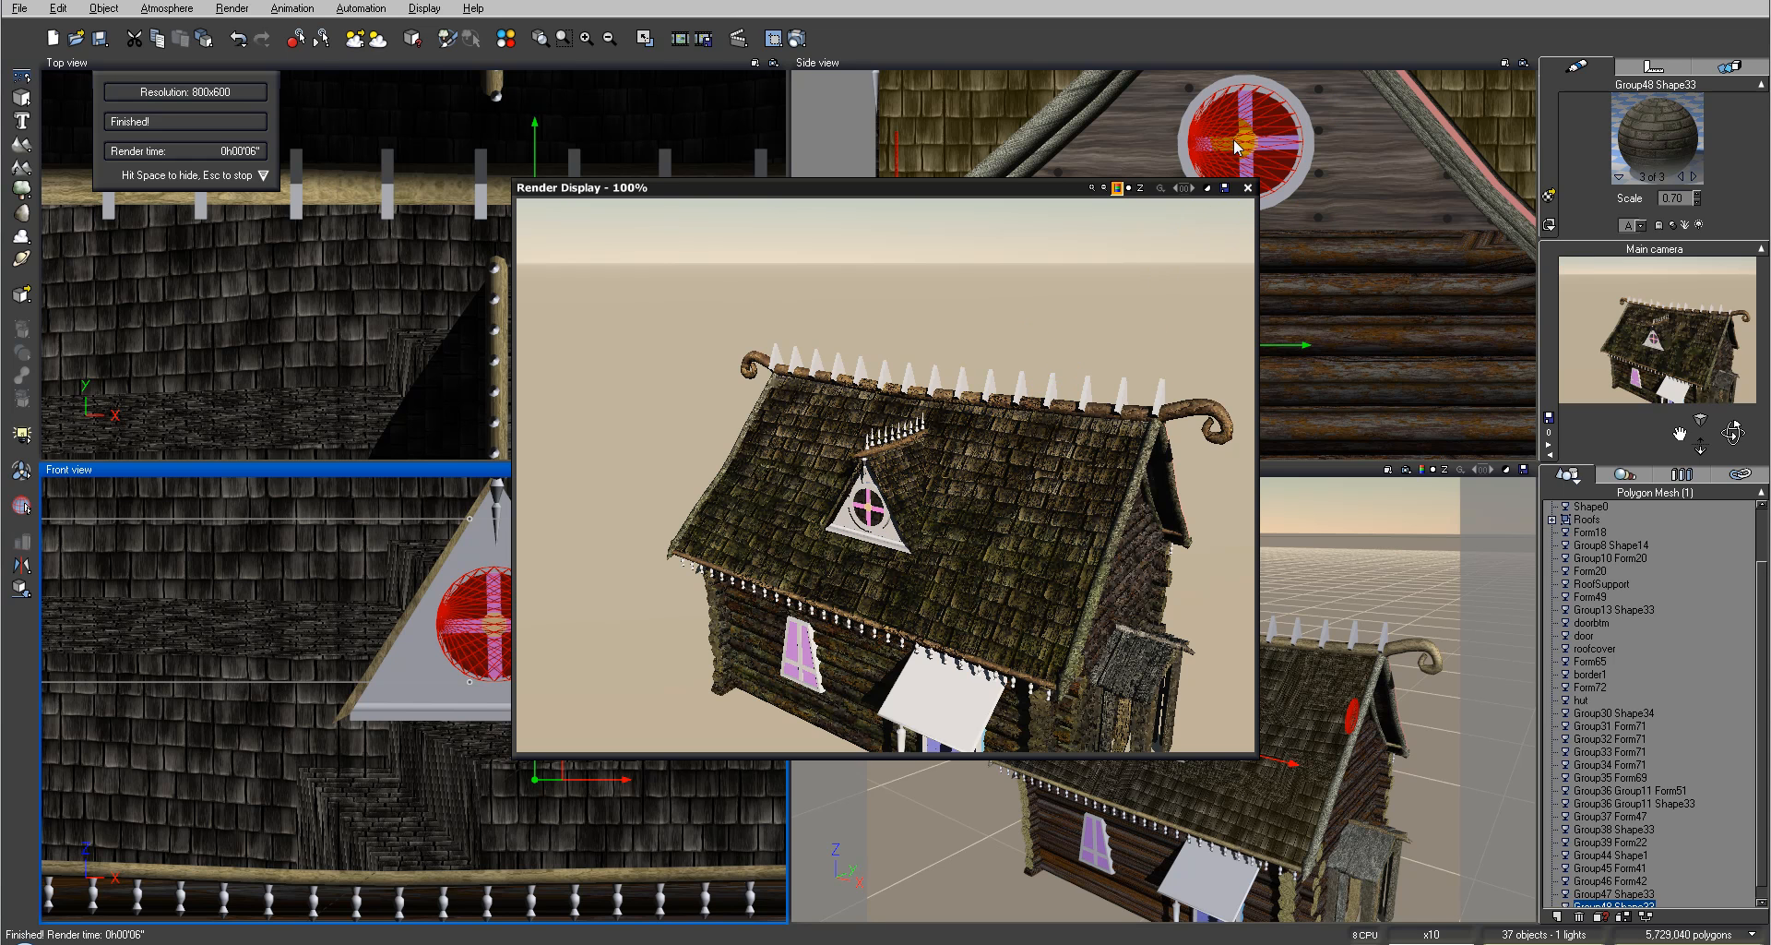
Step: Close the render display, select the round gable window frame and step through its material slots back to the first one
{"action": "left_click", "coordinate": [1247, 188]}
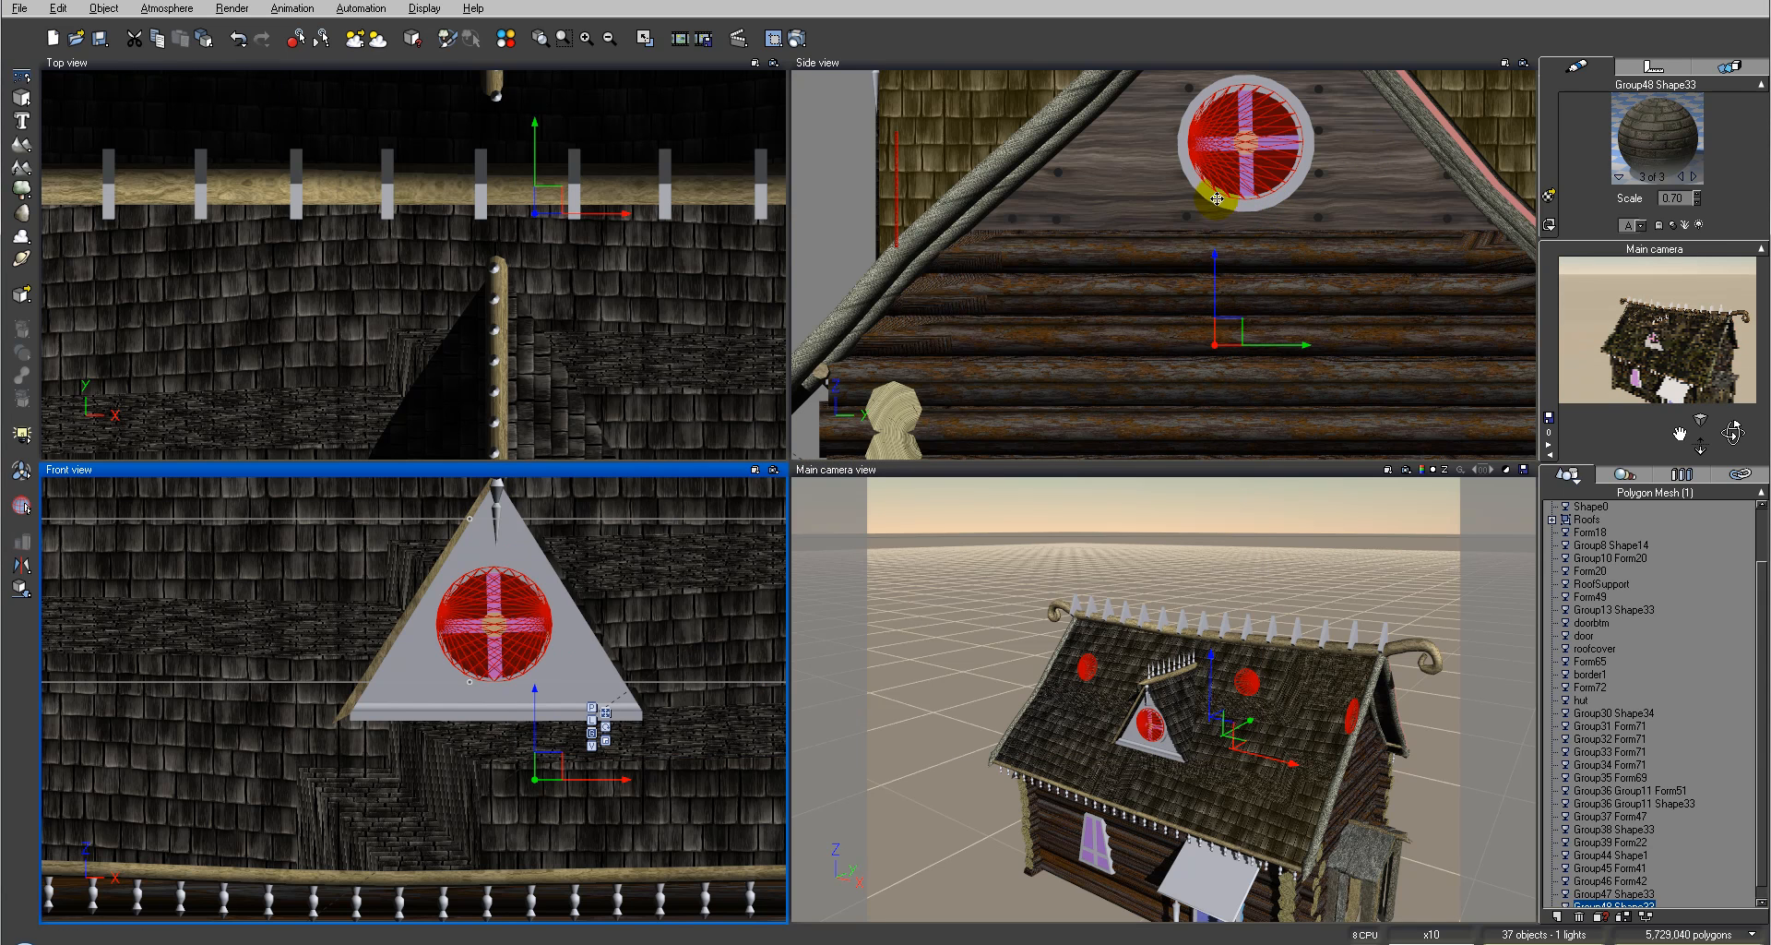
{"action": "left_click", "coordinate": [818, 161]}
{"action": "left_click", "coordinate": [822, 162]}
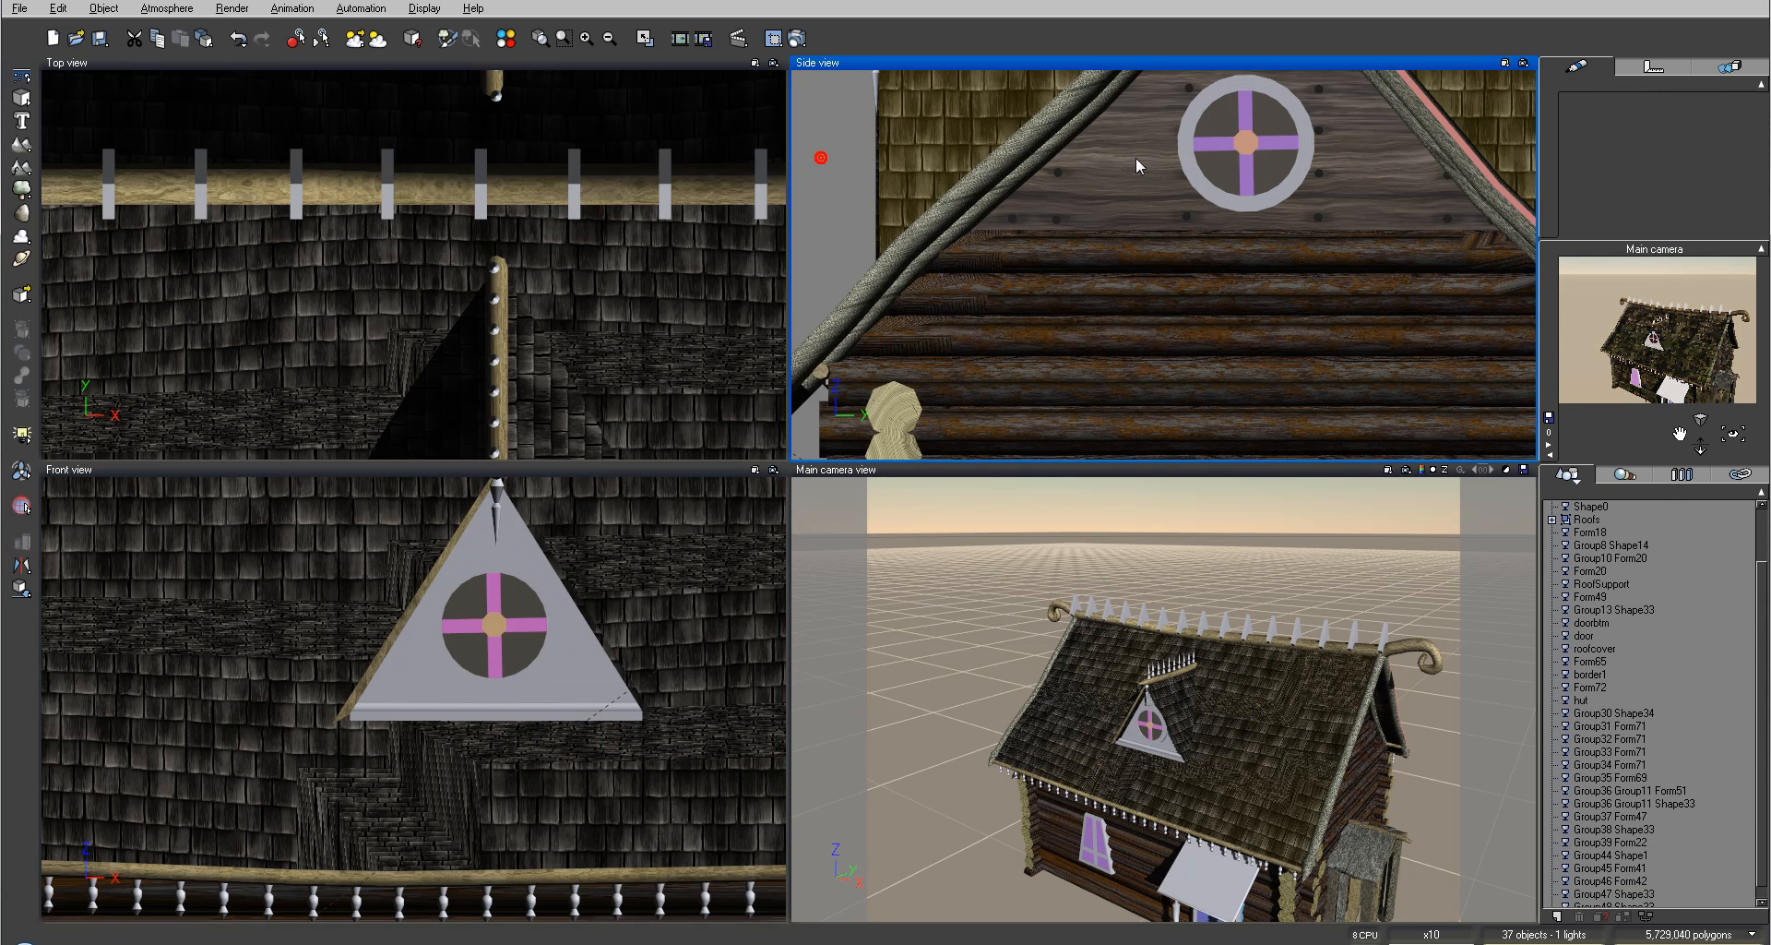
{"action": "left_click", "coordinate": [1220, 191]}
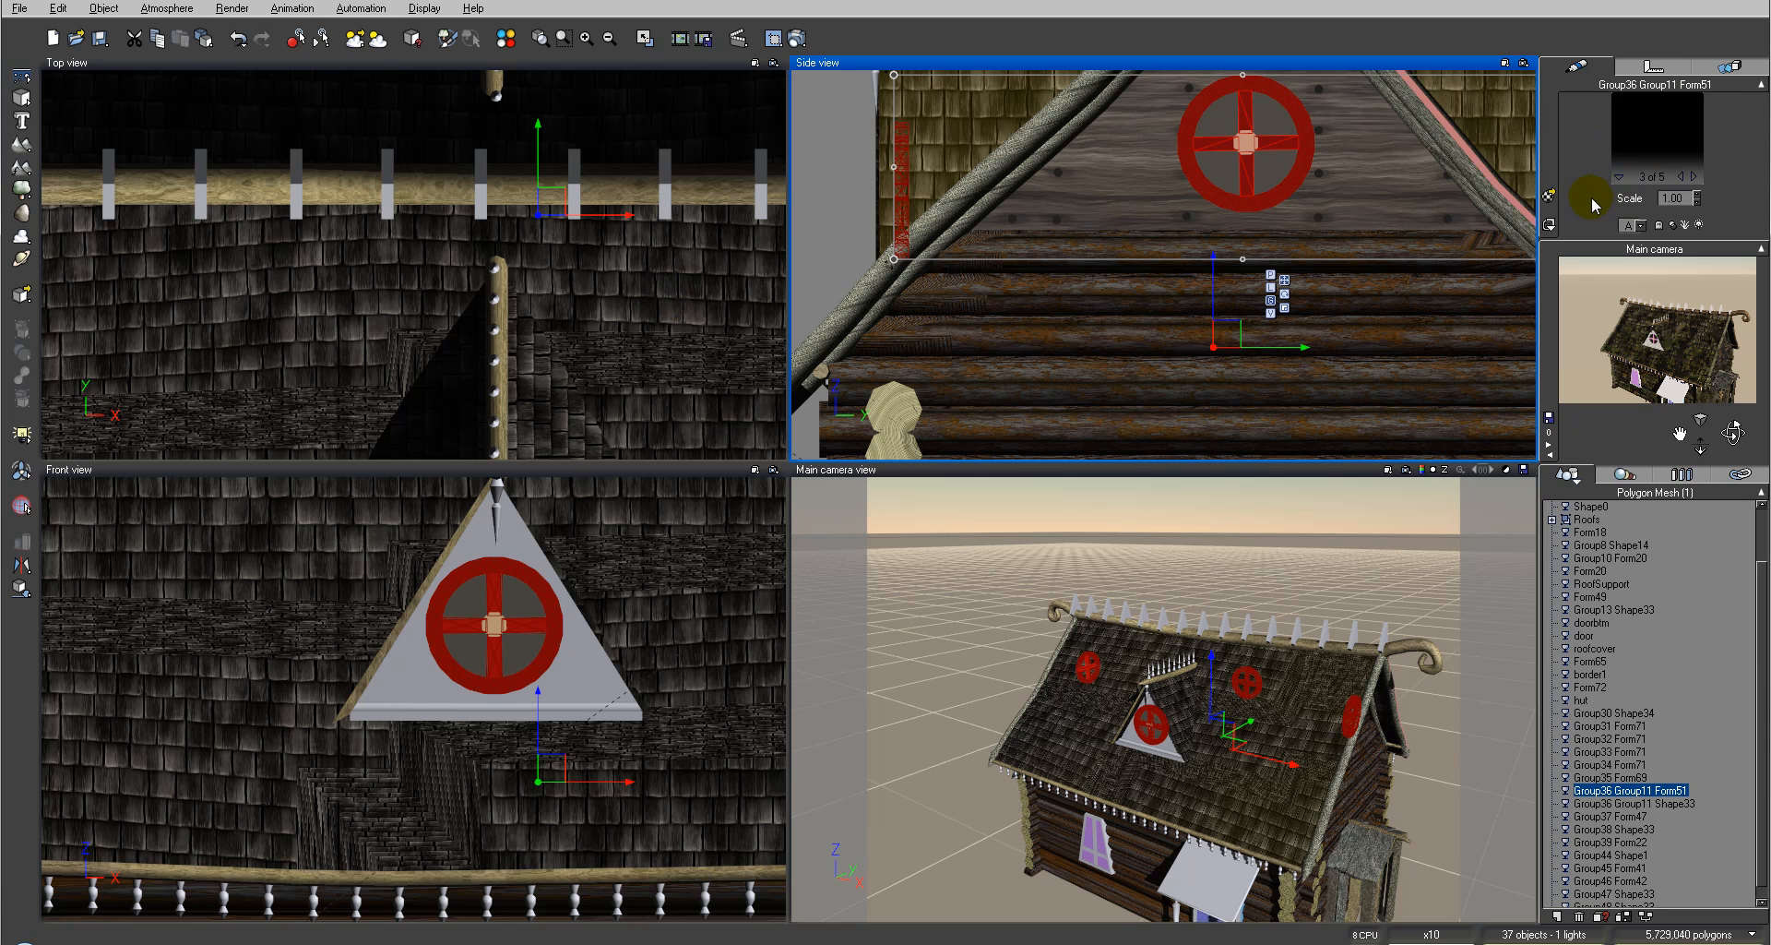
{"action": "left_click", "coordinate": [1692, 177]}
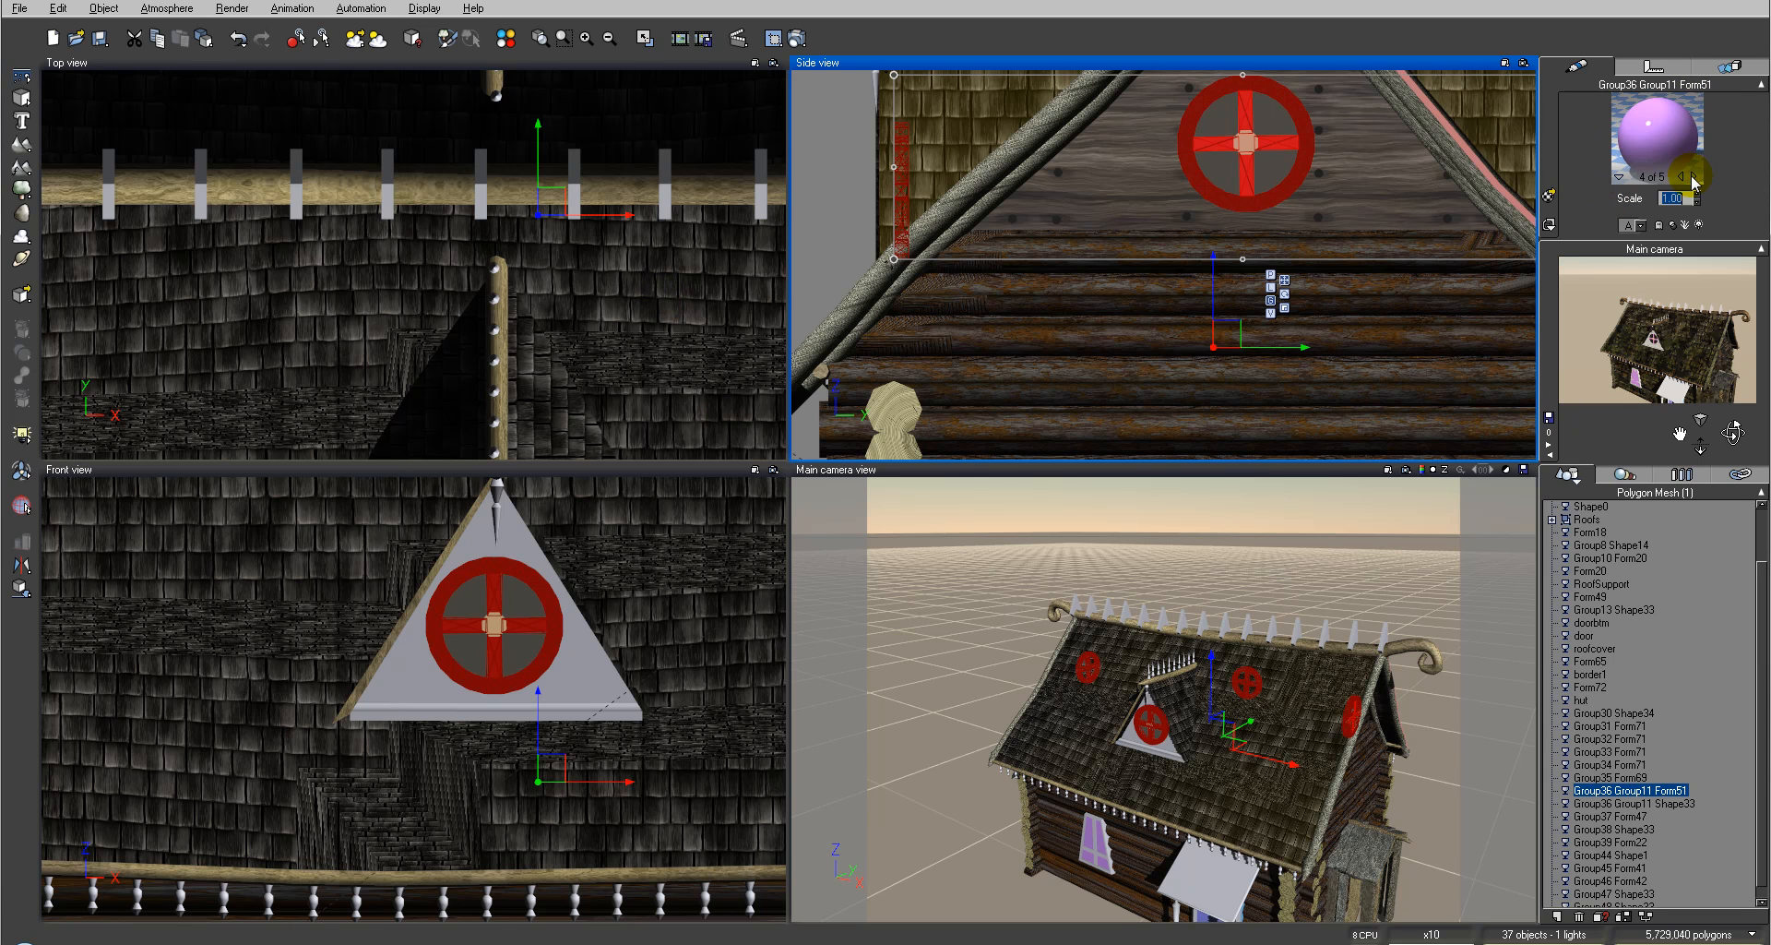
{"action": "left_click", "coordinate": [1692, 176]}
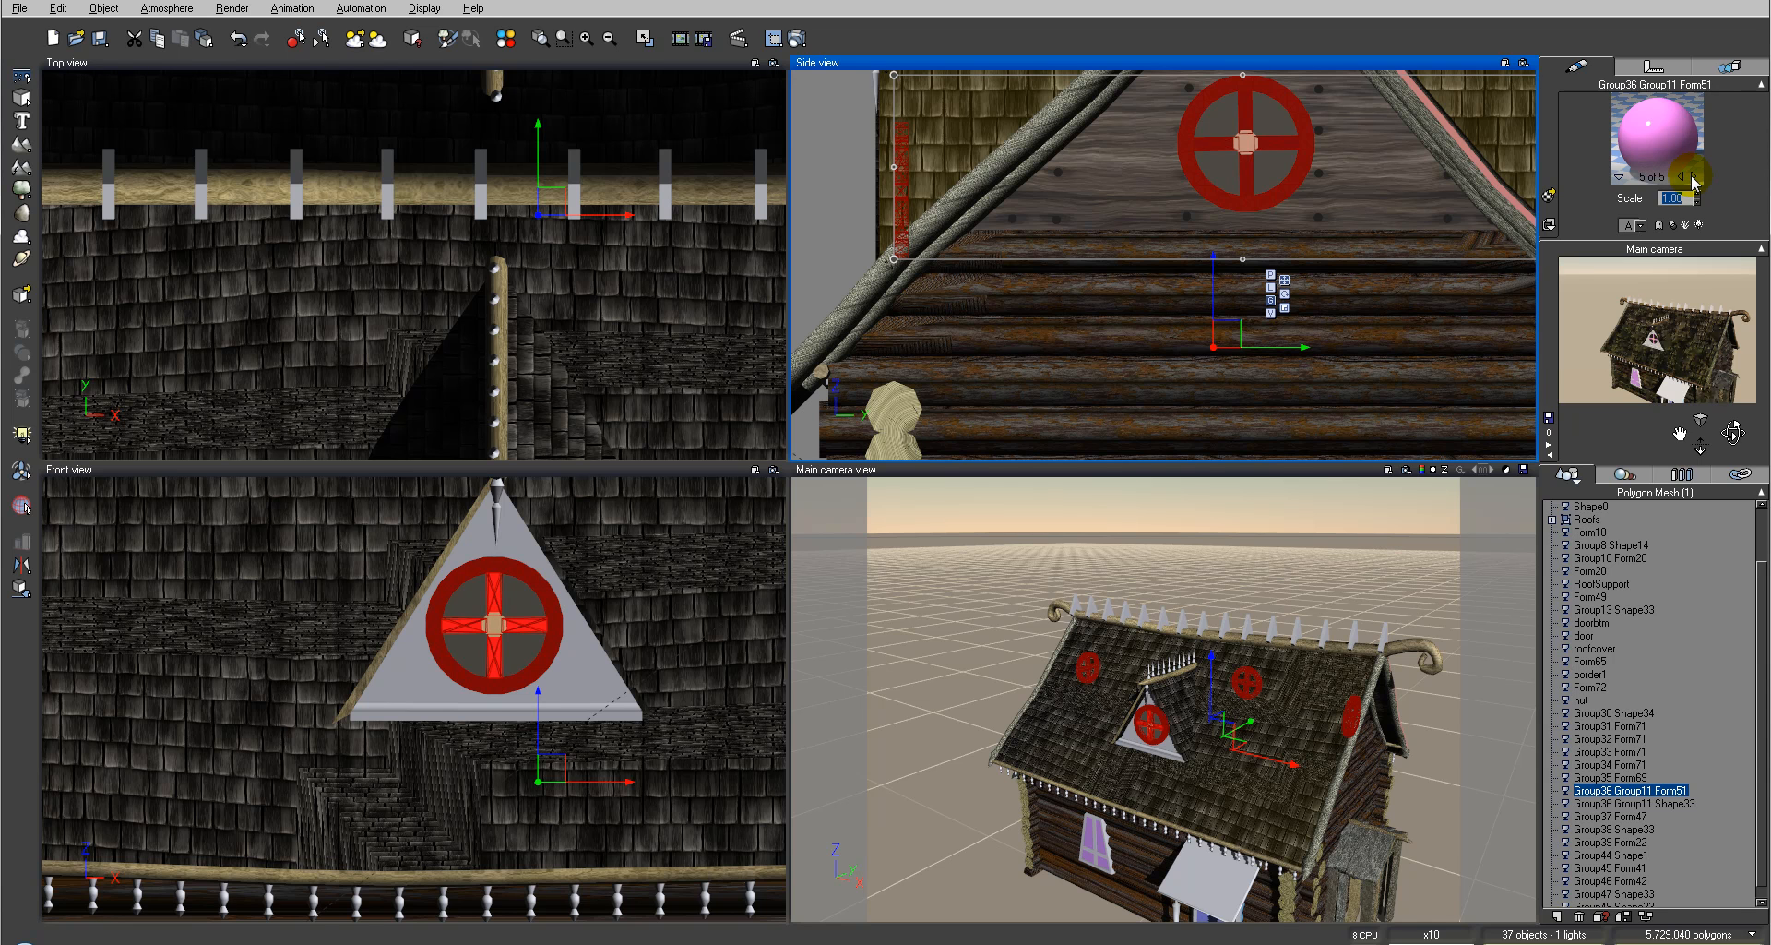
{"action": "left_click", "coordinate": [1692, 176]}
{"action": "left_click", "coordinate": [1692, 176]}
{"action": "left_click", "coordinate": [1692, 176]}
{"action": "left_click", "coordinate": [1692, 176]}
{"action": "left_click", "coordinate": [1692, 177]}
{"action": "left_click", "coordinate": [1691, 176]}
{"action": "left_click", "coordinate": [1692, 176]}
{"action": "left_click", "coordinate": [1680, 176]}
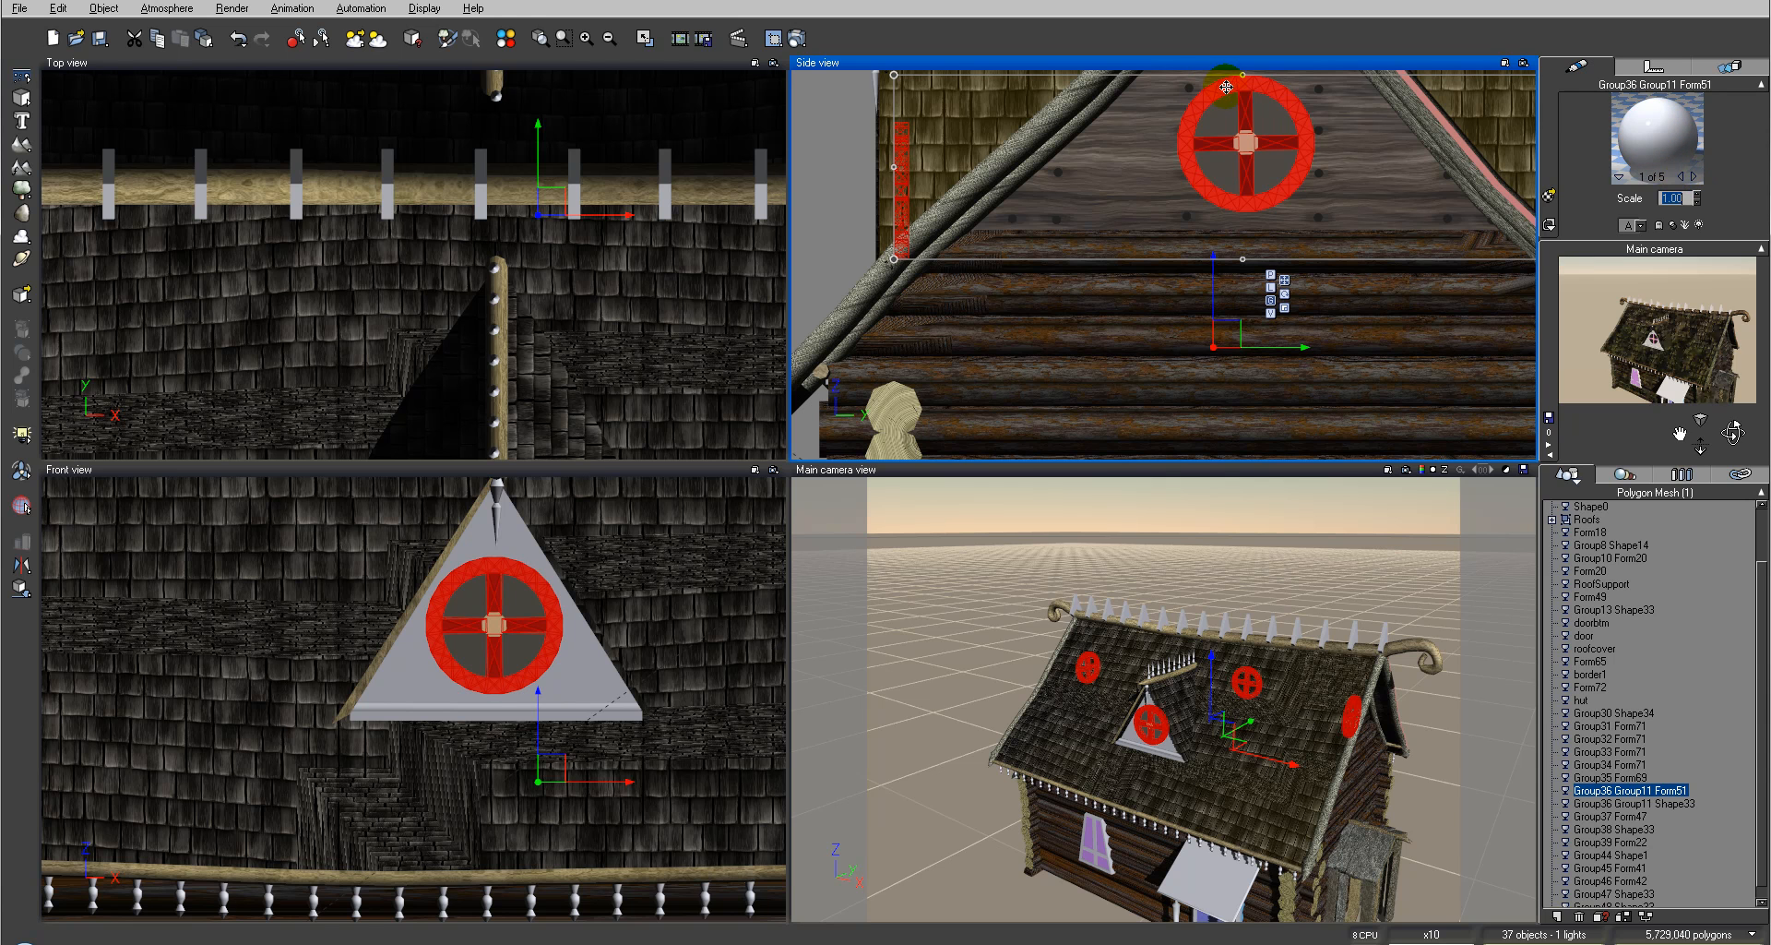
Step: Load the WoodPlank2.mat material from the Hexagon folder into the window frame's first material slot
{"action": "left_click", "coordinate": [1550, 195]}
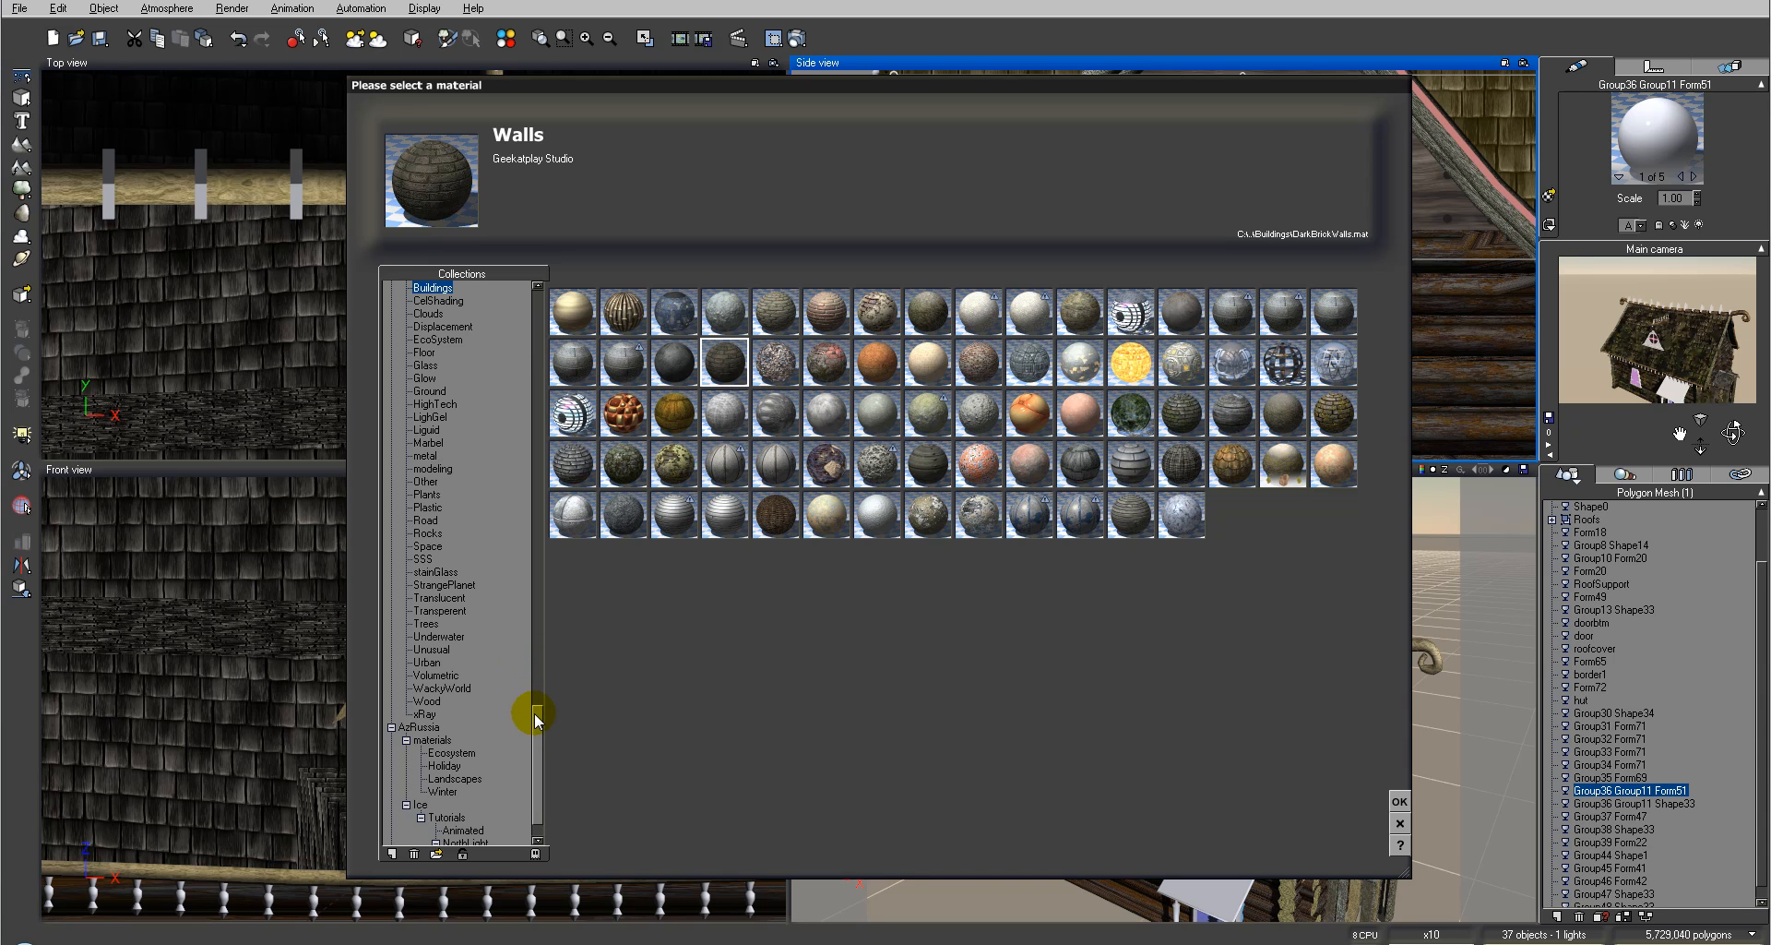
{"action": "left_click_drag", "start_coordinate": [537, 716], "coordinate": [517, 763]}
{"action": "left_click", "coordinate": [437, 853]}
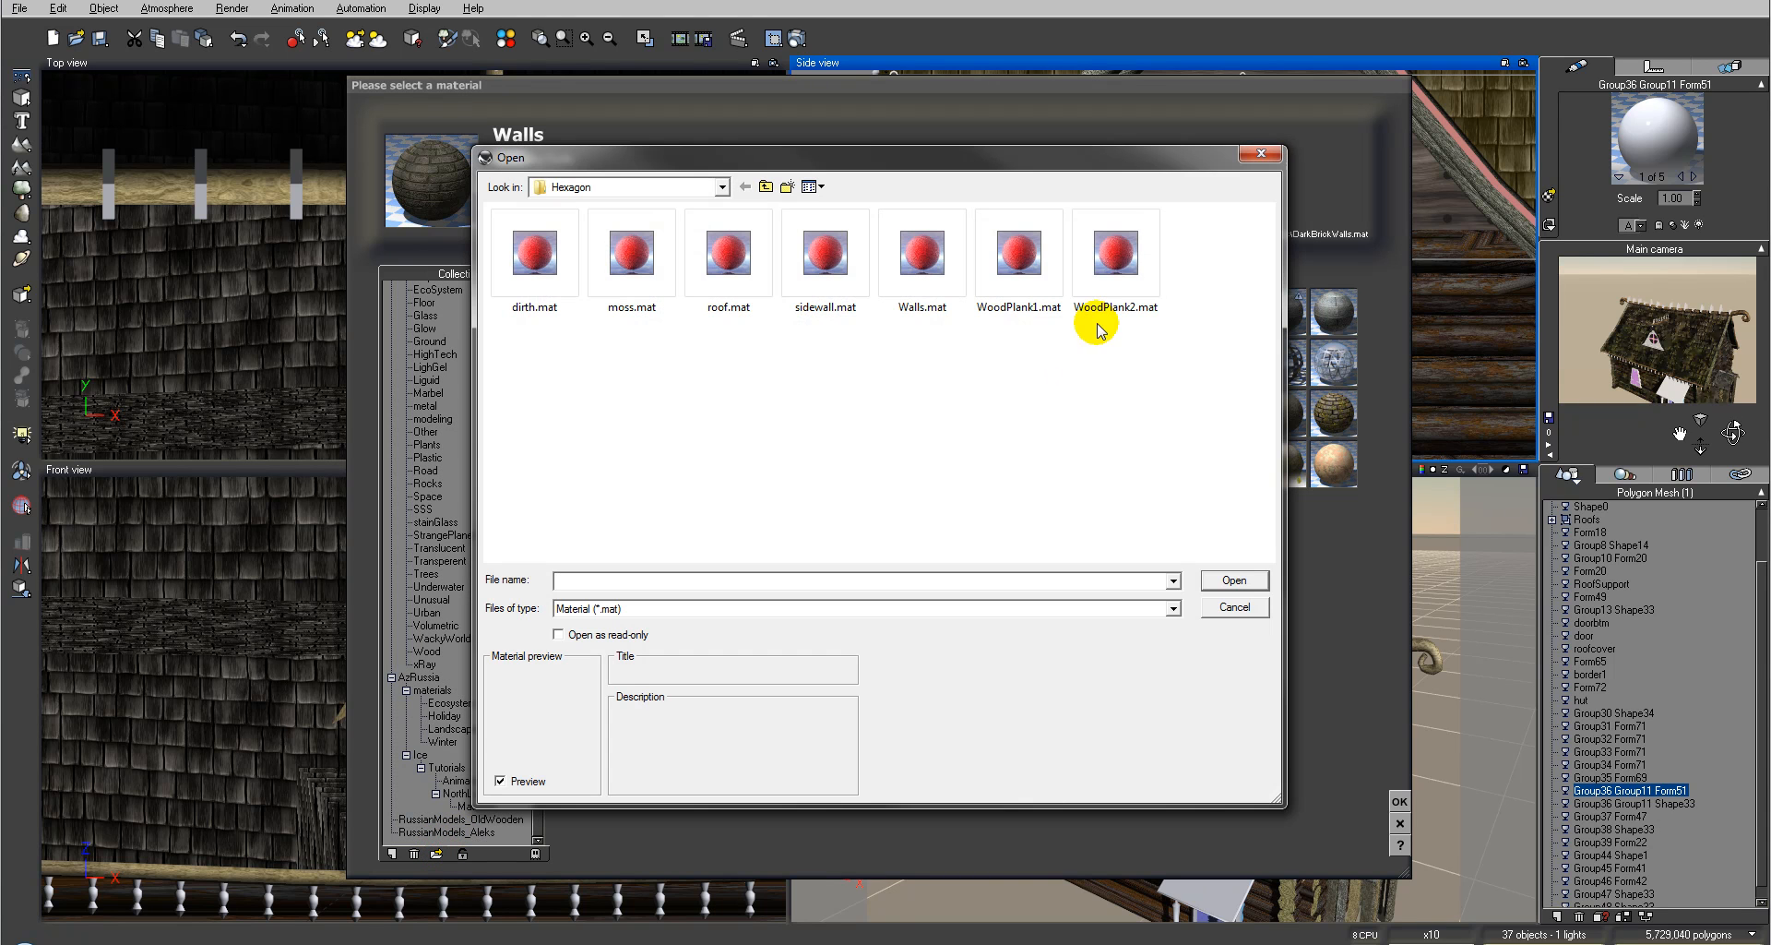
{"action": "left_click", "coordinate": [1116, 253]}
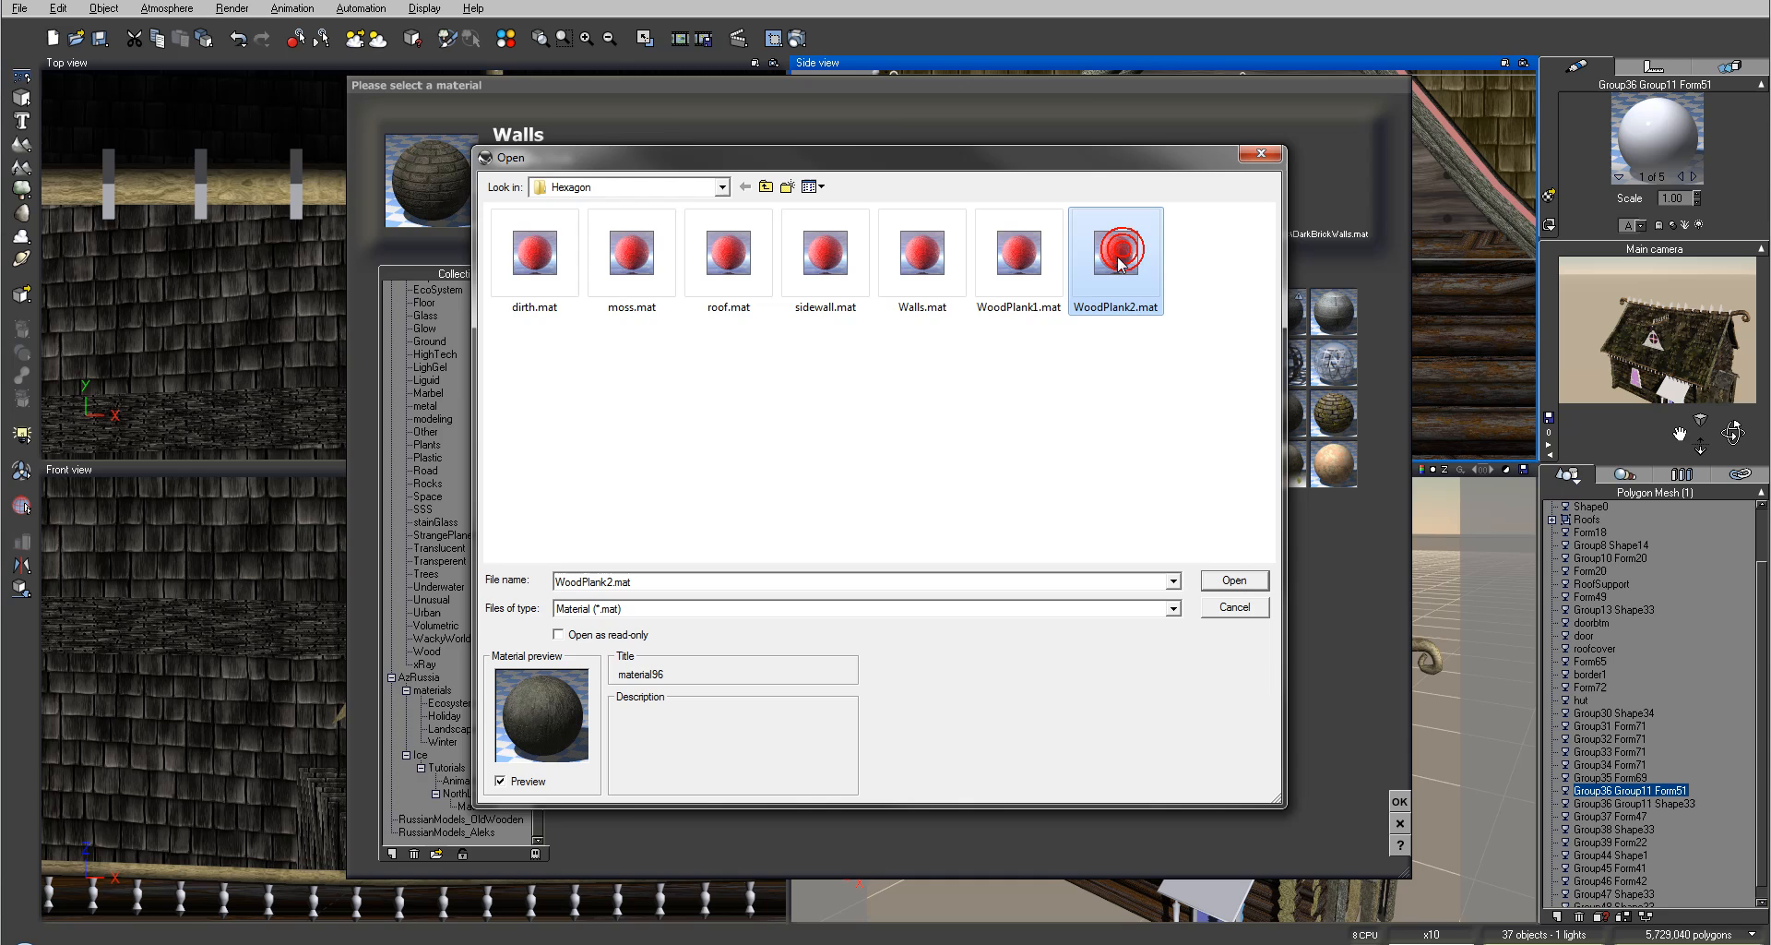
{"action": "left_click", "coordinate": [1233, 580]}
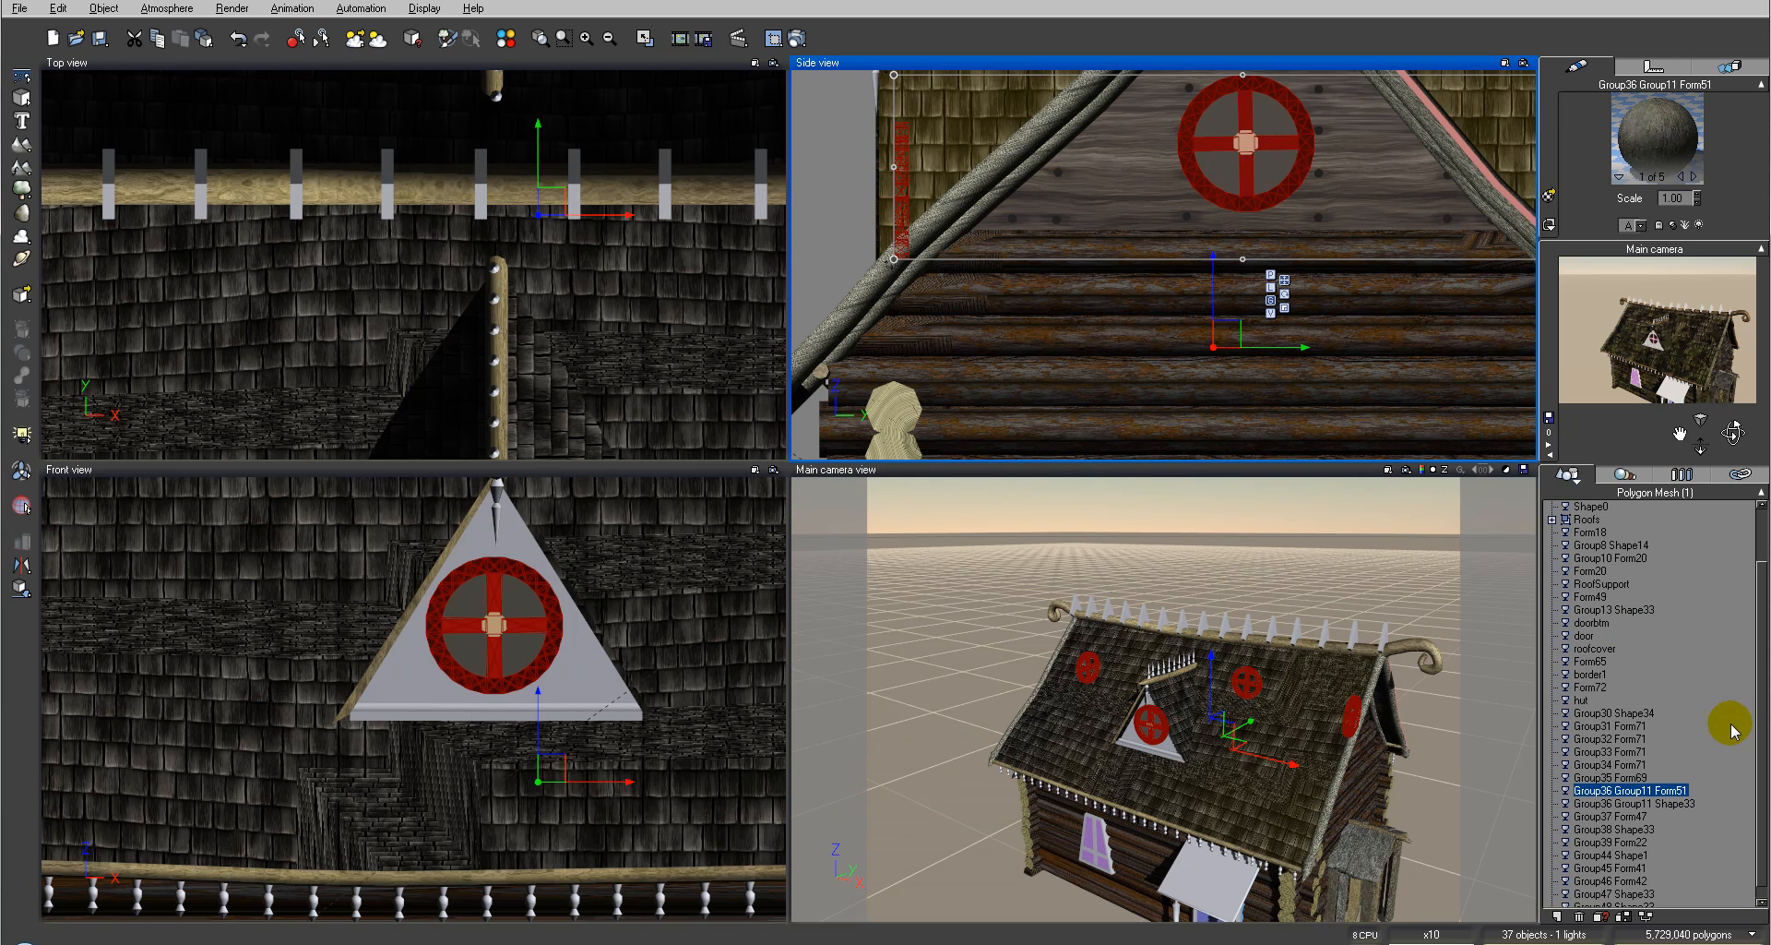
Step: Select the main camera and move it close in on the triangular gable window
{"action": "left_click_drag", "start_coordinate": [1763, 586], "coordinate": [1758, 530]}
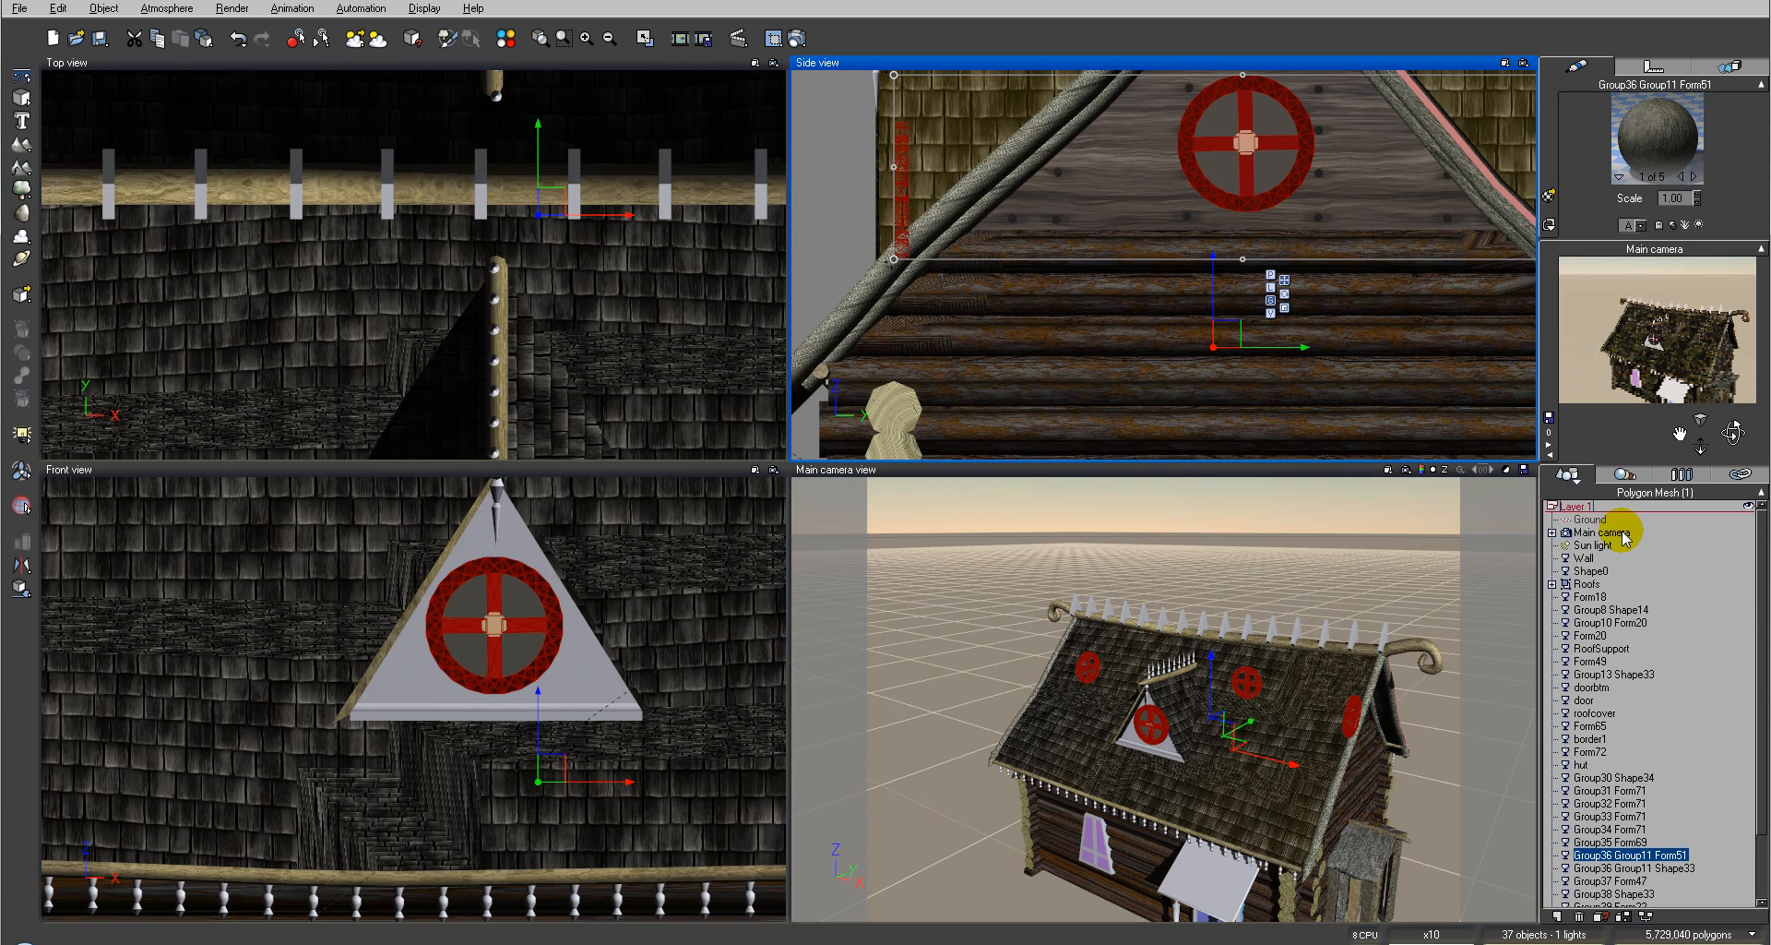
{"action": "left_click", "coordinate": [1625, 538]}
{"action": "left_click_drag", "start_coordinate": [1179, 266], "coordinate": [1362, 297]}
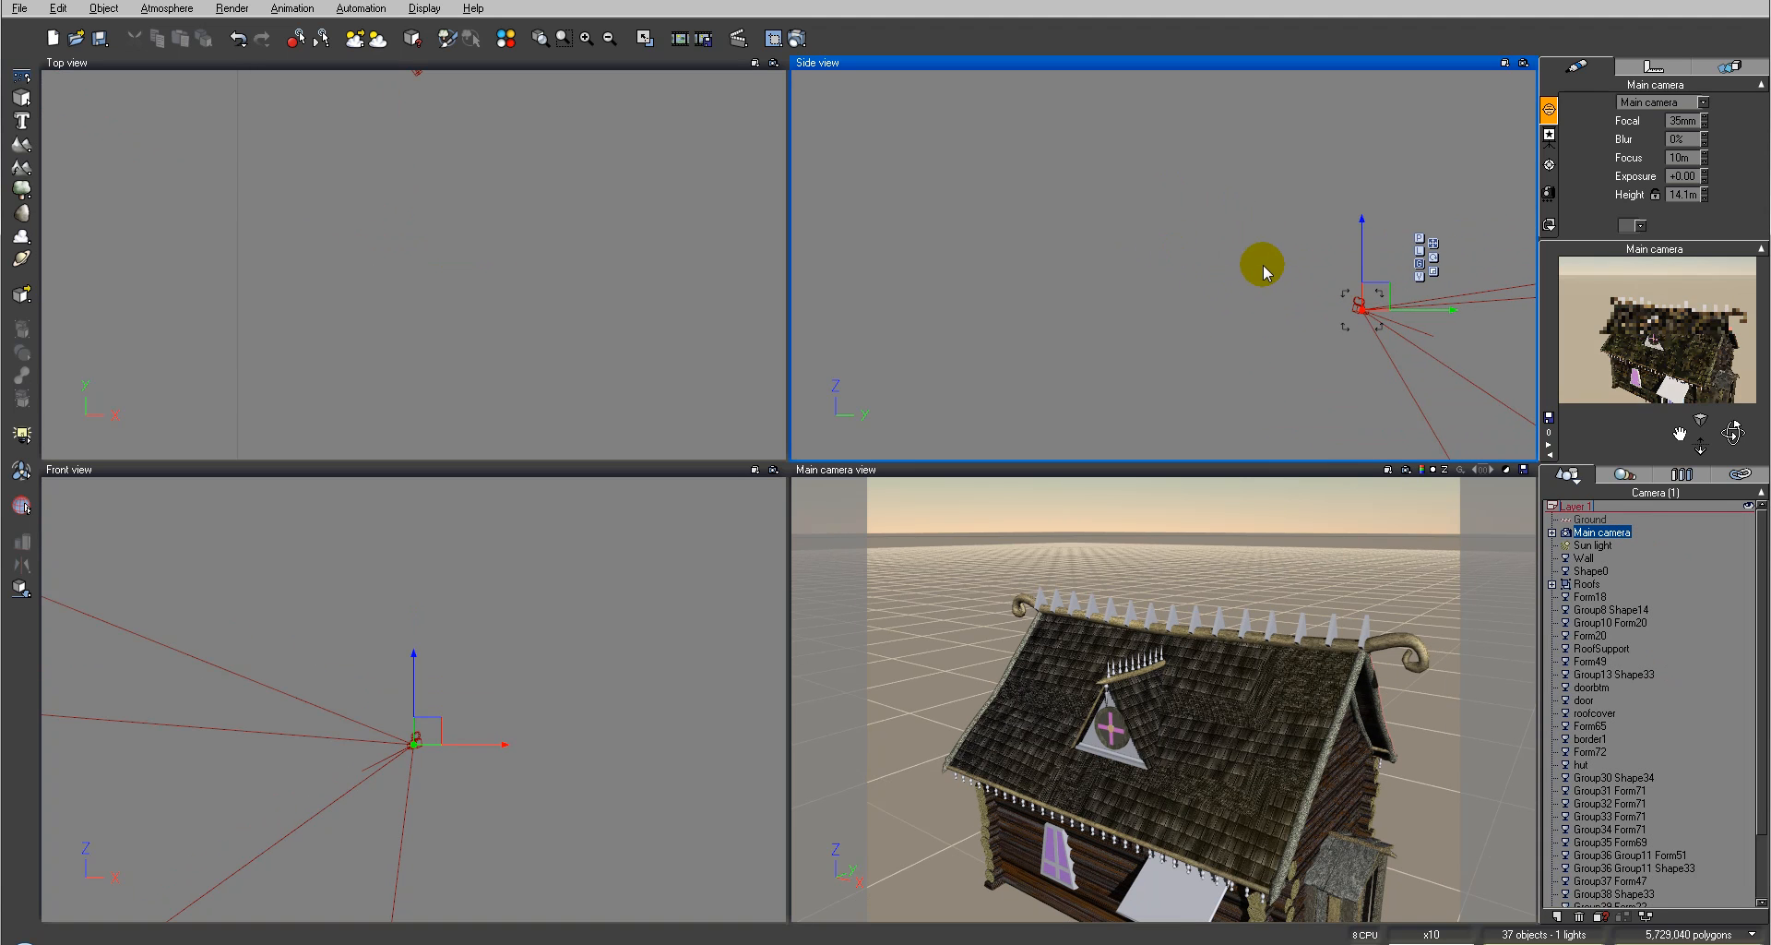
{"action": "scroll", "coordinate": [1282, 250], "scroll_direction": "down", "scroll_amount": 3}
{"action": "right_click_drag", "start_coordinate": [1353, 258], "coordinate": [1221, 232]}
{"action": "left_click_drag", "start_coordinate": [1080, 242], "coordinate": [1305, 369]}
{"action": "right_click_drag", "start_coordinate": [261, 237], "coordinate": [562, 391]}
{"action": "left_click", "coordinate": [728, 273]}
{"action": "left_click_drag", "start_coordinate": [735, 278], "coordinate": [502, 265]}
{"action": "left_click_drag", "start_coordinate": [1737, 417], "coordinate": [1735, 434]}
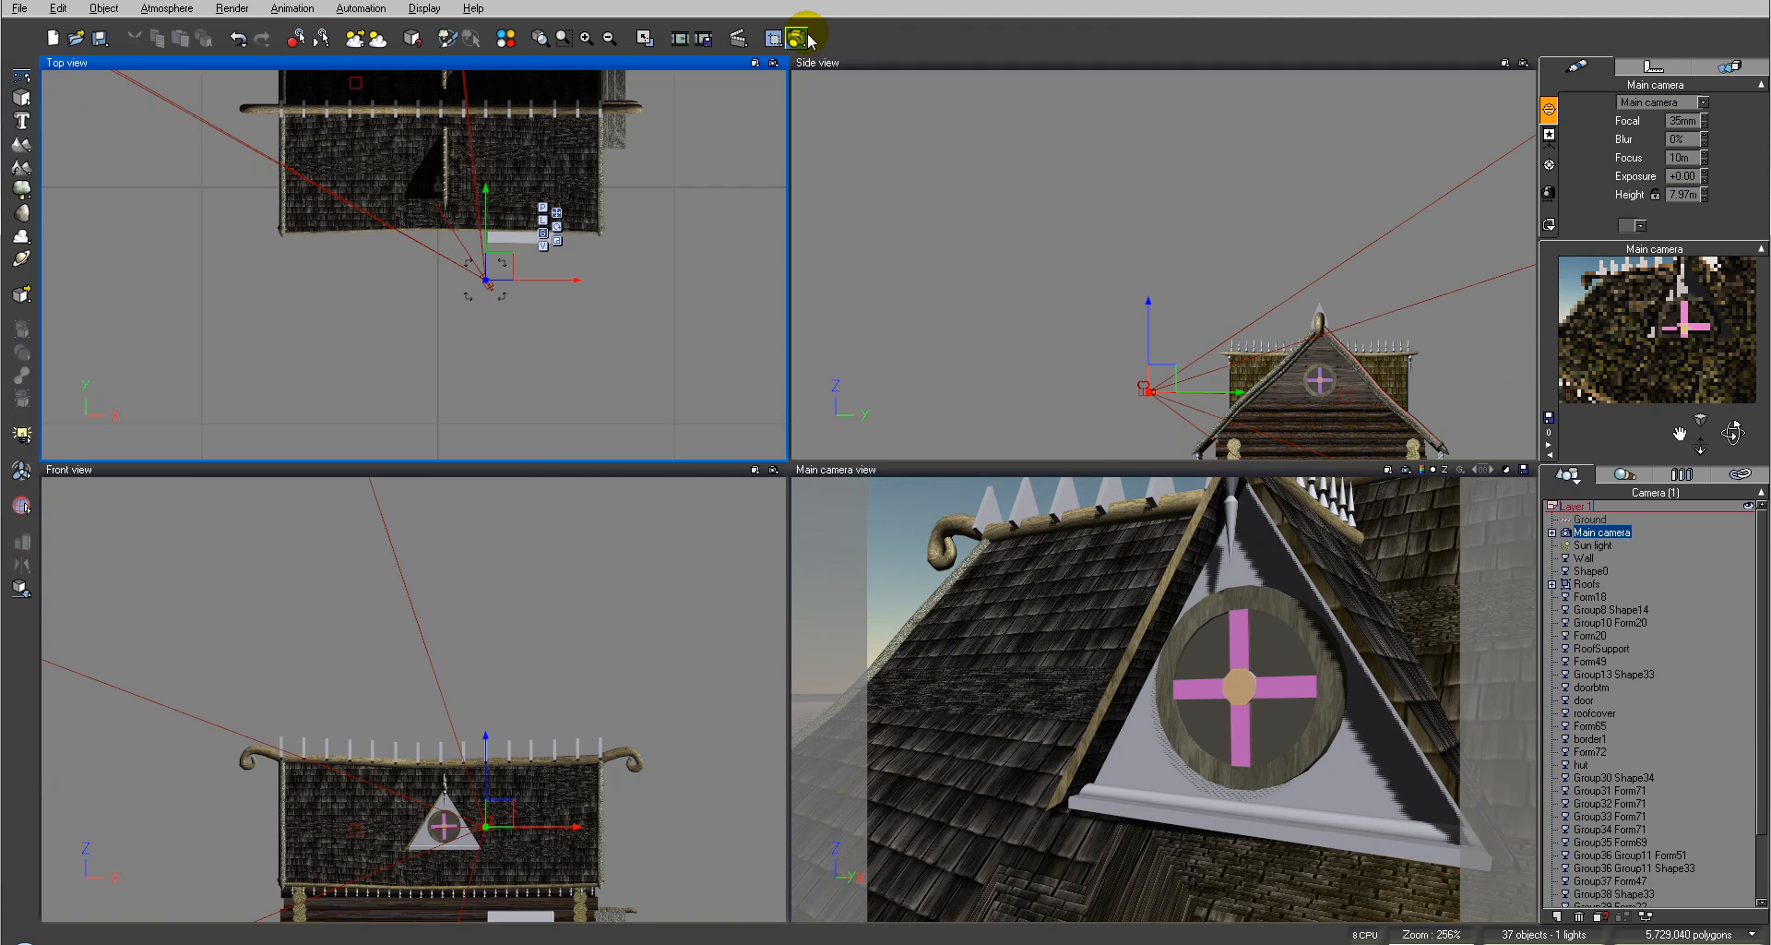
Step: Render the camera view and close the render display
{"action": "left_click", "coordinate": [806, 37]}
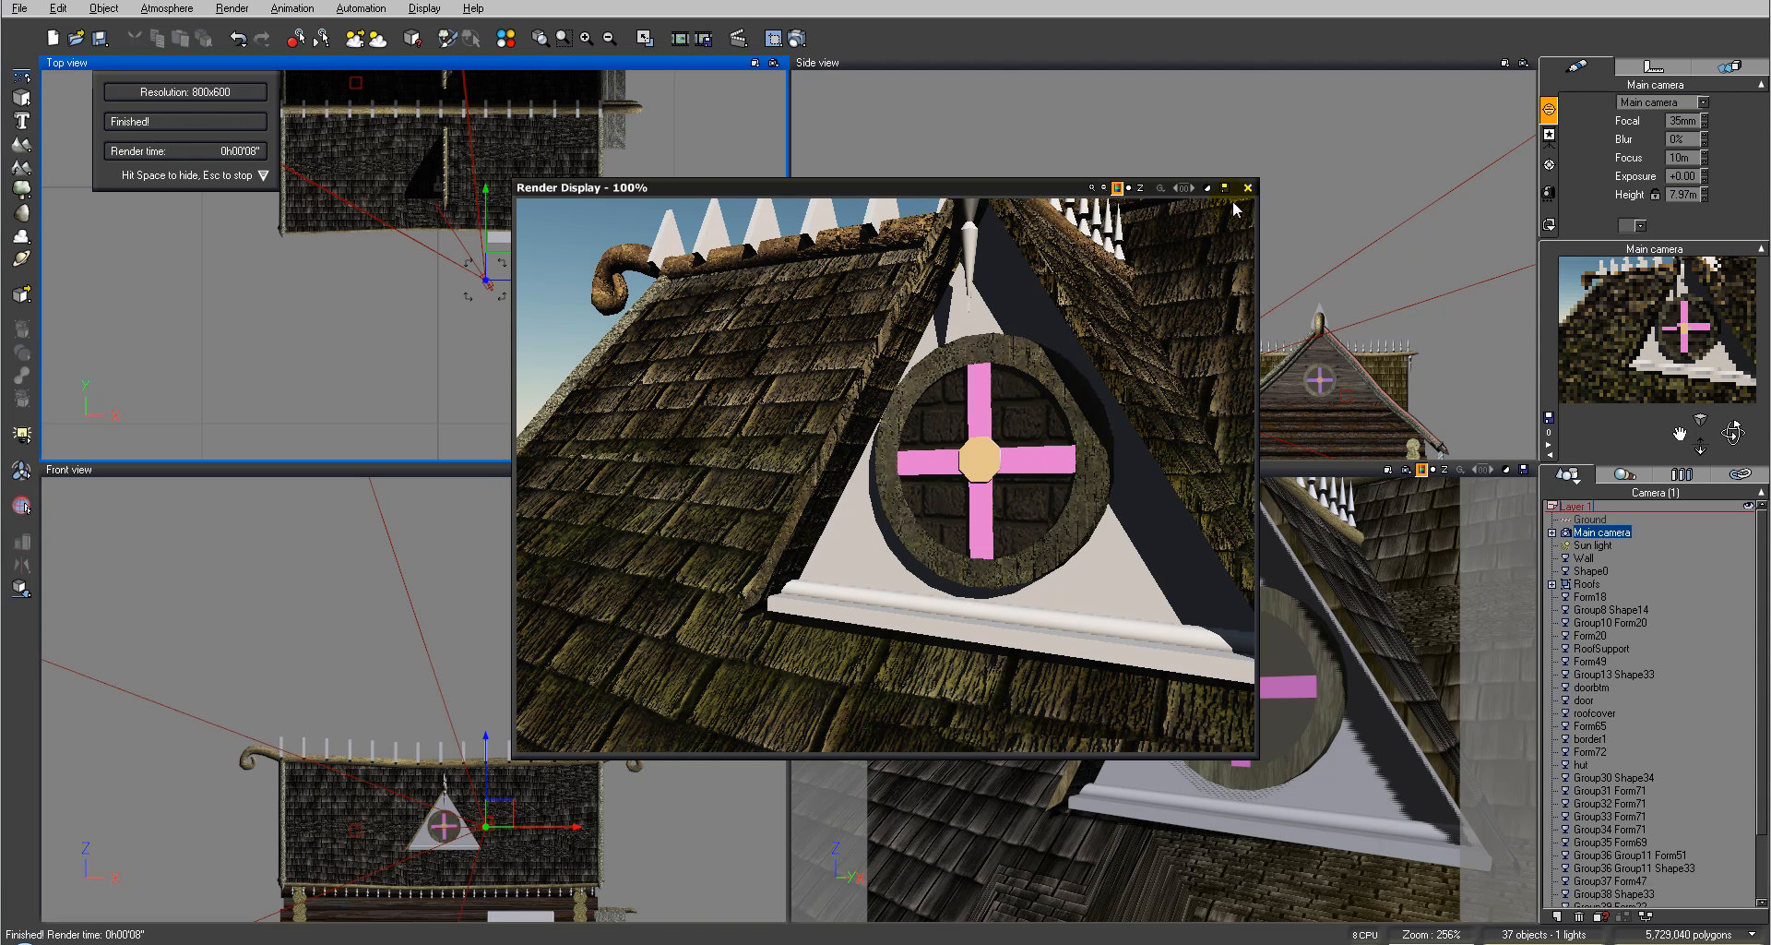
{"action": "left_click", "coordinate": [1247, 187]}
Step: Select the window glass and load Dark smoked glass from the Glasses collection into its third material slot
{"action": "left_click", "coordinate": [1287, 649]}
{"action": "left_click", "coordinate": [1284, 651]}
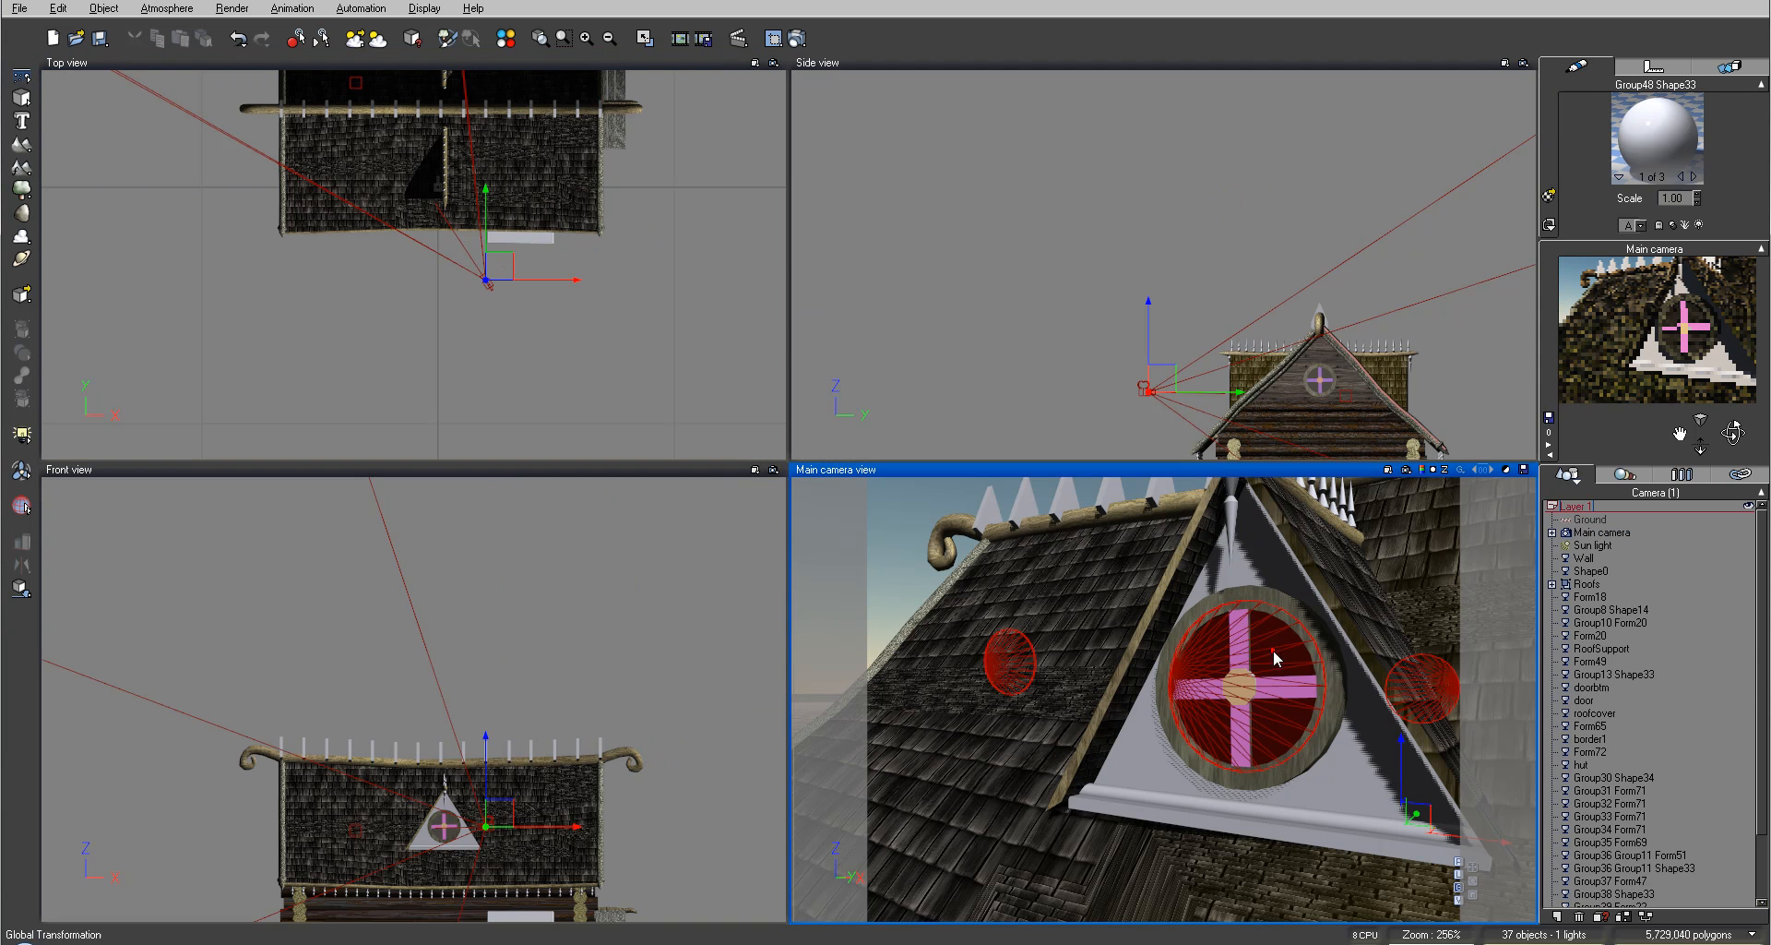
{"action": "left_click", "coordinate": [1694, 177]}
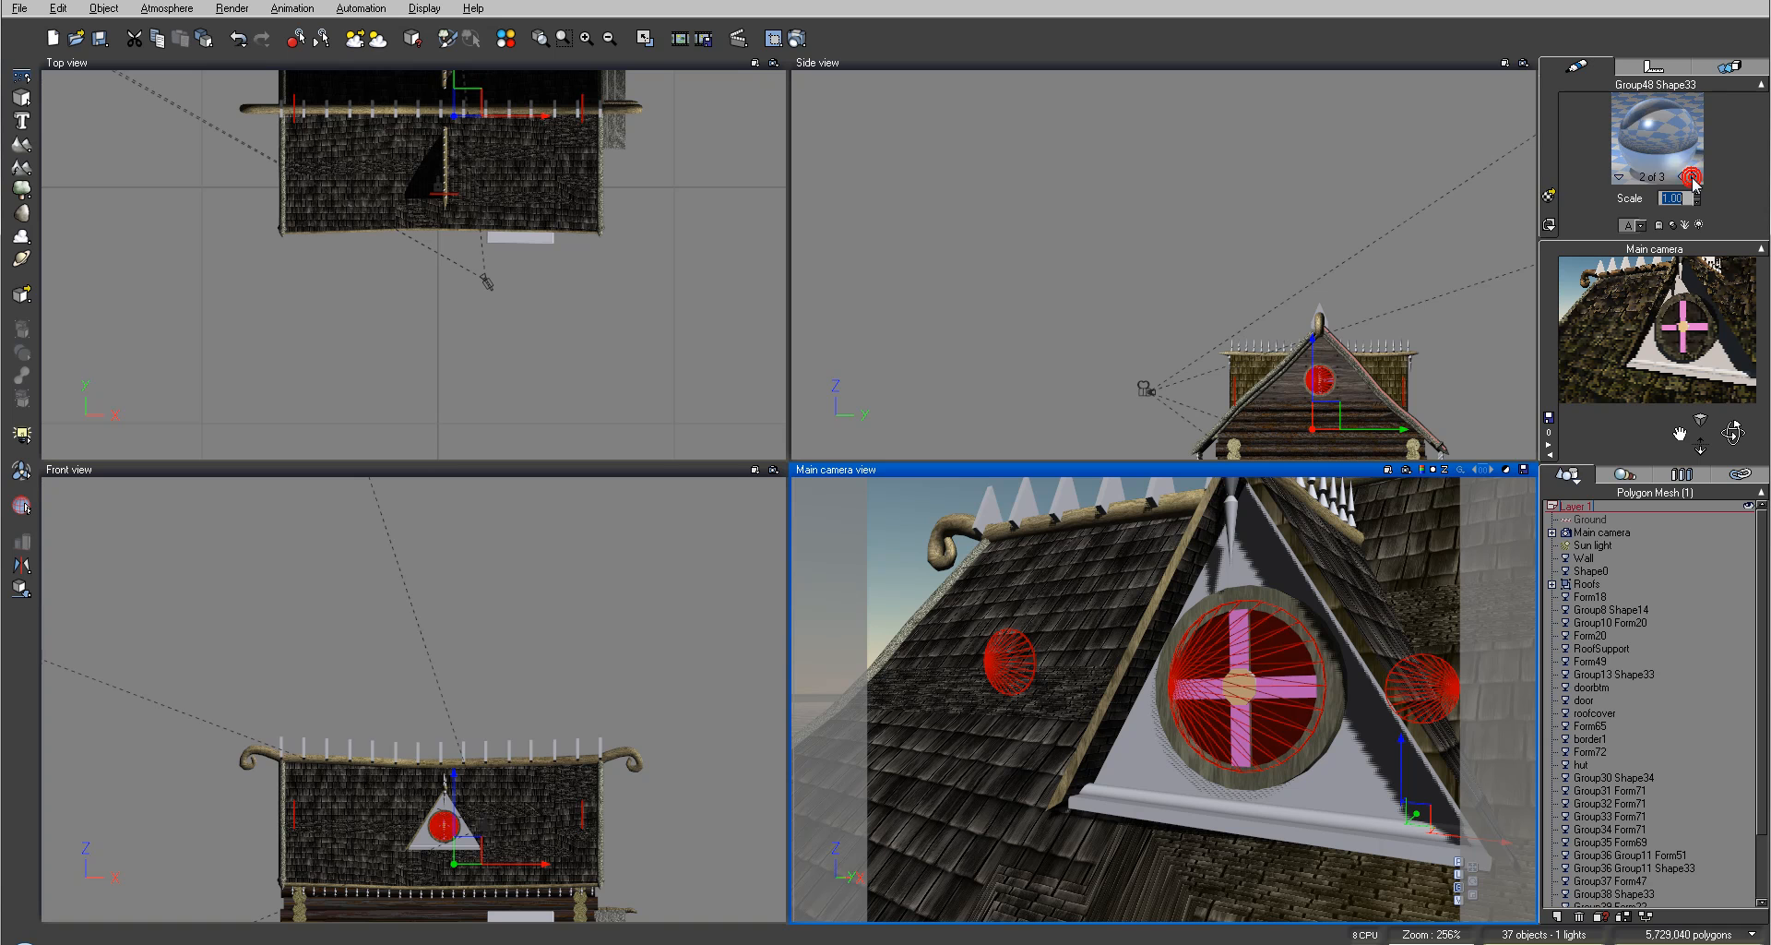
{"action": "left_click", "coordinate": [1694, 177]}
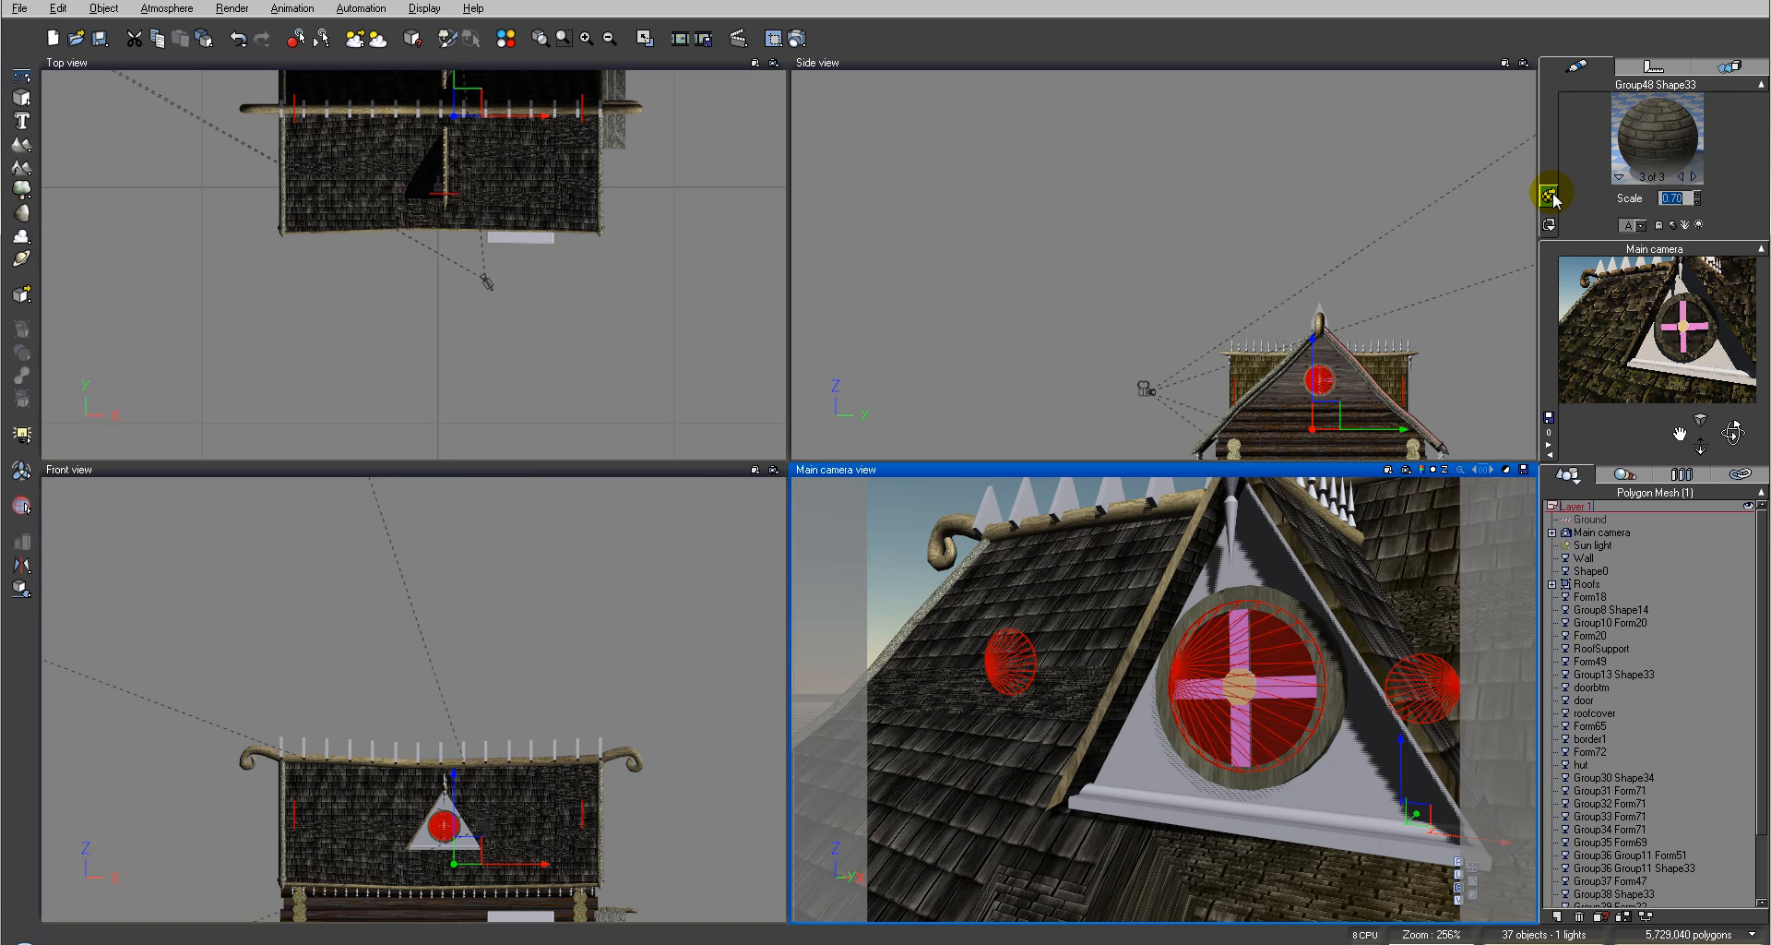
{"action": "left_click", "coordinate": [1550, 196]}
{"action": "scroll", "coordinate": [540, 738], "scroll_direction": "down", "scroll_amount": 10}
{"action": "left_click_drag", "start_coordinate": [538, 731], "coordinate": [539, 366]}
{"action": "left_click", "coordinate": [422, 632]}
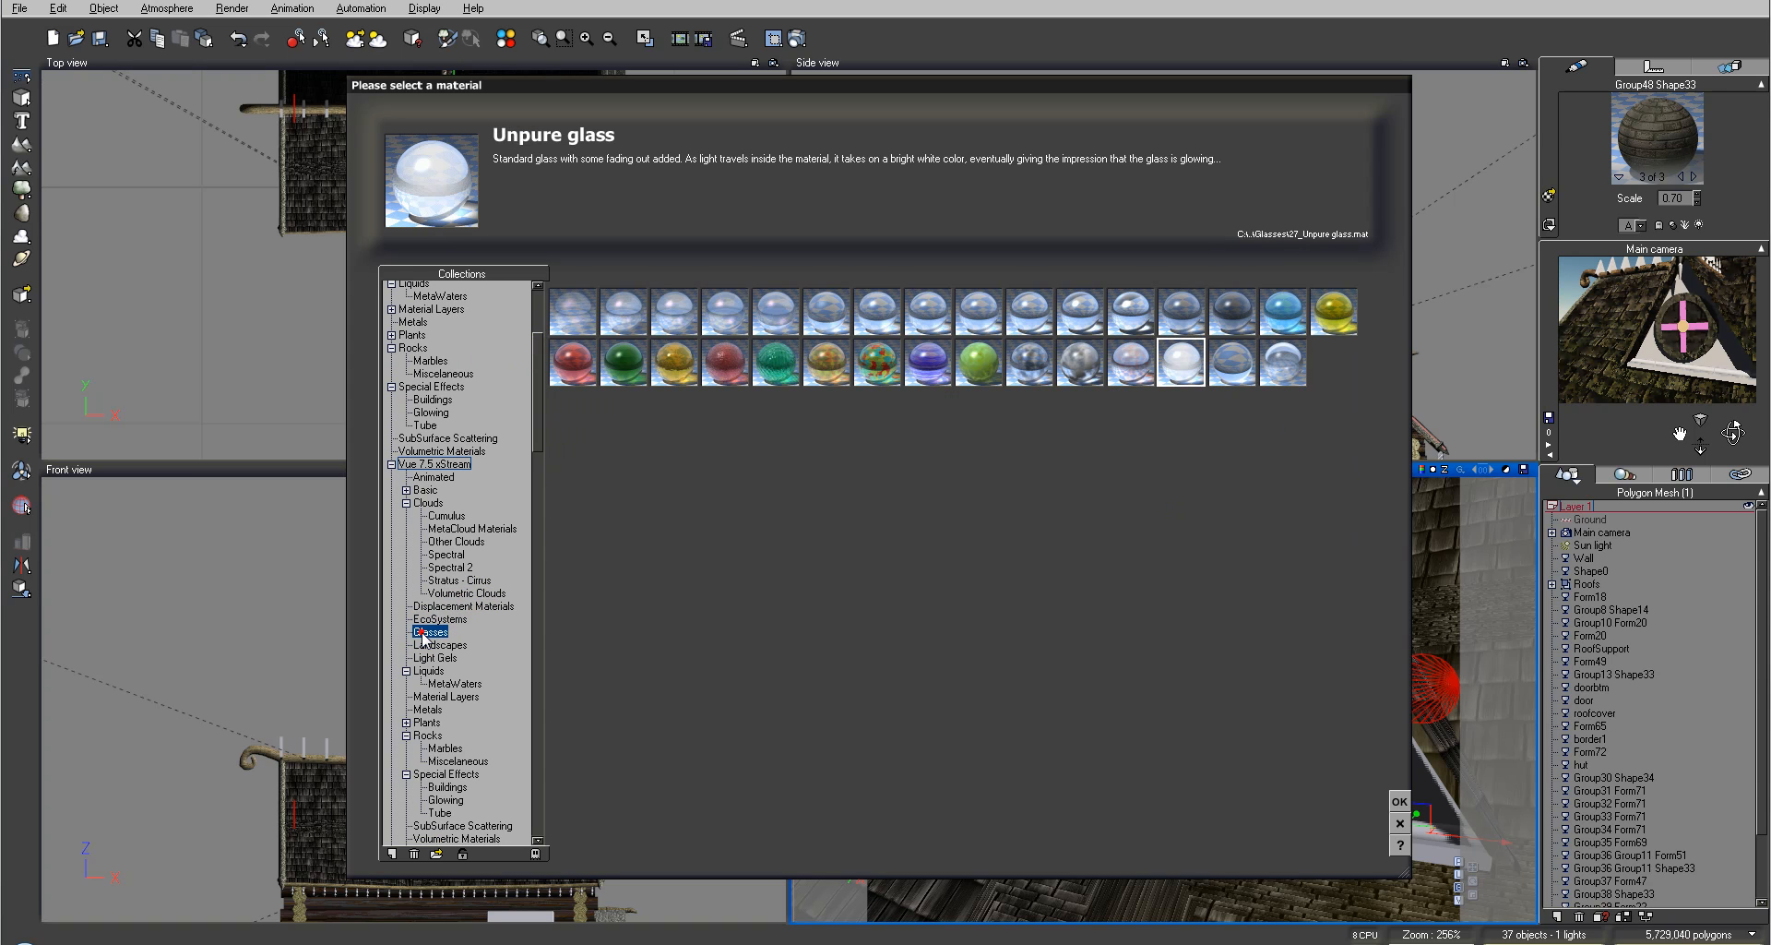
{"action": "left_click", "coordinate": [1223, 327]}
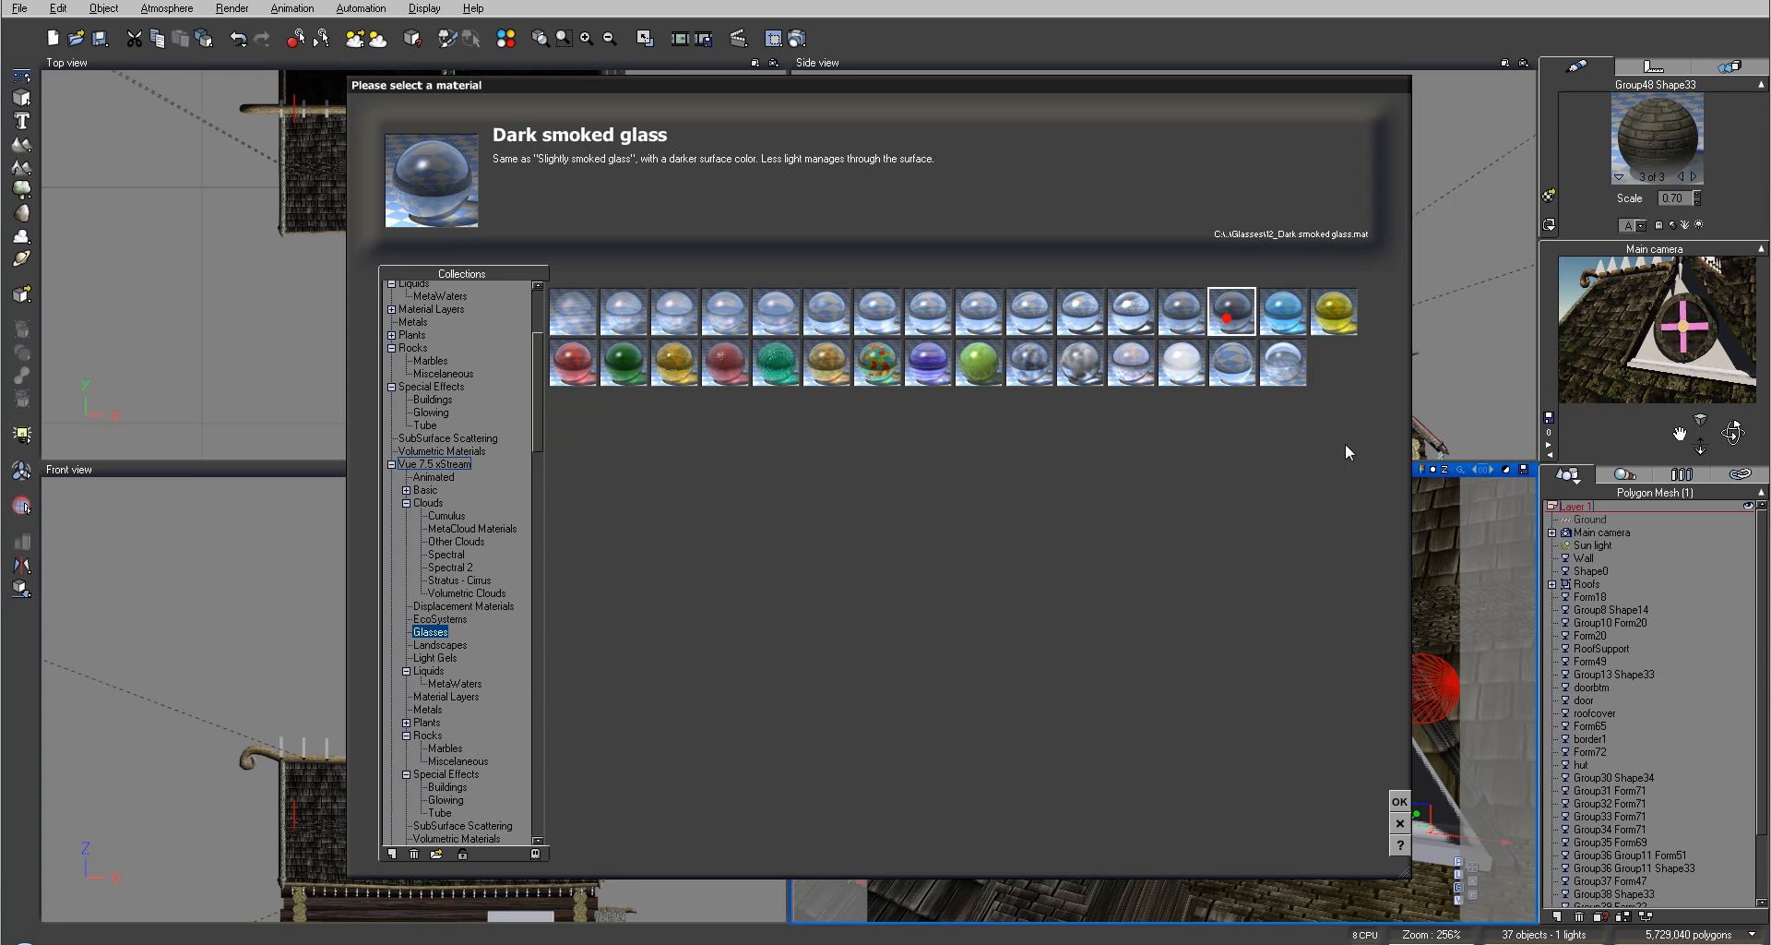
{"action": "left_click", "coordinate": [1400, 799]}
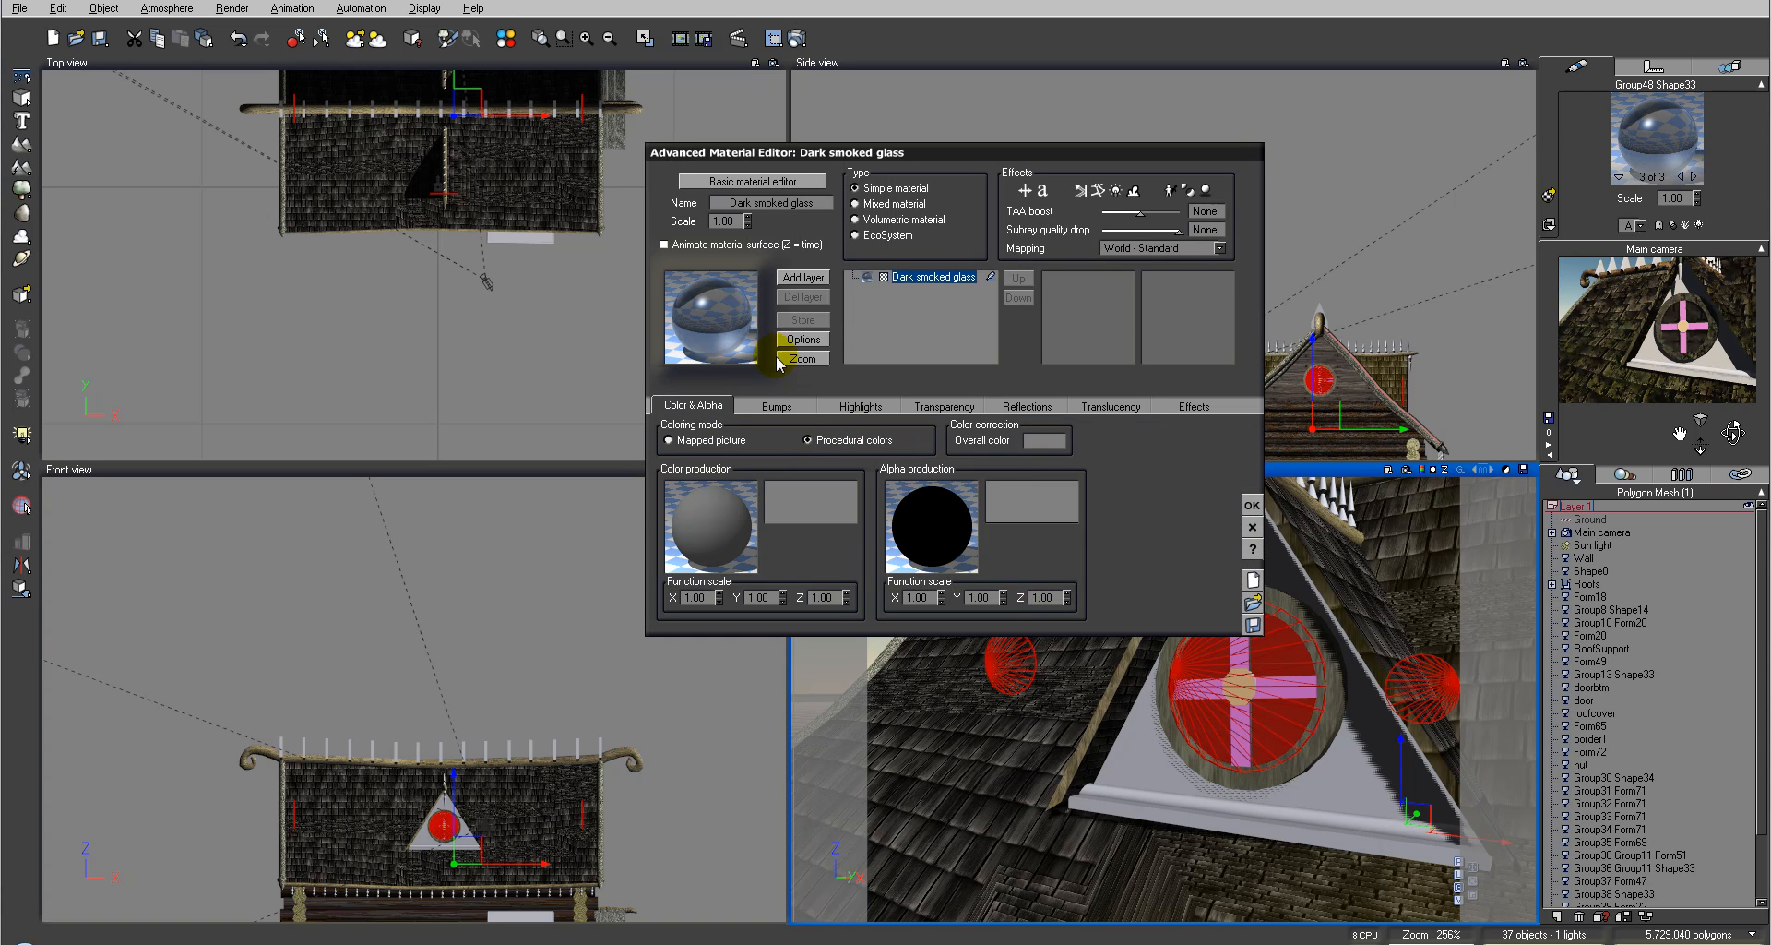
Step: Raise the Dark smoked glass refraction index to 1.74 and confirm the material editor
{"action": "left_click", "coordinate": [942, 406]}
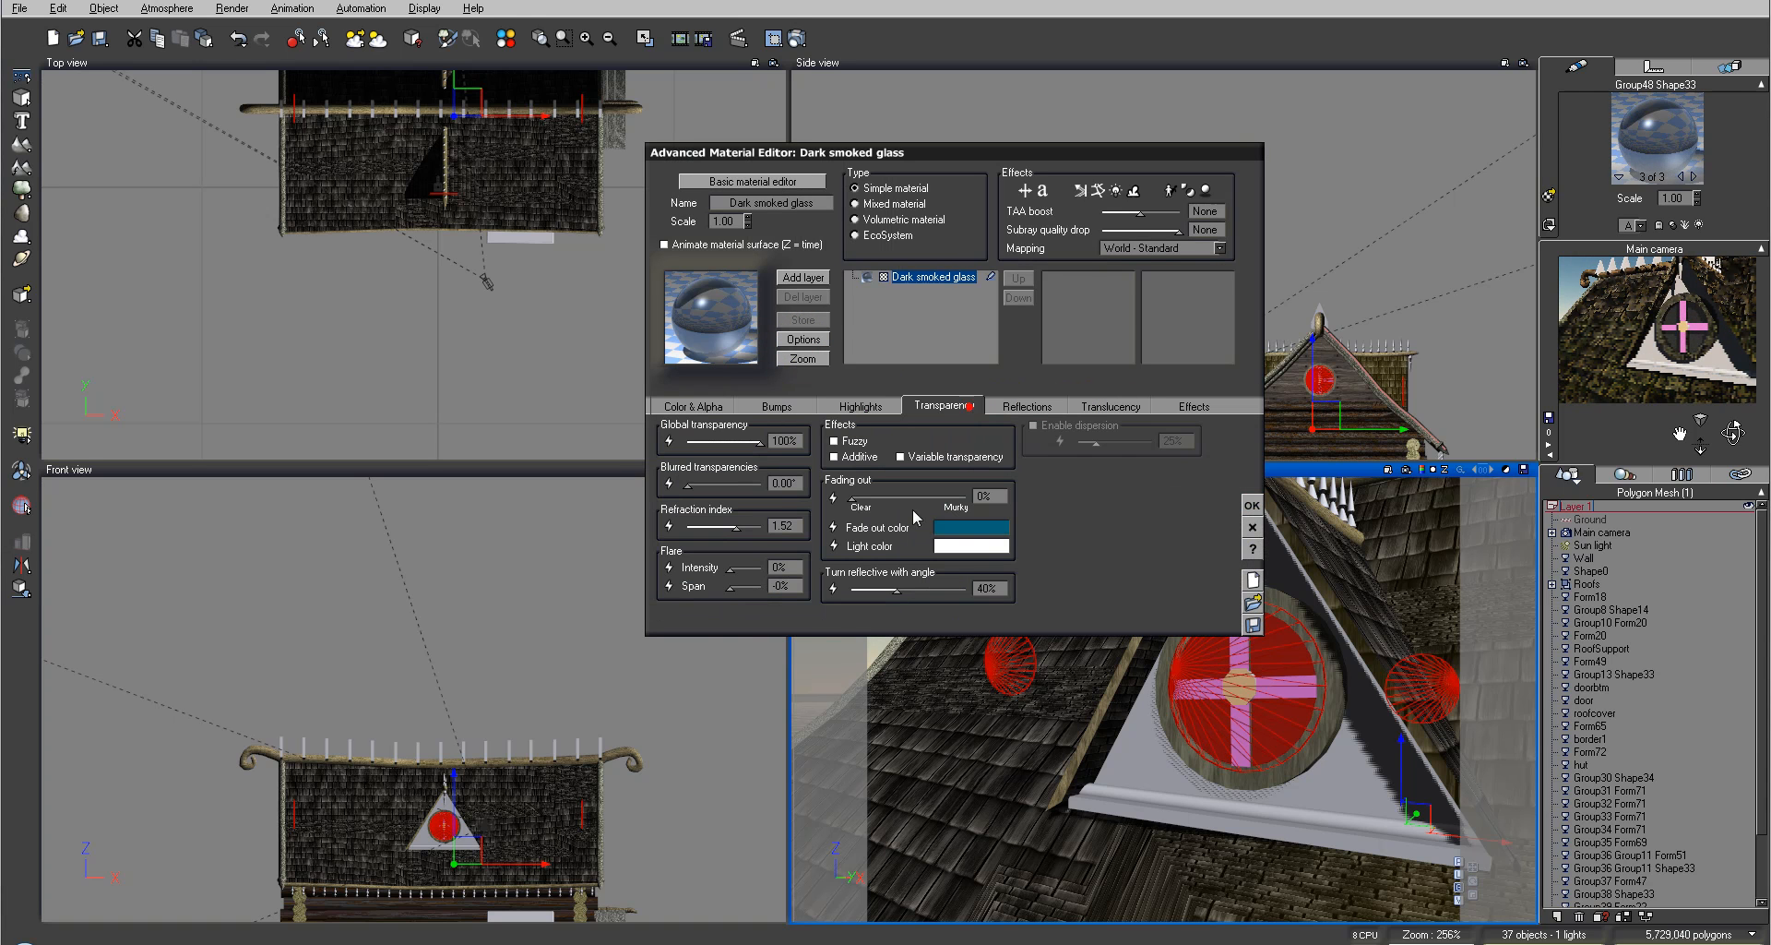
{"action": "left_click_drag", "start_coordinate": [758, 525], "coordinate": [760, 525]}
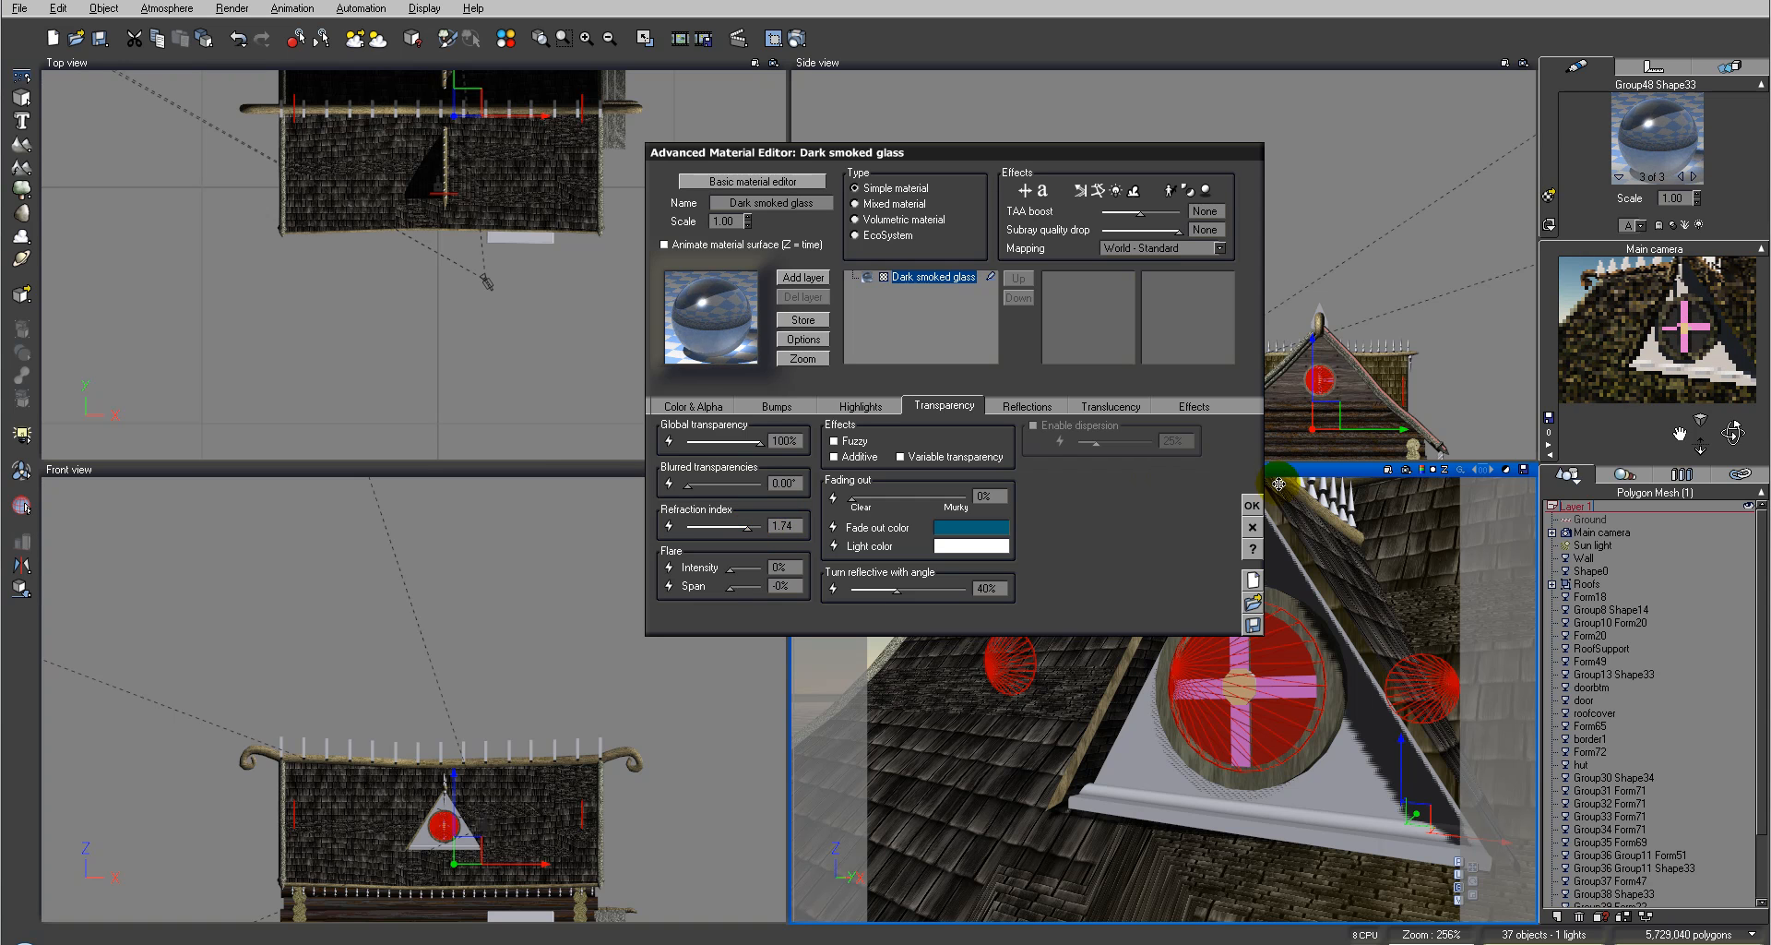
{"action": "left_click", "coordinate": [1252, 504]}
Step: Render the camera view to check the glass, then close the render display
{"action": "left_click", "coordinate": [817, 37]}
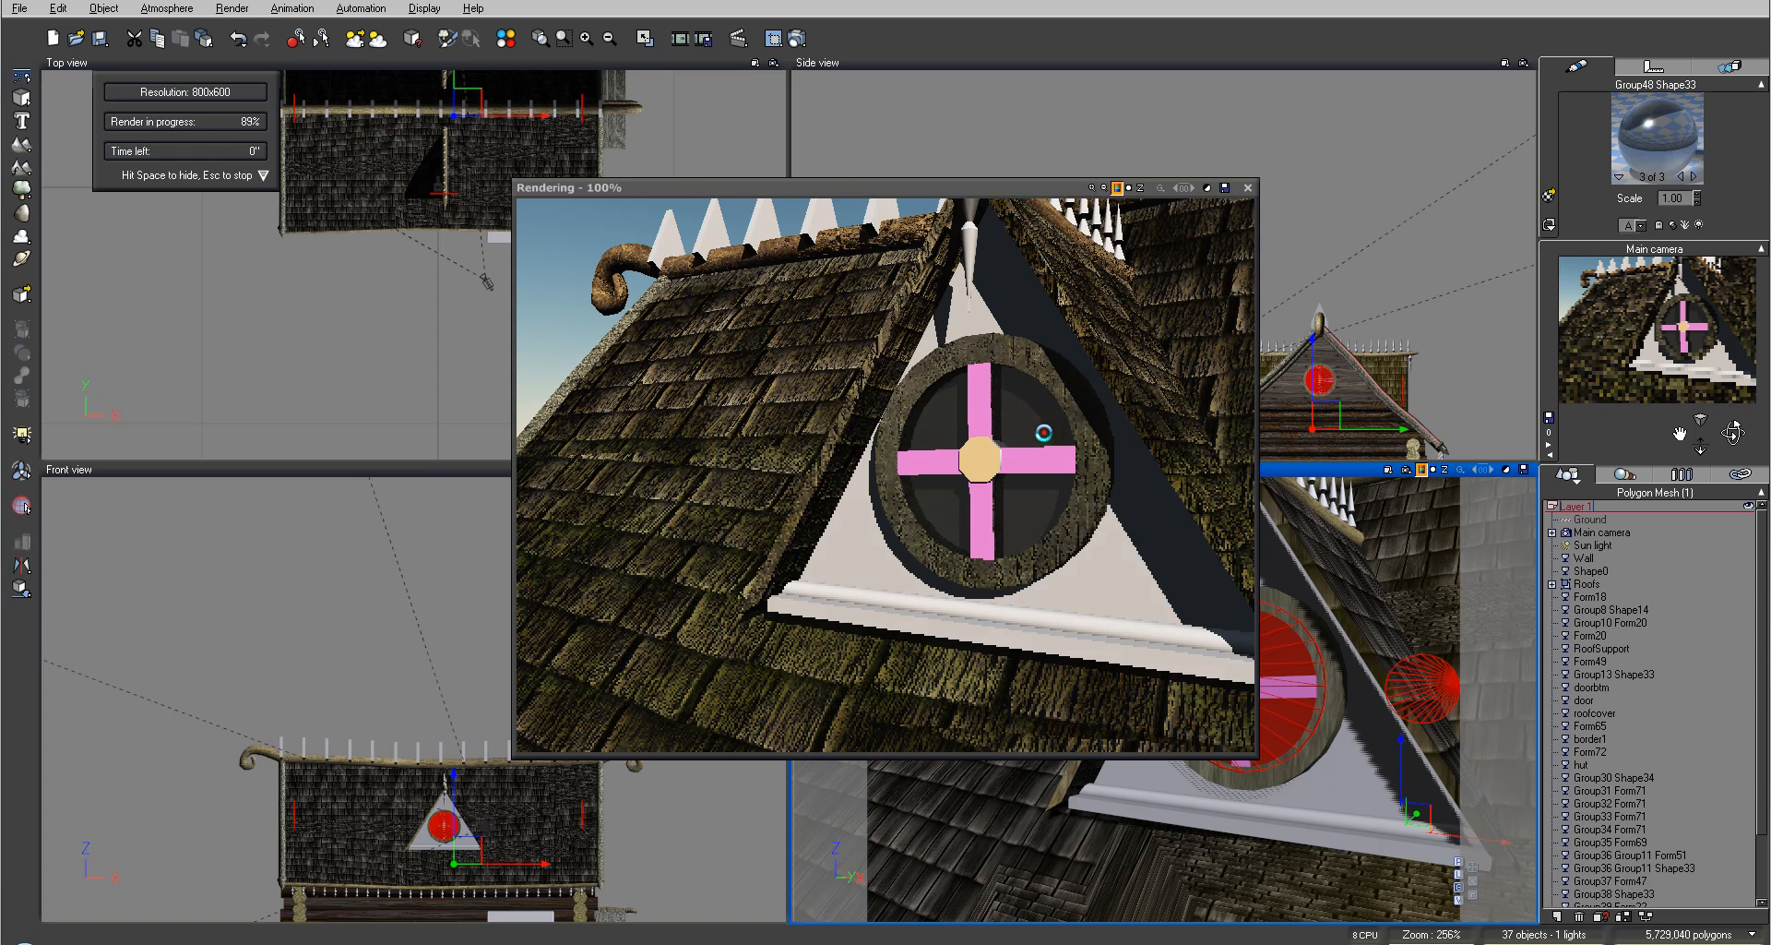
{"action": "left_click", "coordinate": [1044, 432]}
{"action": "left_click", "coordinate": [1247, 187]}
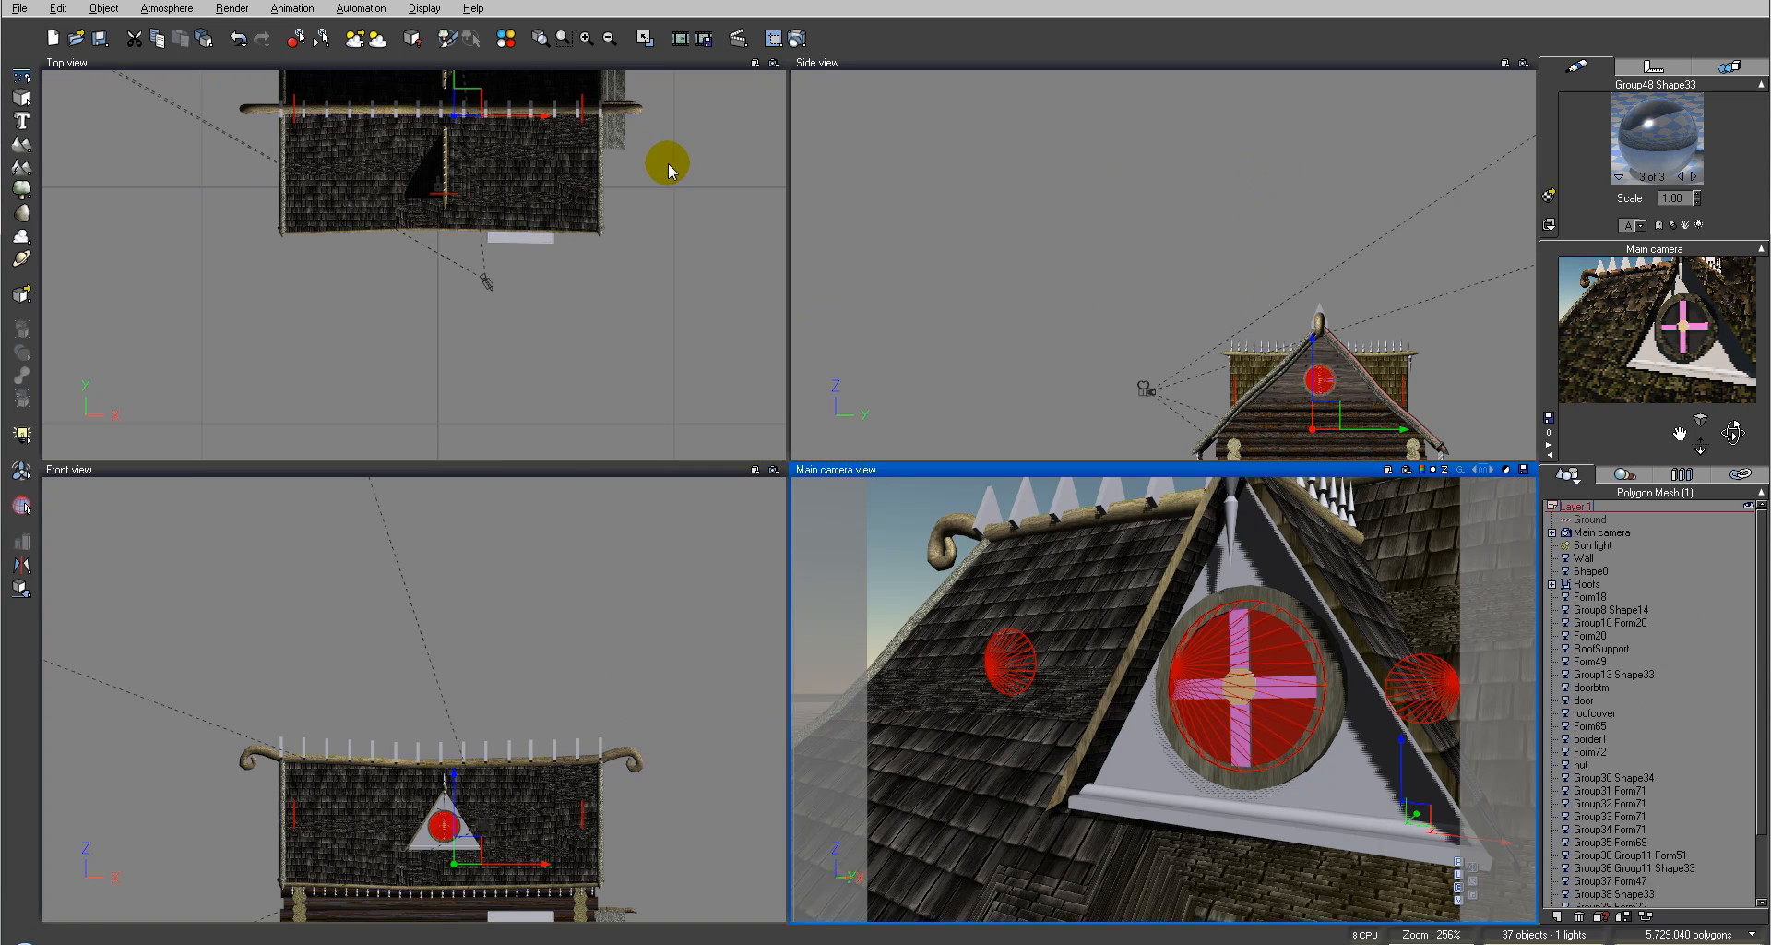
Step: Select the gable's triangular wall panel and copy its material
{"action": "left_click", "coordinate": [636, 528]}
{"action": "right_click_drag", "start_coordinate": [677, 758], "coordinate": [707, 607]}
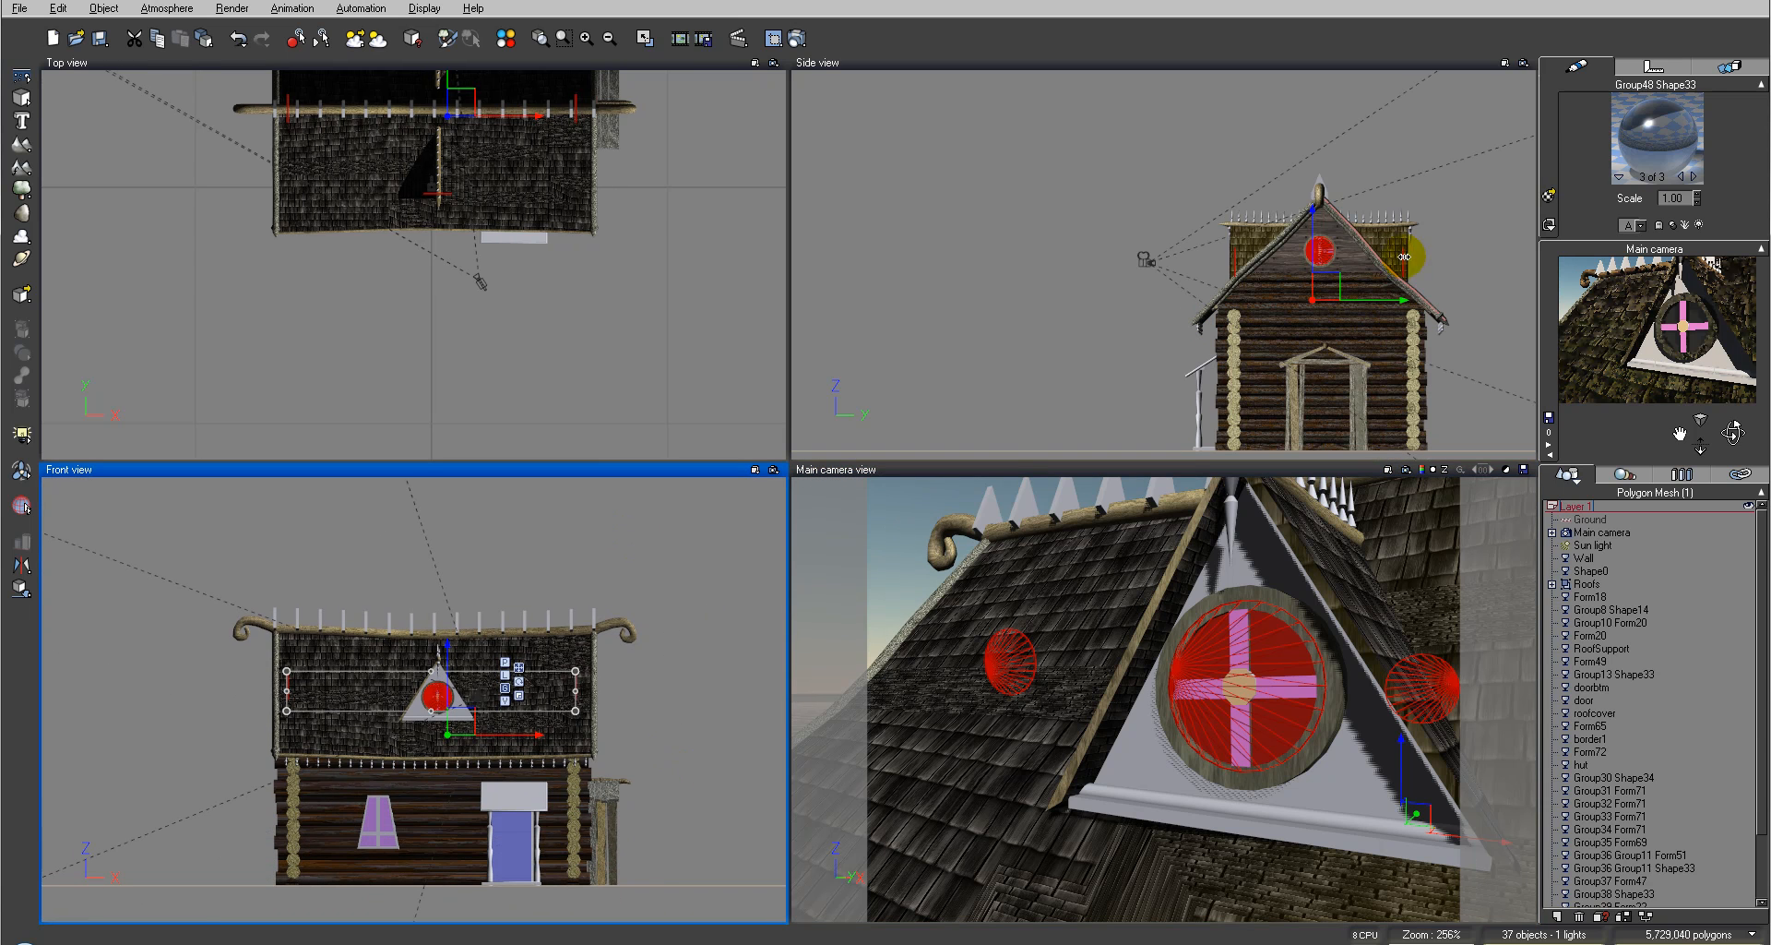
{"action": "left_click", "coordinate": [1345, 266]}
{"action": "left_click", "coordinate": [1432, 160]}
{"action": "left_click", "coordinate": [1350, 235]}
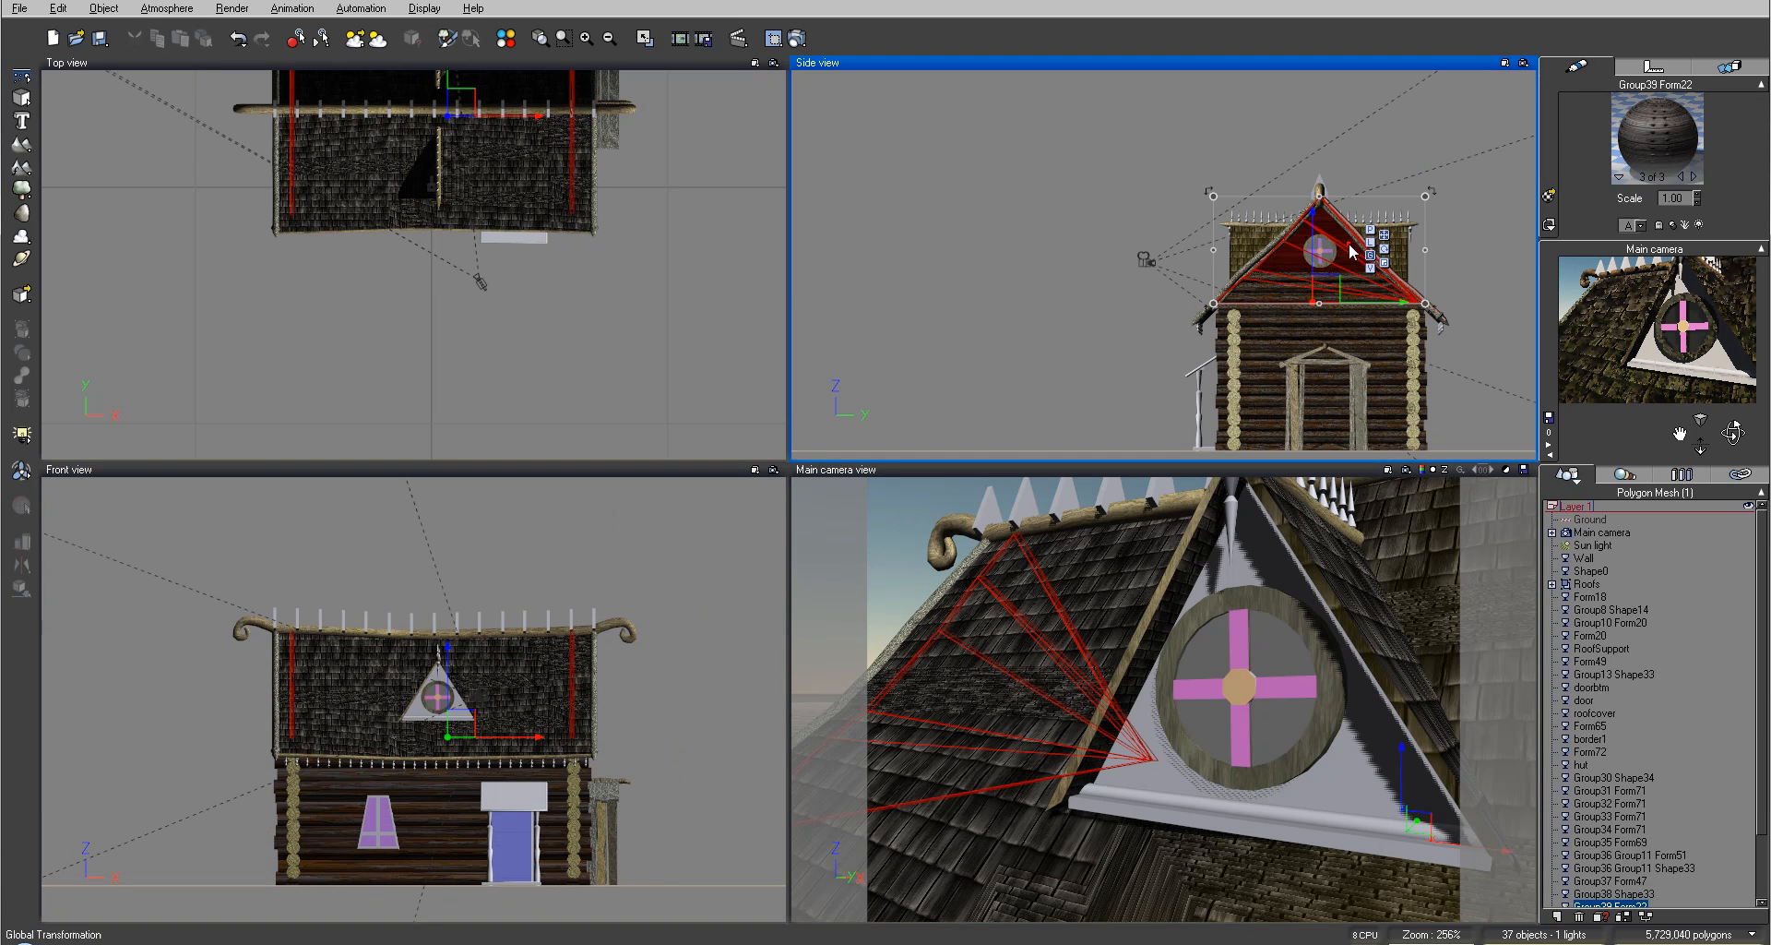
{"action": "right_click", "coordinate": [1629, 139]}
{"action": "mouse_move", "coordinate": [1660, 180]}
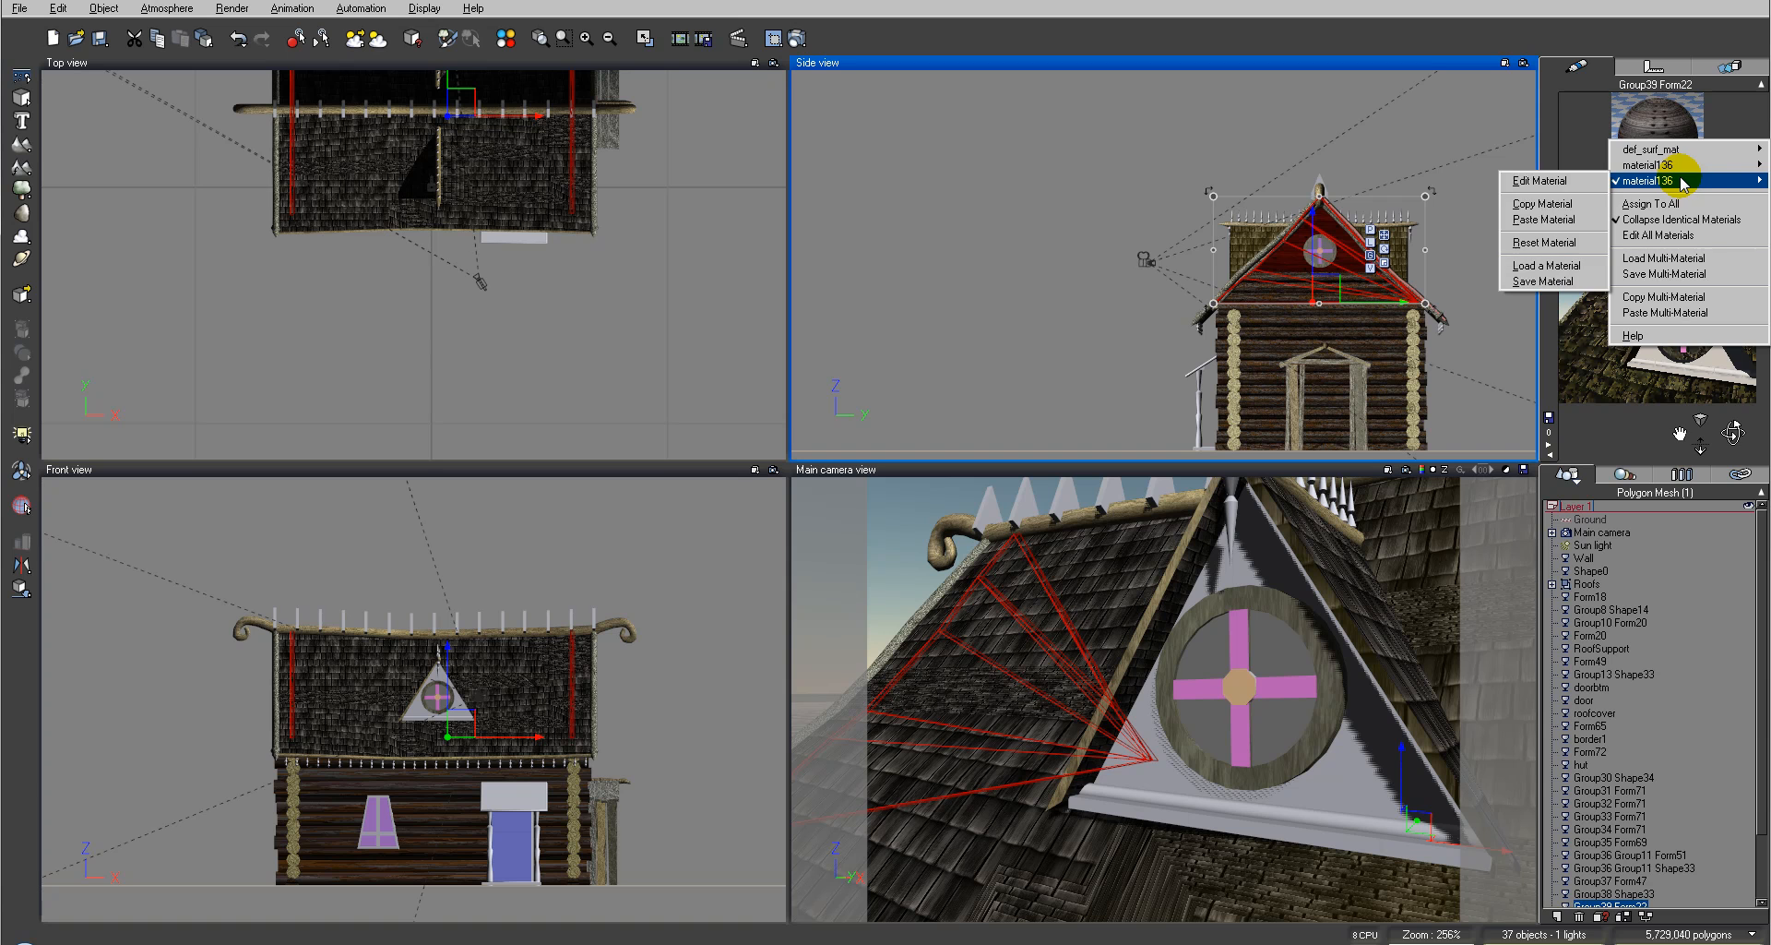
{"action": "left_click", "coordinate": [1539, 203]}
Step: Select the triangular dormer front around the window and paste the copied material onto it
{"action": "left_click", "coordinate": [1009, 299]}
{"action": "left_click", "coordinate": [1344, 779]}
{"action": "left_click", "coordinate": [1382, 769]}
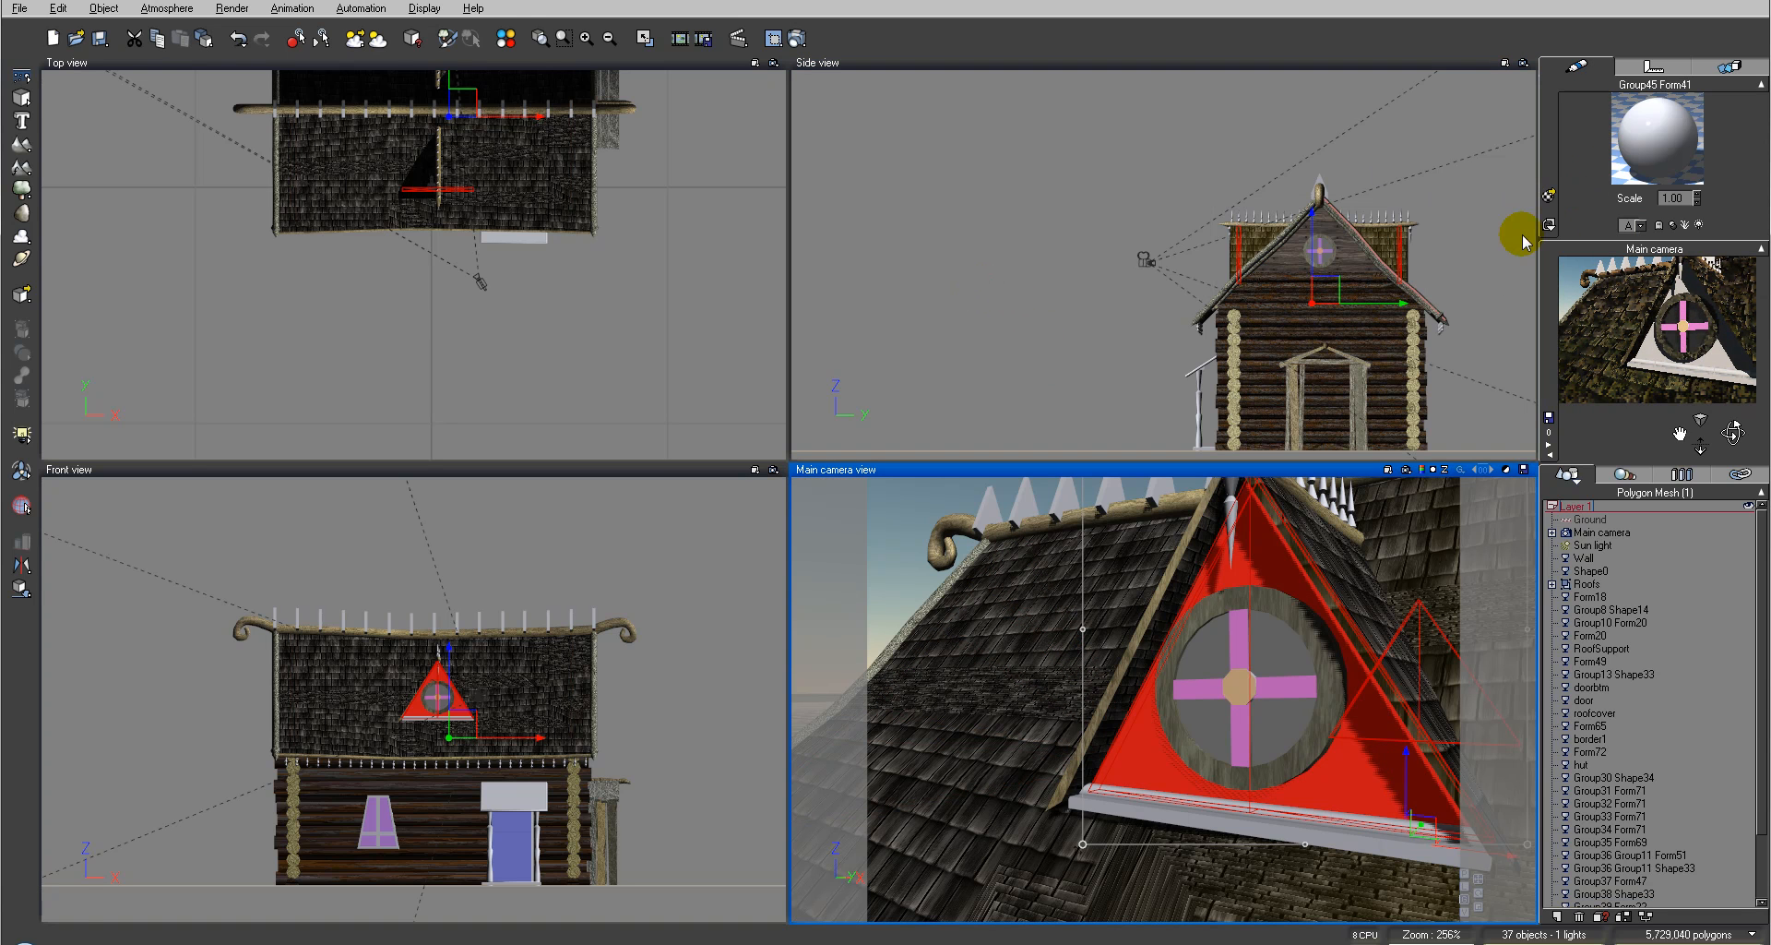
{"action": "right_click", "coordinate": [1657, 122]}
{"action": "left_click", "coordinate": [1705, 167]}
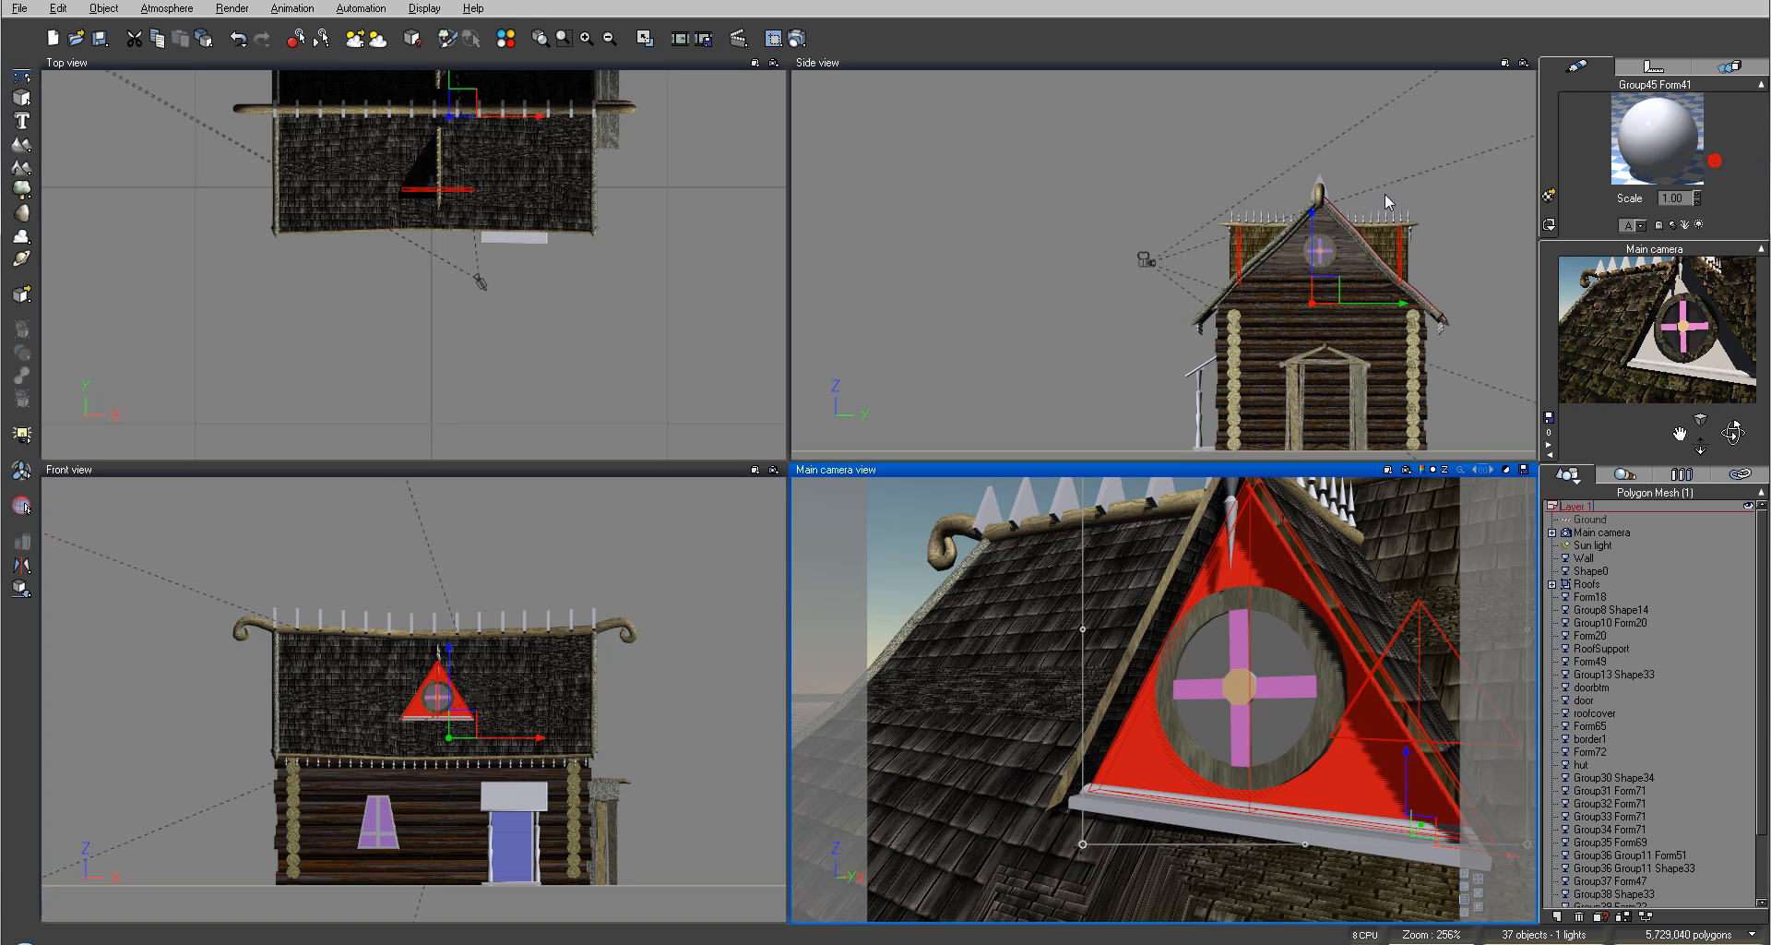
Step: Render the camera view and close the render display
{"action": "left_click", "coordinate": [797, 38]}
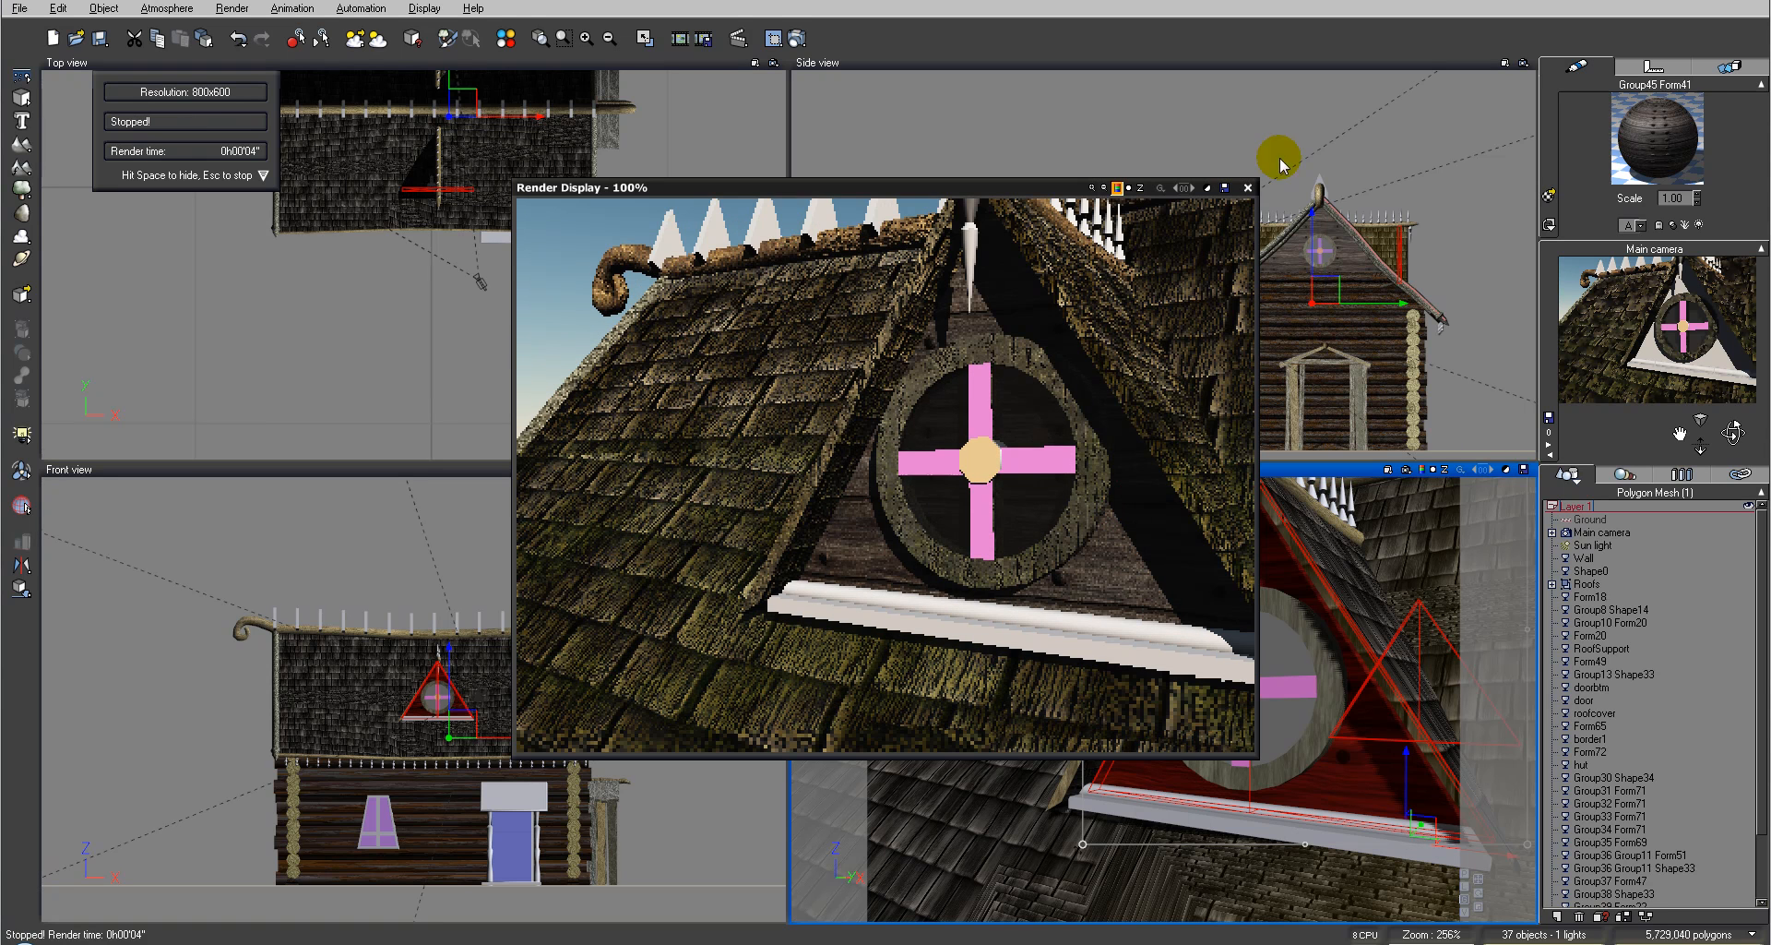
{"action": "left_click", "coordinate": [1247, 189]}
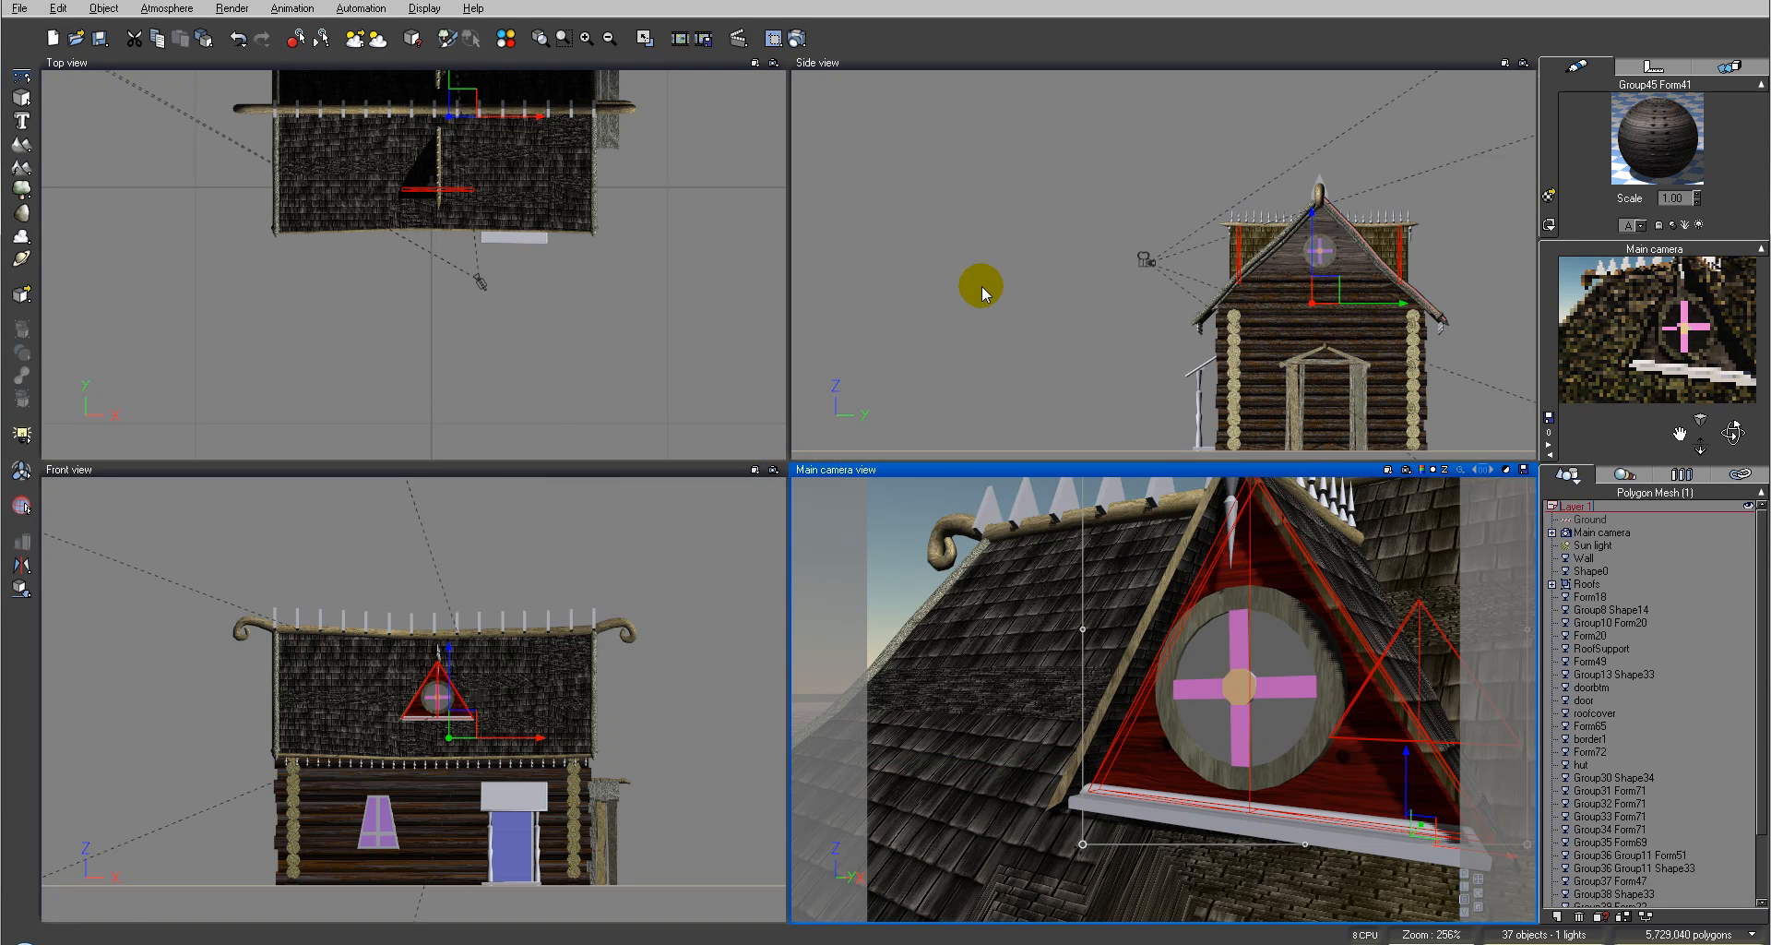
Step: Select the round gable window group and step through its five material slots
{"action": "left_click", "coordinate": [968, 270]}
{"action": "left_click", "coordinate": [1328, 651]}
{"action": "left_click", "coordinate": [971, 313]}
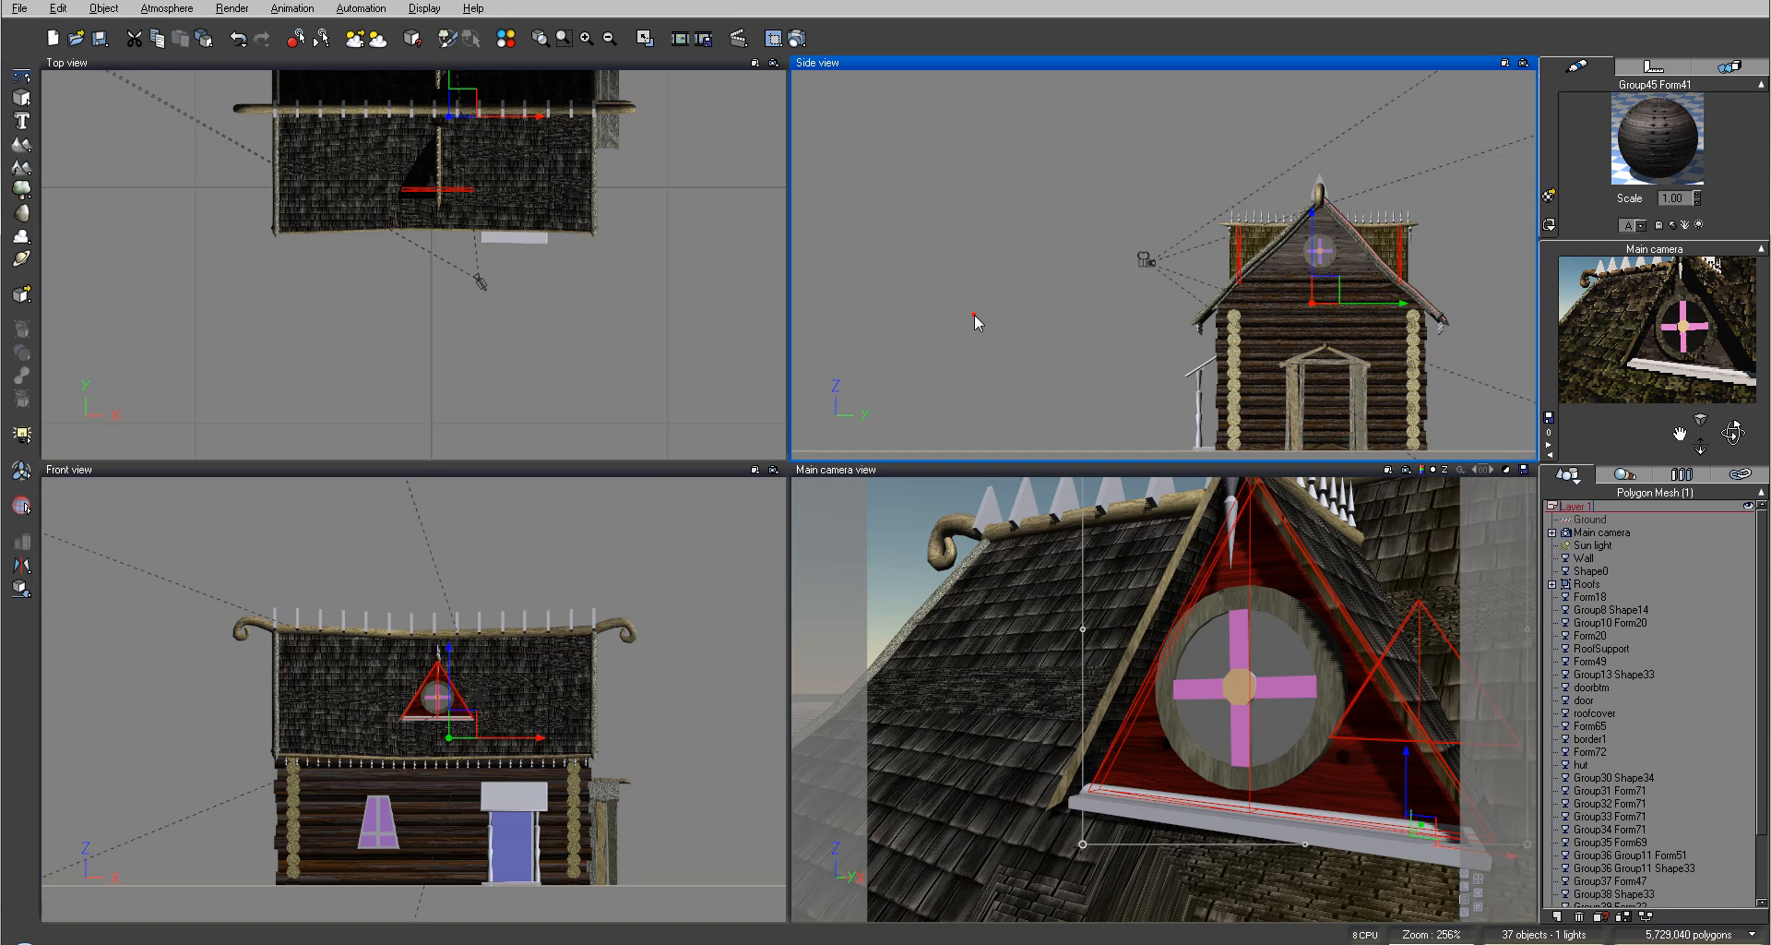
{"action": "left_click", "coordinate": [1325, 661]}
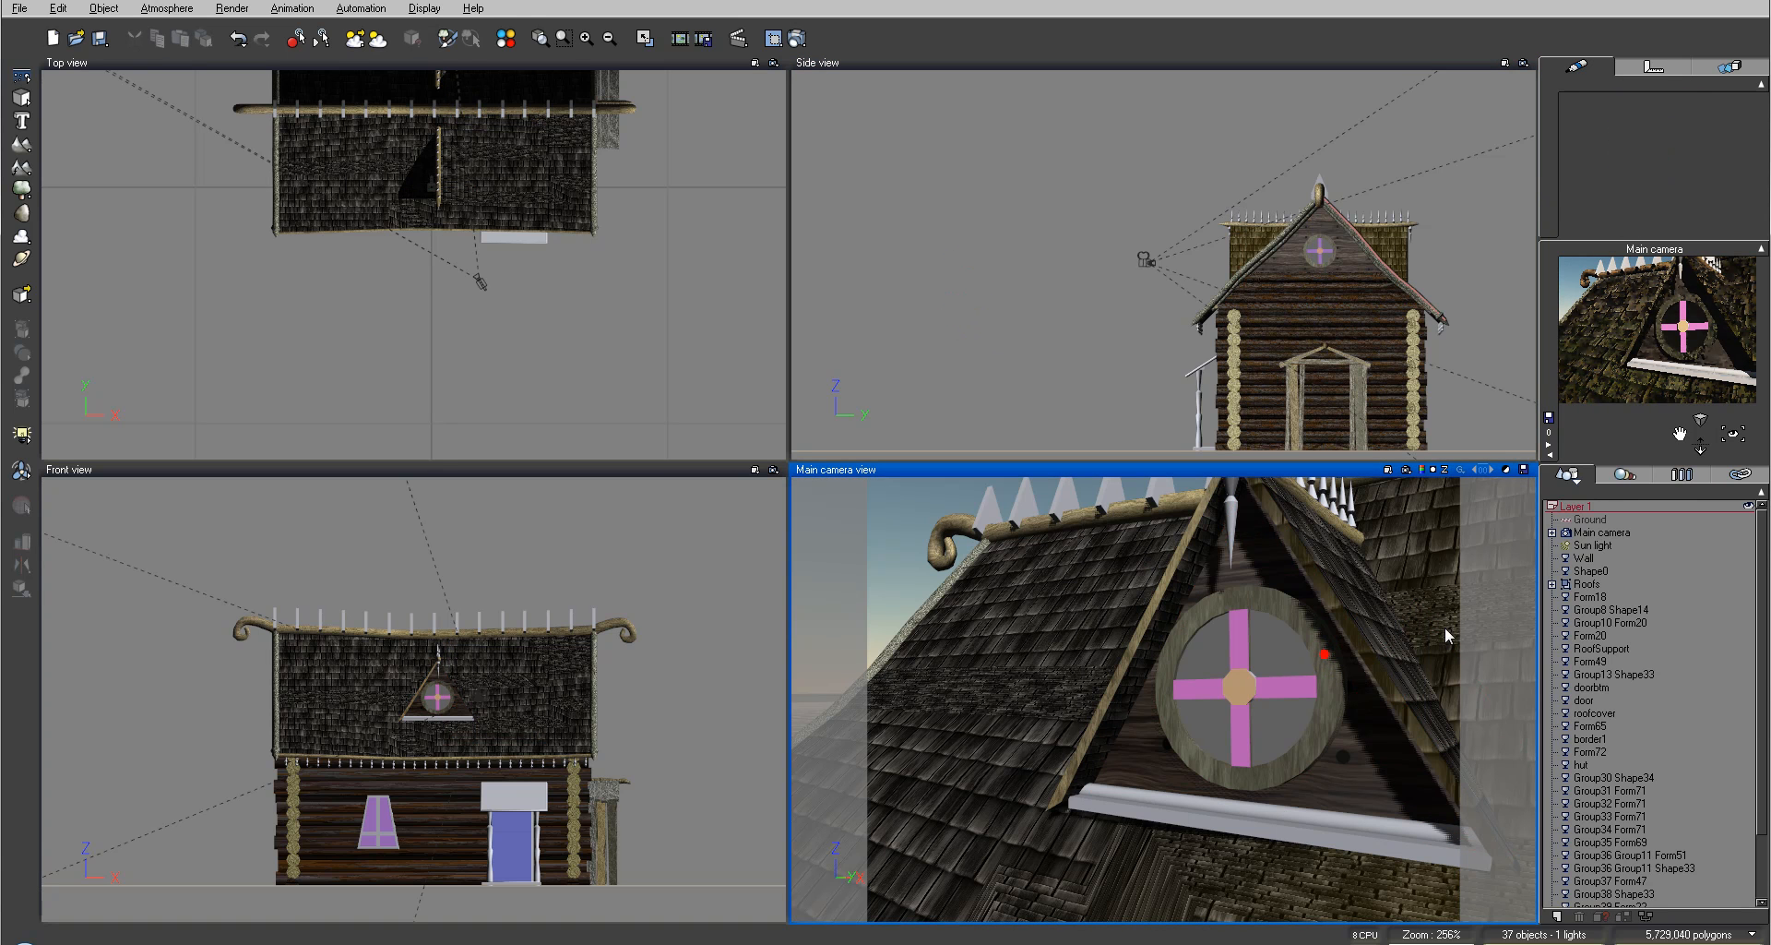
{"action": "left_click", "coordinate": [1283, 613]}
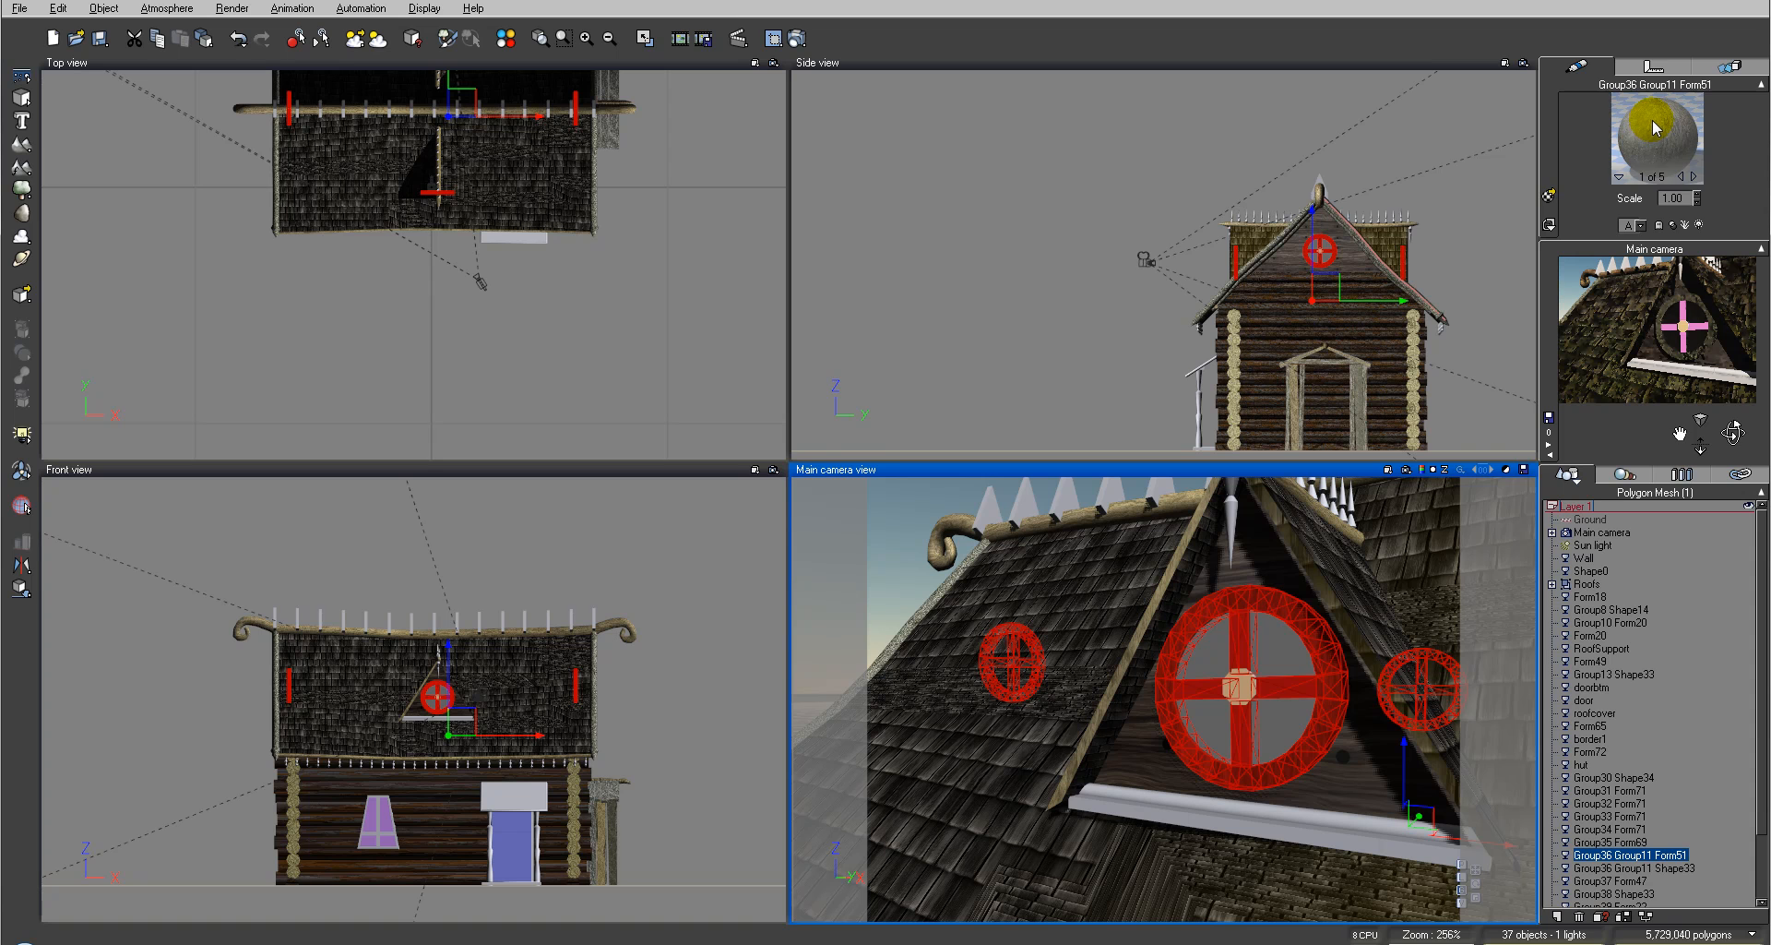
{"action": "left_click", "coordinate": [1692, 177]}
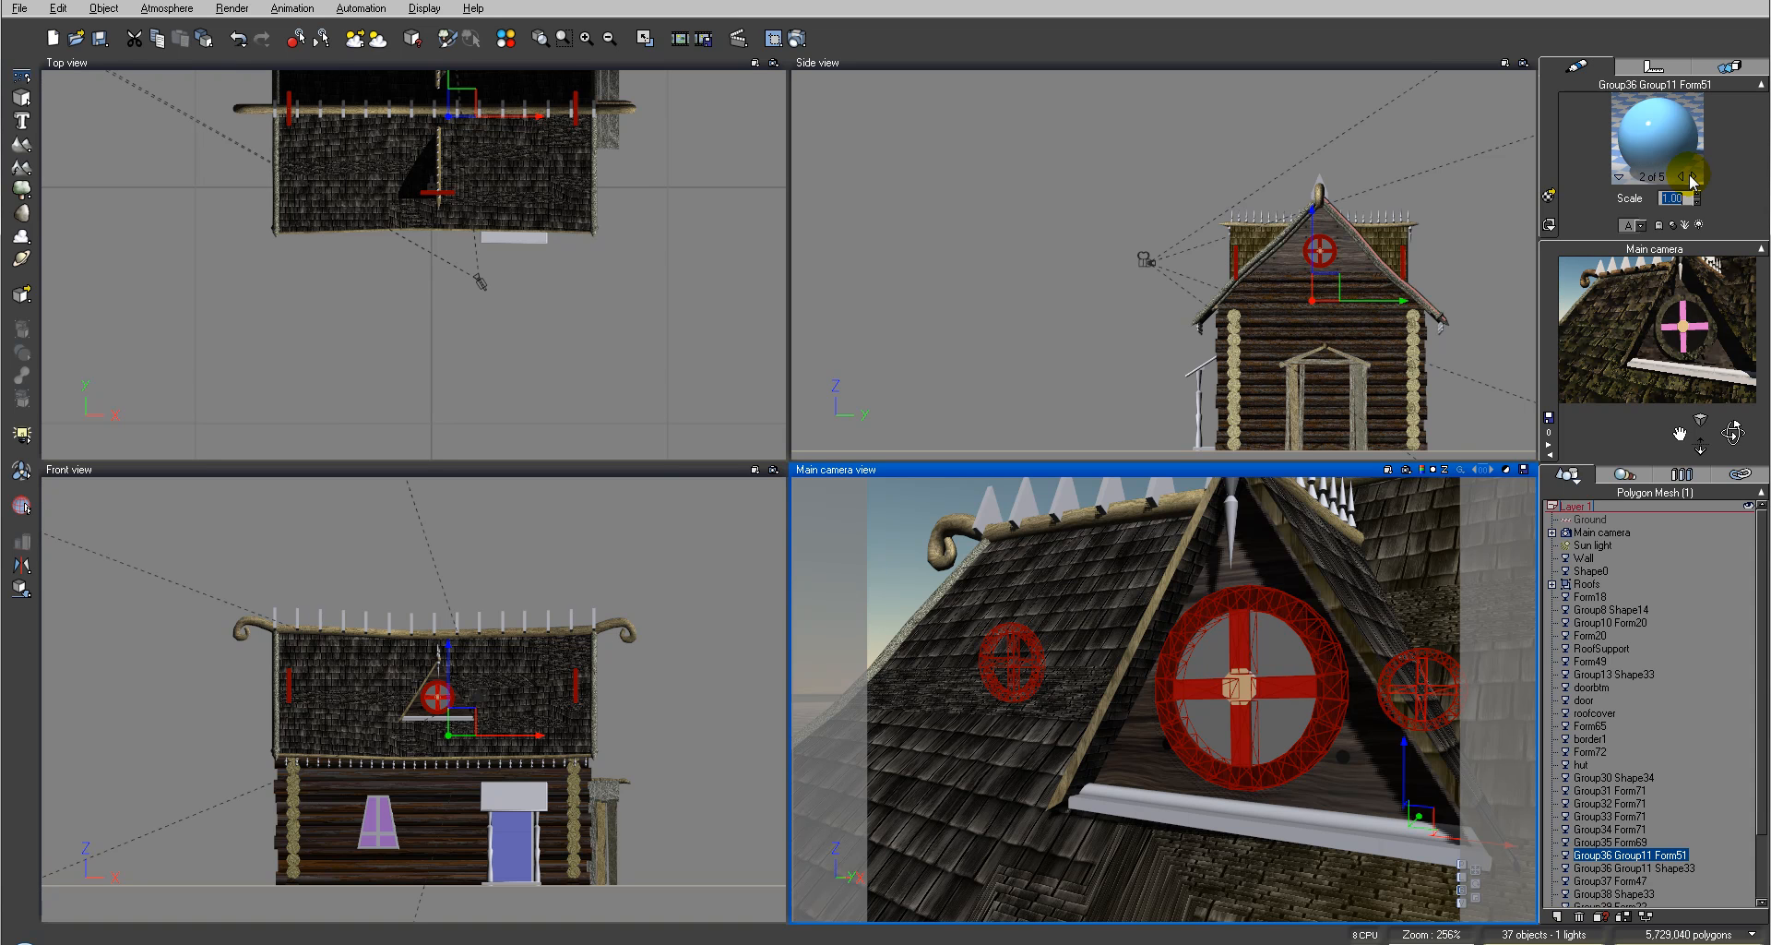
{"action": "left_click", "coordinate": [1692, 176]}
{"action": "left_click", "coordinate": [1692, 176]}
{"action": "left_click", "coordinate": [1692, 177]}
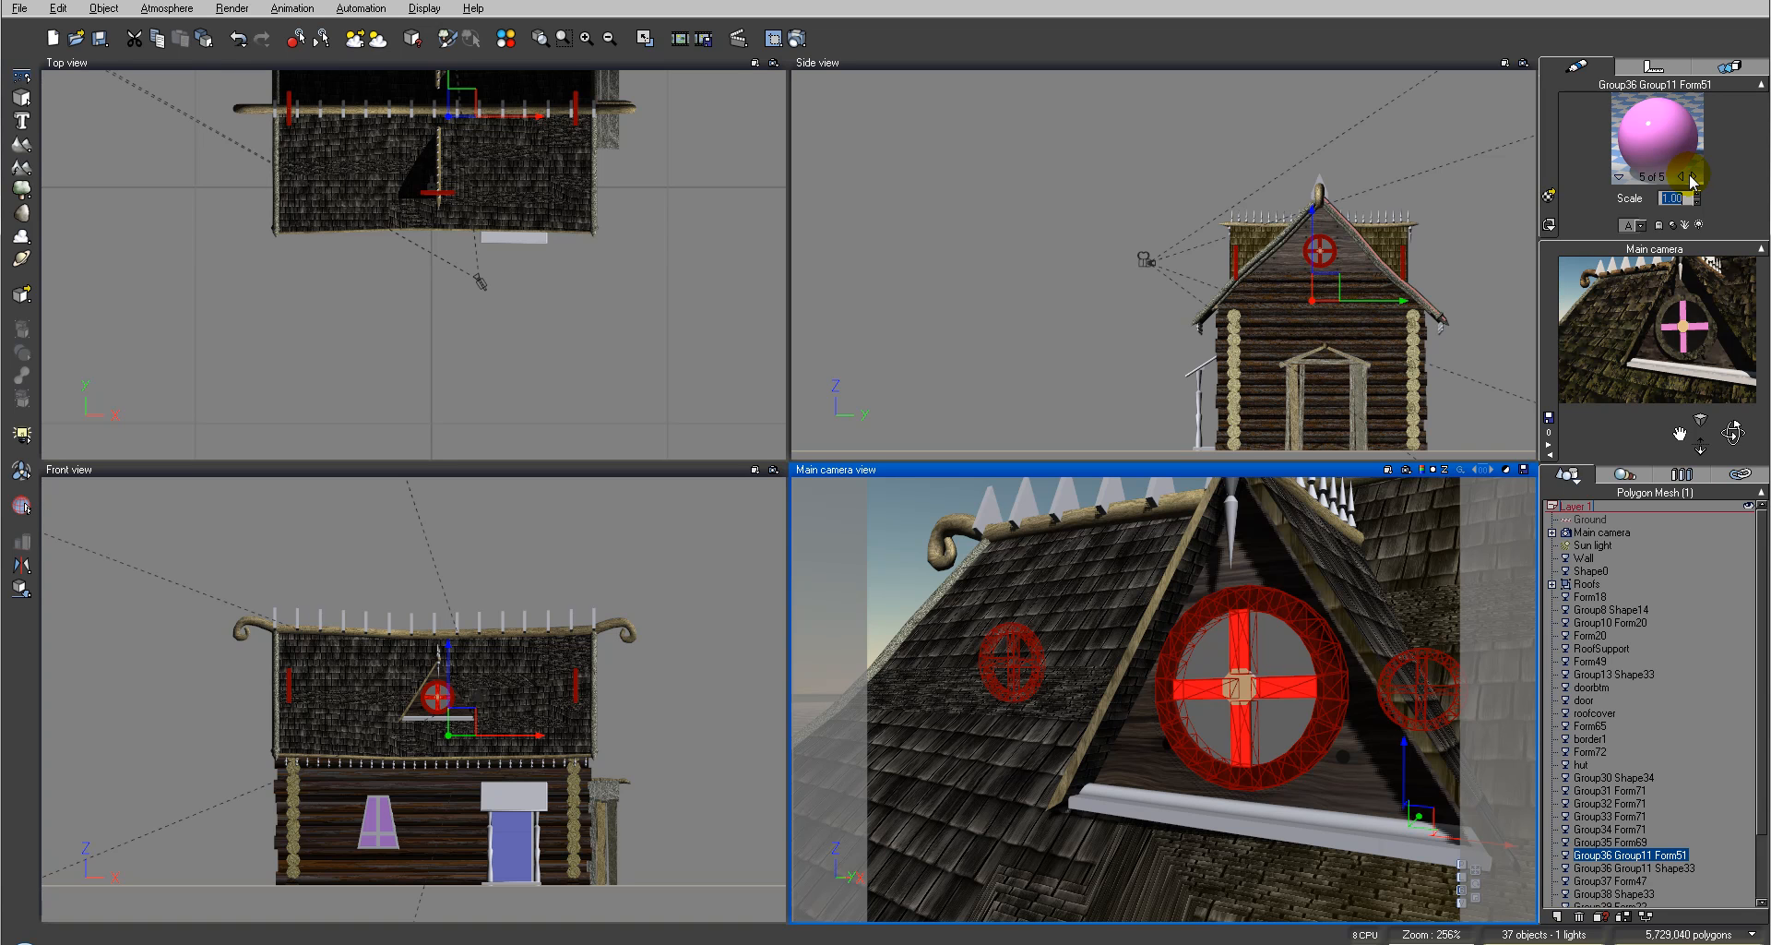
{"action": "left_click", "coordinate": [1692, 176]}
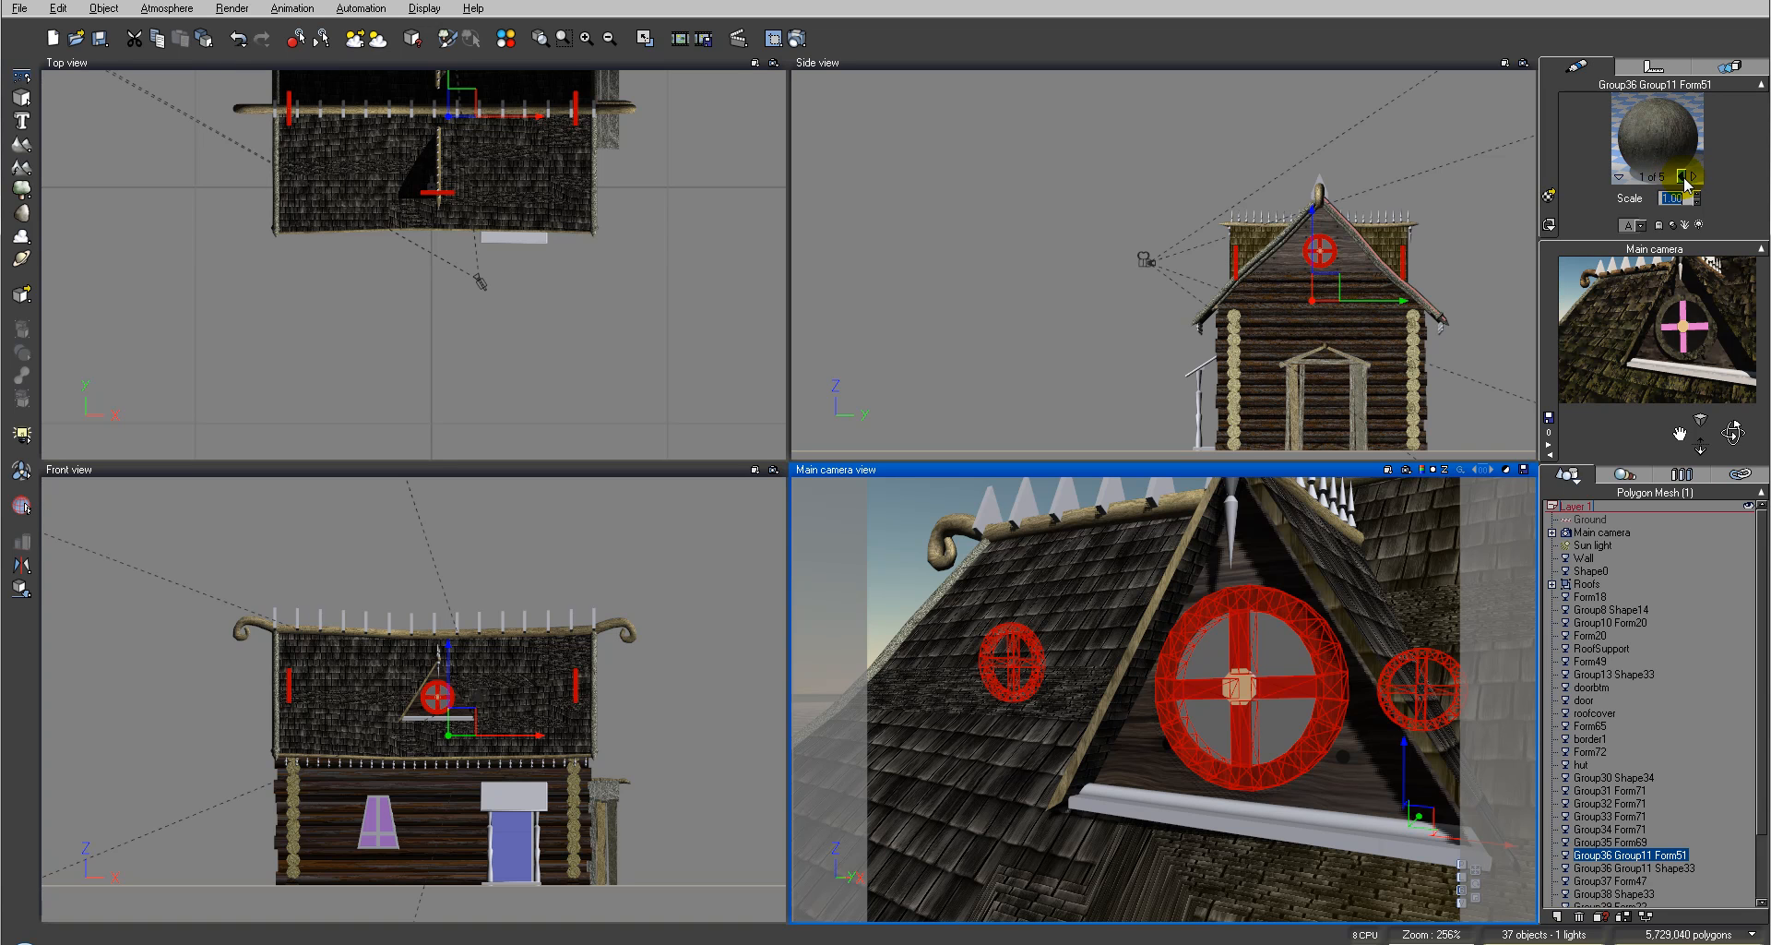
{"action": "left_click", "coordinate": [1684, 176]}
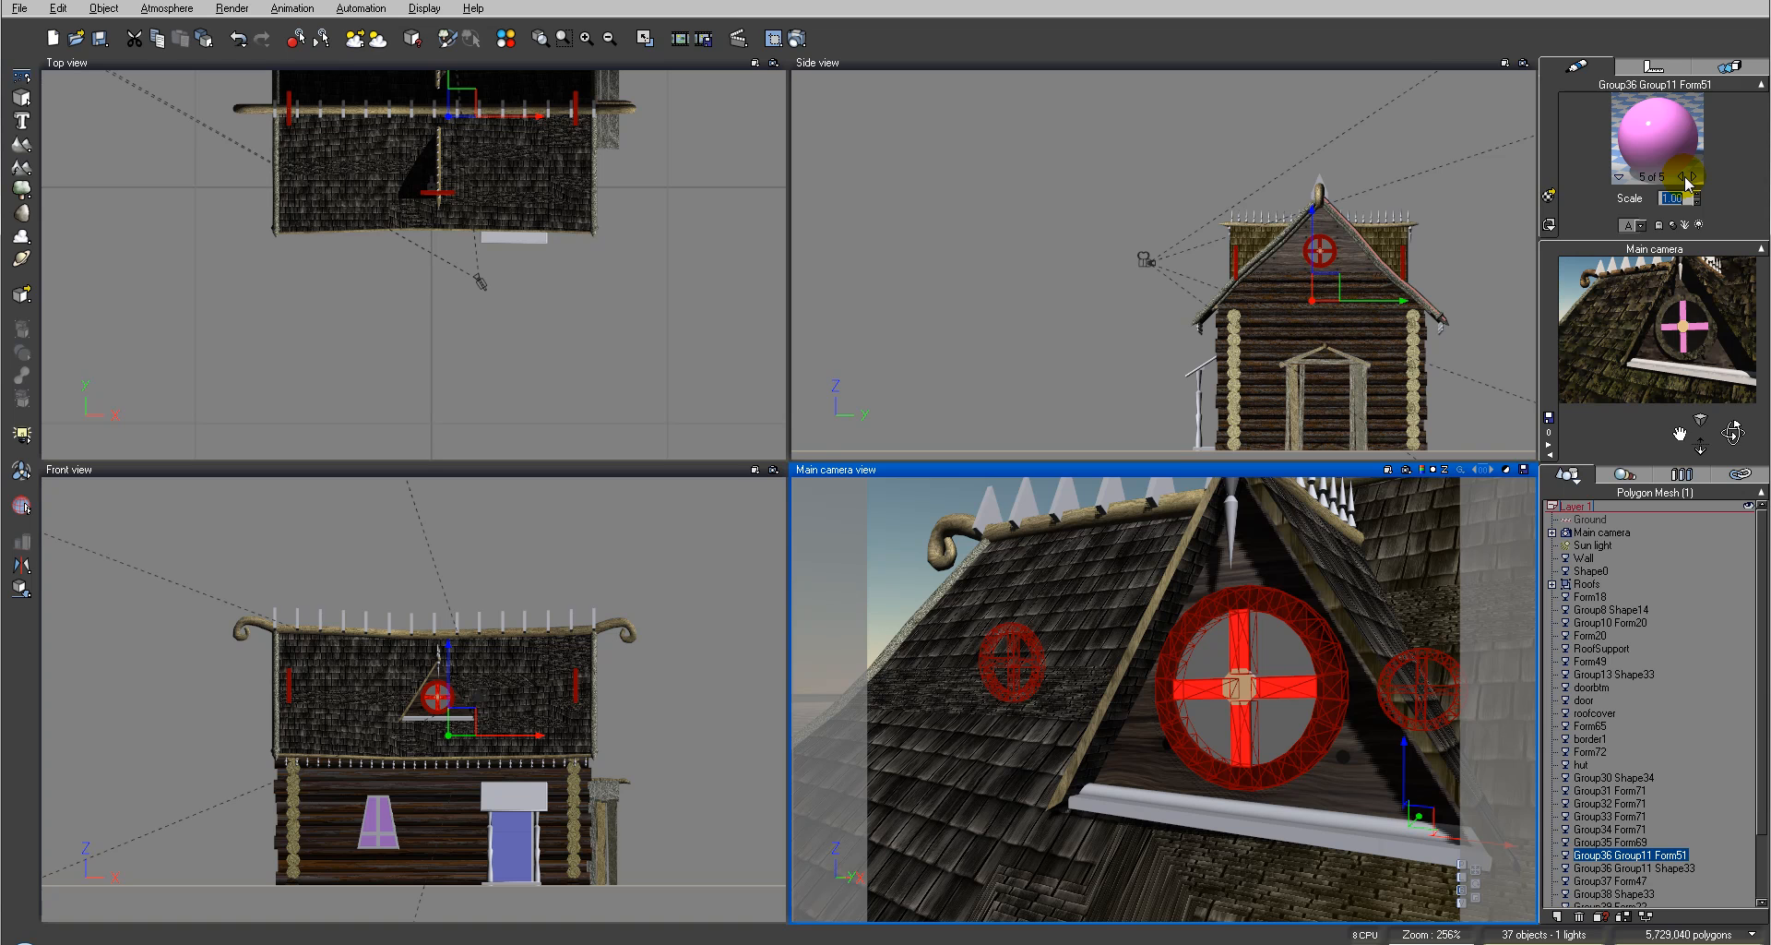
{"action": "left_click", "coordinate": [1683, 176]}
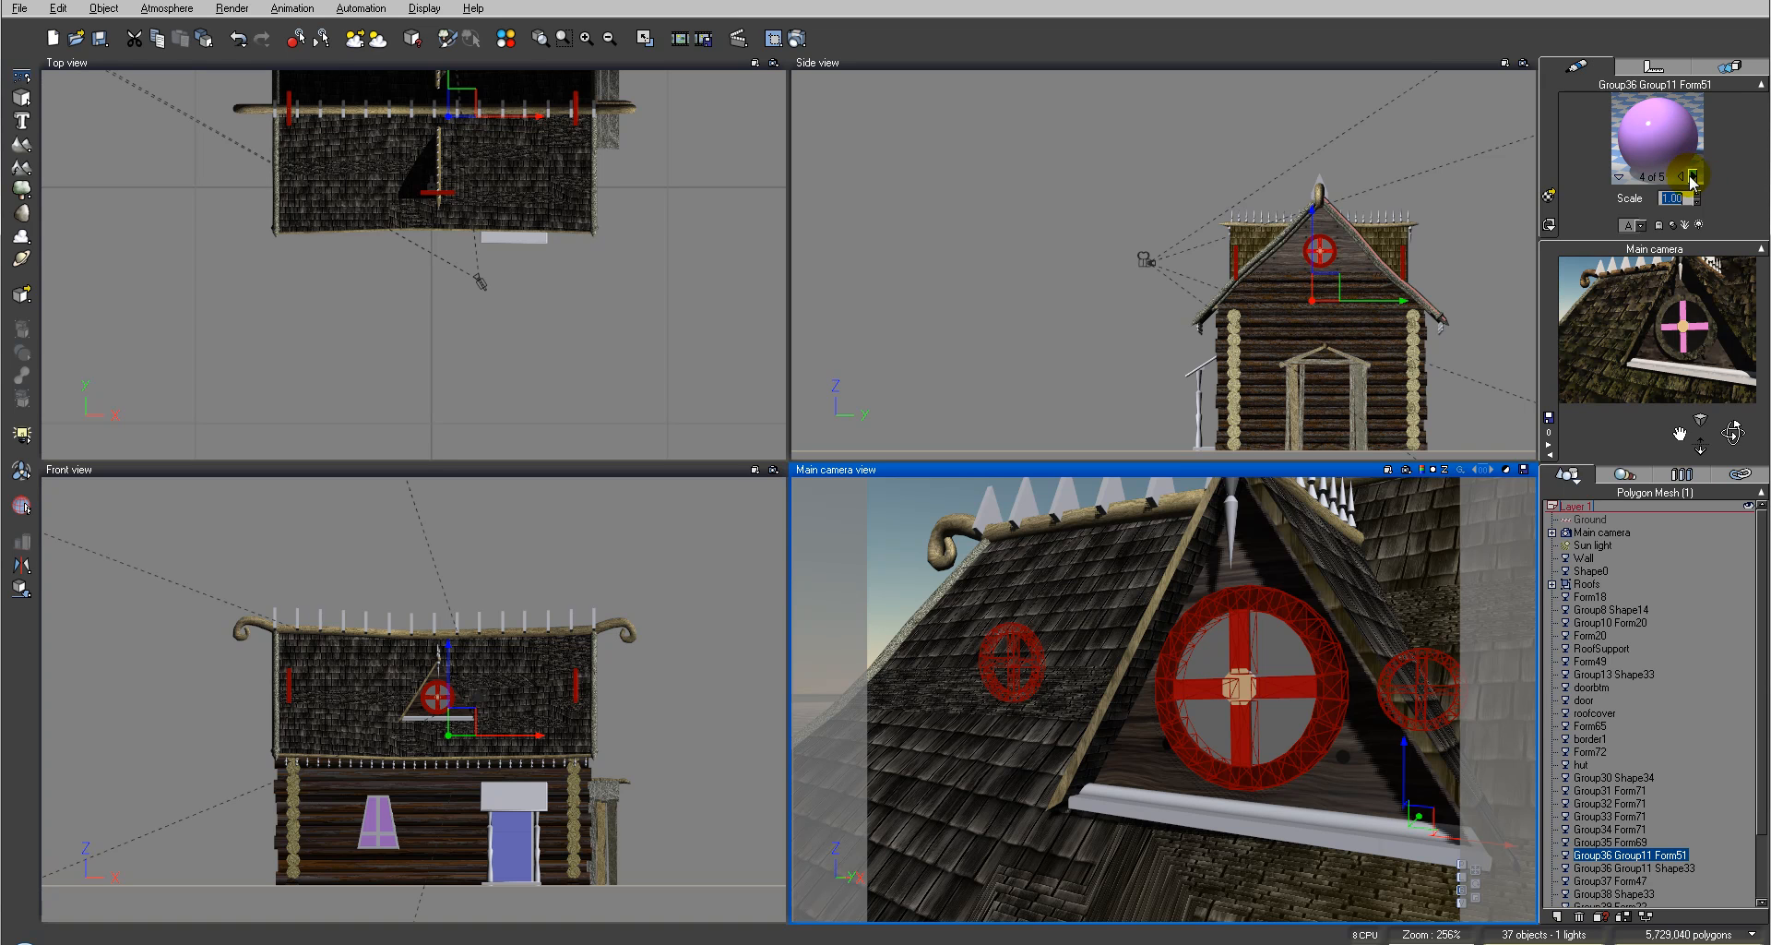
{"action": "left_click", "coordinate": [1693, 177]}
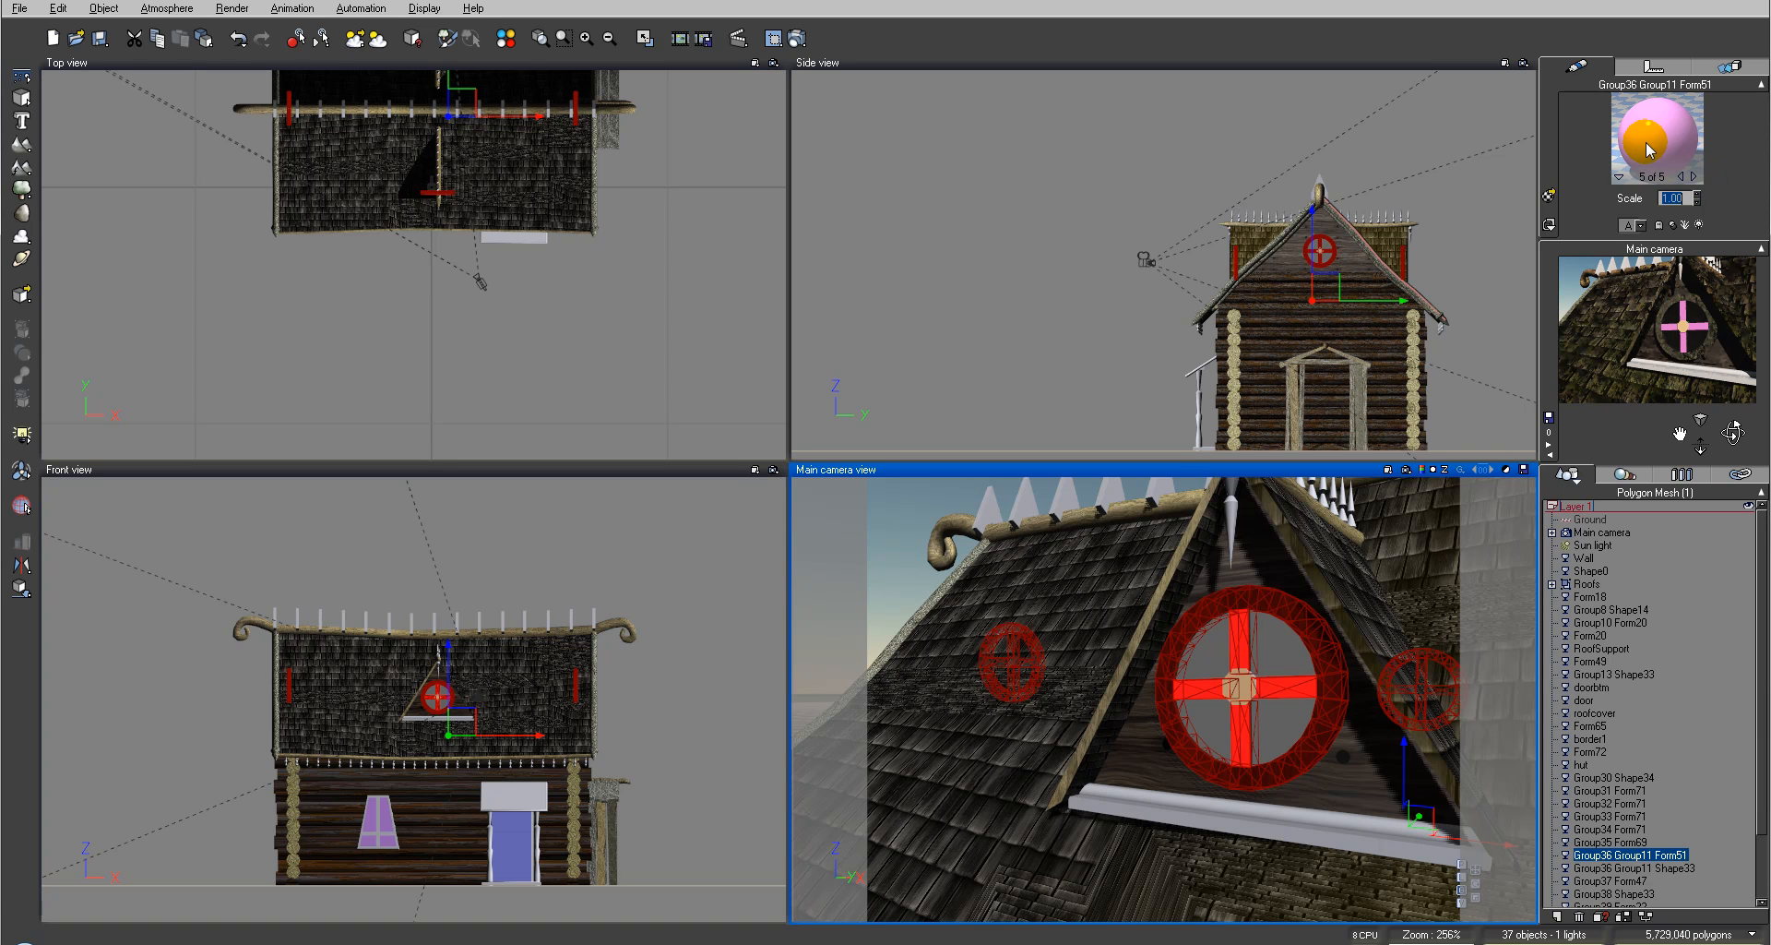
Step: Load WoodPlank1.mat from the Hexagon folder into the window's fifth material slot
{"action": "left_click", "coordinate": [1550, 196]}
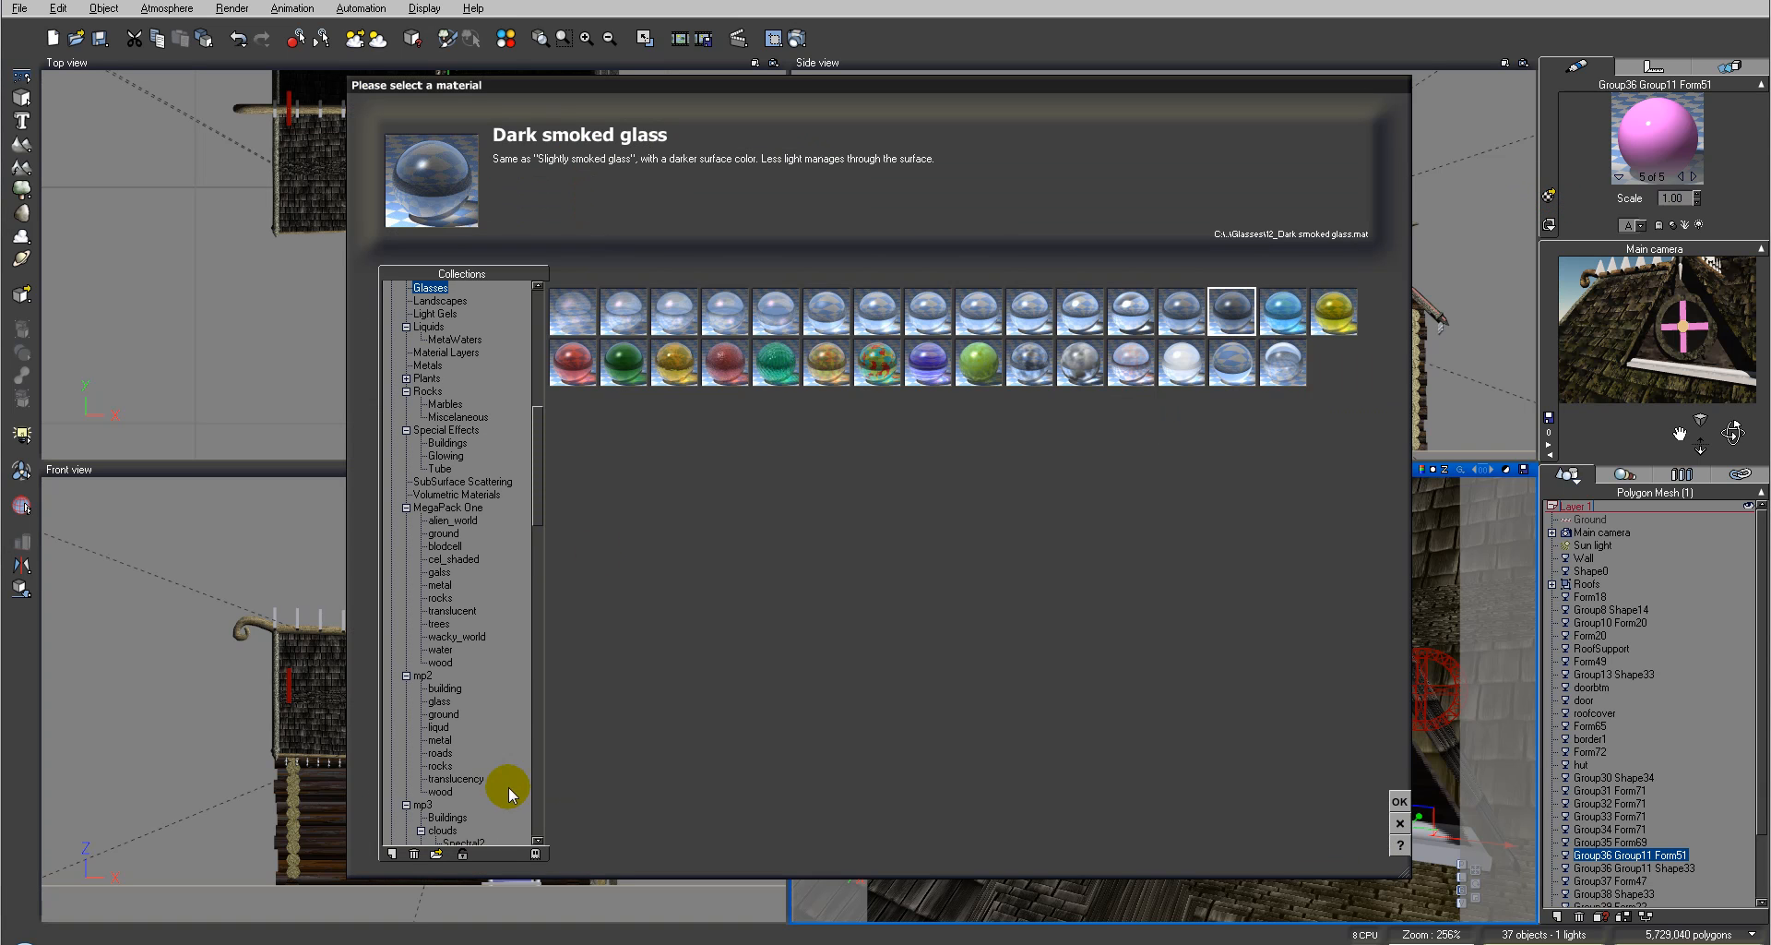
{"action": "left_click", "coordinate": [436, 854]}
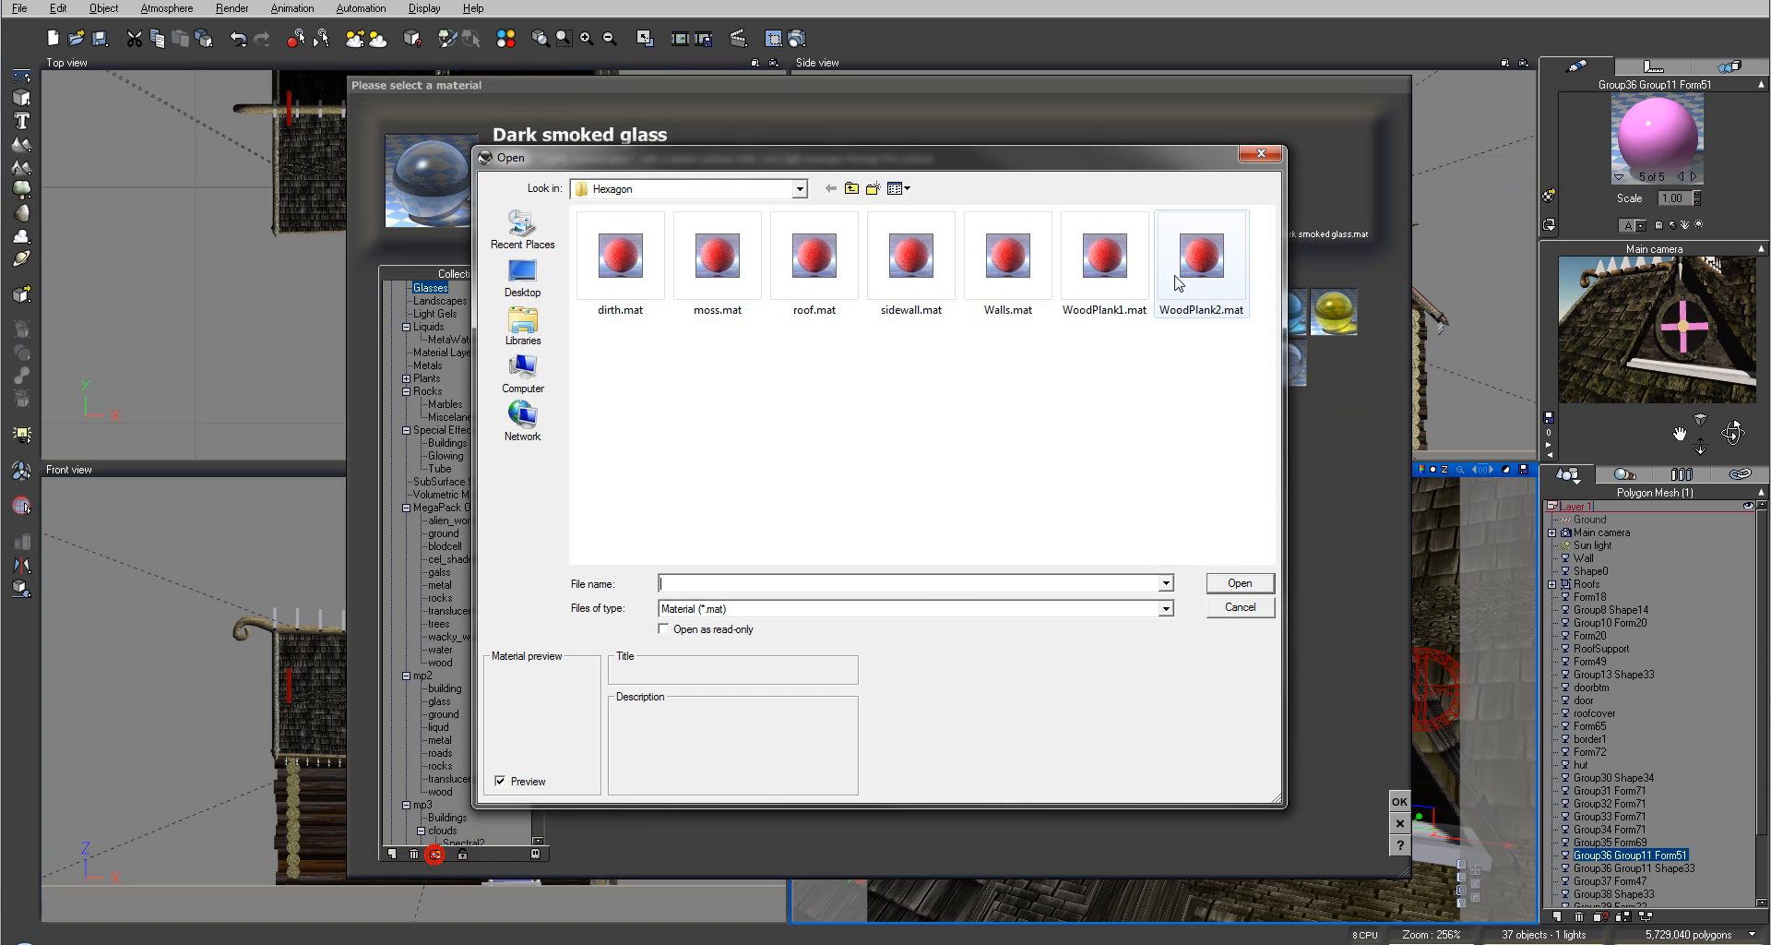
{"action": "left_click", "coordinate": [1105, 260]}
{"action": "left_click", "coordinate": [1192, 263]}
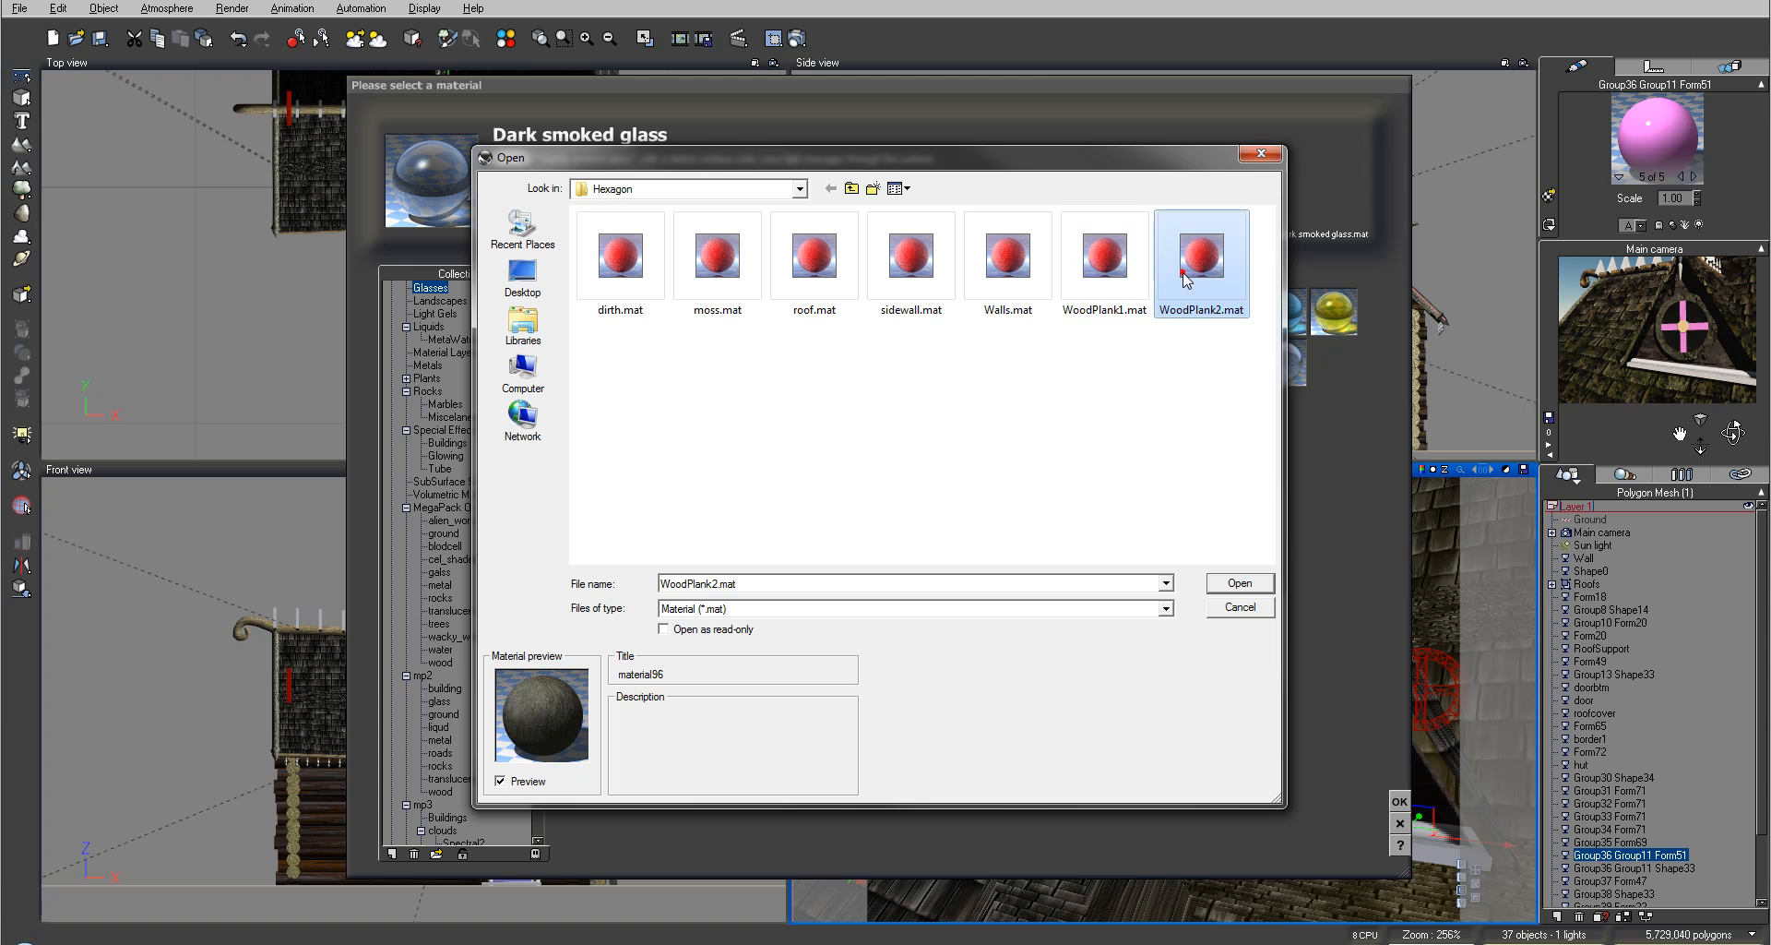
{"action": "left_click", "coordinate": [1104, 260]}
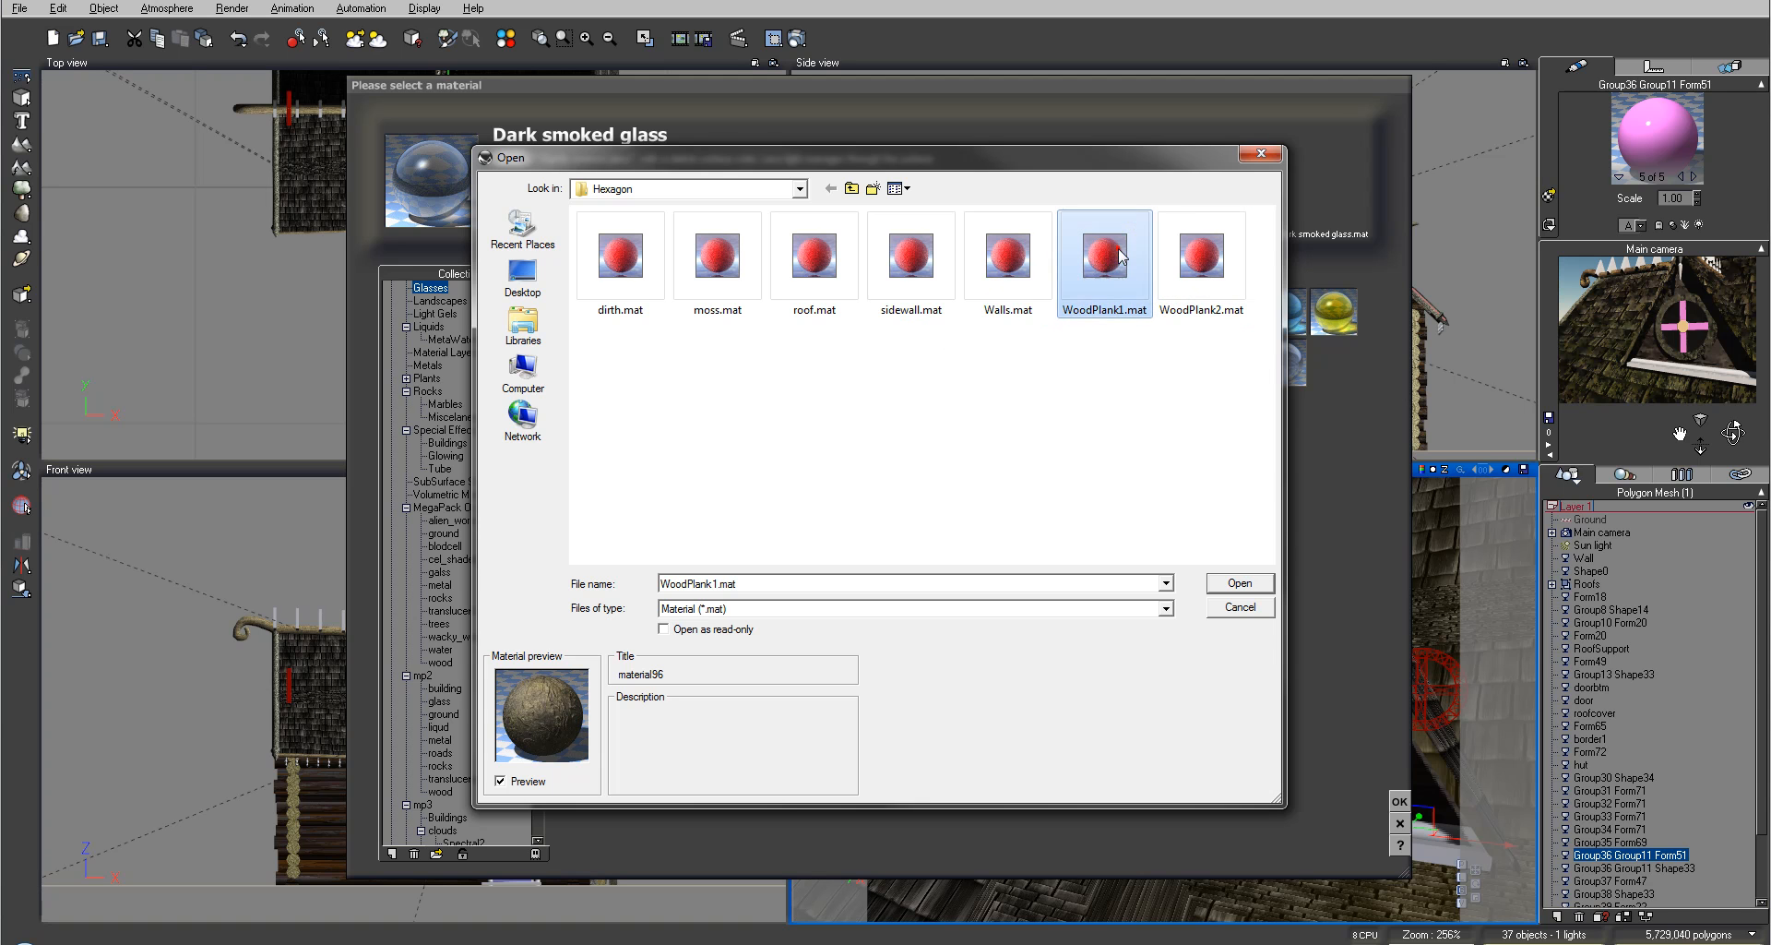
{"action": "left_click", "coordinate": [1234, 583]}
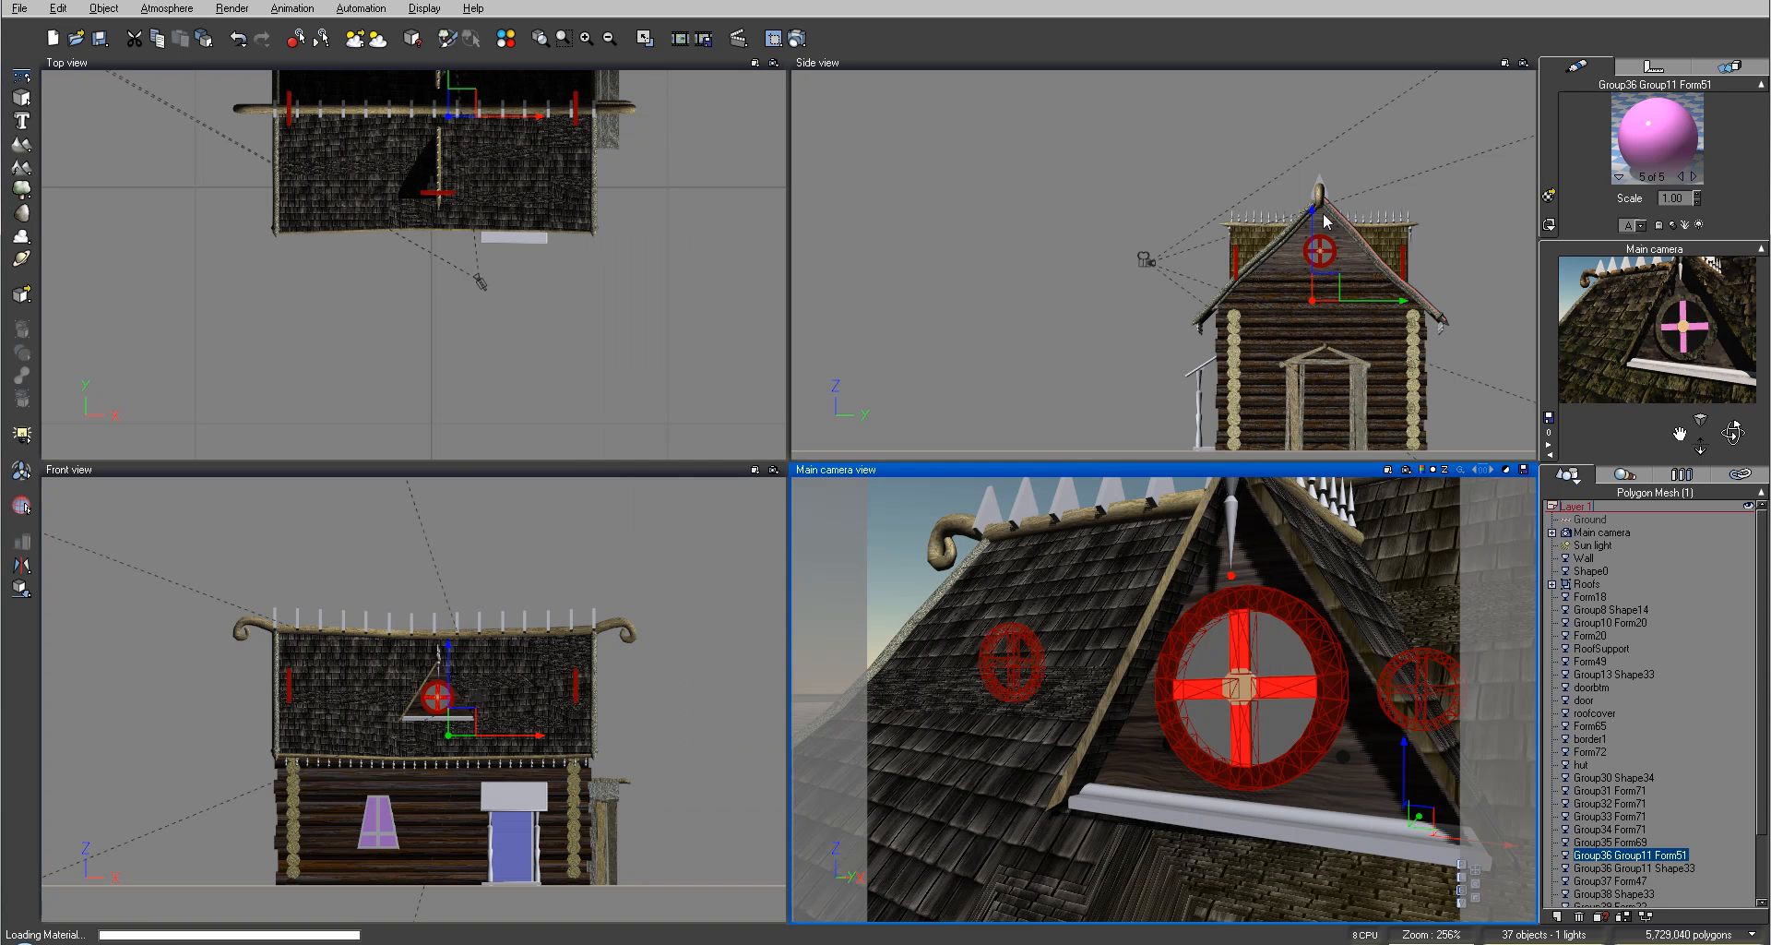
Step: Render the camera view to check the wooden window frame, then close the render display
{"action": "left_click", "coordinate": [803, 38]}
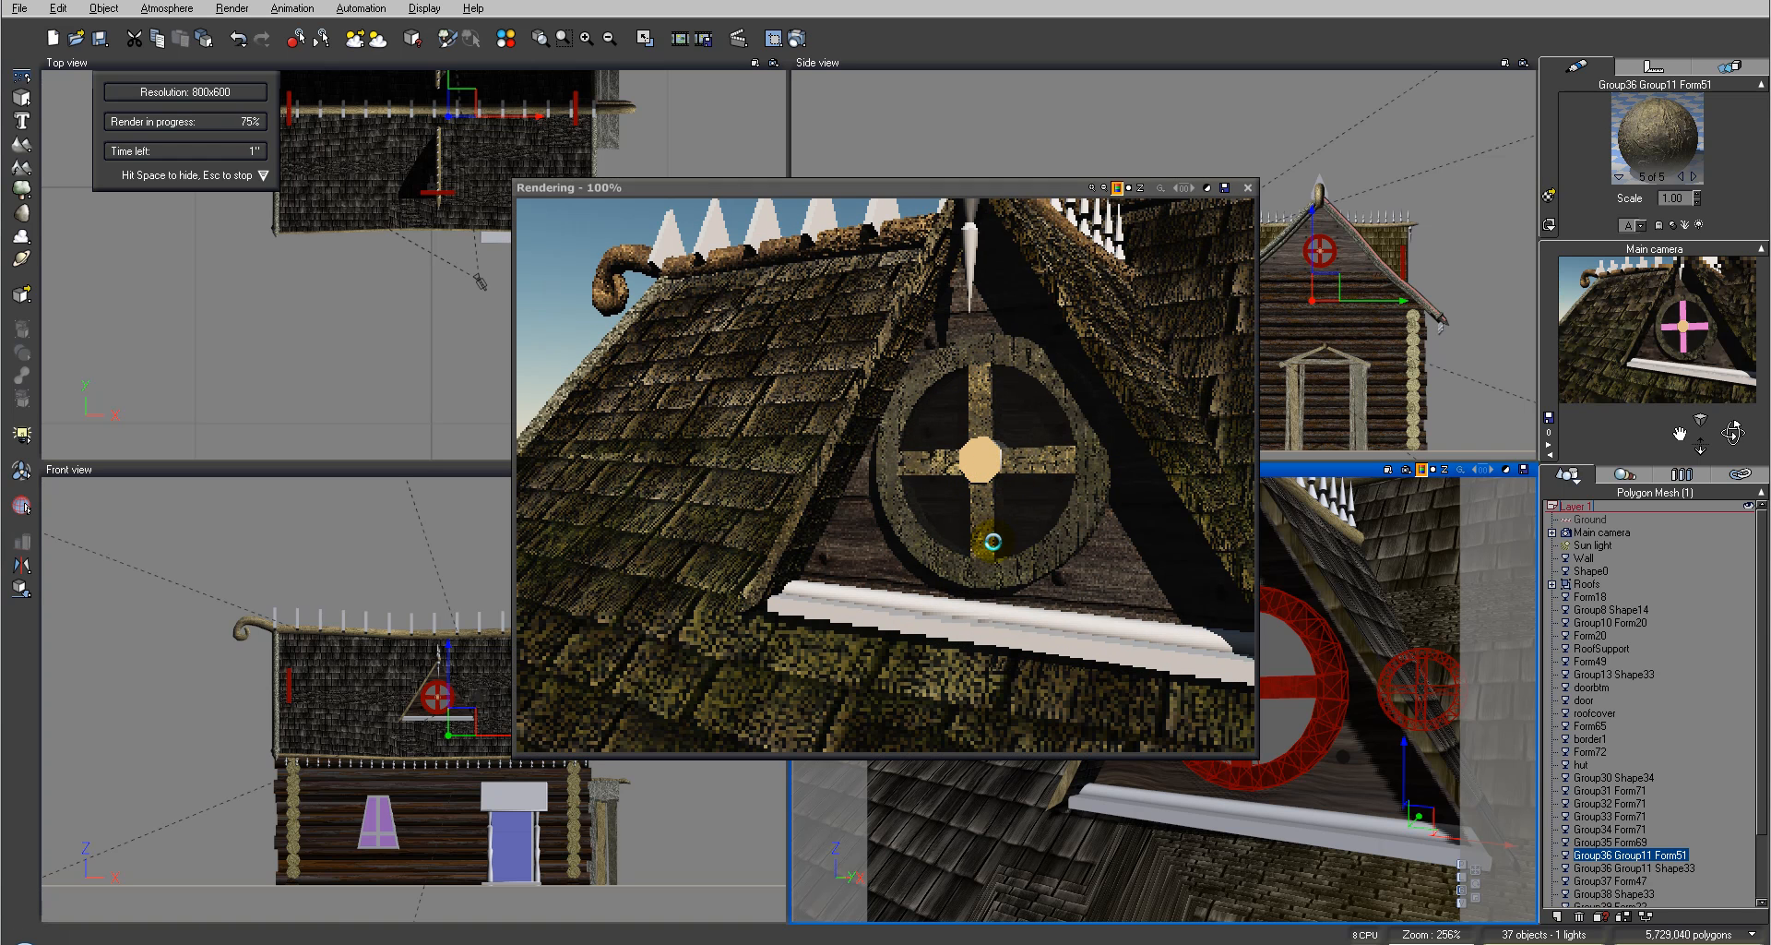
{"action": "left_click", "coordinate": [1246, 189]}
Step: Copy the wood material from the fifth slot and paste it into the window's second material slot
{"action": "right_click", "coordinate": [1681, 134]}
{"action": "mouse_move", "coordinate": [1698, 205]}
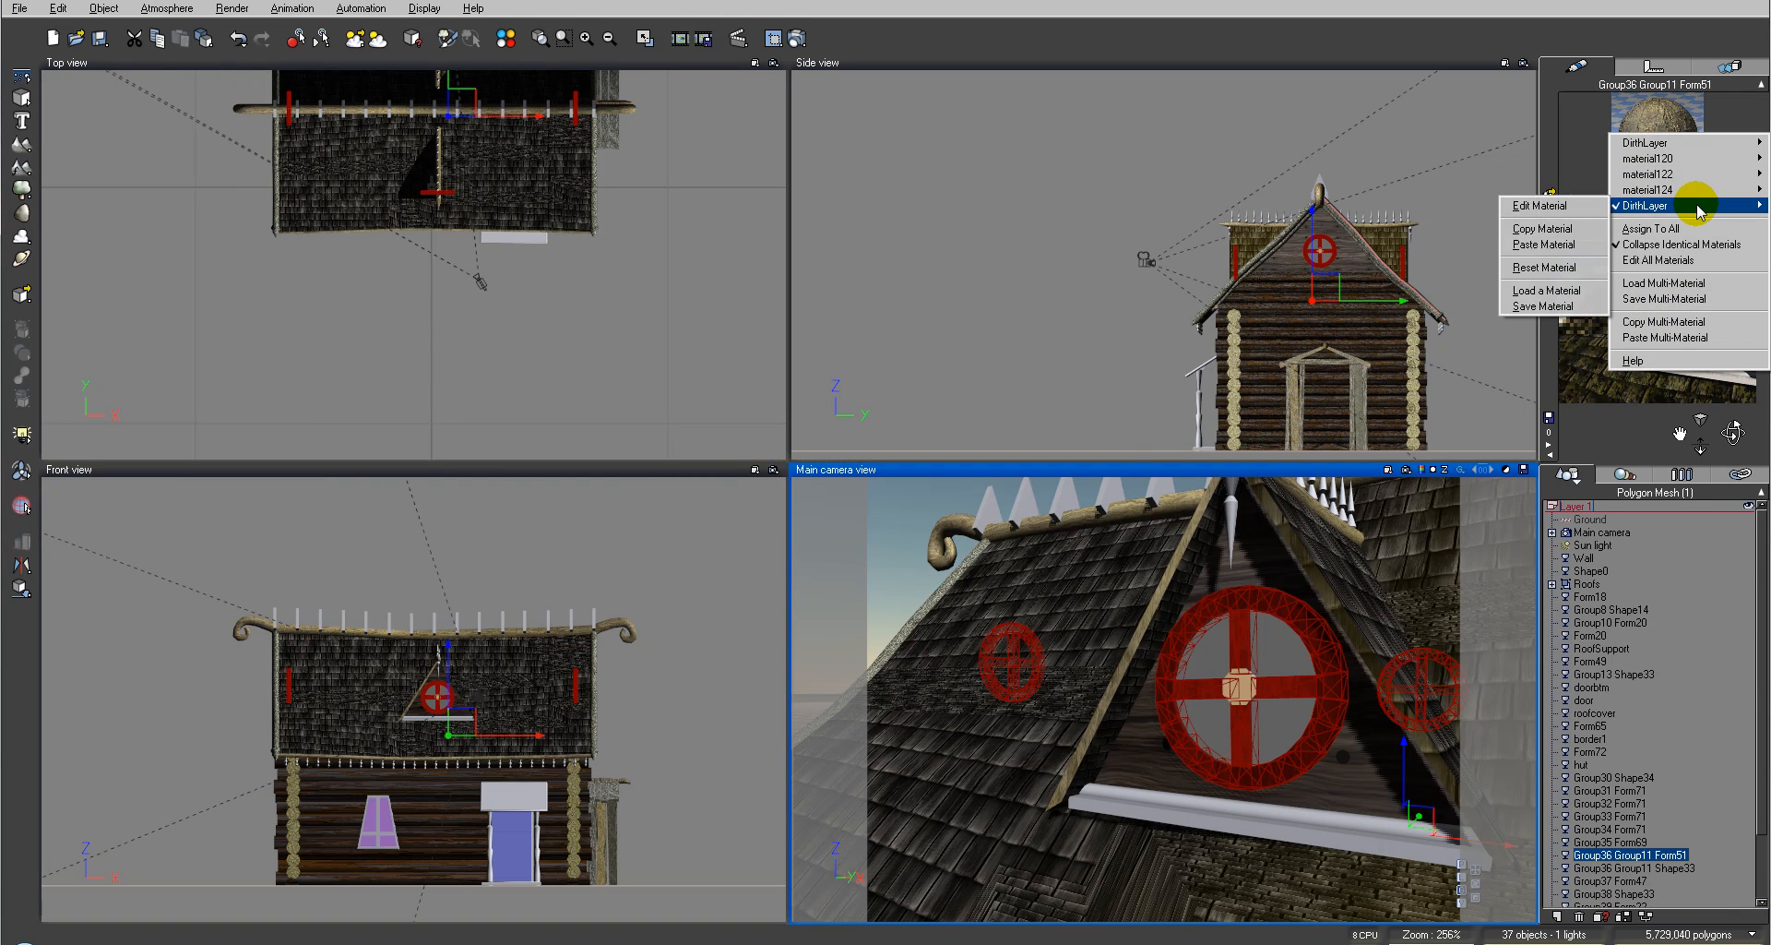
{"action": "left_click", "coordinate": [1542, 228]}
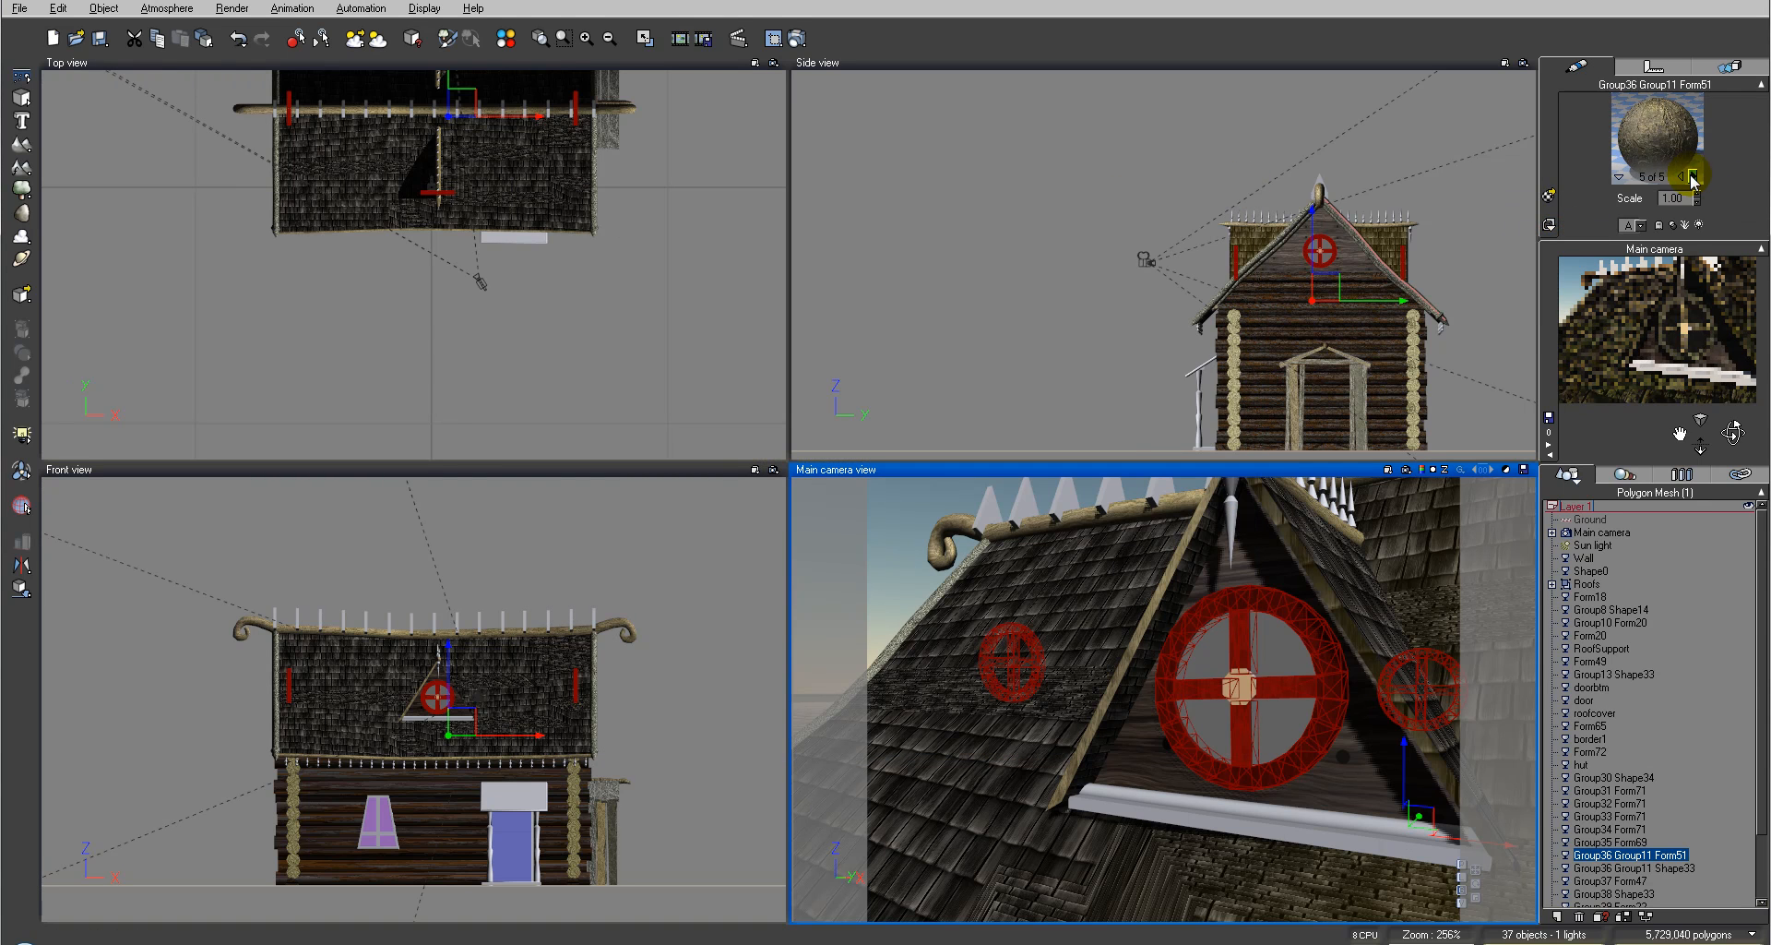
{"action": "left_click", "coordinate": [1693, 177]}
{"action": "left_click", "coordinate": [1693, 177]}
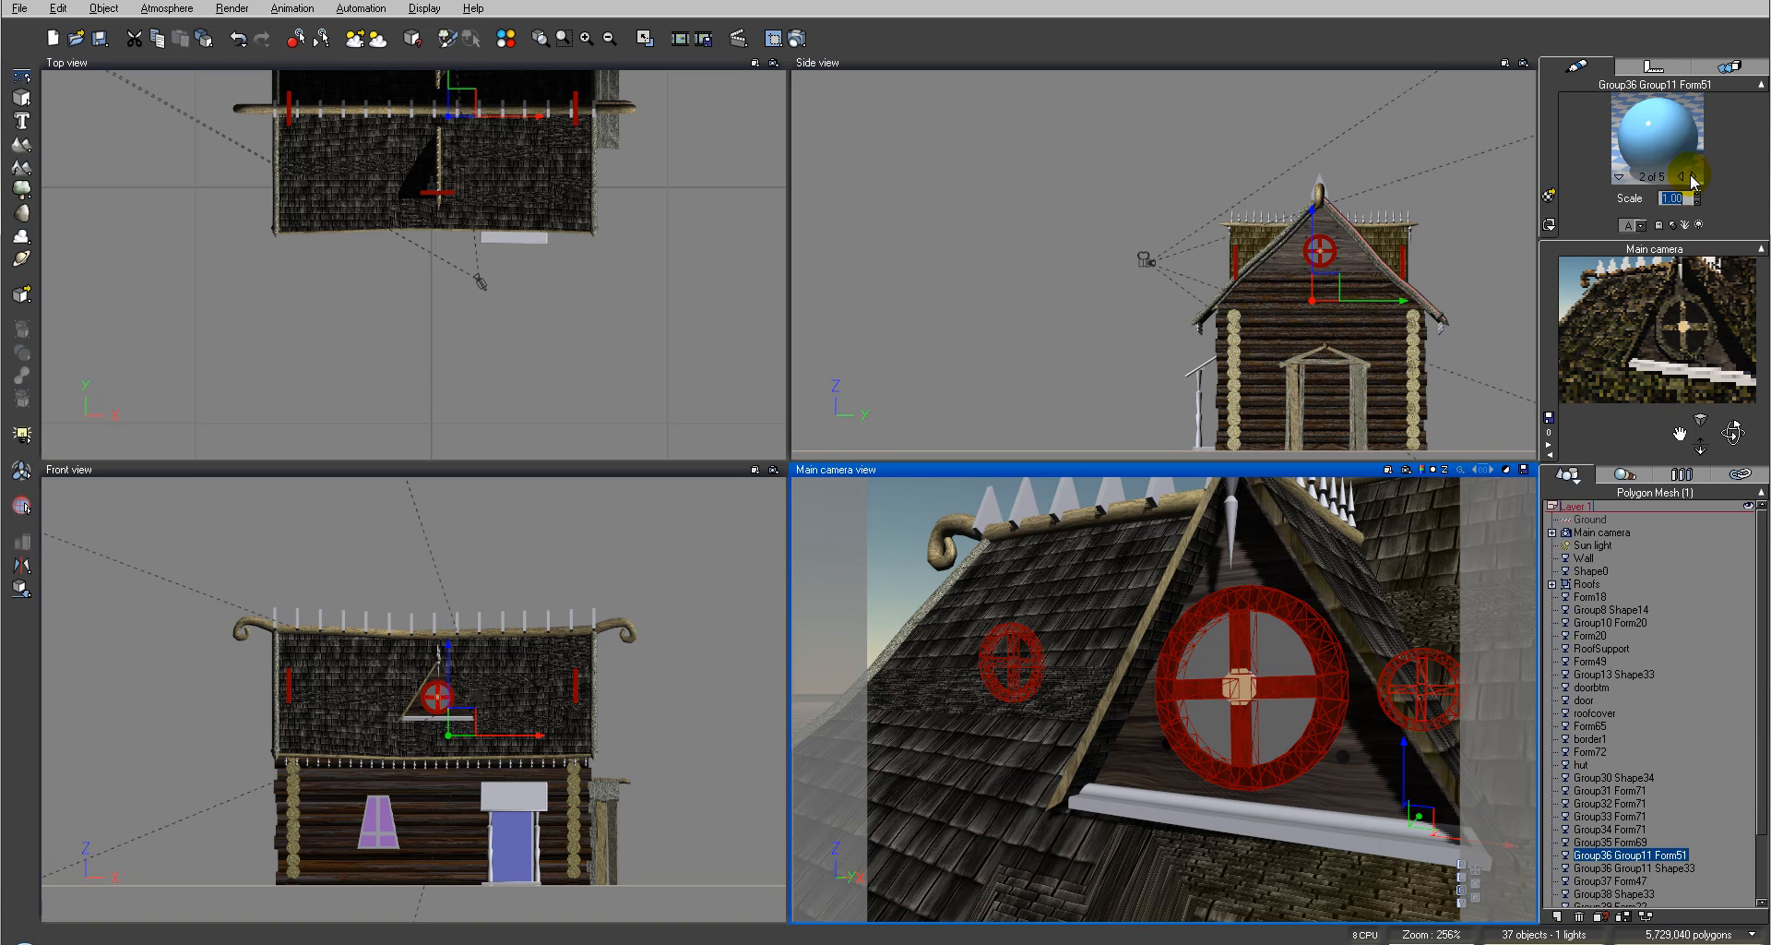
{"action": "right_click", "coordinate": [1690, 144]}
{"action": "mouse_move", "coordinate": [1679, 165]}
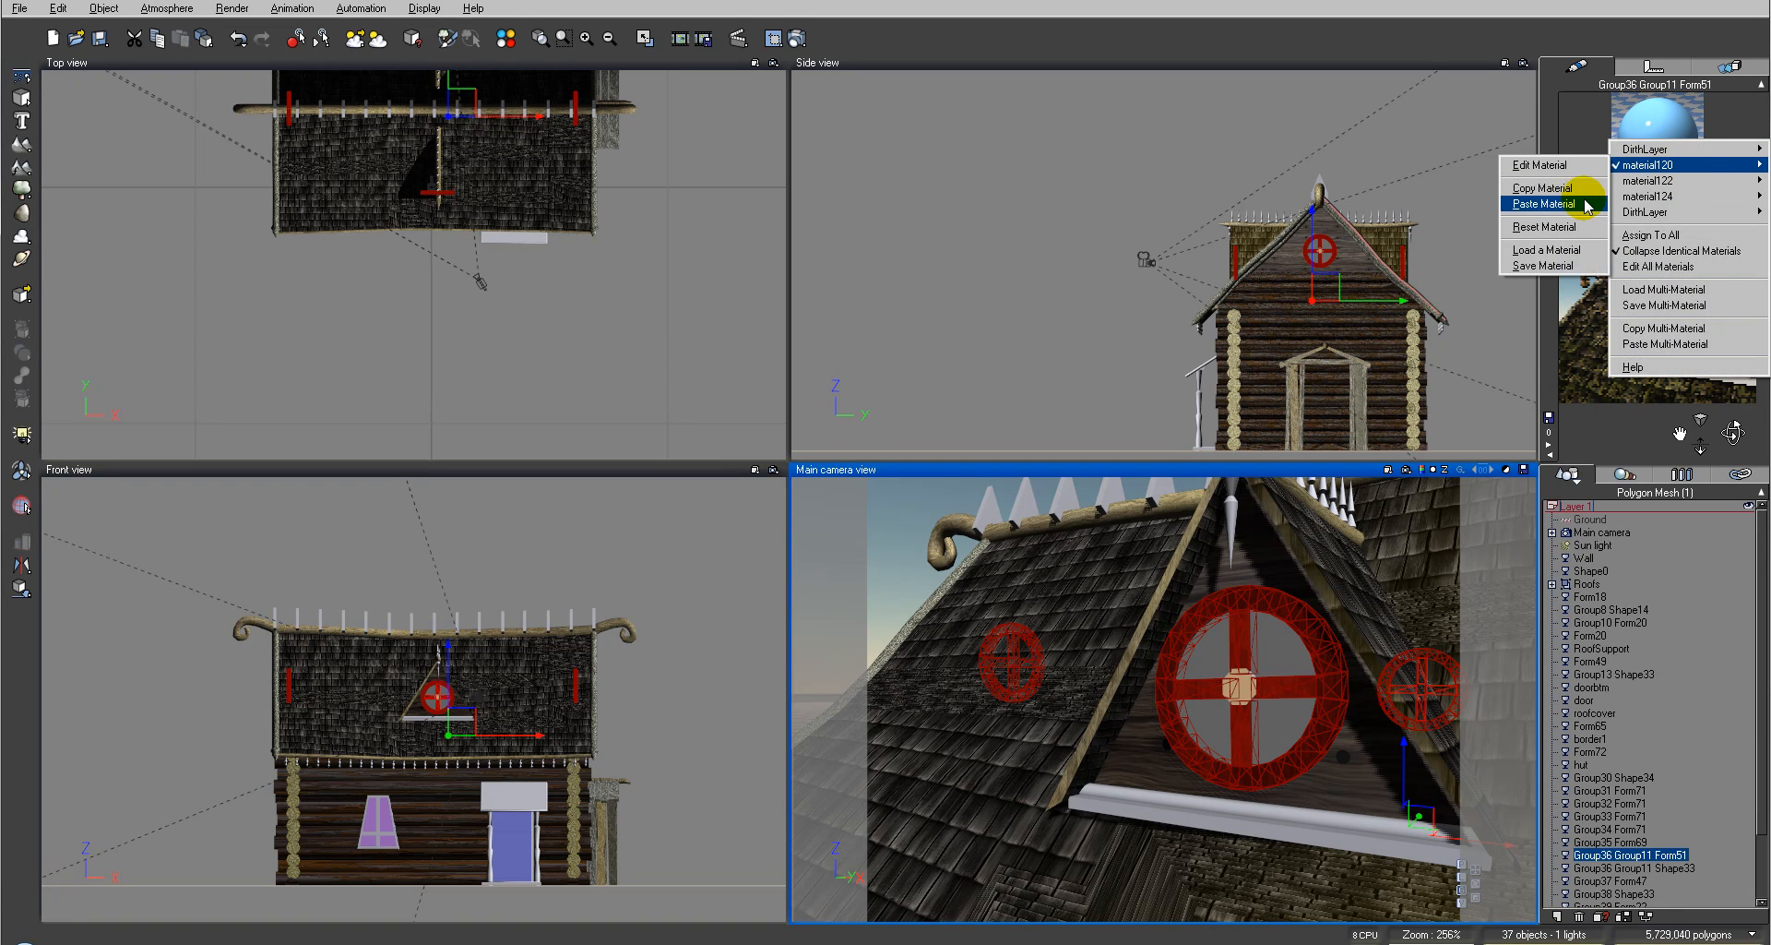
{"action": "left_click", "coordinate": [1587, 204]}
Step: Try to paste the copied wood material into the window's remaining purple material slot
{"action": "left_click", "coordinate": [1687, 178]}
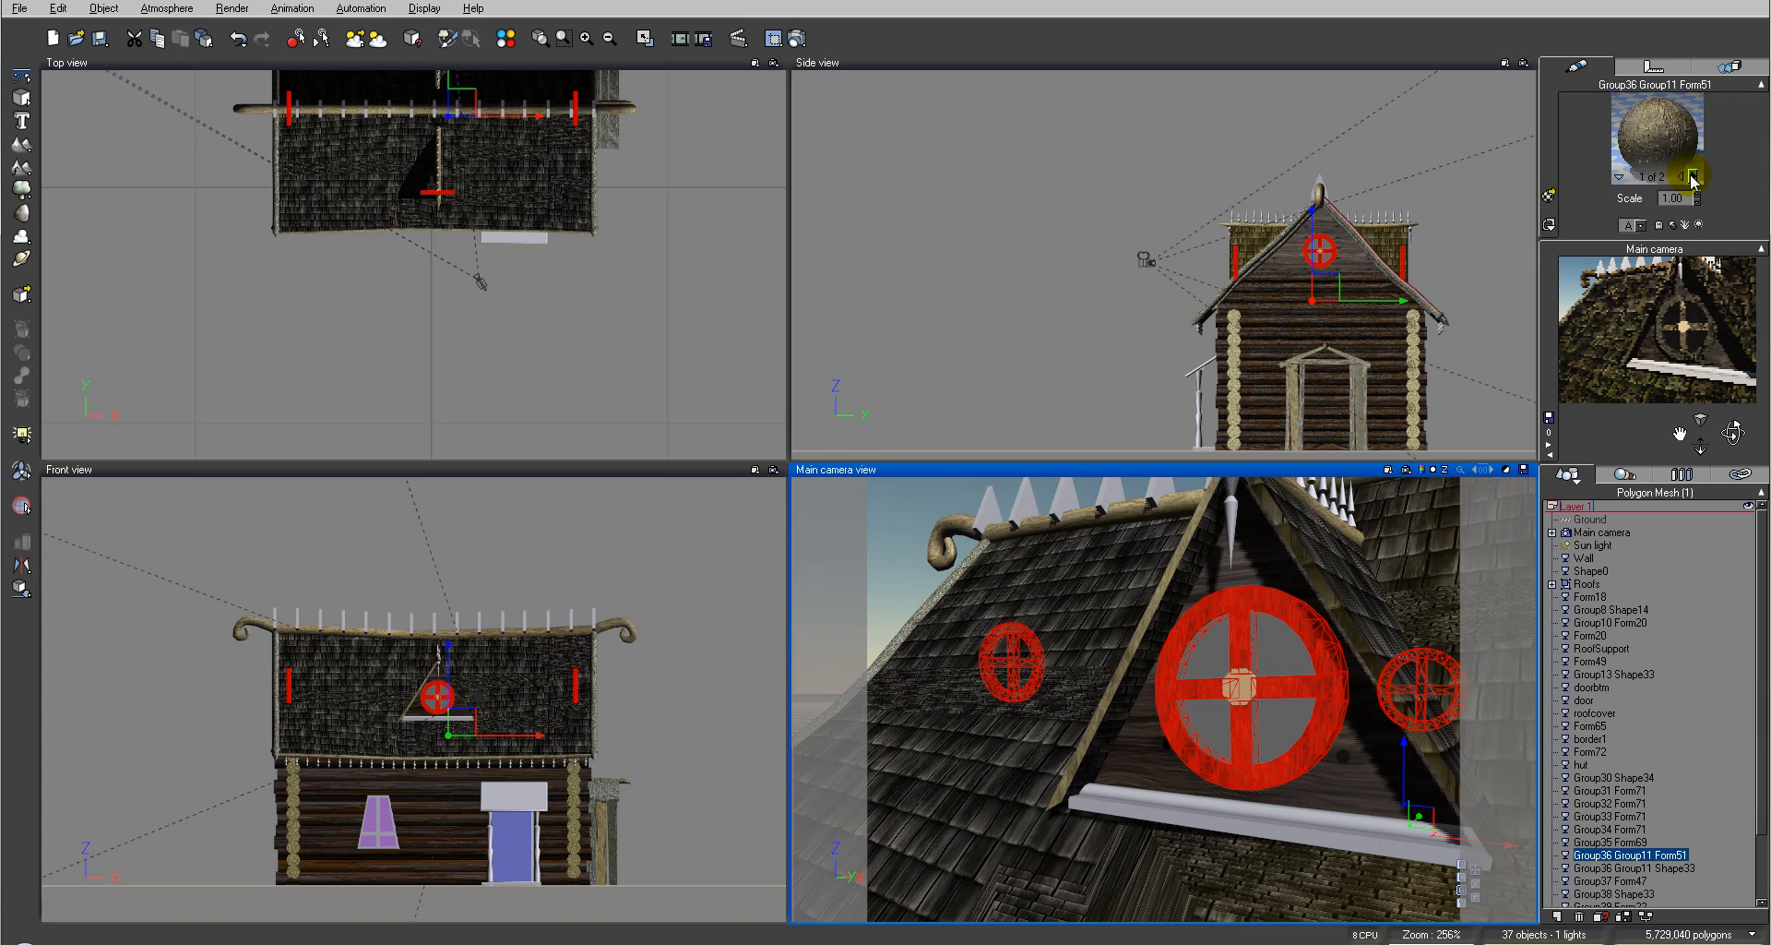
{"action": "left_click", "coordinate": [1692, 177]}
{"action": "right_click", "coordinate": [1674, 147]}
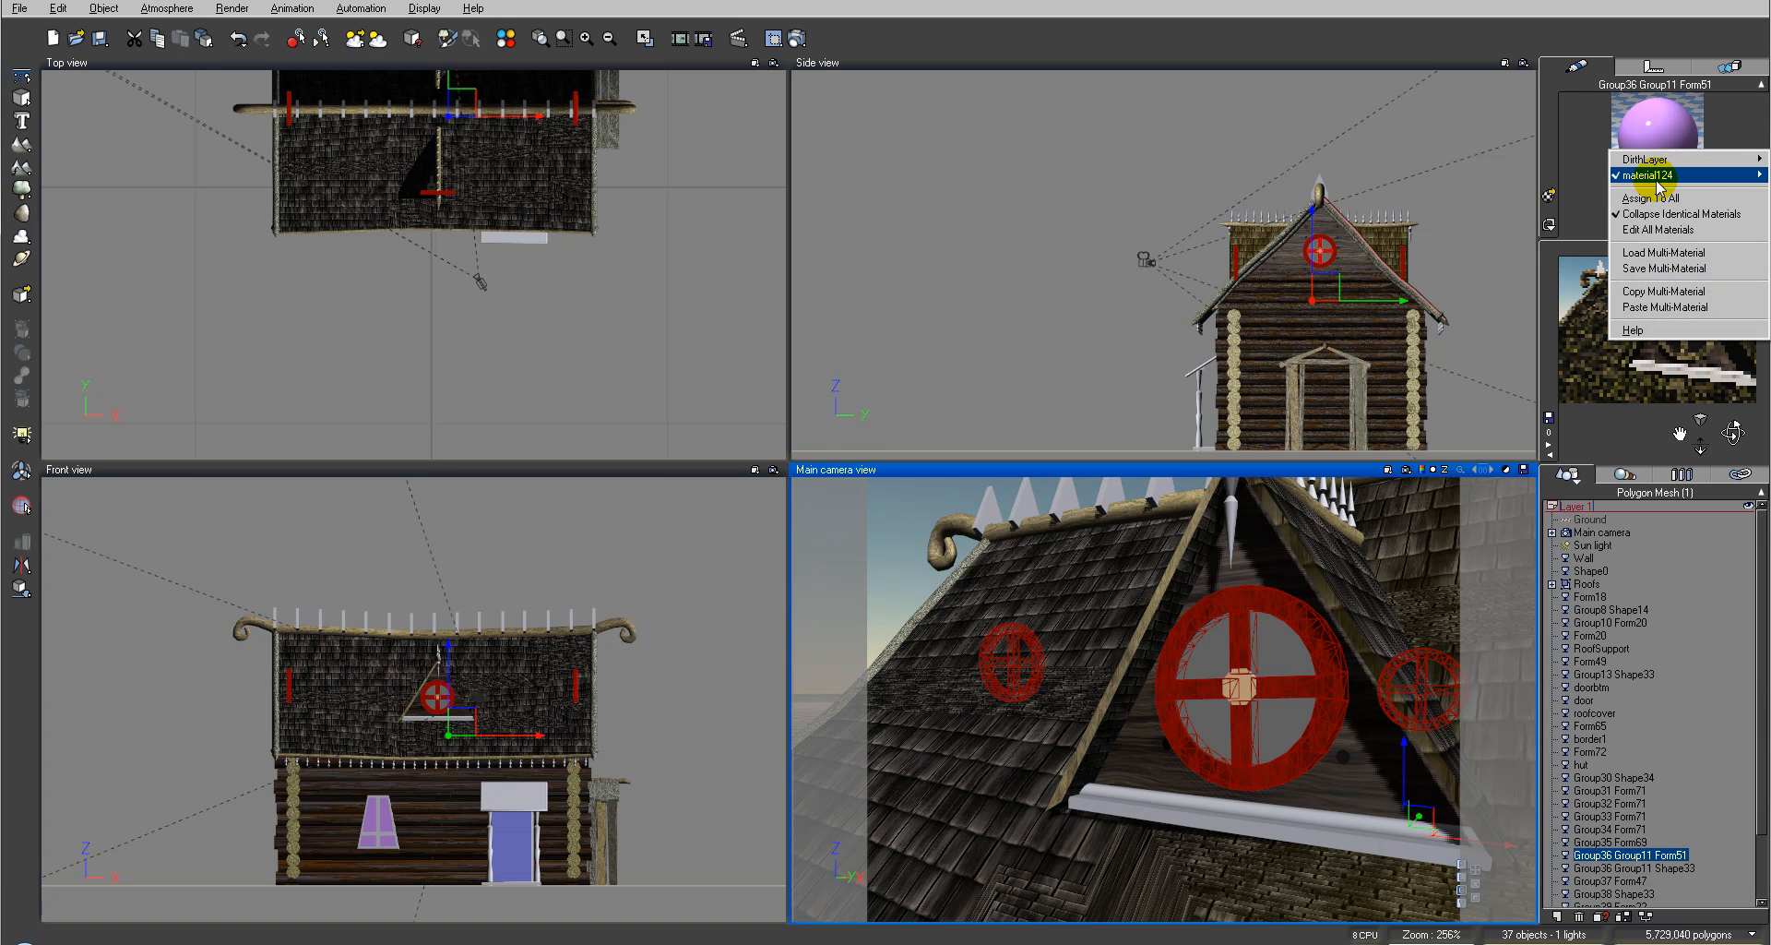
{"action": "mouse_move", "coordinate": [1657, 185]}
{"action": "left_click", "coordinate": [1587, 218]}
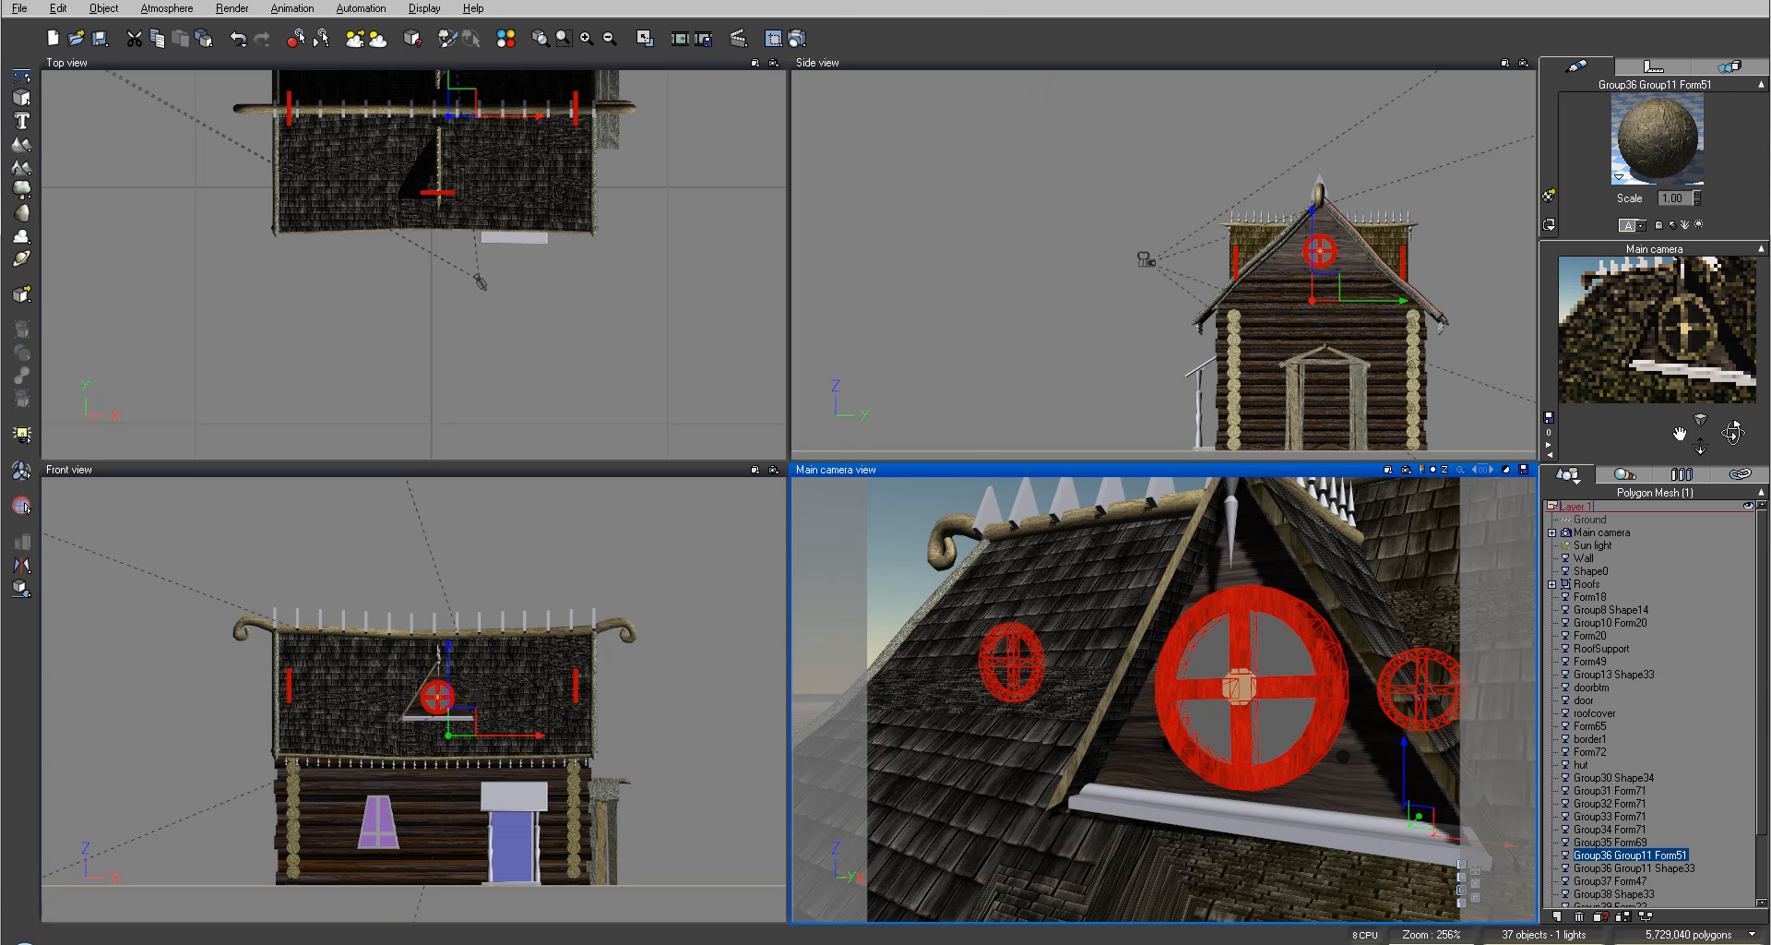
Step: Render the camera view and close the render display
{"action": "left_click", "coordinate": [801, 38]}
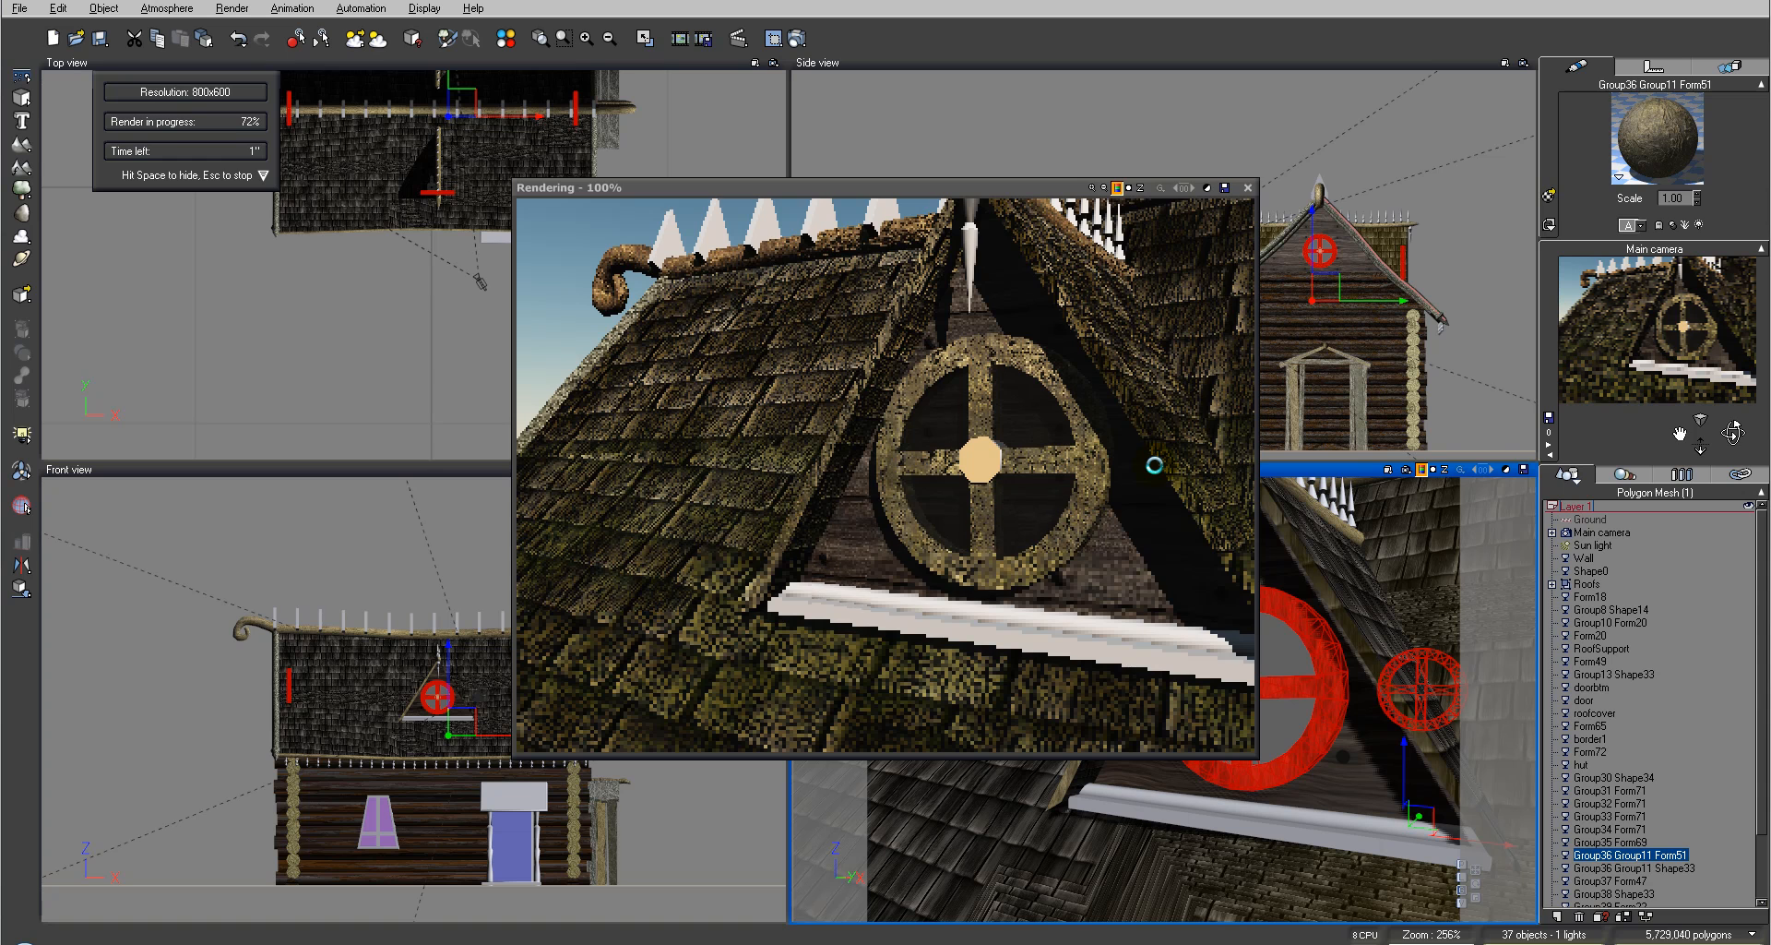
{"action": "left_click", "coordinate": [1248, 188]}
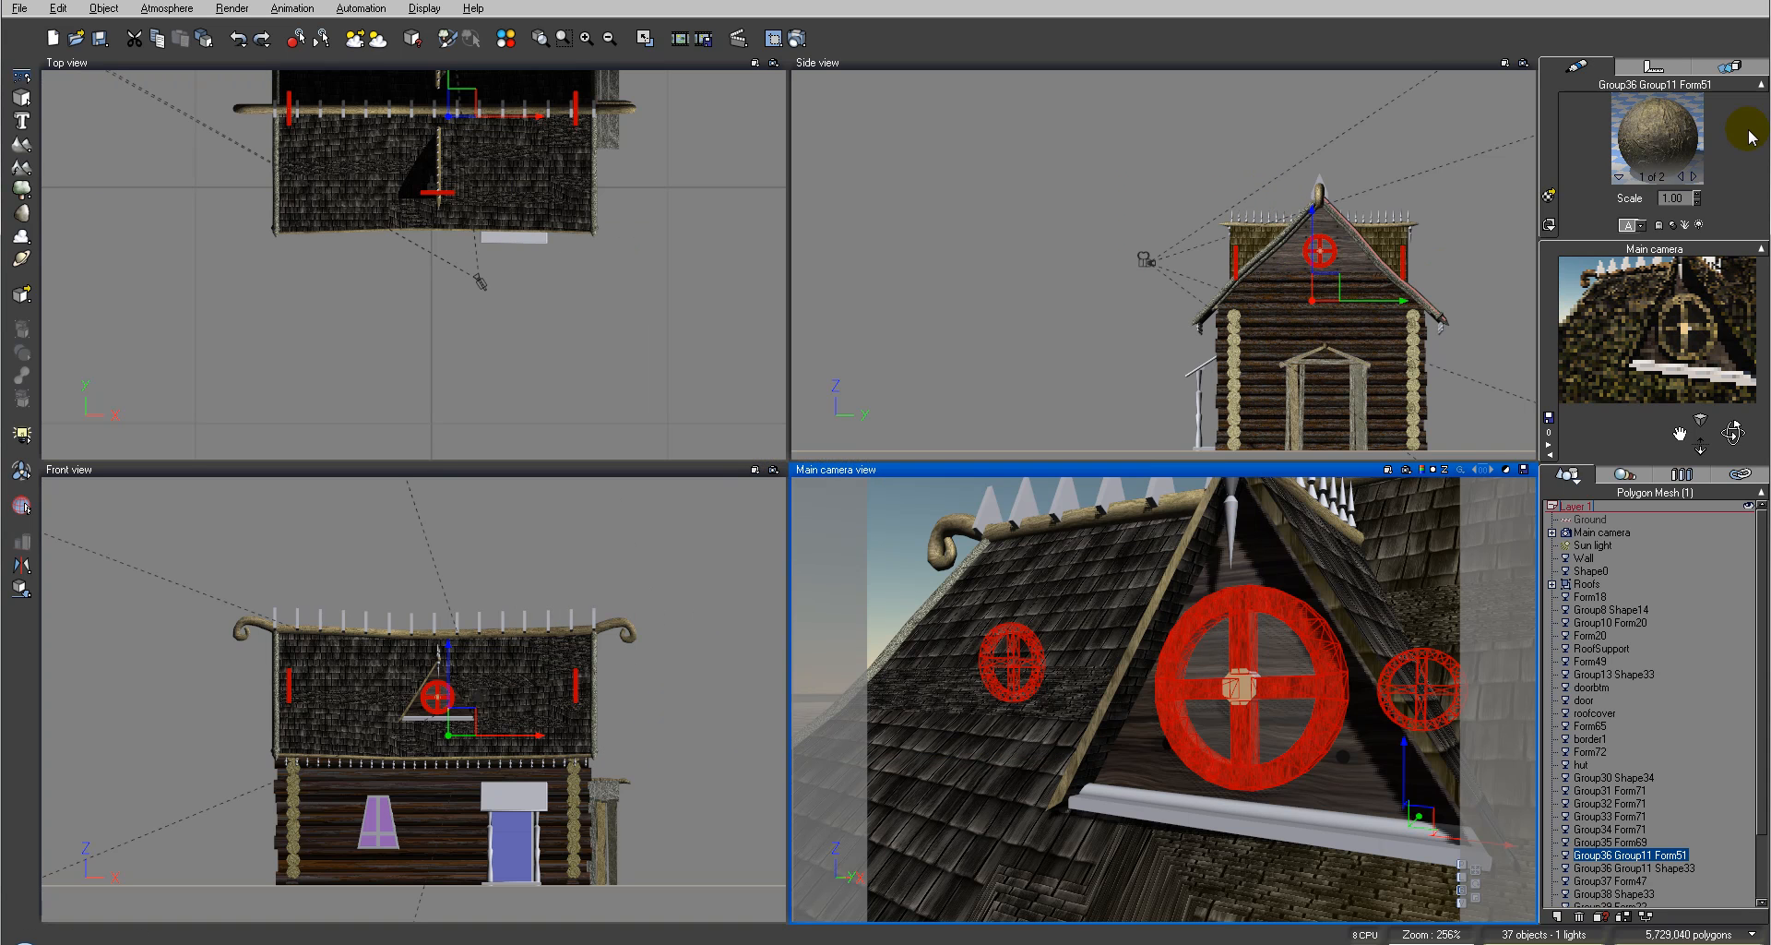
Step: Switch to the window's second material slot and paste the copied wood material into it
{"action": "left_click", "coordinate": [1694, 177]}
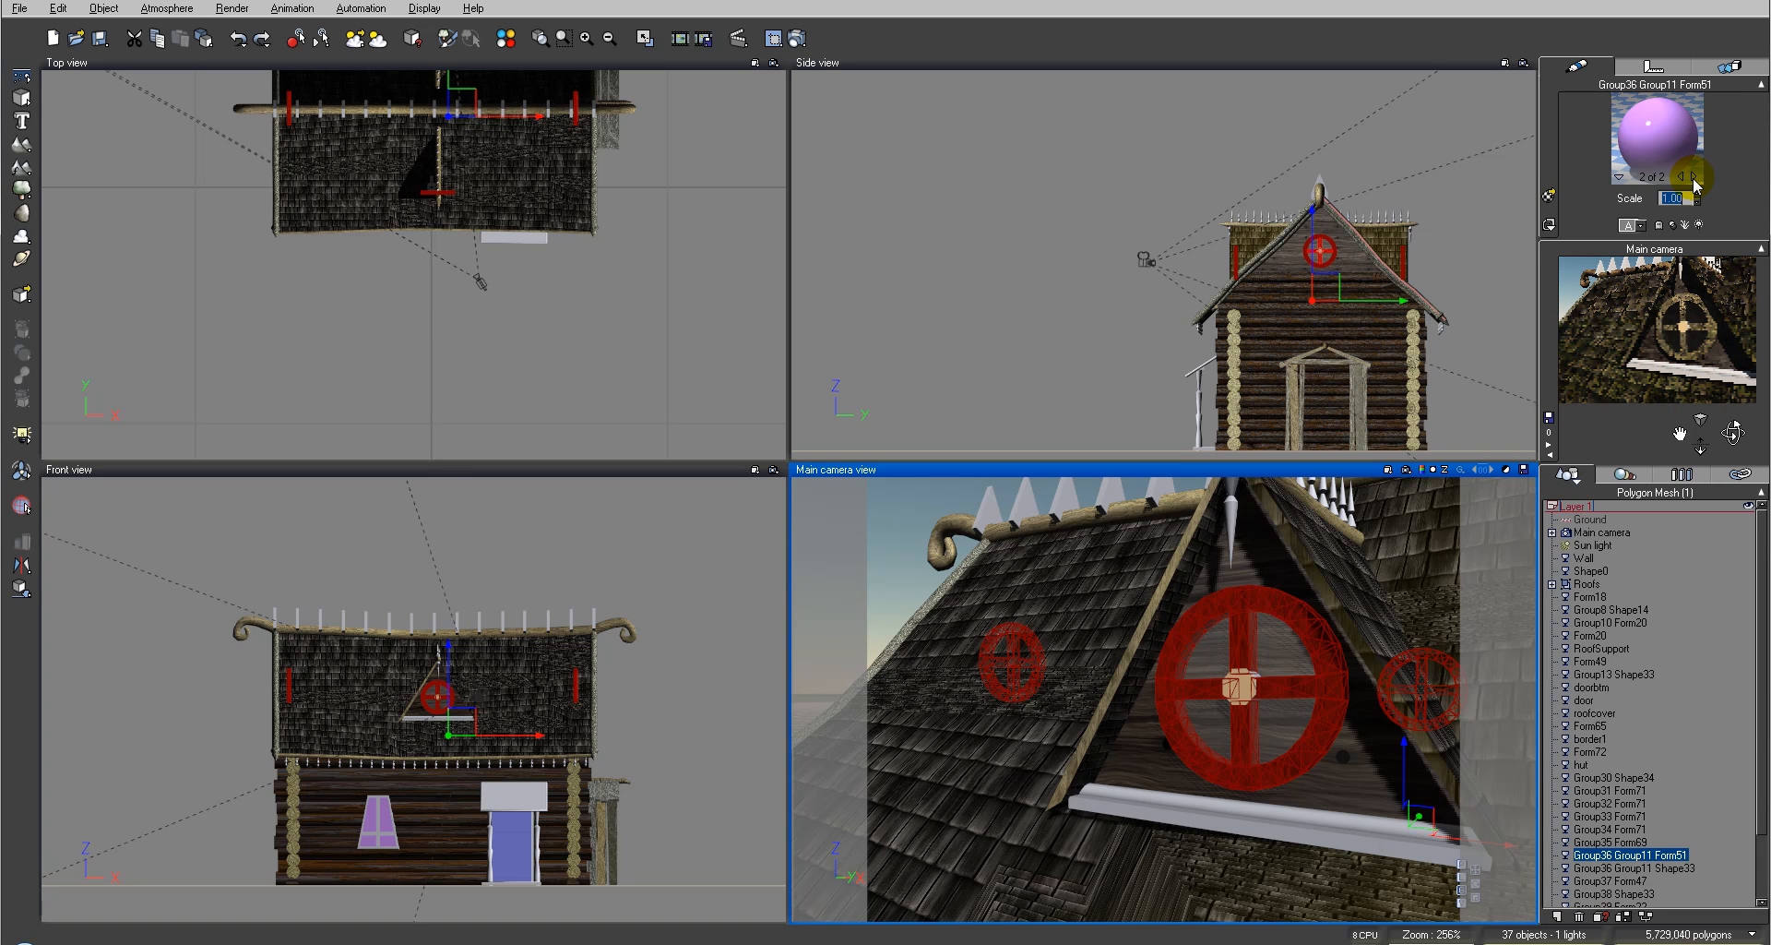
{"action": "left_click", "coordinate": [1694, 178]}
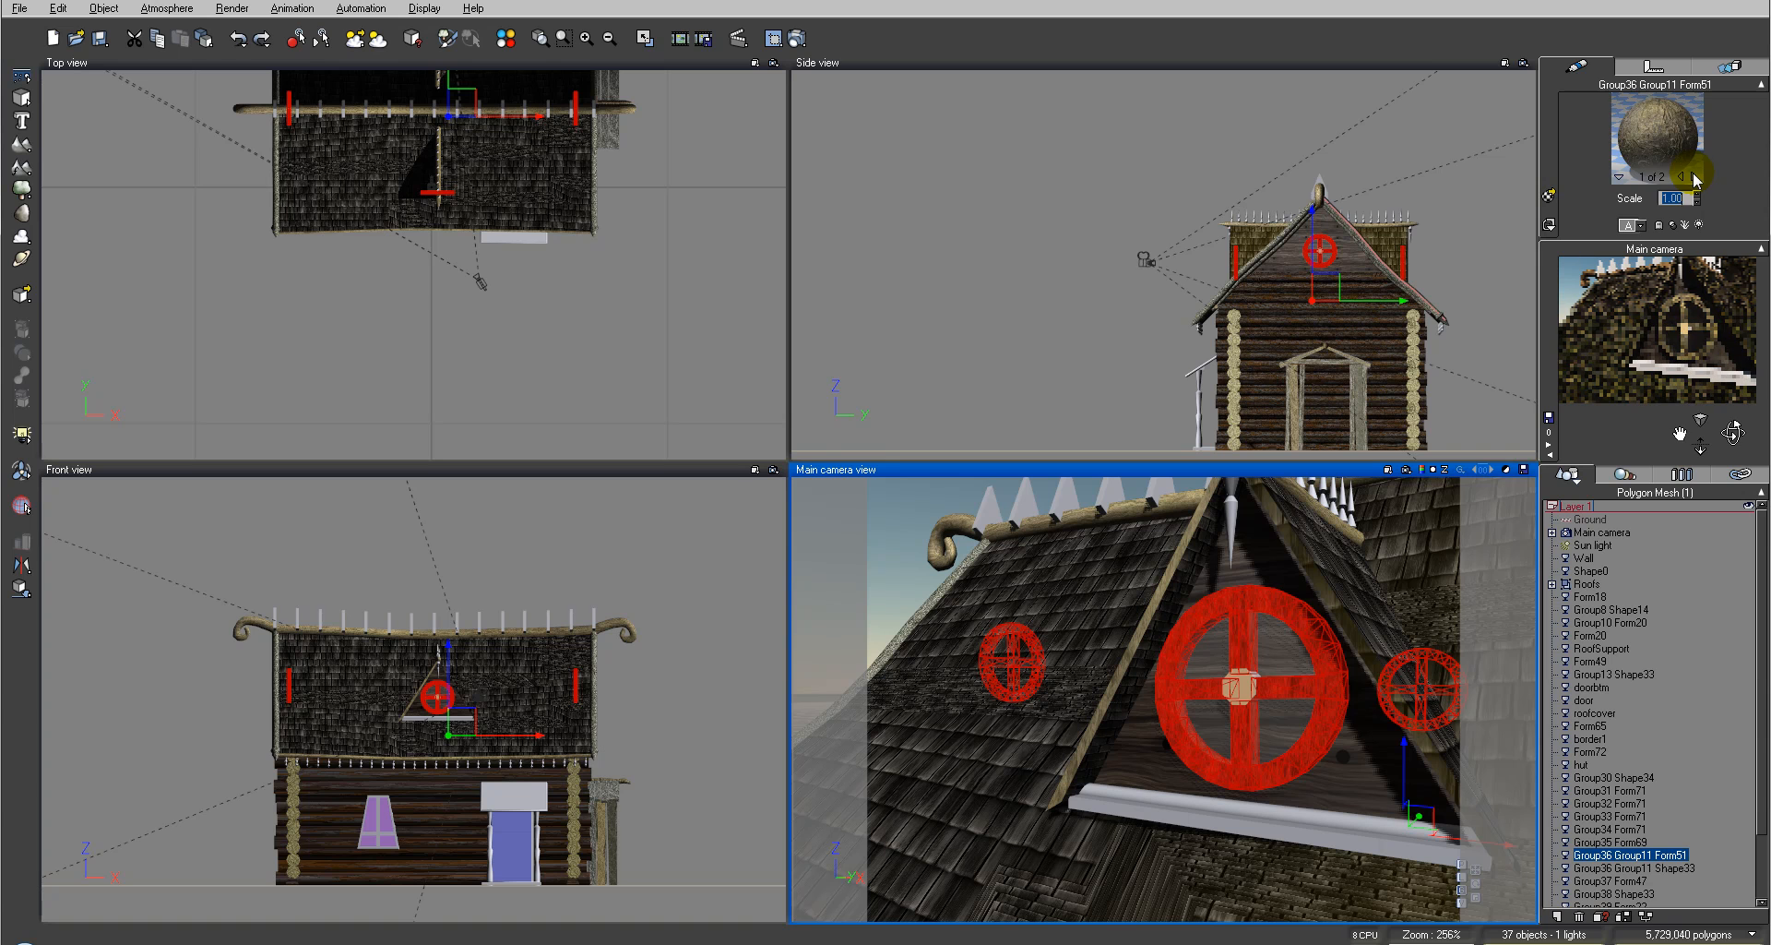
{"action": "left_click", "coordinate": [1694, 176]}
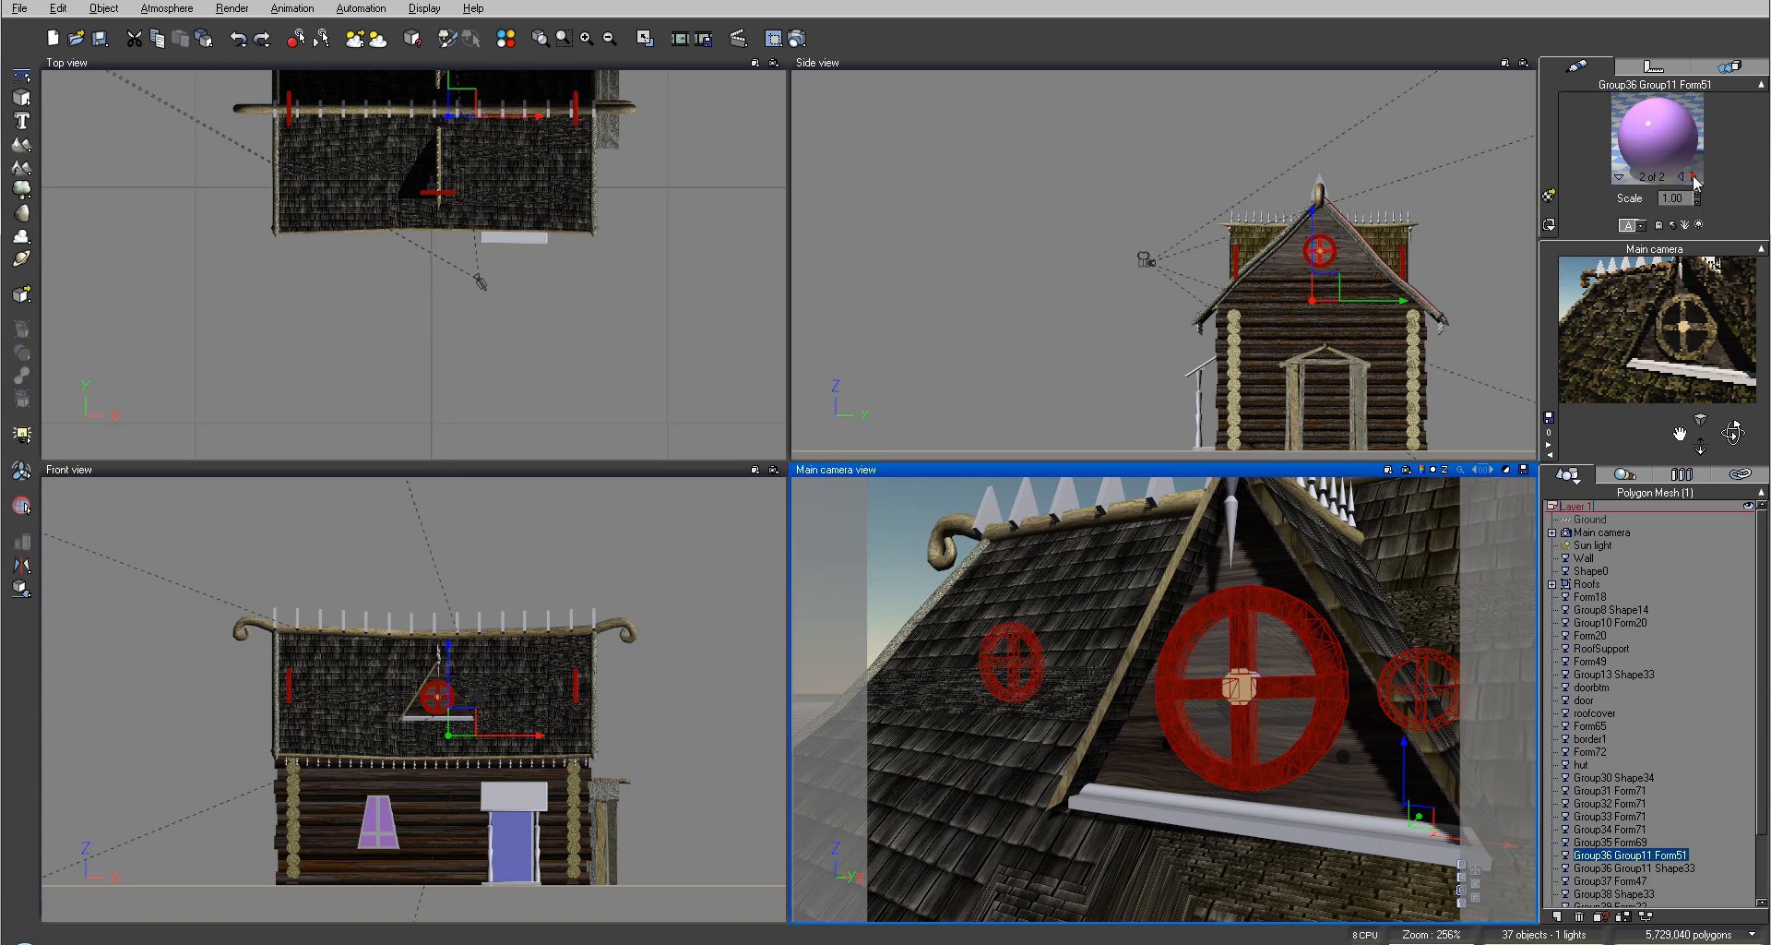
{"action": "left_click", "coordinate": [1694, 177]}
{"action": "left_click", "coordinate": [1694, 176]}
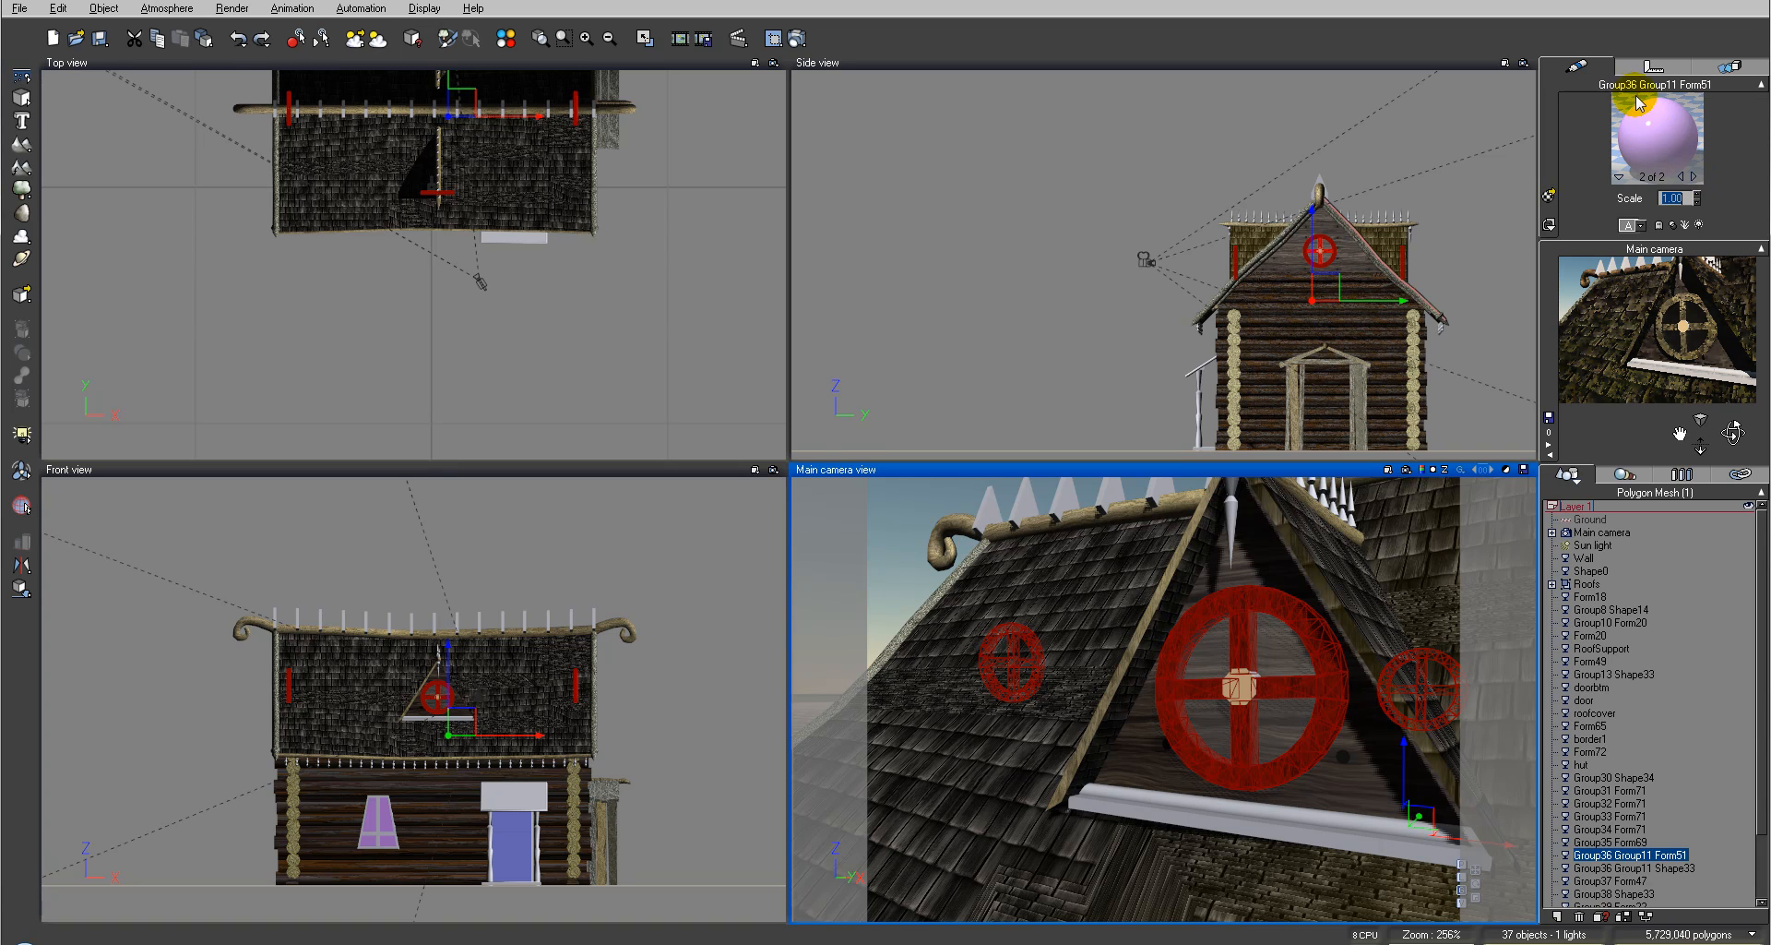
{"action": "right_click", "coordinate": [1671, 135]}
{"action": "mouse_move", "coordinate": [1660, 155]}
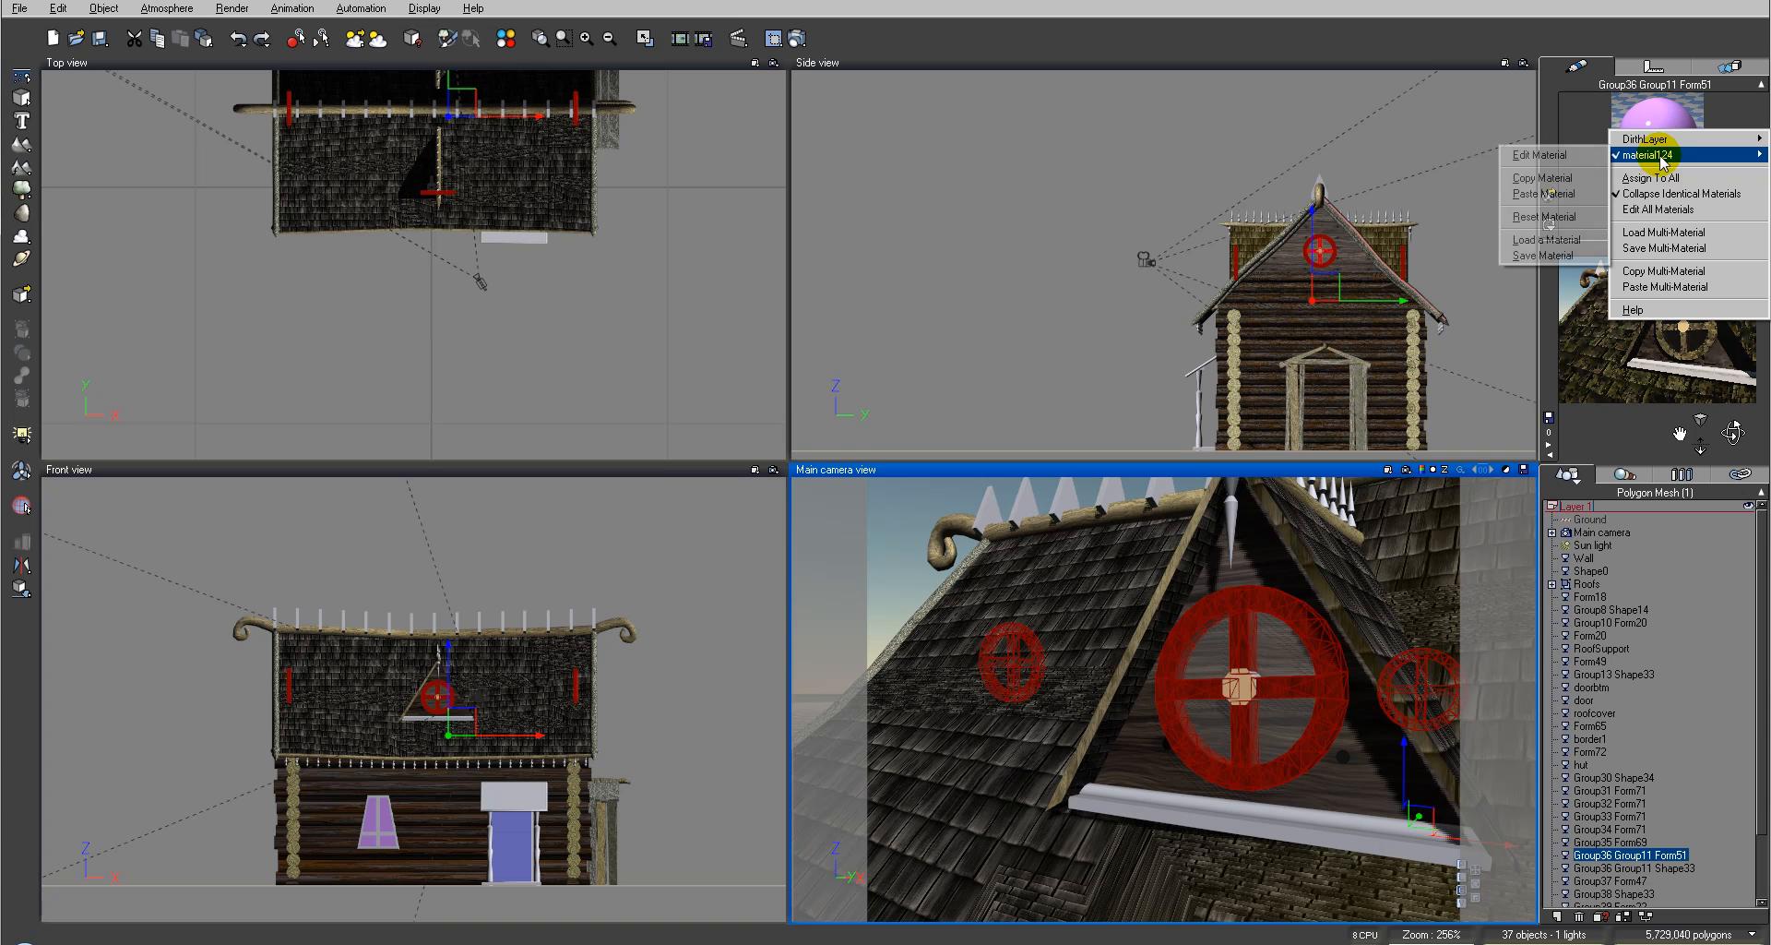
{"action": "left_click", "coordinate": [1559, 192]}
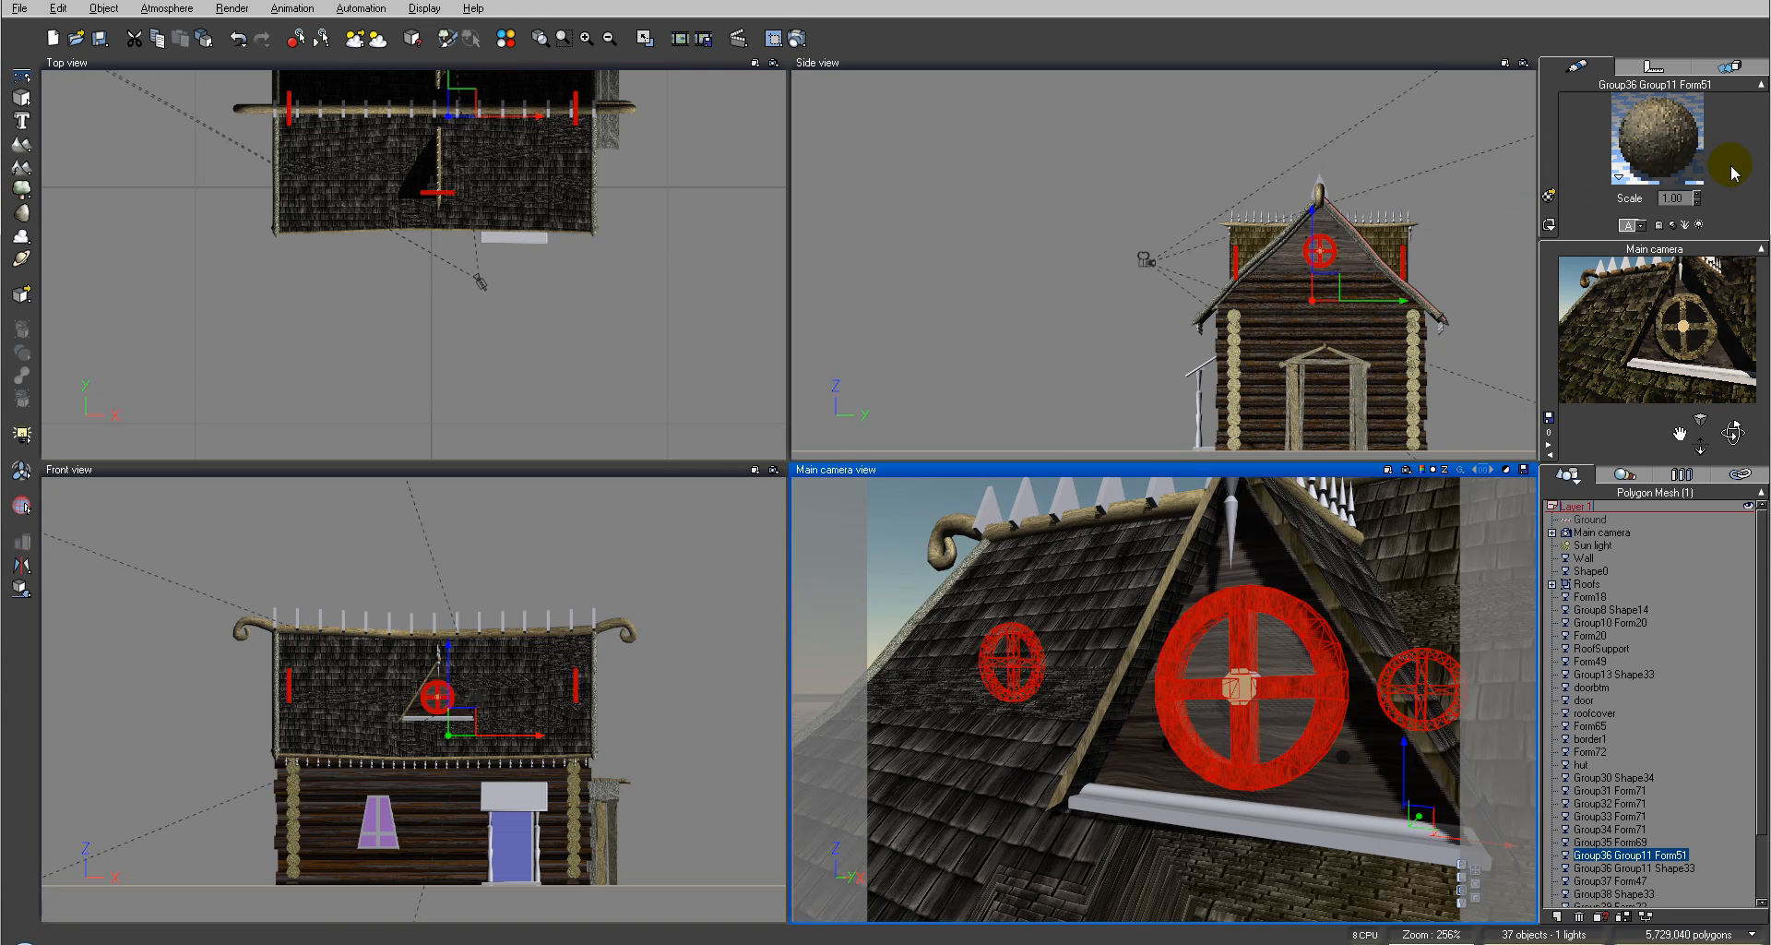
Step: Render the camera view again to check the window, then close the render display
{"action": "left_click", "coordinate": [799, 38]}
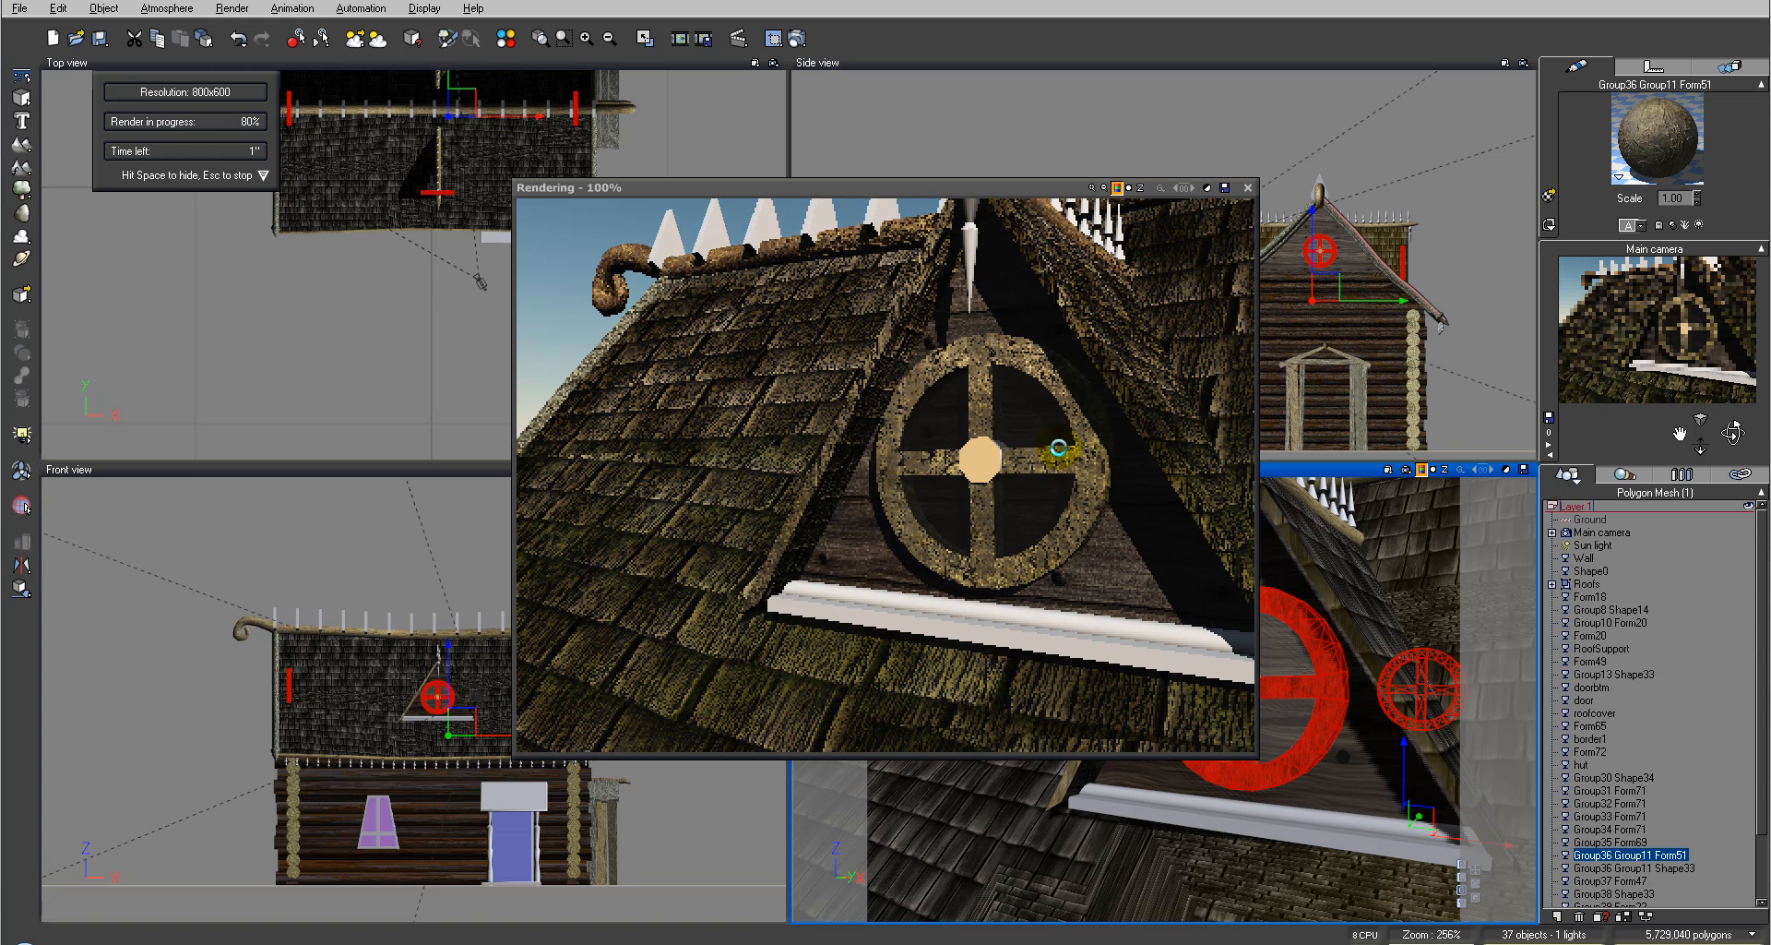
{"action": "left_click", "coordinate": [1249, 188]}
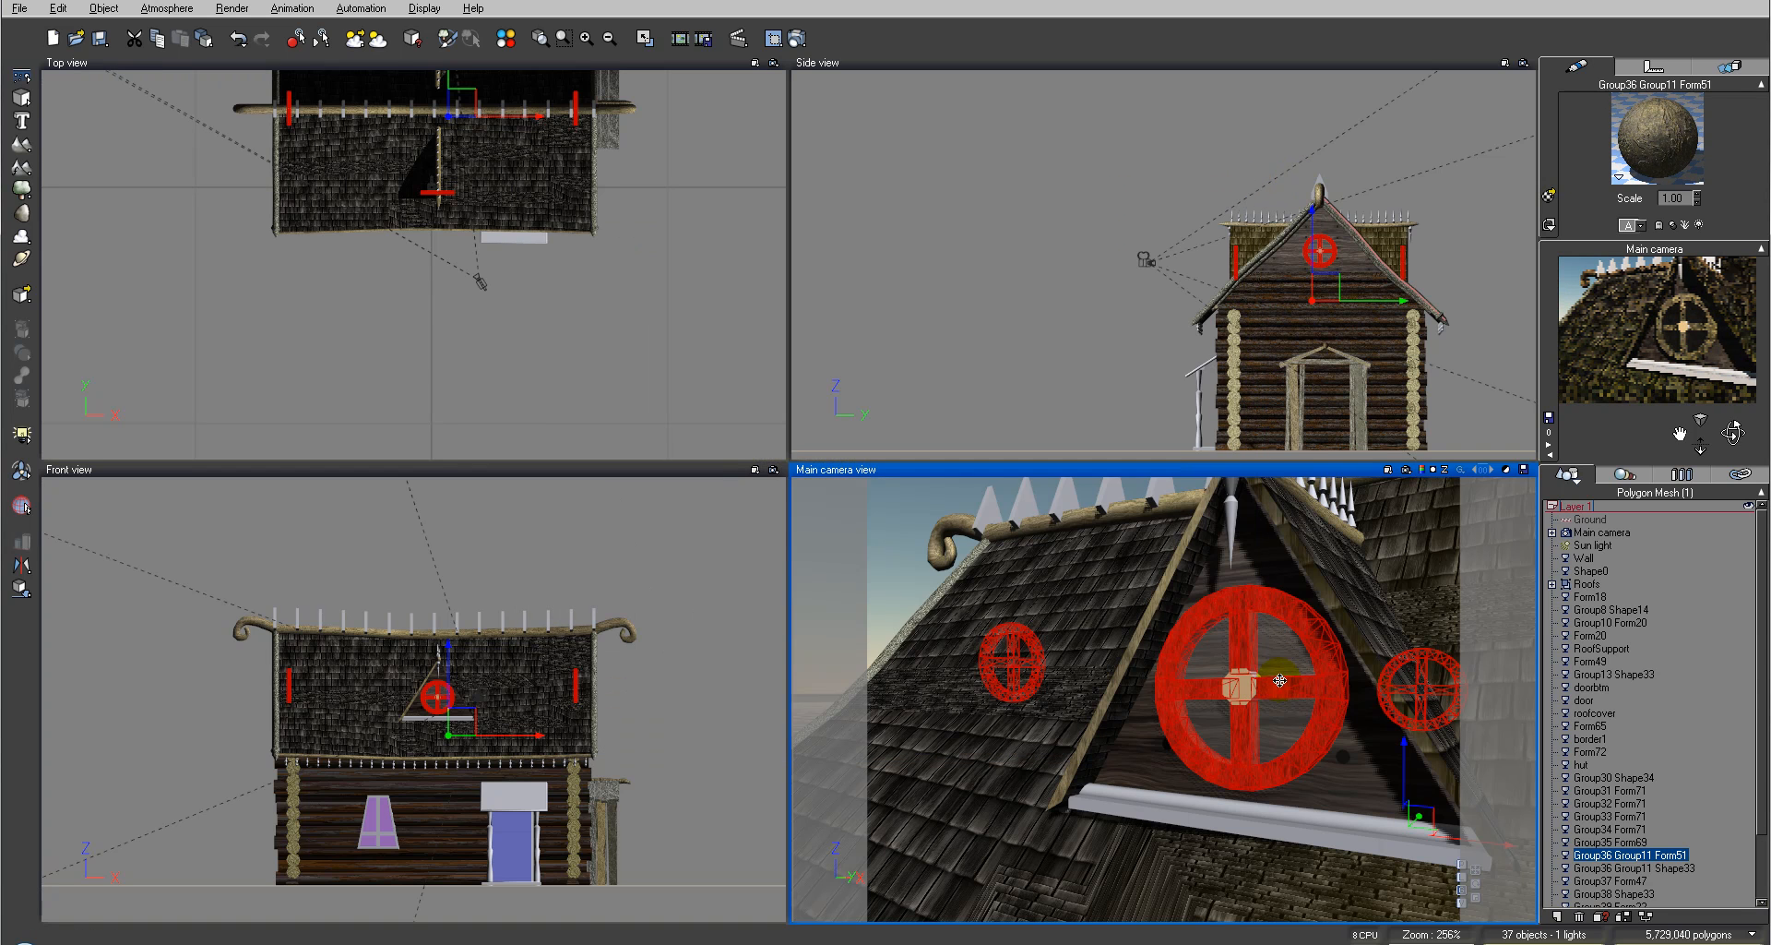
Step: Select the window's inner cross part and load WoodPlank2.mat from the Hexagon folder onto it
{"action": "left_click", "coordinate": [982, 225]}
{"action": "left_click", "coordinate": [1245, 692]}
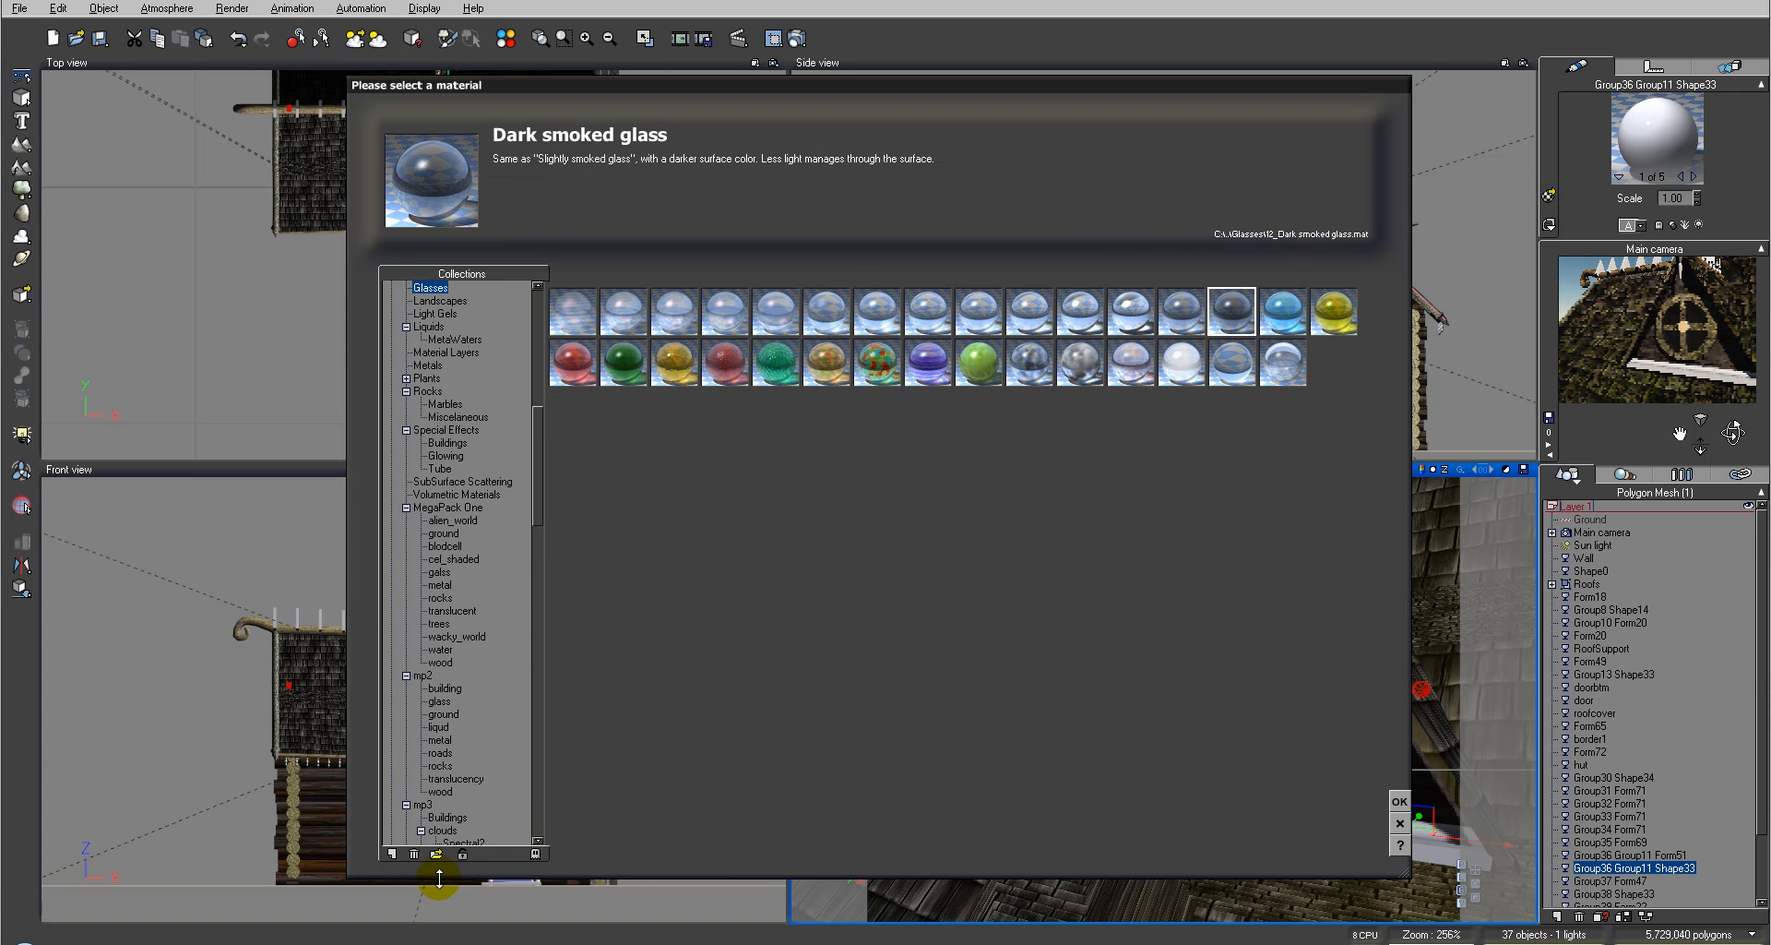
{"action": "left_click", "coordinate": [437, 853]}
{"action": "left_click", "coordinate": [1202, 263]}
{"action": "left_click", "coordinate": [1239, 583]}
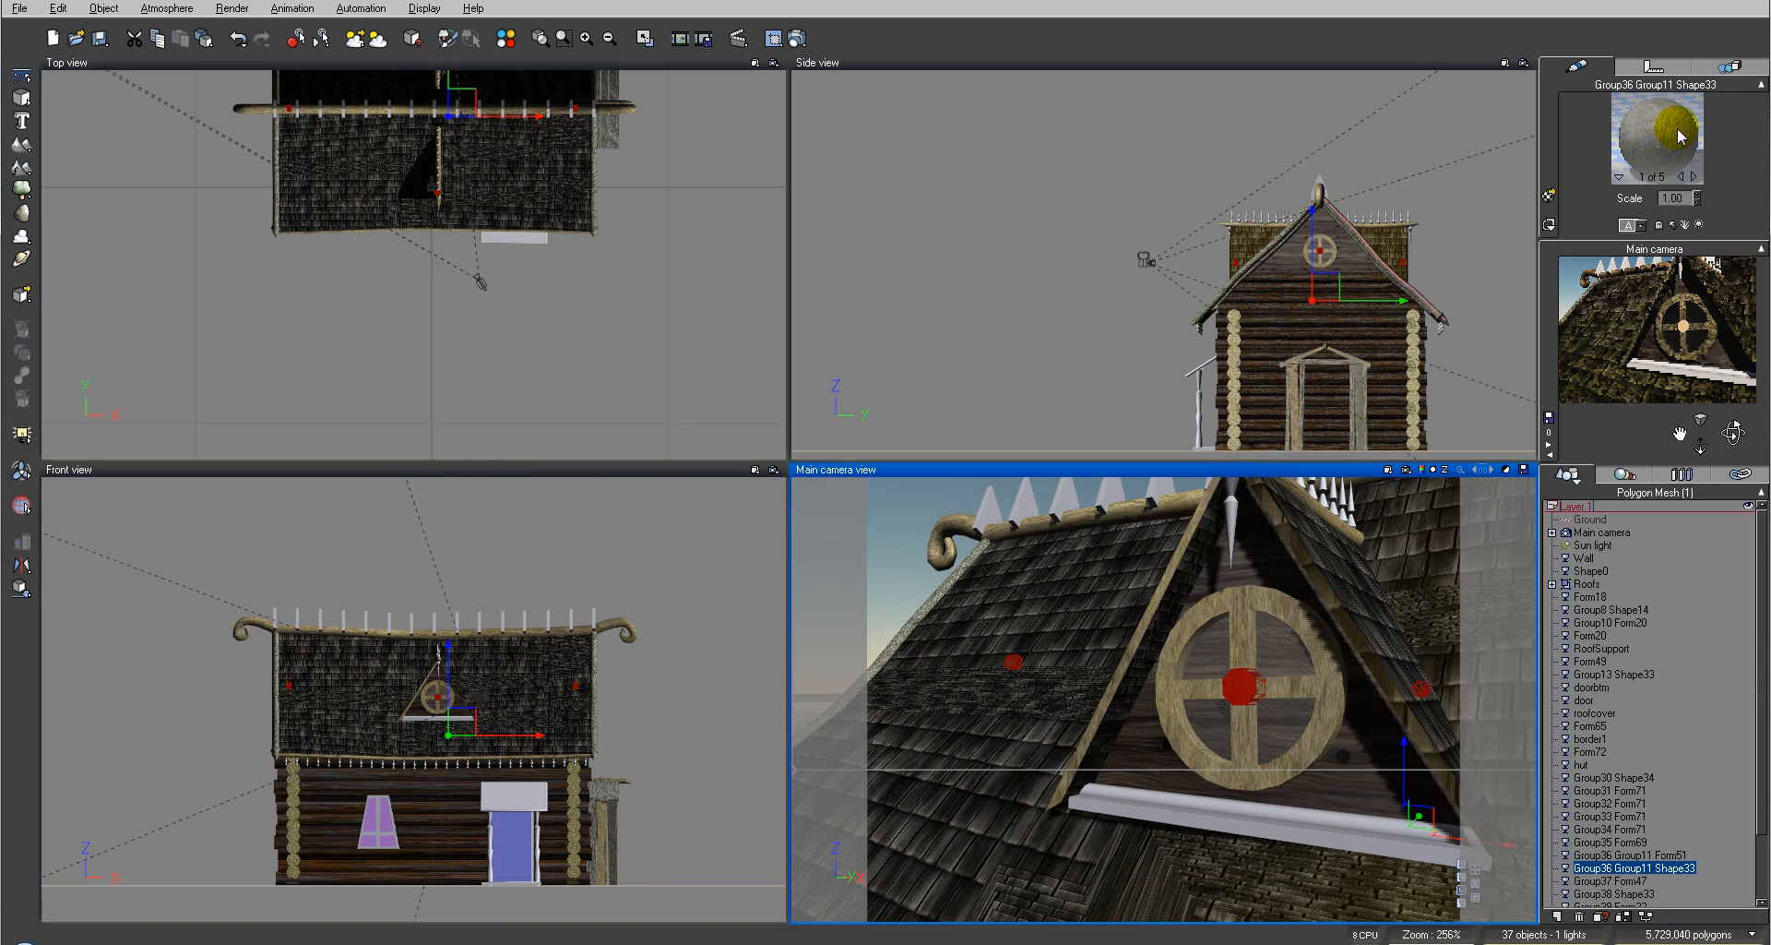
Step: Copy the window cross's wood material
{"action": "right_click", "coordinate": [1676, 129]}
{"action": "mouse_move", "coordinate": [1670, 137]}
{"action": "left_click", "coordinate": [1559, 162]}
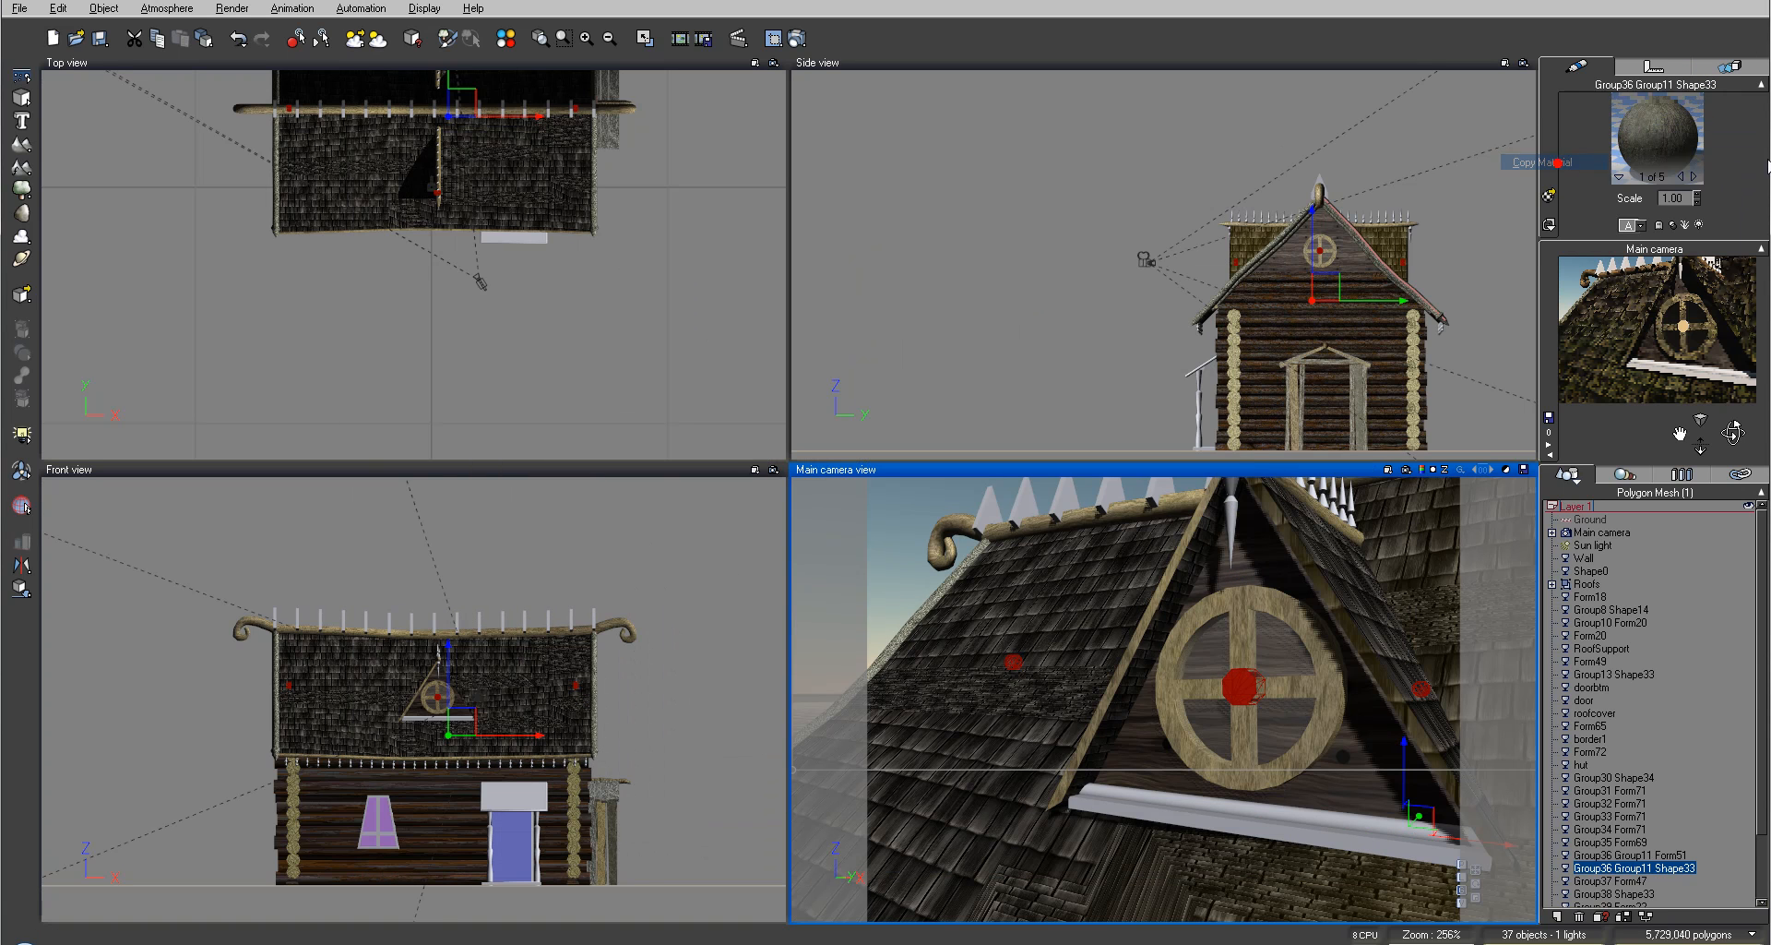
Step: Paste the copied wood material into the window's remaining material slots, material128, material130, material132 and material134
{"action": "left_click", "coordinate": [1694, 176]}
{"action": "right_click", "coordinate": [1651, 129]}
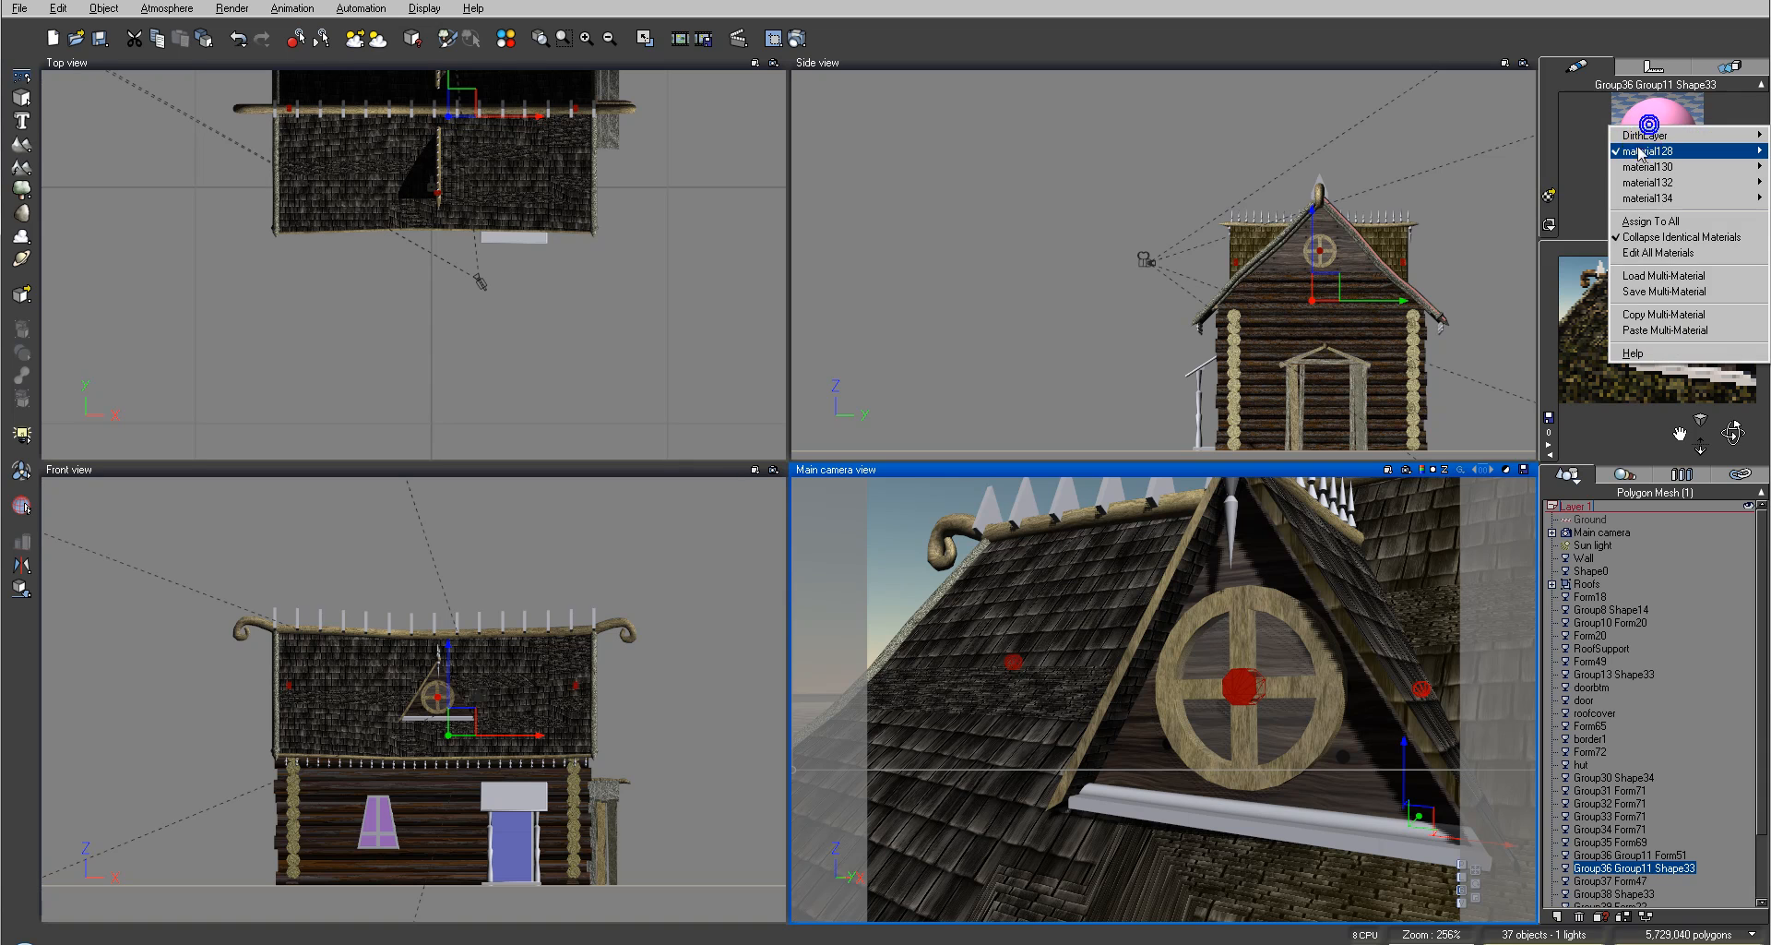
{"action": "mouse_move", "coordinate": [1643, 154]}
{"action": "left_click", "coordinate": [1543, 189]}
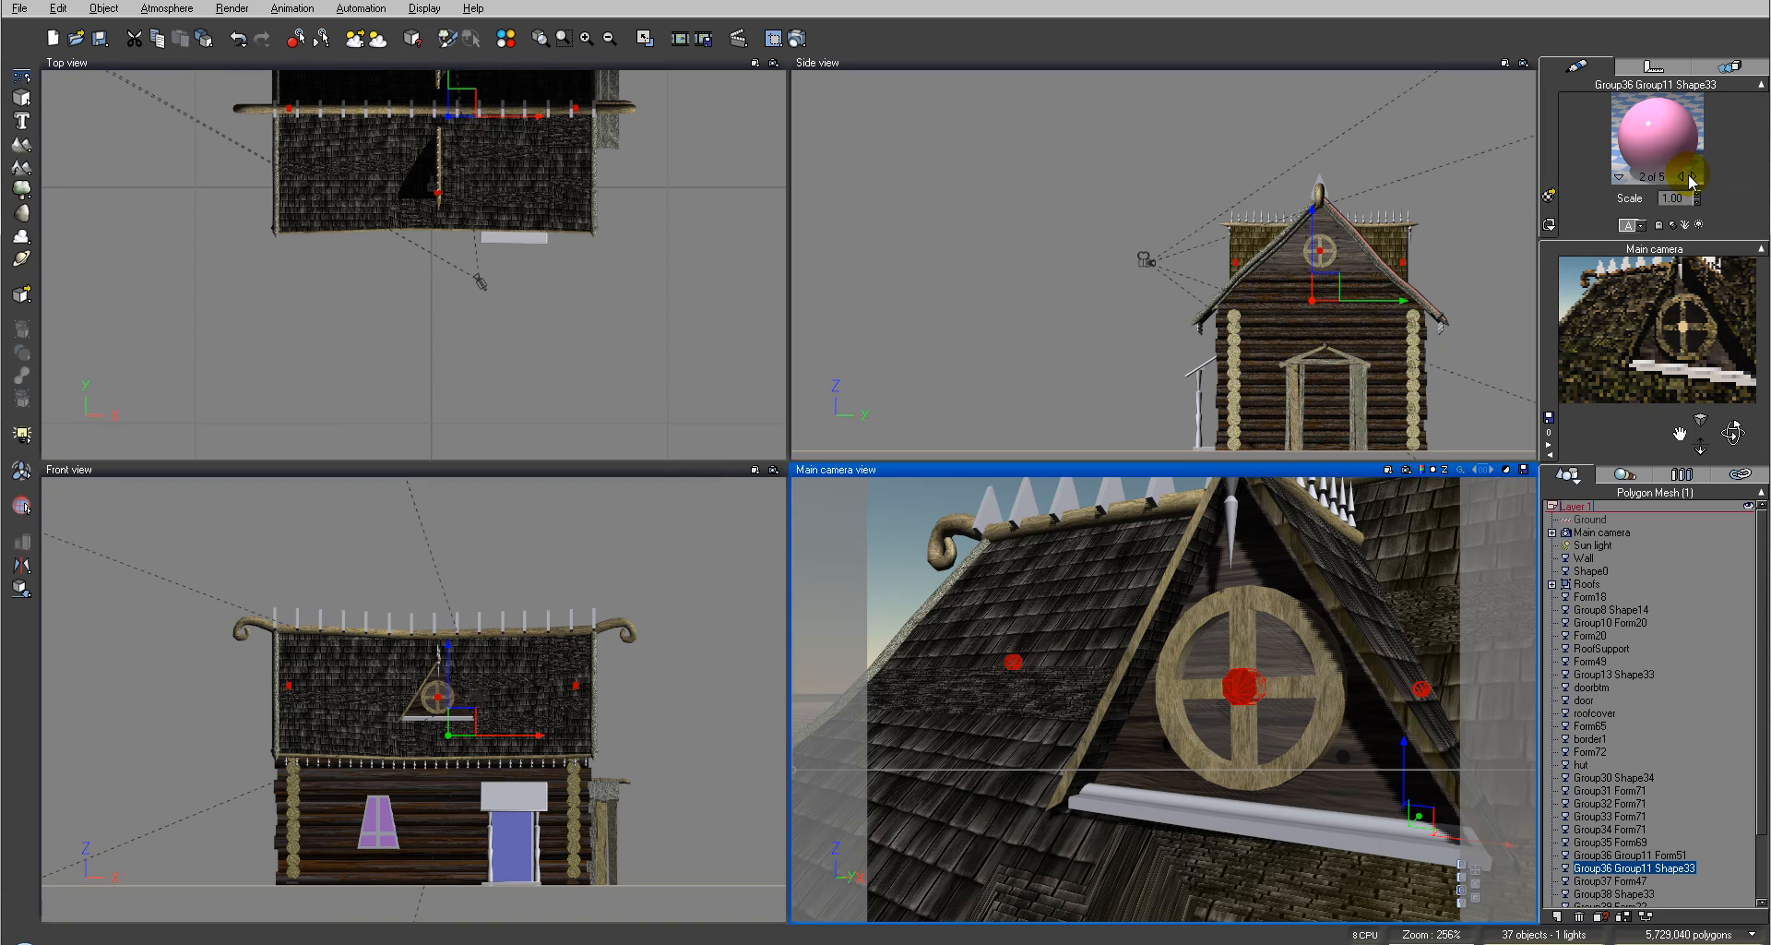
{"action": "left_click", "coordinate": [1694, 176]}
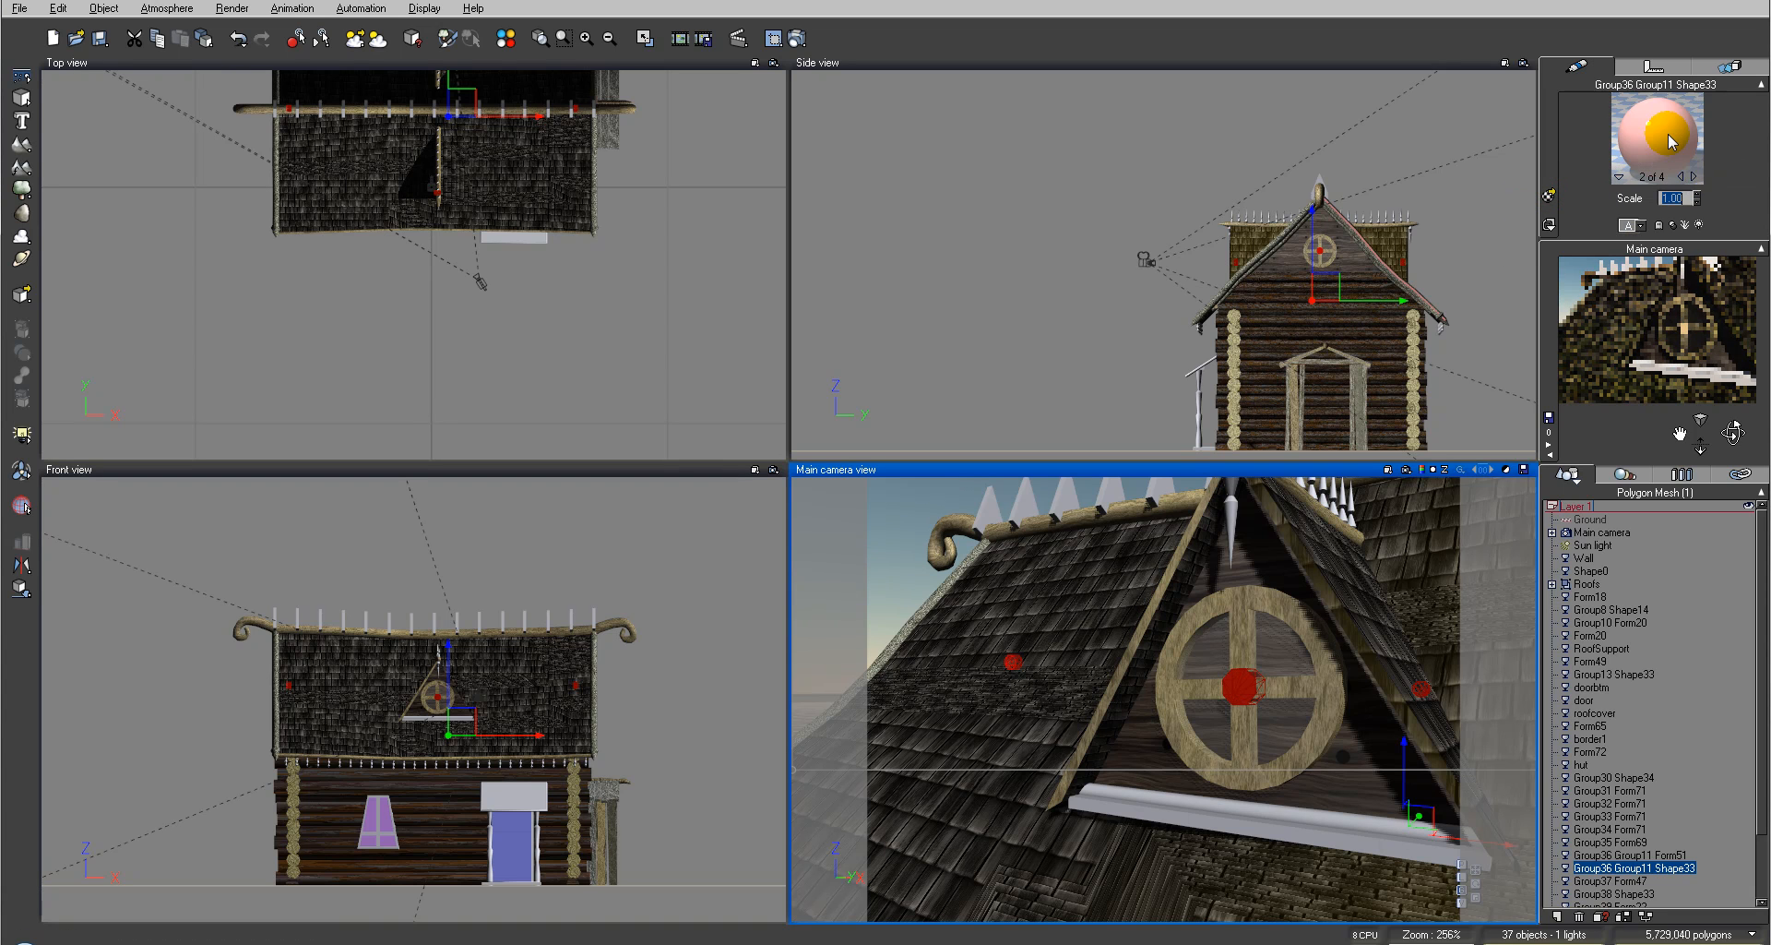
{"action": "right_click", "coordinate": [1651, 137]}
{"action": "mouse_move", "coordinate": [1643, 175]}
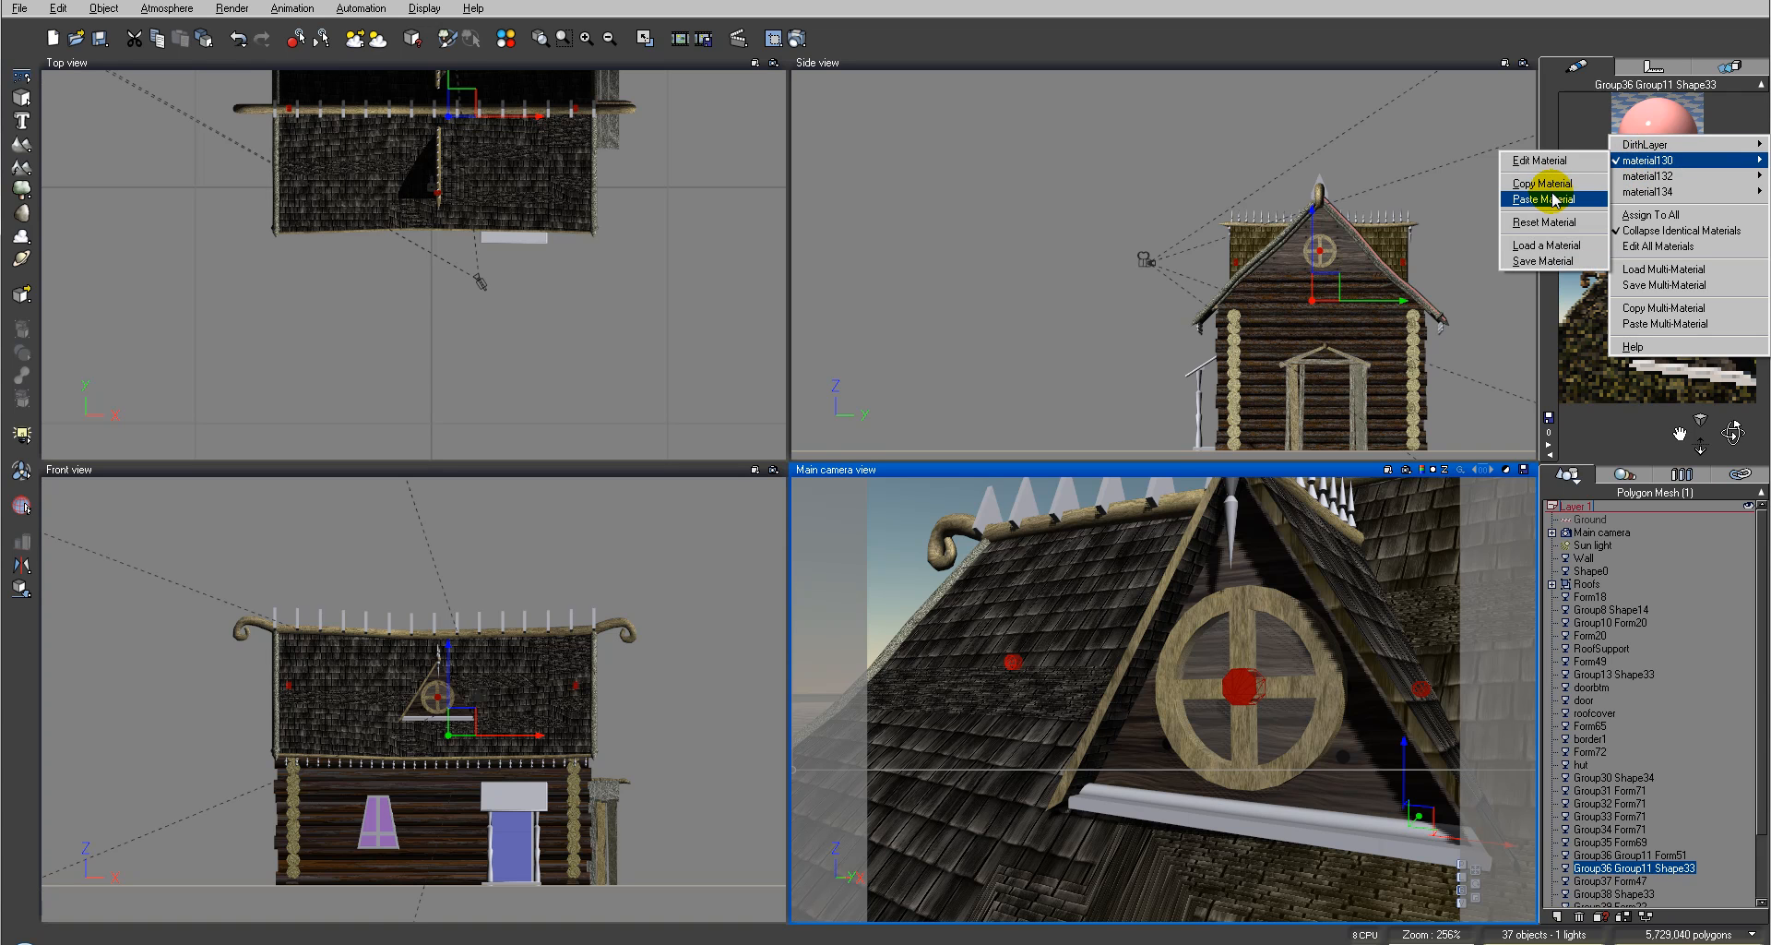
{"action": "left_click", "coordinate": [1540, 198]}
{"action": "right_click", "coordinate": [1648, 138]}
{"action": "mouse_move", "coordinate": [1648, 164]}
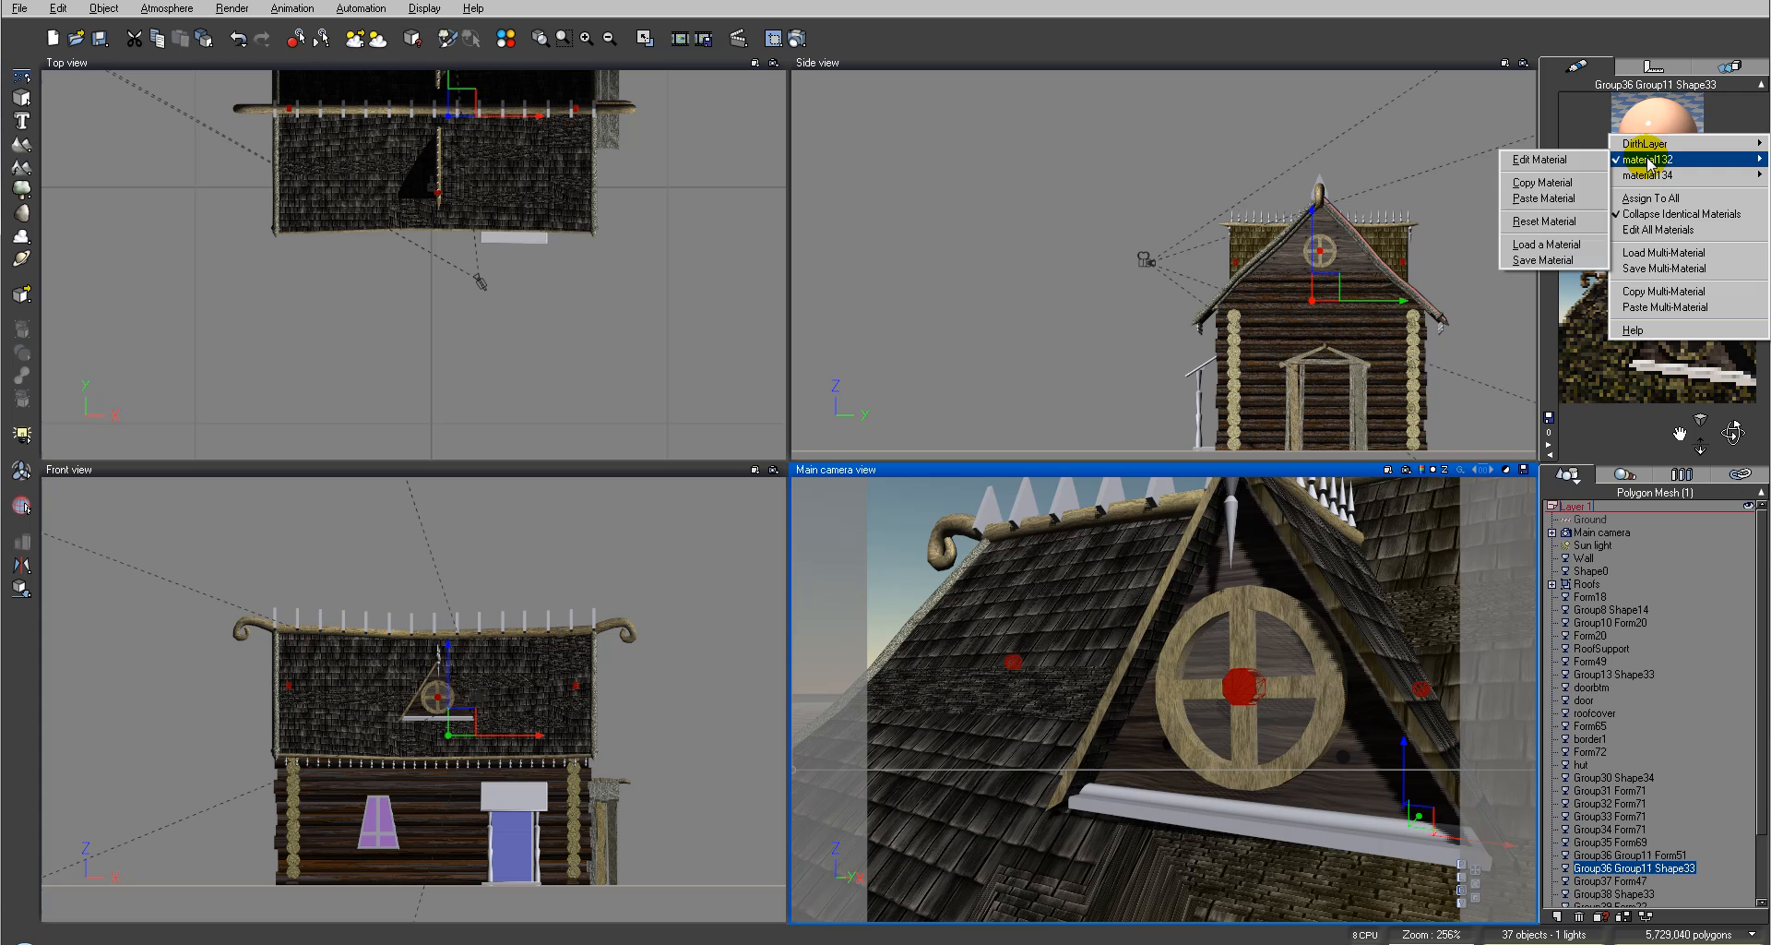
{"action": "left_click", "coordinate": [1571, 198]}
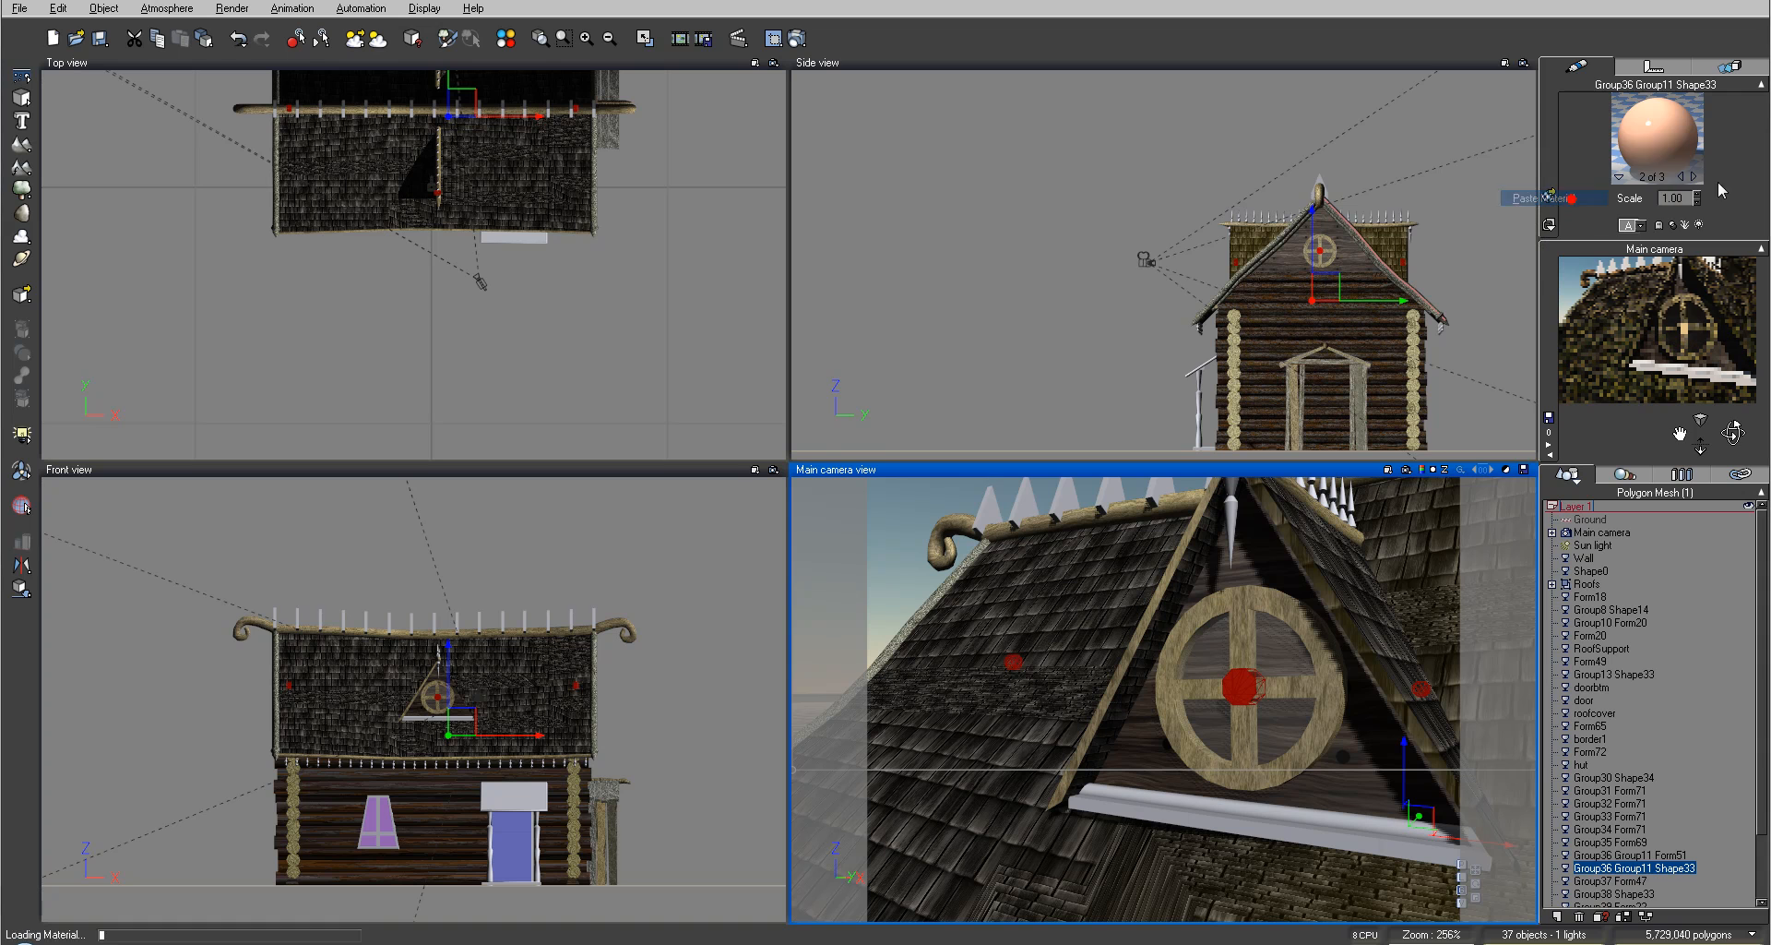
{"action": "right_click", "coordinate": [1664, 145]}
{"action": "mouse_move", "coordinate": [1649, 164]}
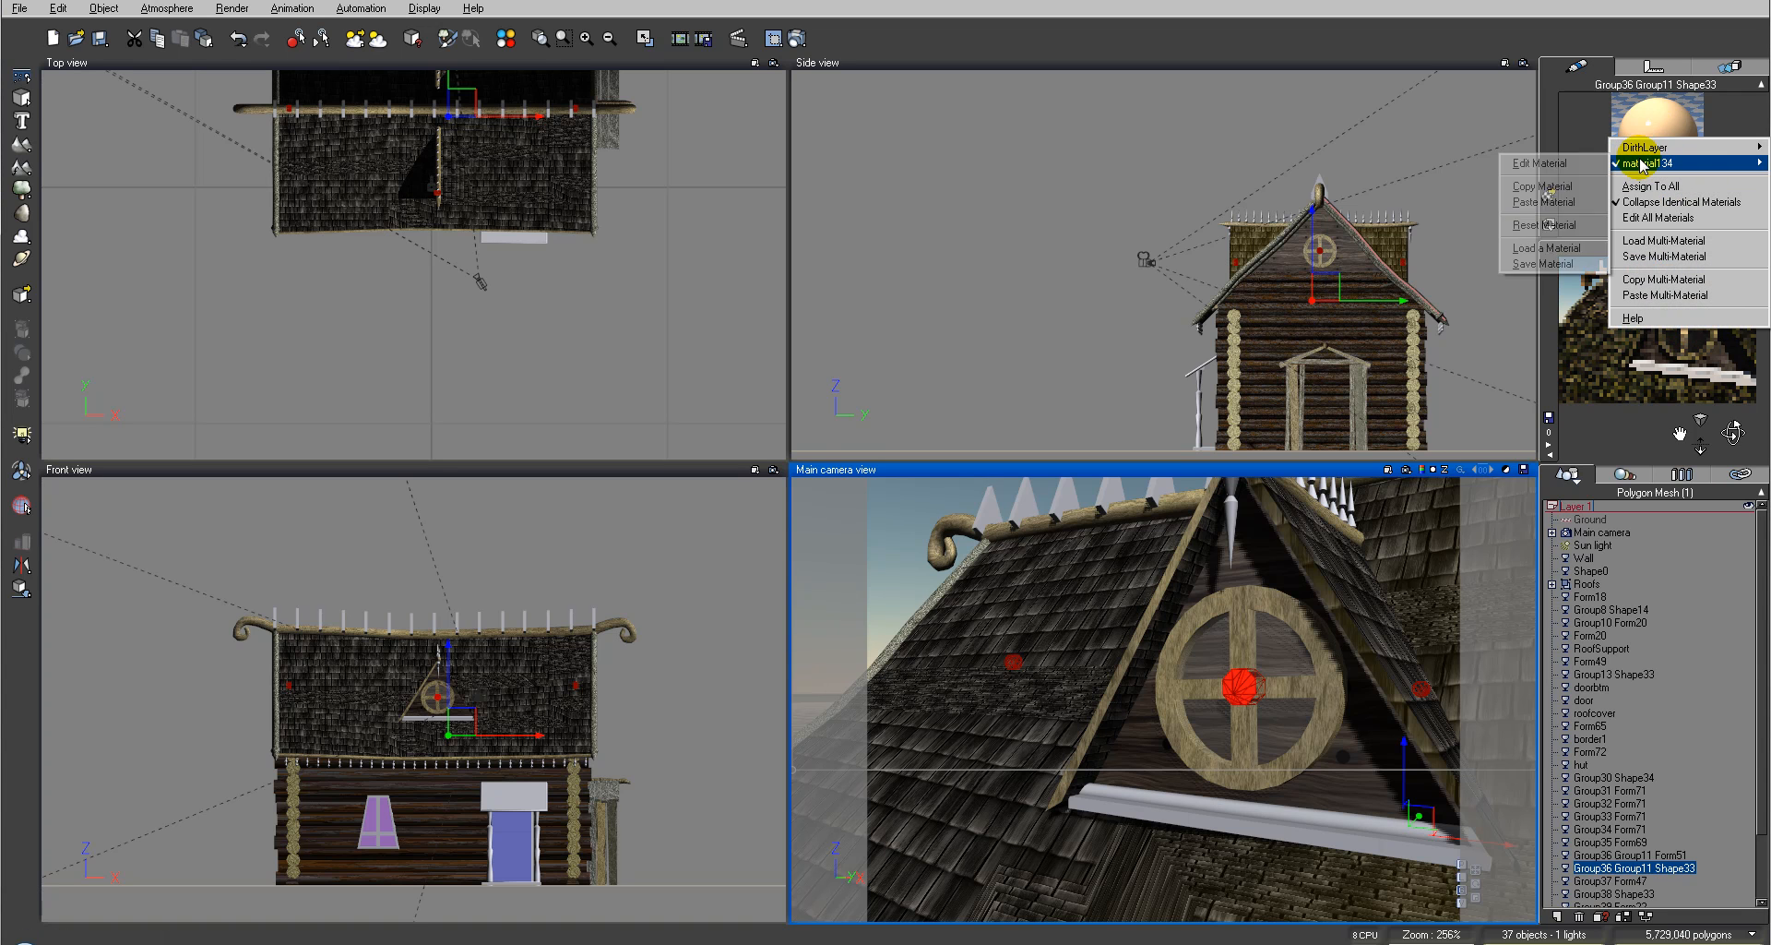
{"action": "left_click", "coordinate": [1544, 201]}
{"action": "left_click", "coordinate": [1071, 163]}
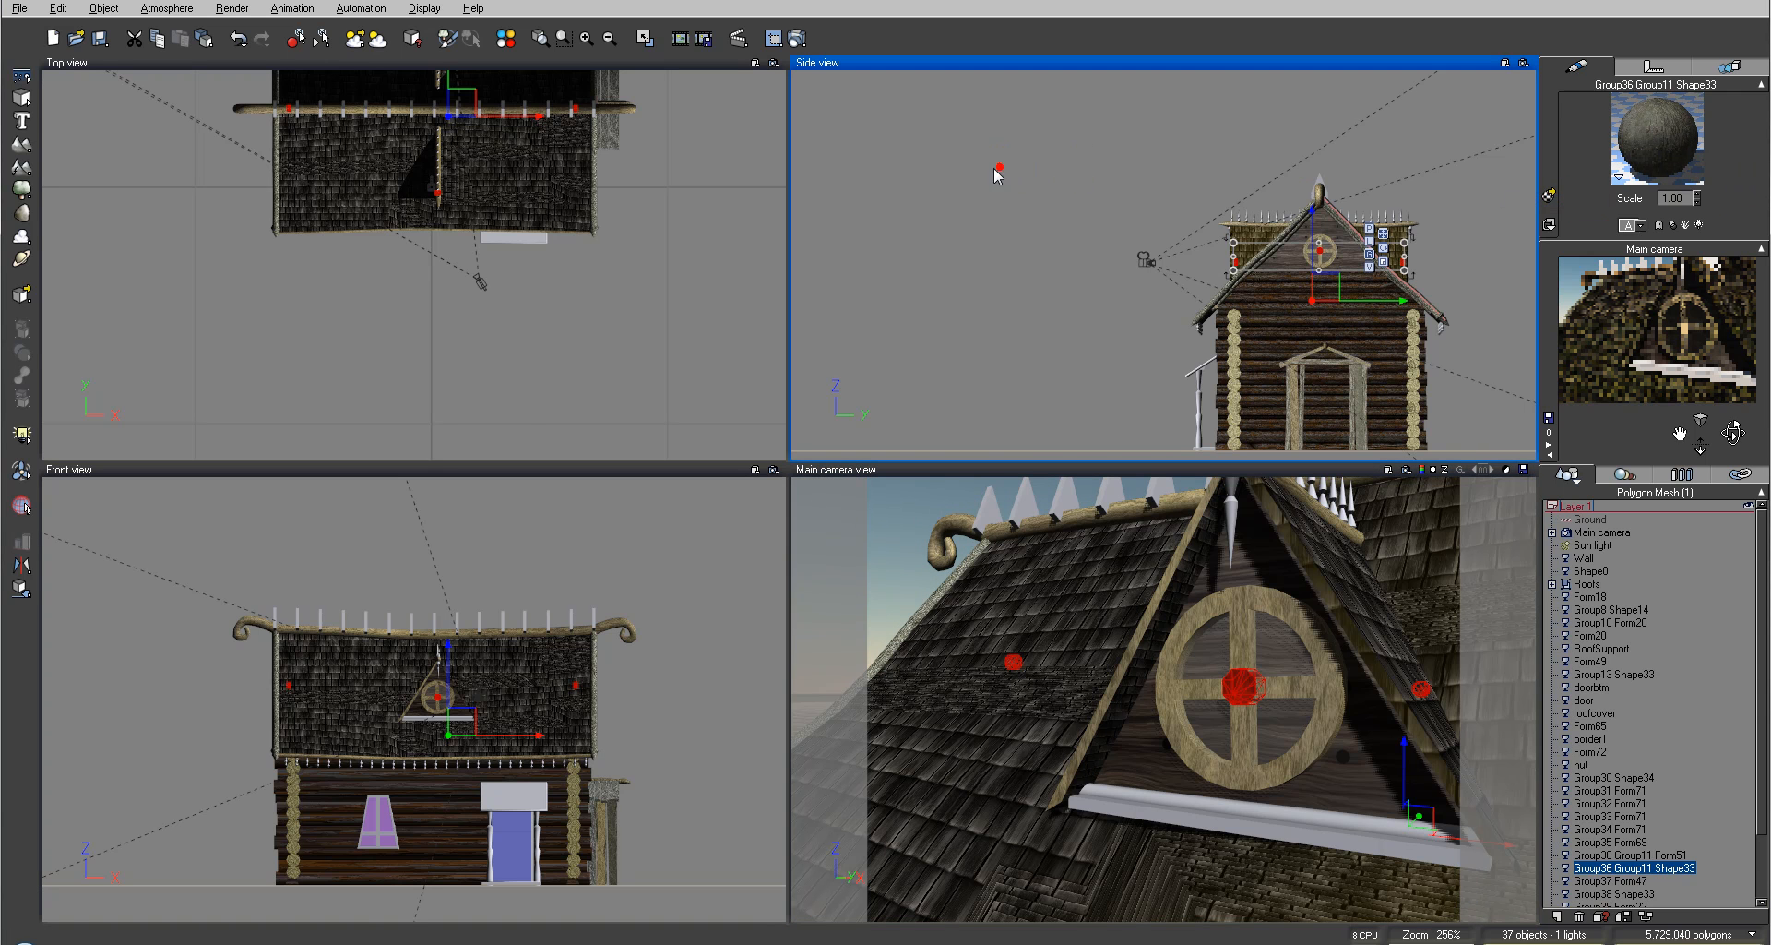
Step: Render the camera view to check the window, then close the render display
{"action": "left_click", "coordinate": [794, 40]}
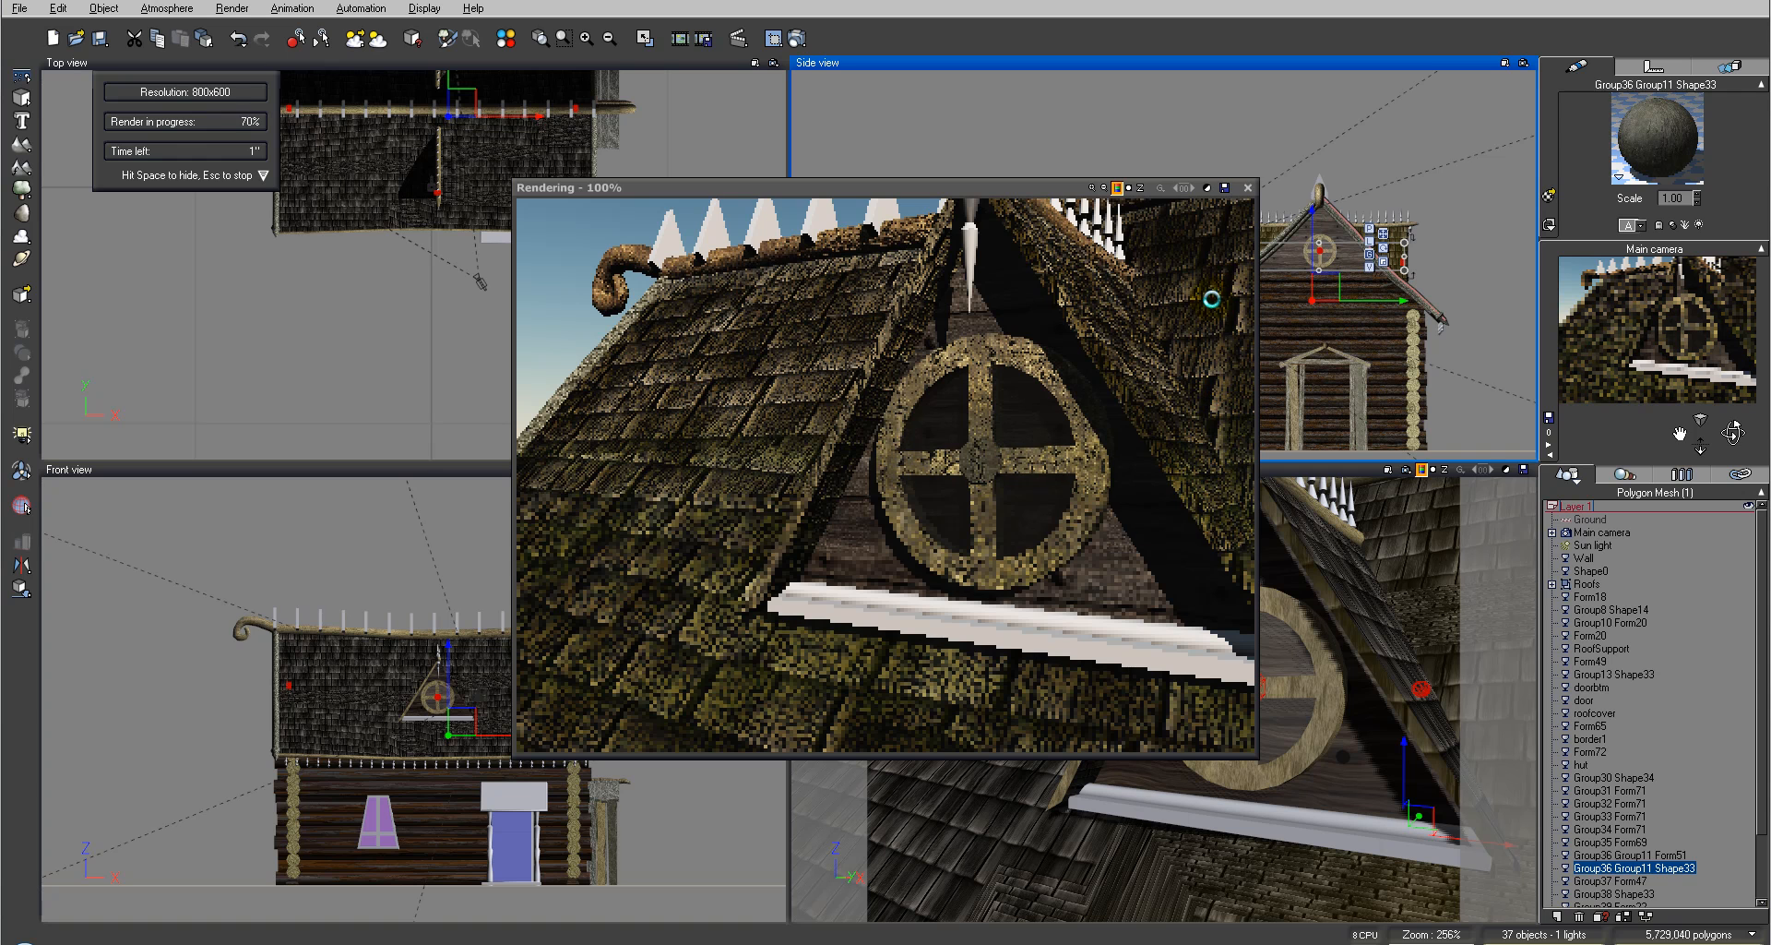
{"action": "left_click", "coordinate": [1255, 188]}
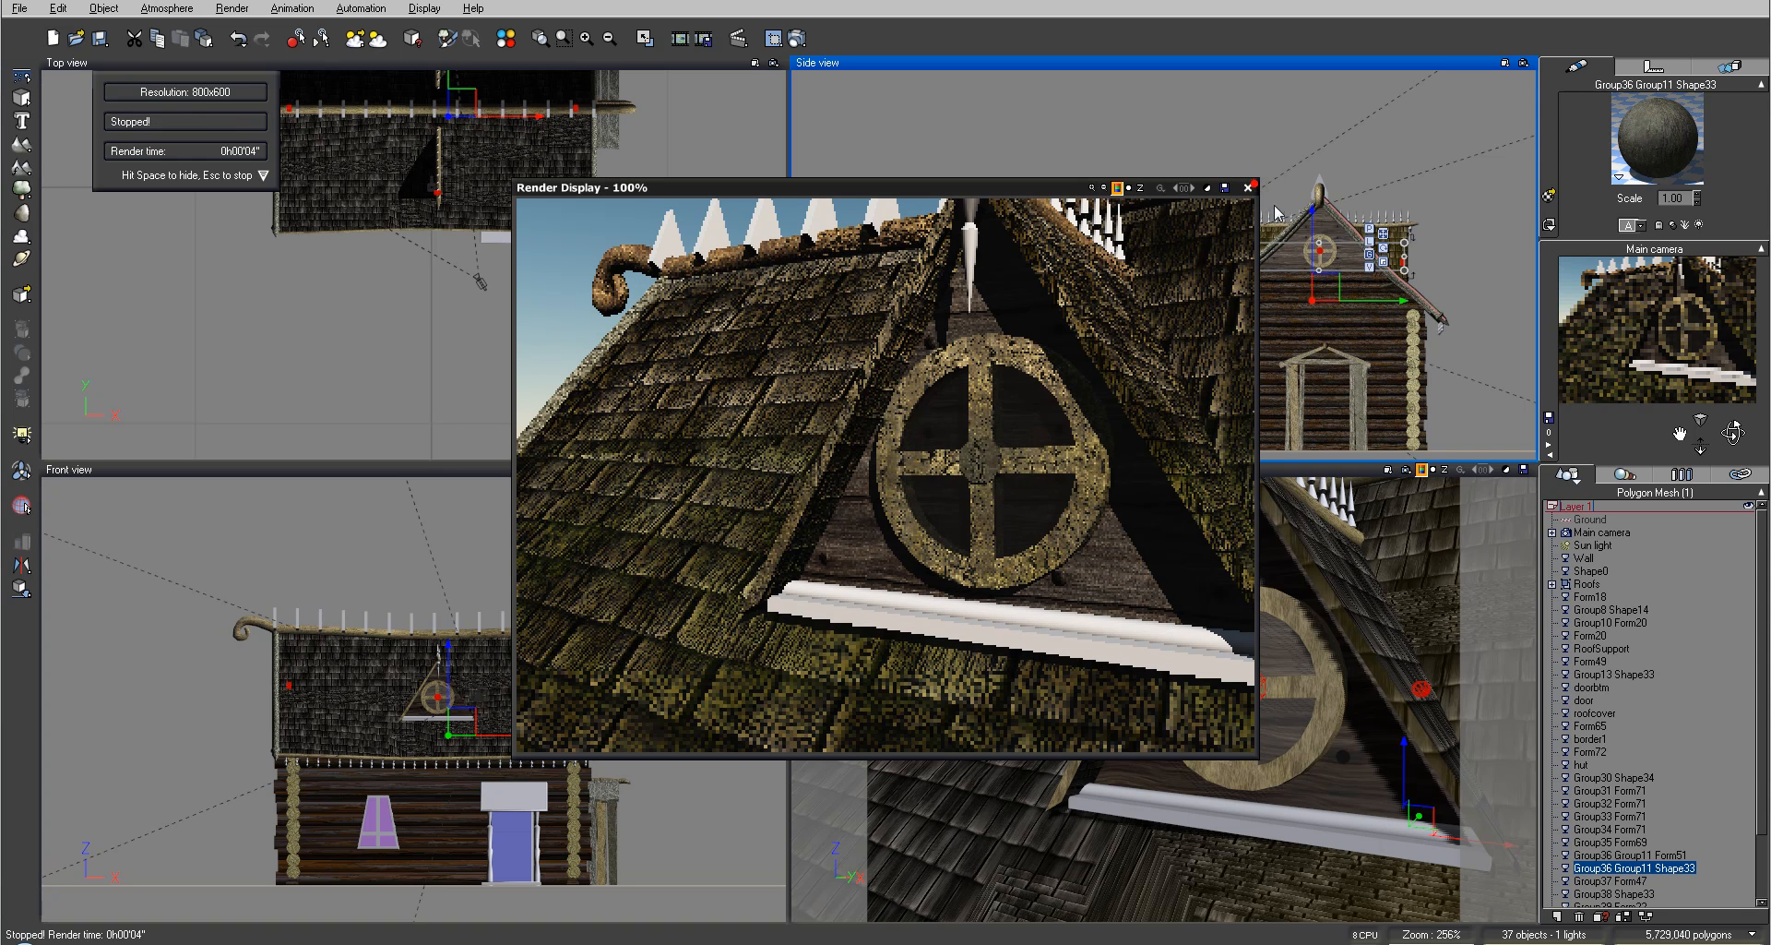
{"action": "left_click", "coordinate": [1251, 191]}
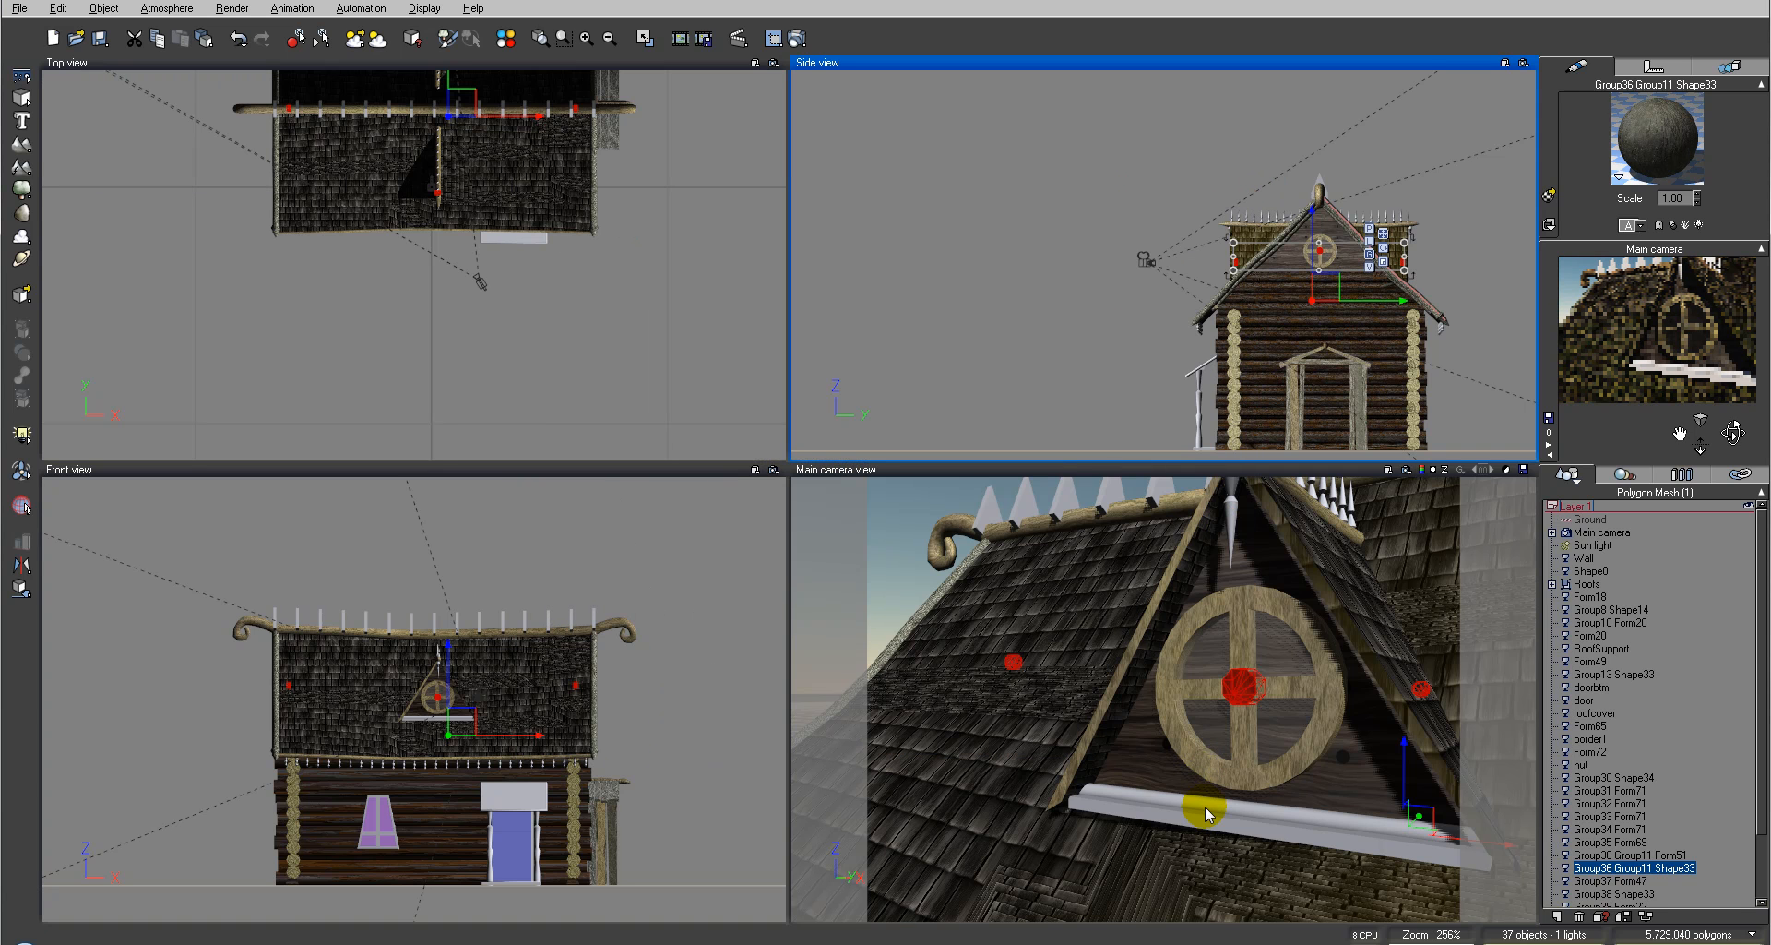
{"action": "left_click", "coordinate": [1201, 810]}
{"action": "left_click", "coordinate": [1379, 795]}
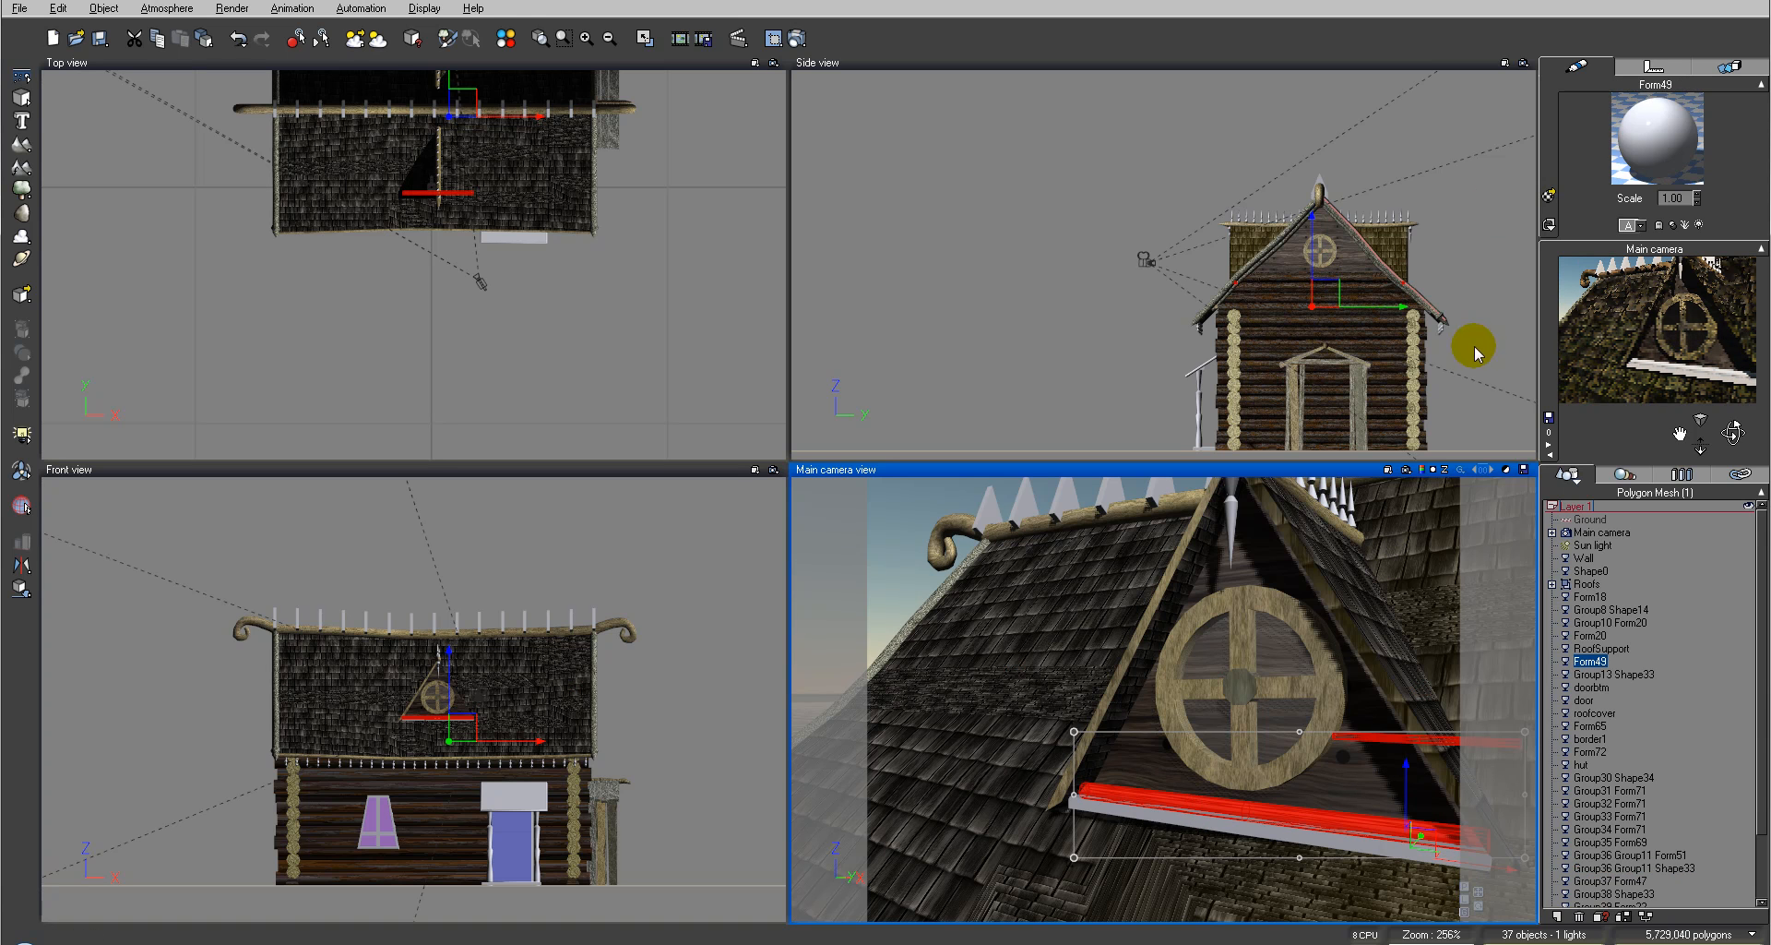
{"action": "left_click", "coordinate": [1063, 148]}
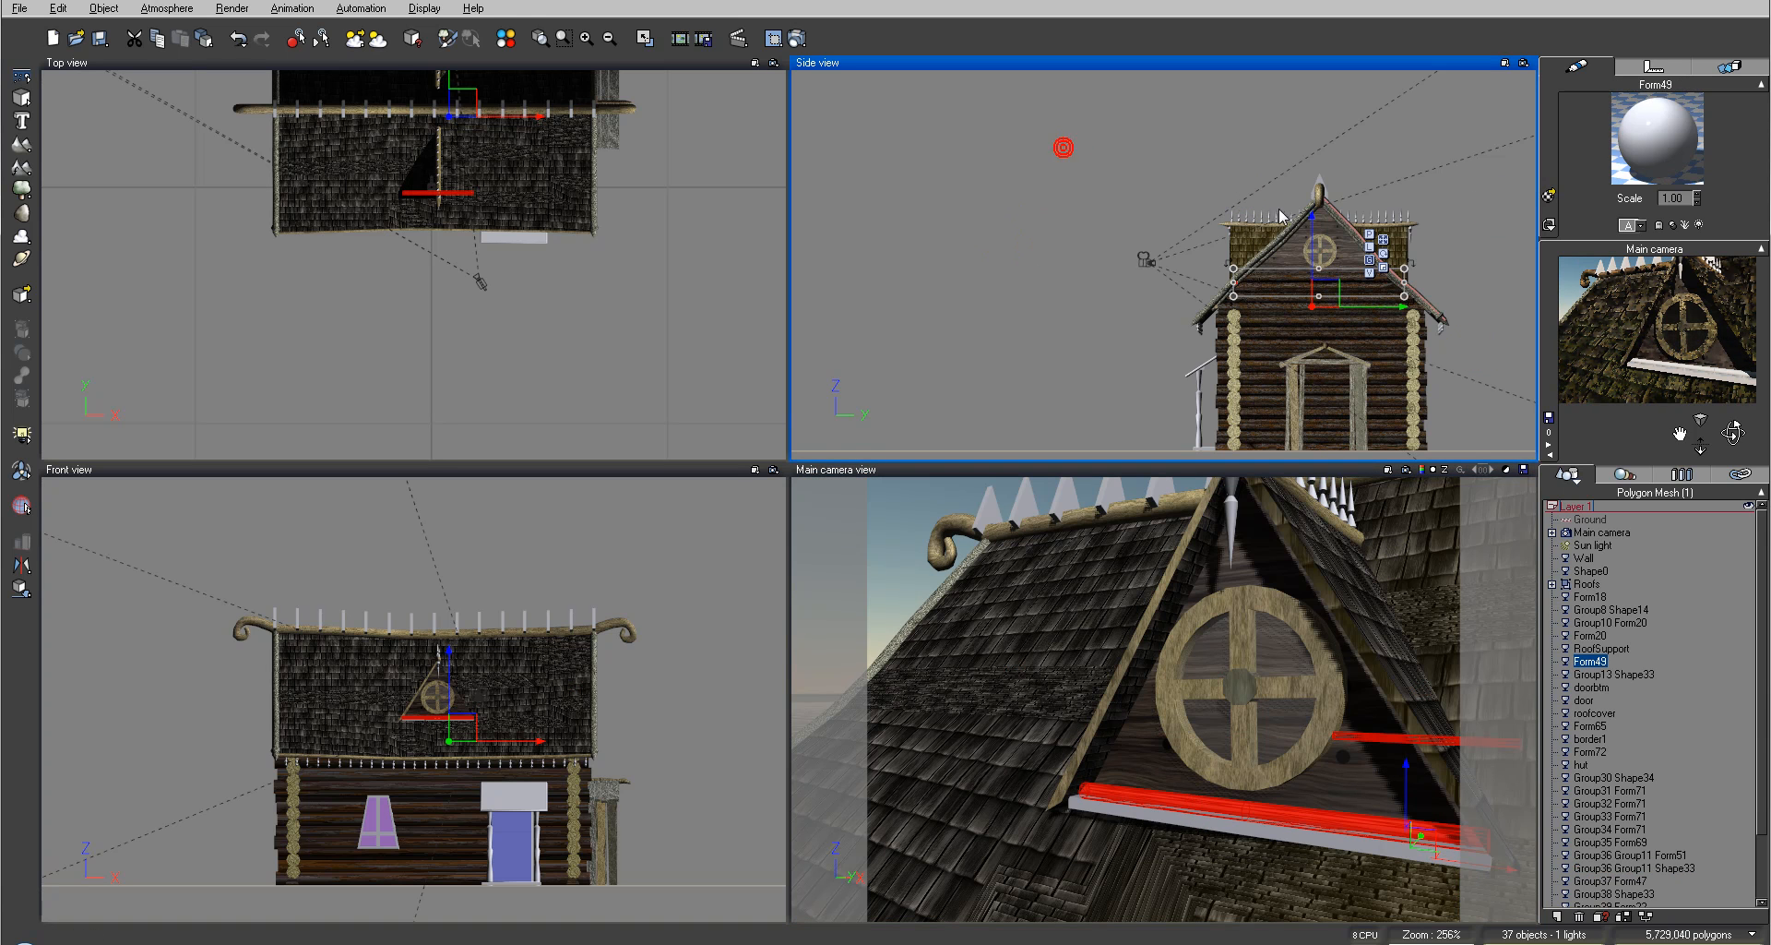
{"action": "left_click", "coordinate": [1263, 224]}
{"action": "left_click", "coordinate": [1016, 221]}
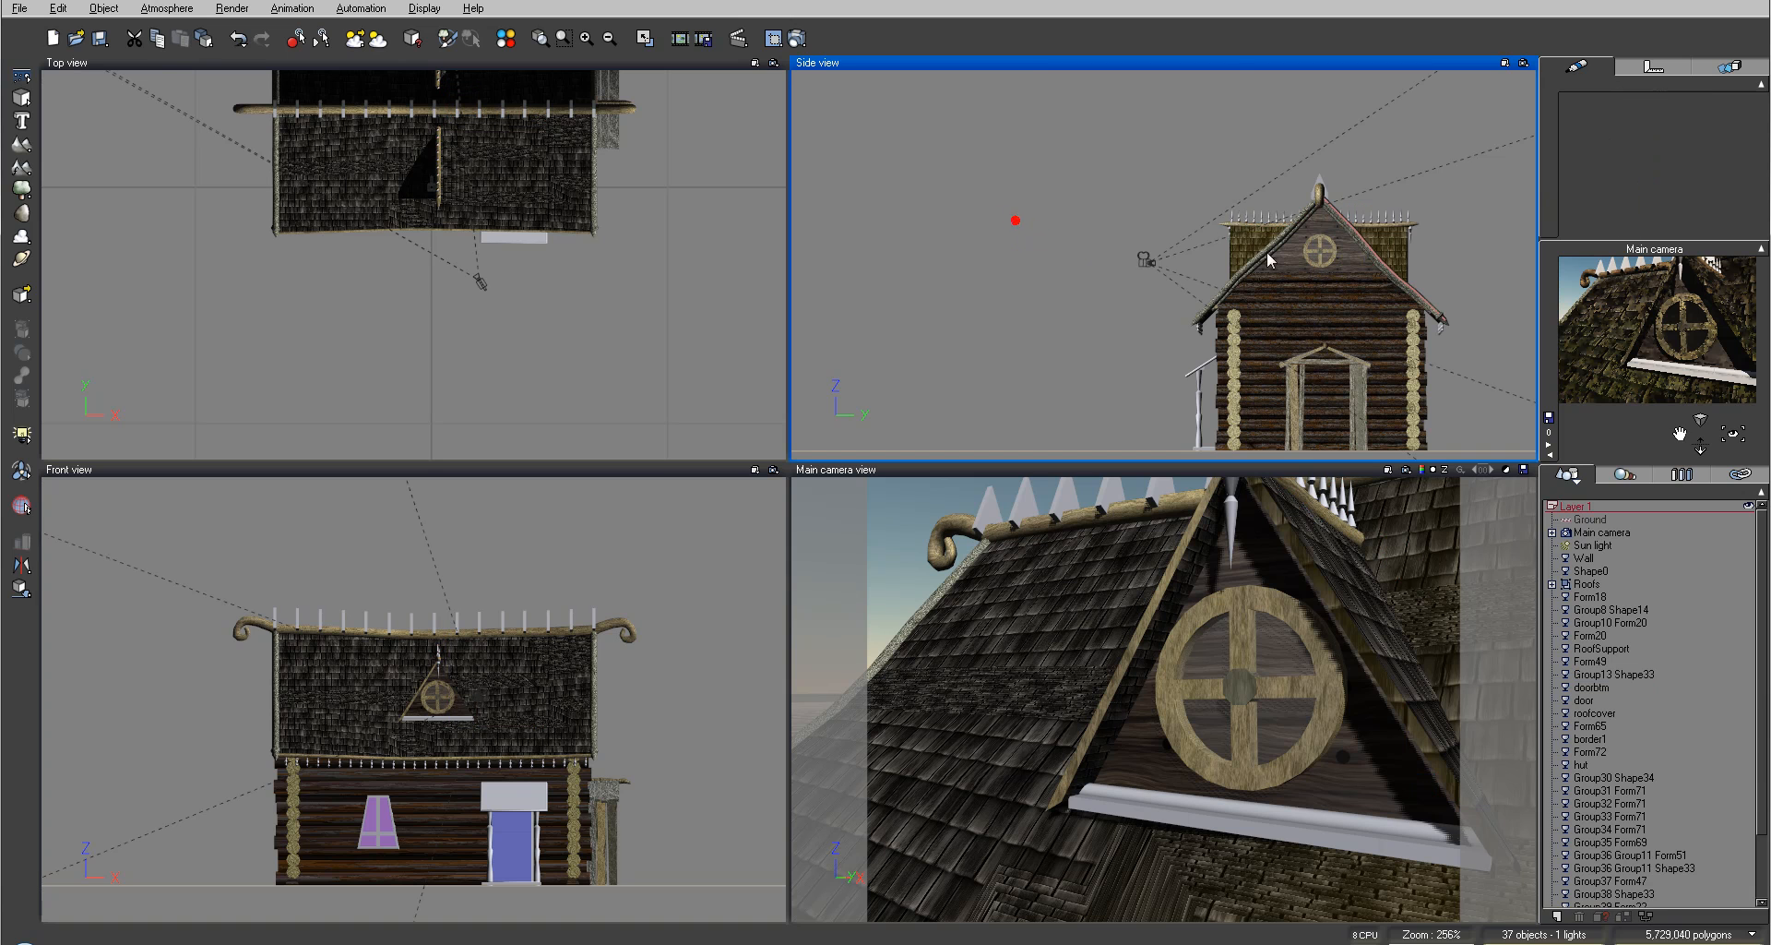
Step: Select the dormer trim in the side view and copy its material
{"action": "left_click", "coordinate": [1227, 224]}
{"action": "right_click", "coordinate": [1631, 138]}
{"action": "left_click", "coordinate": [1694, 175]}
Step: Select the long board beneath the window and paste the copied wood material onto it
{"action": "left_click", "coordinate": [1149, 810]}
{"action": "left_click", "coordinate": [1158, 795]}
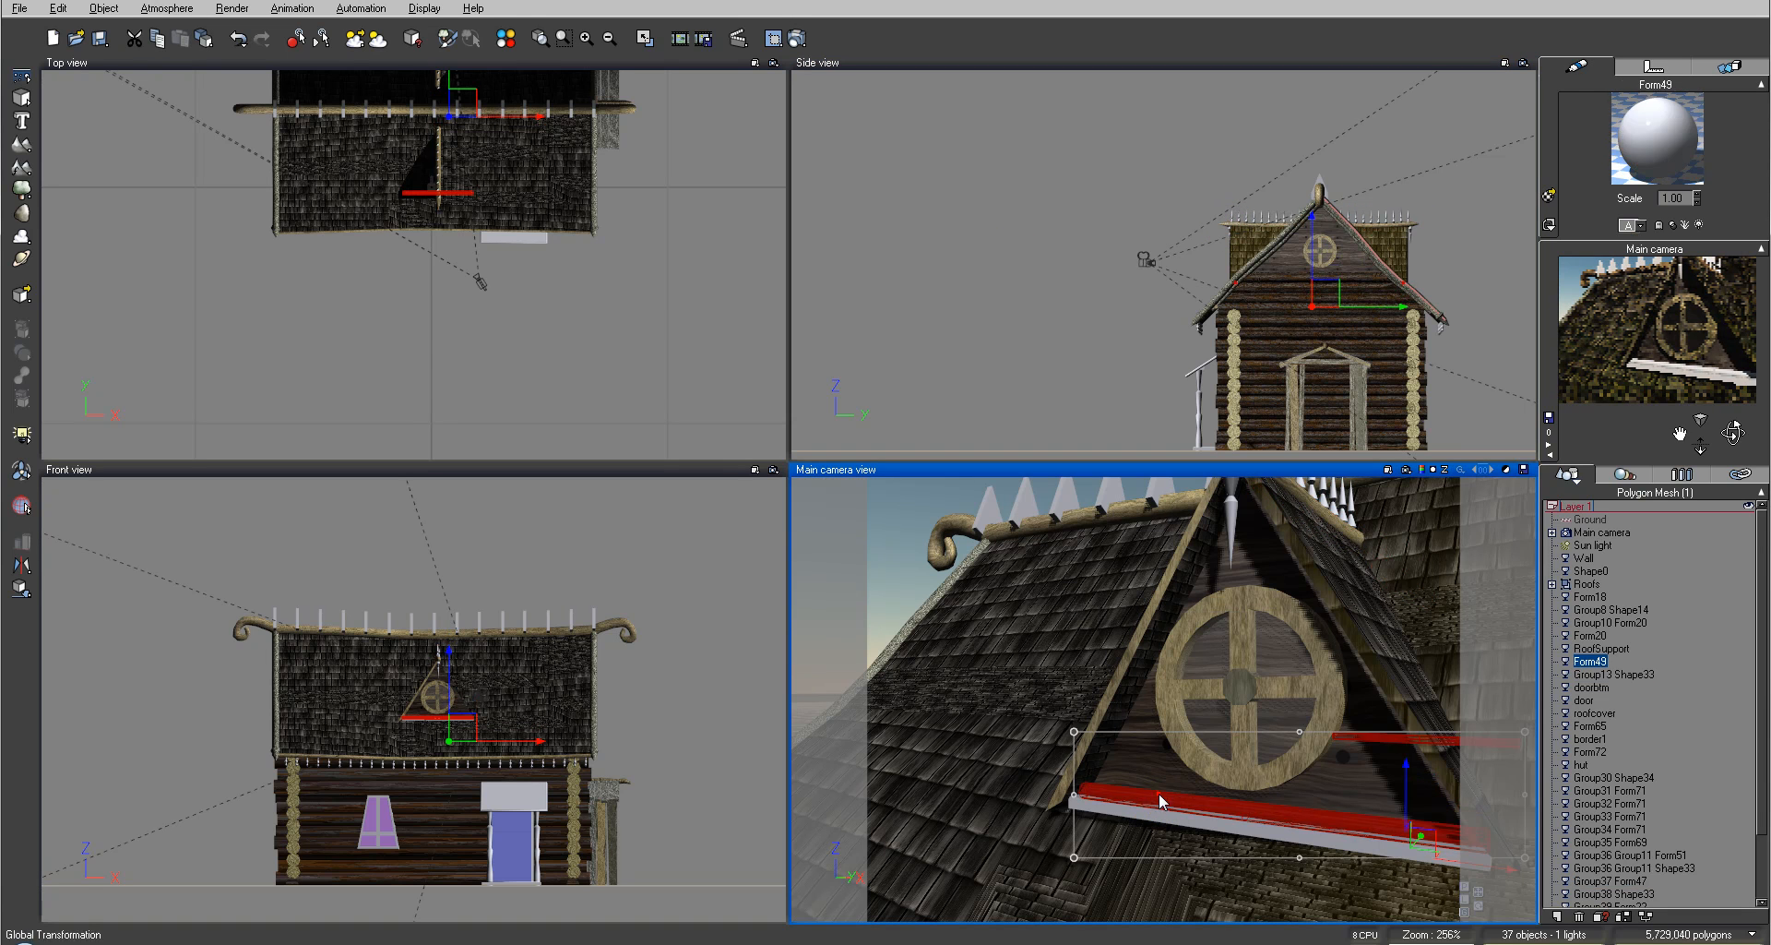
{"action": "right_click", "coordinate": [1624, 120]}
{"action": "left_click", "coordinate": [1670, 178]}
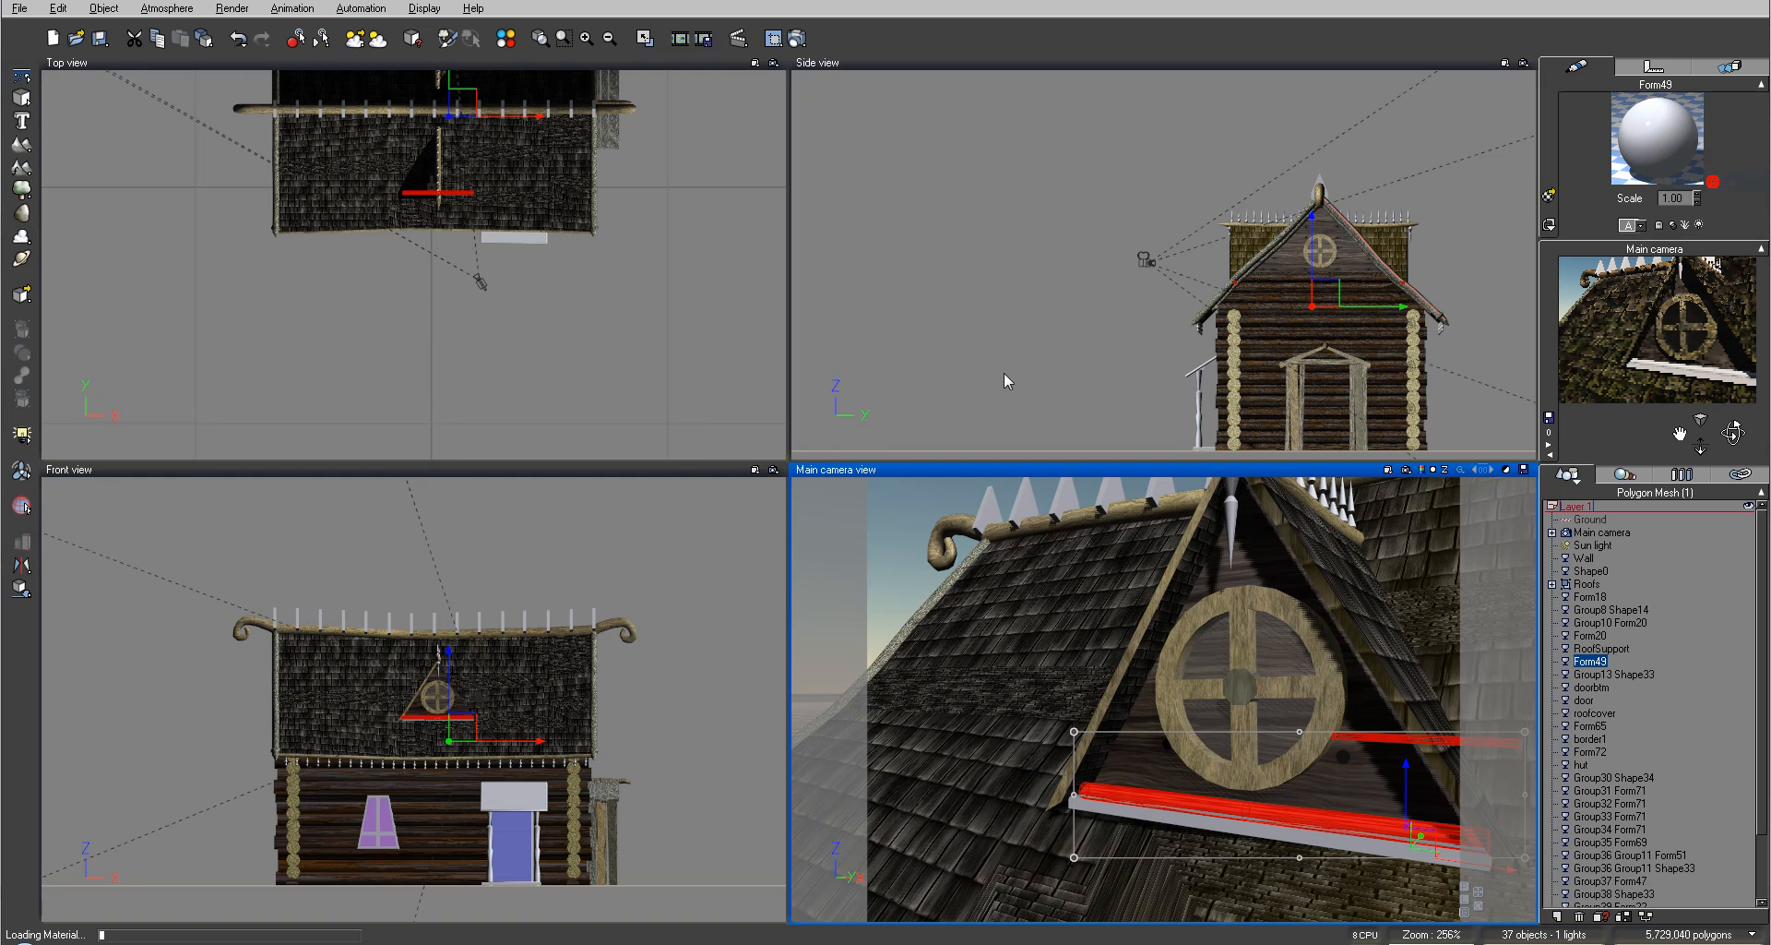
{"action": "left_click", "coordinate": [933, 262]}
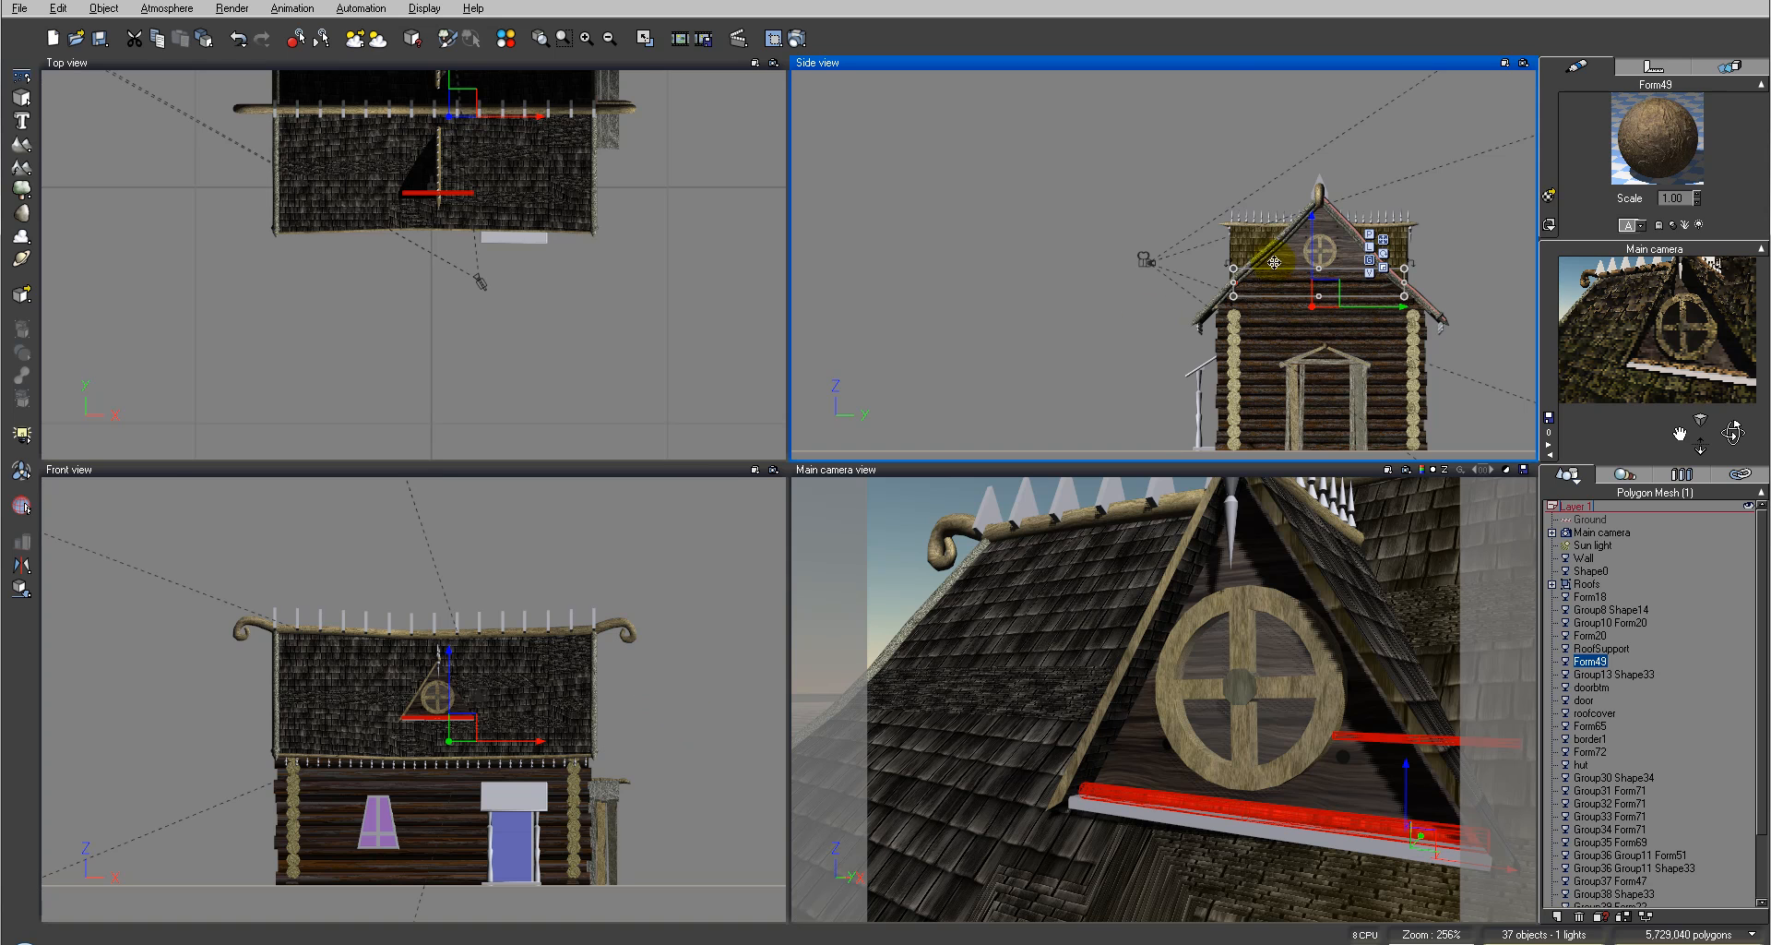
Step: Zoom in on the porch in the side view and copy the door frame's VerticalWood material
{"action": "right_click_drag", "start_coordinate": [1275, 343], "coordinate": [1210, 237]}
{"action": "left_click", "coordinate": [1481, 219]}
{"action": "scroll", "coordinate": [1323, 306], "scroll_direction": "up", "scroll_amount": 5}
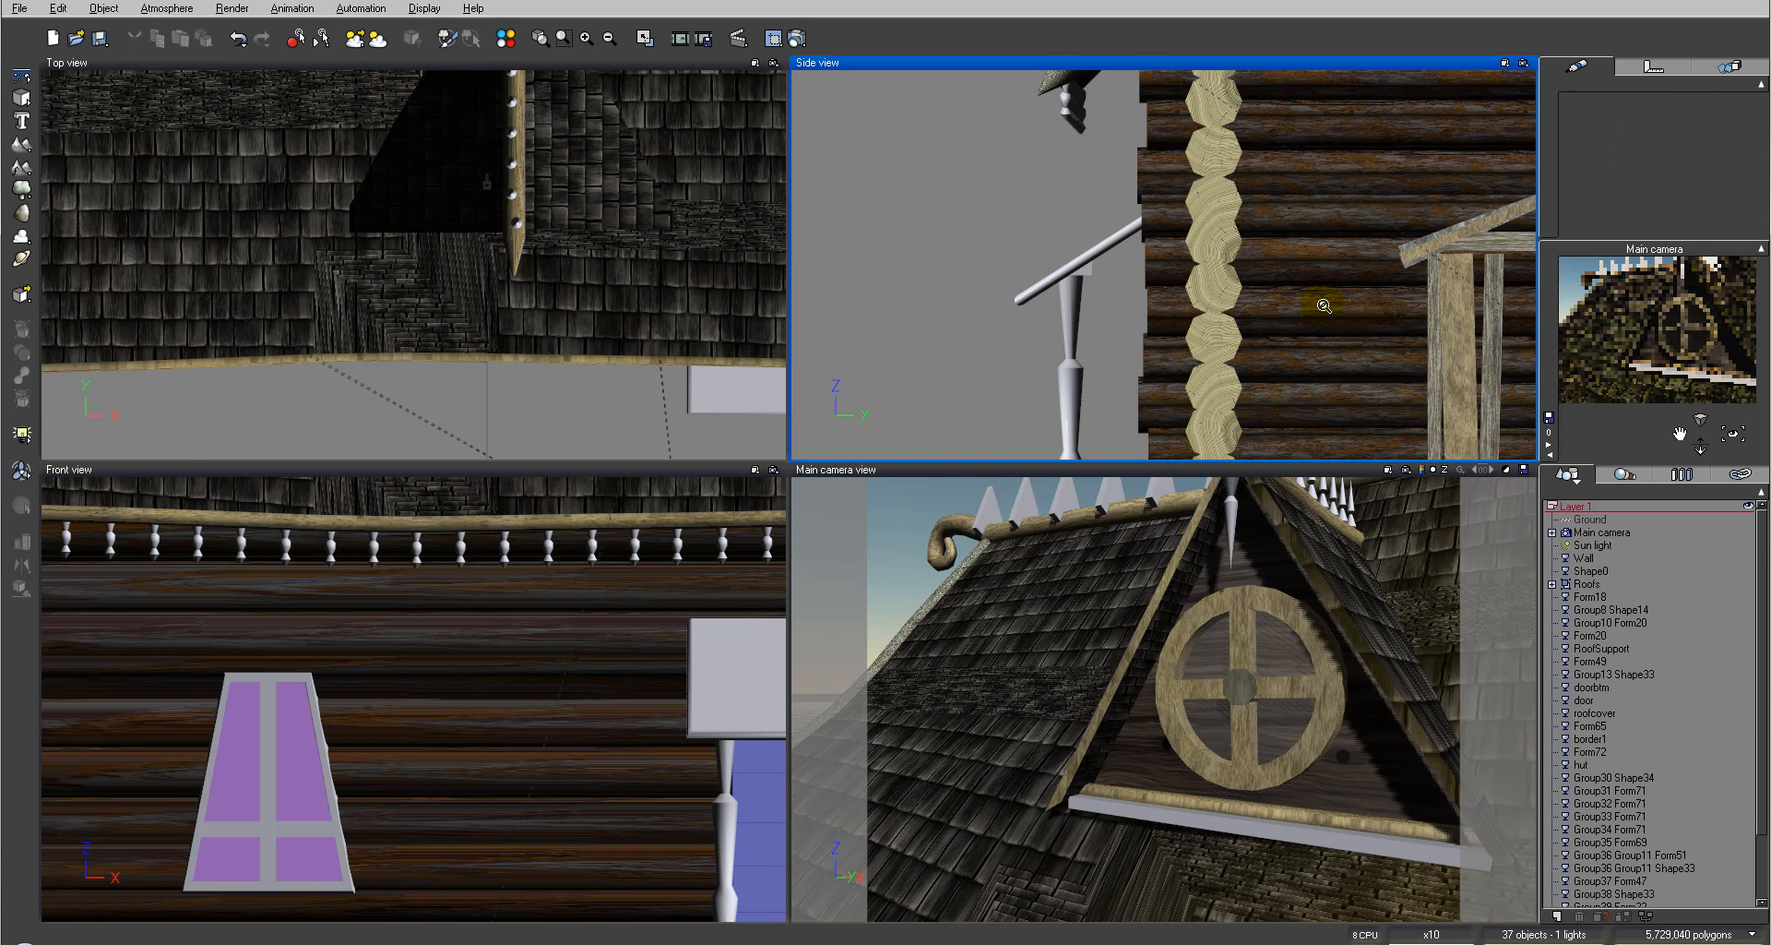
{"action": "left_click", "coordinate": [1499, 258]}
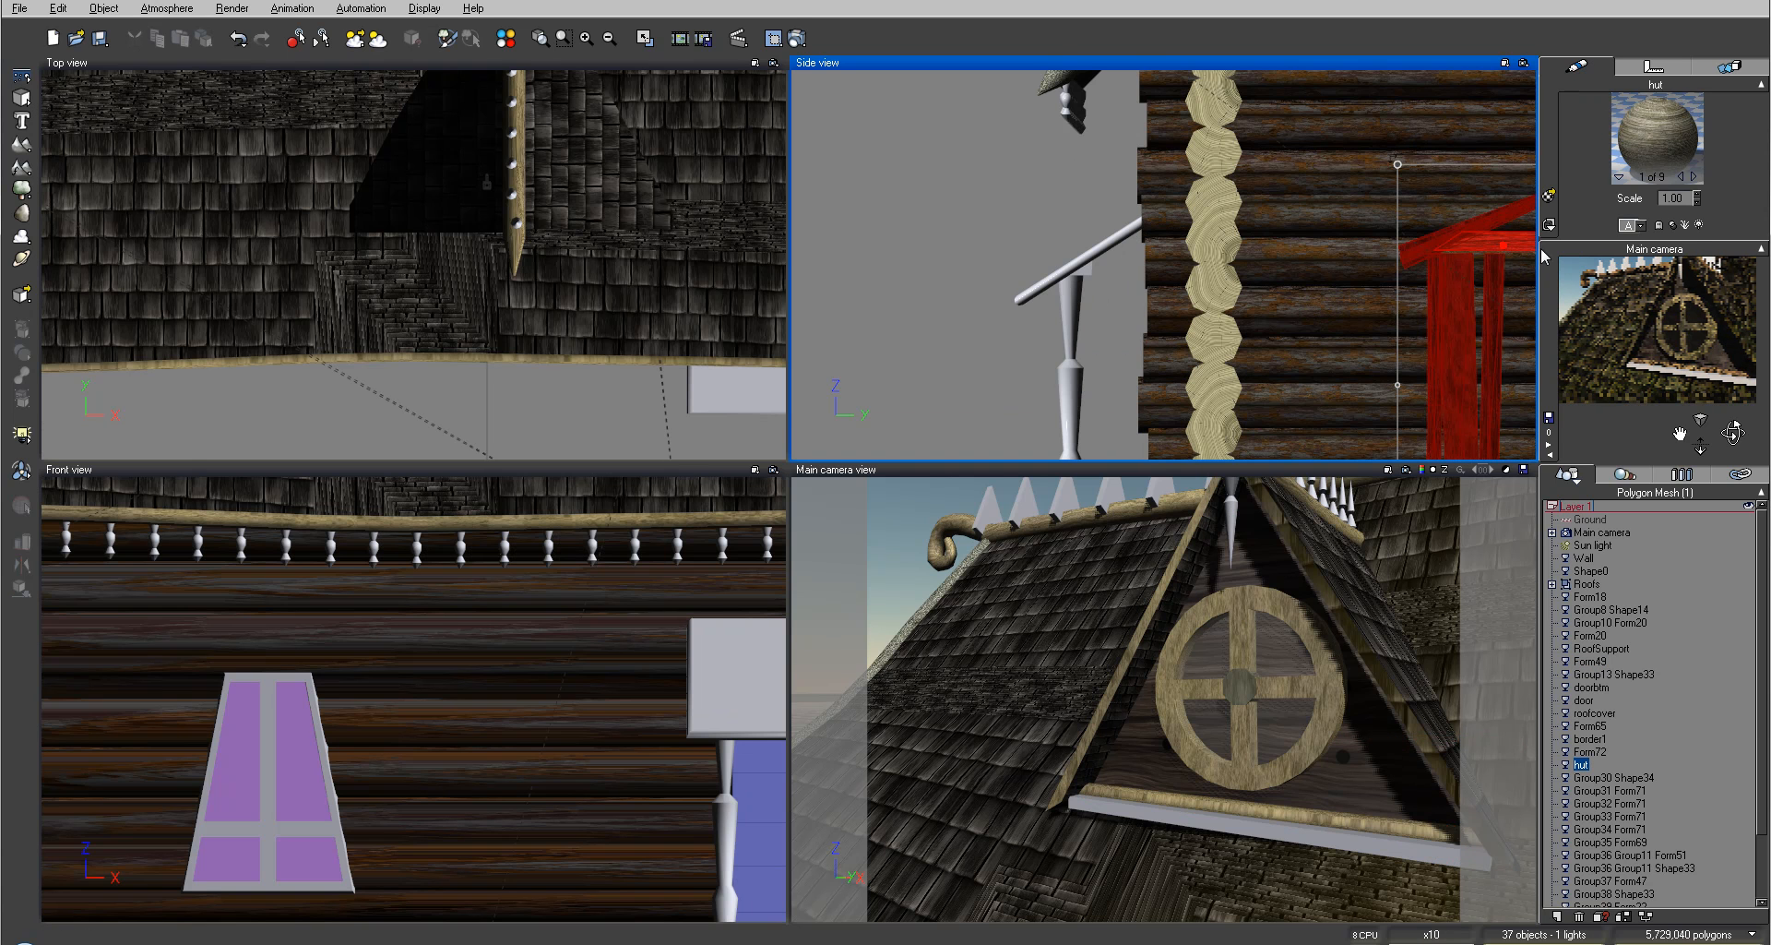
{"action": "right_click", "coordinate": [1646, 117]}
{"action": "mouse_move", "coordinate": [1652, 126]}
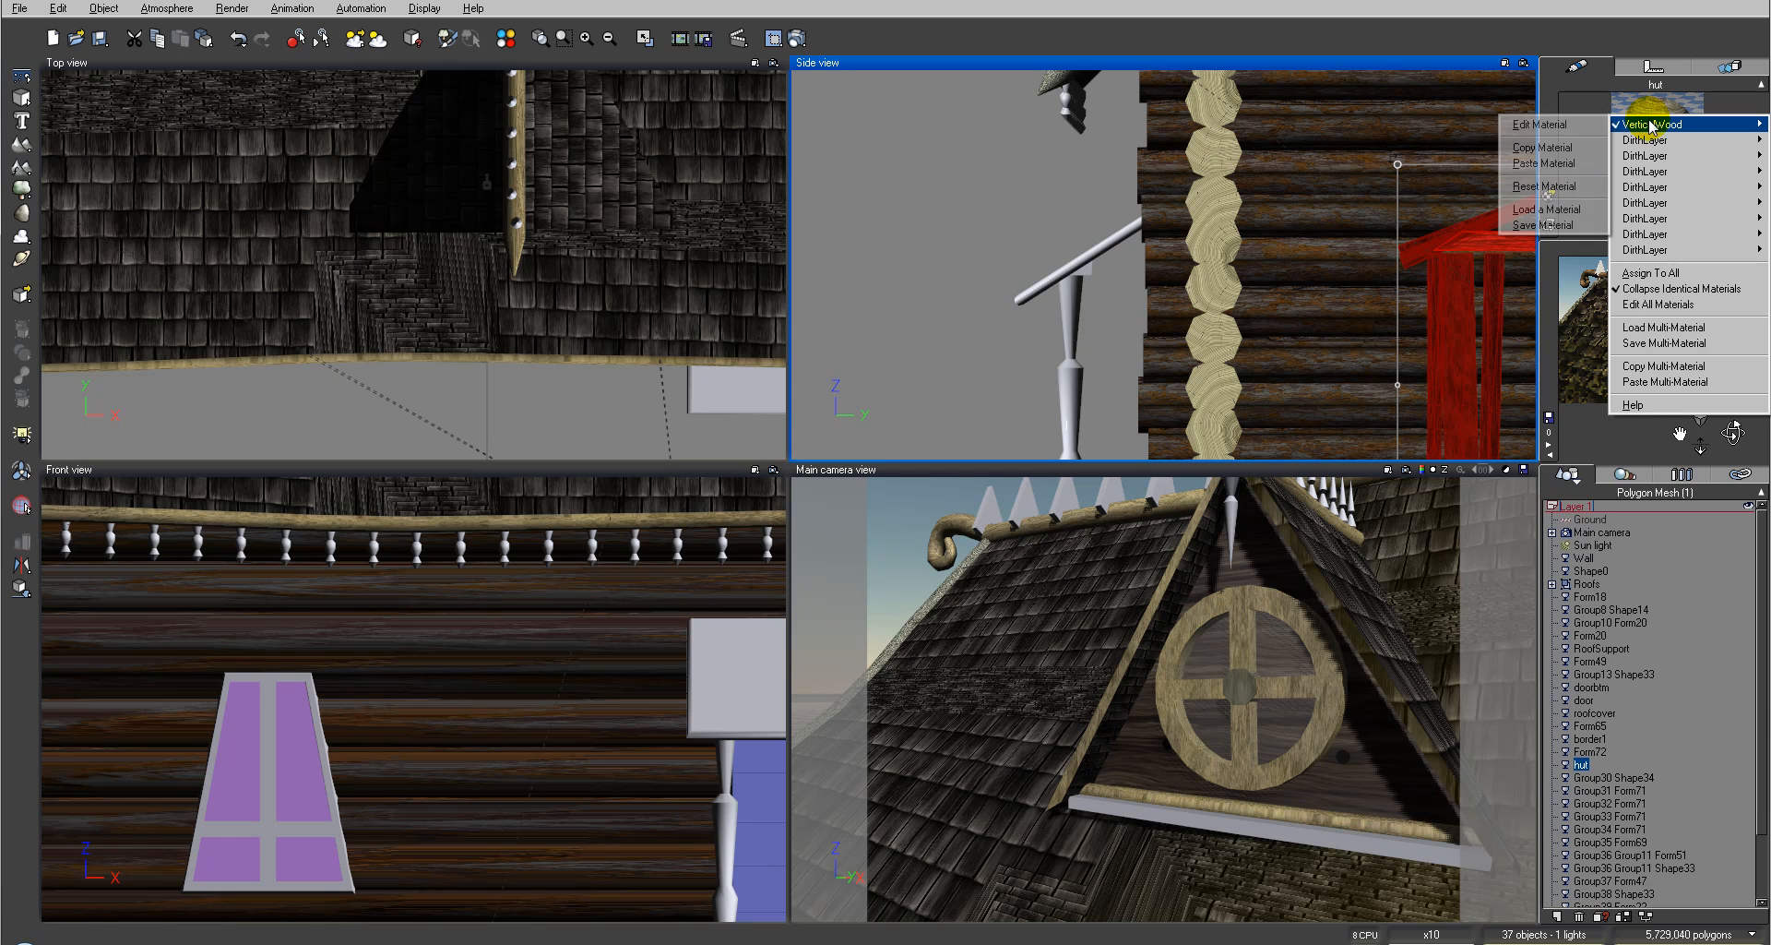
{"action": "left_click", "coordinate": [1591, 149]}
Step: Paste the VerticalWood material onto the window's lower sill board
{"action": "left_click", "coordinate": [1213, 818]}
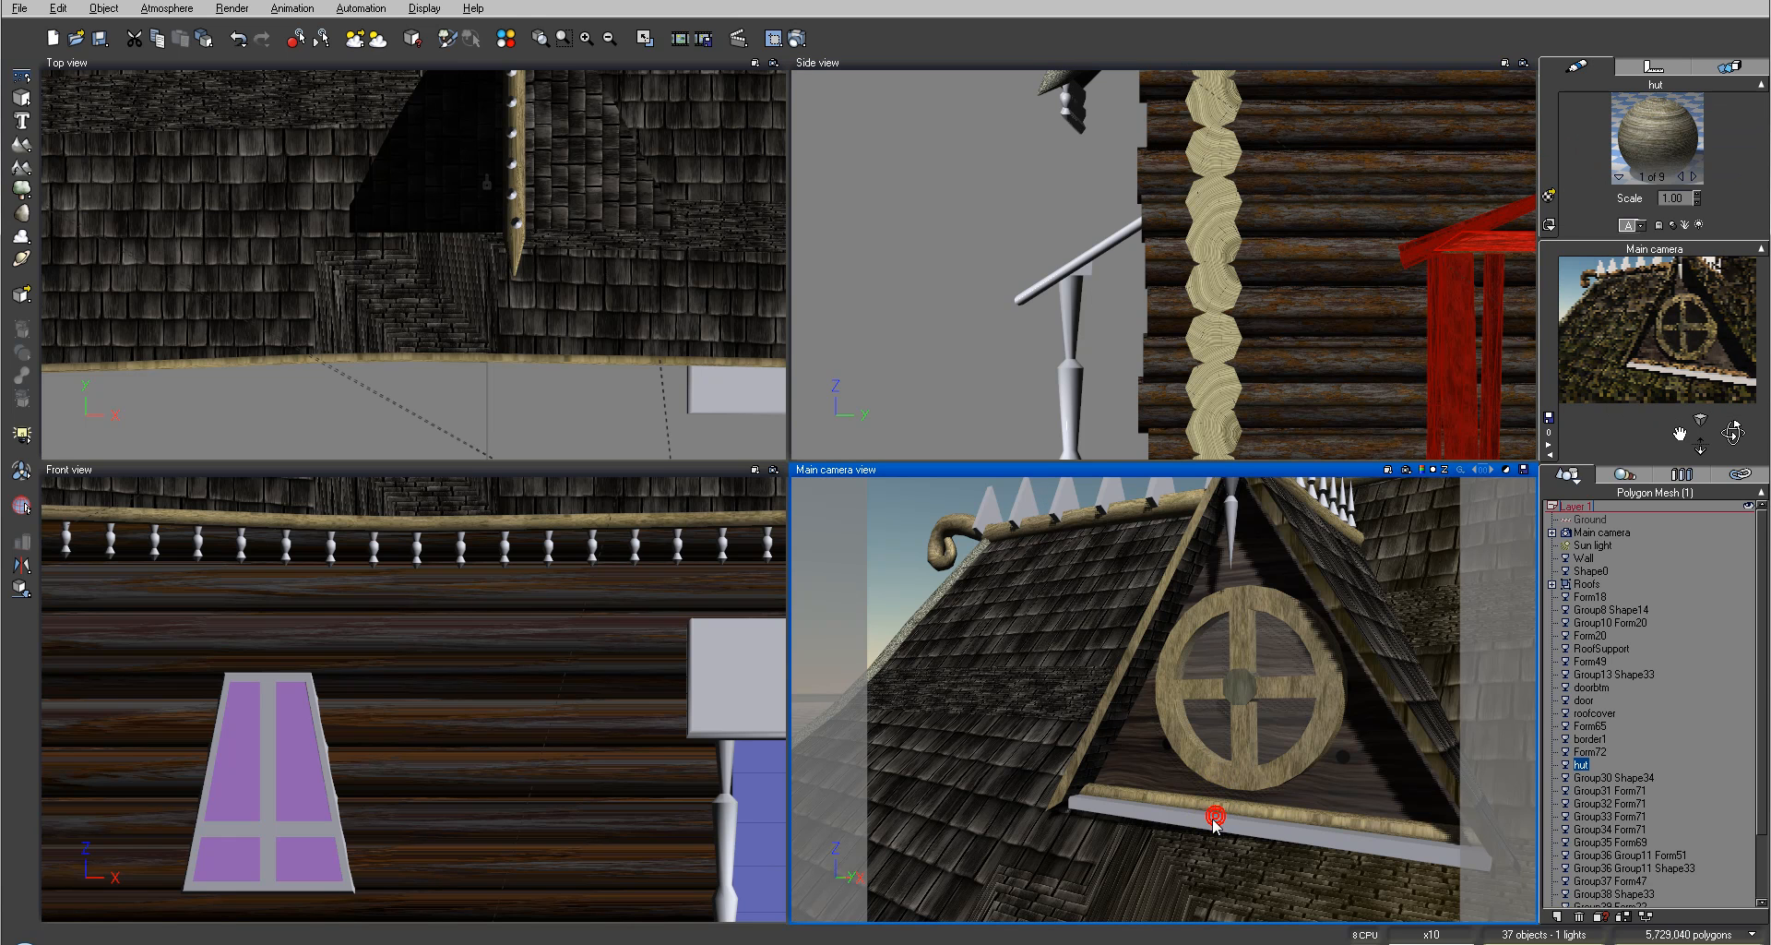
{"action": "right_click", "coordinate": [1672, 137]}
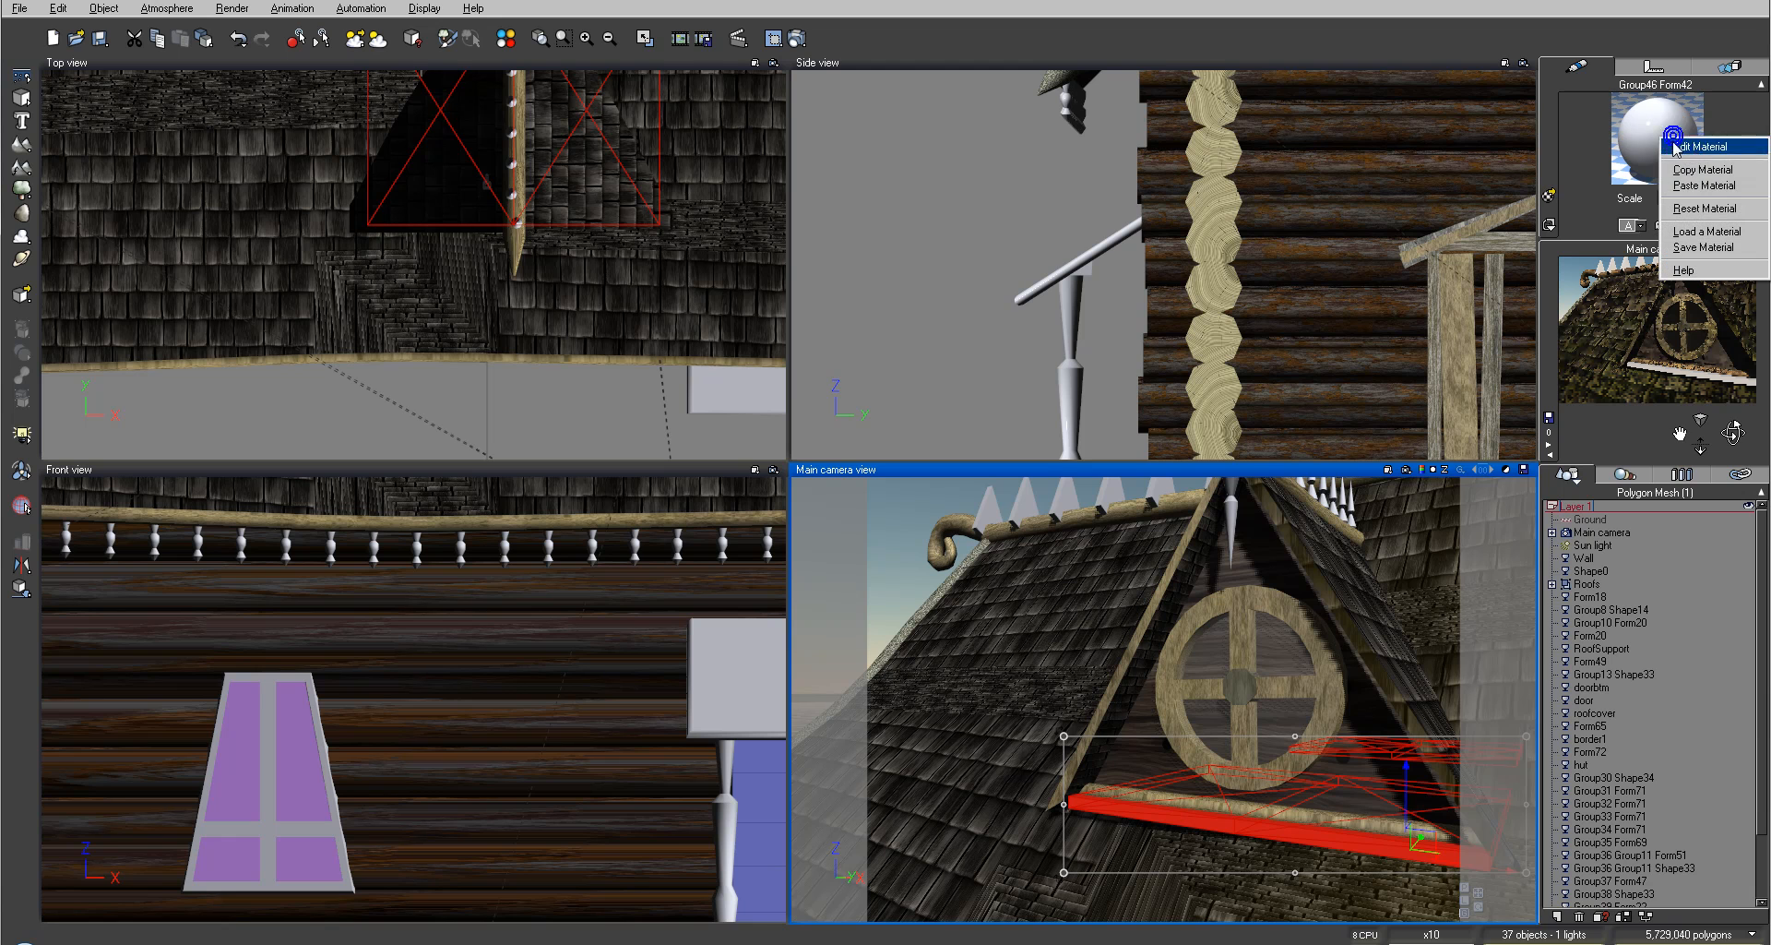
{"action": "left_click", "coordinate": [1706, 185]}
{"action": "left_click", "coordinate": [920, 230]}
Step: Select the porch handrail and paste the VerticalWood material onto it
{"action": "left_click", "coordinate": [1093, 264]}
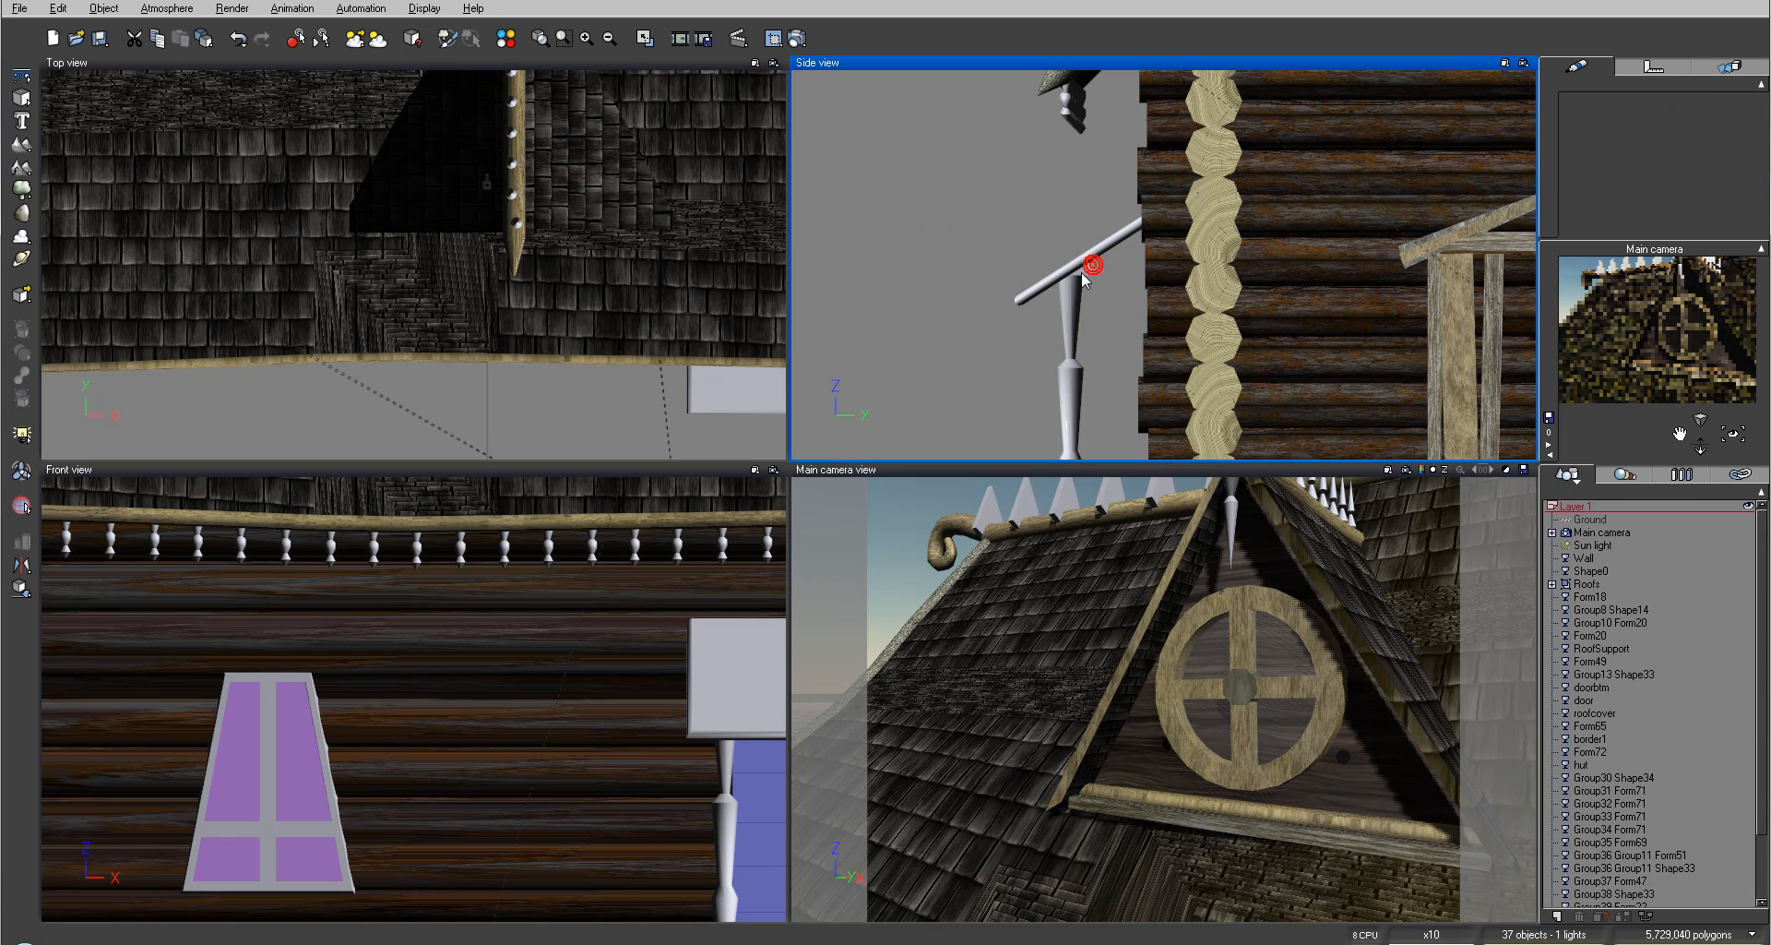
{"action": "right_click", "coordinate": [1668, 159]}
{"action": "left_click", "coordinate": [1702, 208]}
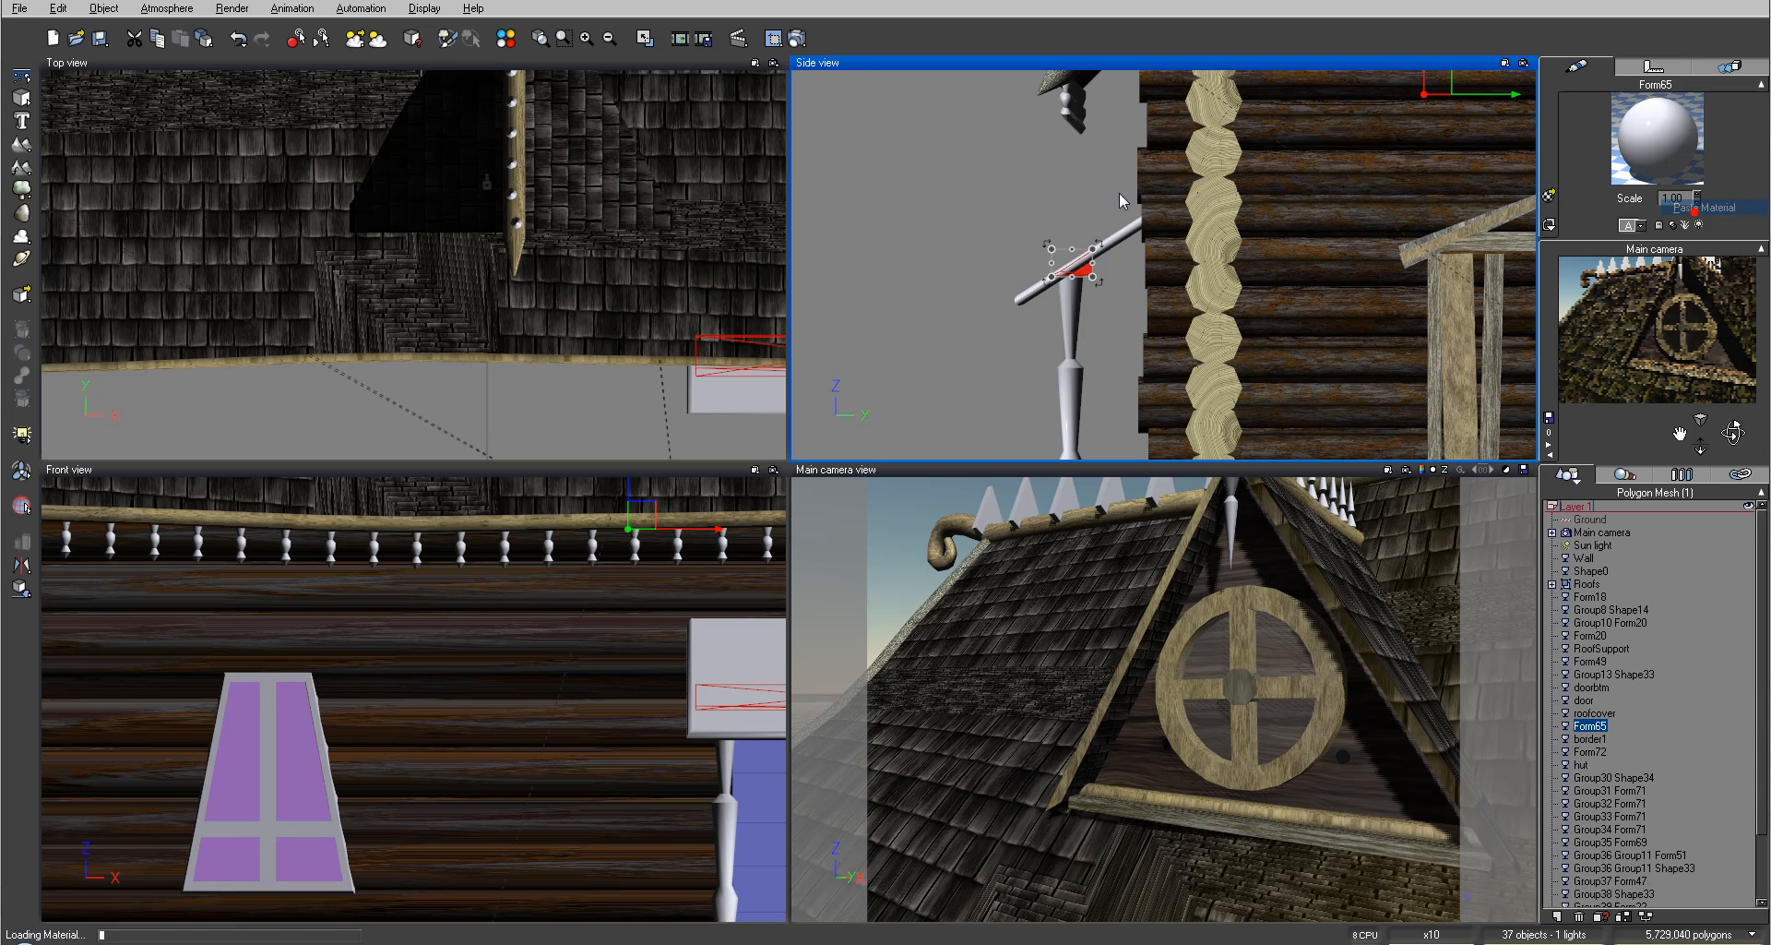
{"action": "left_click", "coordinate": [935, 200]}
Step: Render the camera view again to check the dormer, then close the render display
{"action": "scroll", "coordinate": [962, 266], "scroll_direction": "down", "scroll_amount": 6}
{"action": "scroll", "coordinate": [962, 267], "scroll_direction": "up", "scroll_amount": 5}
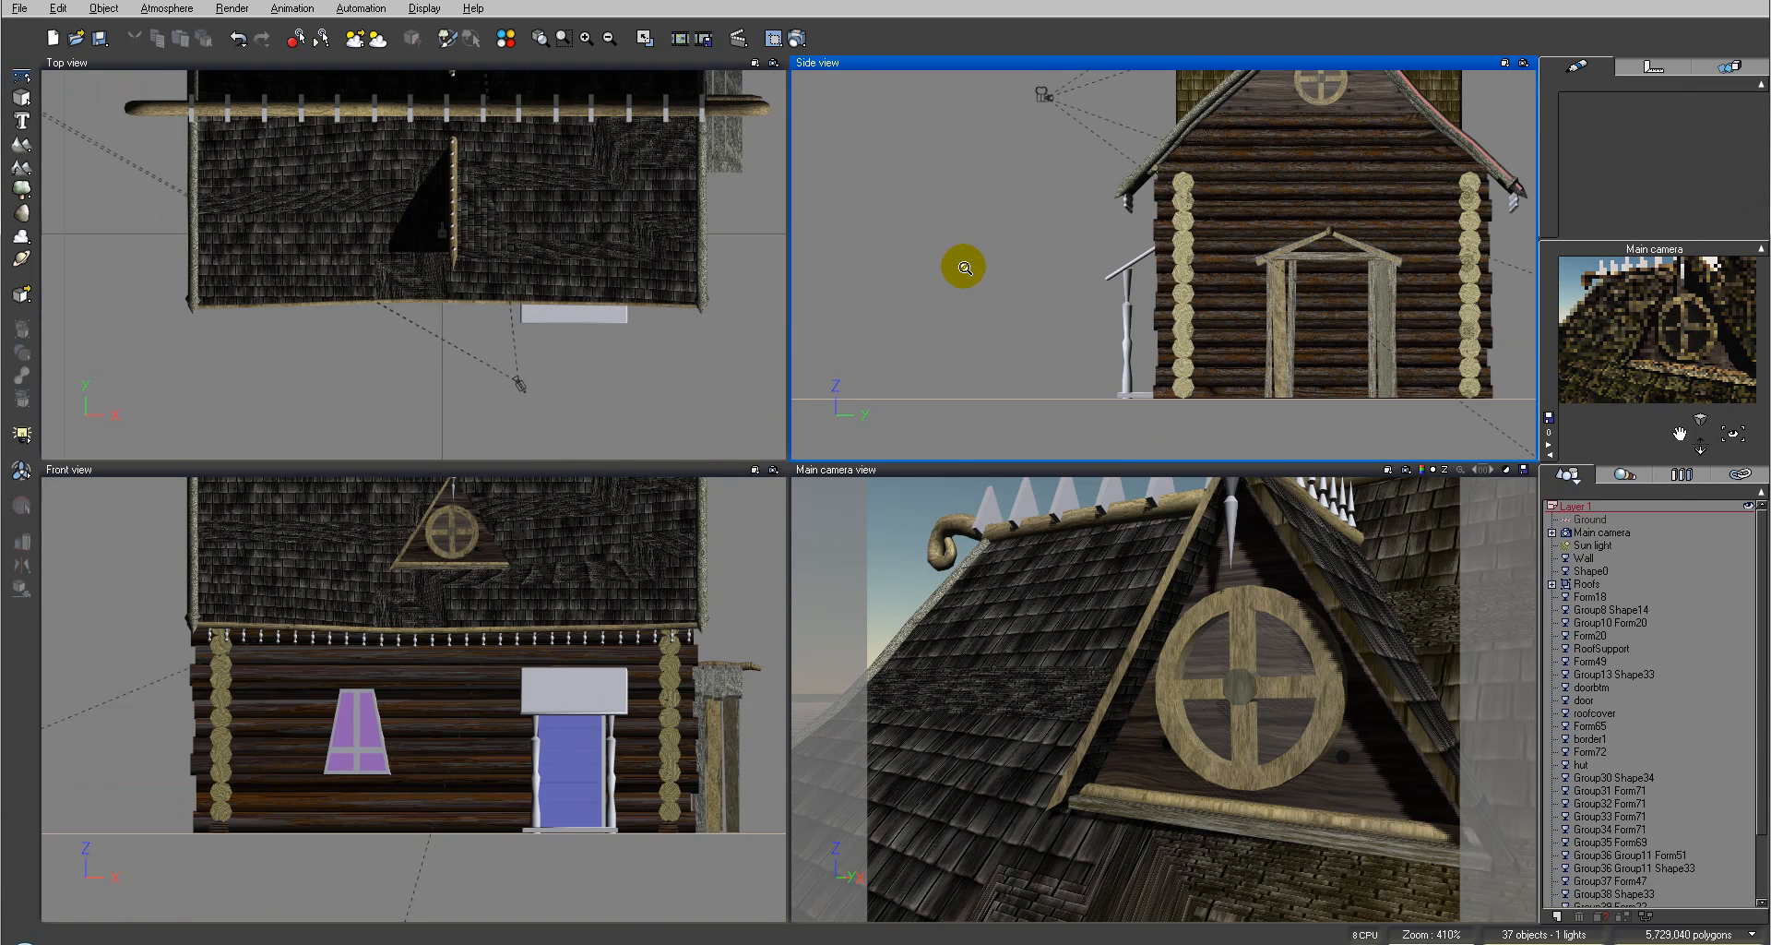
{"action": "right_click_drag", "start_coordinate": [1020, 342], "coordinate": [1049, 343]}
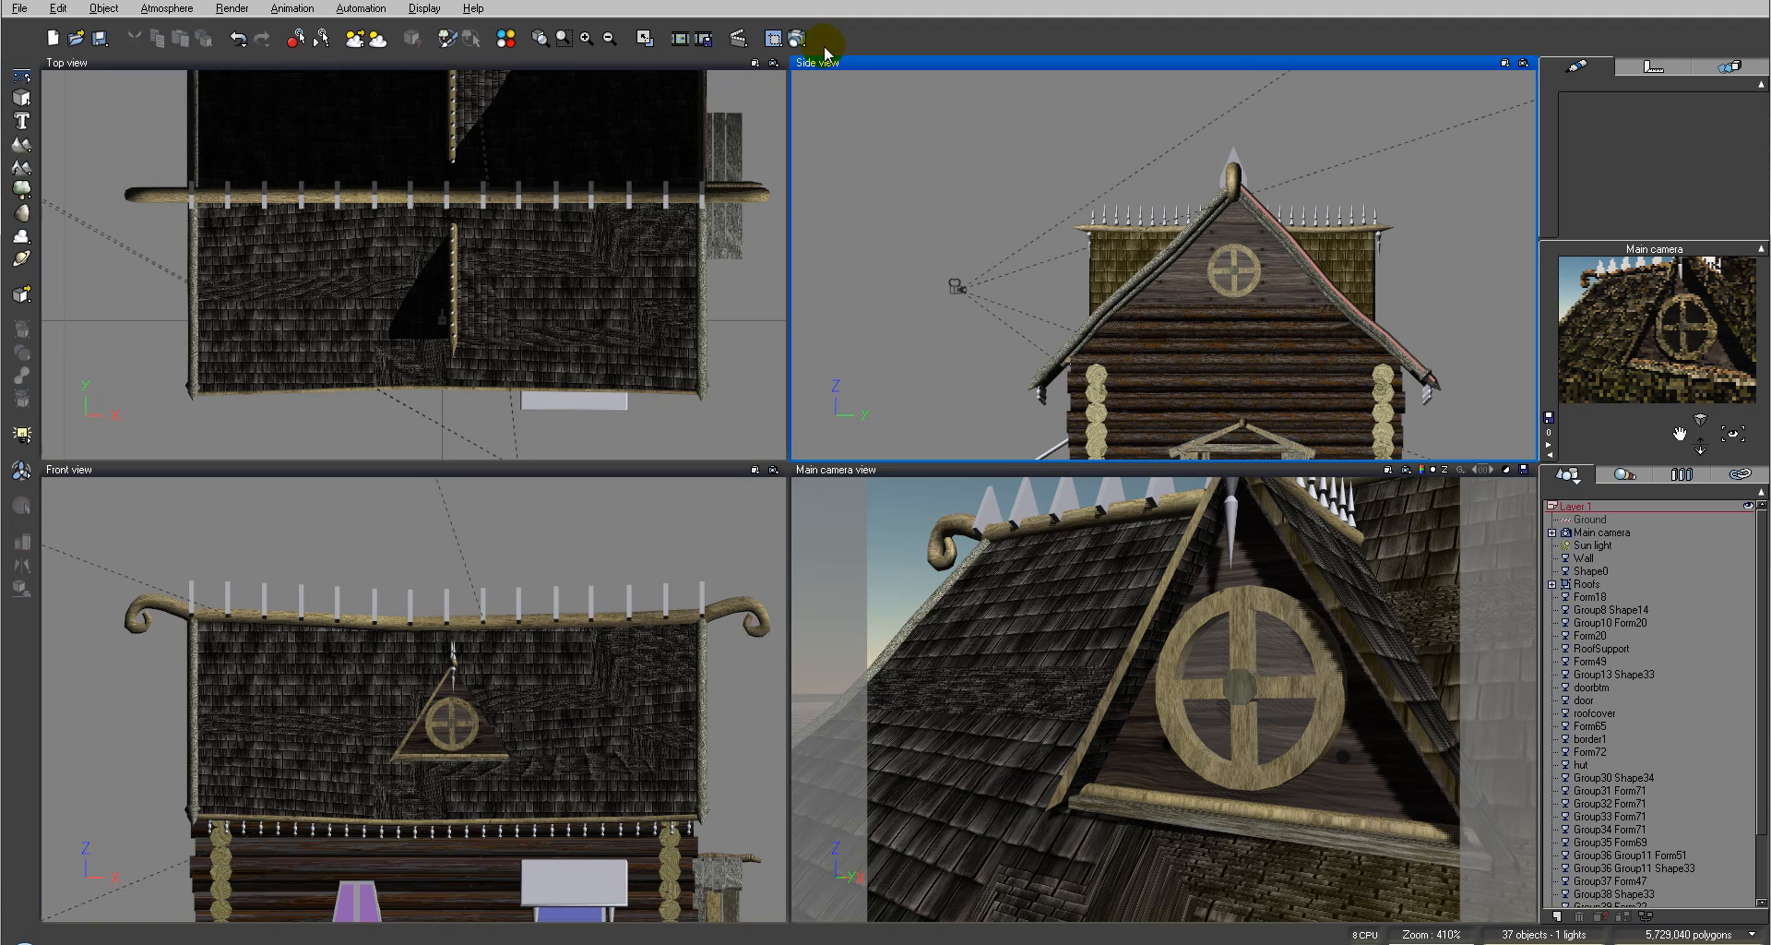
{"action": "left_click", "coordinate": [793, 40]}
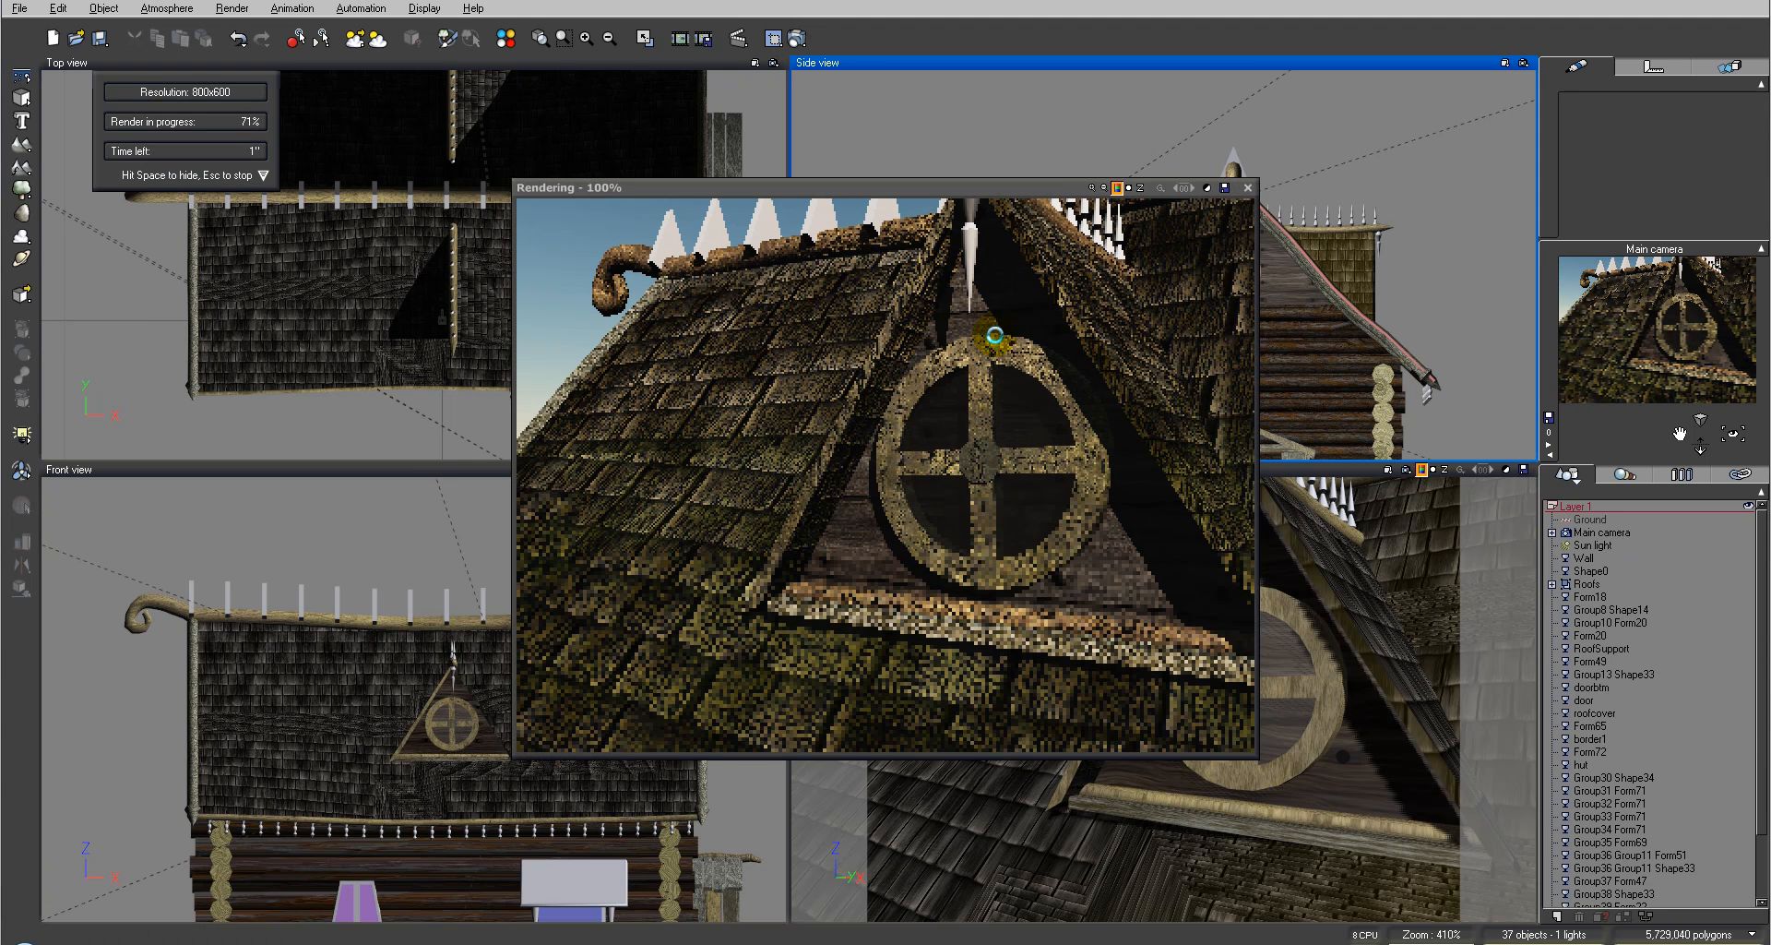
{"action": "key", "text": "Escape"}
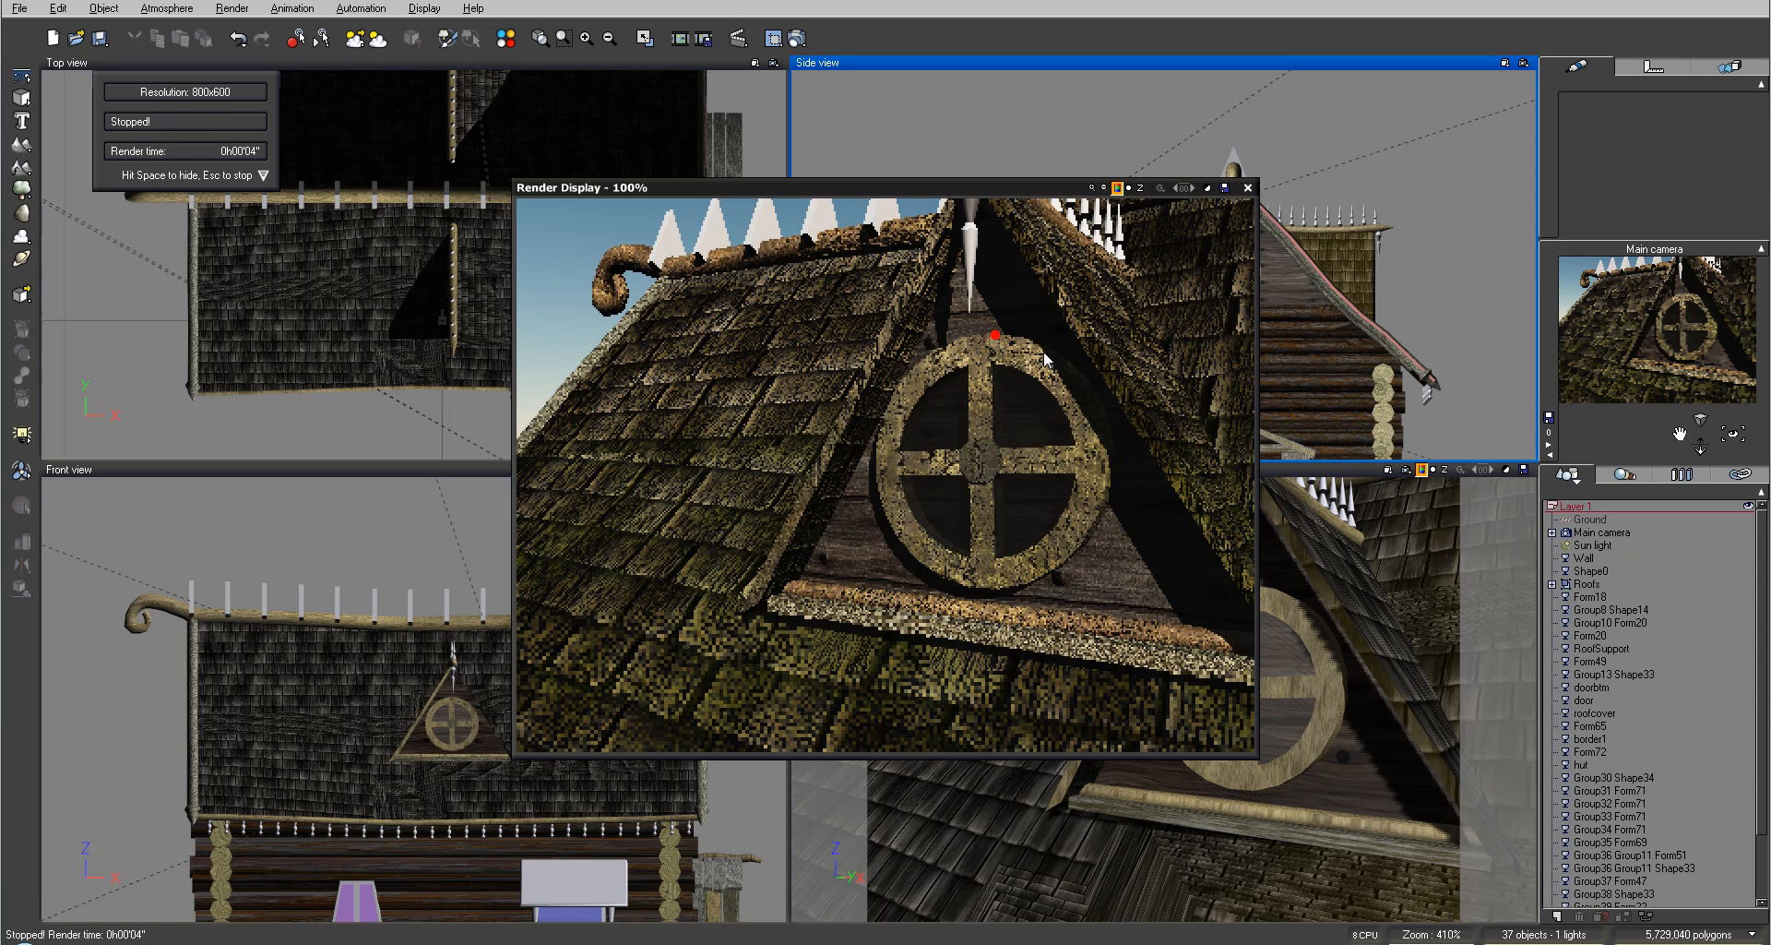
{"action": "left_click", "coordinate": [1249, 188]}
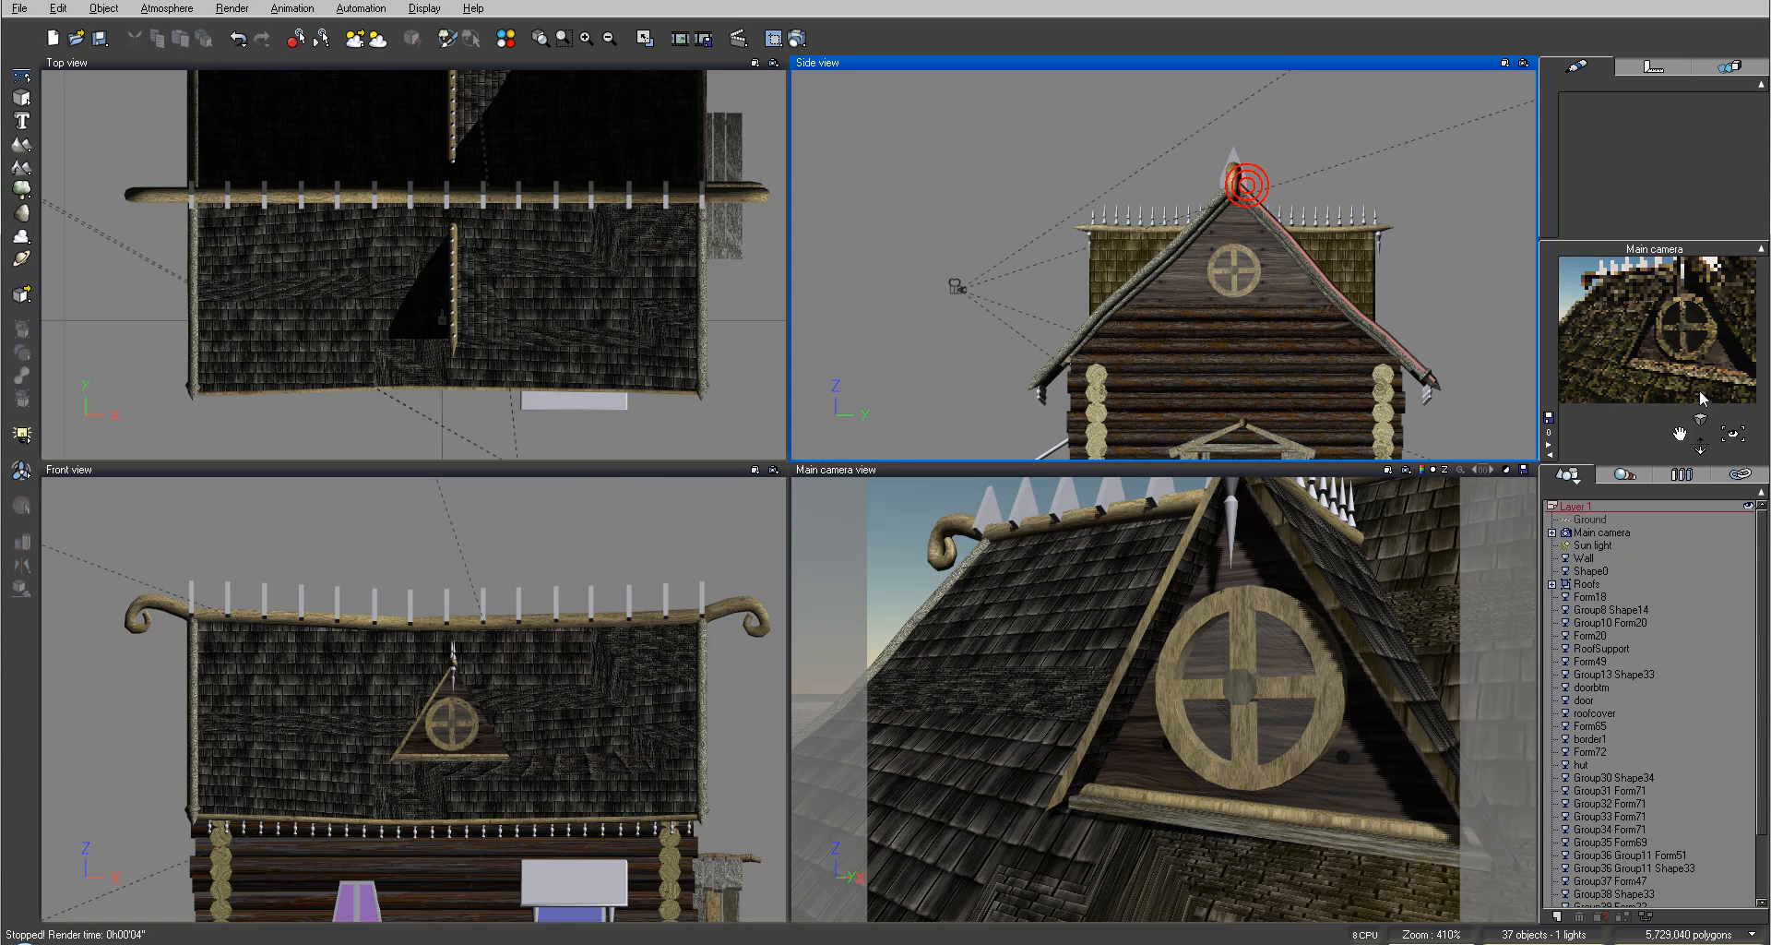
Step: Move the main camera back to frame the whole house and render the view
{"action": "left_click", "coordinate": [1603, 533]}
{"action": "scroll", "coordinate": [1236, 221], "scroll_direction": "down", "scroll_amount": 4}
{"action": "left_click_drag", "start_coordinate": [1173, 253], "coordinate": [1045, 270]}
{"action": "left_click_drag", "start_coordinate": [438, 377], "coordinate": [573, 393]}
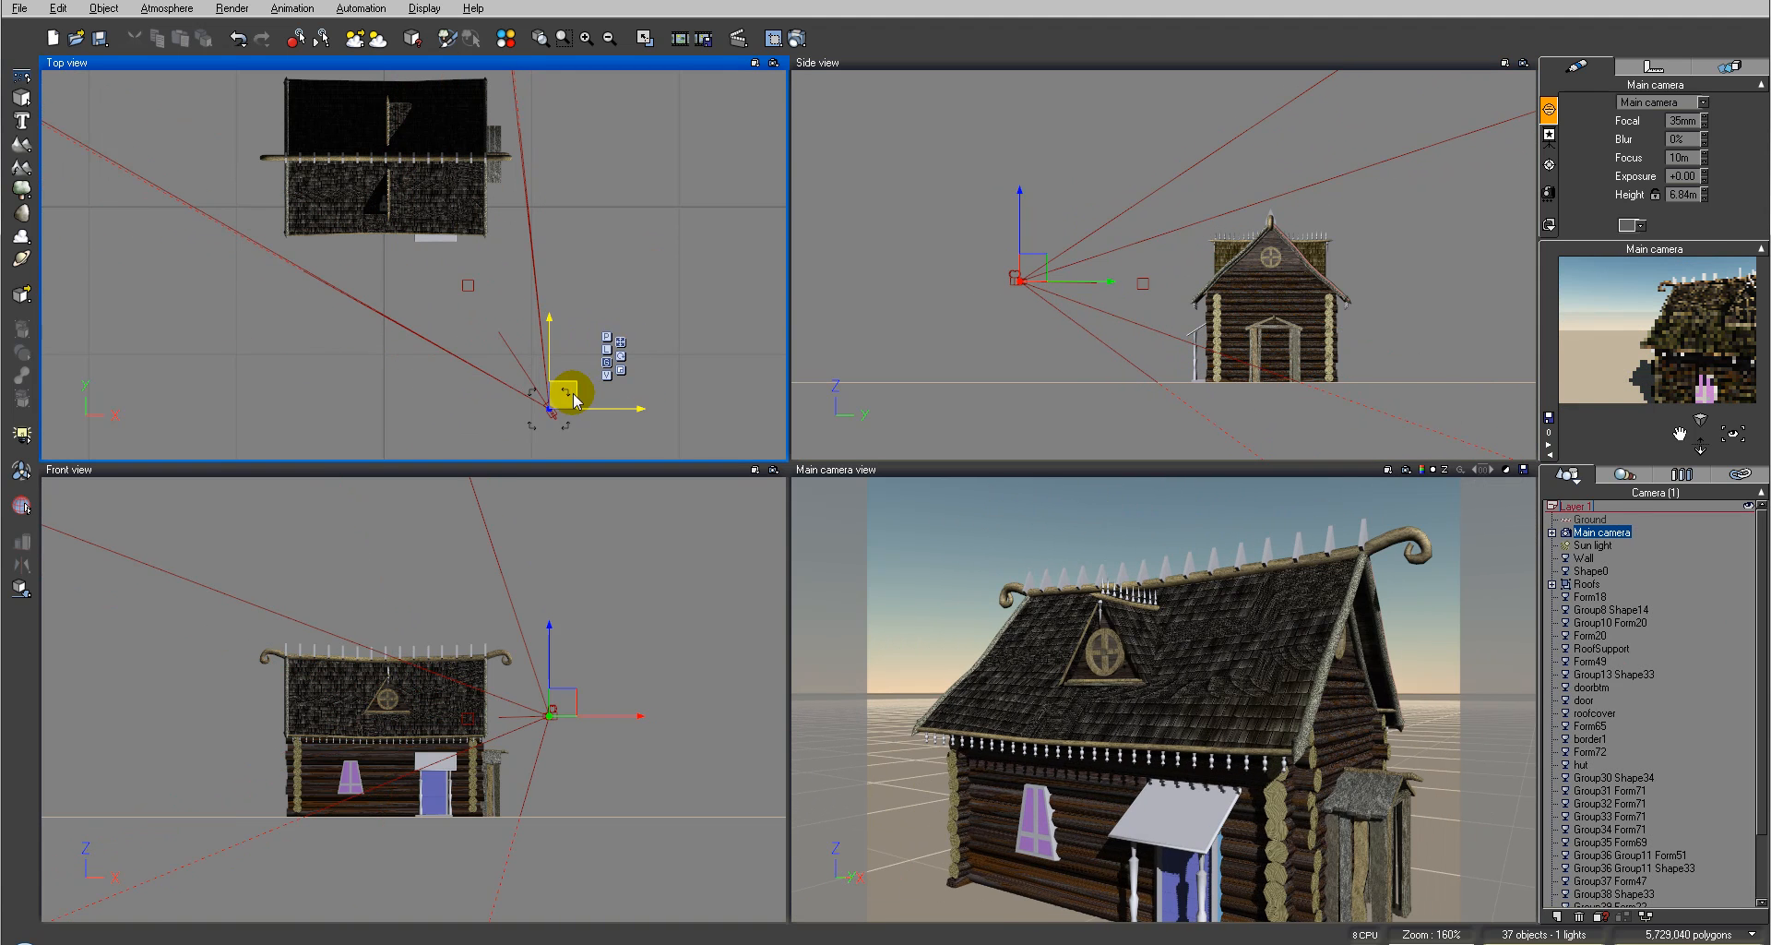
{"action": "left_click_drag", "start_coordinate": [1734, 429], "coordinate": [1733, 431]}
{"action": "left_click", "coordinate": [796, 38]}
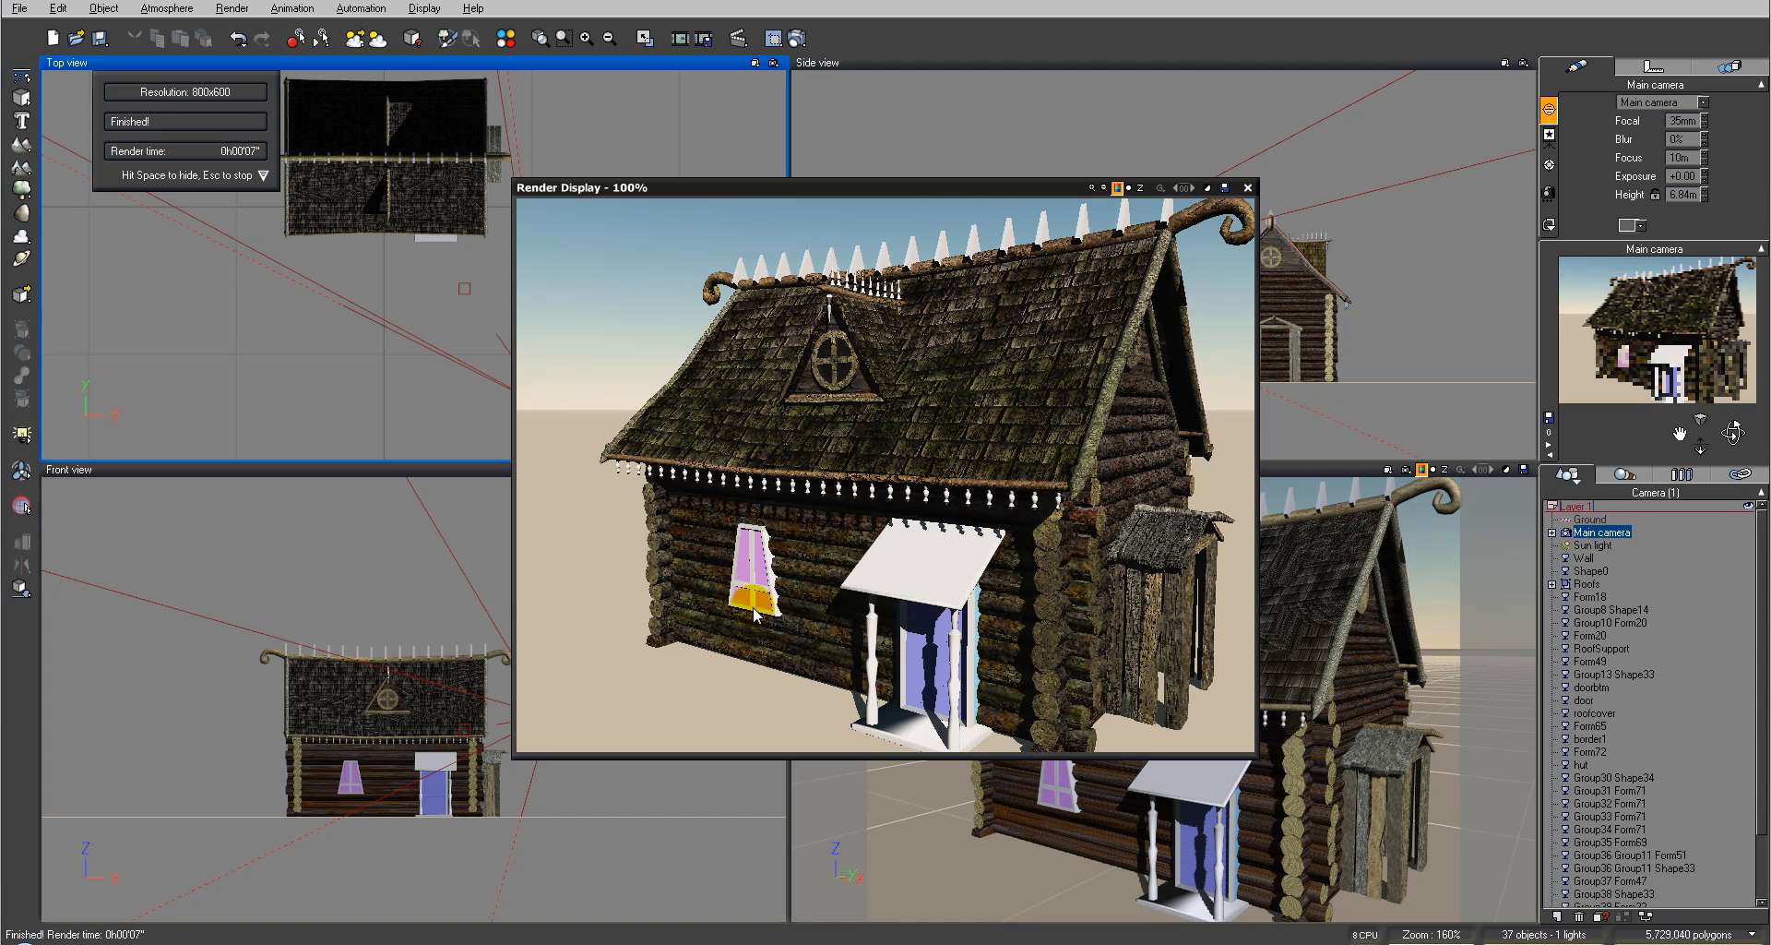
{"action": "left_click", "coordinate": [1247, 187]}
Step: Apply the VerticalWood material from the RussianModels_OldWooden collection to the finial at the gable peak
{"action": "left_click", "coordinate": [1208, 207]}
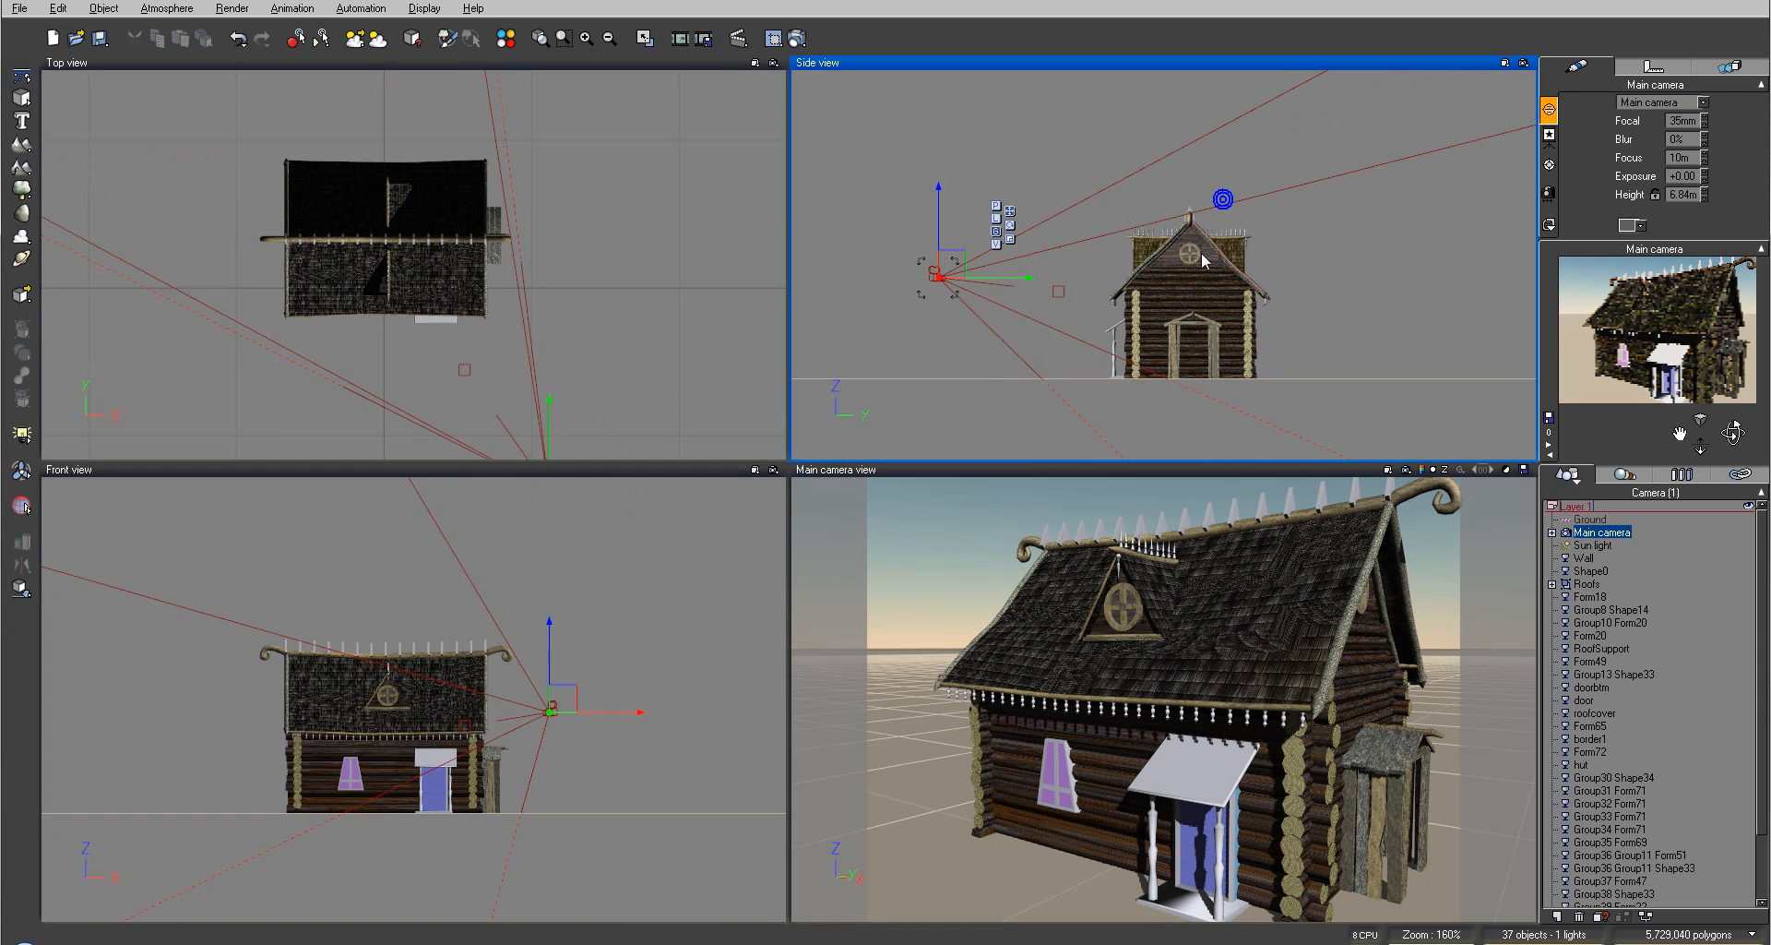
{"action": "scroll", "coordinate": [1201, 251], "scroll_direction": "up", "scroll_amount": 10}
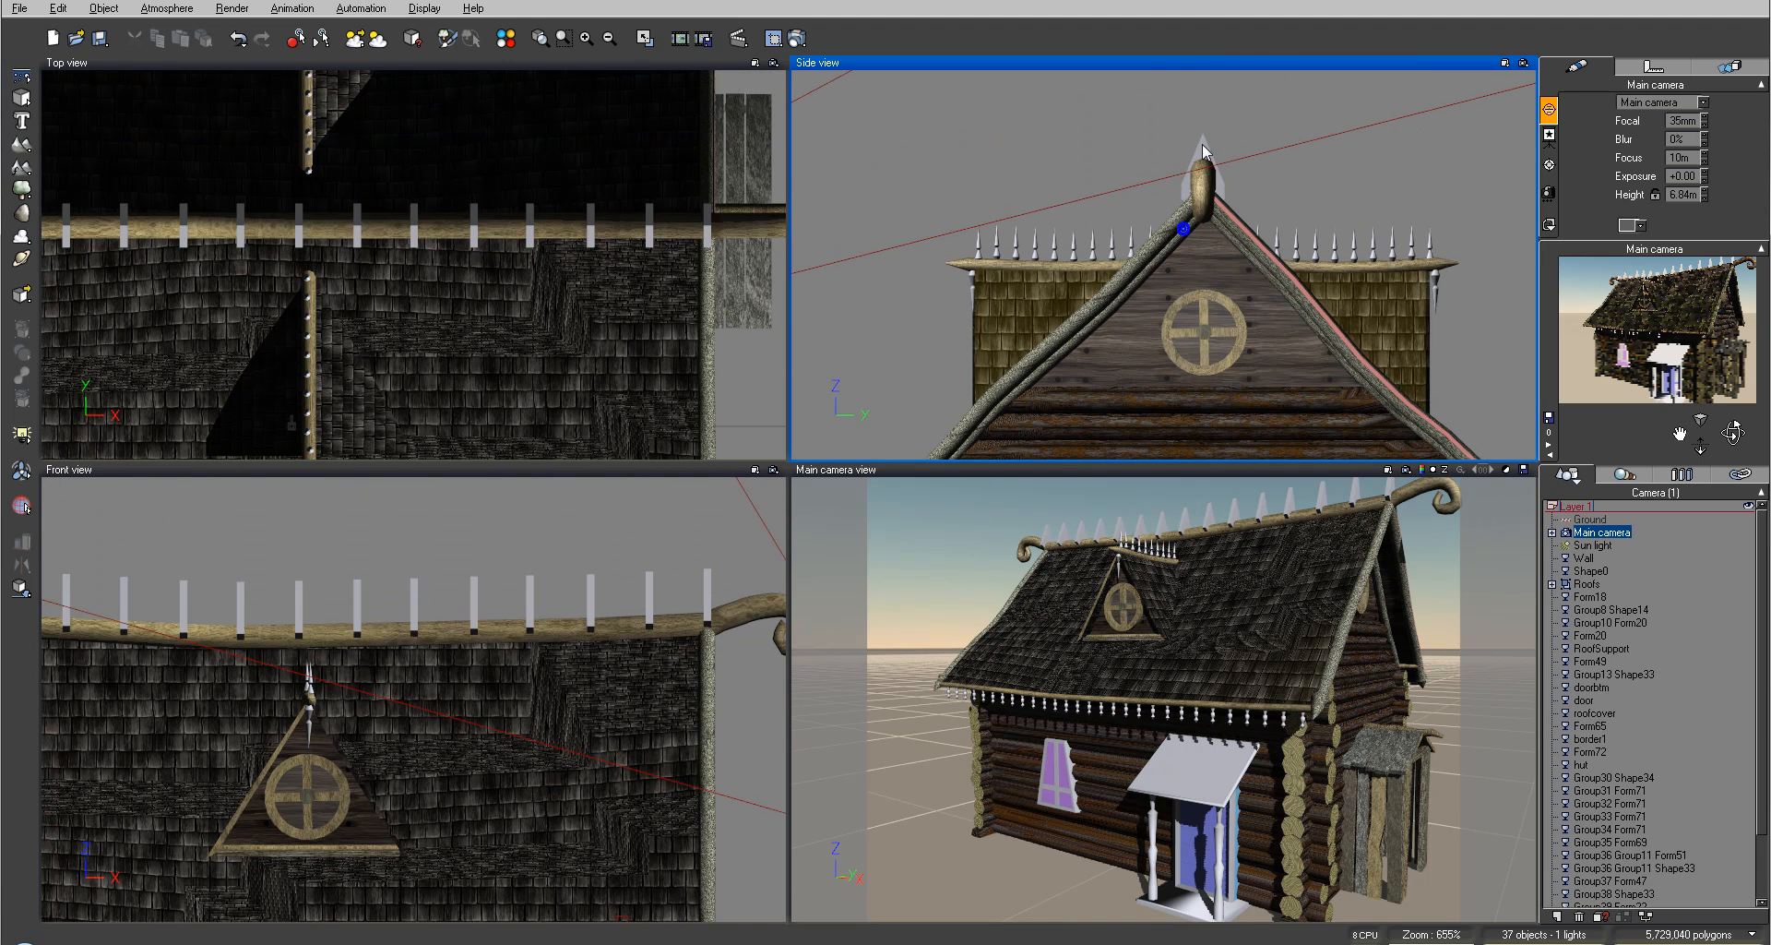
{"action": "left_click", "coordinate": [1206, 146]}
{"action": "left_click", "coordinate": [1551, 195]}
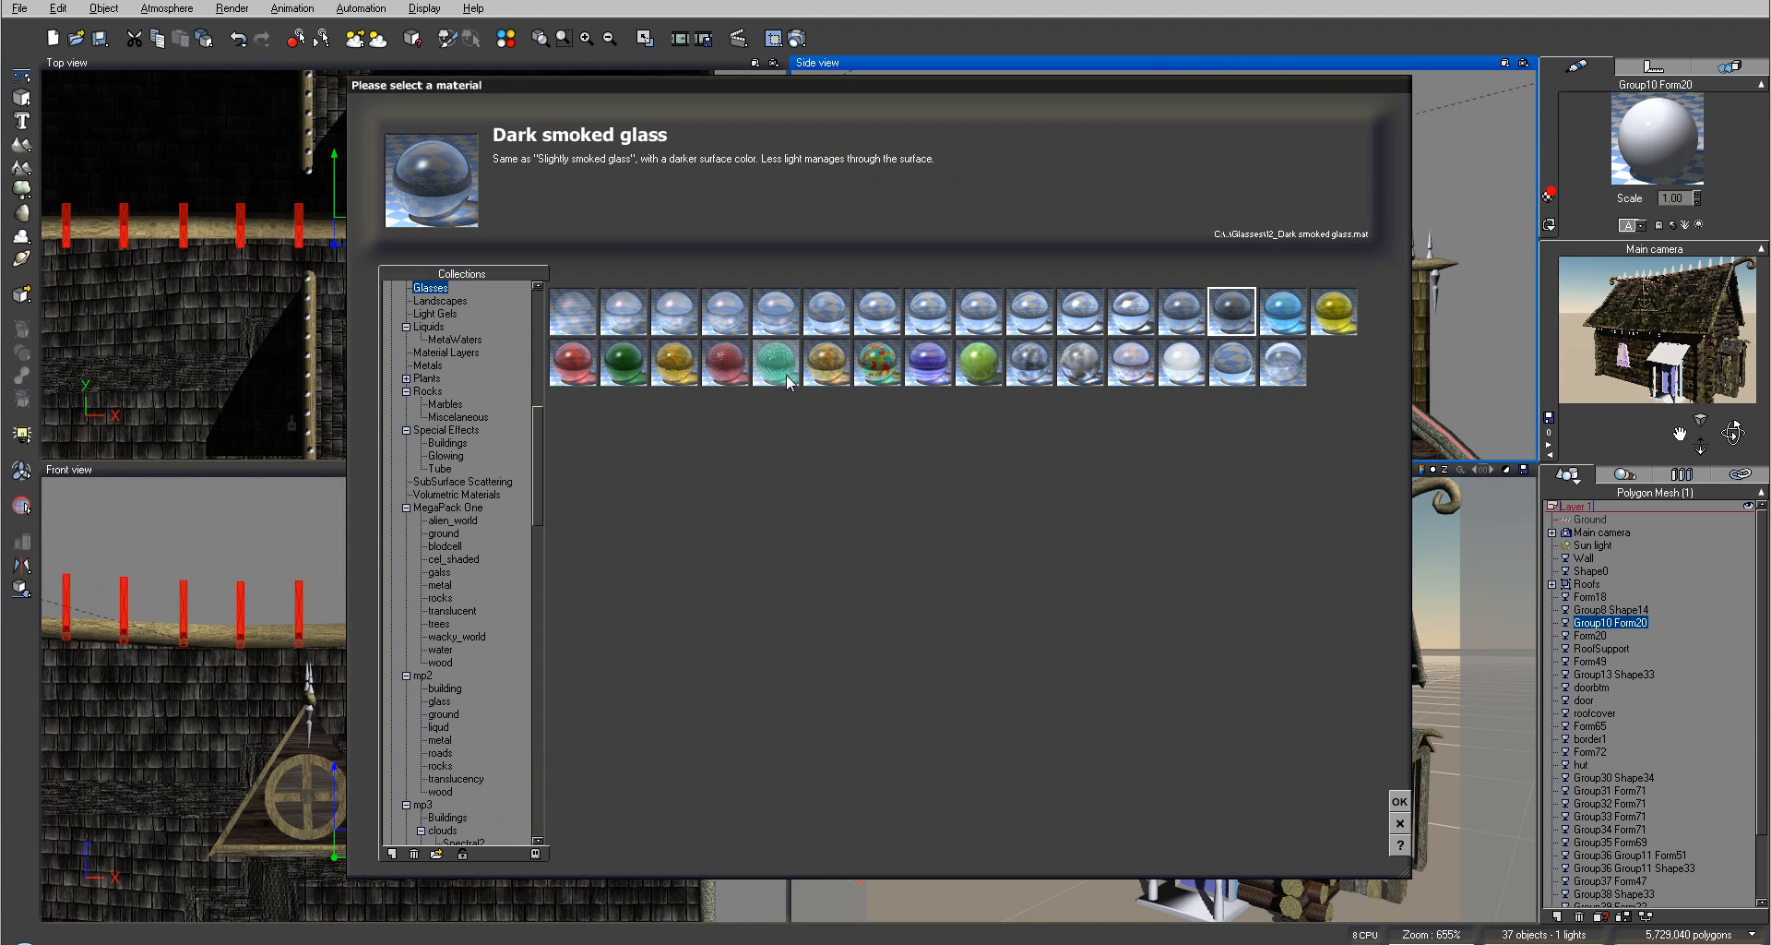
{"action": "left_click", "coordinate": [436, 853]}
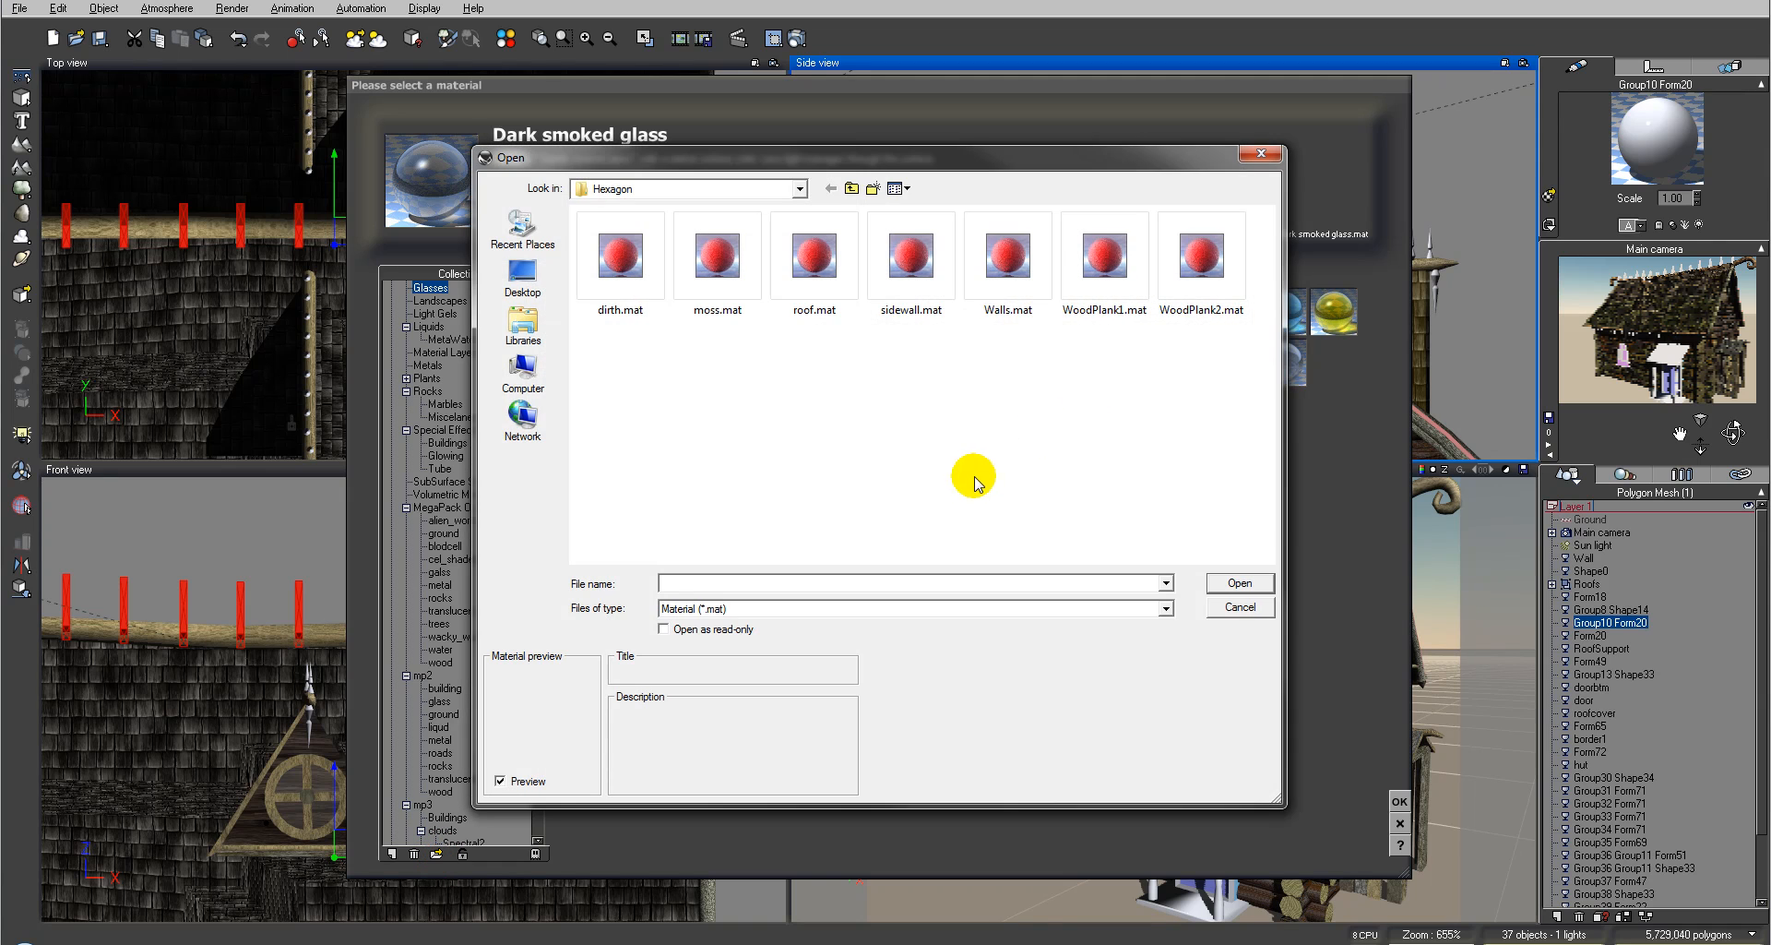
{"action": "left_click", "coordinate": [1241, 607]}
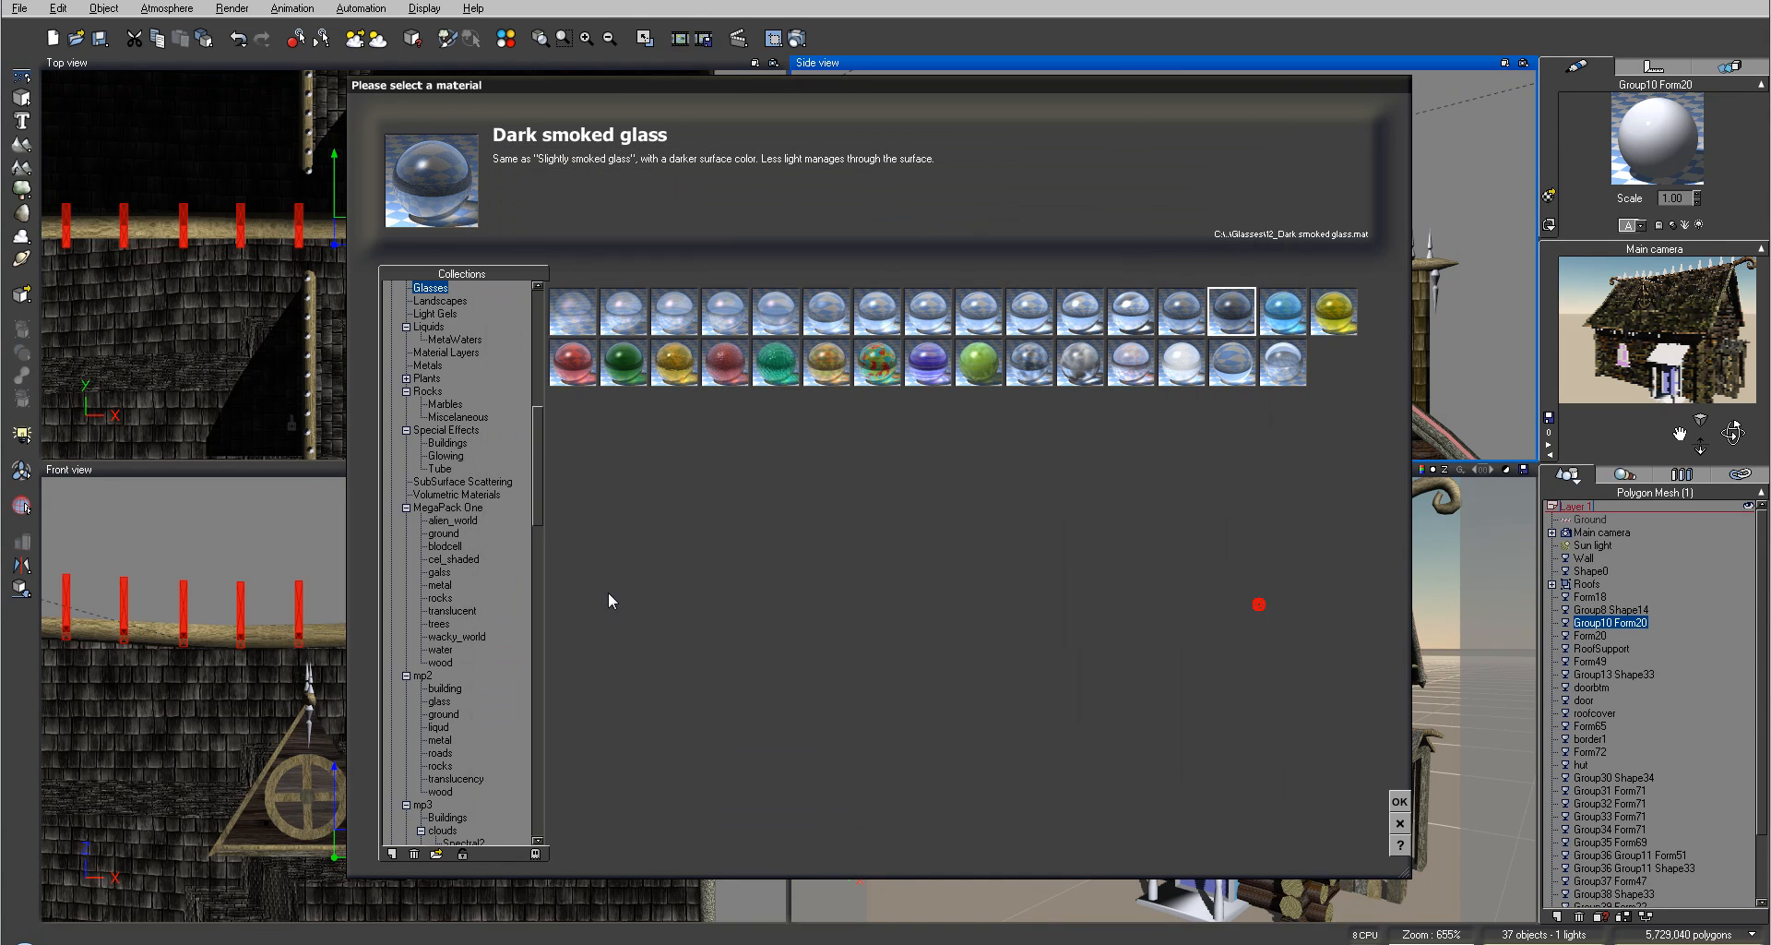
{"action": "left_click_drag", "start_coordinate": [540, 436], "coordinate": [543, 733]}
{"action": "left_click", "coordinate": [496, 818]}
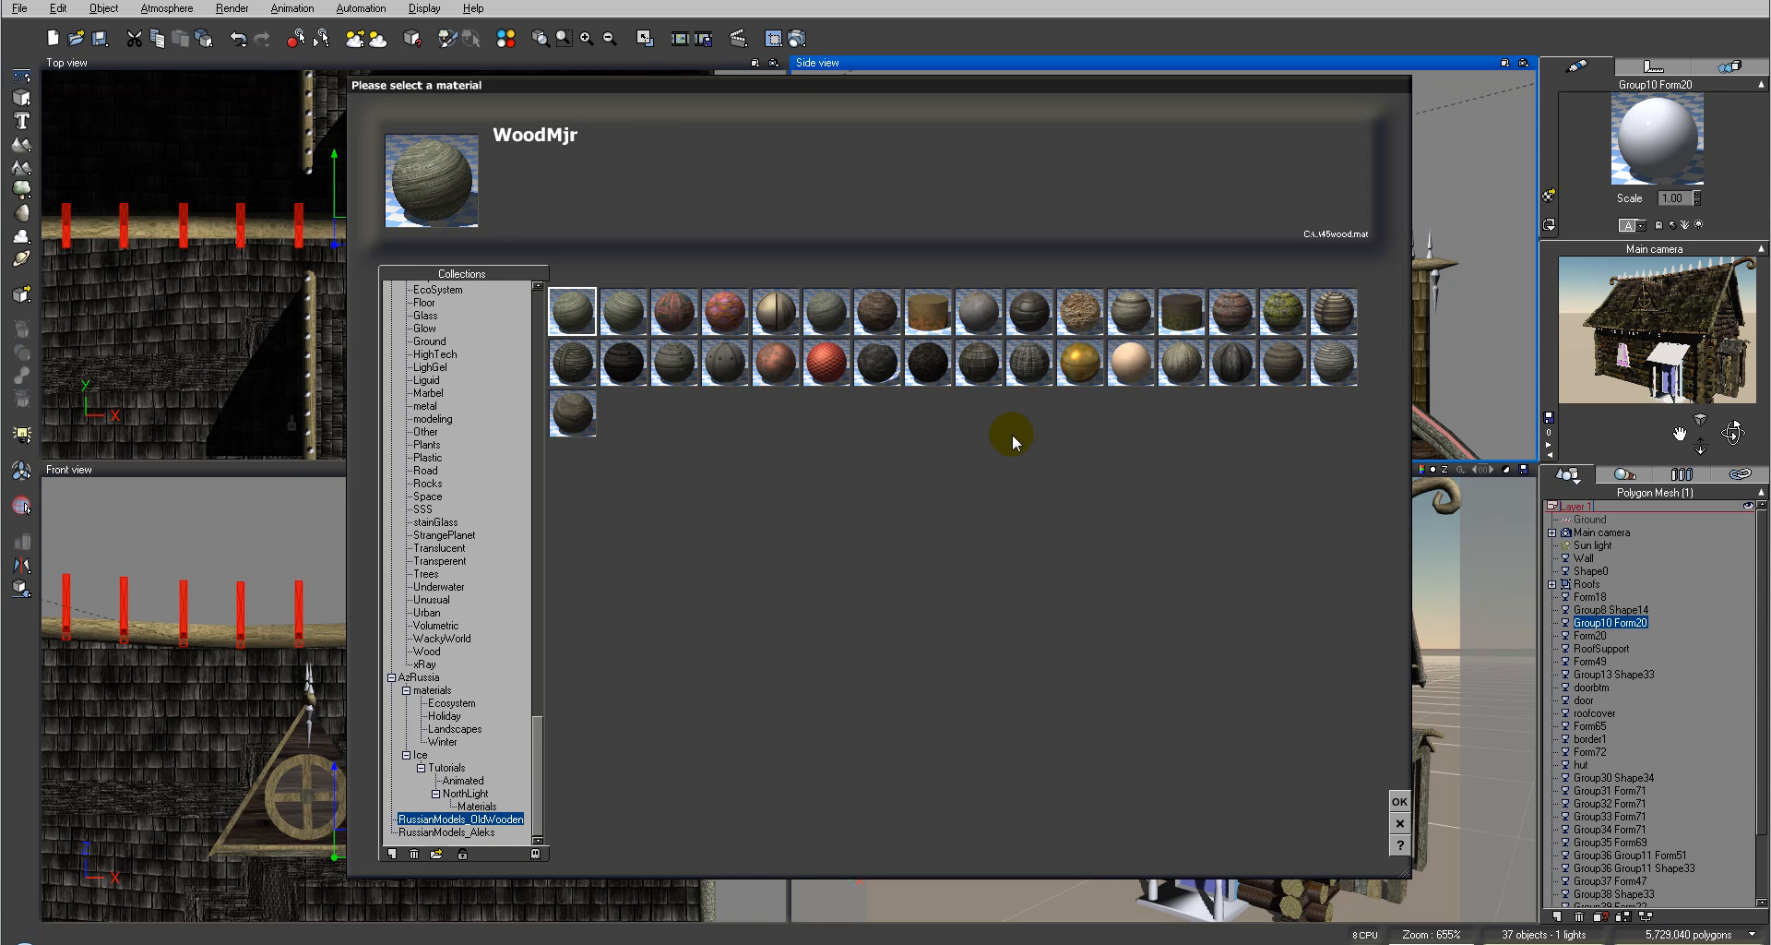
{"action": "left_click", "coordinate": [1181, 362]}
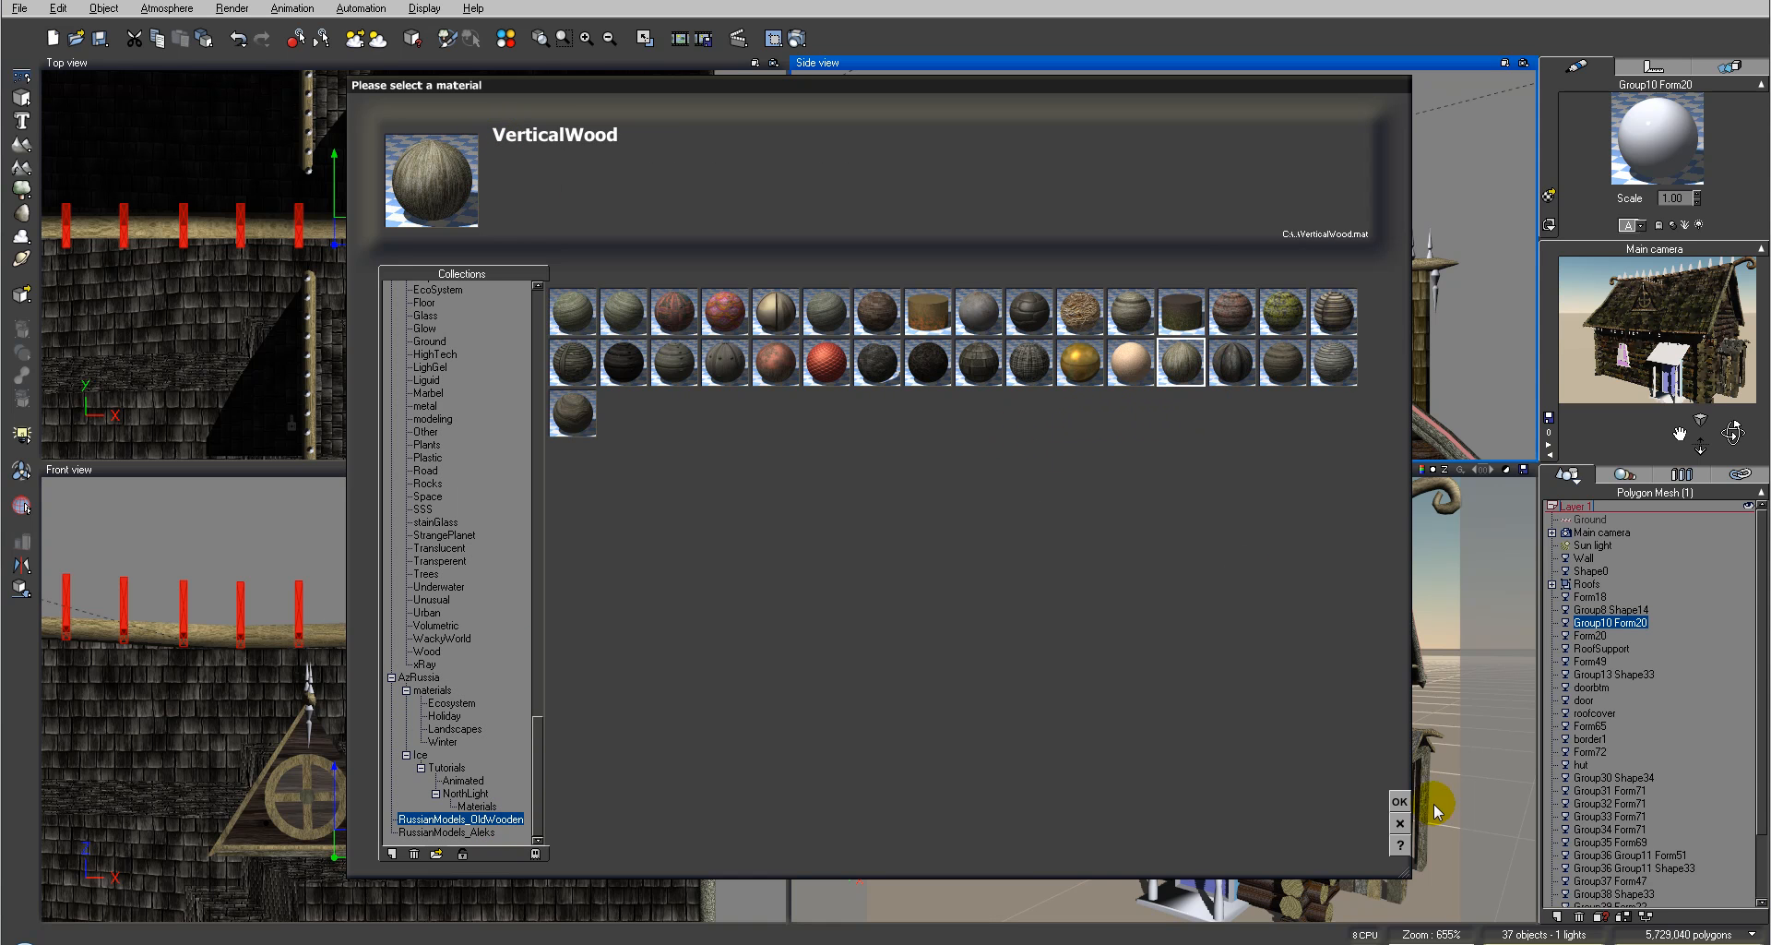
{"action": "left_click", "coordinate": [1398, 806]}
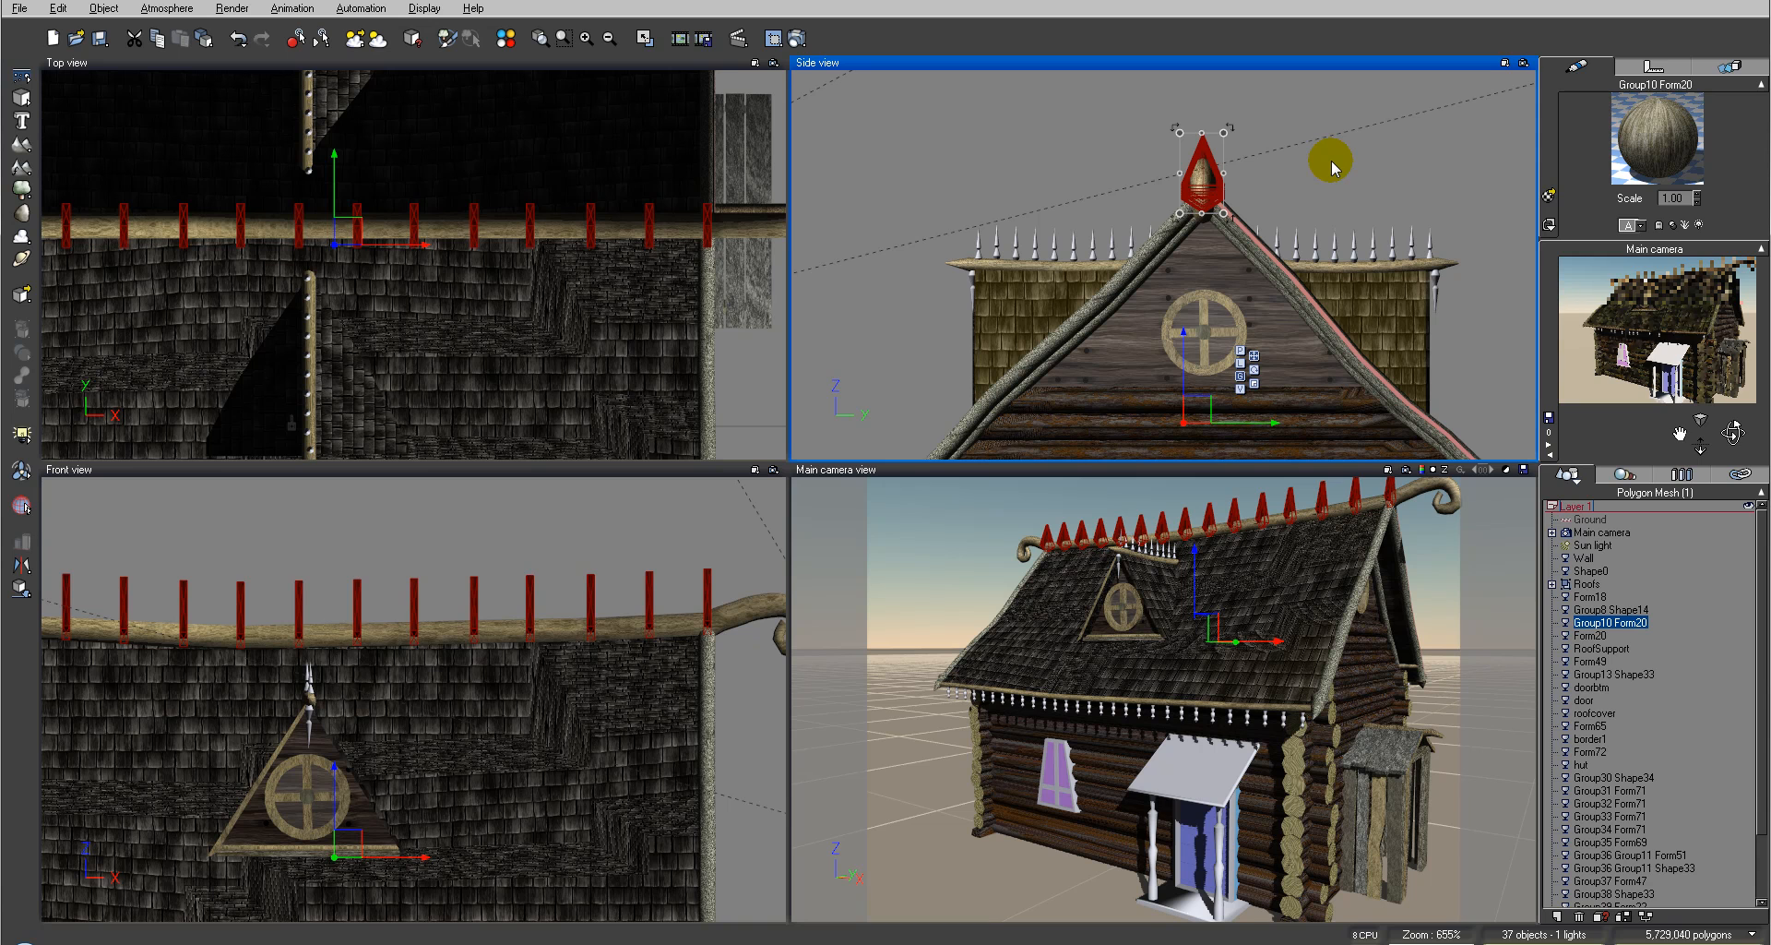
Step: Copy the finial's material and paste it onto the row of spikes along the roof ridge
{"action": "right_click", "coordinate": [1660, 112]}
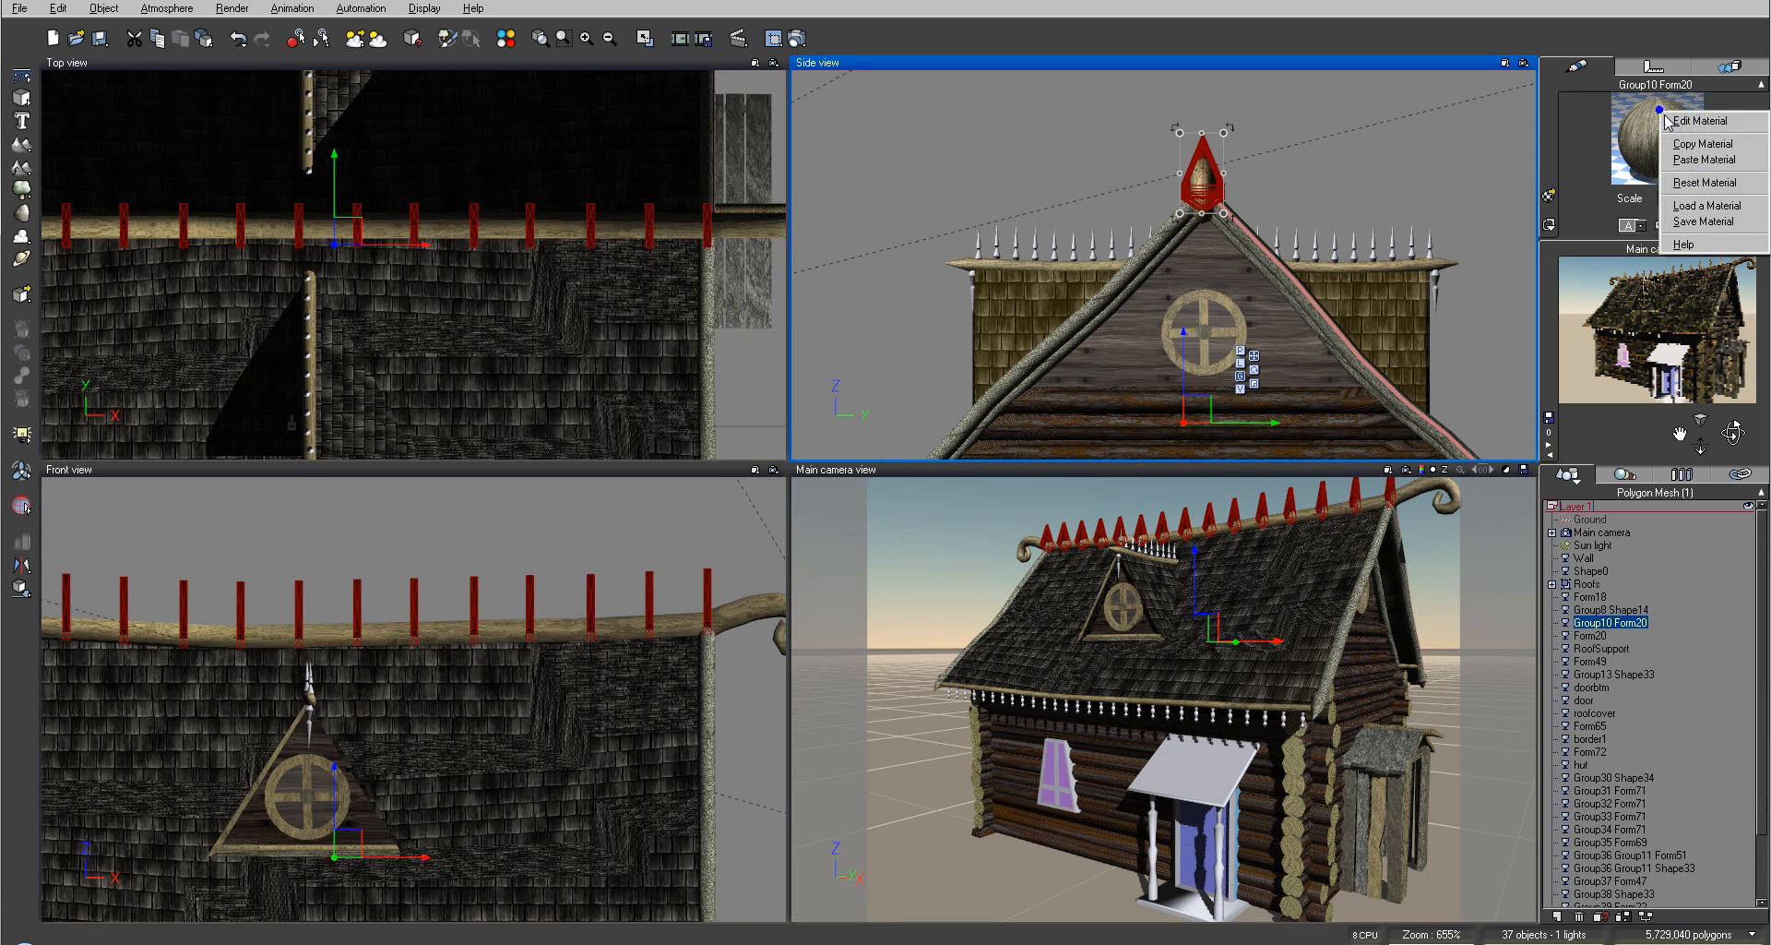
{"action": "left_click", "coordinate": [1702, 145]}
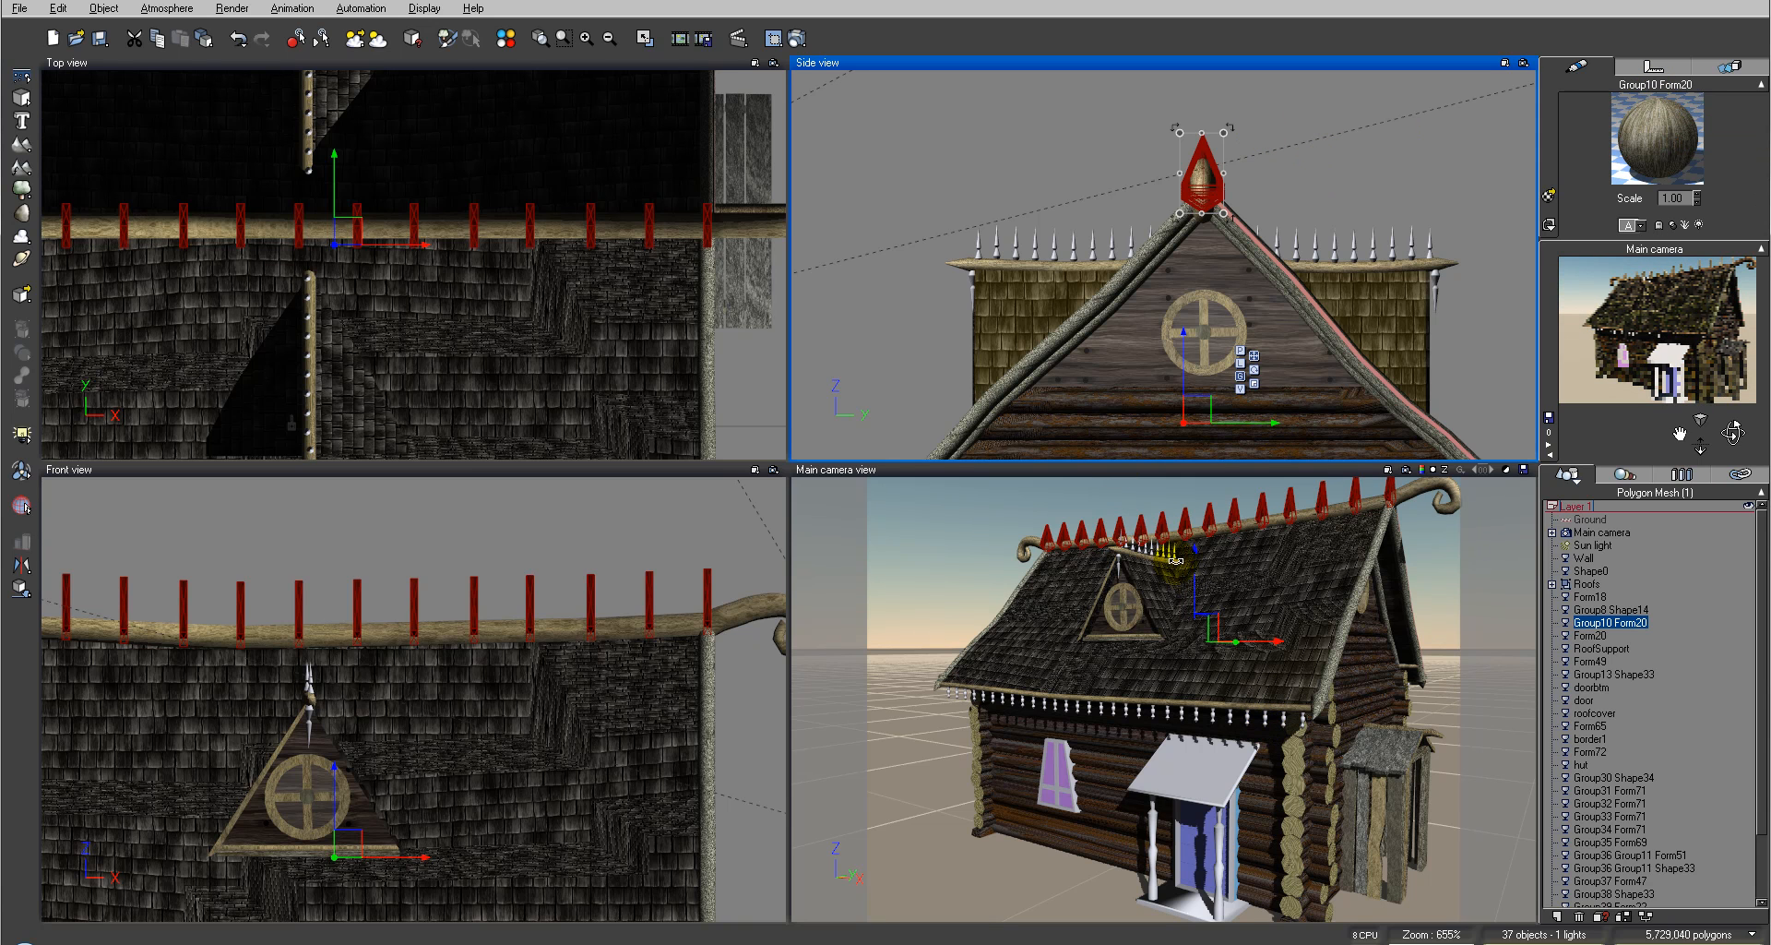
{"action": "left_click", "coordinate": [1033, 245]}
{"action": "right_click", "coordinate": [1683, 153]}
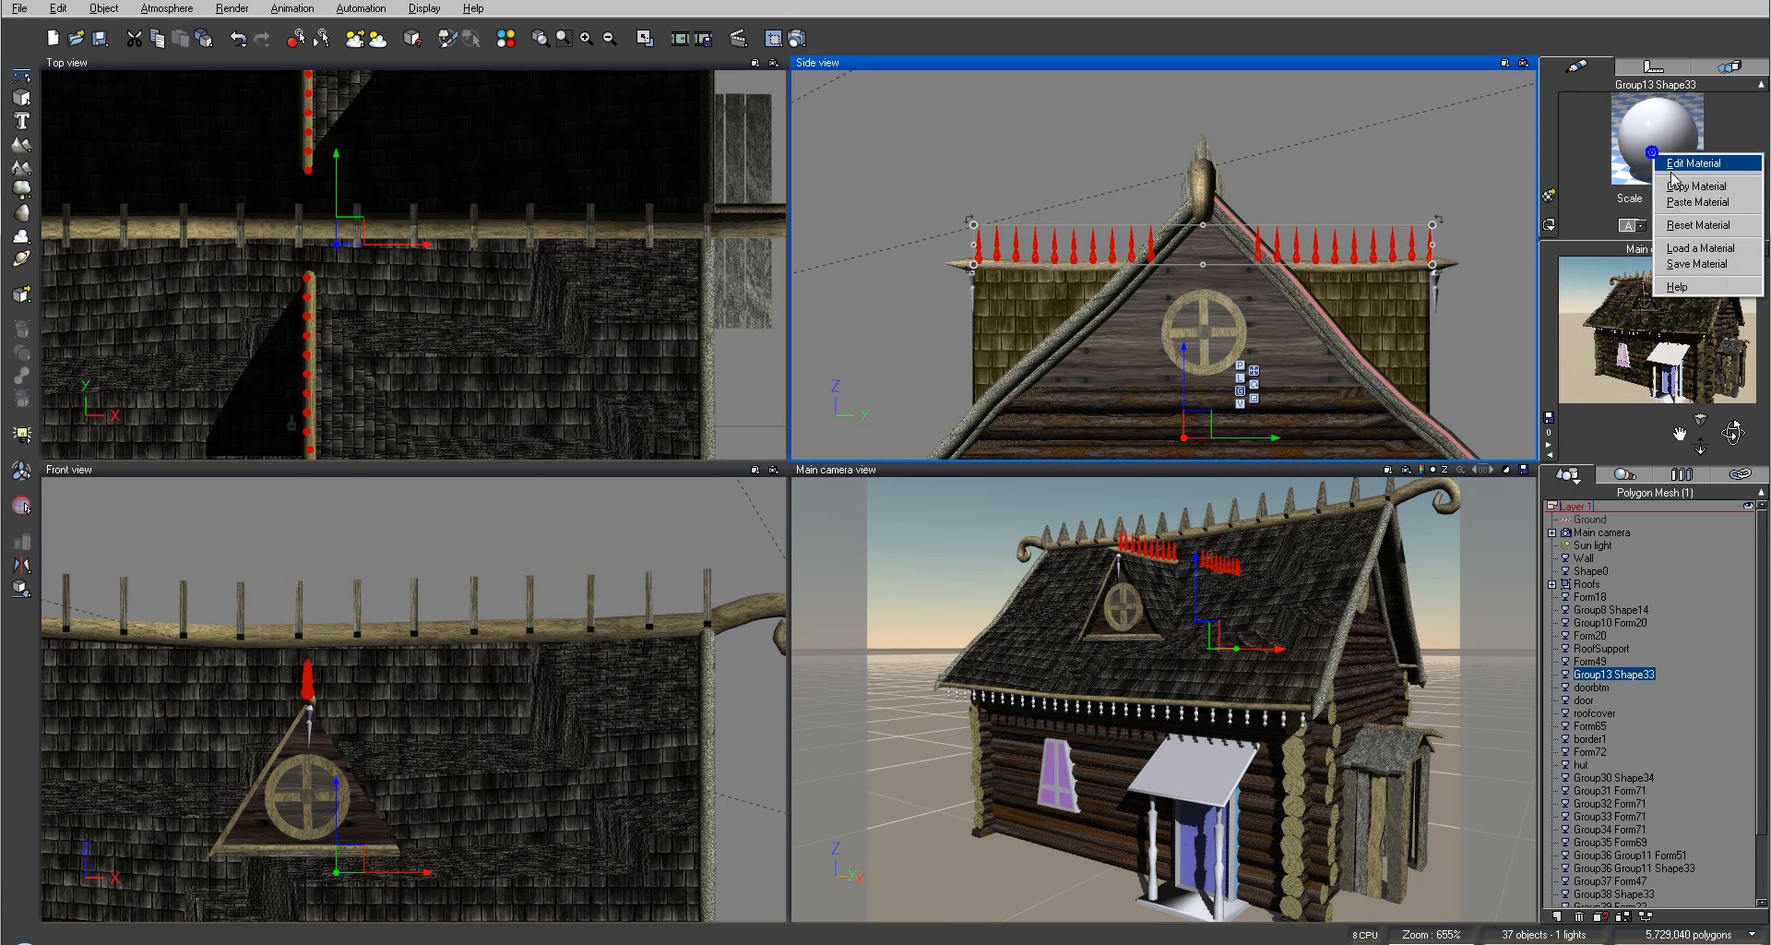
{"action": "left_click", "coordinate": [1691, 202]}
{"action": "left_click", "coordinate": [936, 150]}
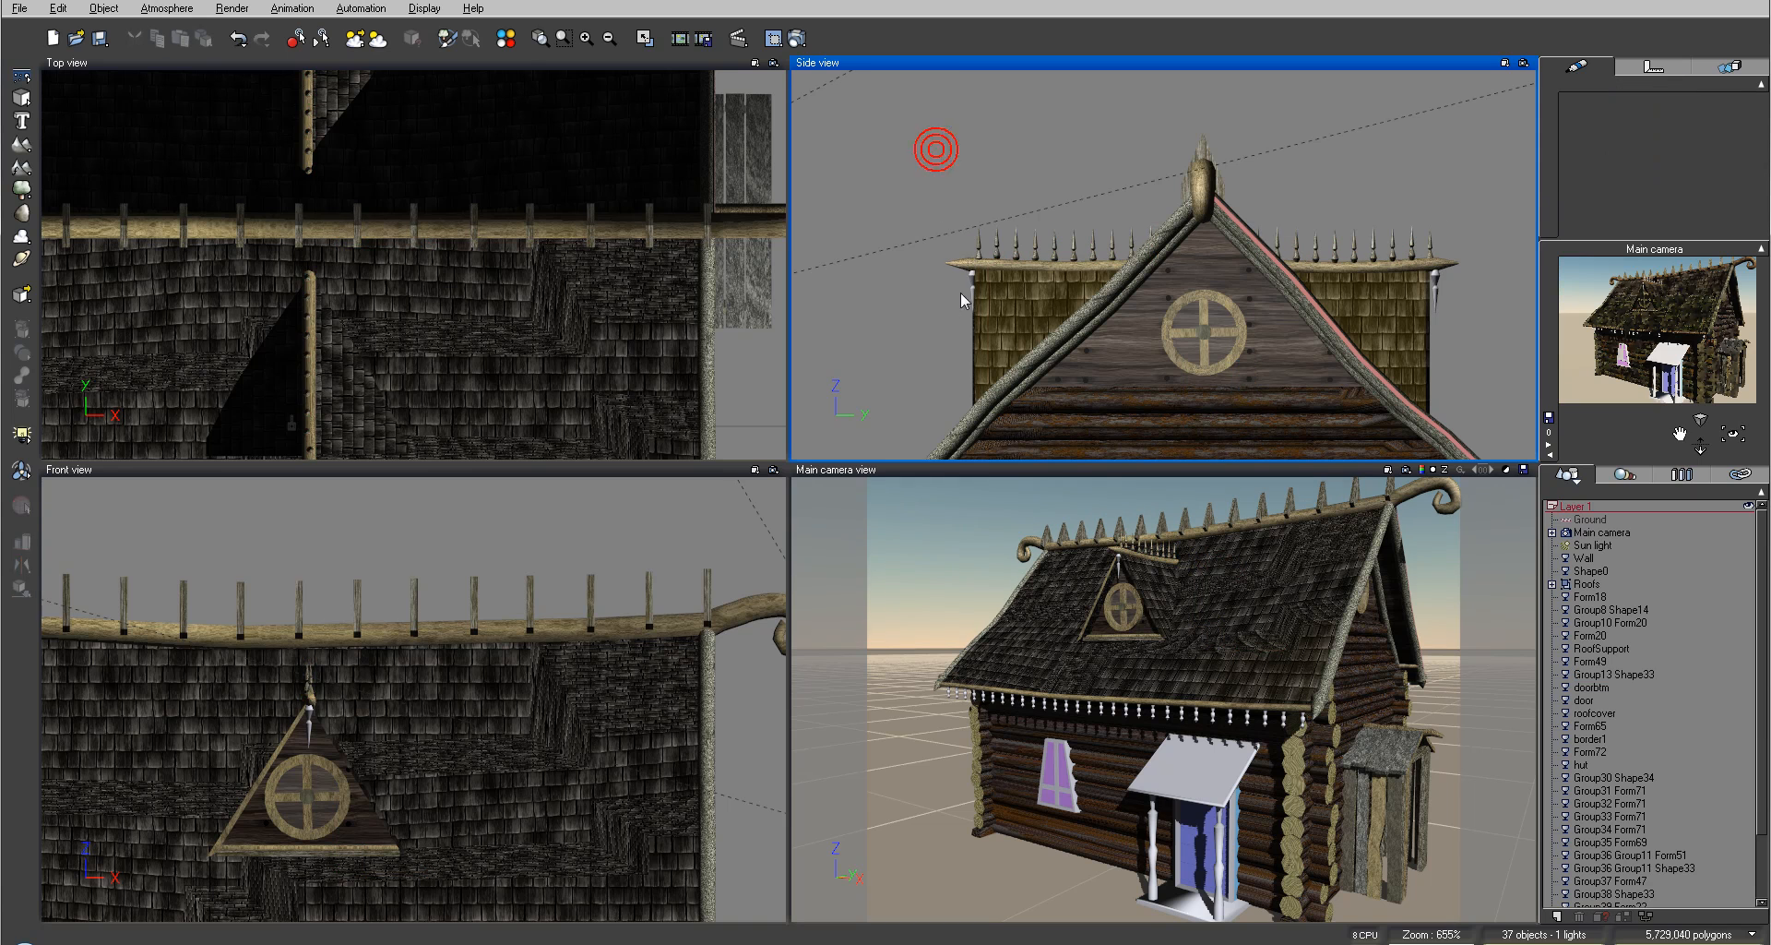
Step: Select the bracket pieces at the ends of the roof ridge and paste the copied wood material onto them
{"action": "left_click", "coordinate": [975, 280]}
{"action": "right_click", "coordinate": [1663, 135]}
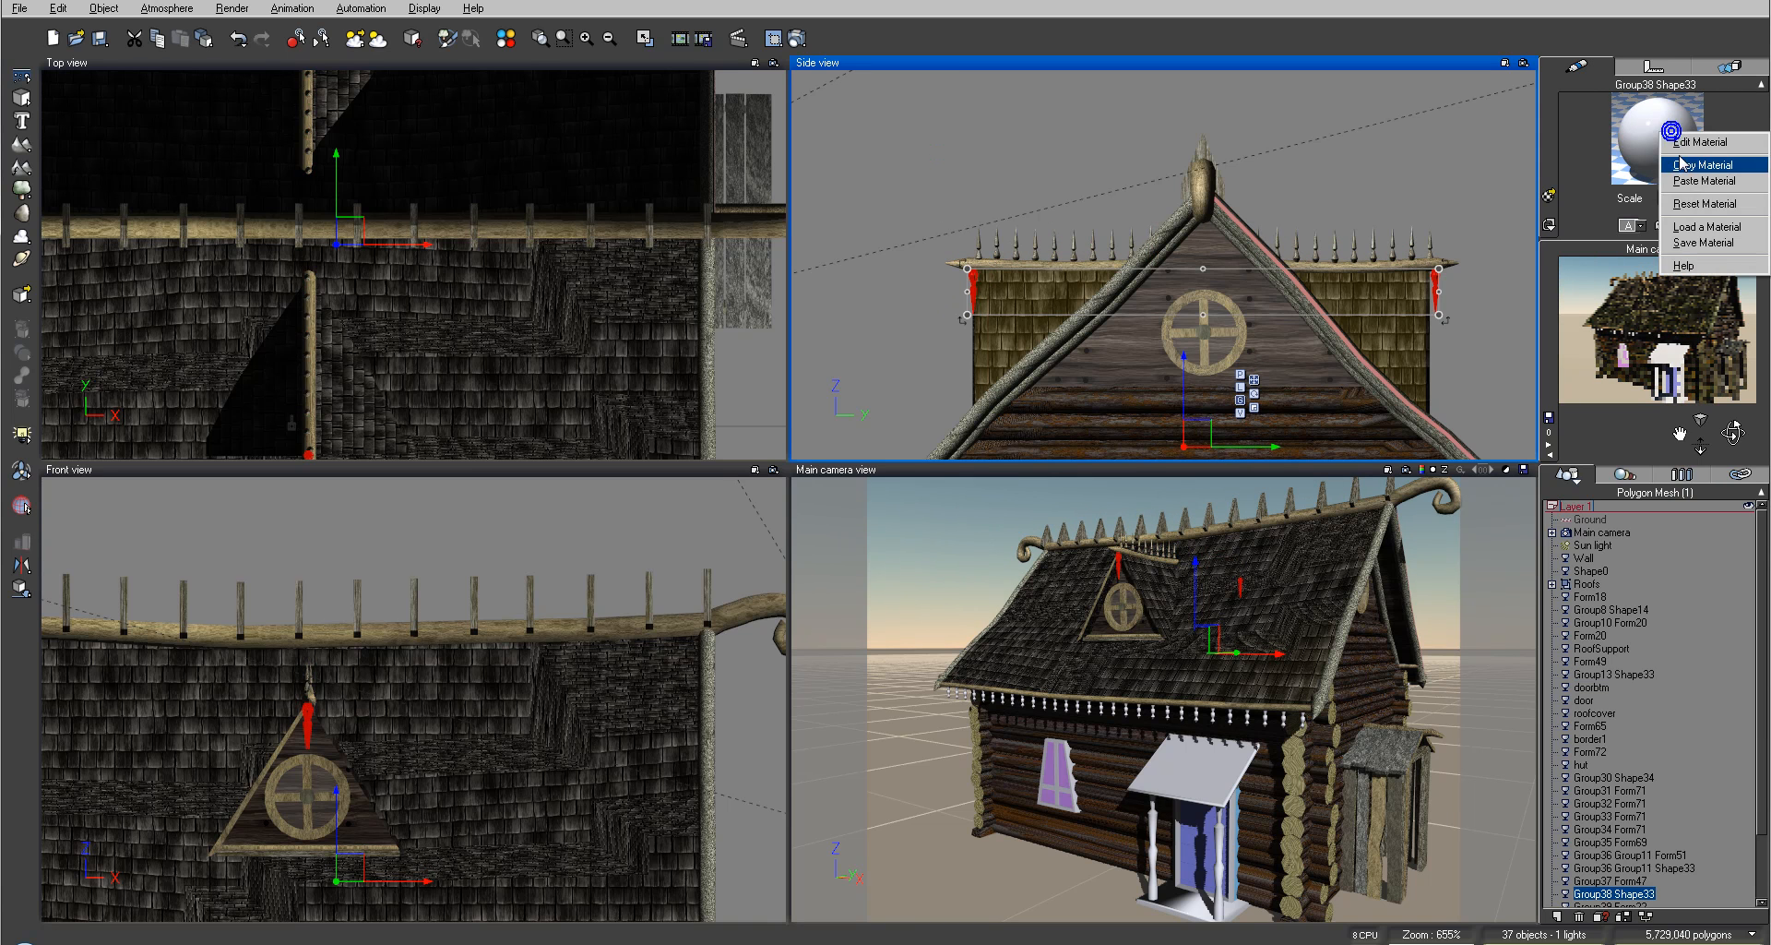
{"action": "left_click", "coordinate": [1689, 182]}
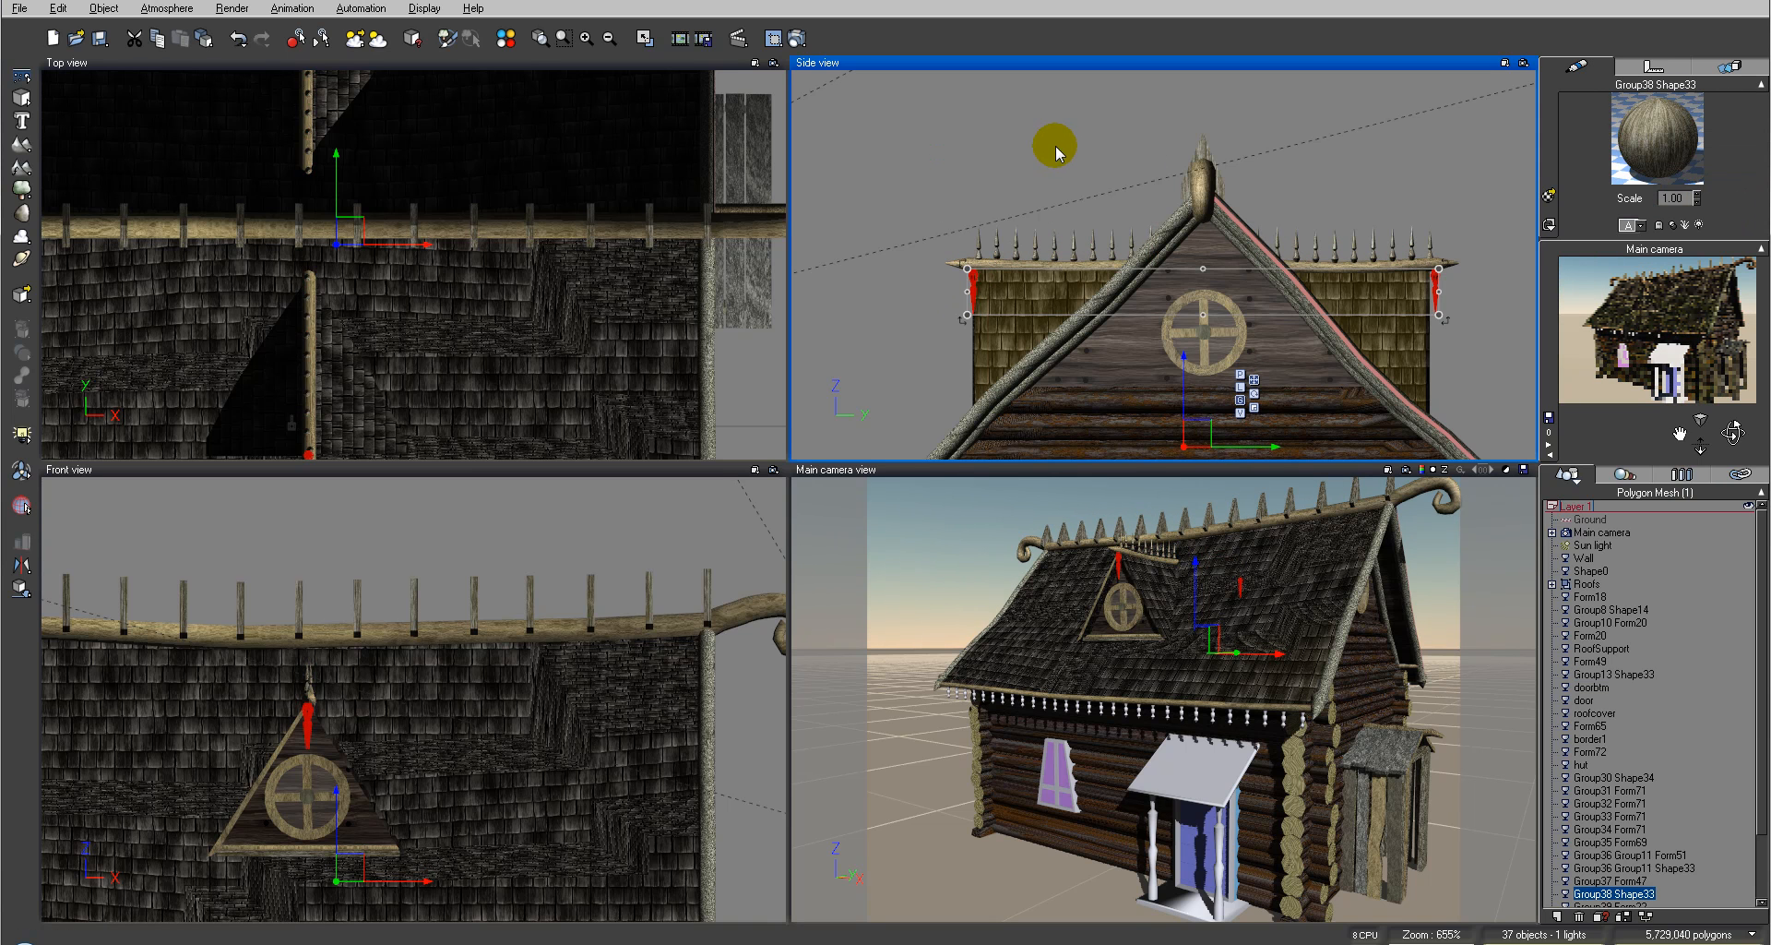
Step: Select the decorative eave trim row under the roof and paste the copied wood material onto it
{"action": "left_click", "coordinate": [877, 572]}
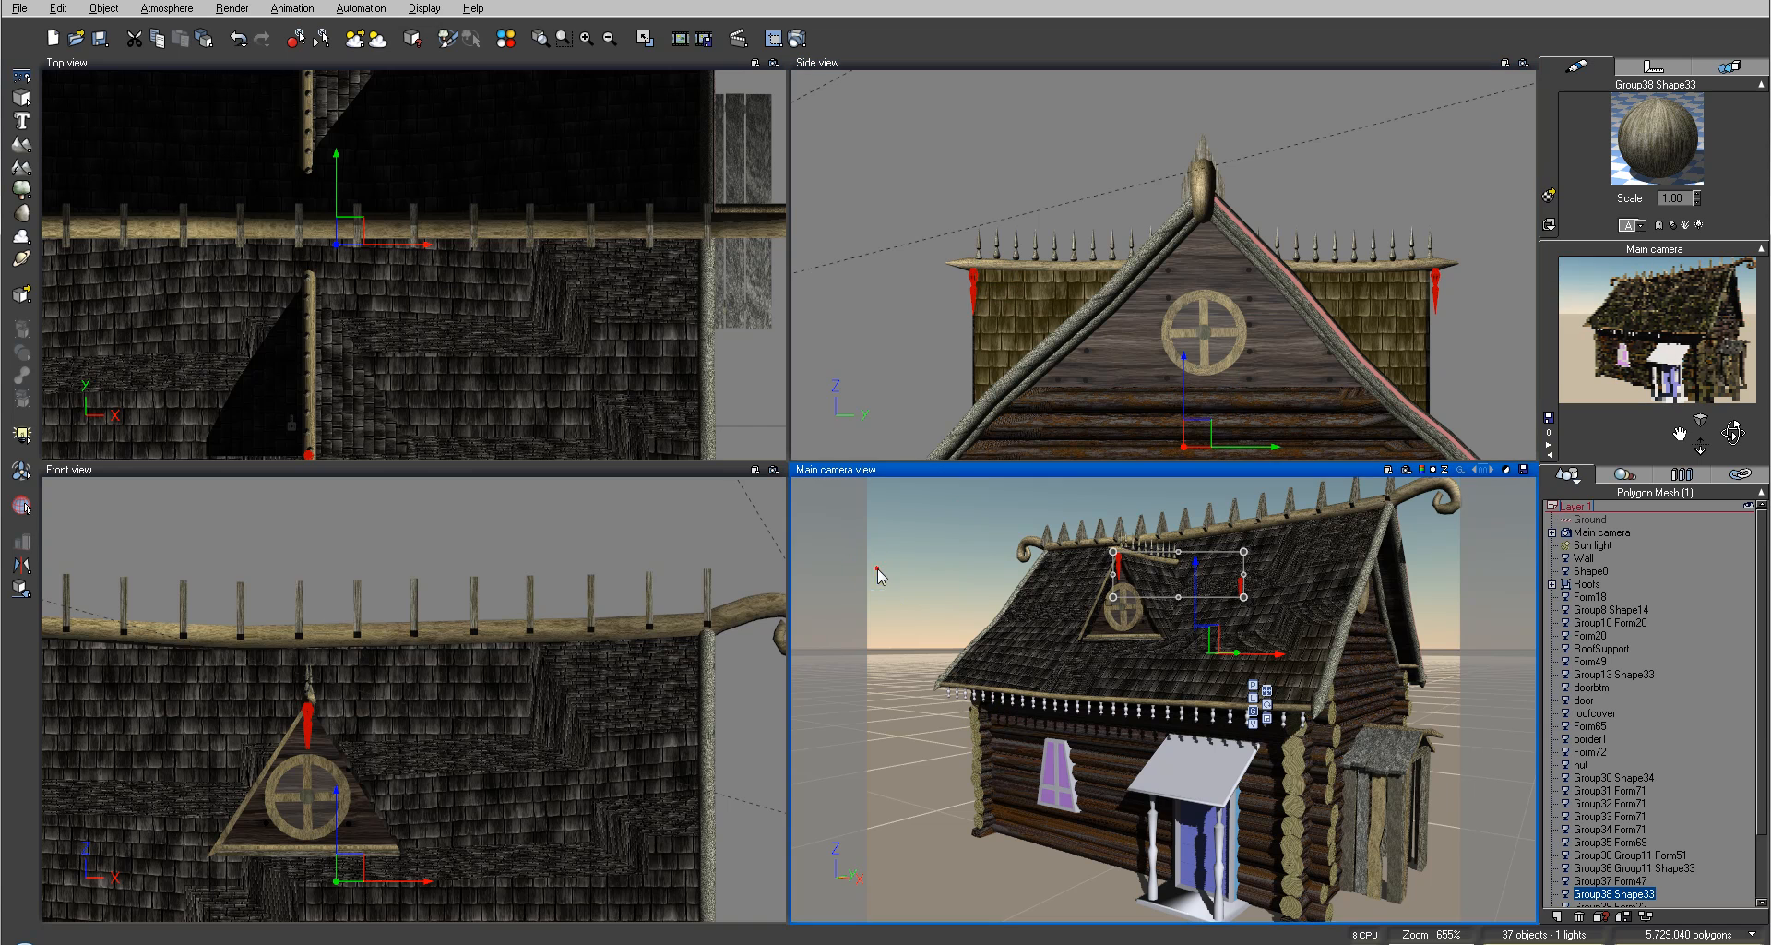
{"action": "left_click", "coordinate": [984, 704]}
{"action": "right_click", "coordinate": [1635, 123]}
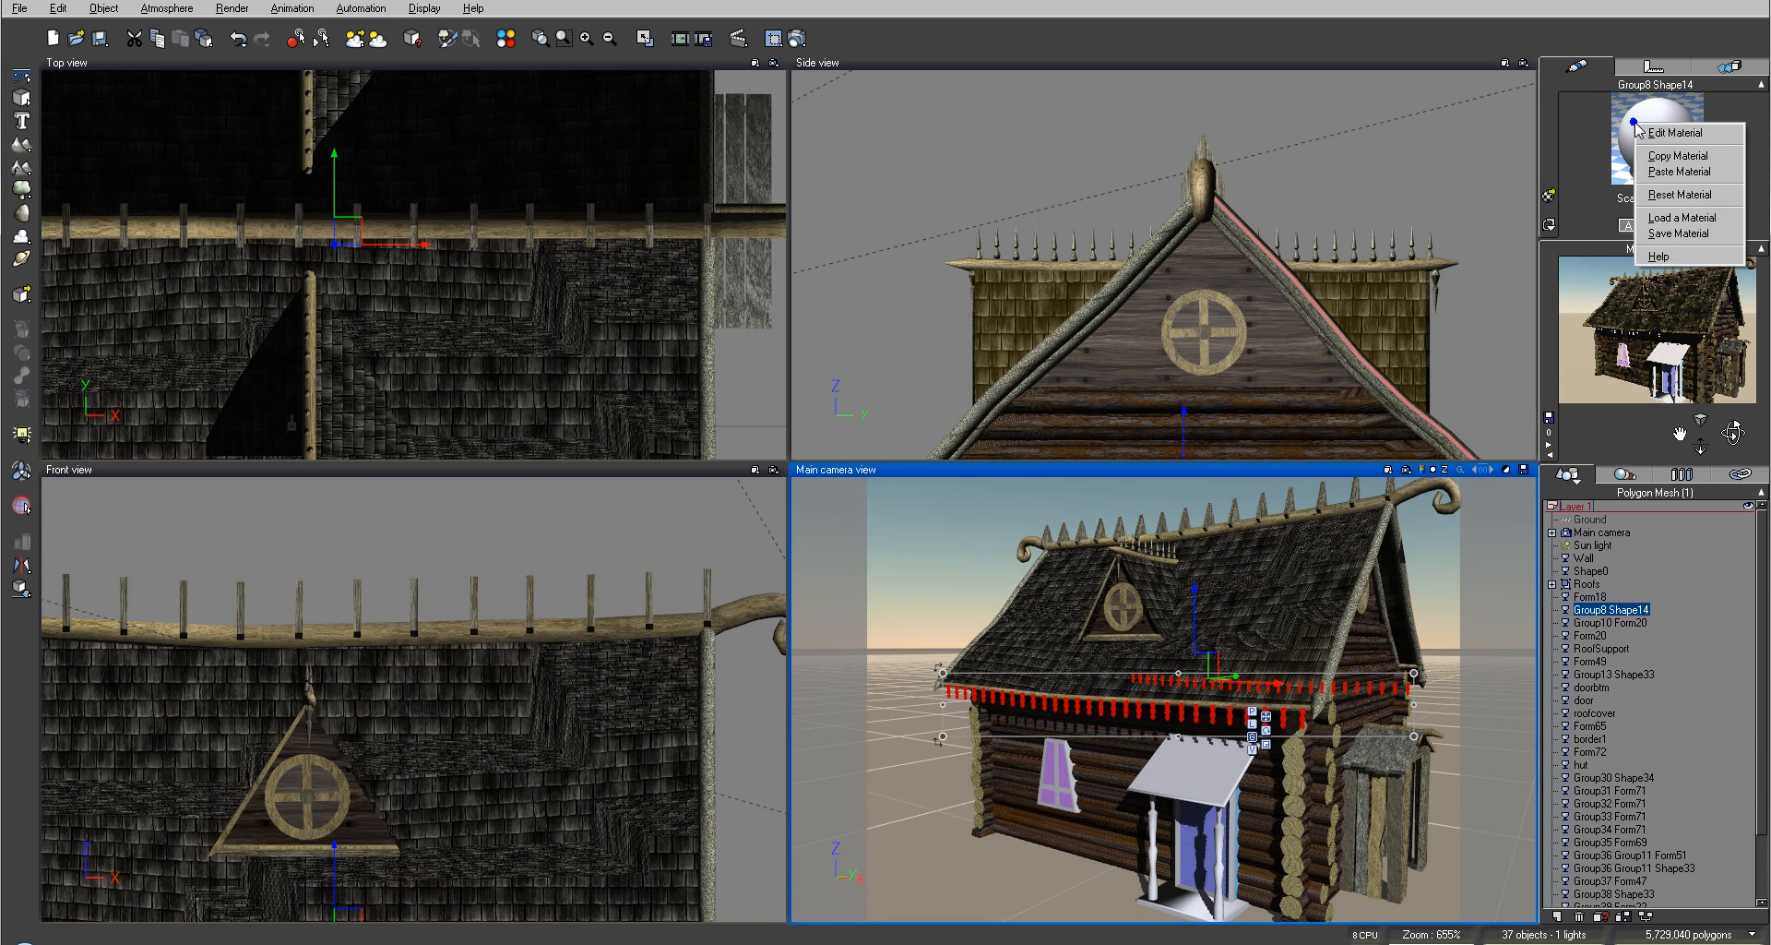
{"action": "left_click", "coordinate": [1677, 173]}
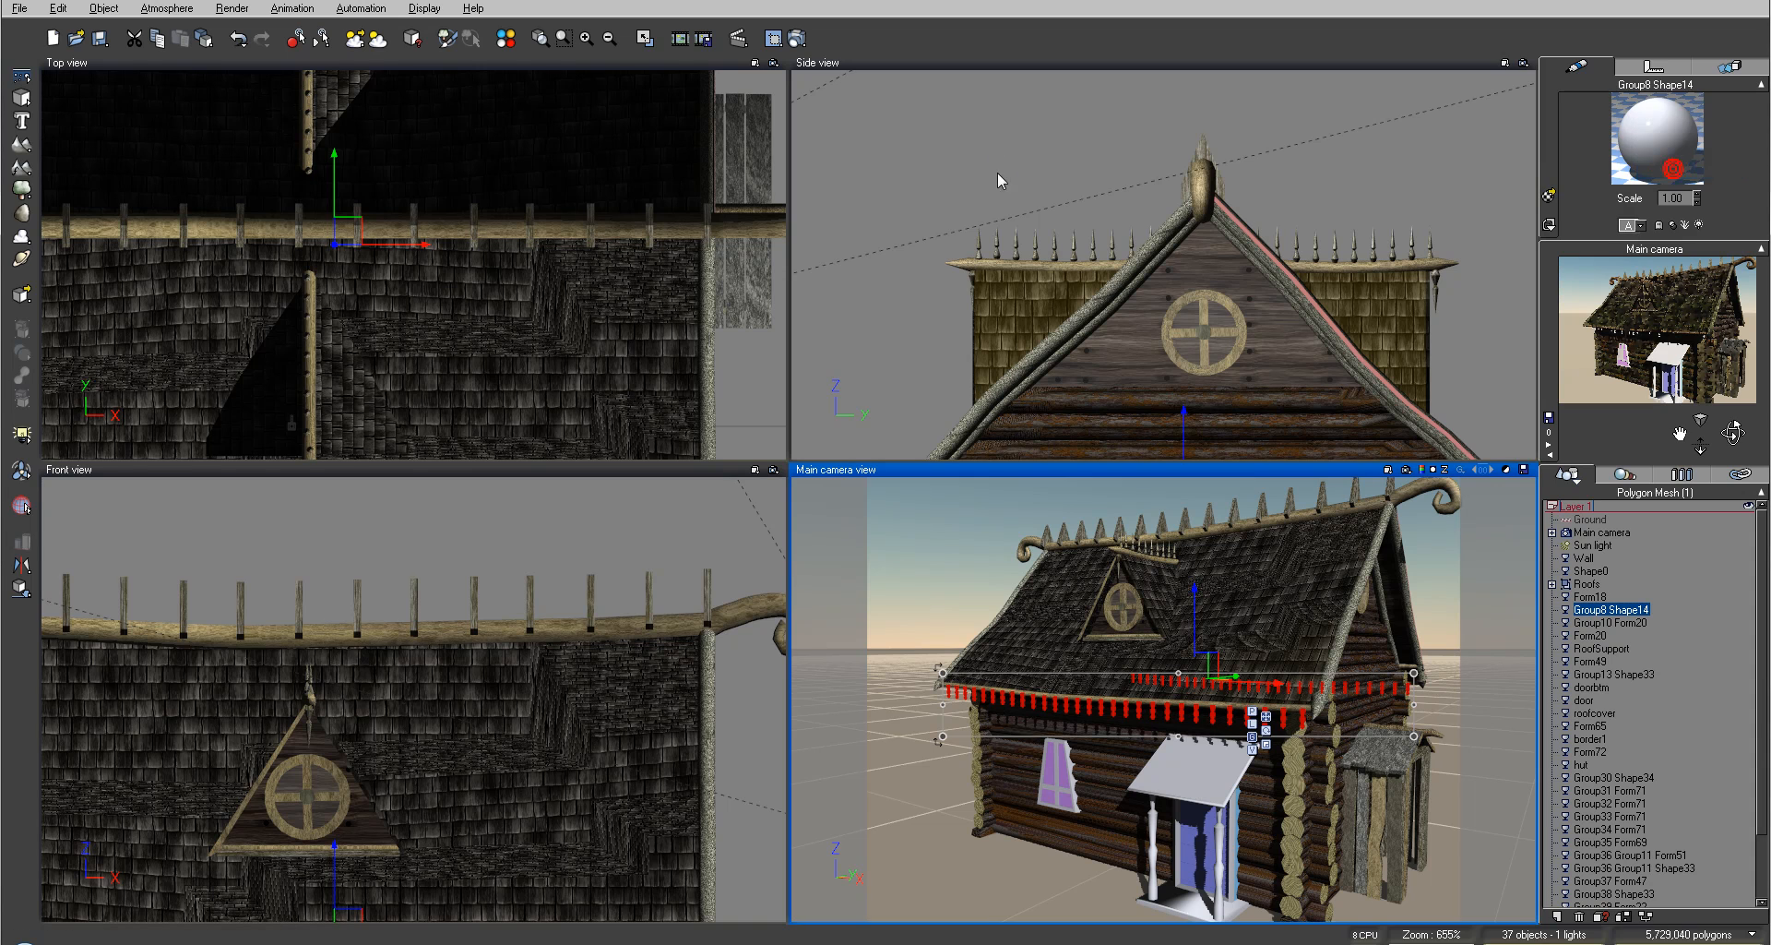
{"action": "left_click", "coordinate": [984, 206]}
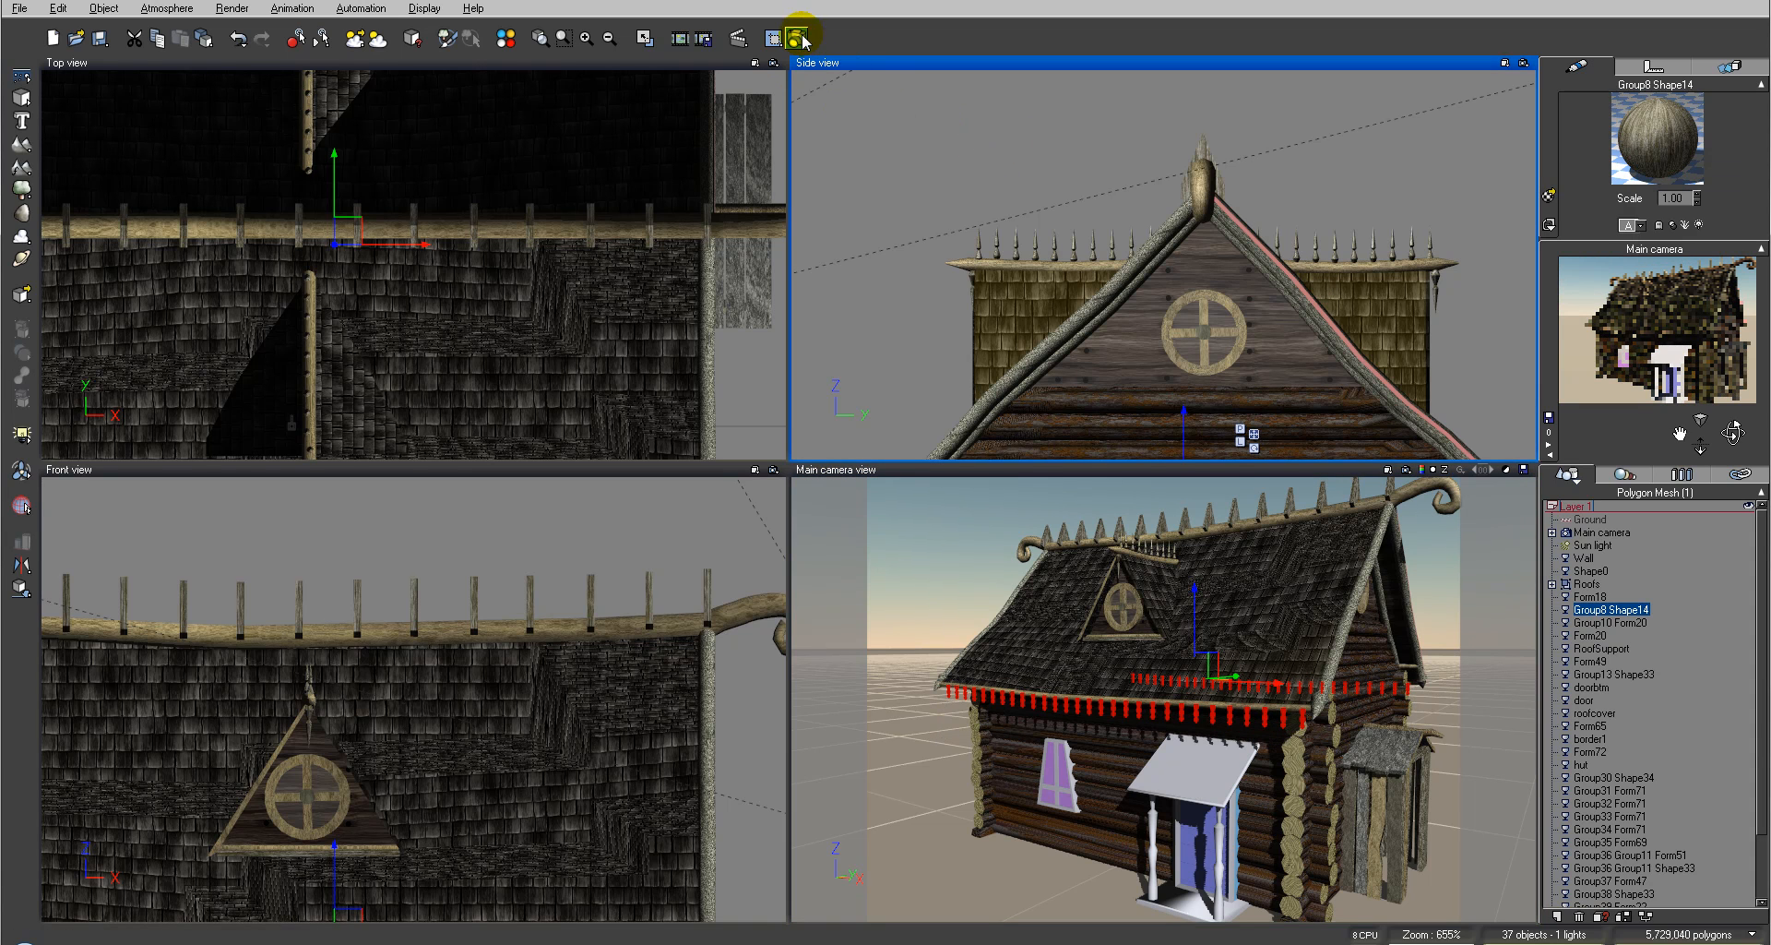
Step: Render the camera view to check the roof trim, then close the render display
{"action": "left_click", "coordinate": [797, 38]}
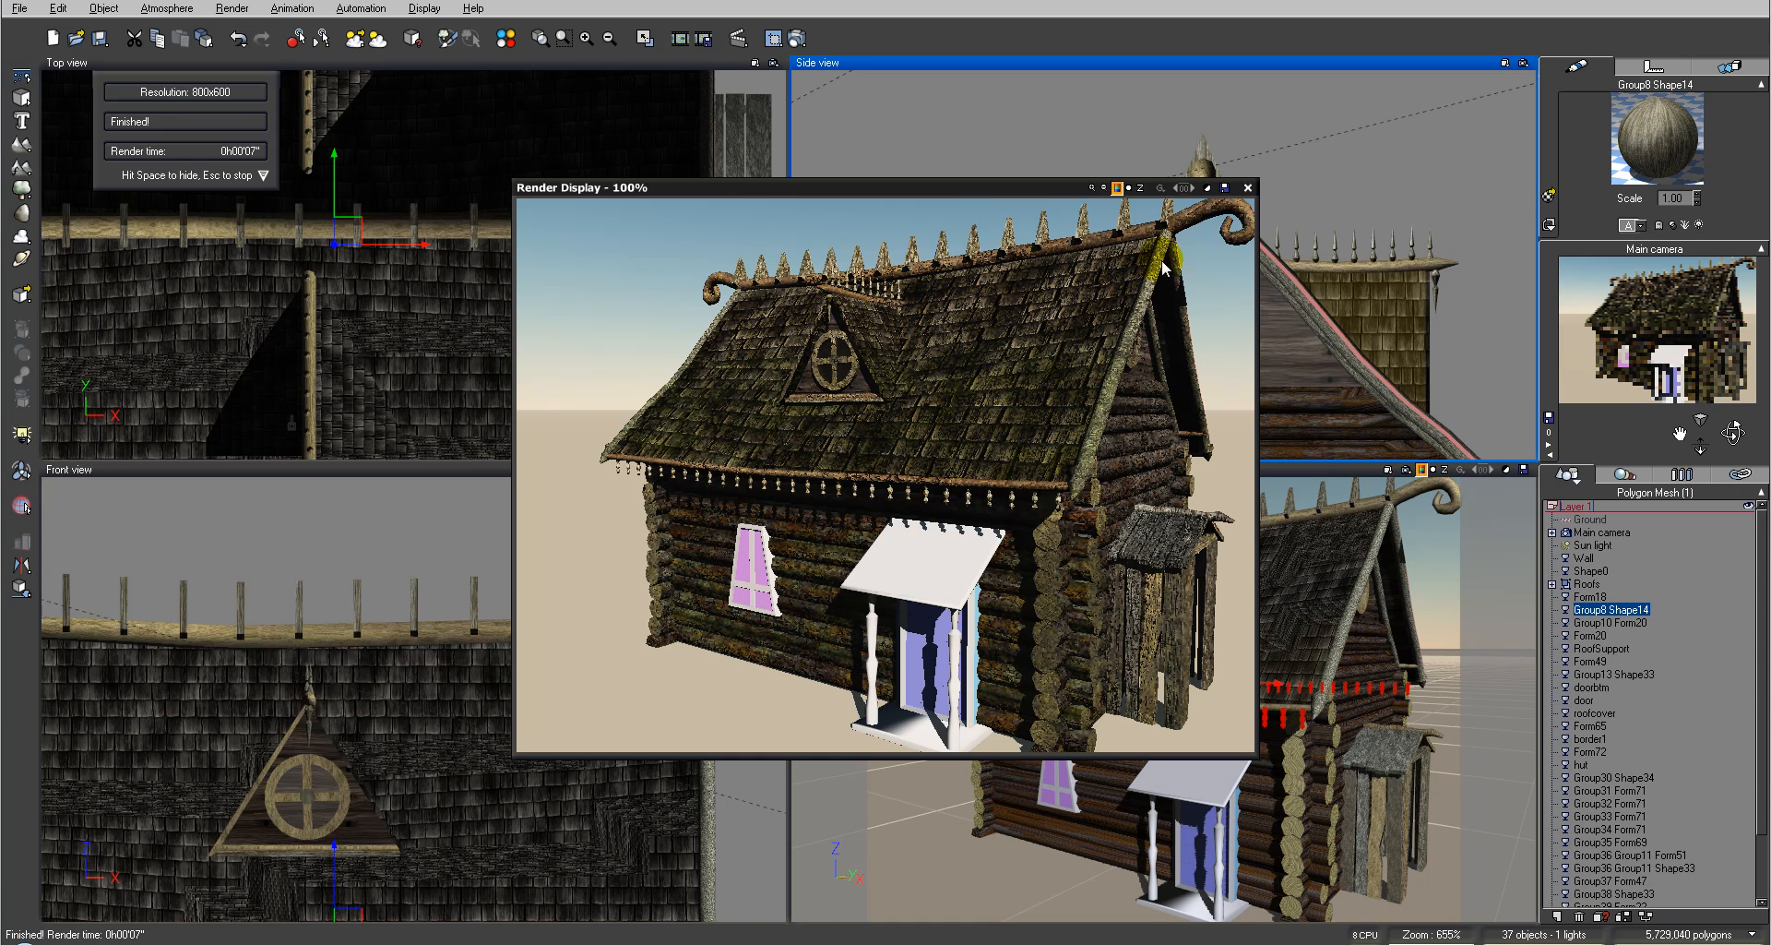
{"action": "left_click", "coordinate": [1247, 189]}
Step: Select the porch support posts and paste the copied wood material onto them
{"action": "scroll", "coordinate": [948, 257], "scroll_direction": "up", "scroll_amount": 5}
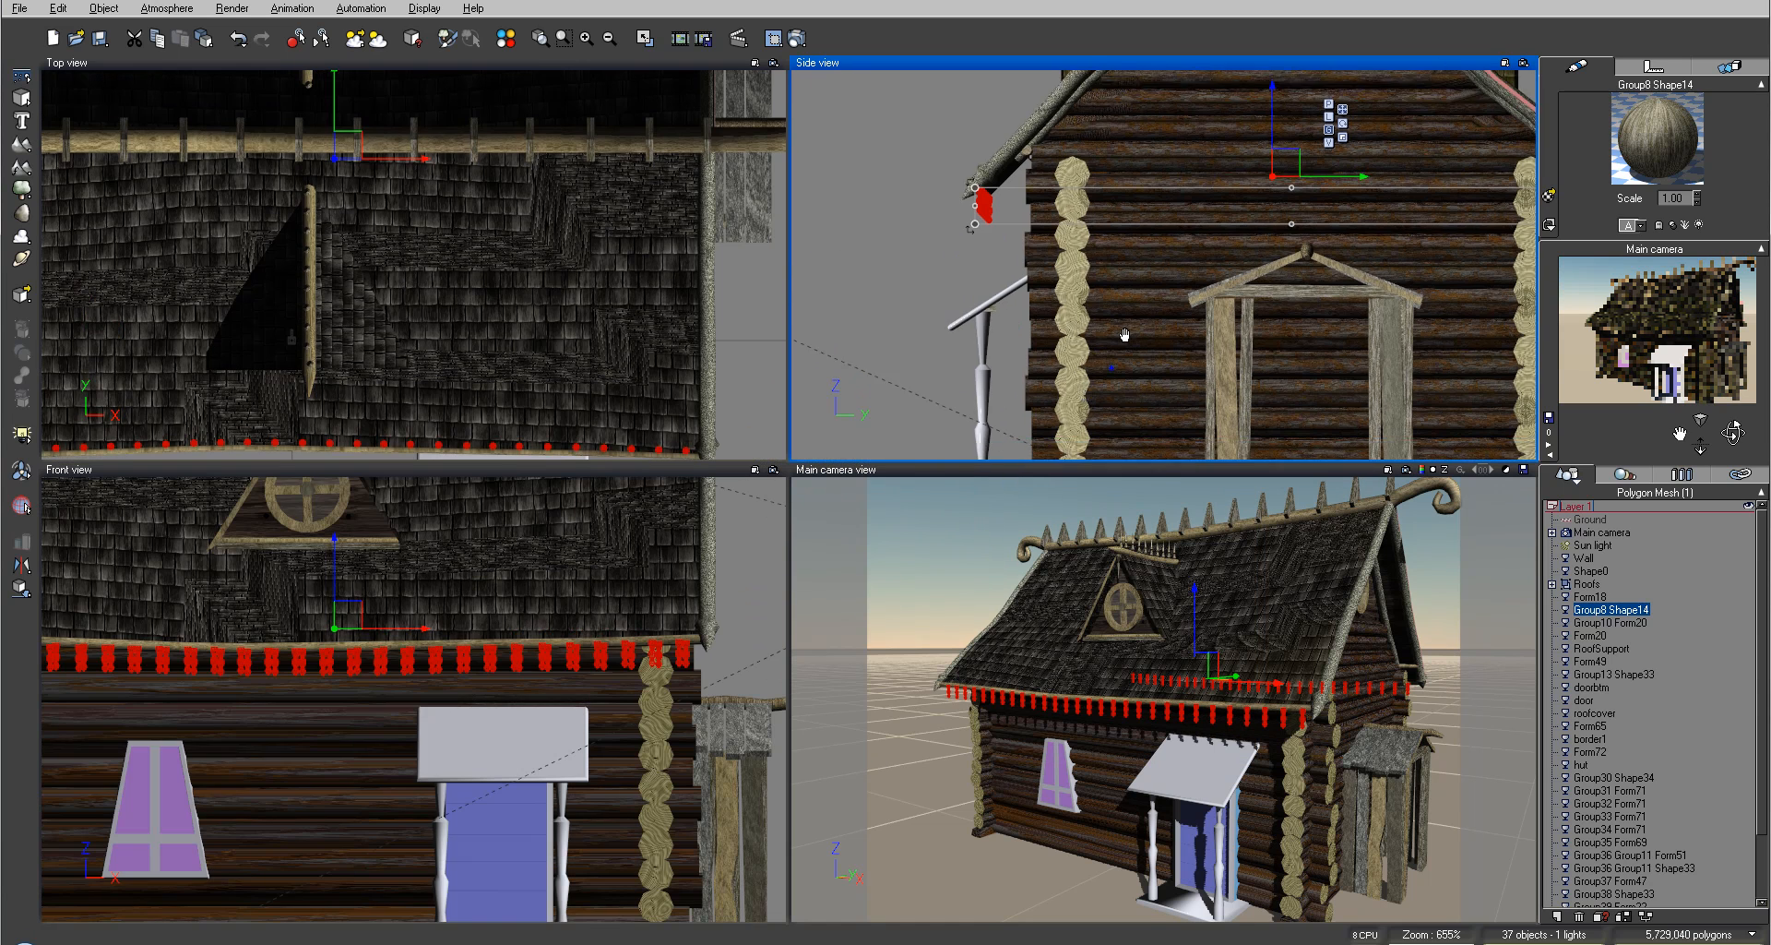
{"action": "left_click", "coordinate": [1067, 268]}
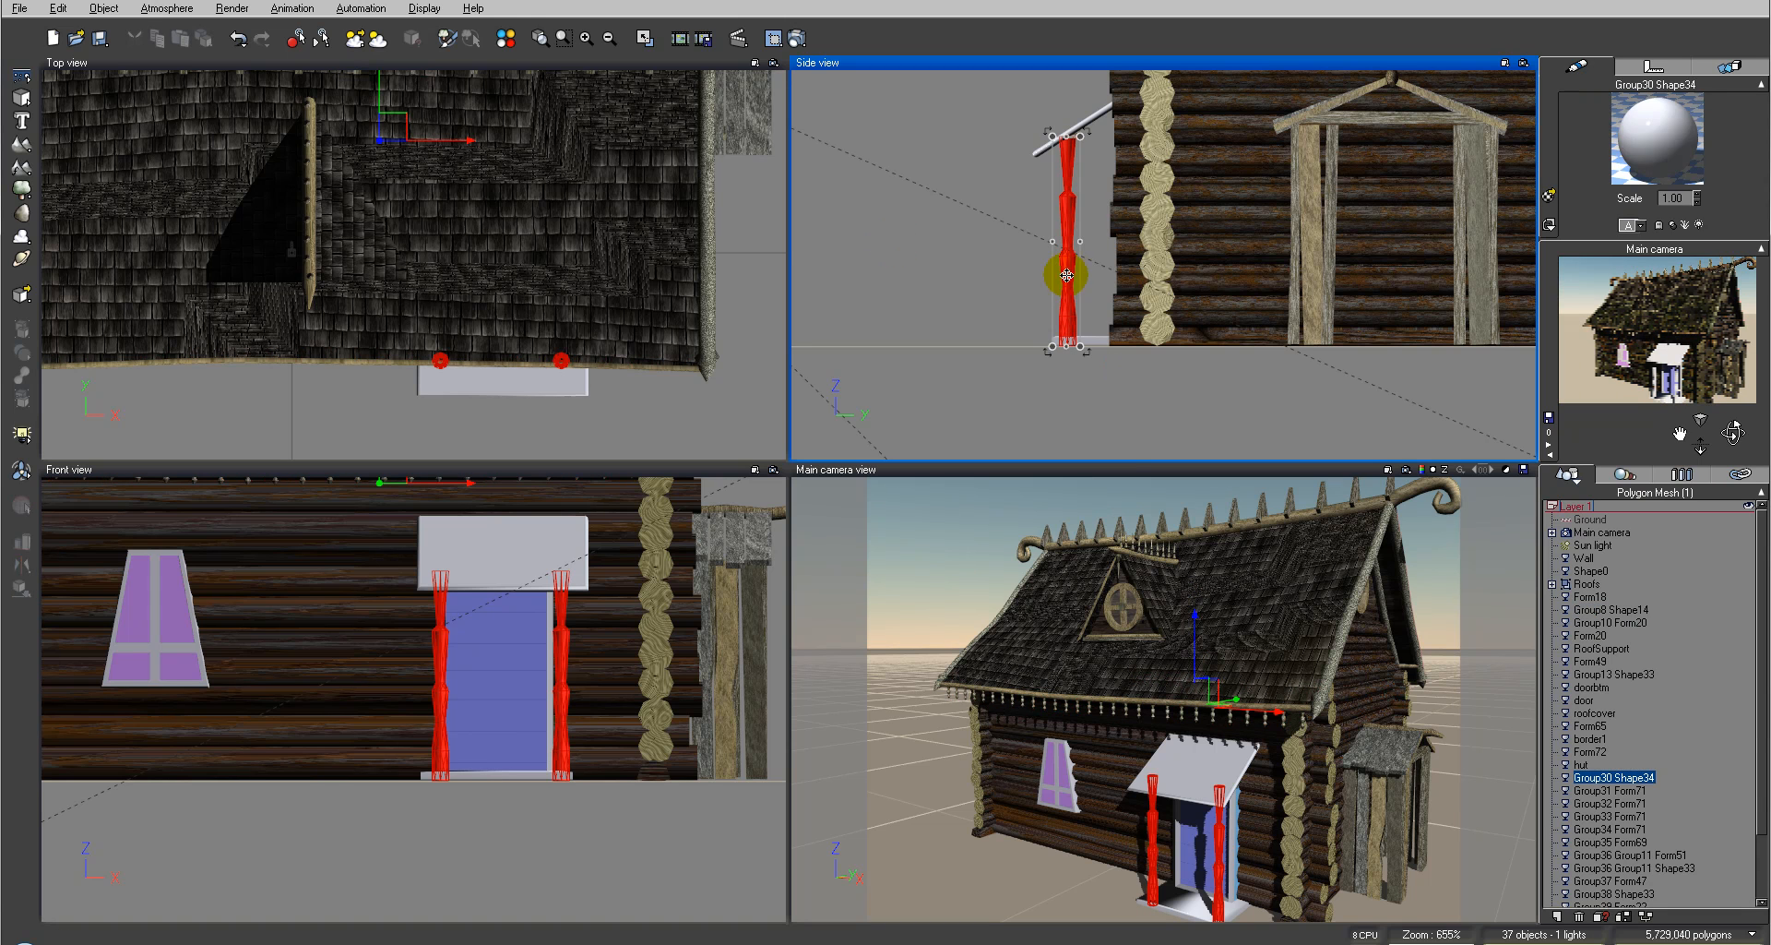
{"action": "right_click", "coordinate": [1658, 150]}
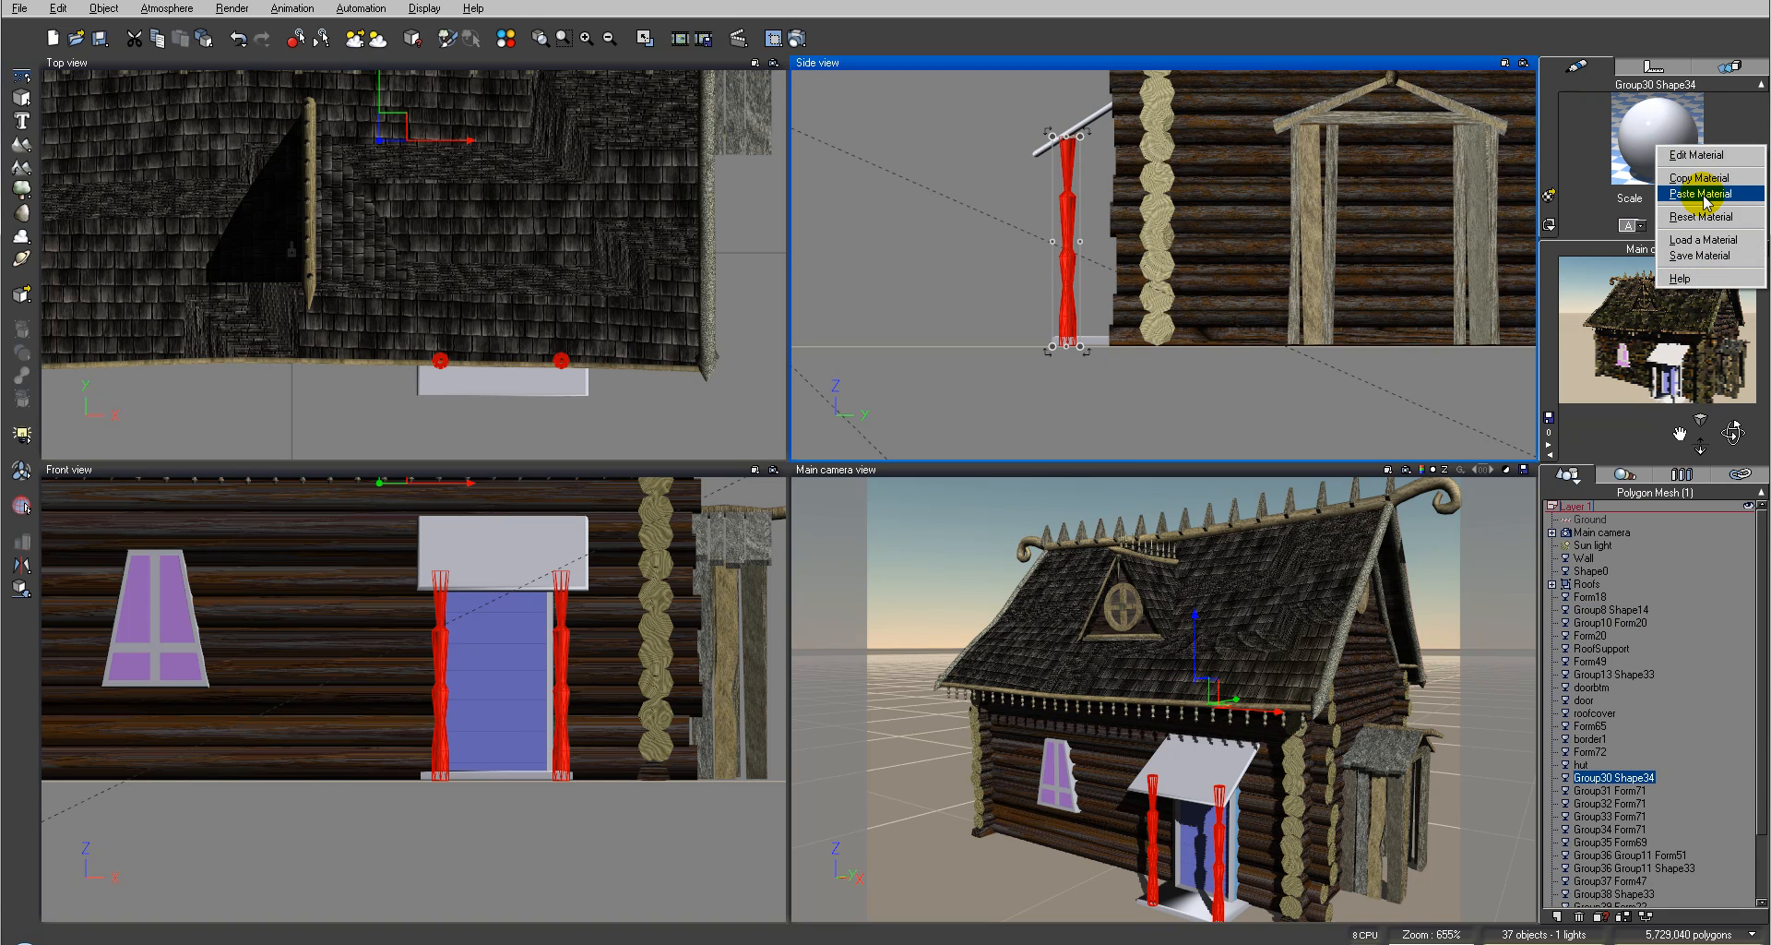
{"action": "left_click", "coordinate": [1703, 194]}
Step: Select the porch roof cover, open its advanced material editor and set the colouring mode to Mapped picture
{"action": "right_click_drag", "start_coordinate": [953, 169], "coordinate": [1013, 163]}
{"action": "right_click_drag", "start_coordinate": [1179, 758], "coordinate": [1181, 761]}
{"action": "left_click", "coordinate": [1180, 759]}
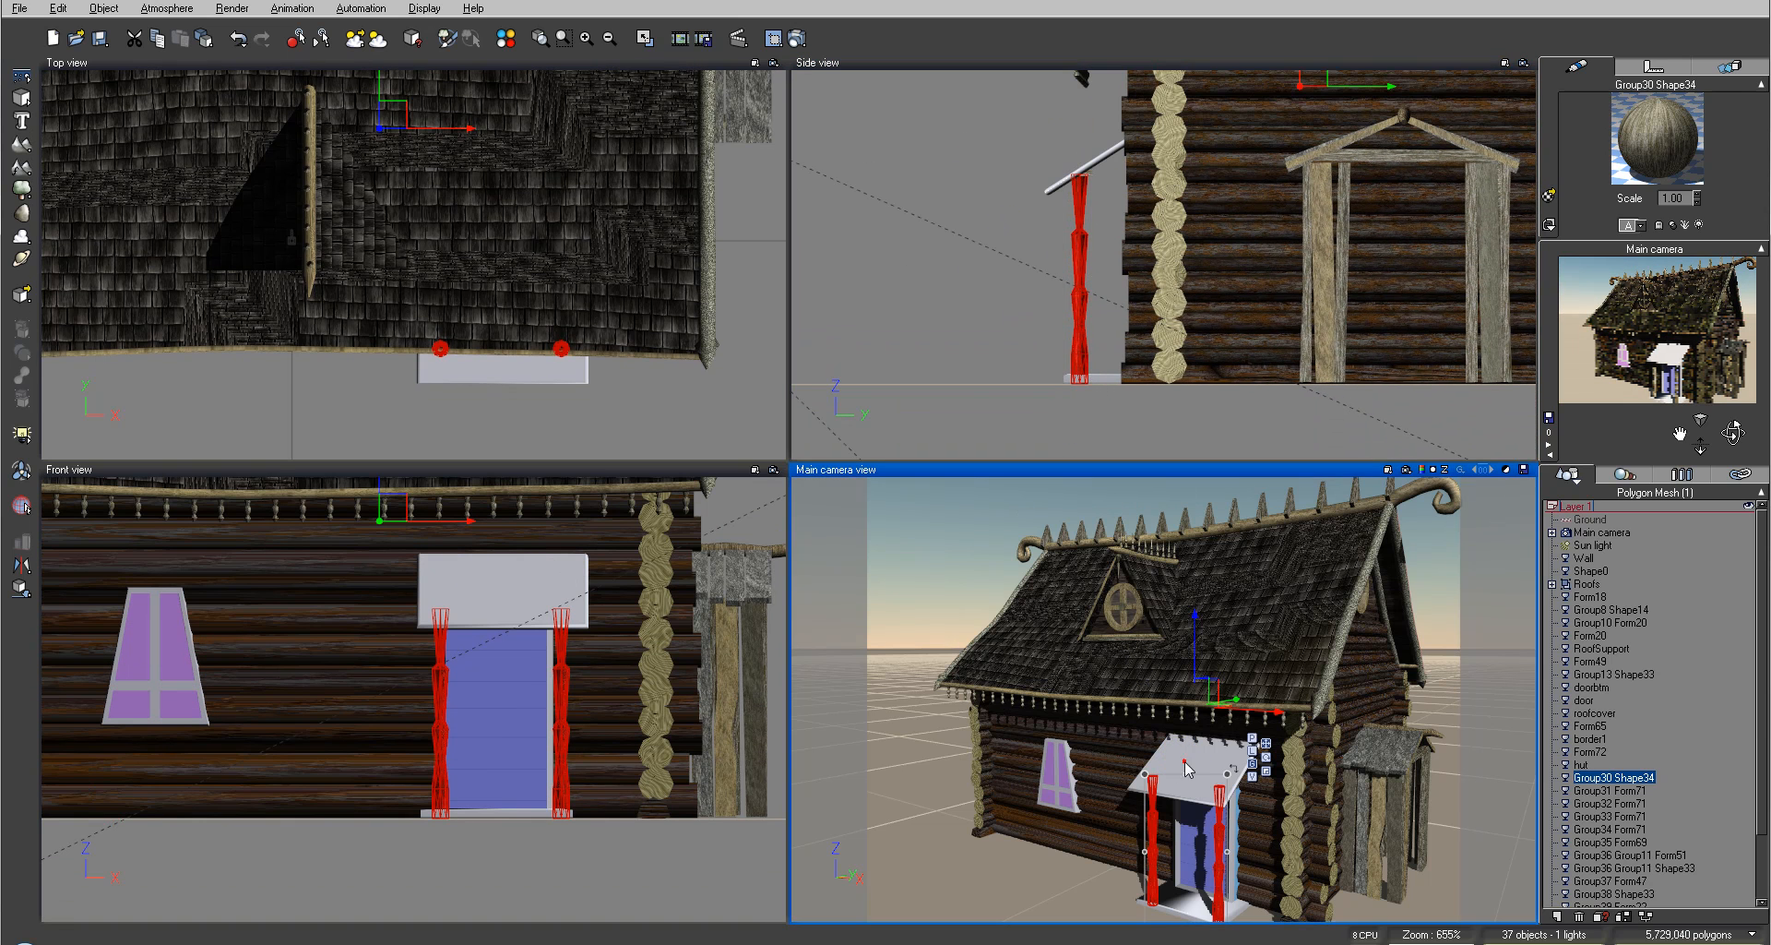
{"action": "left_click", "coordinate": [962, 386]}
{"action": "left_click", "coordinate": [1186, 766]}
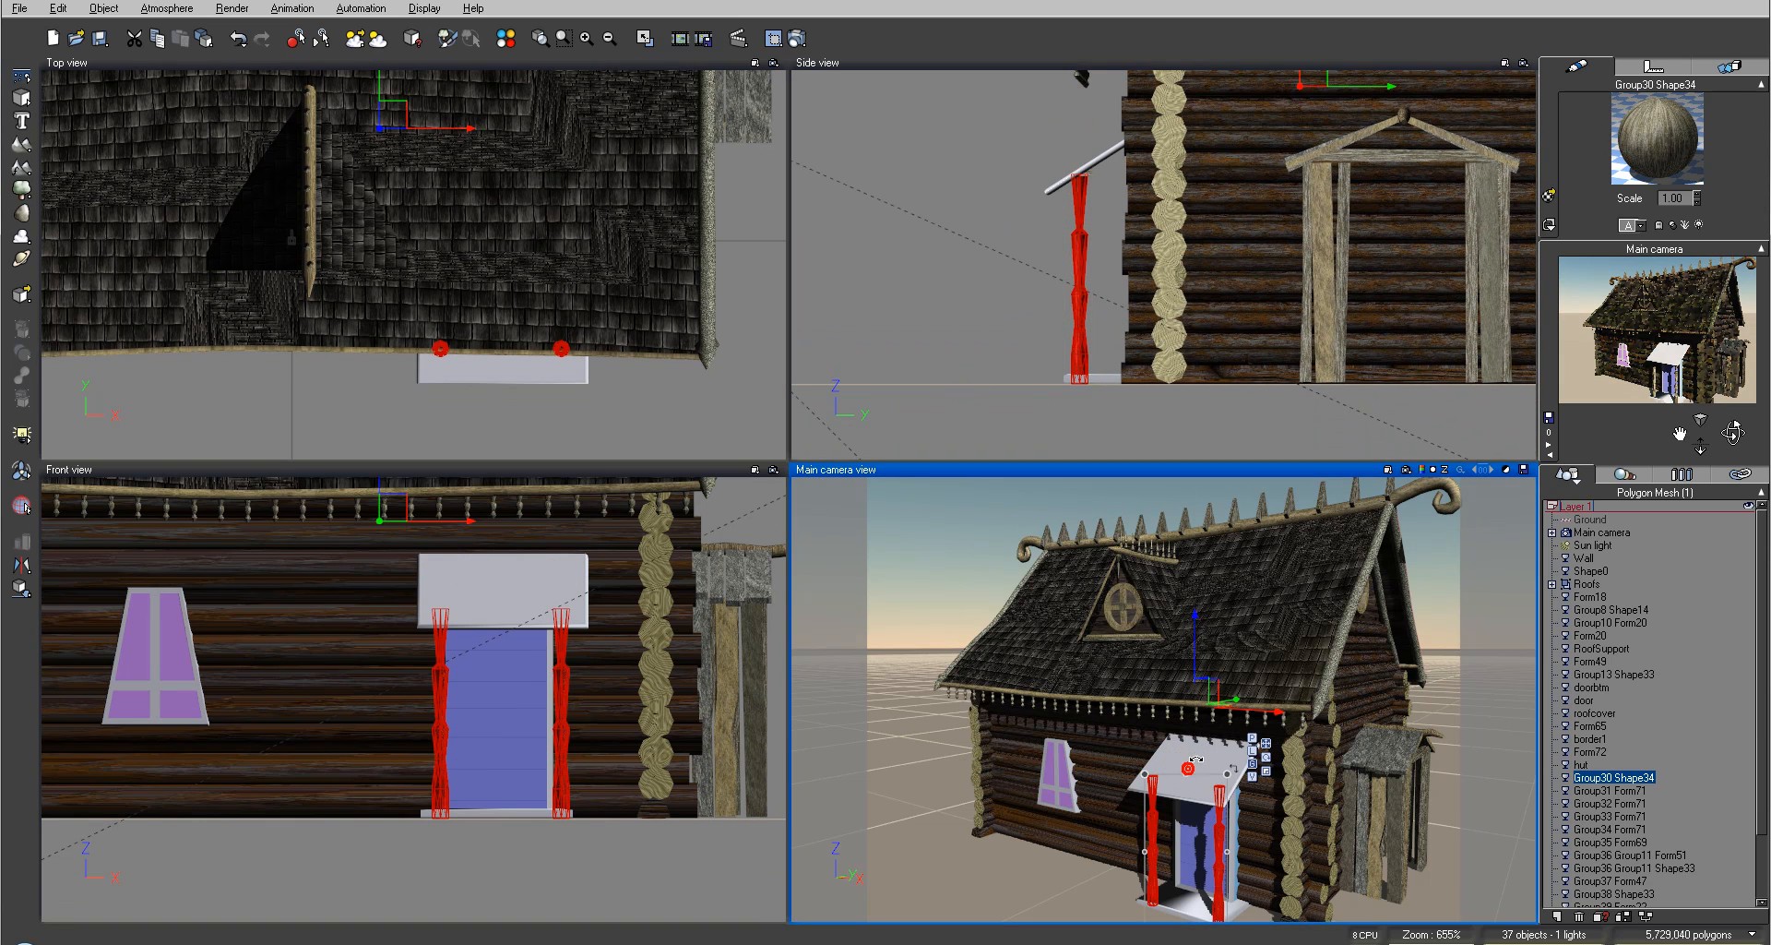
{"action": "left_click", "coordinate": [1228, 769]}
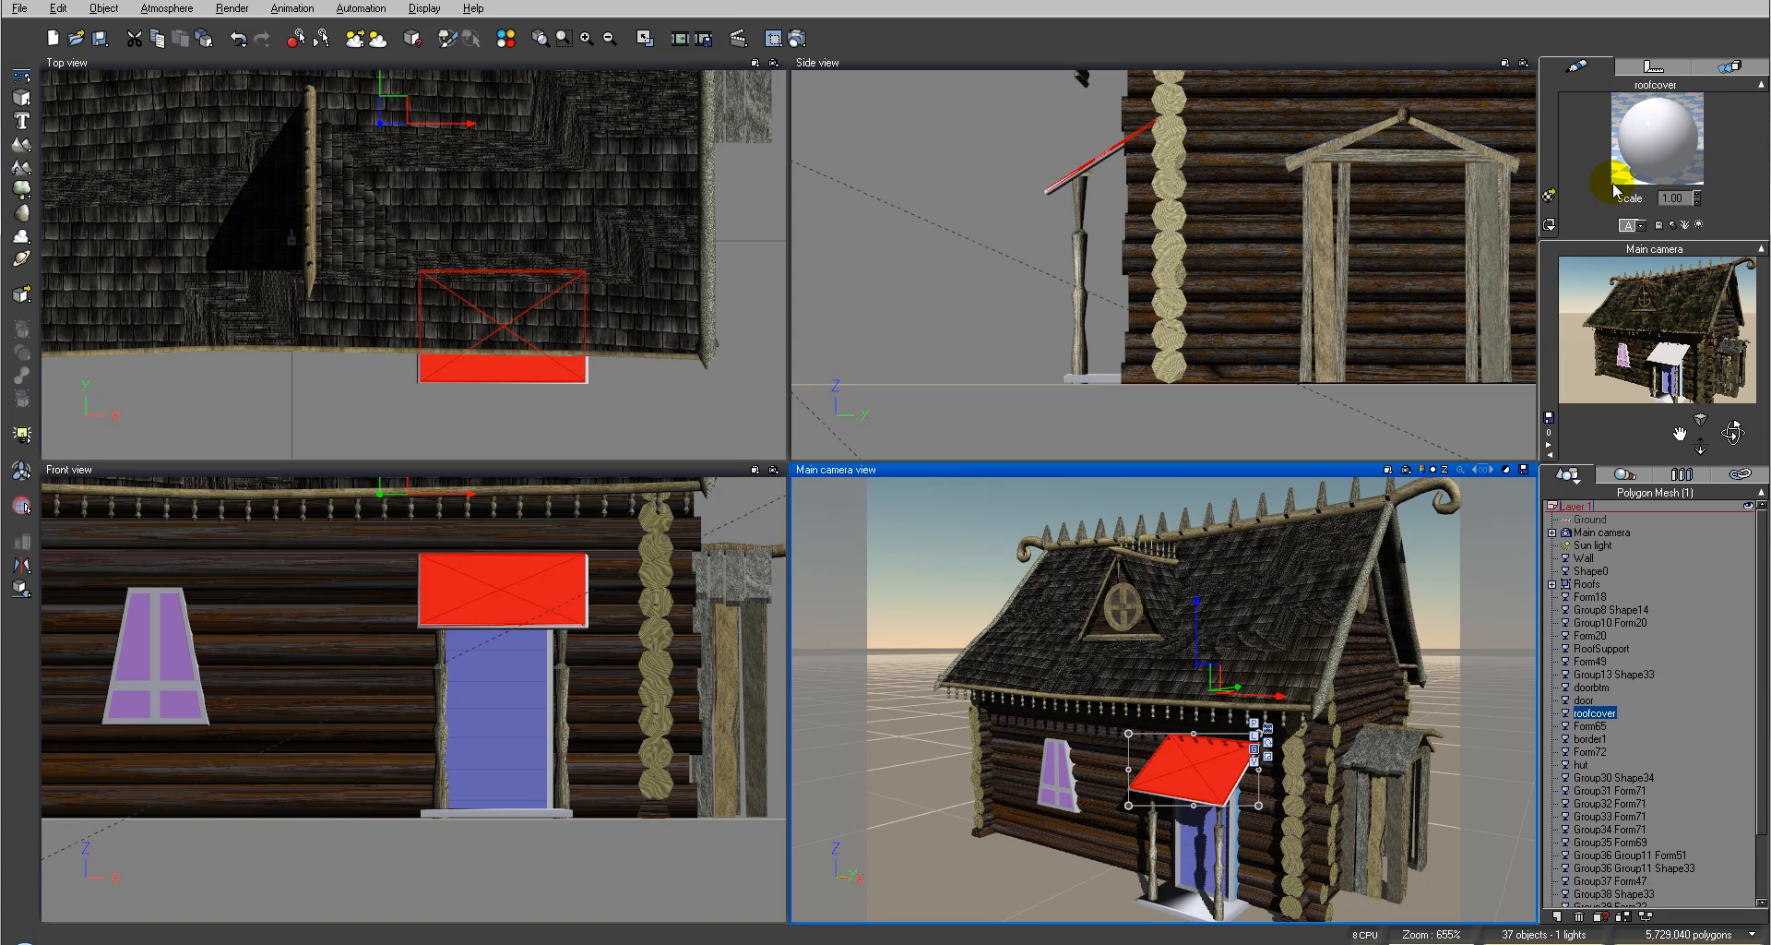
{"action": "left_click", "coordinate": [1550, 196]}
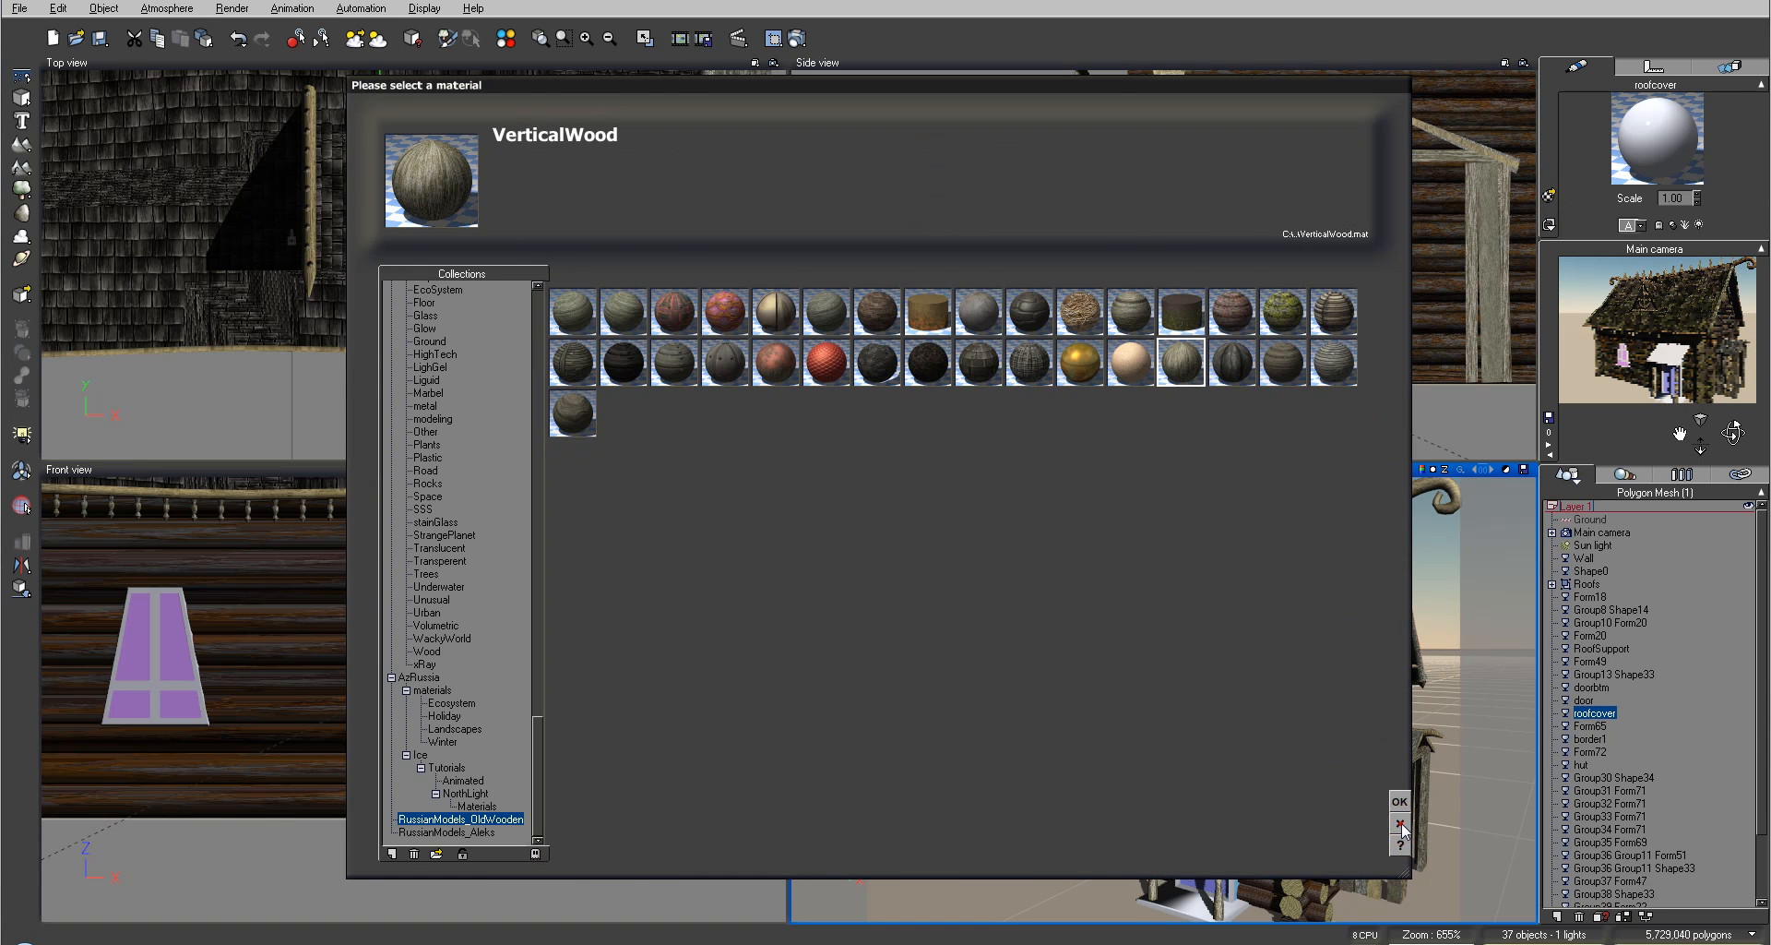
{"action": "left_click", "coordinate": [1401, 824]}
{"action": "double_click", "coordinate": [1657, 139]}
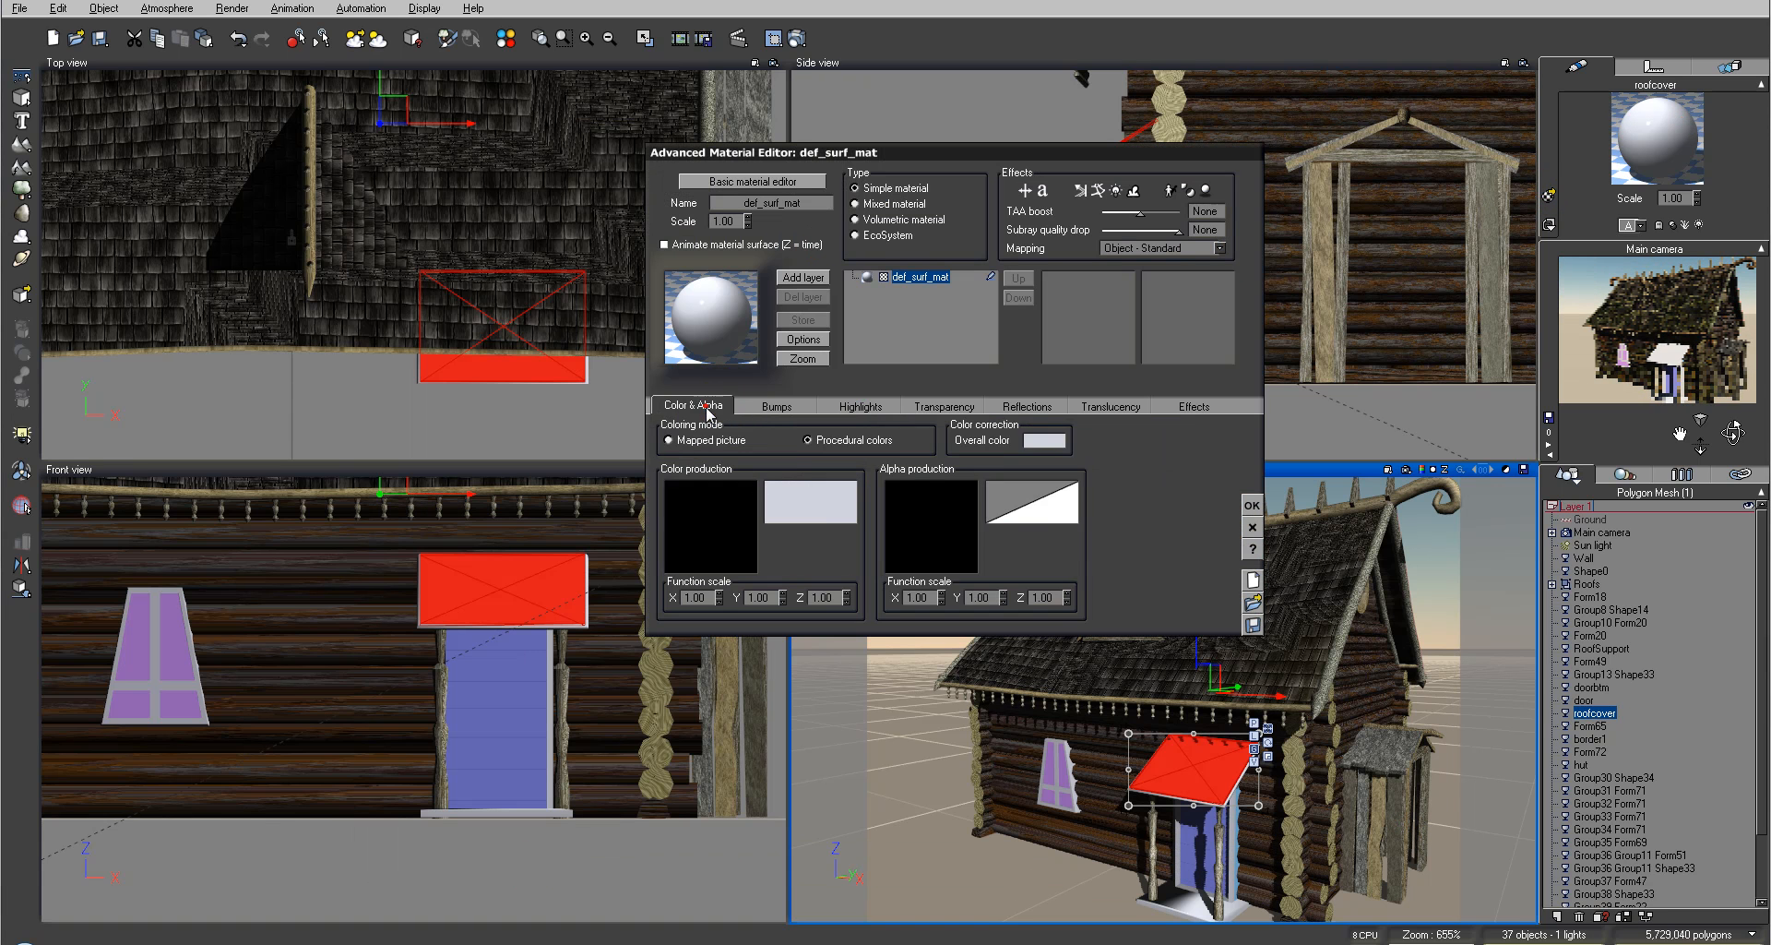
{"action": "left_click", "coordinate": [728, 441]}
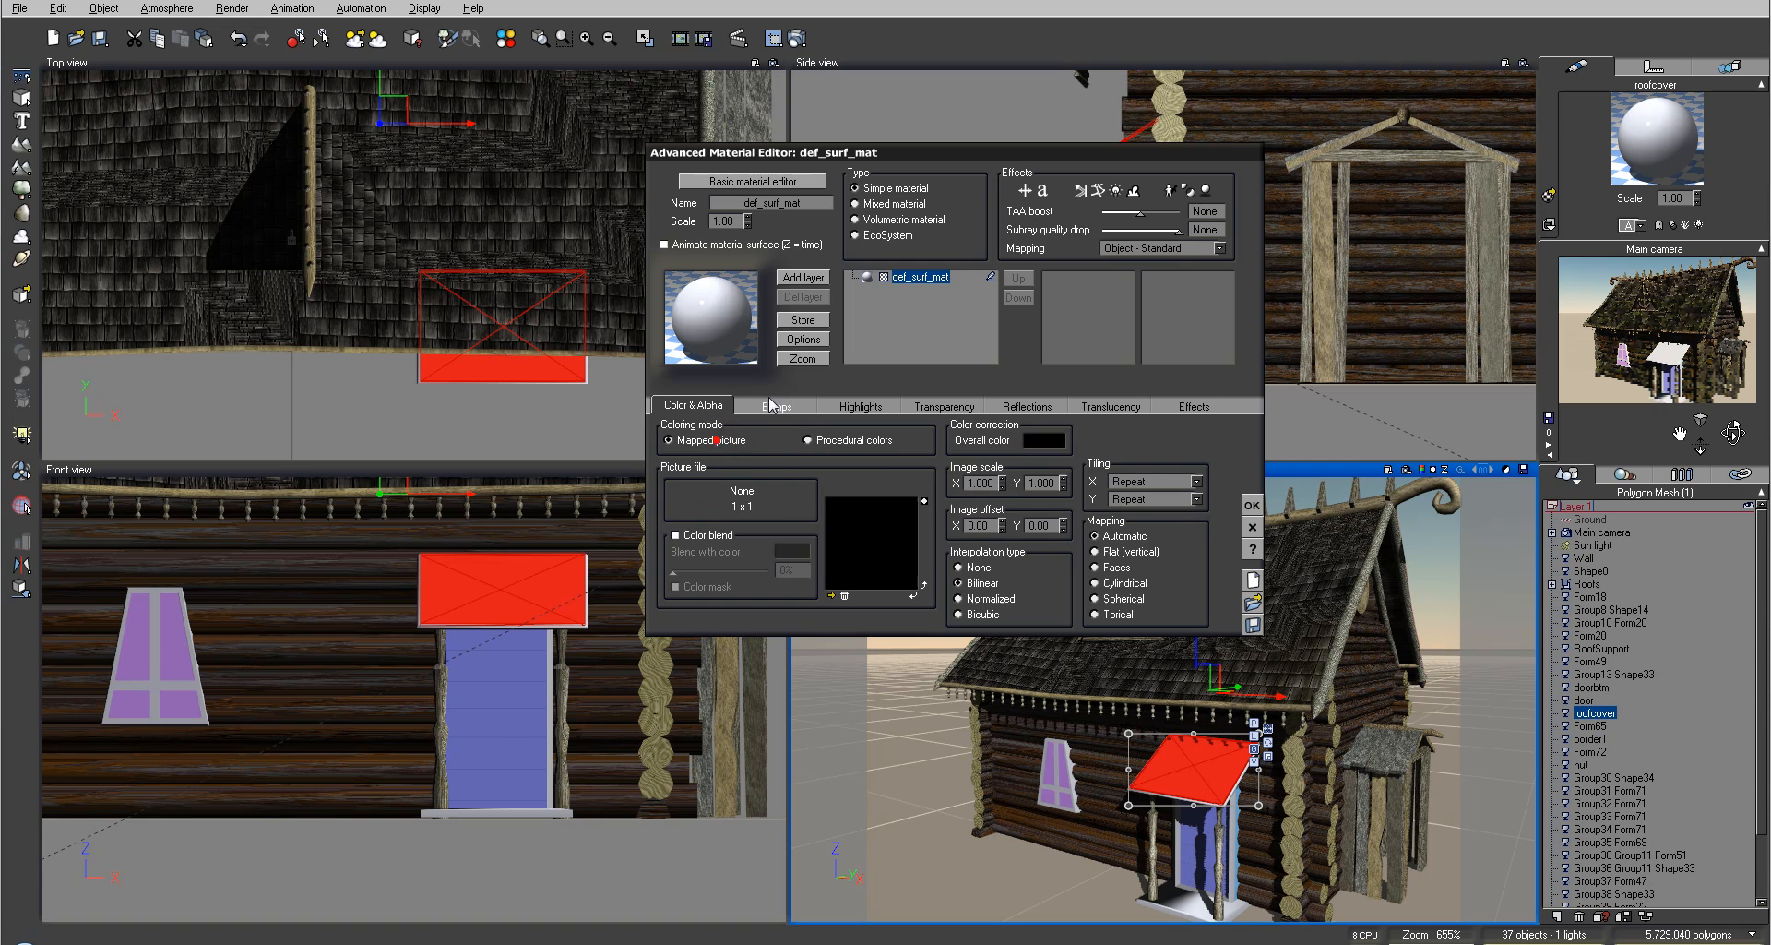
Step: Load plank_d.jpg from the Hexagon folder as the picture file and set interpolation to Bilinear
{"action": "left_click", "coordinate": [831, 594]}
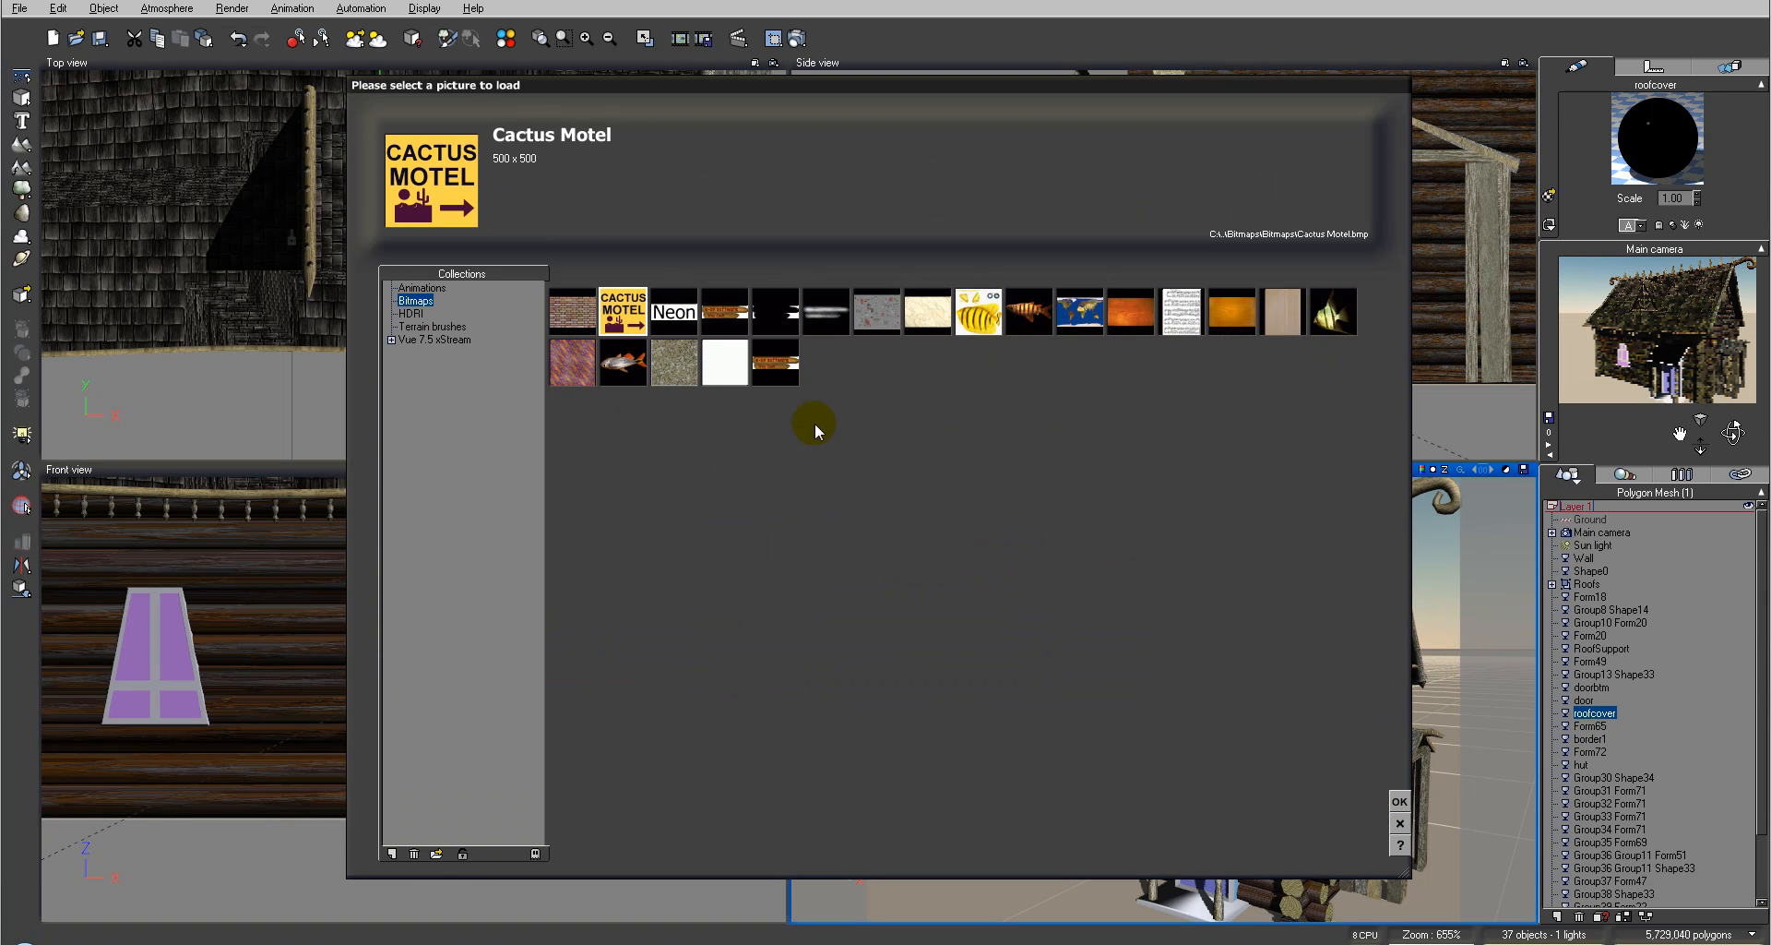
{"action": "left_click", "coordinate": [436, 854]}
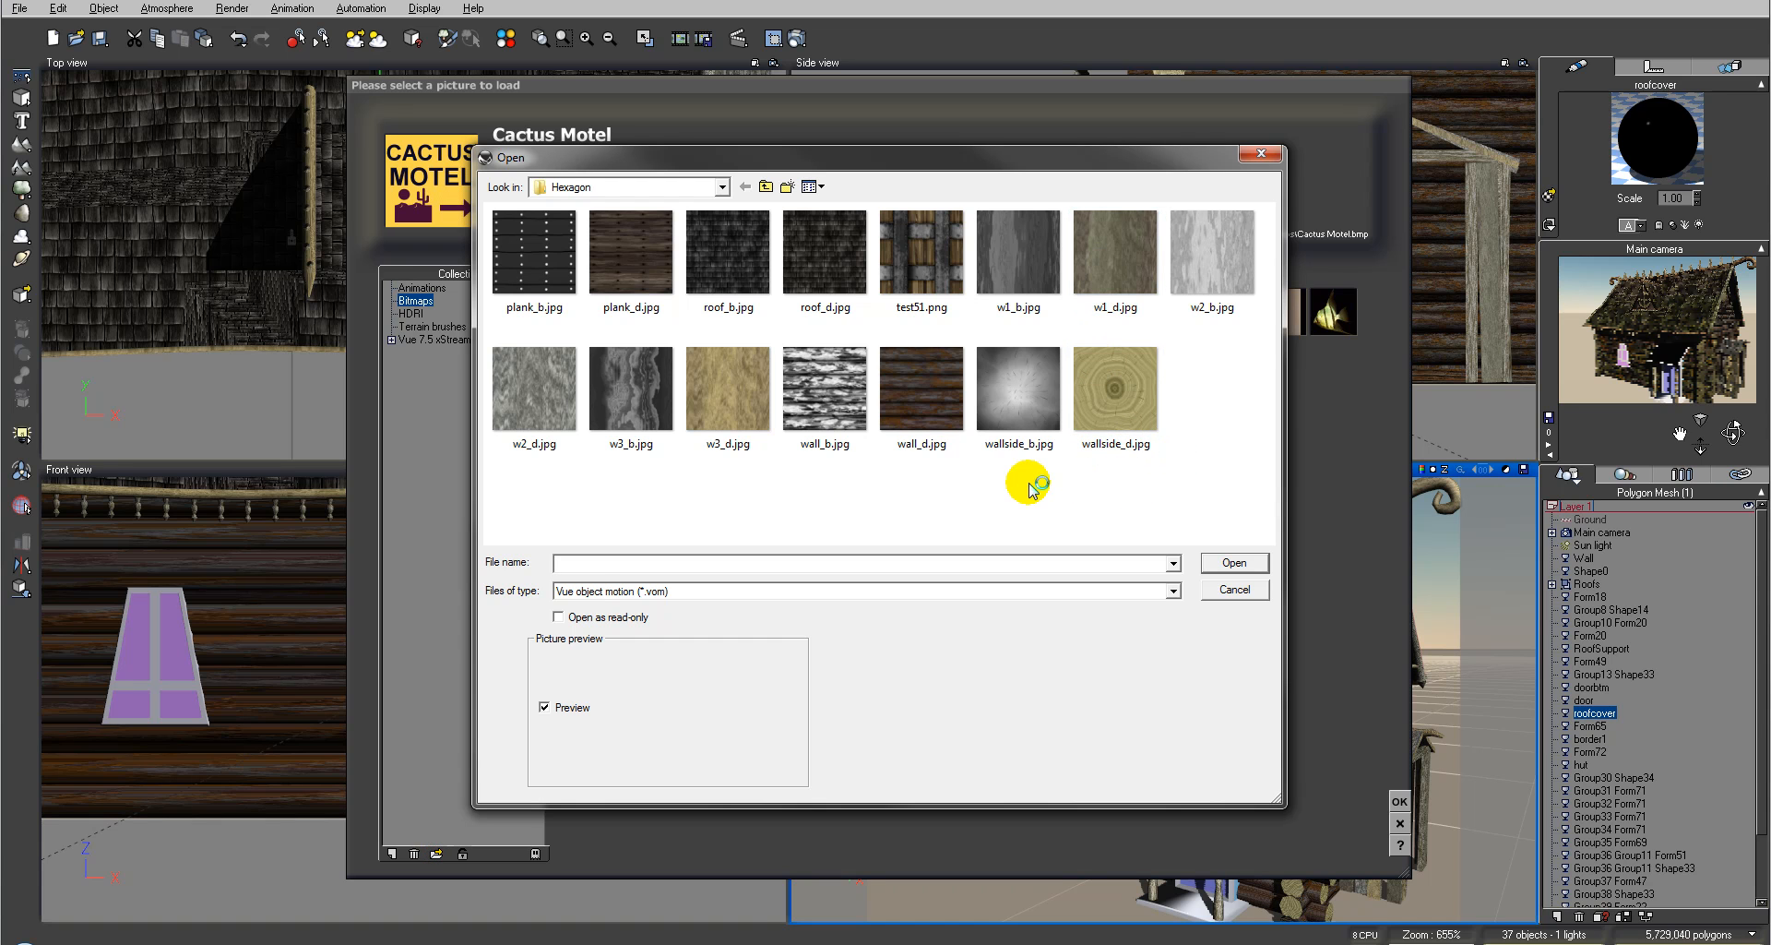
{"action": "left_click", "coordinate": [625, 250]}
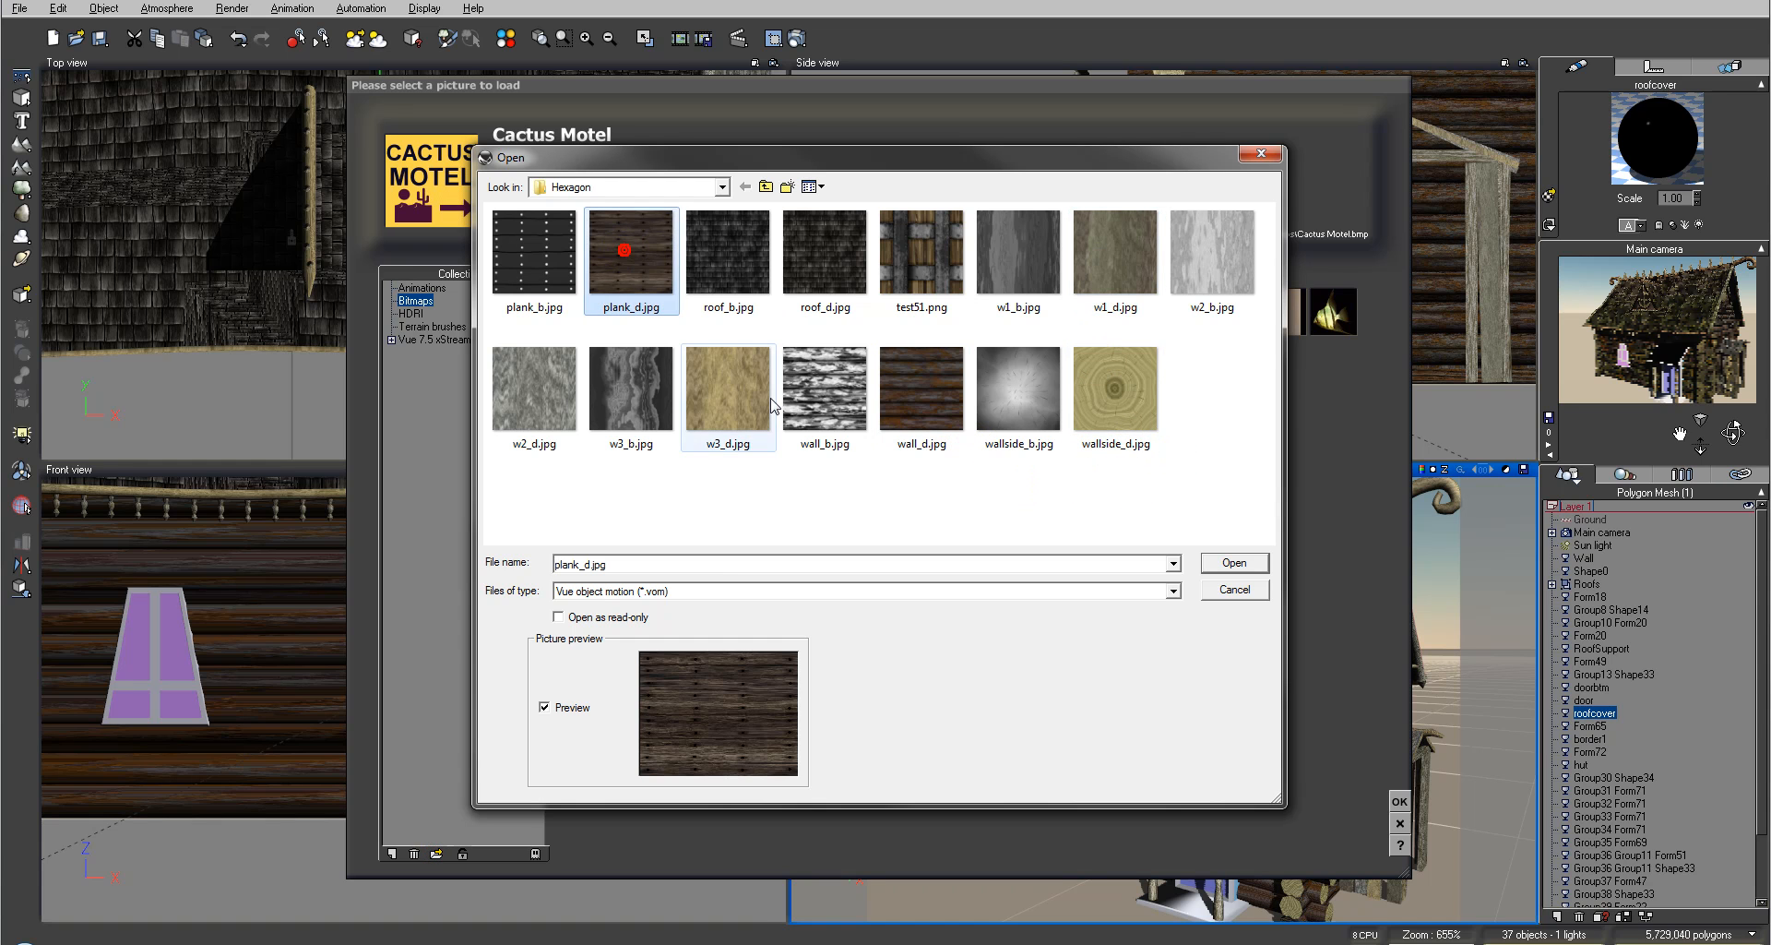
{"action": "left_click", "coordinate": [1231, 563]}
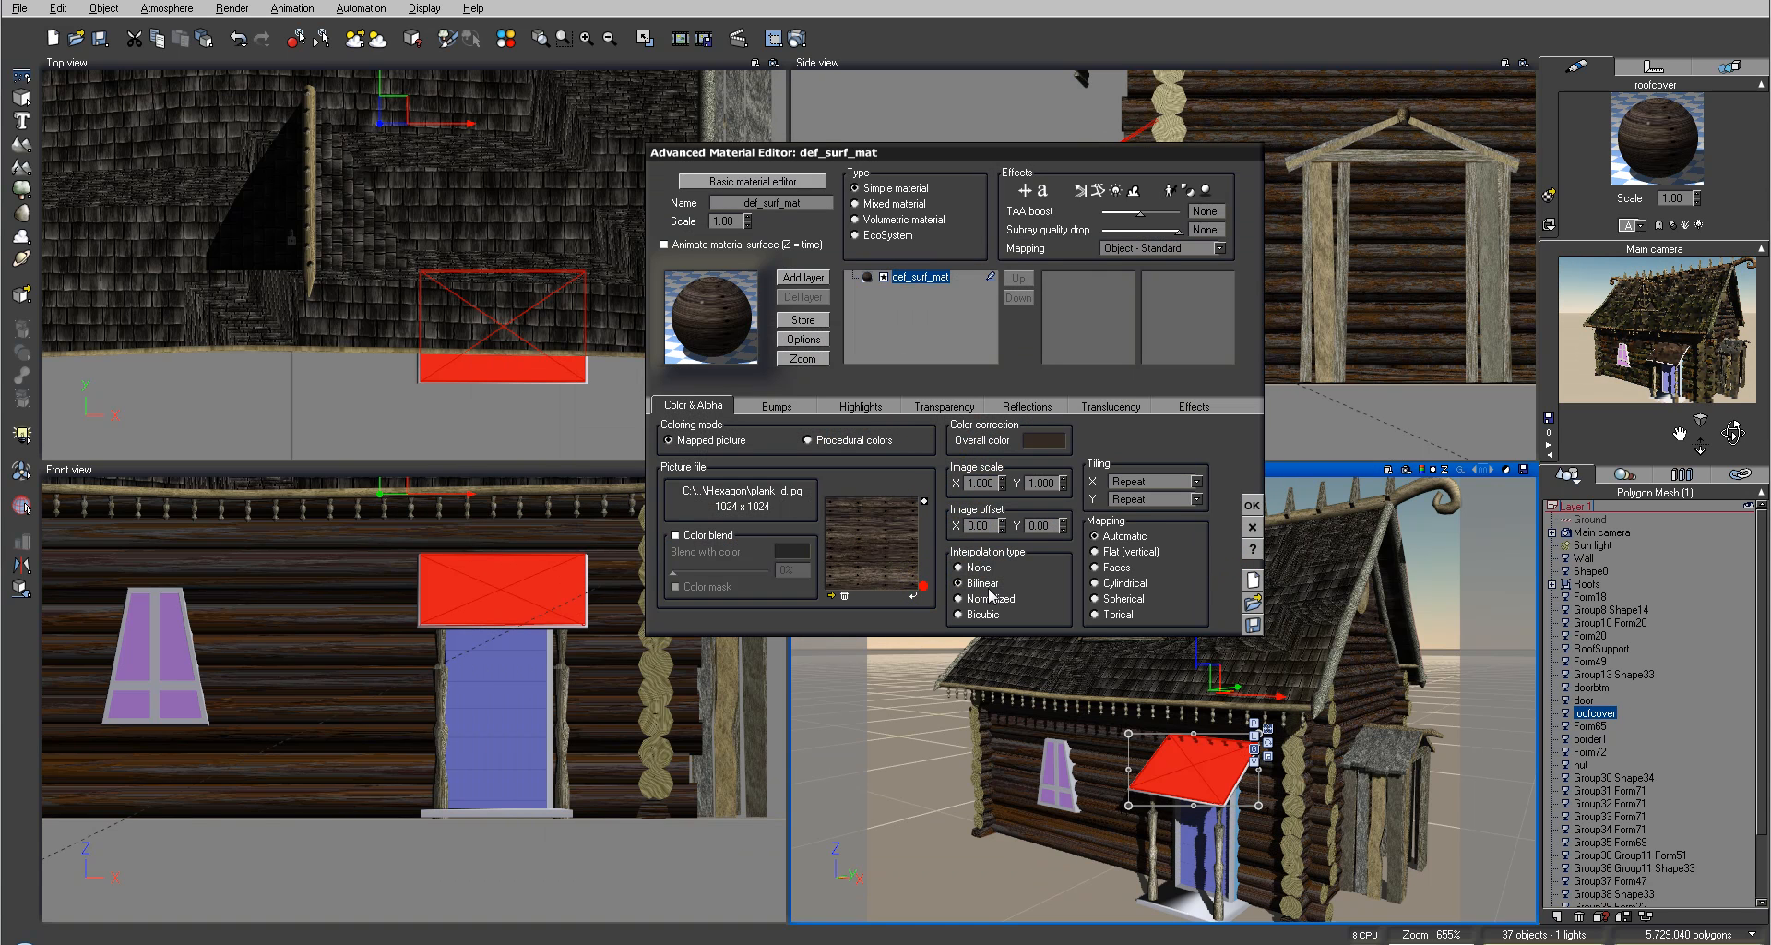
{"action": "left_click", "coordinate": [923, 585]}
Step: Render the camera view to check the porch roof, then close the render display
{"action": "left_click", "coordinate": [795, 37]}
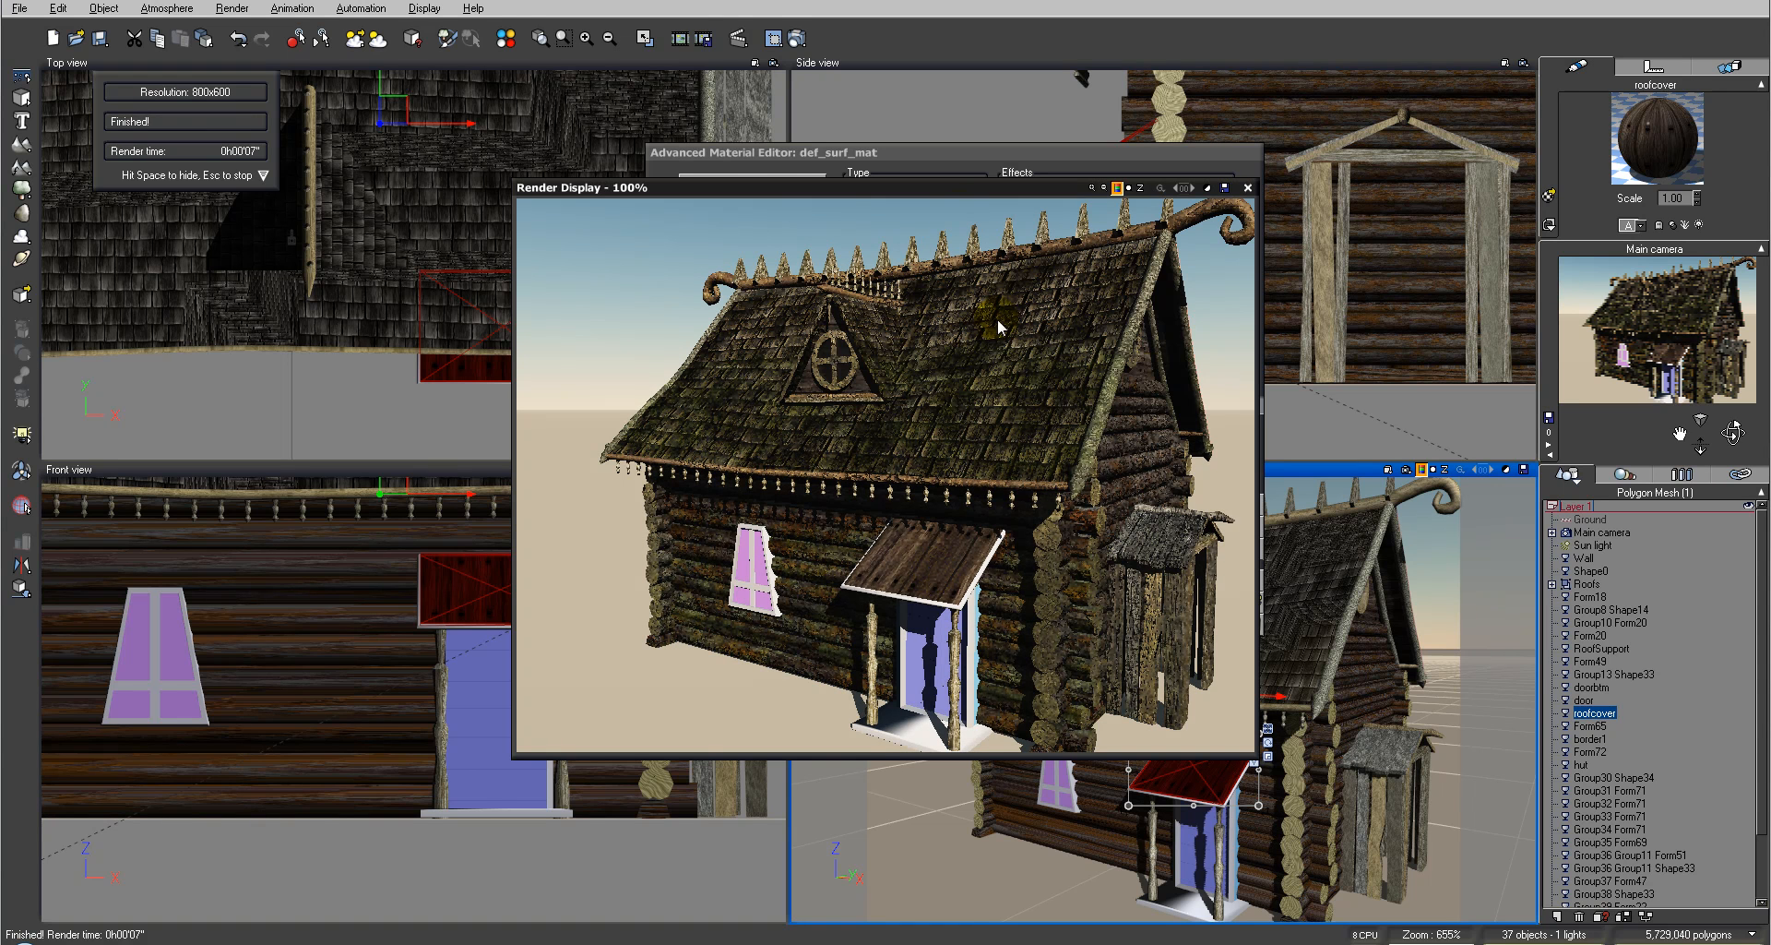
{"action": "left_click", "coordinate": [1248, 187]}
Step: Edit the porch roof material's overall colour correction in the colour picker
{"action": "left_click", "coordinate": [1051, 447]}
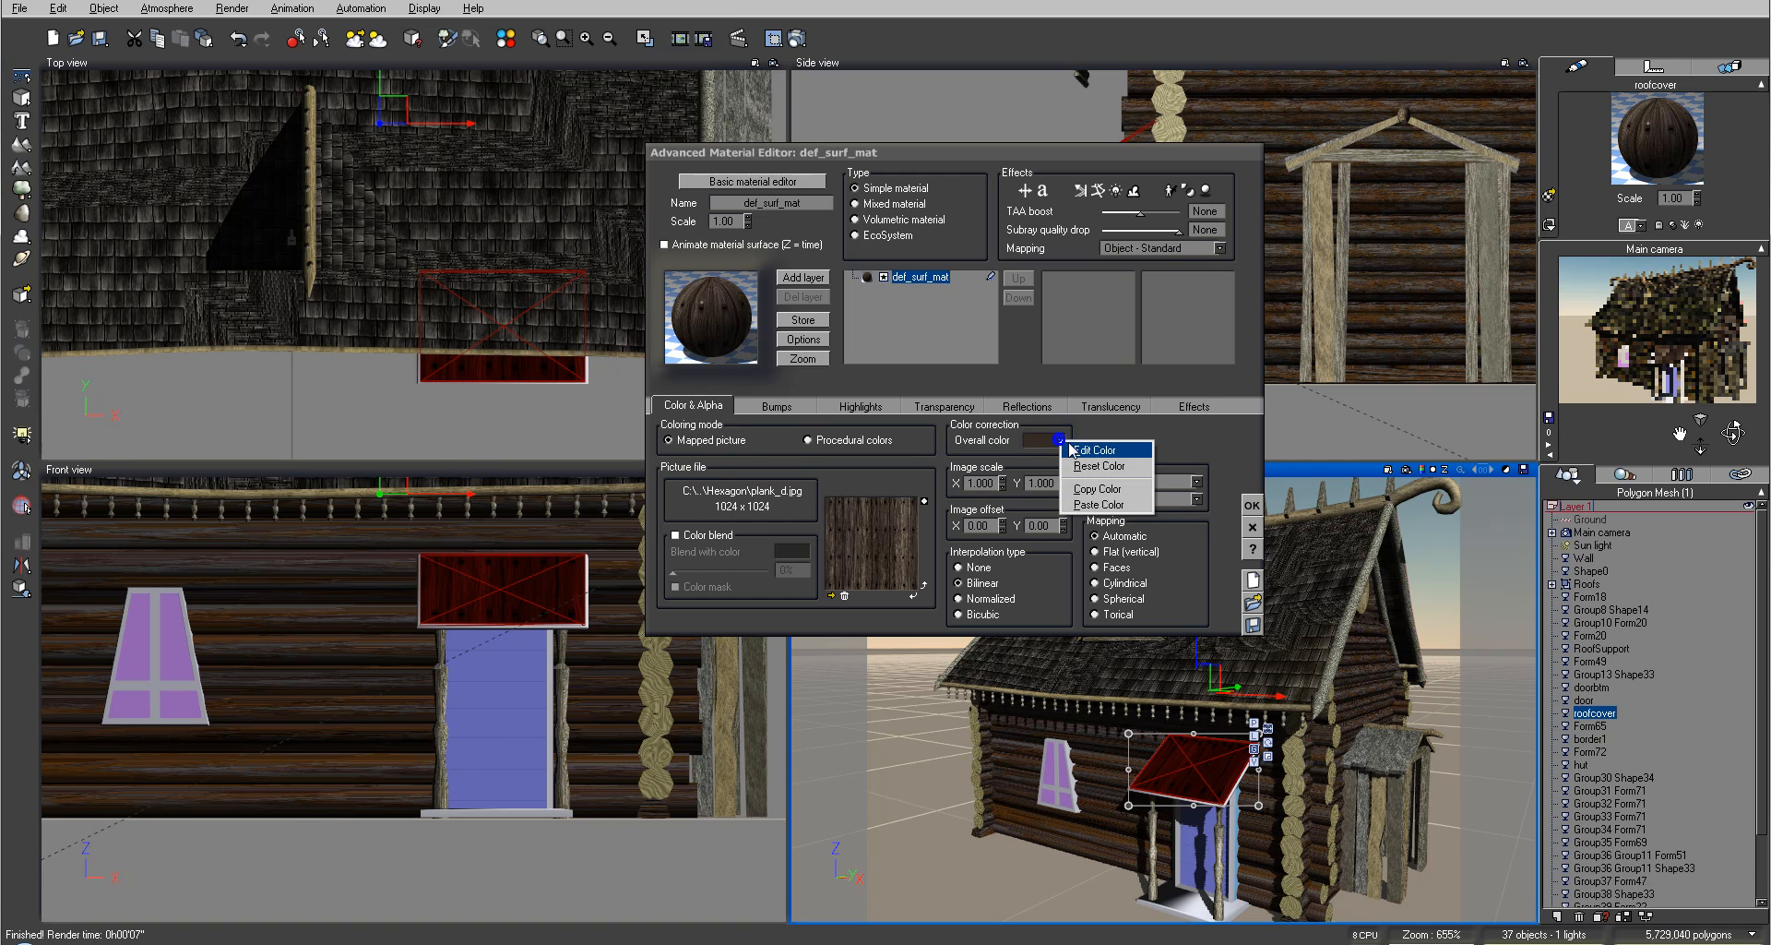
{"action": "left_click", "coordinate": [1078, 451]}
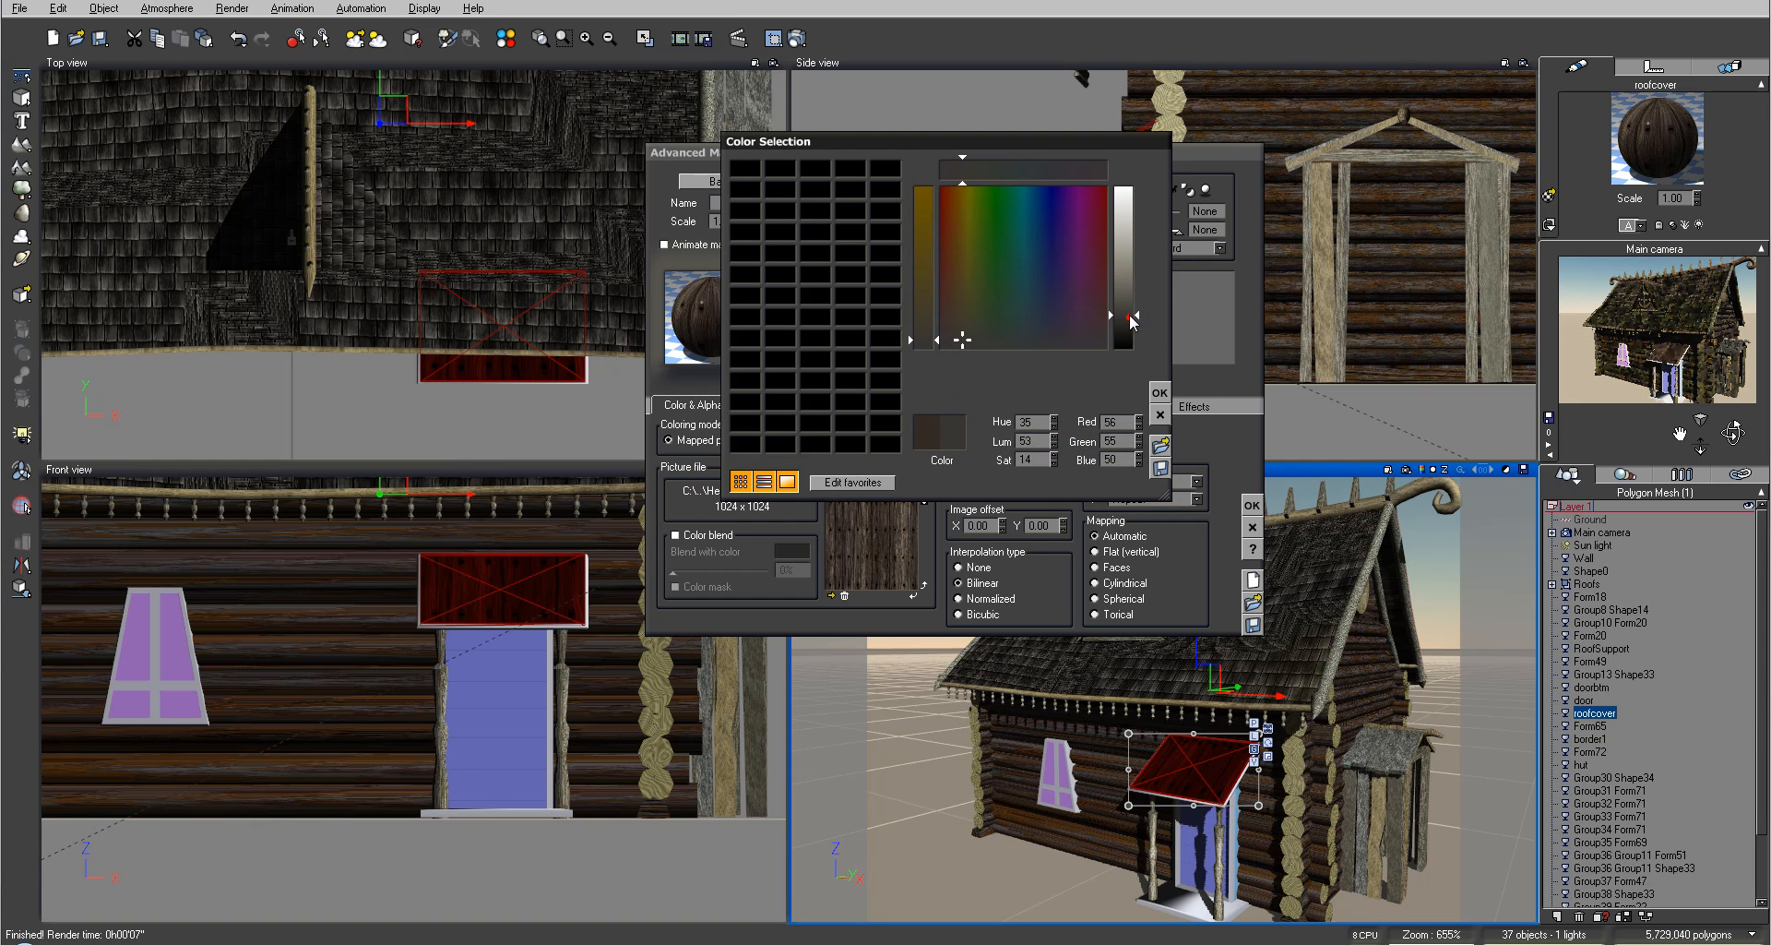
{"action": "left_click", "coordinate": [1159, 395]}
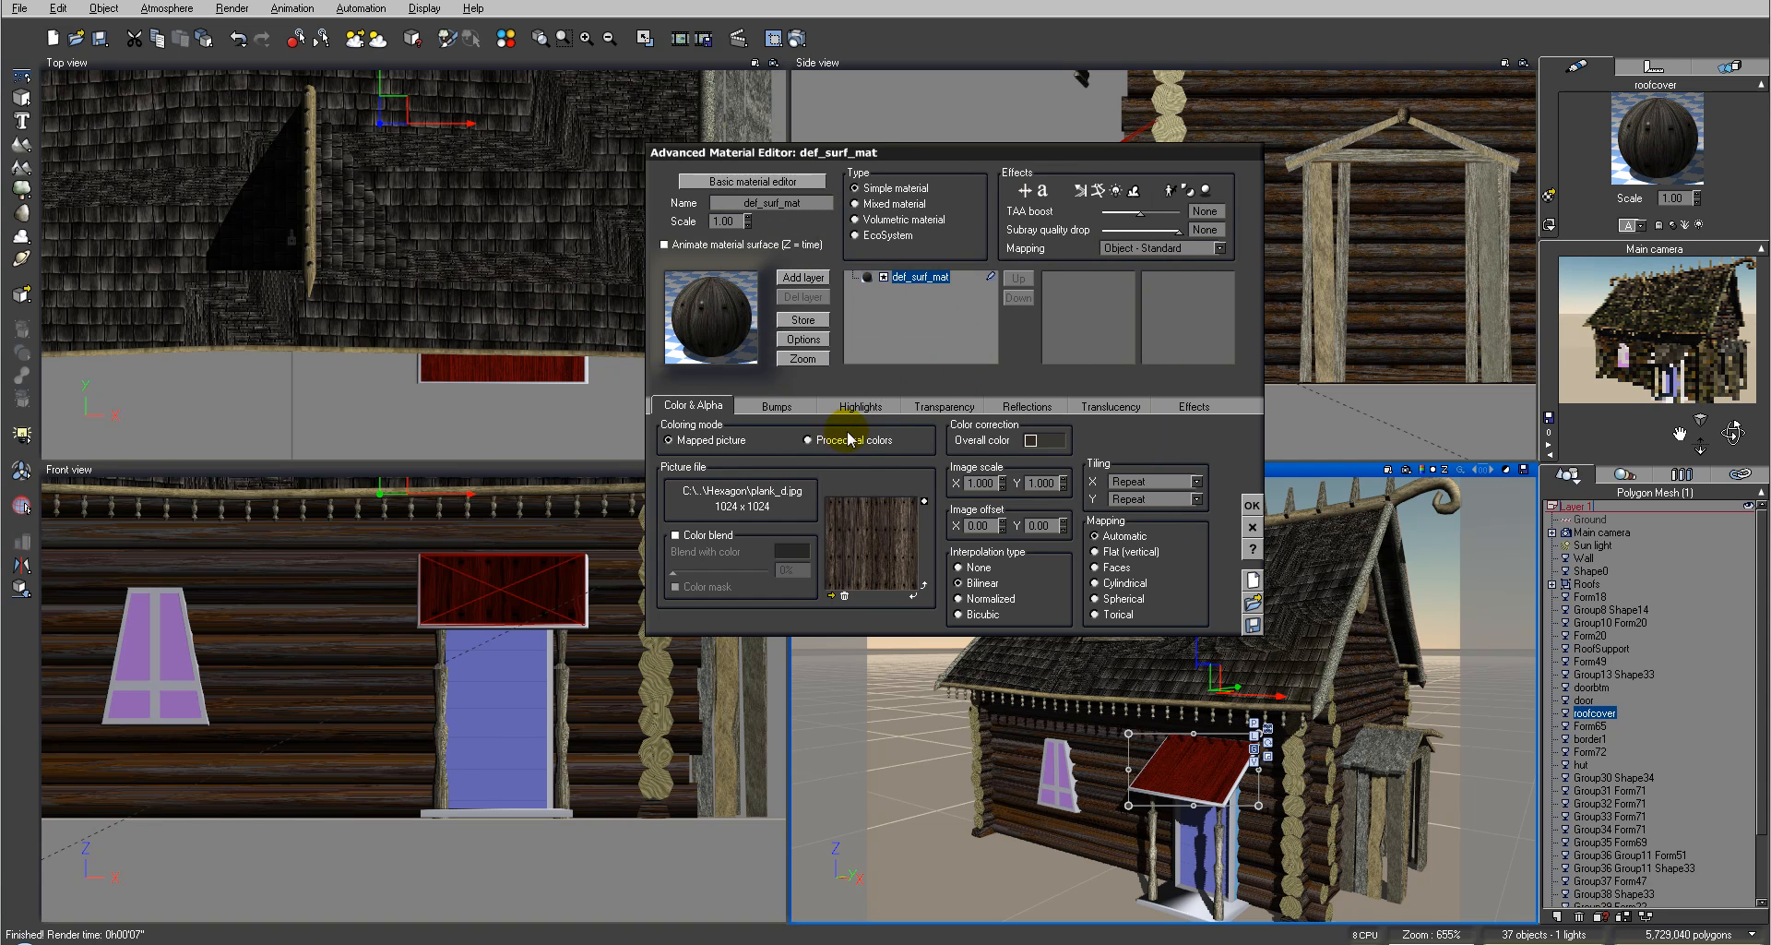
Step: Reduce the porch roof material's highlight global size and highlight global intensity
{"action": "left_click", "coordinate": [830, 406]}
{"action": "left_click_drag", "start_coordinate": [784, 536], "coordinate": [687, 537]}
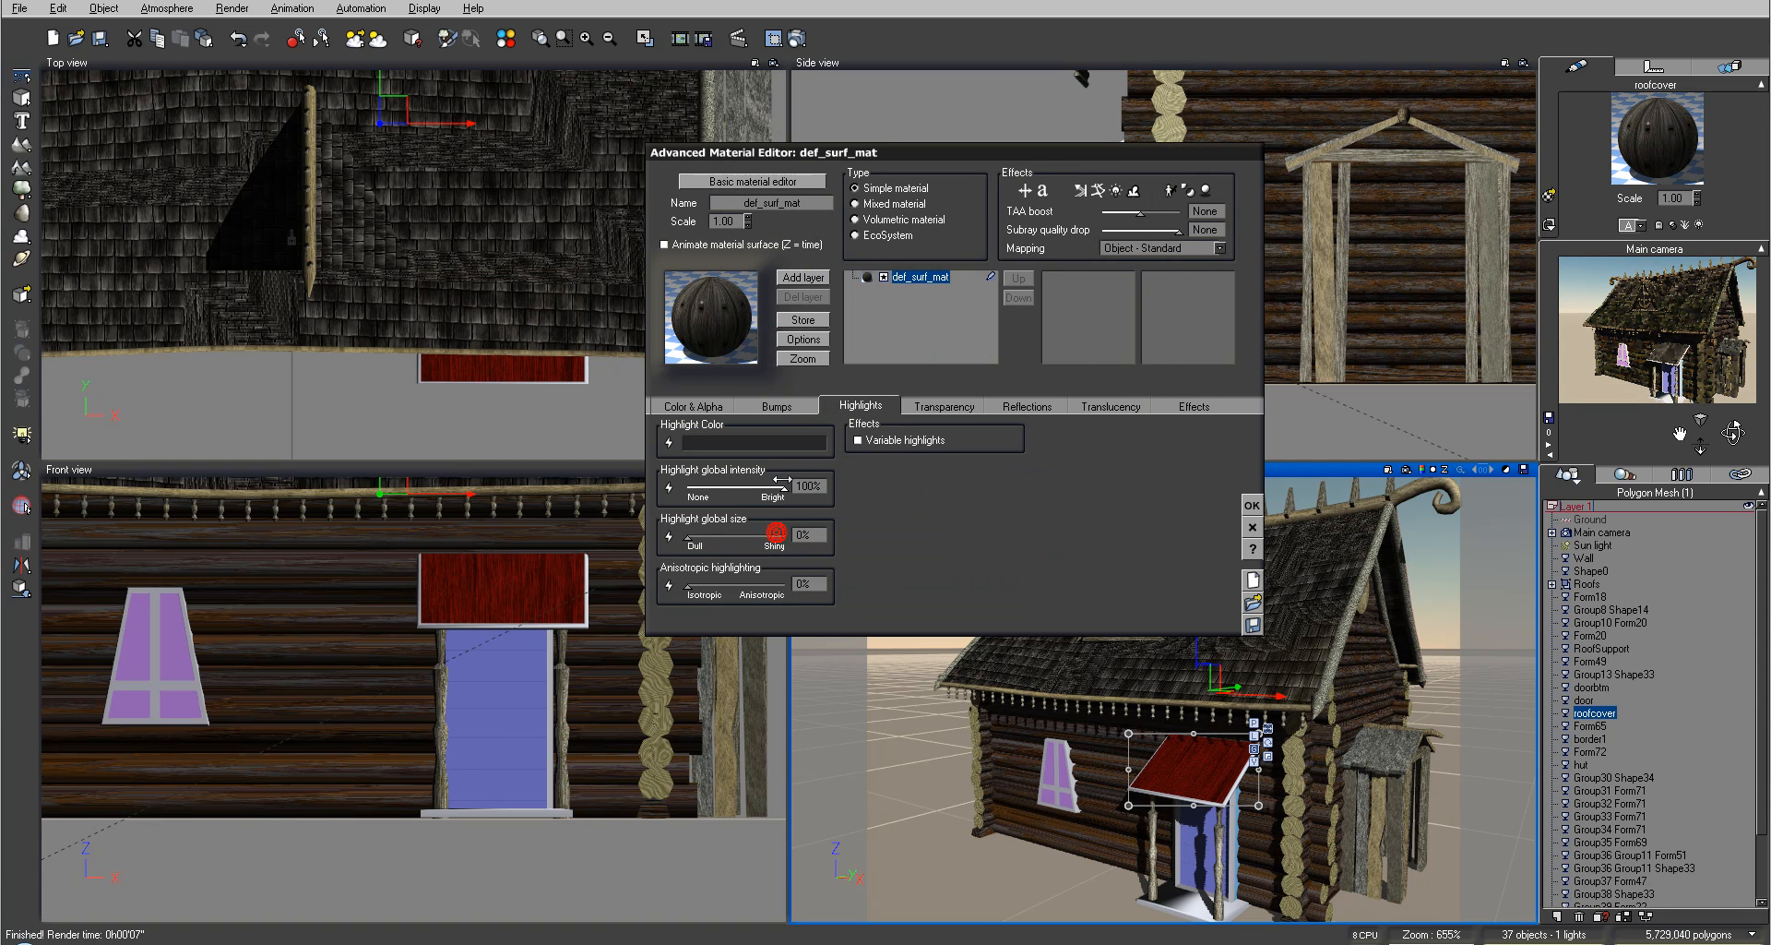
{"action": "left_click_drag", "start_coordinate": [784, 486], "coordinate": [730, 486]}
Step: Open the bump production function graph and delete its existing bump node
{"action": "left_click", "coordinate": [758, 406]}
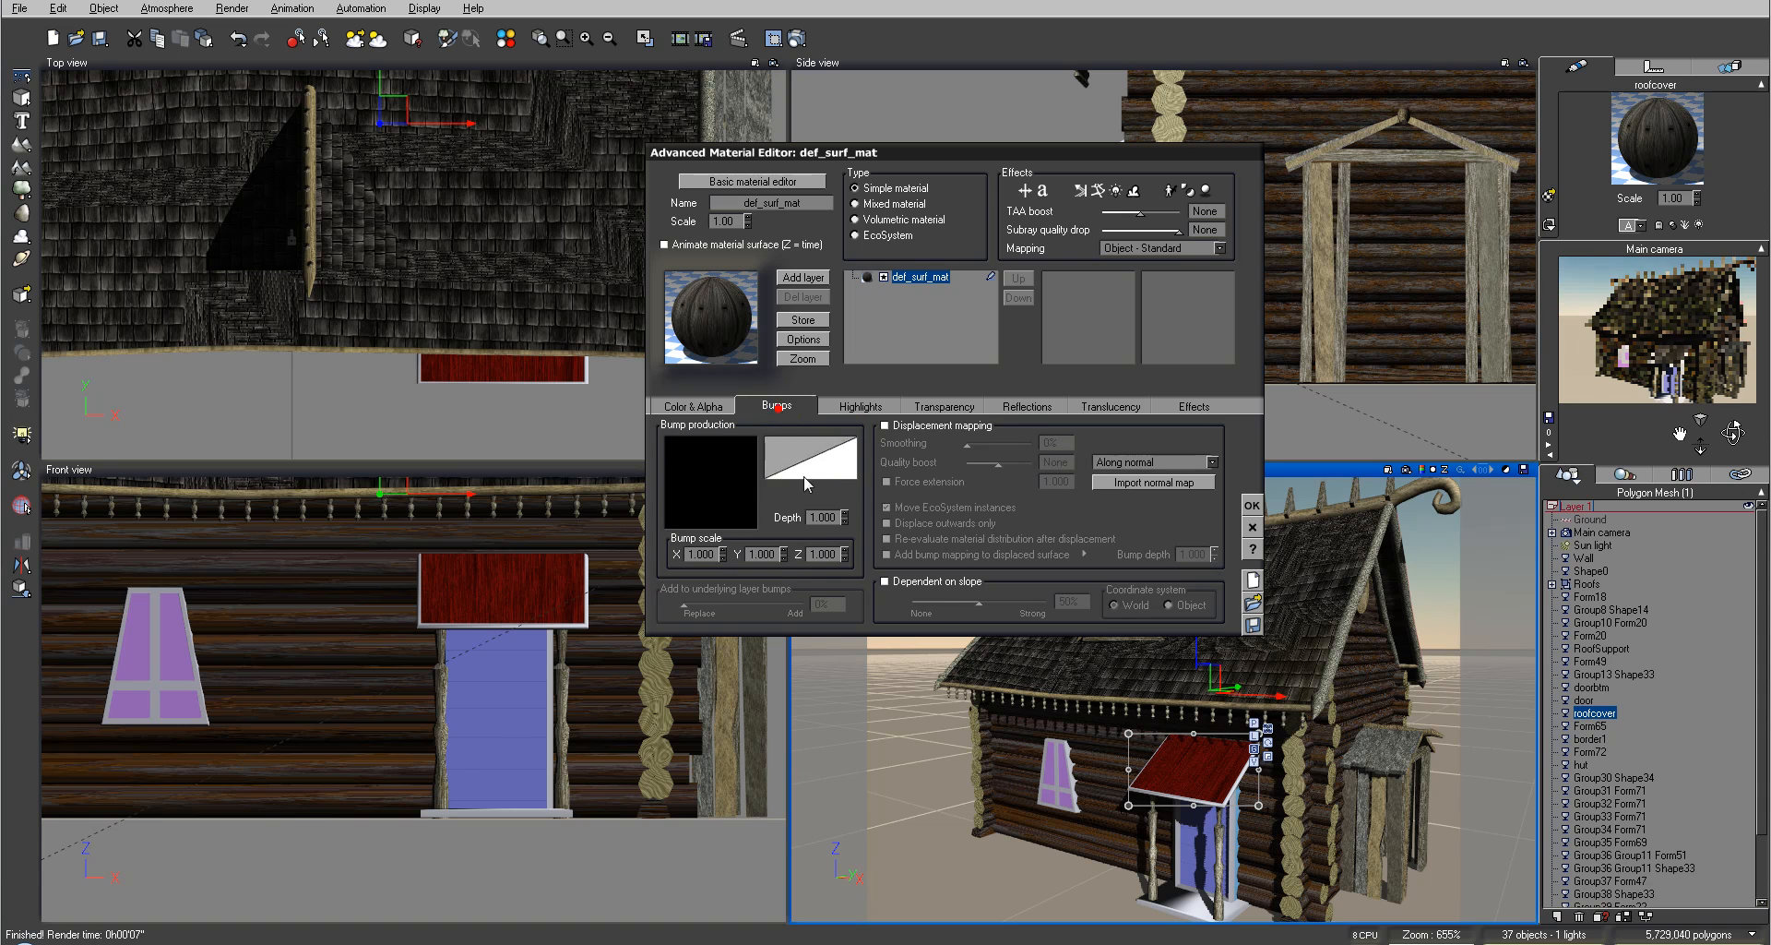
{"action": "right_click", "coordinate": [716, 460]}
{"action": "left_click", "coordinate": [759, 467]}
{"action": "left_click", "coordinate": [840, 493]}
{"action": "key", "text": "Delete"}
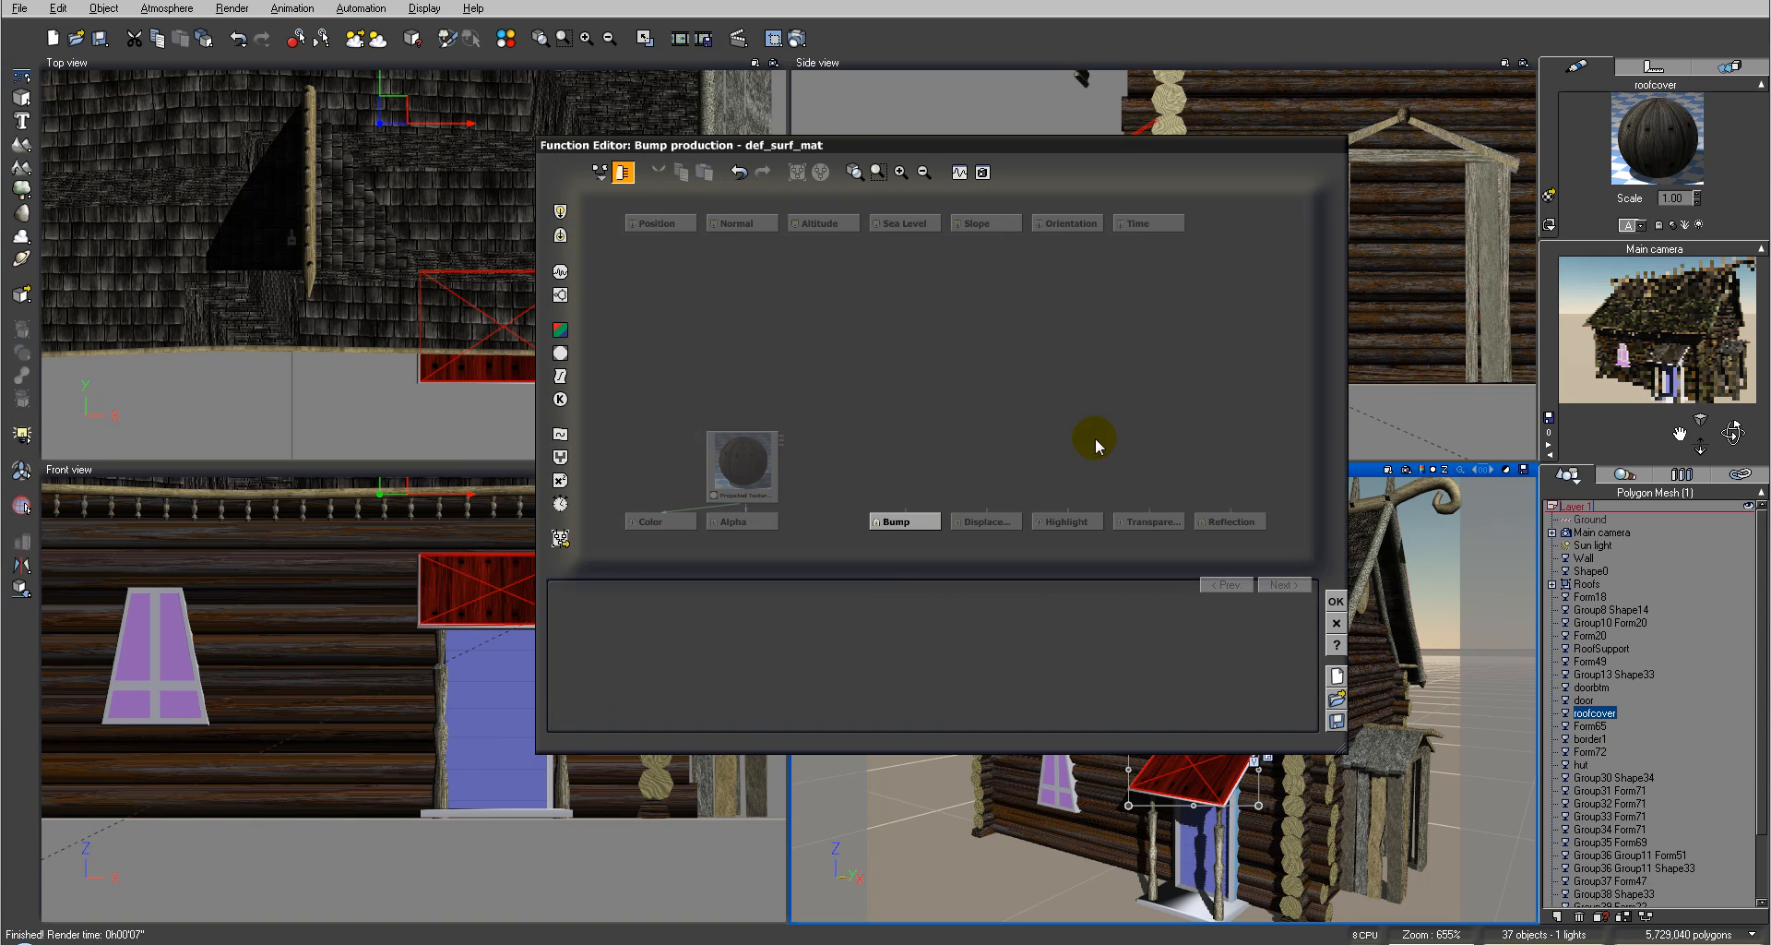
Step: Add a Projected Texture Map node to the bump graph and load plank_b.jpg from the Hexagon folder
{"action": "left_click", "coordinate": [560, 360]}
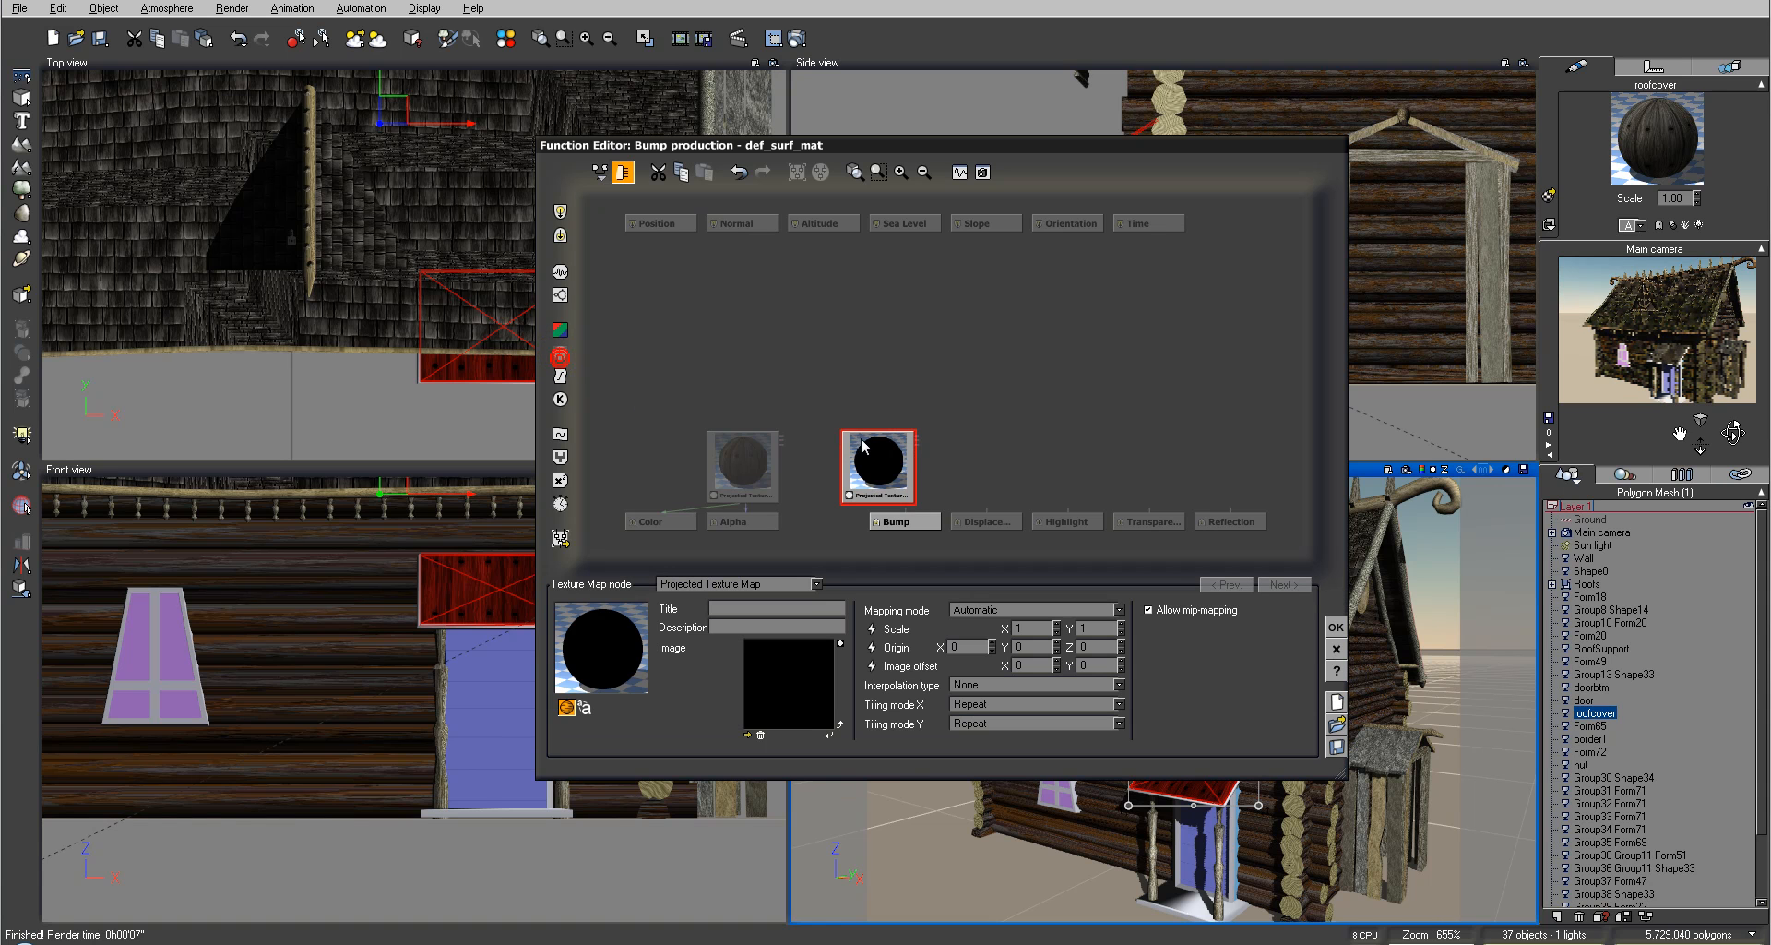
{"action": "left_click", "coordinate": [749, 733]}
{"action": "left_click", "coordinate": [435, 853]}
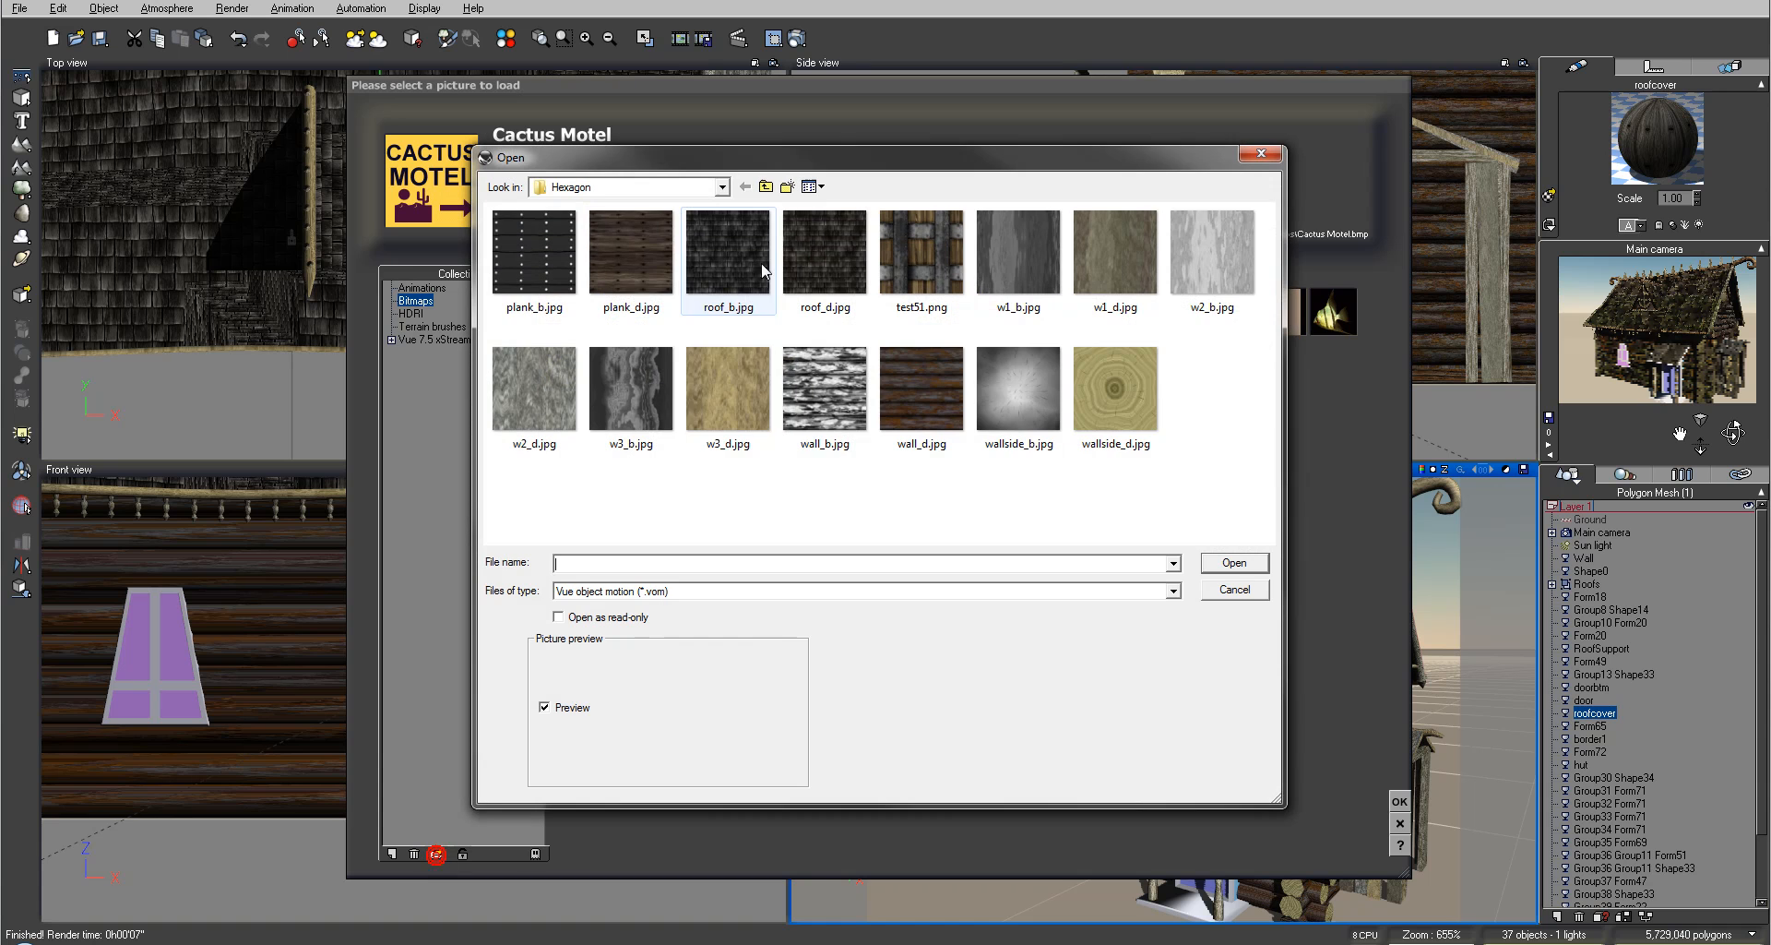
{"action": "left_click", "coordinate": [532, 257]}
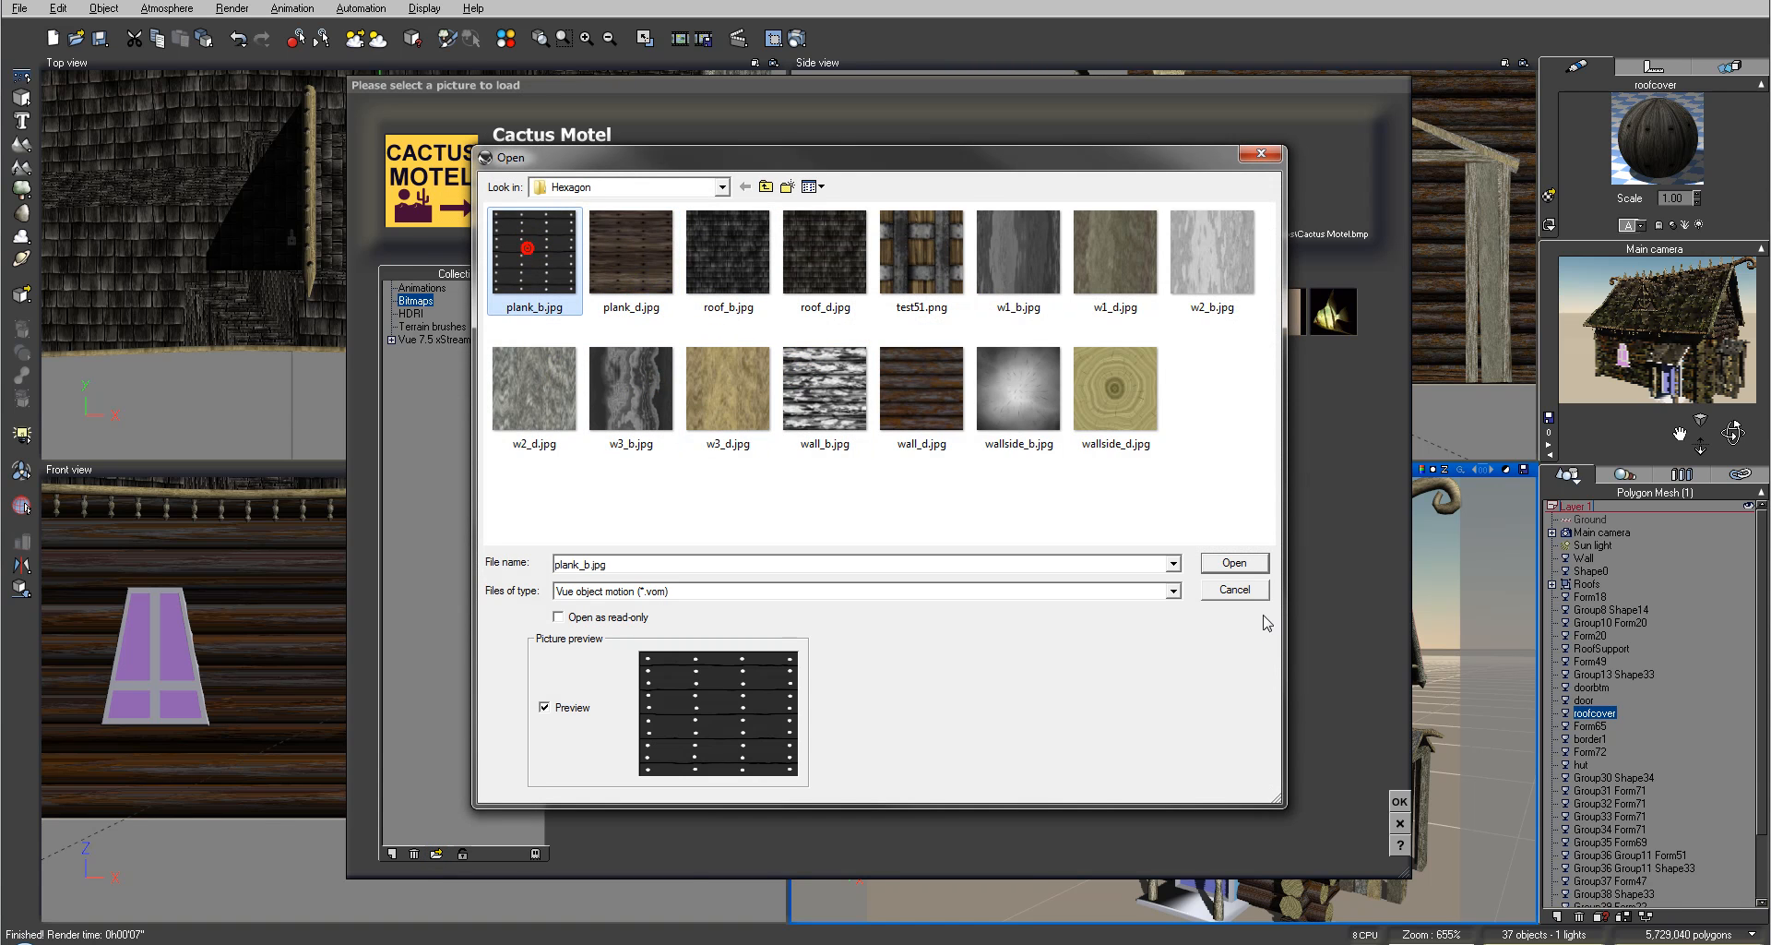
{"action": "left_click", "coordinate": [1234, 562]}
Step: Arrange the two texture map nodes, with the plank_b node feeding the Bump output
{"action": "left_click_drag", "start_coordinate": [738, 461], "coordinate": [738, 323]}
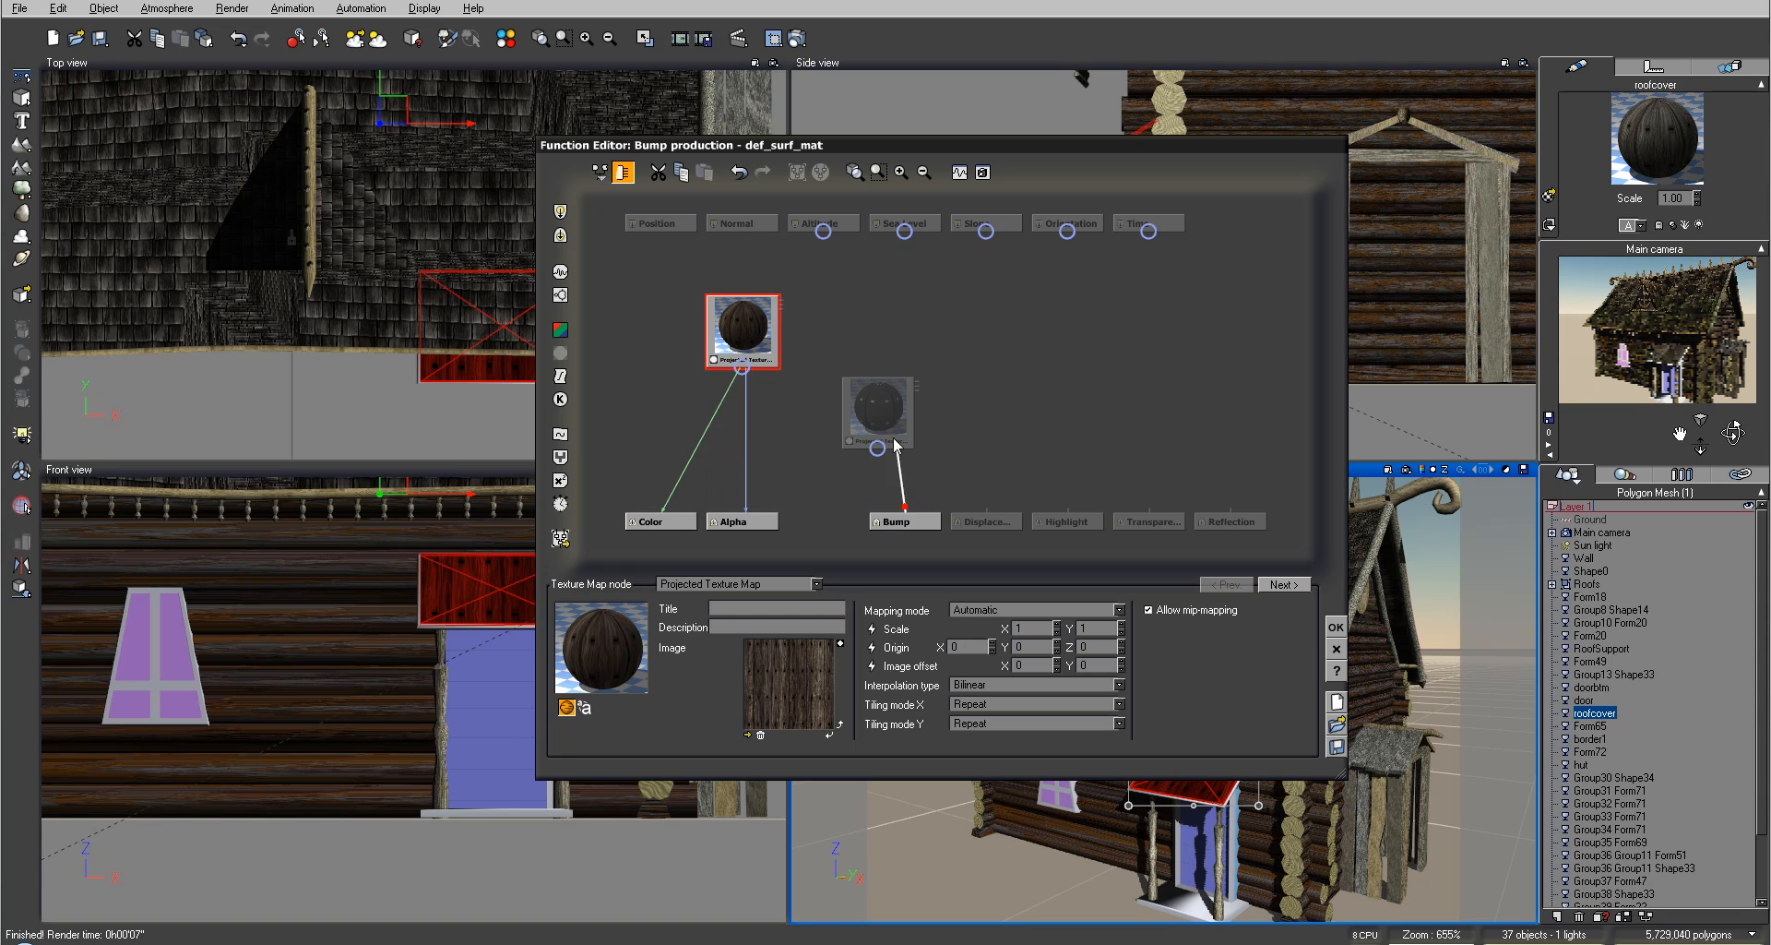
{"action": "left_click_drag", "start_coordinate": [880, 449], "coordinate": [905, 440]}
{"action": "left_click", "coordinate": [922, 471]}
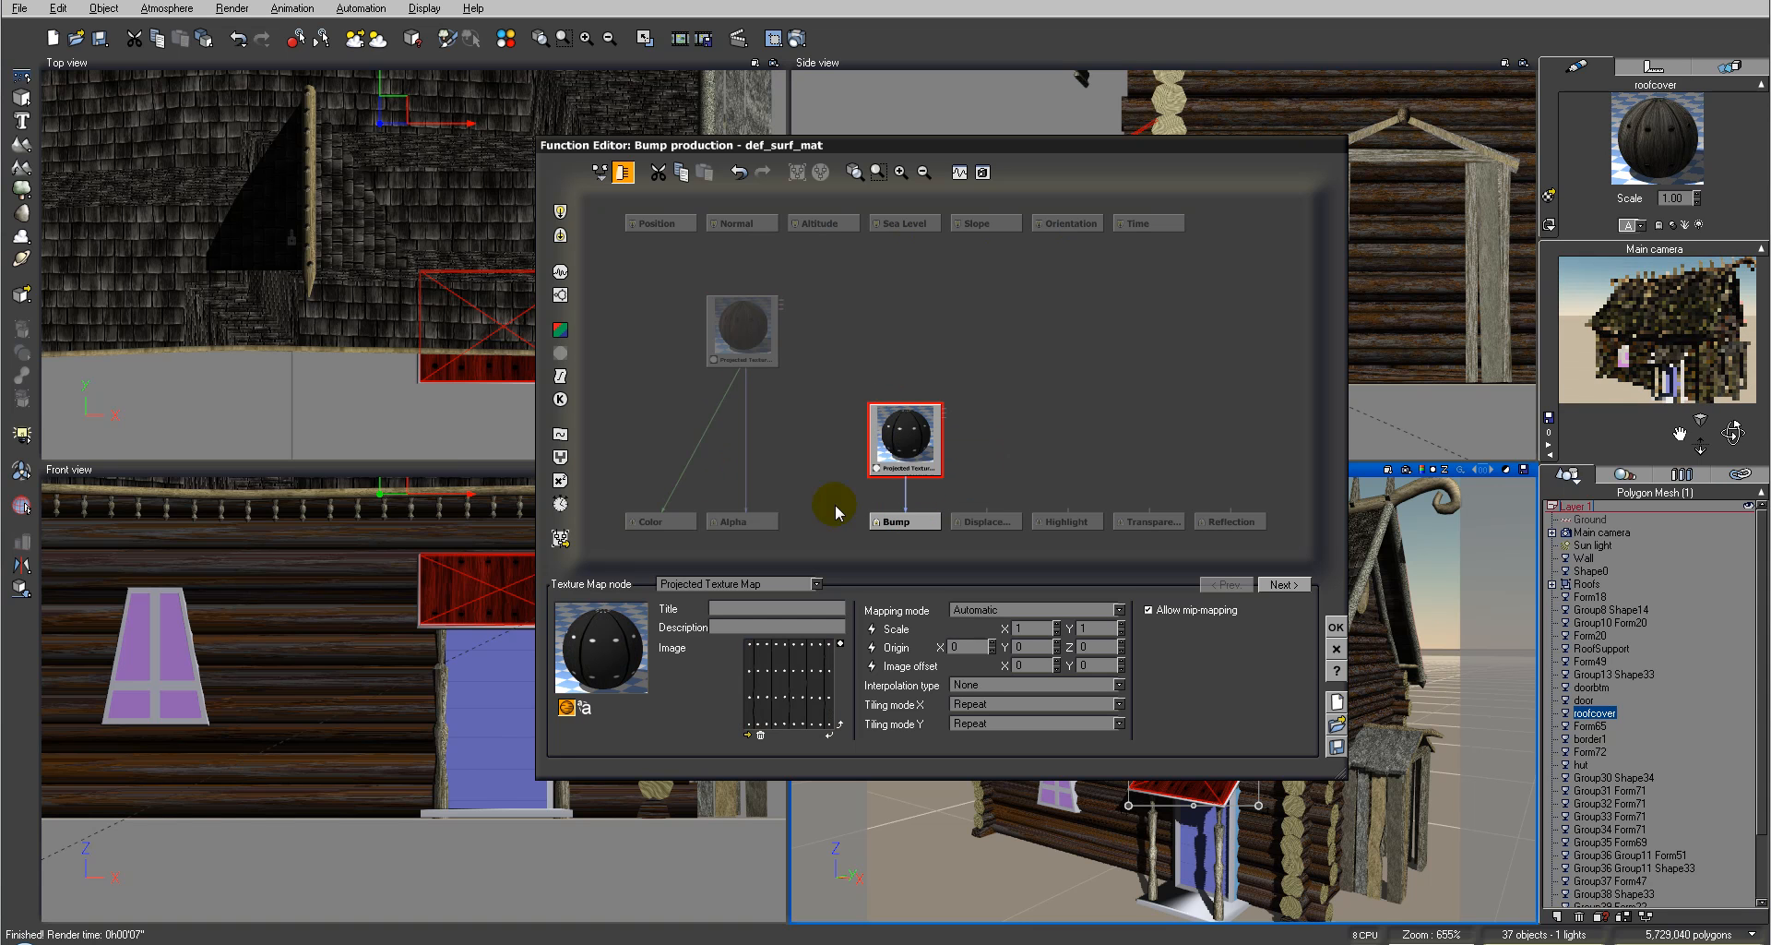
Step: Add a constant texture coordinates node driving both texture nodes' scale, set it to 0.8 by 0.8, and confirm
{"action": "left_click", "coordinate": [872, 630]}
{"action": "left_click_drag", "start_coordinate": [786, 297], "coordinate": [988, 393]}
{"action": "left_click_drag", "start_coordinate": [994, 279], "coordinate": [883, 284]}
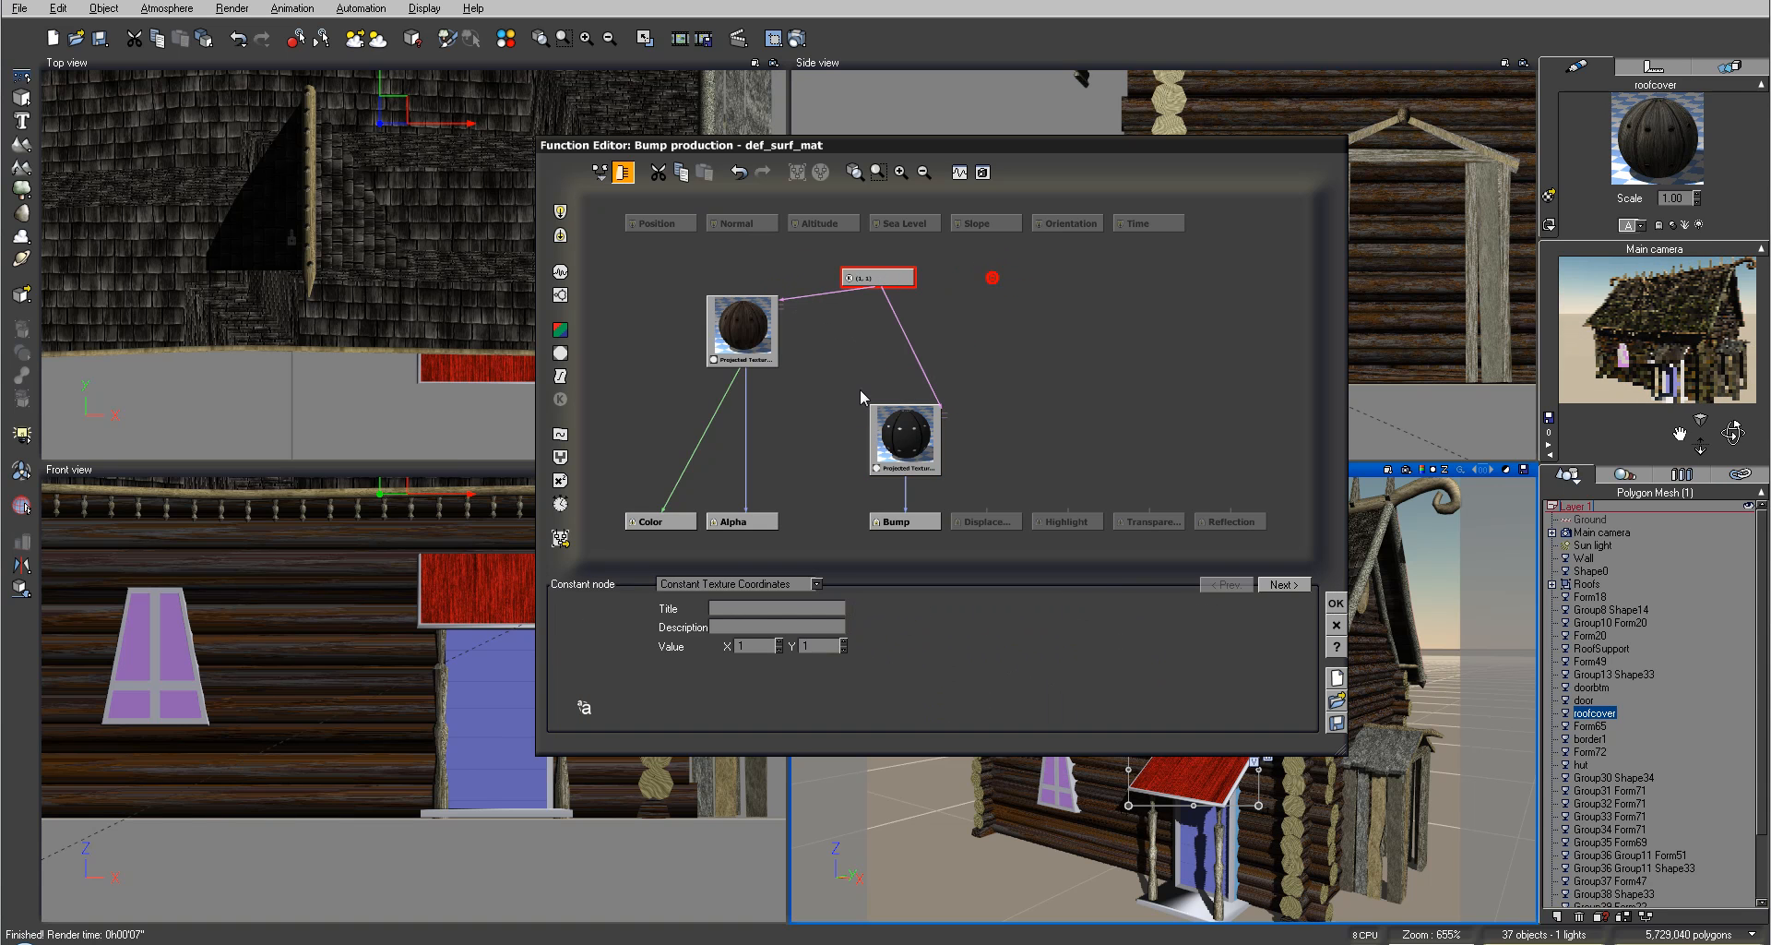
{"action": "left_click", "coordinate": [845, 649]}
{"action": "left_click", "coordinate": [780, 650]}
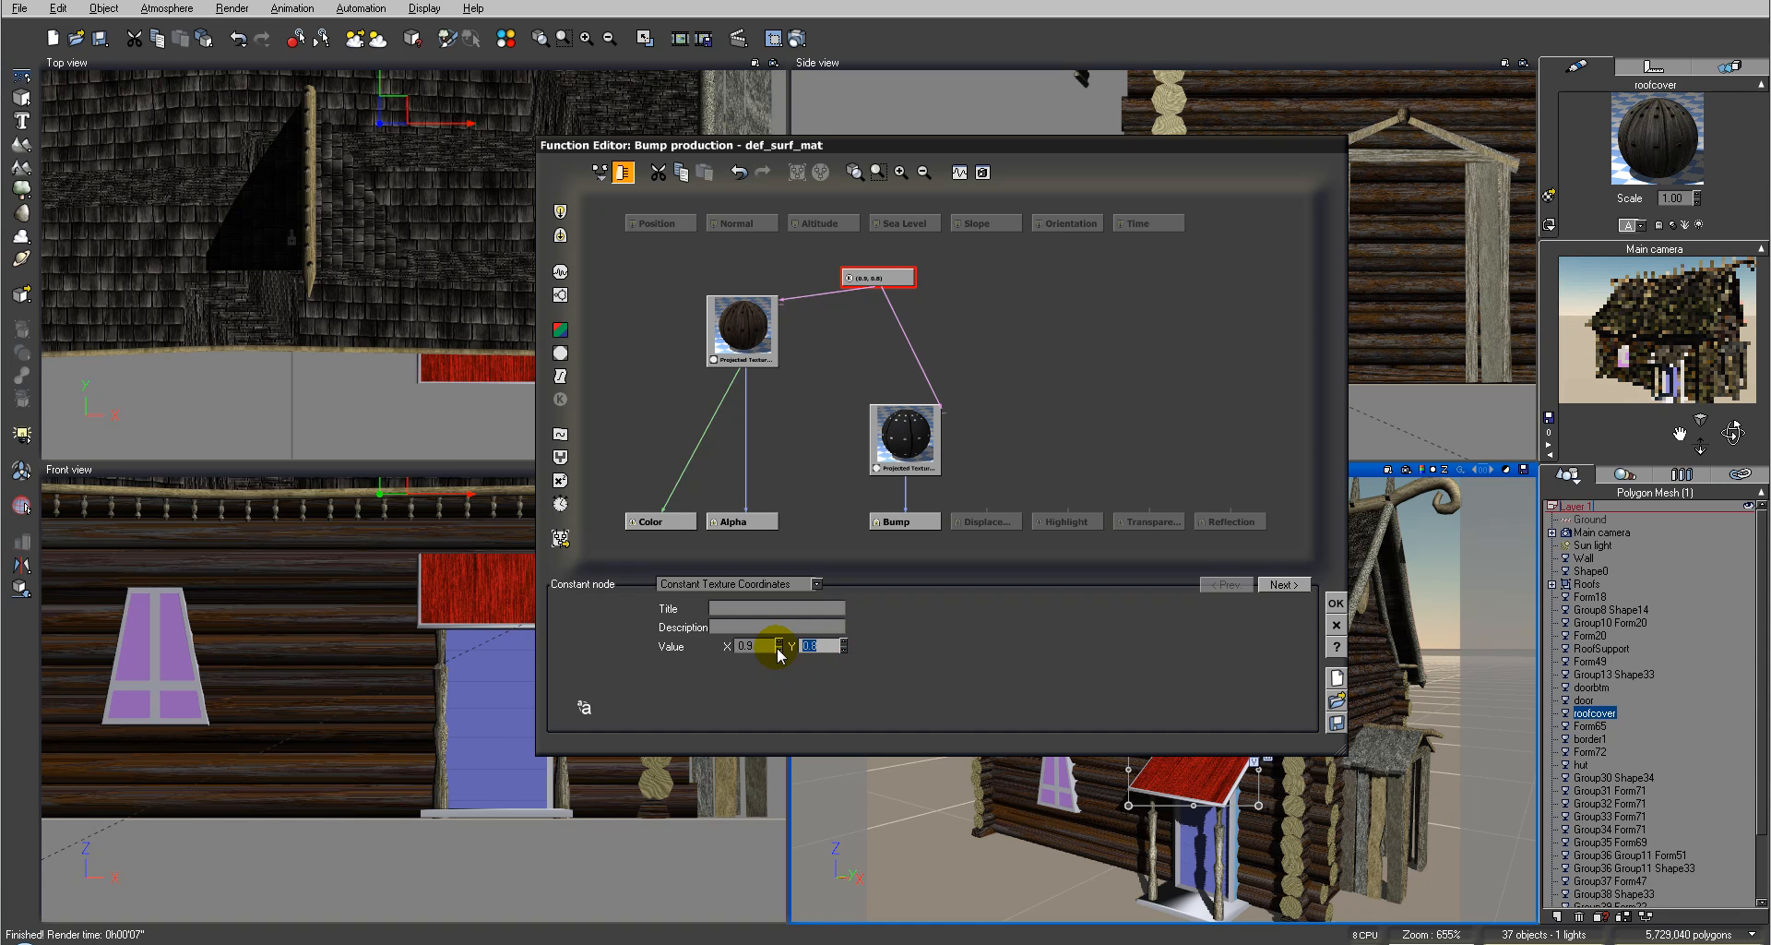
{"action": "left_click", "coordinate": [1335, 603]}
Step: Add the DirthLayer material as a layer and render the camera view to check it
{"action": "left_click", "coordinate": [802, 277]}
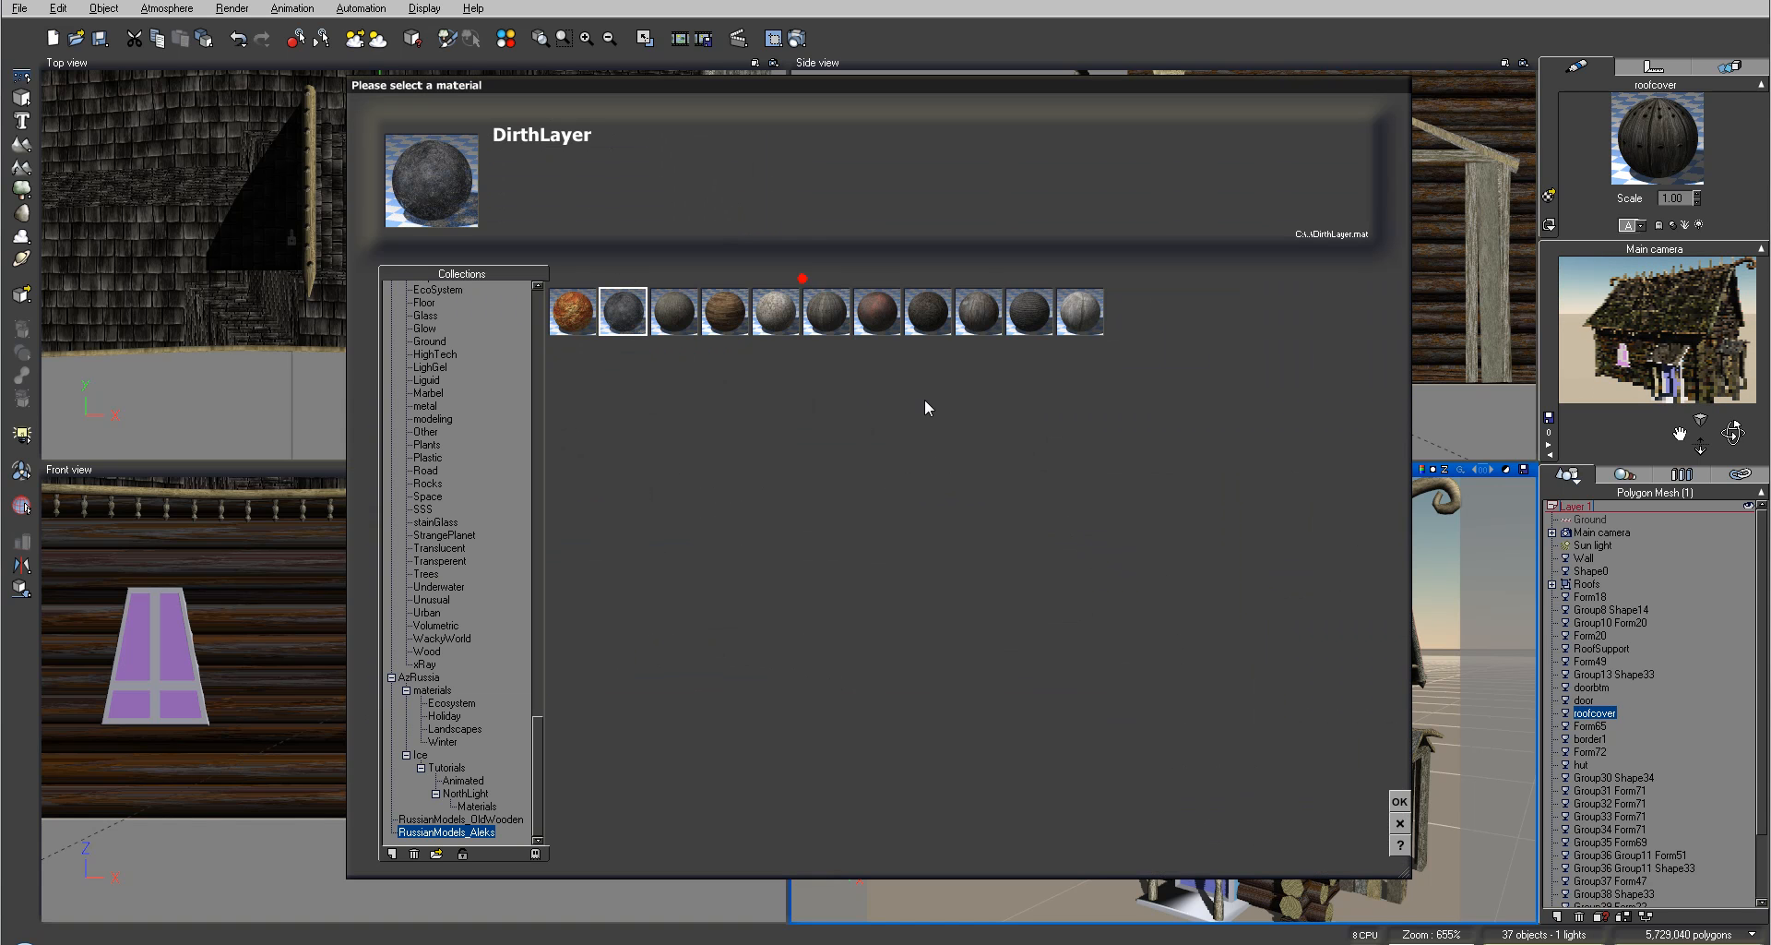
{"action": "left_click", "coordinate": [1397, 800]}
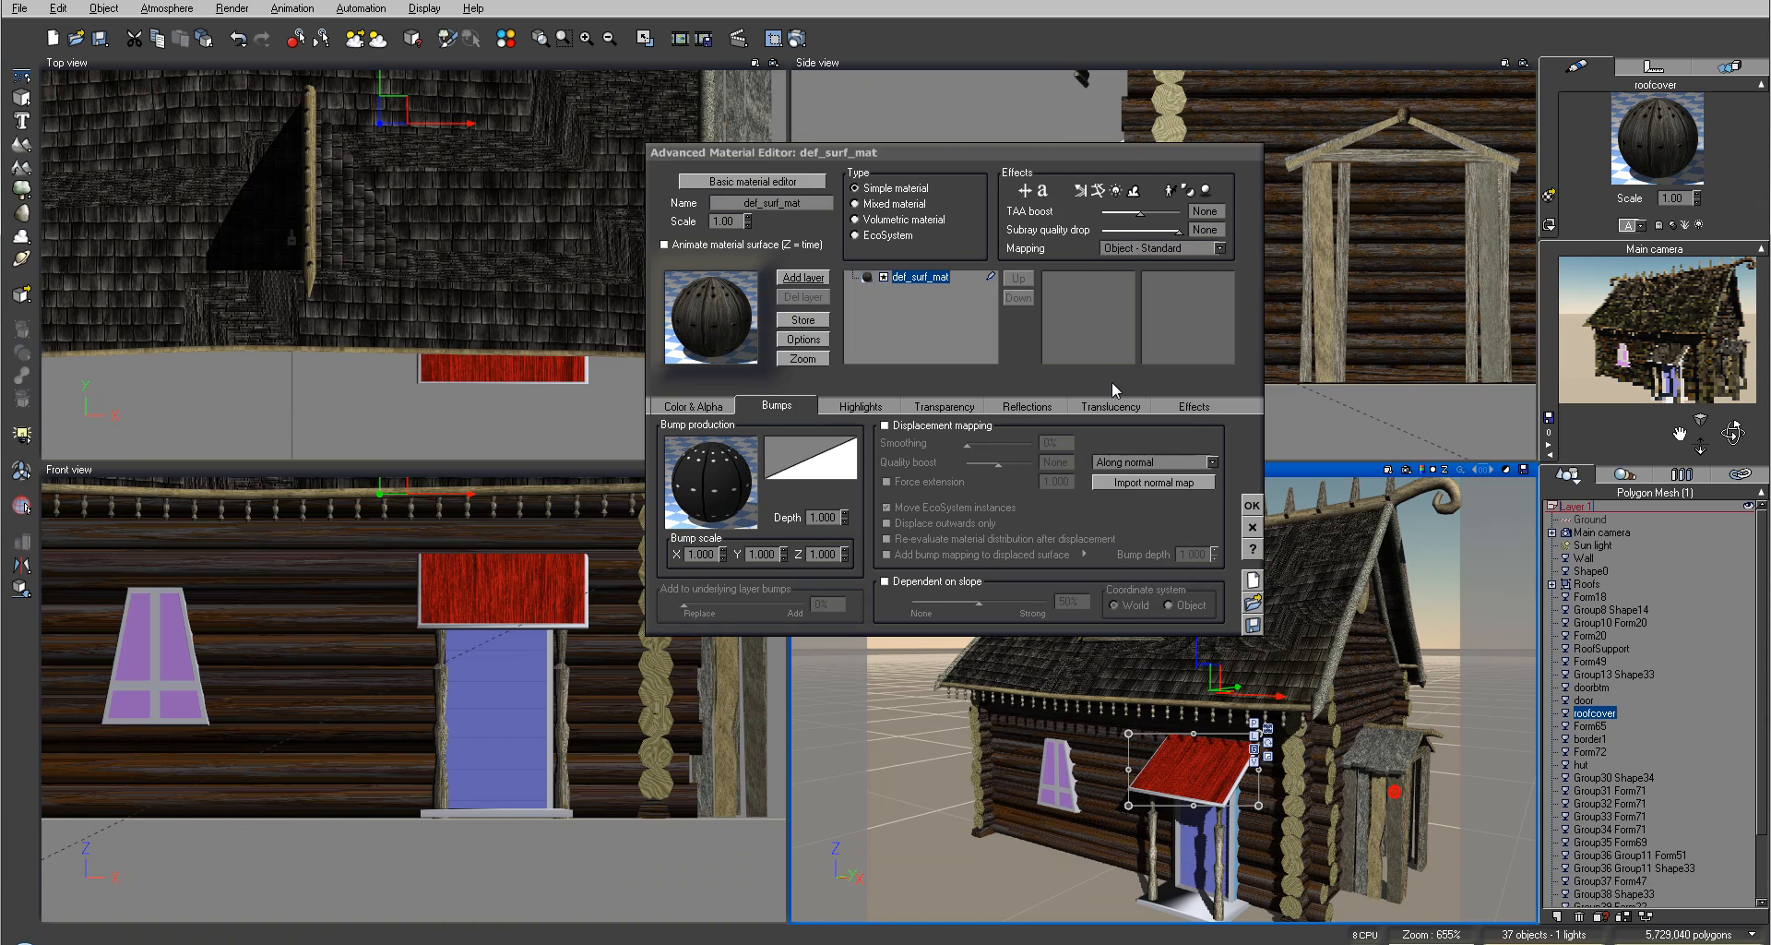
{"action": "left_click", "coordinate": [796, 39]}
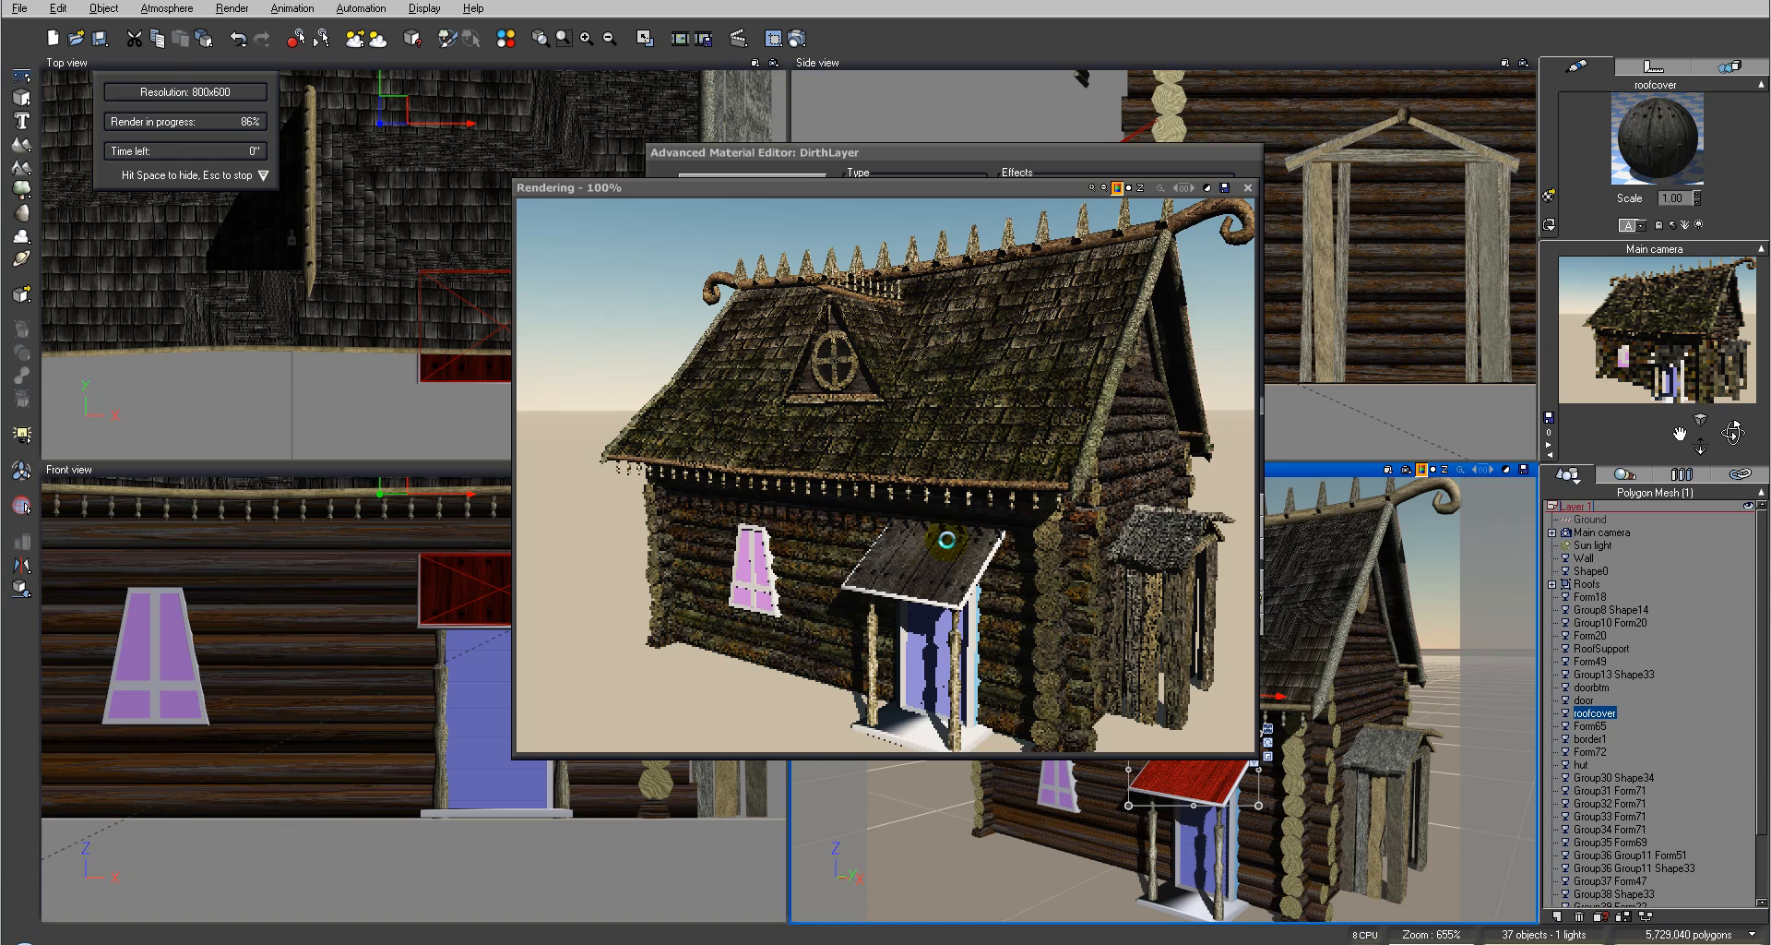
{"action": "left_click", "coordinate": [1249, 187]}
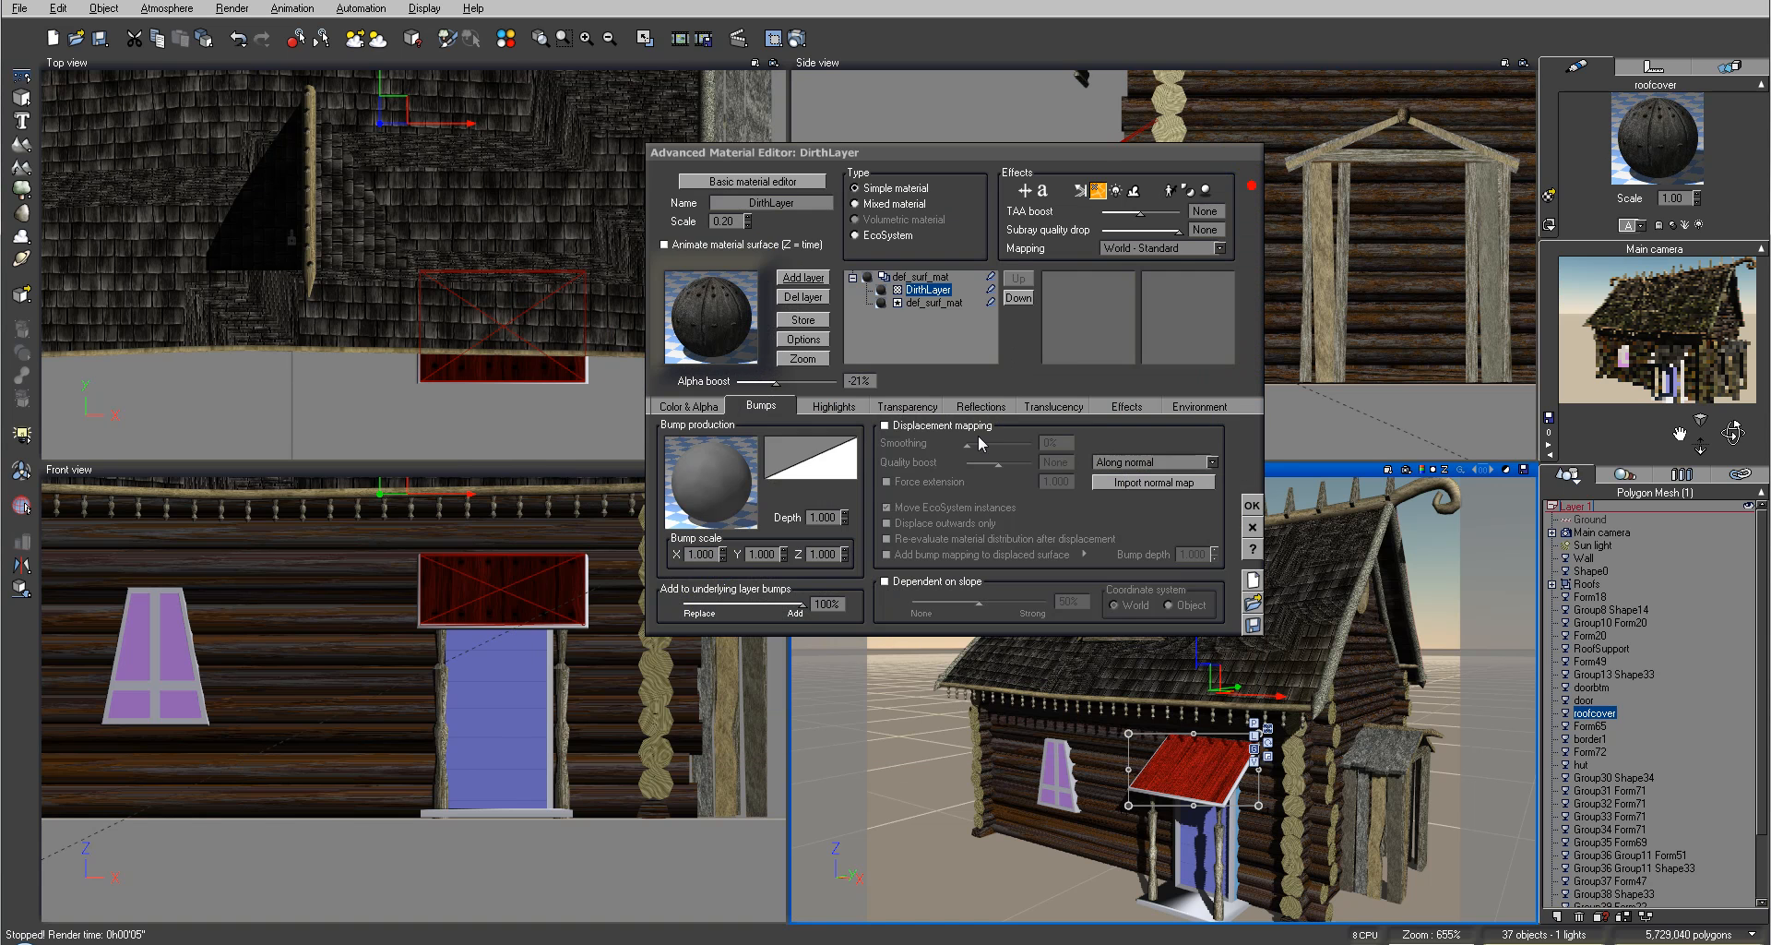
Step: Add moss.mat from the Hexagon folder as another material layer on the porch roof
{"action": "left_click", "coordinate": [815, 275]}
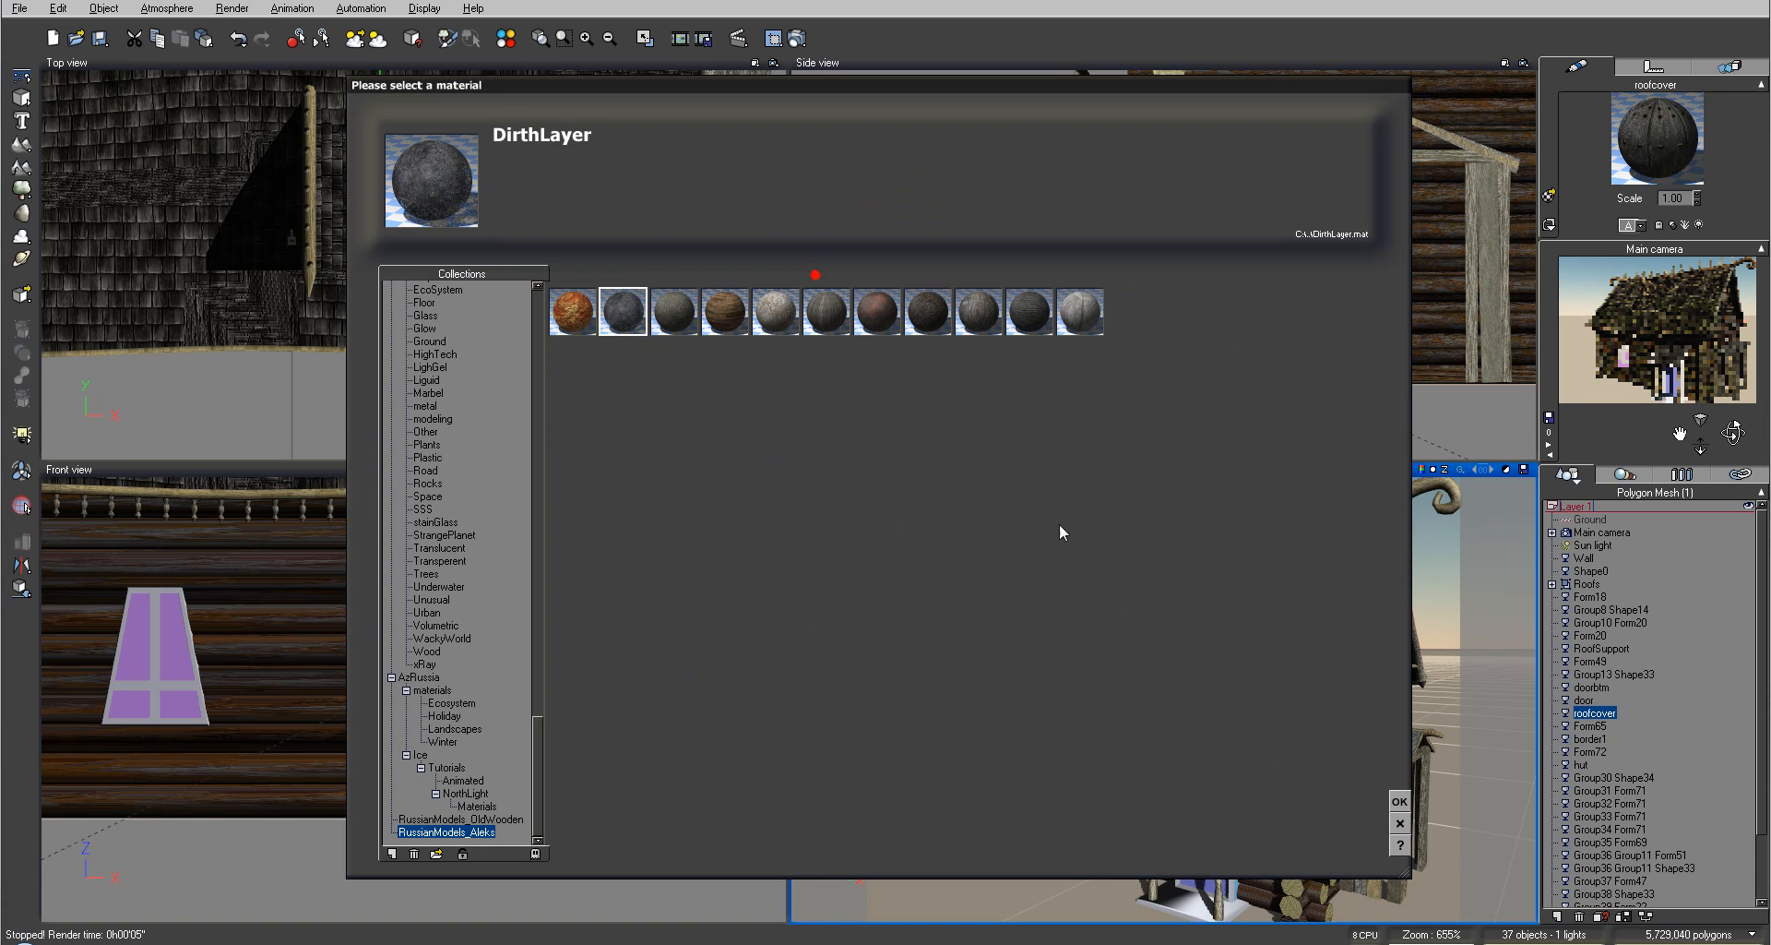
{"action": "left_click", "coordinate": [437, 856]}
{"action": "left_click", "coordinate": [708, 268]}
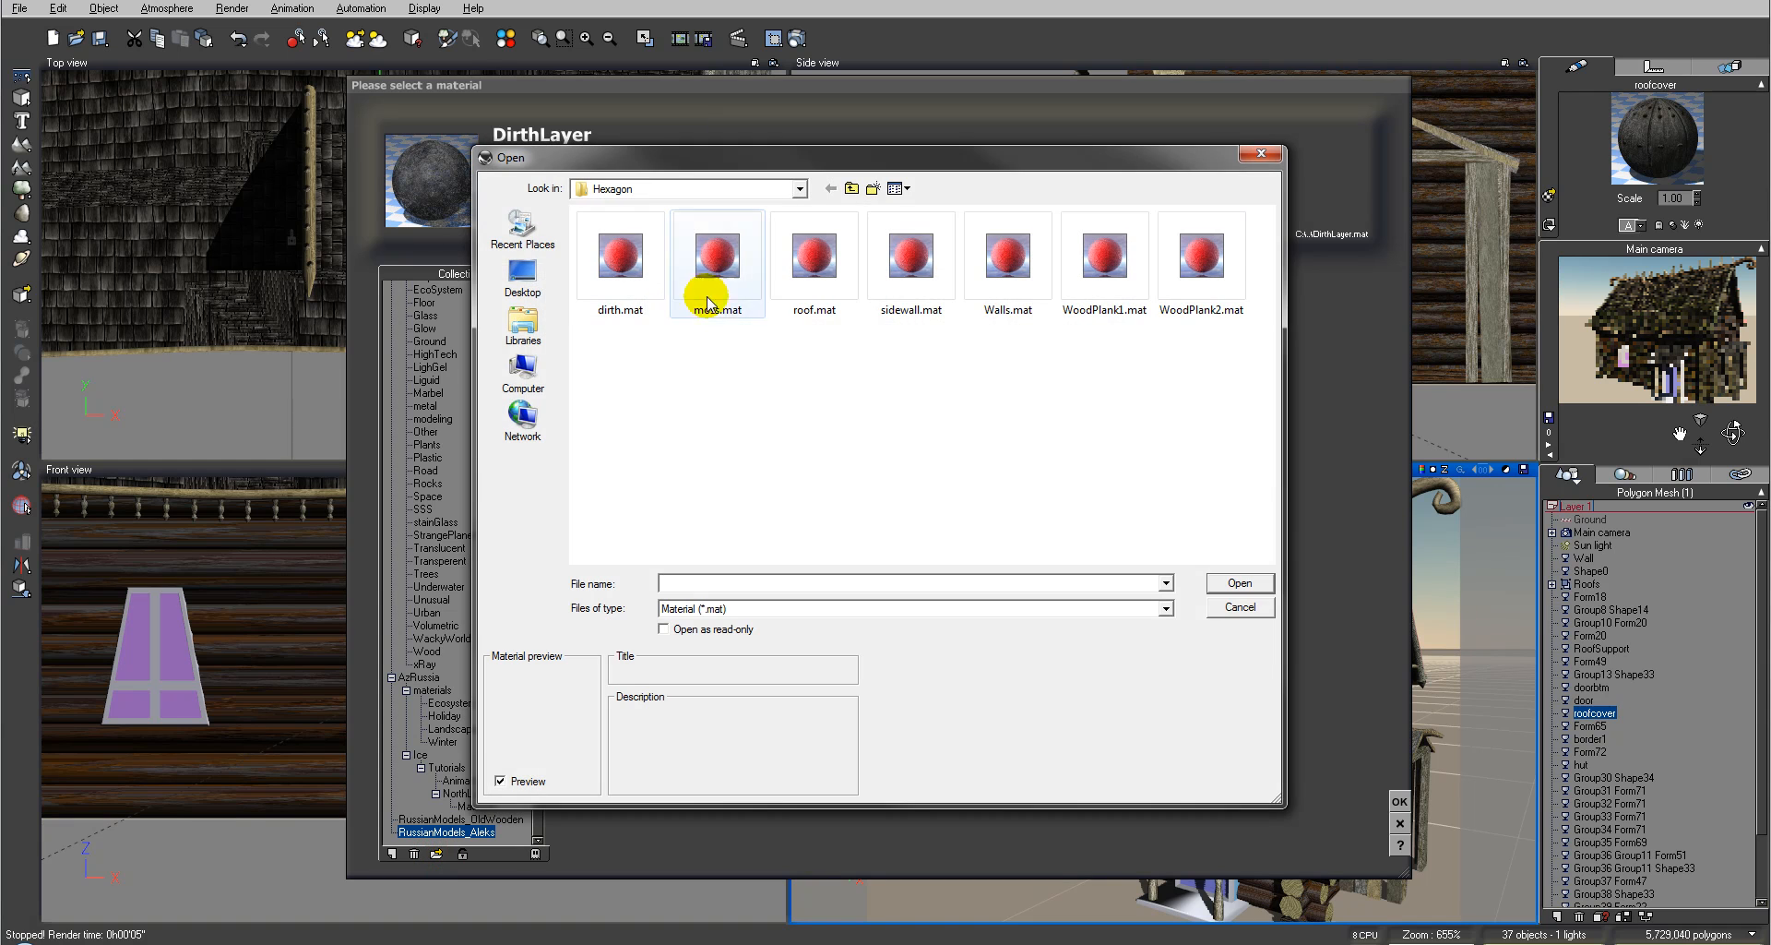
{"action": "left_click", "coordinate": [1250, 590]}
Step: Render the camera view to check the mossy porch roof, then close the render display and material editor
{"action": "left_click", "coordinate": [797, 38]}
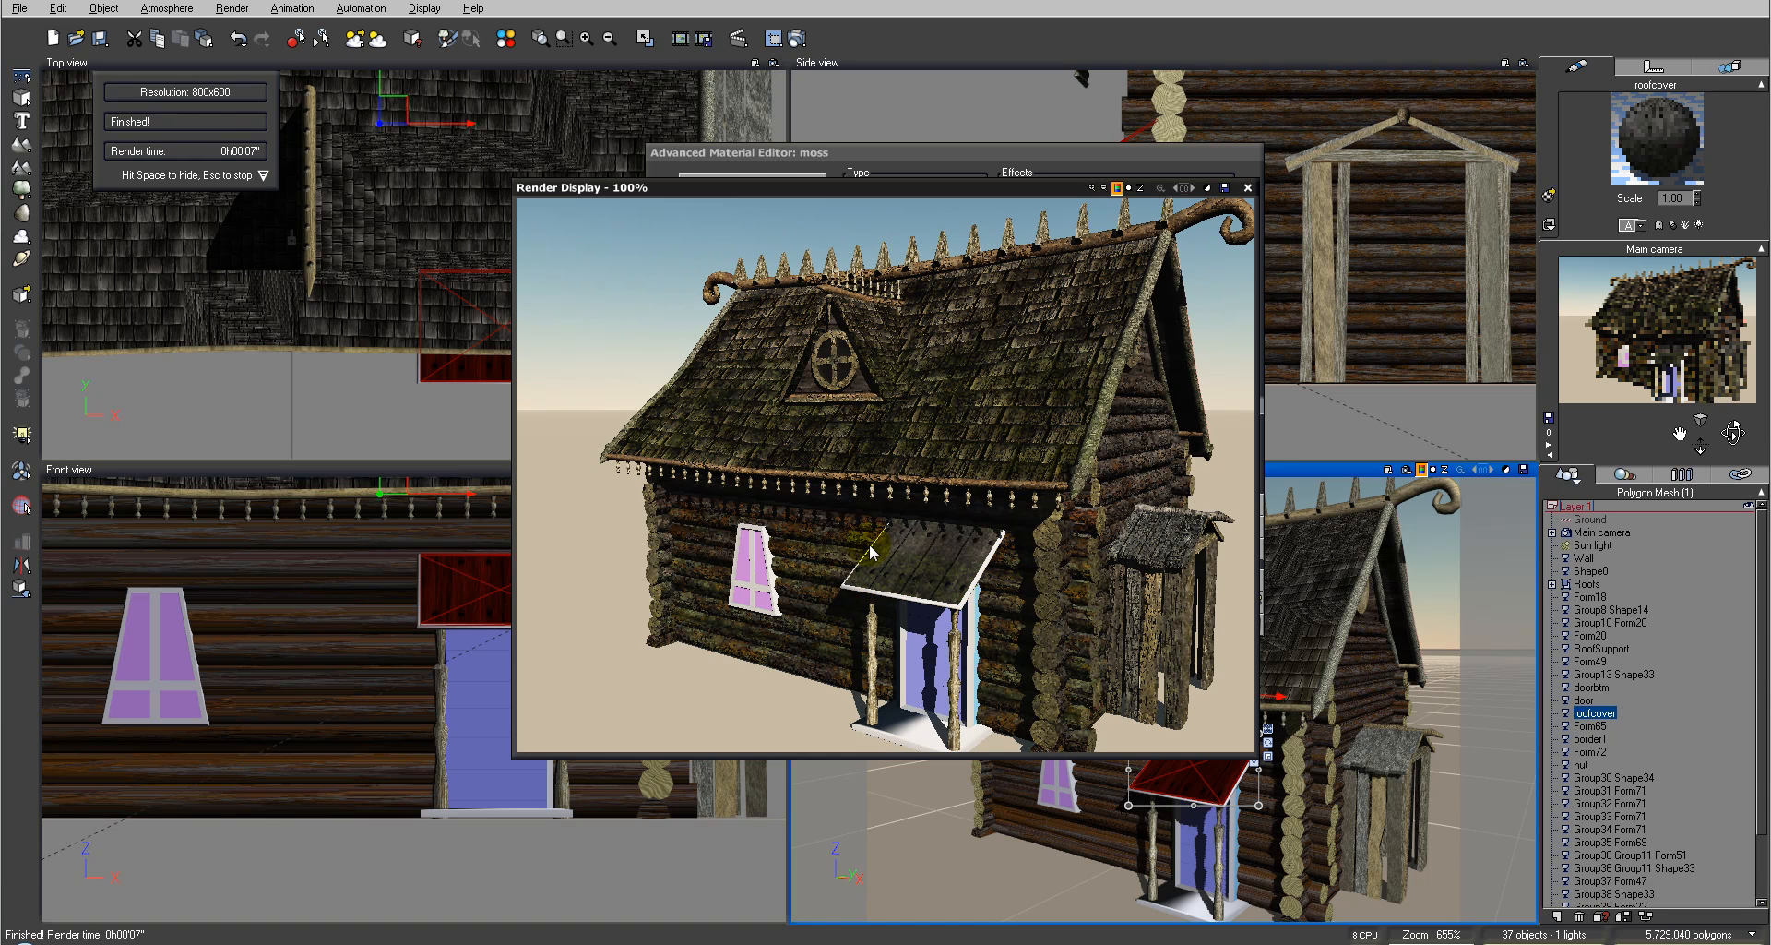
{"action": "left_click", "coordinate": [1249, 190]}
{"action": "left_click", "coordinate": [1252, 502]}
Step: Select the curled roof ridge ornaments and copy their wood material
{"action": "left_click", "coordinate": [1458, 493]}
{"action": "right_click", "coordinate": [1658, 129]}
{"action": "left_click", "coordinate": [1703, 166]}
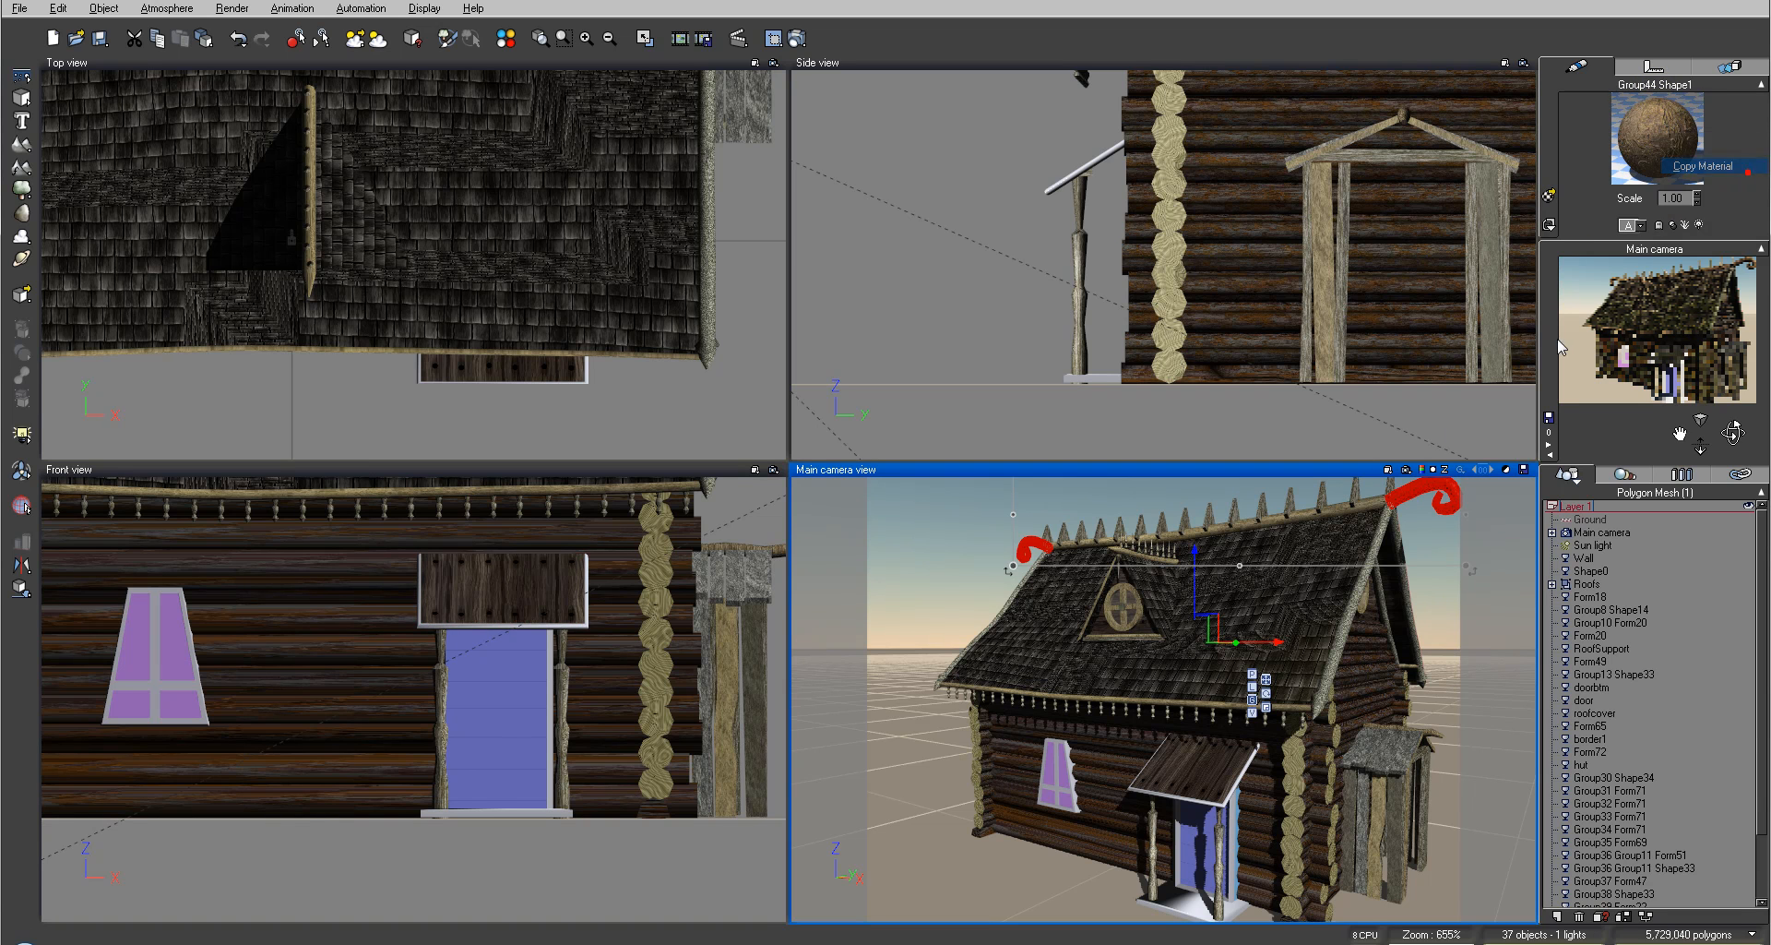
Step: Select the porch roof's border trim and paste the copied wood material onto it
{"action": "left_click", "coordinate": [1228, 797]}
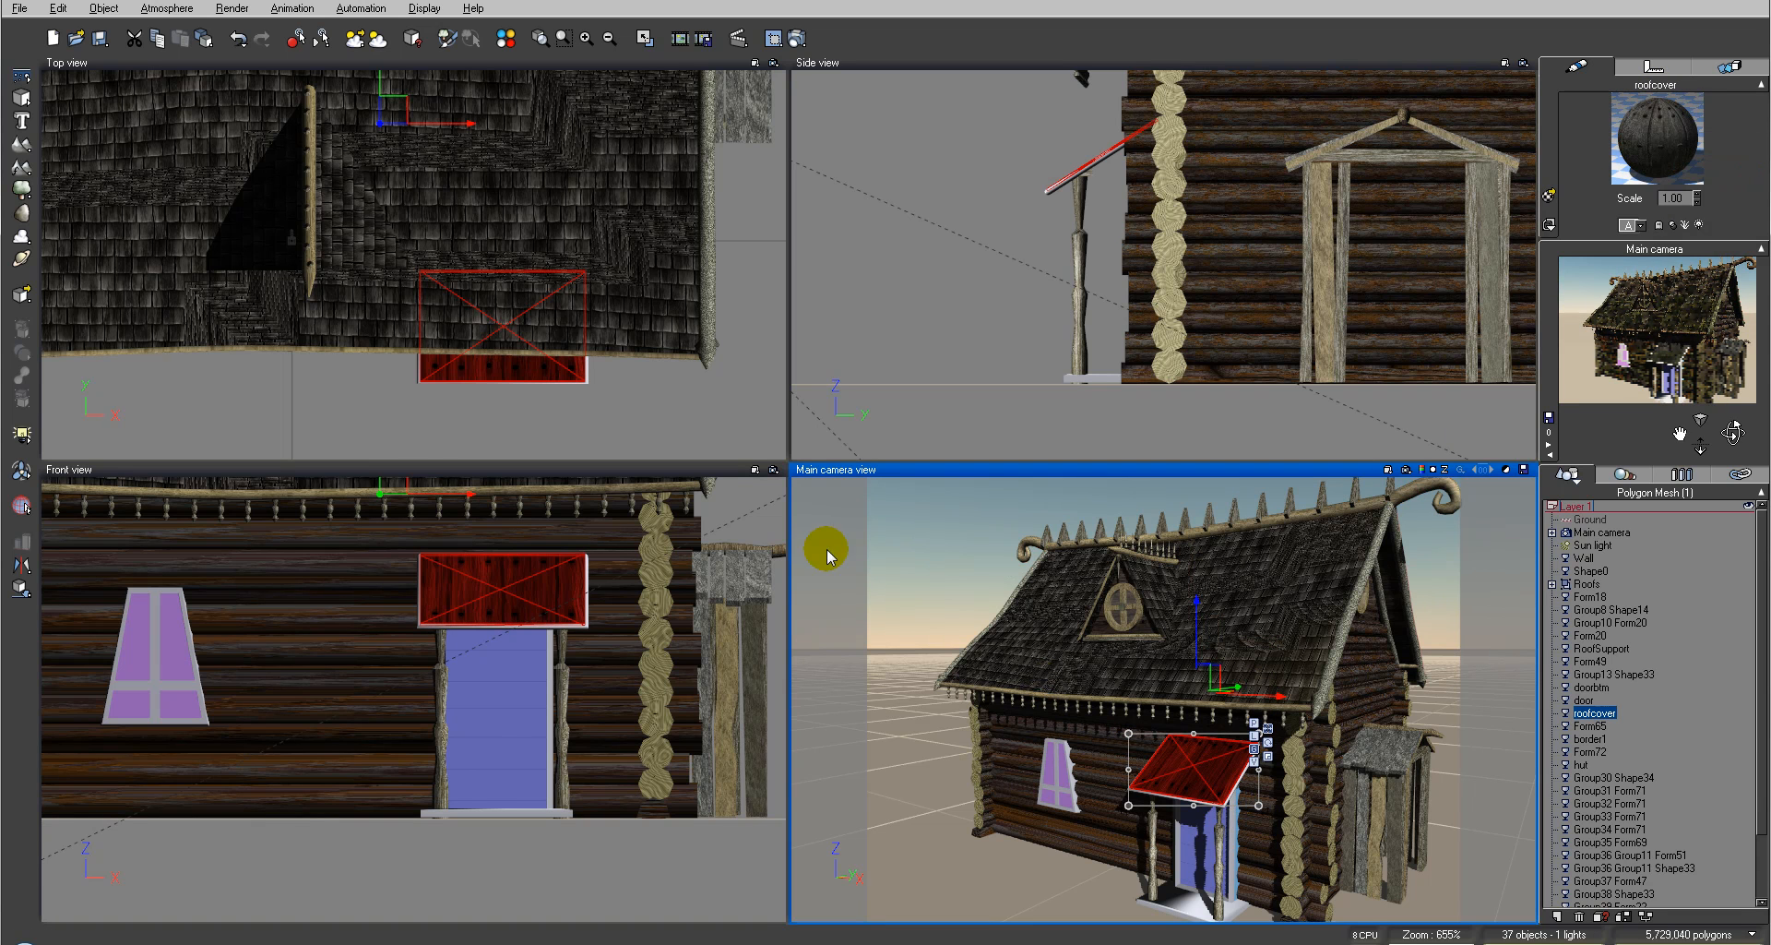
{"action": "left_click", "coordinate": [732, 602]}
{"action": "left_click", "coordinate": [747, 505]}
{"action": "left_click", "coordinate": [576, 631]}
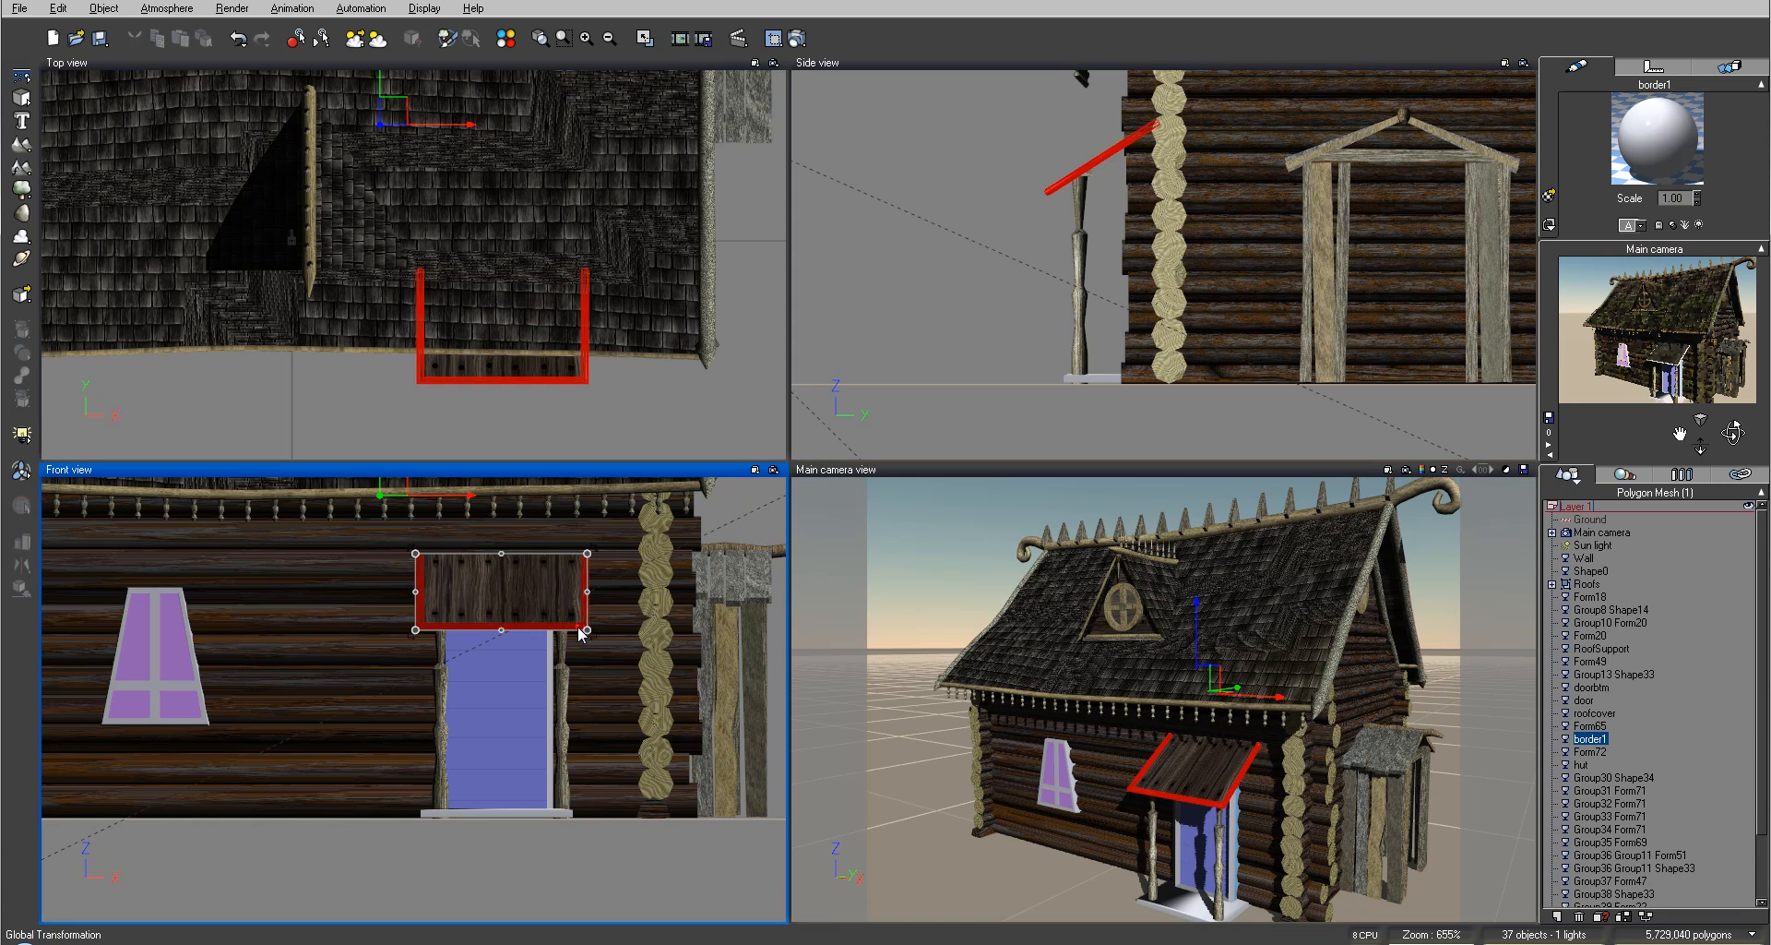
{"action": "right_click", "coordinate": [1663, 135]}
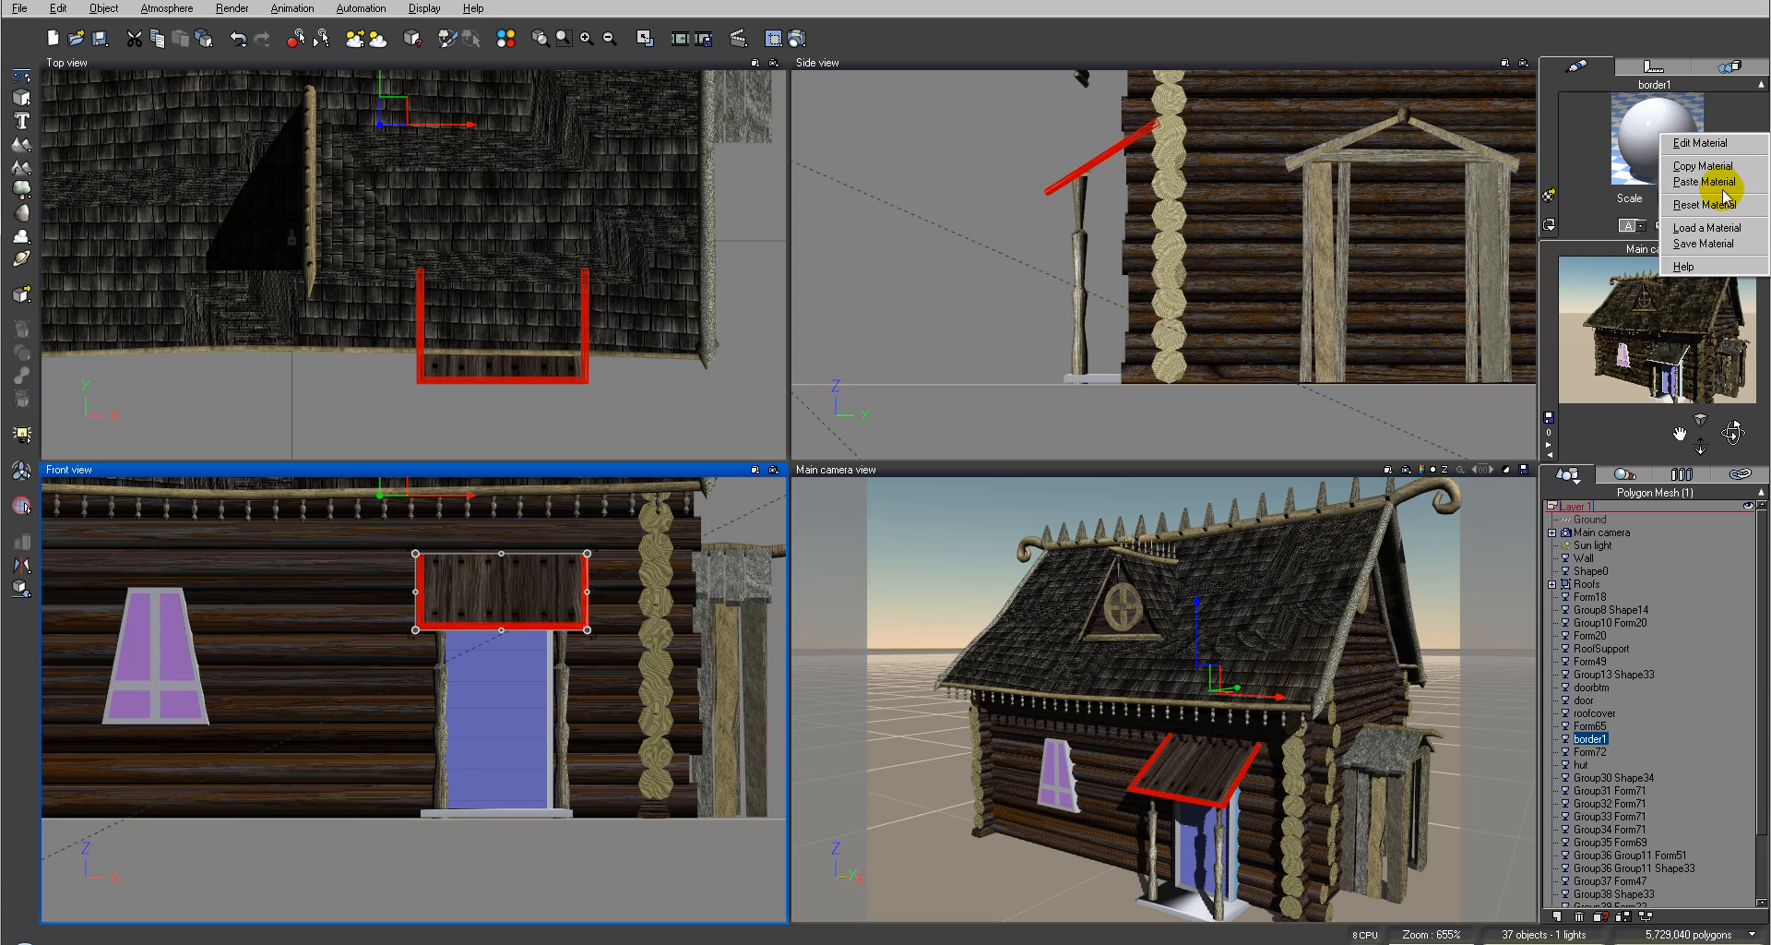
{"action": "left_click", "coordinate": [1721, 183]}
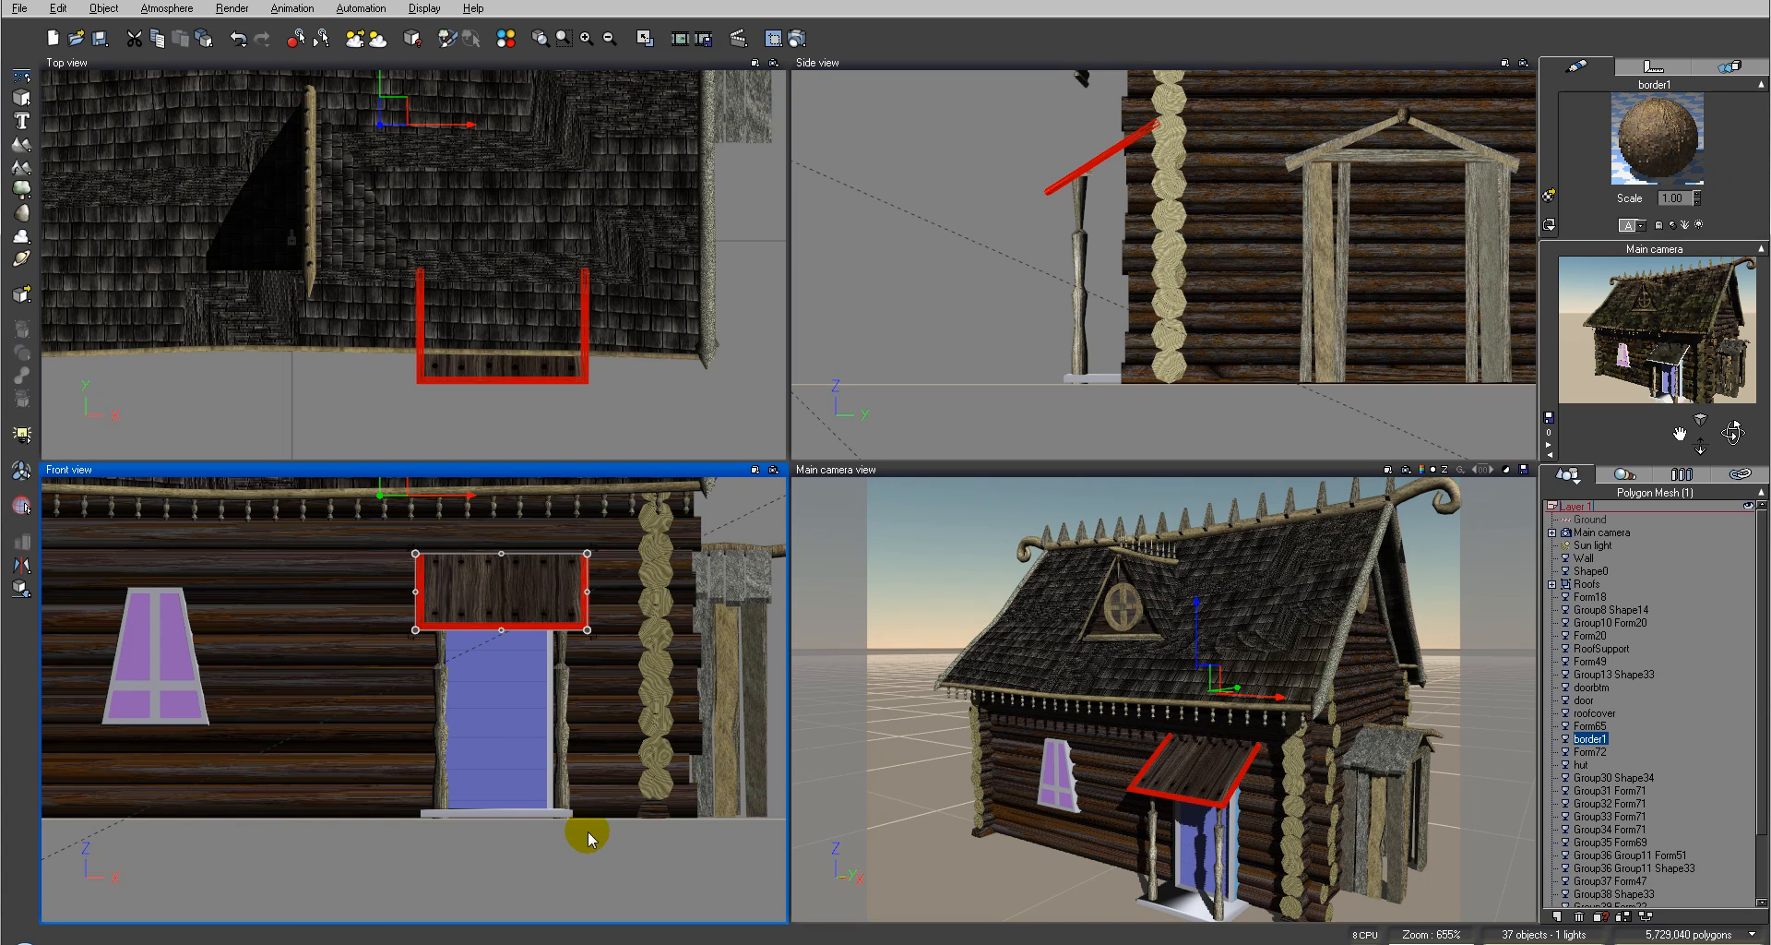
Step: Select the door and load WoodPlank2.mat from the Hexagon folder as its first material
{"action": "left_click", "coordinate": [737, 498]}
{"action": "scroll", "coordinate": [576, 692], "scroll_direction": "up", "scroll_amount": 3}
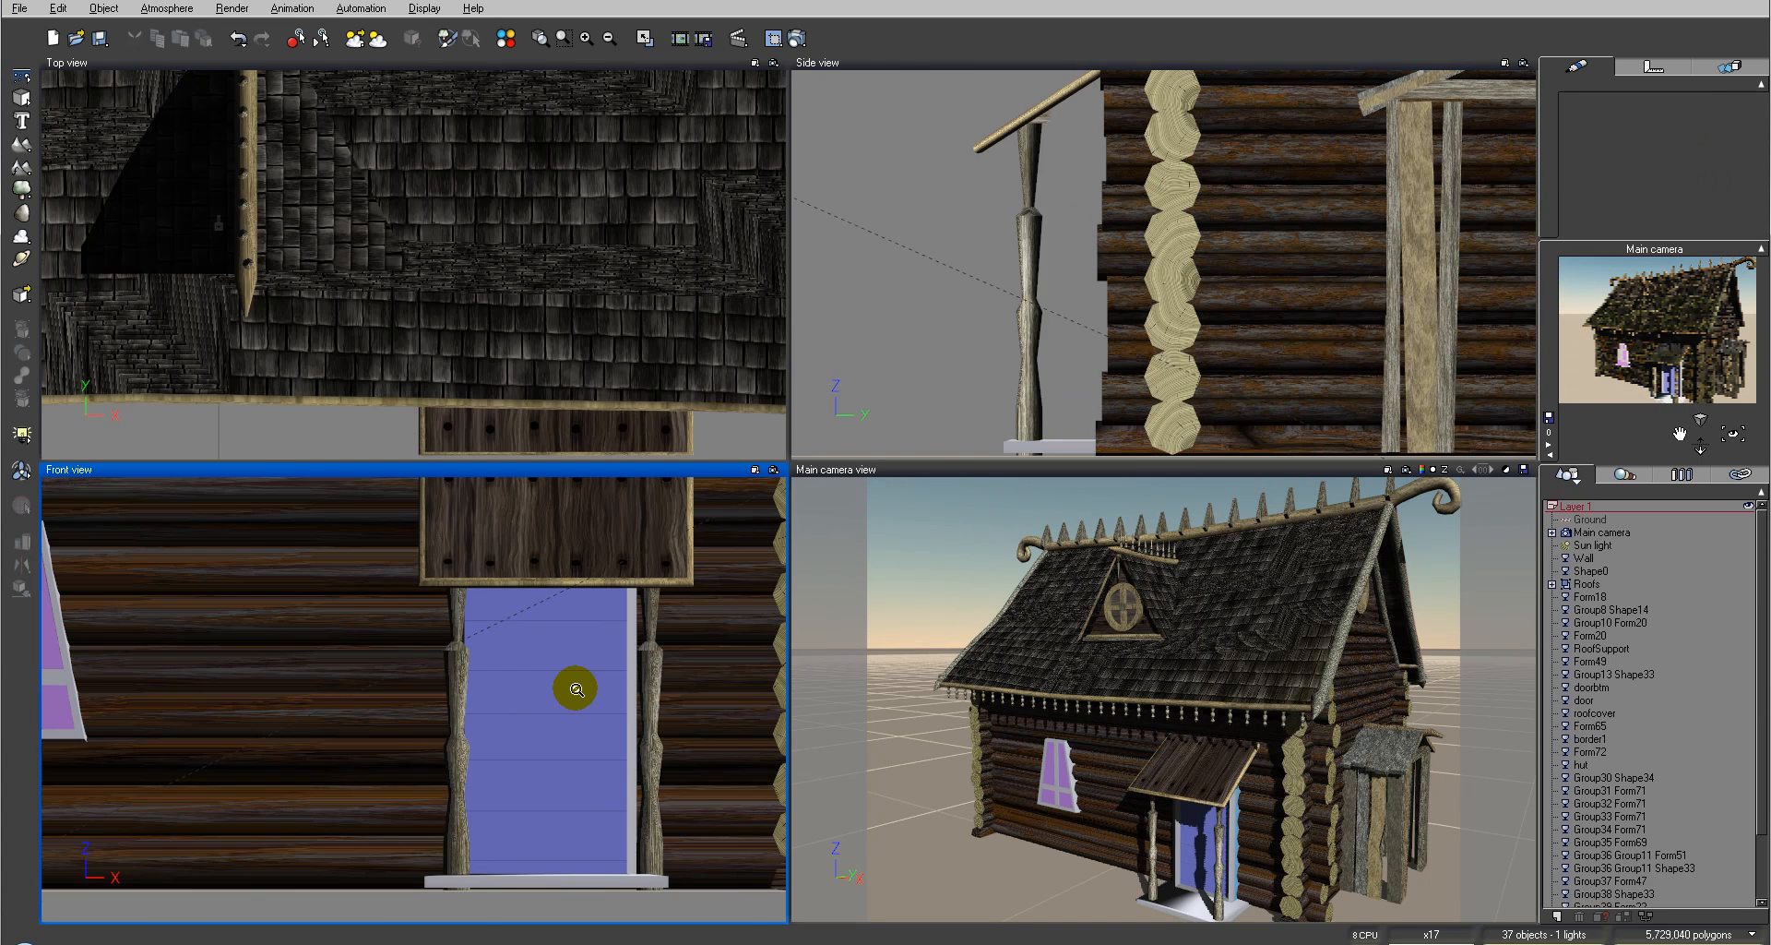
{"action": "left_click", "coordinate": [634, 744]}
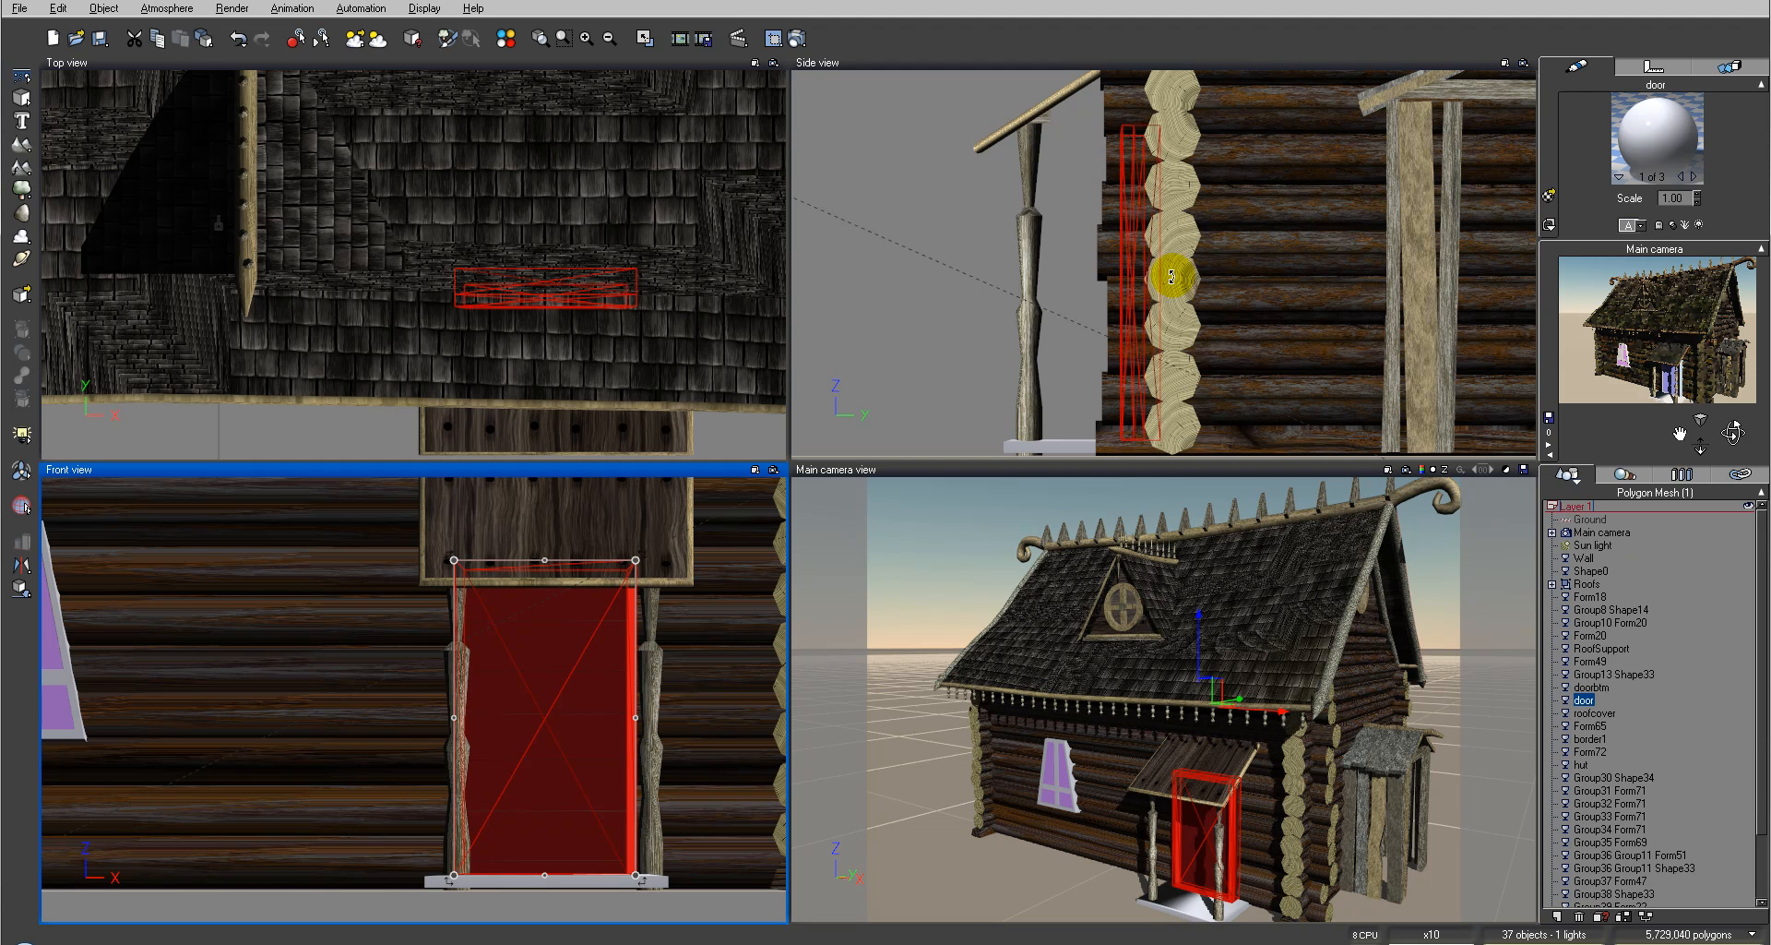
{"action": "left_click", "coordinate": [1693, 176]}
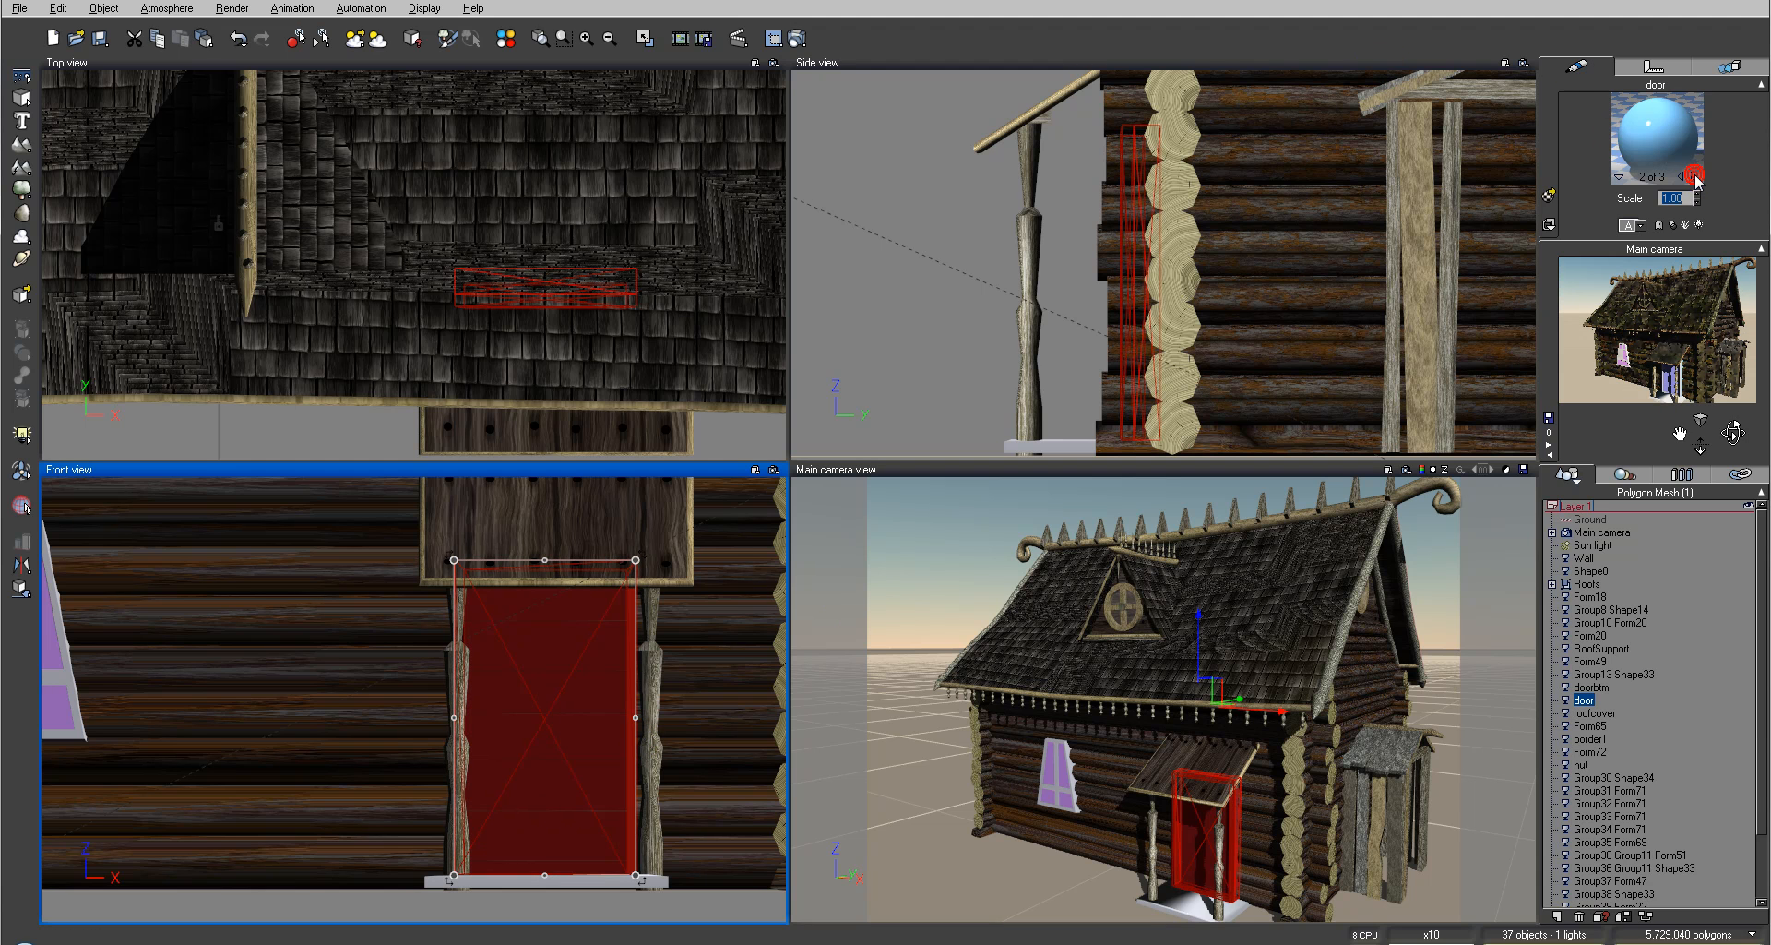
{"action": "right_click", "coordinate": [1686, 180]}
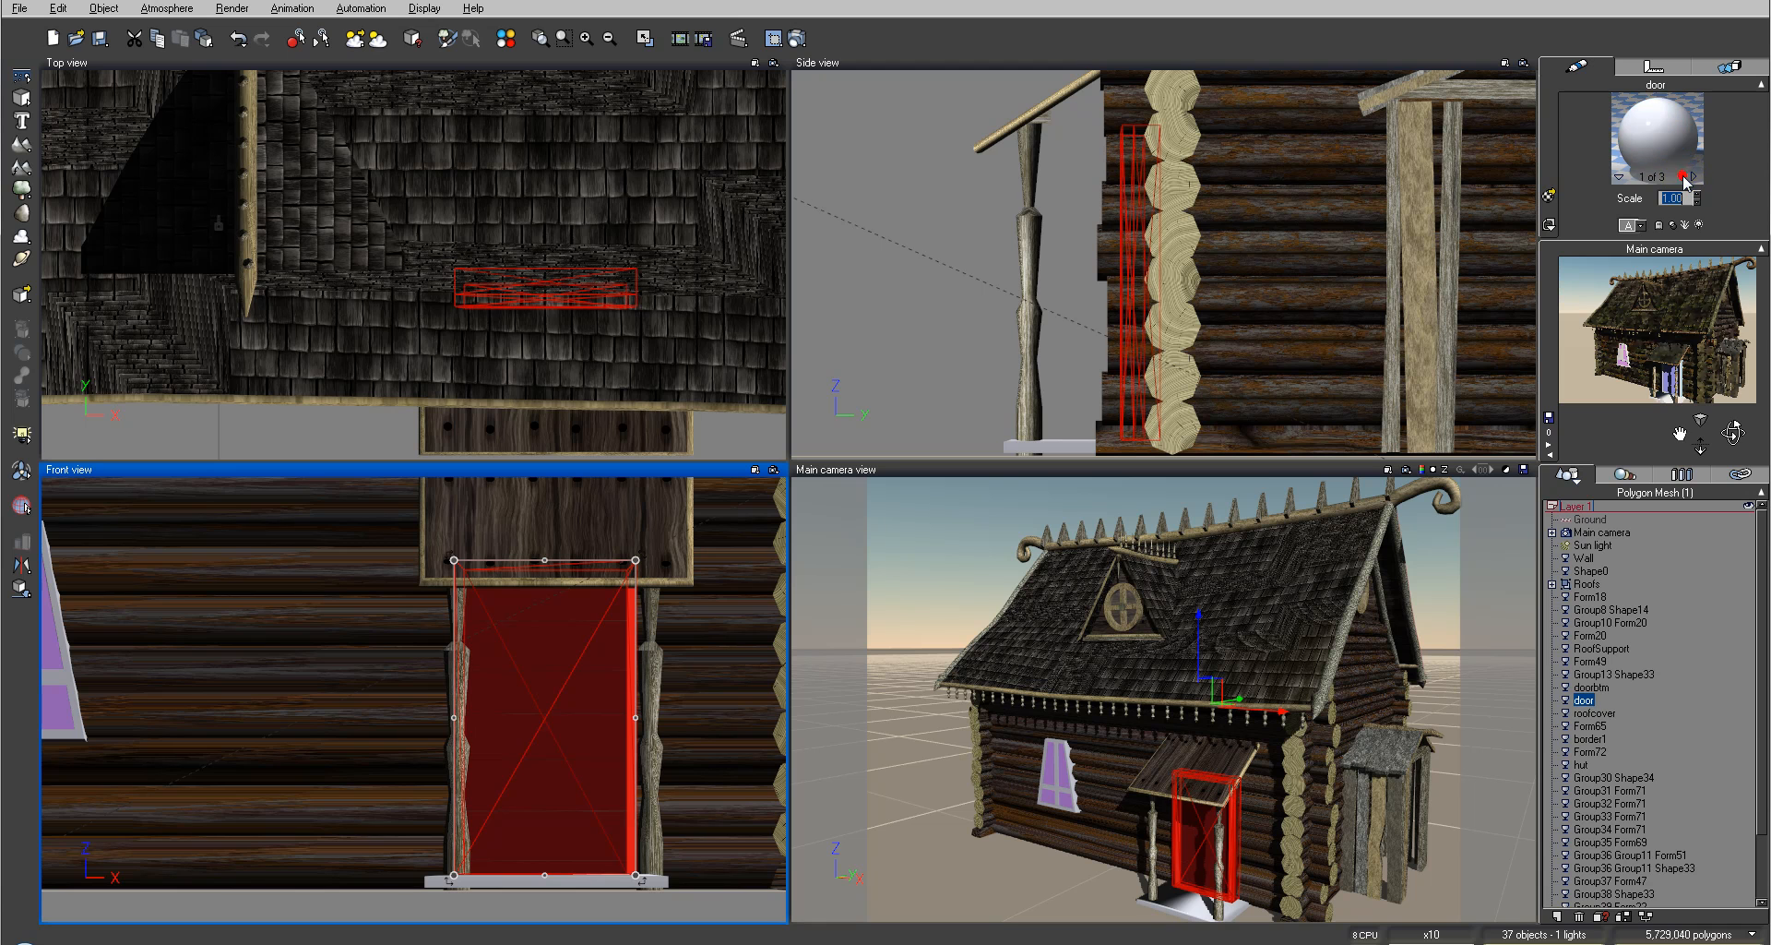
{"action": "left_click", "coordinate": [1660, 137]}
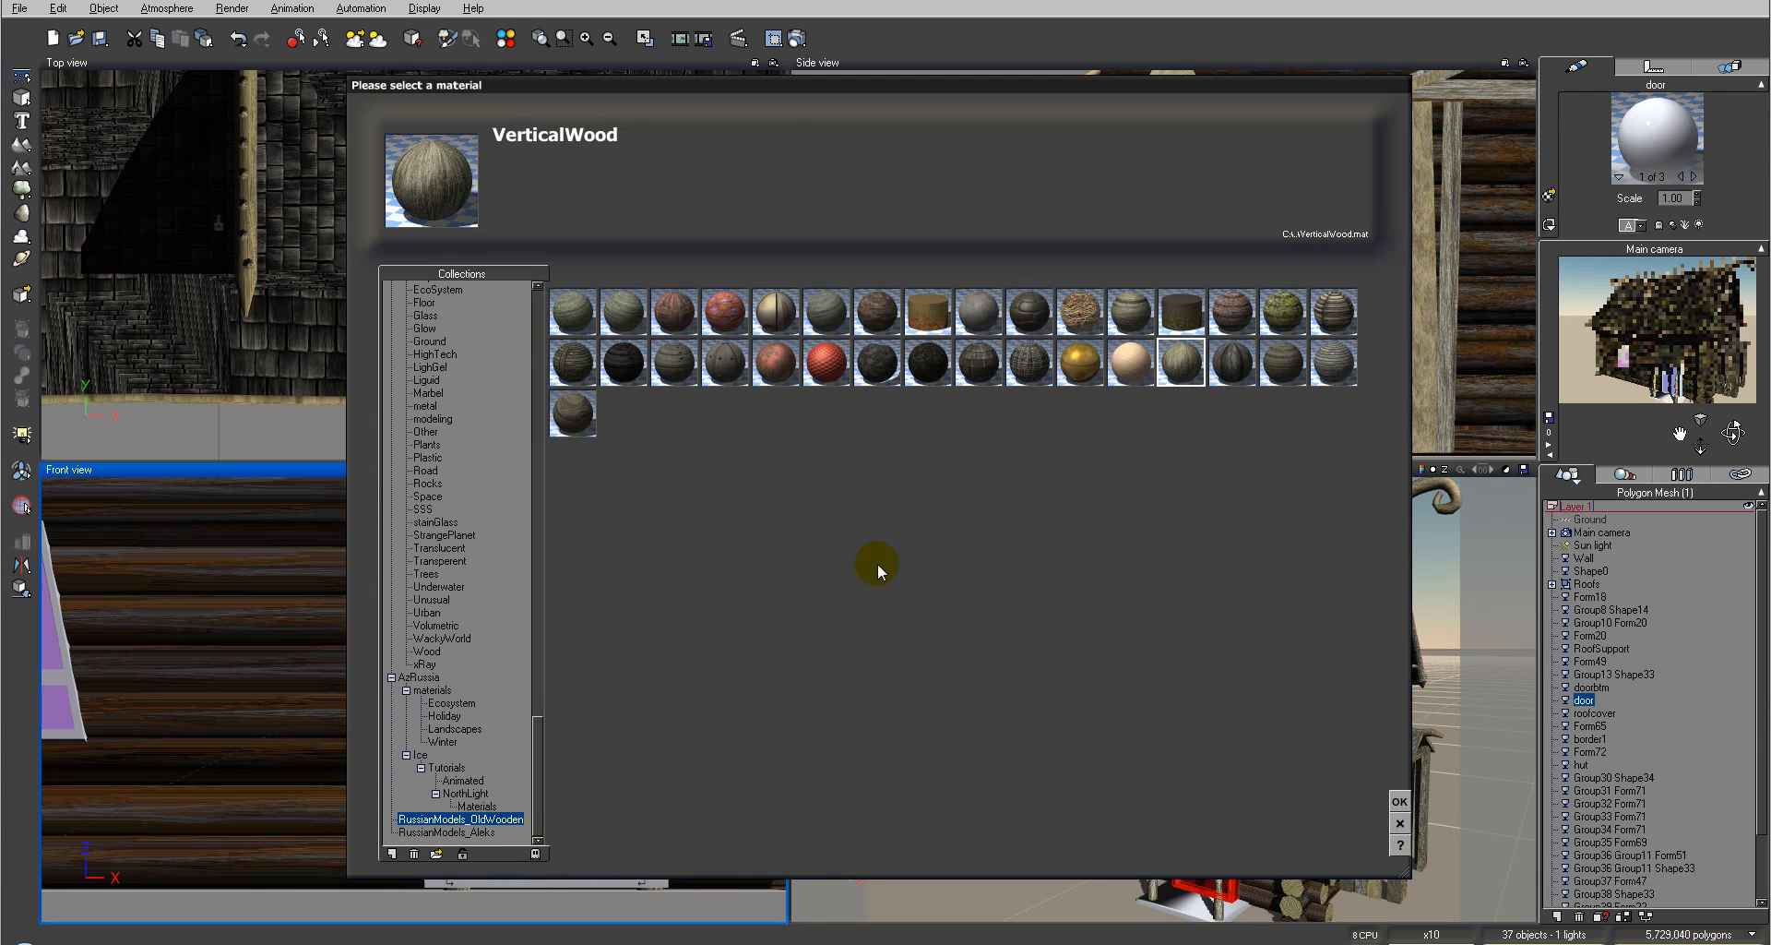
{"action": "left_click", "coordinate": [463, 856]}
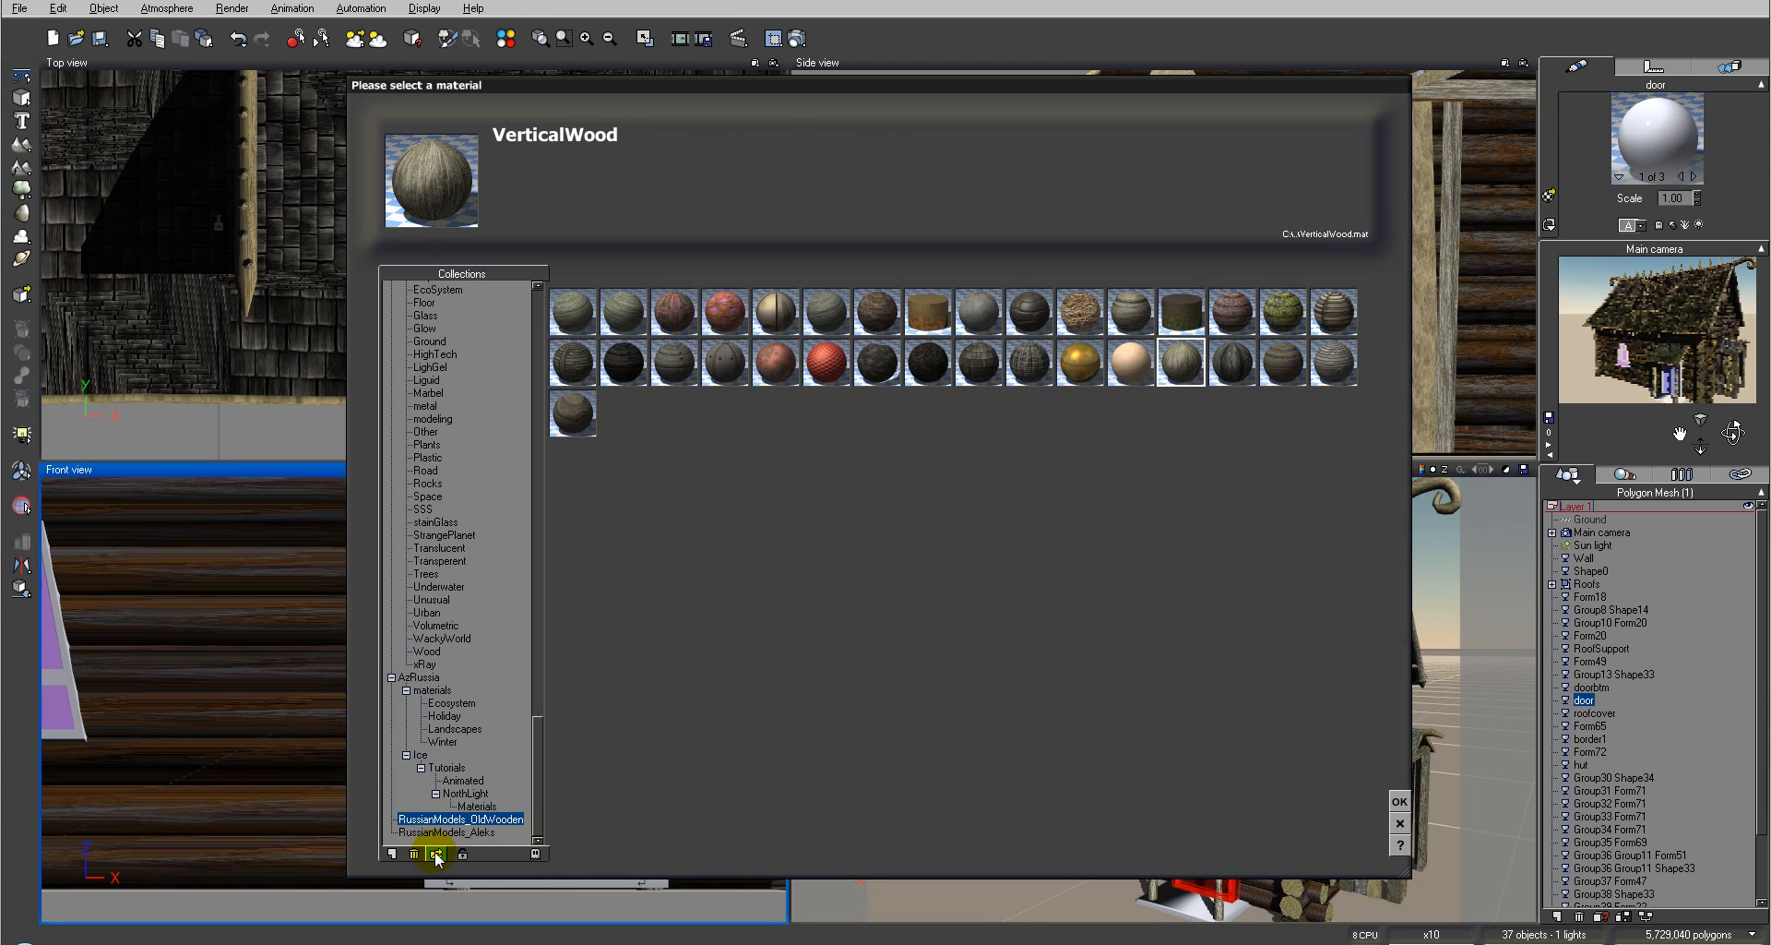
{"action": "left_click", "coordinate": [1195, 267]}
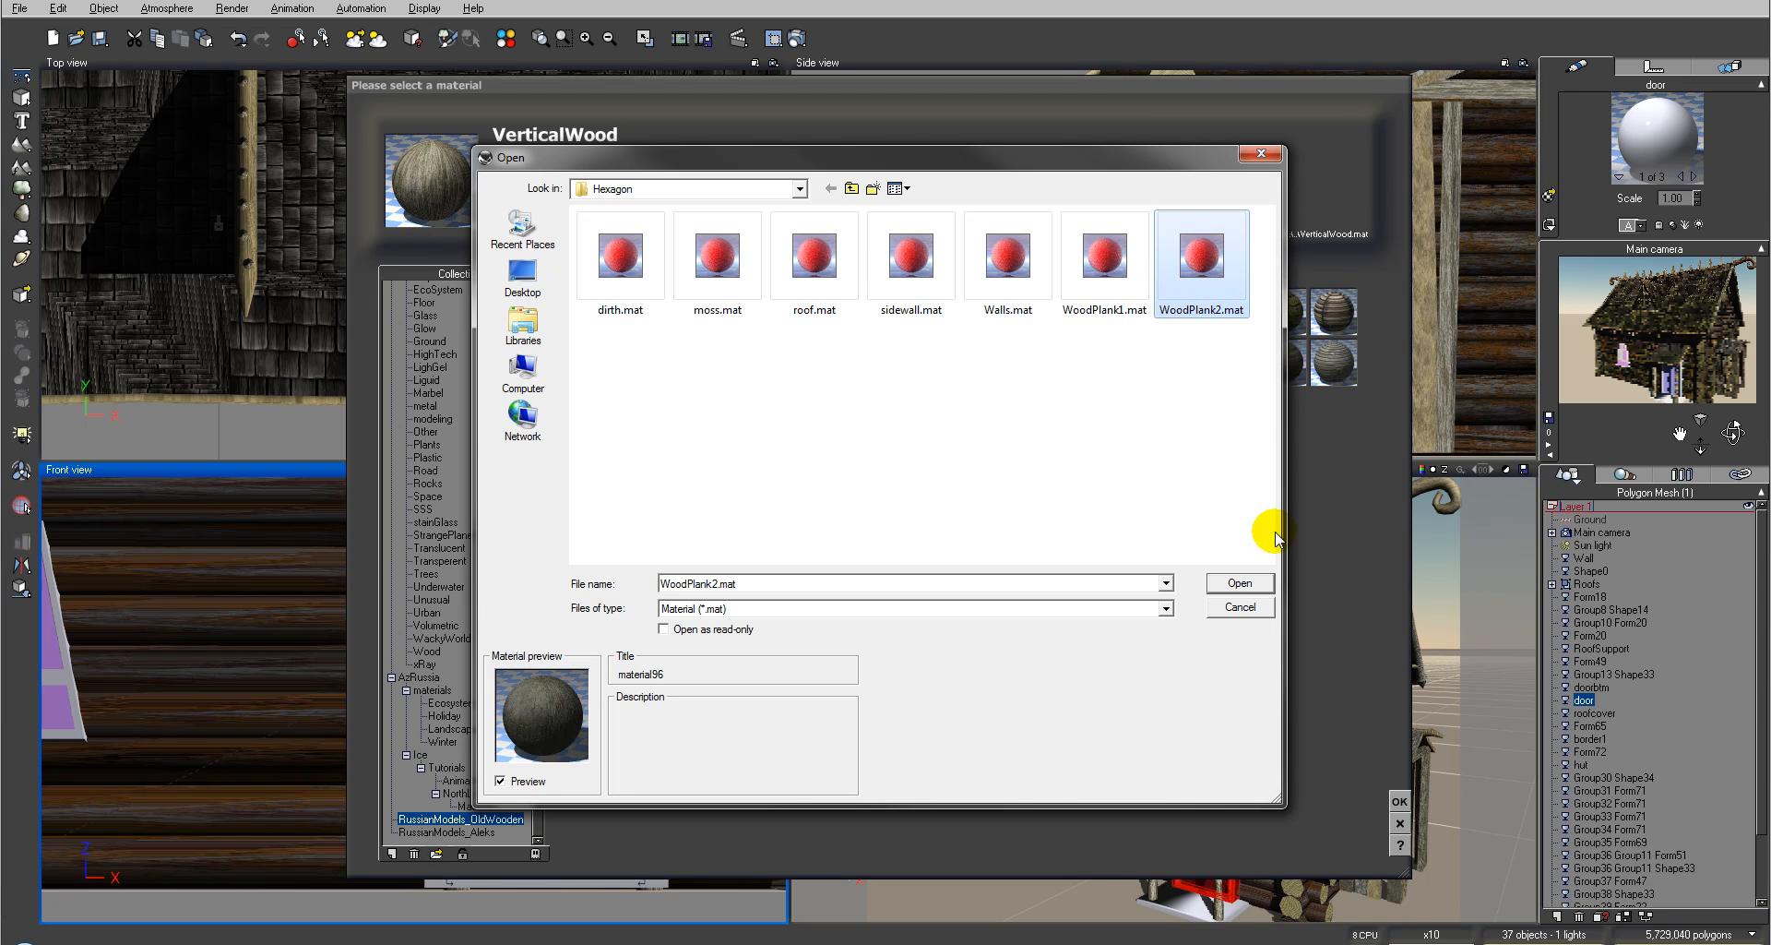
{"action": "left_click", "coordinate": [1233, 583]}
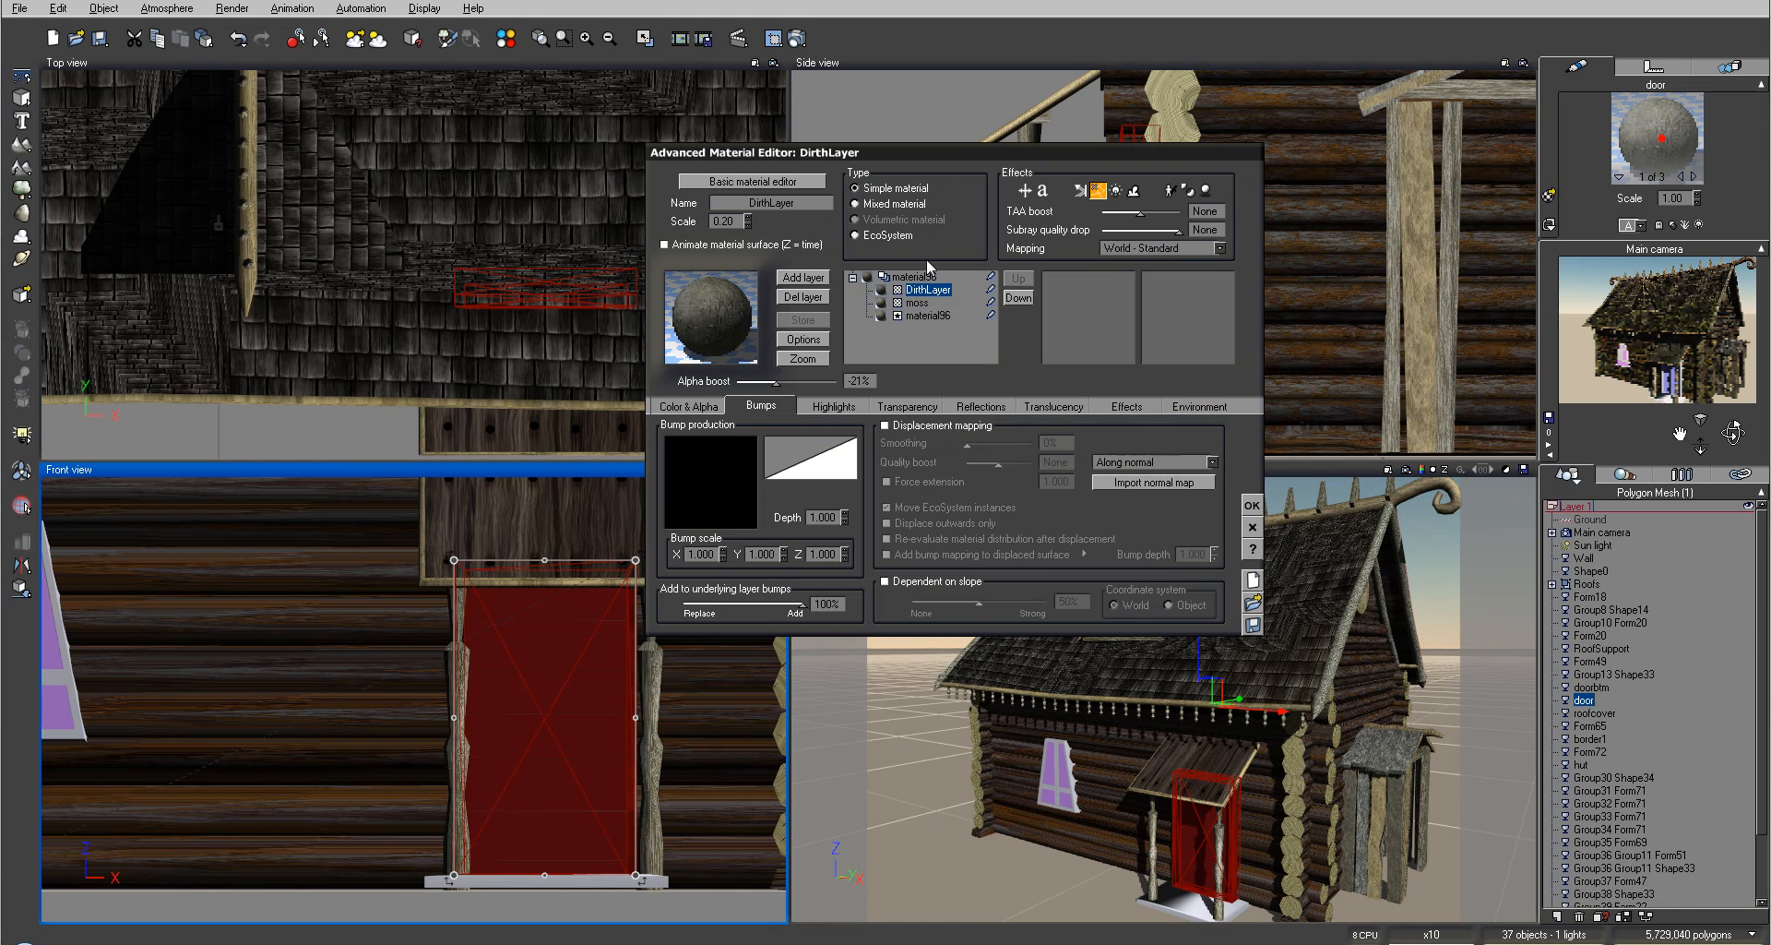
Step: Lower the moss layer's alpha boost on the door's wood material to -87%, then close the material editor
{"action": "left_click", "coordinate": [917, 303]}
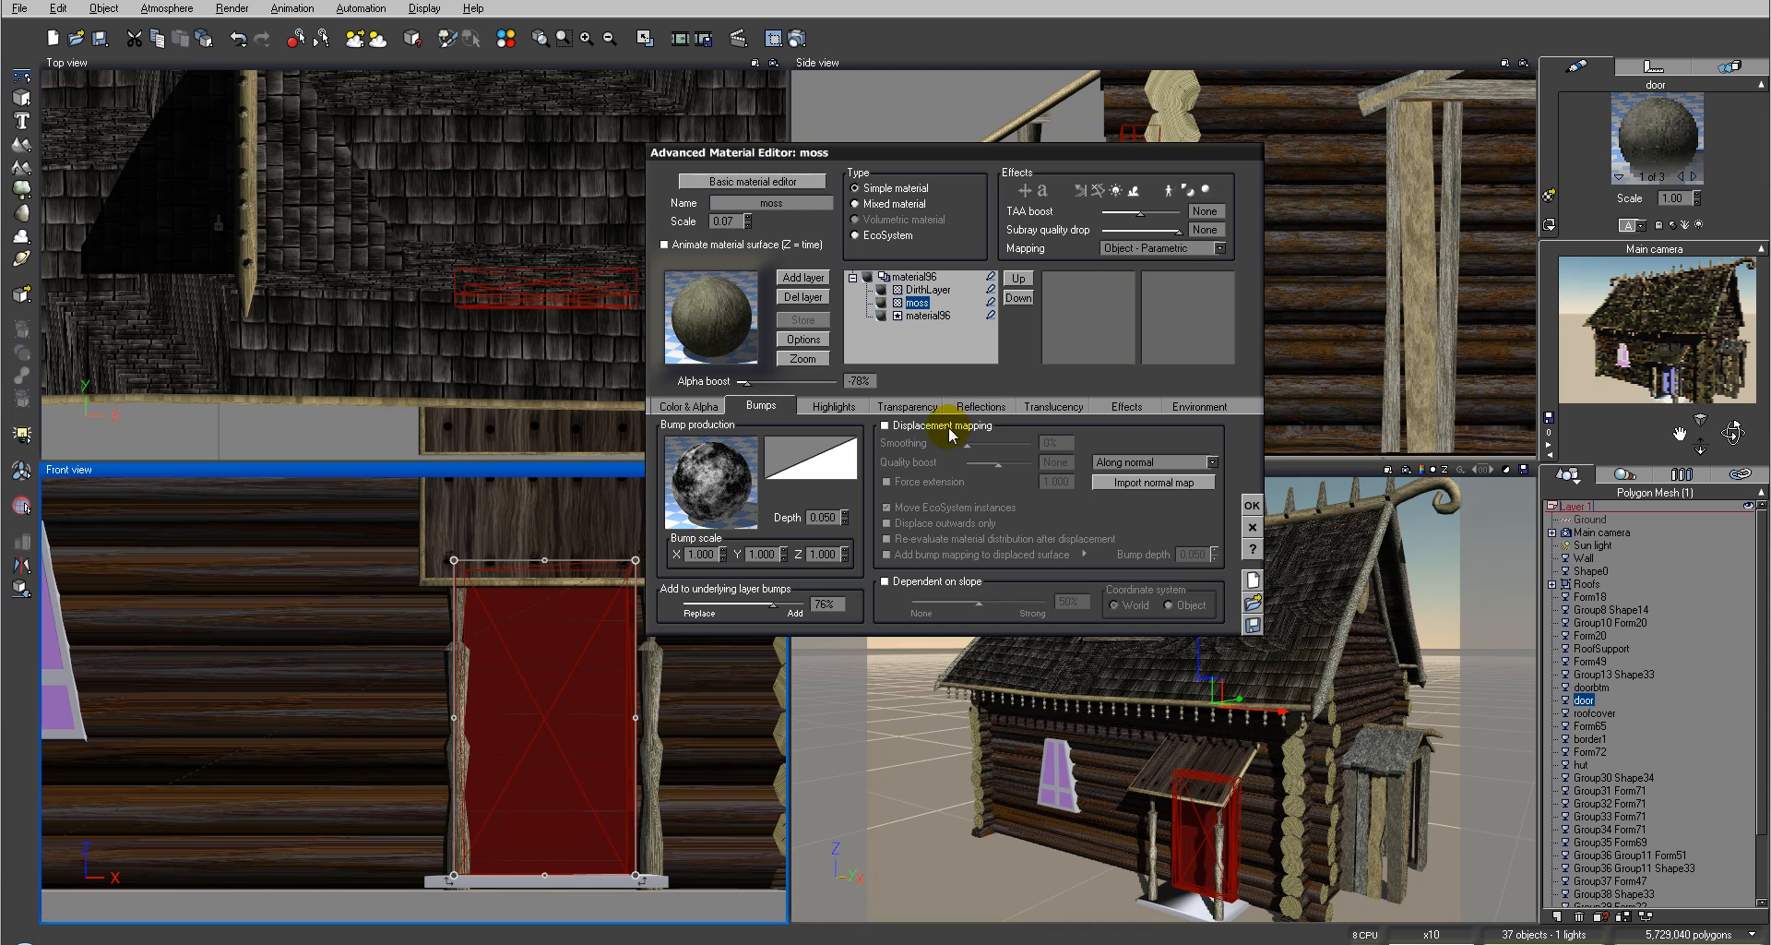
{"action": "left_click_drag", "start_coordinate": [761, 377], "coordinate": [756, 377]}
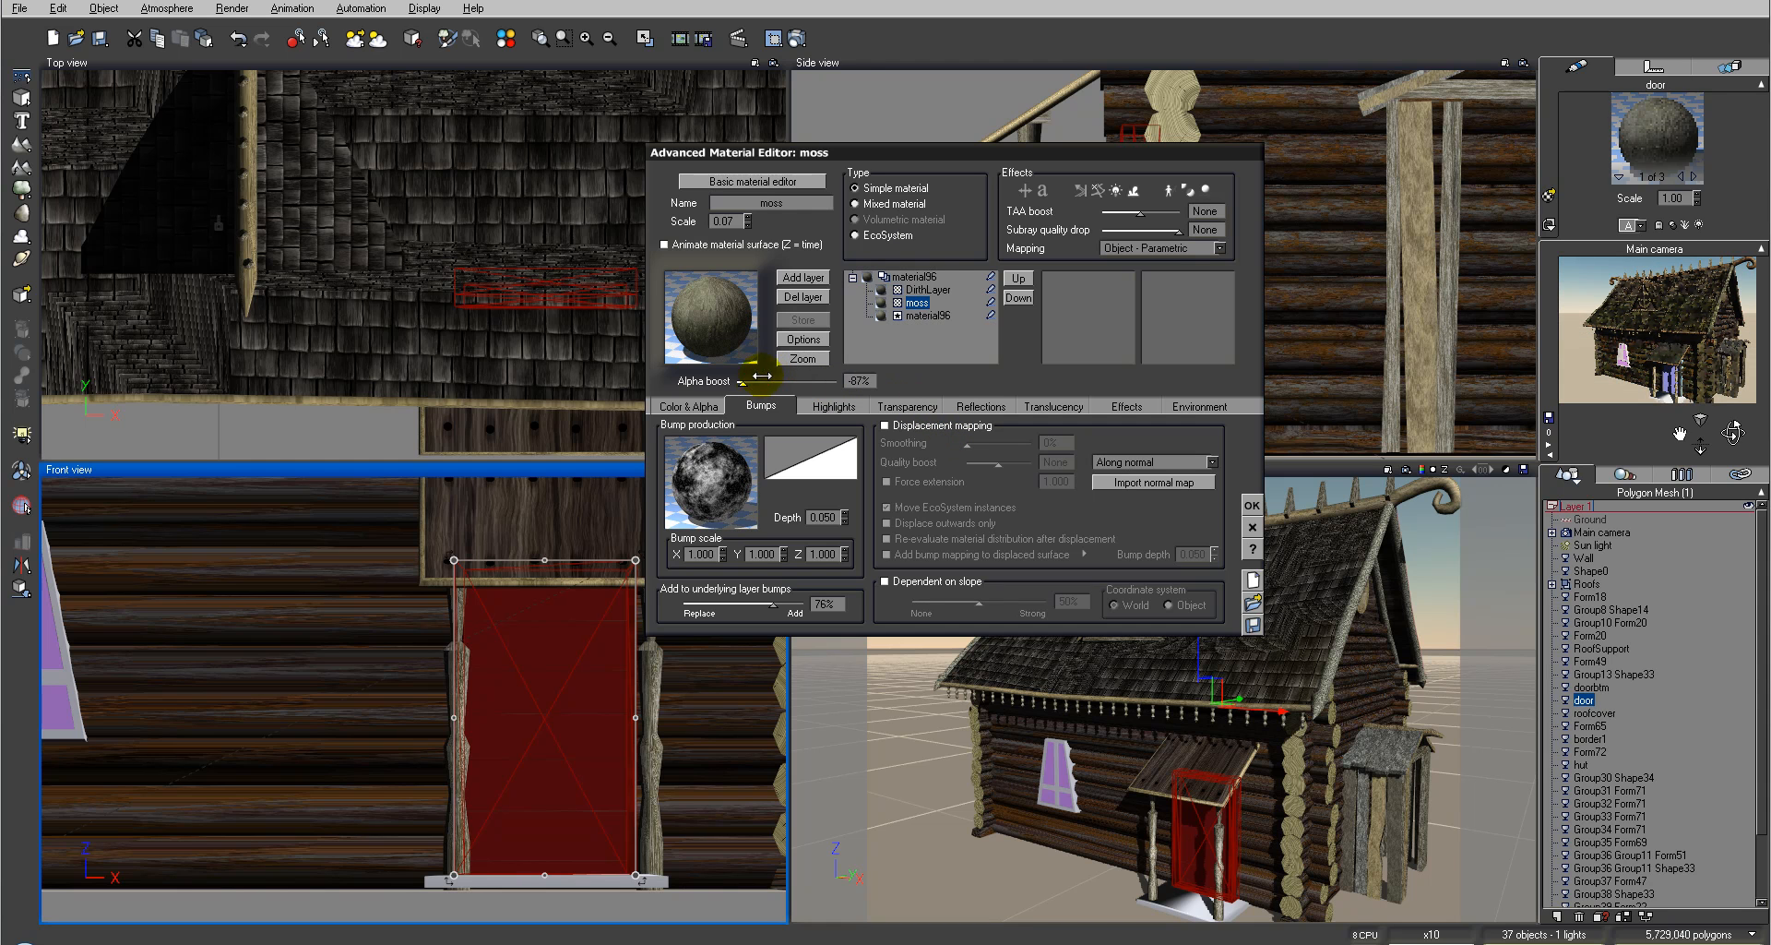
{"action": "left_click", "coordinate": [922, 289]}
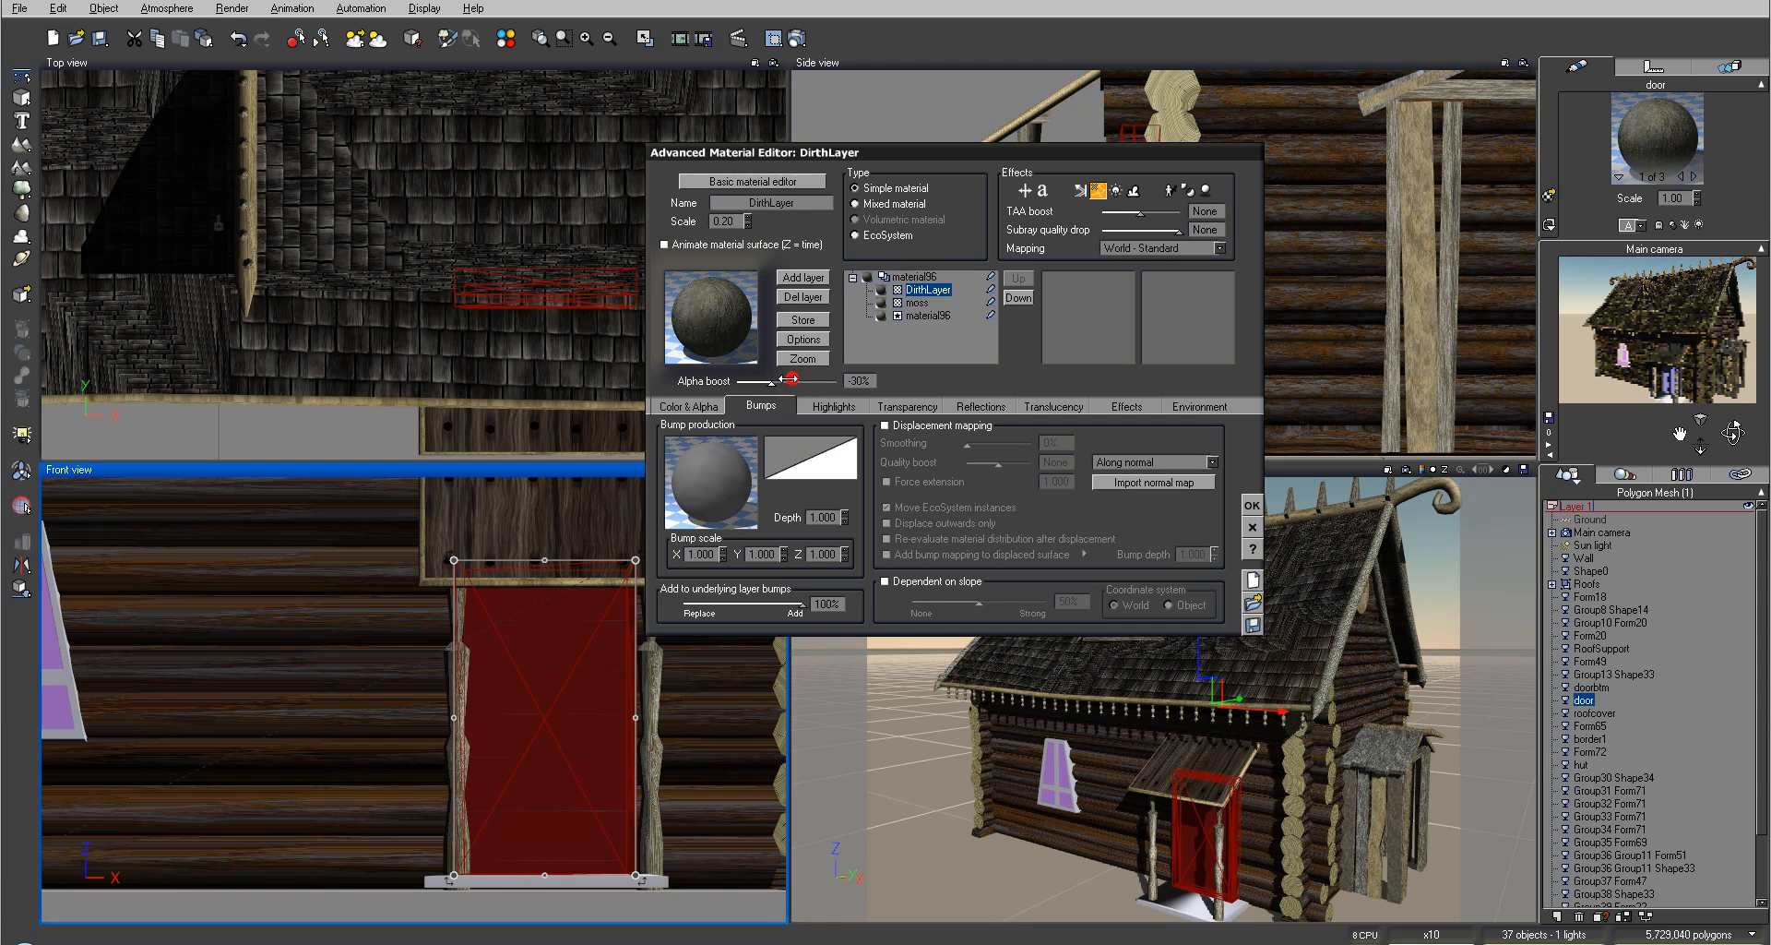
{"action": "left_click", "coordinate": [1251, 506]}
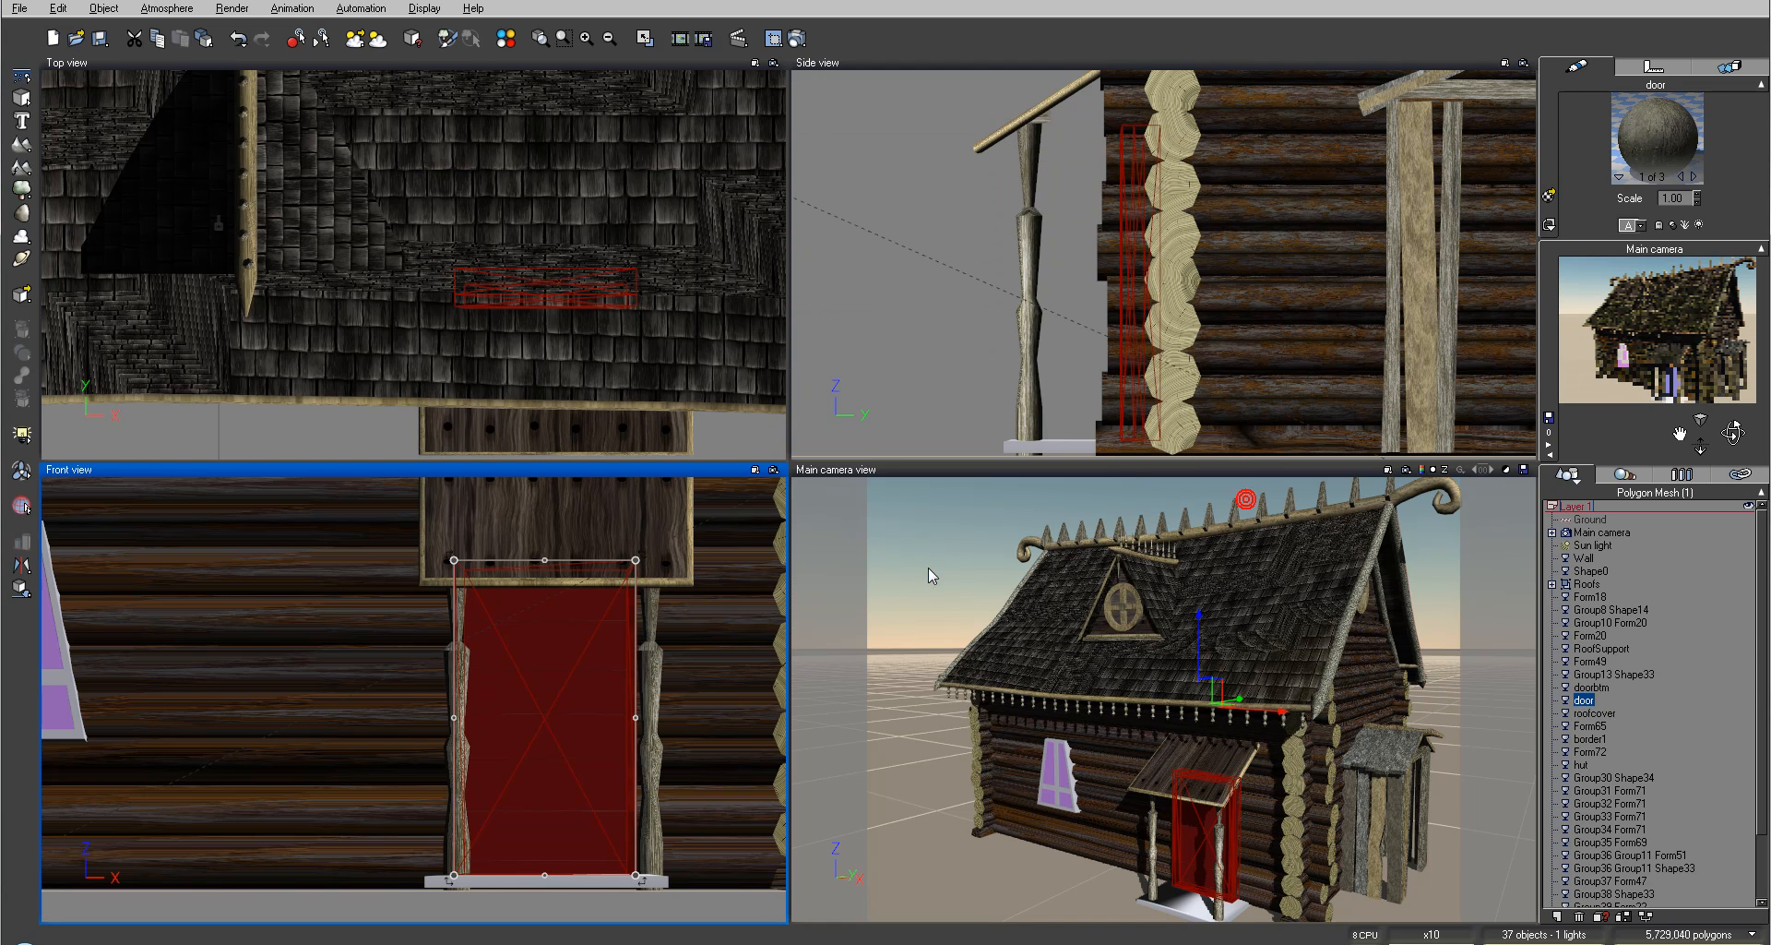
Step: Open the door's third material and load test51.png from the Hexagon folder as its mapped picture
{"action": "left_click", "coordinate": [1694, 177]}
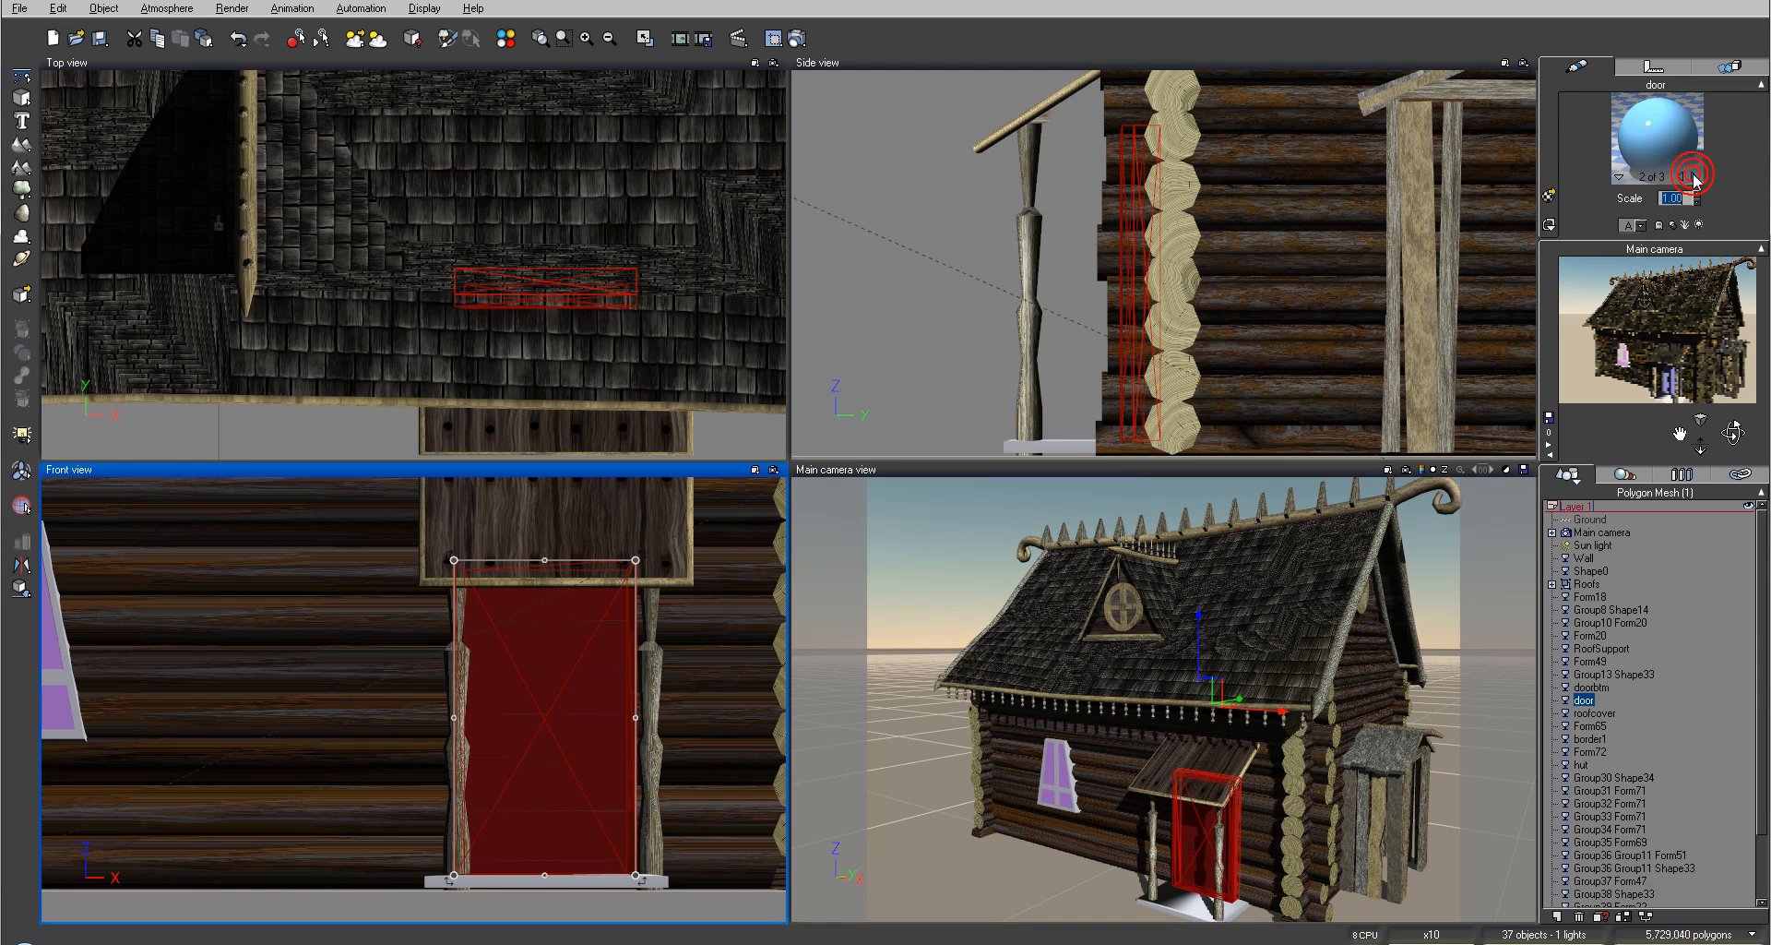
{"action": "left_click", "coordinate": [1693, 176]}
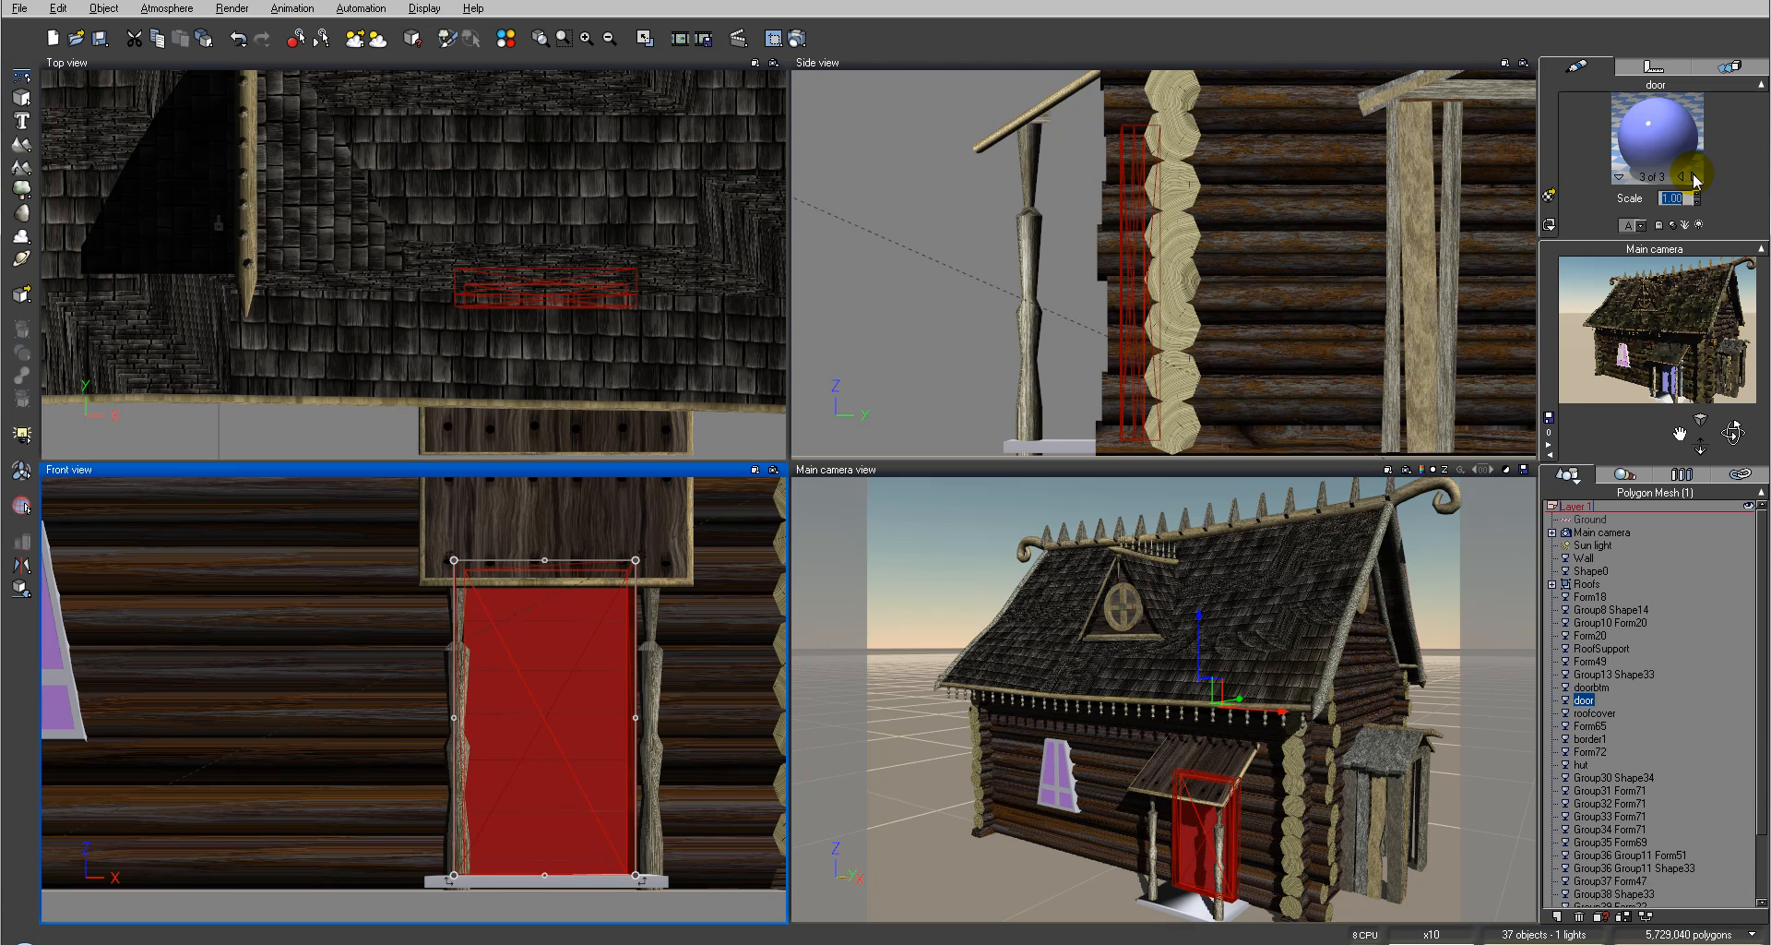
{"action": "left_click", "coordinate": [1693, 176]}
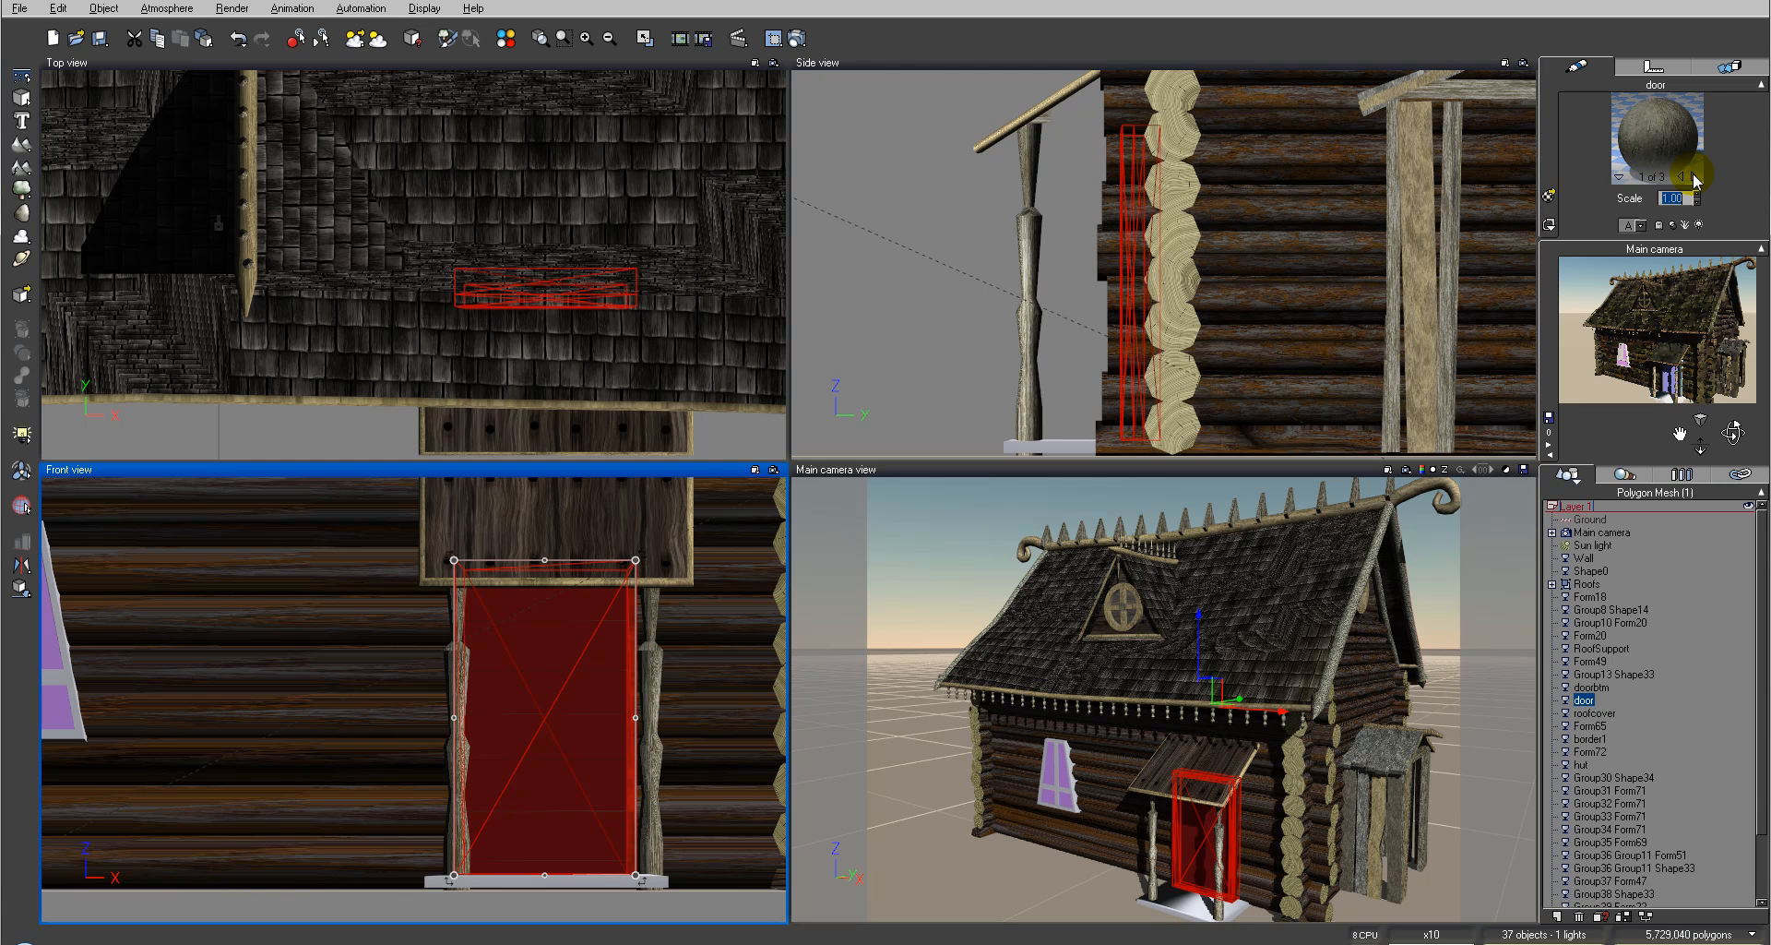
{"action": "left_click", "coordinate": [1684, 176]}
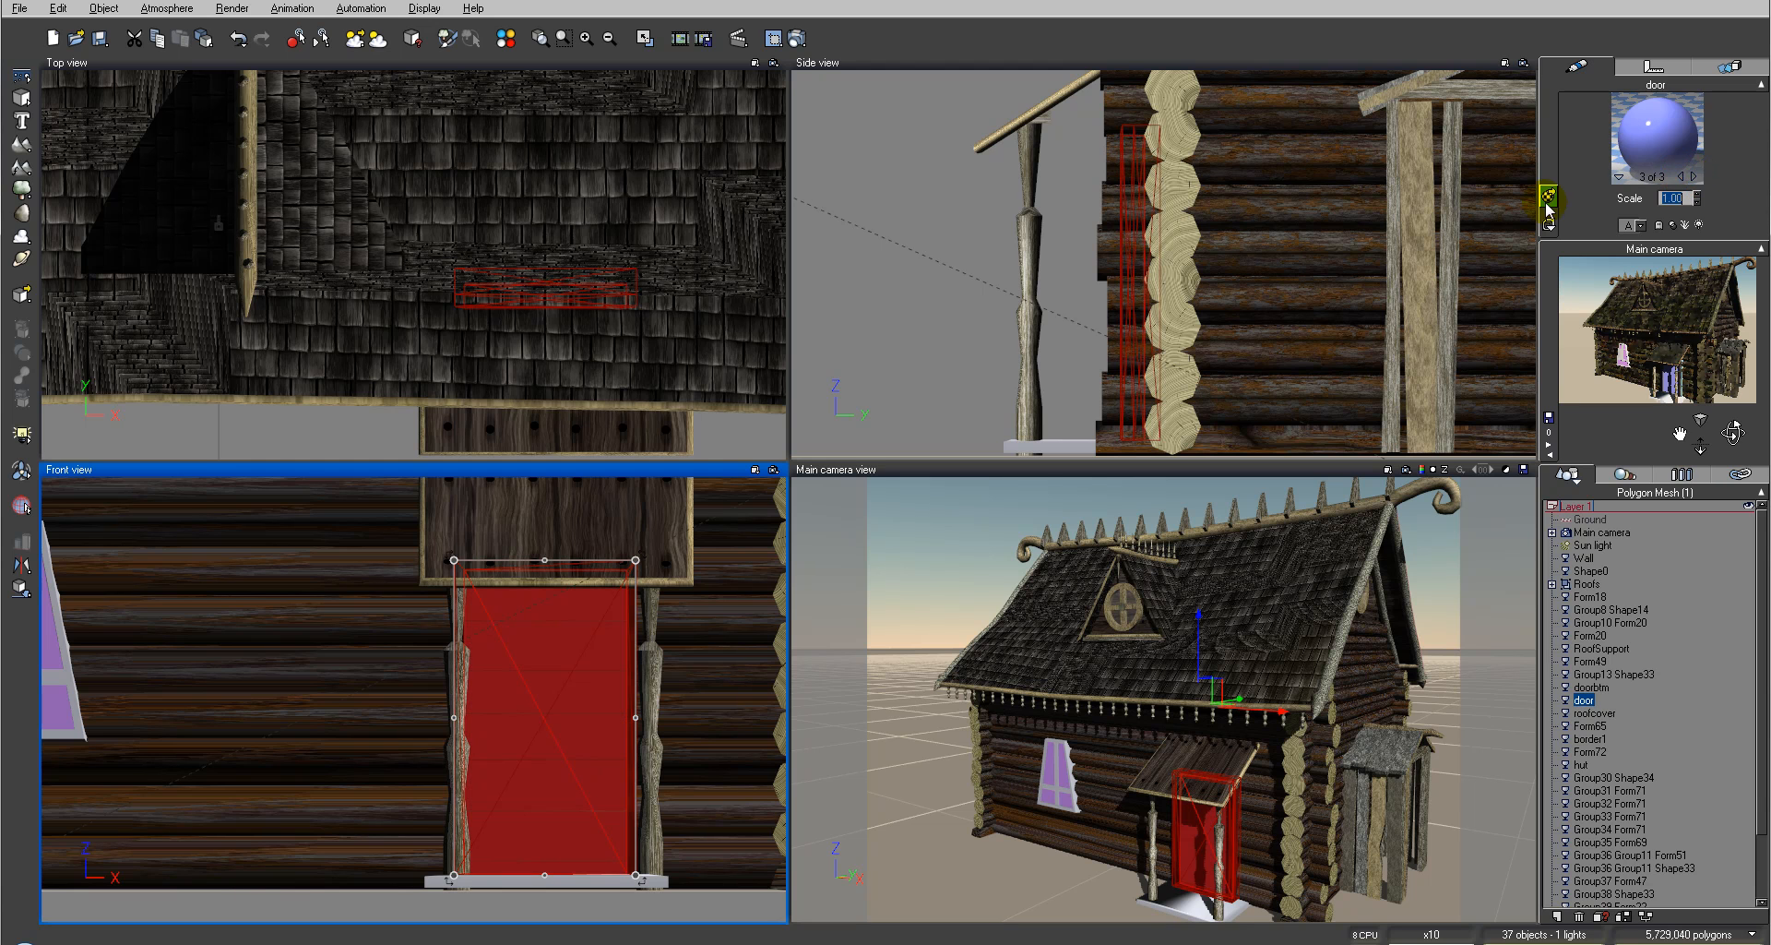
{"action": "double_click", "coordinate": [1674, 119]}
{"action": "left_click", "coordinate": [708, 404]}
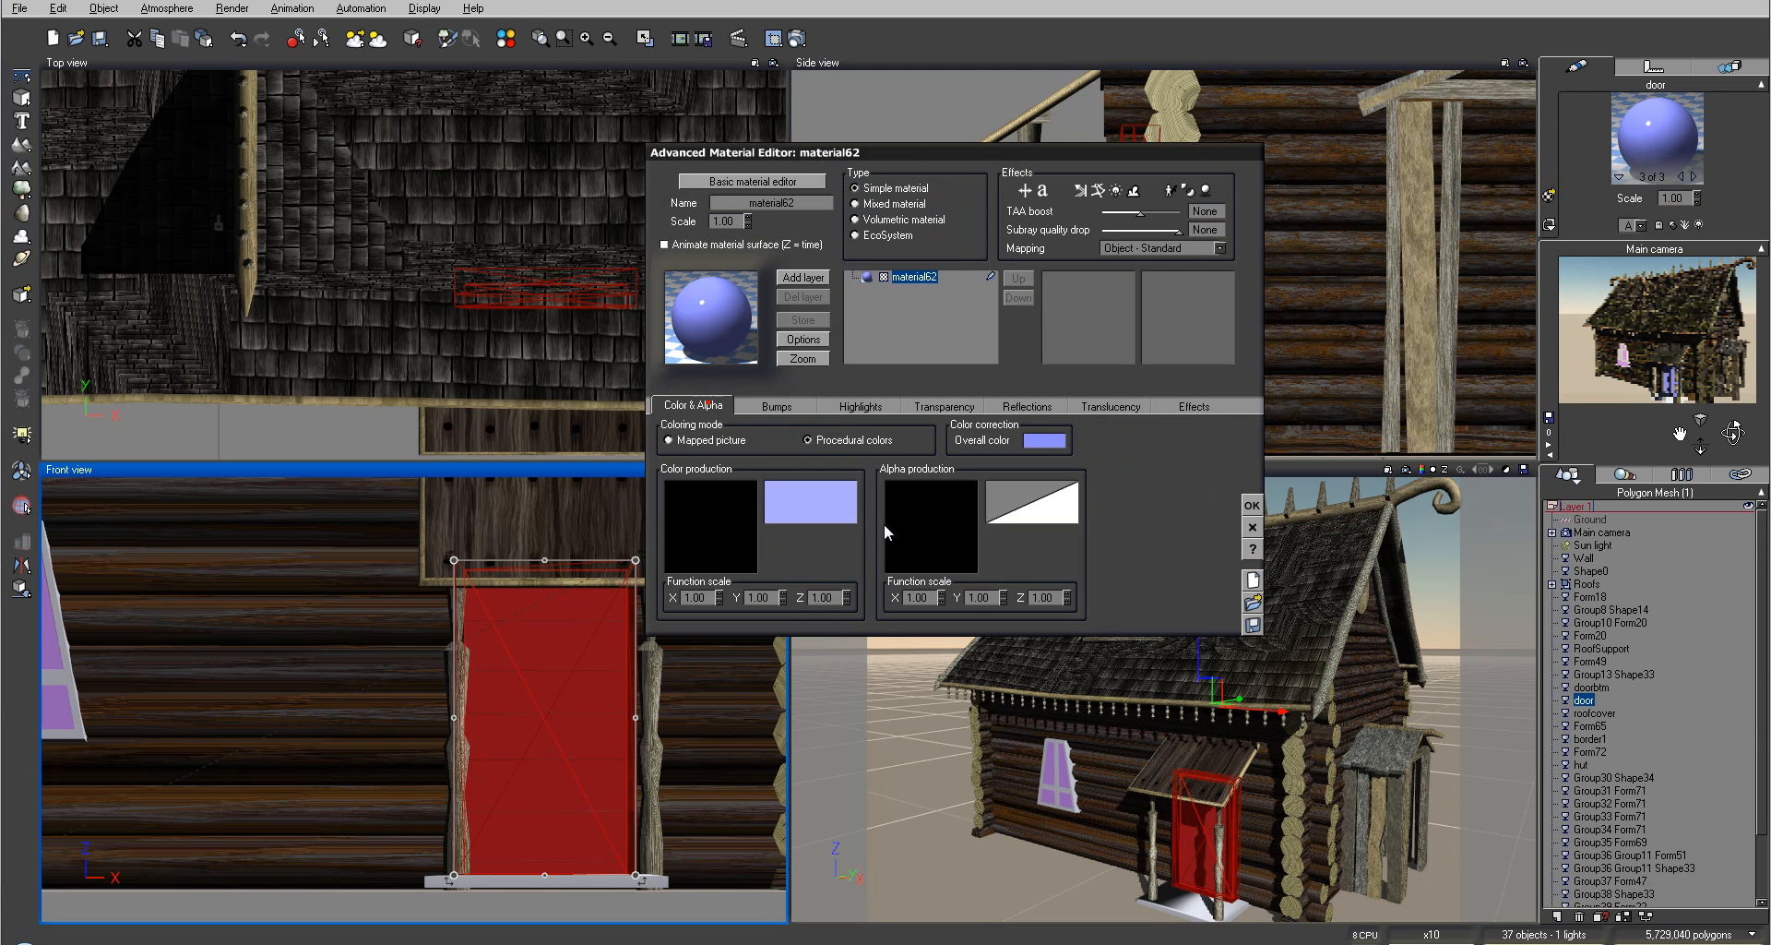
{"action": "left_click", "coordinate": [720, 444]}
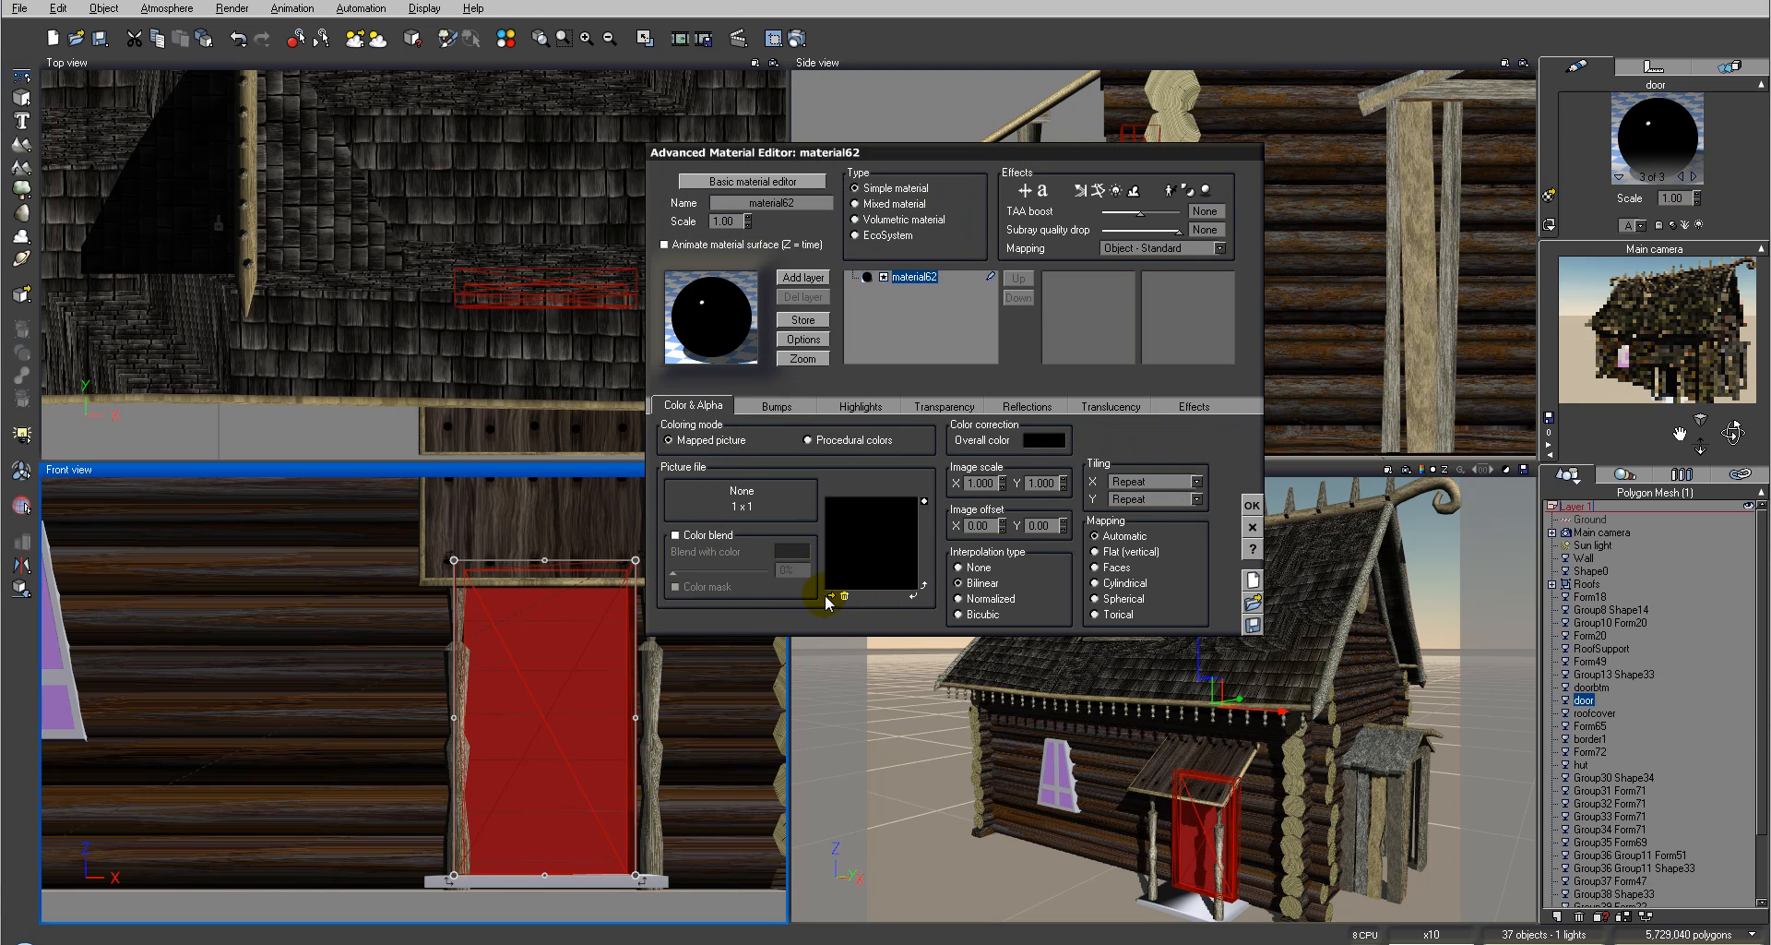
{"action": "left_click", "coordinate": [832, 596]}
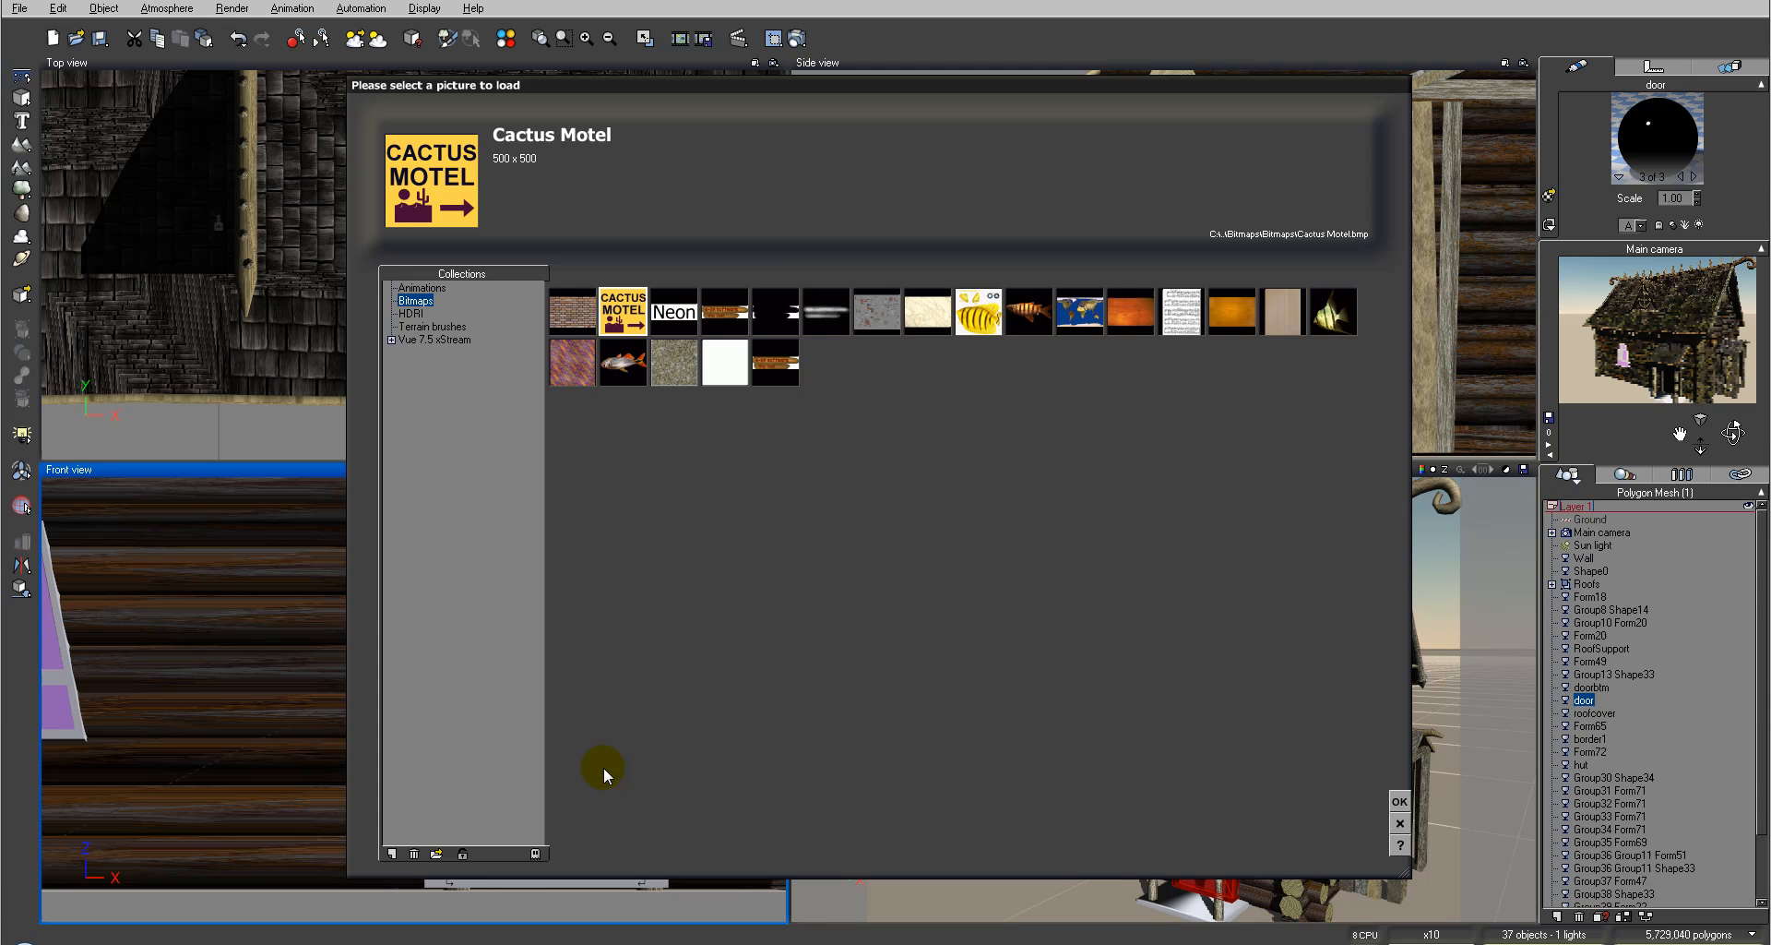
{"action": "left_click", "coordinate": [437, 854]}
{"action": "left_click", "coordinate": [922, 254]}
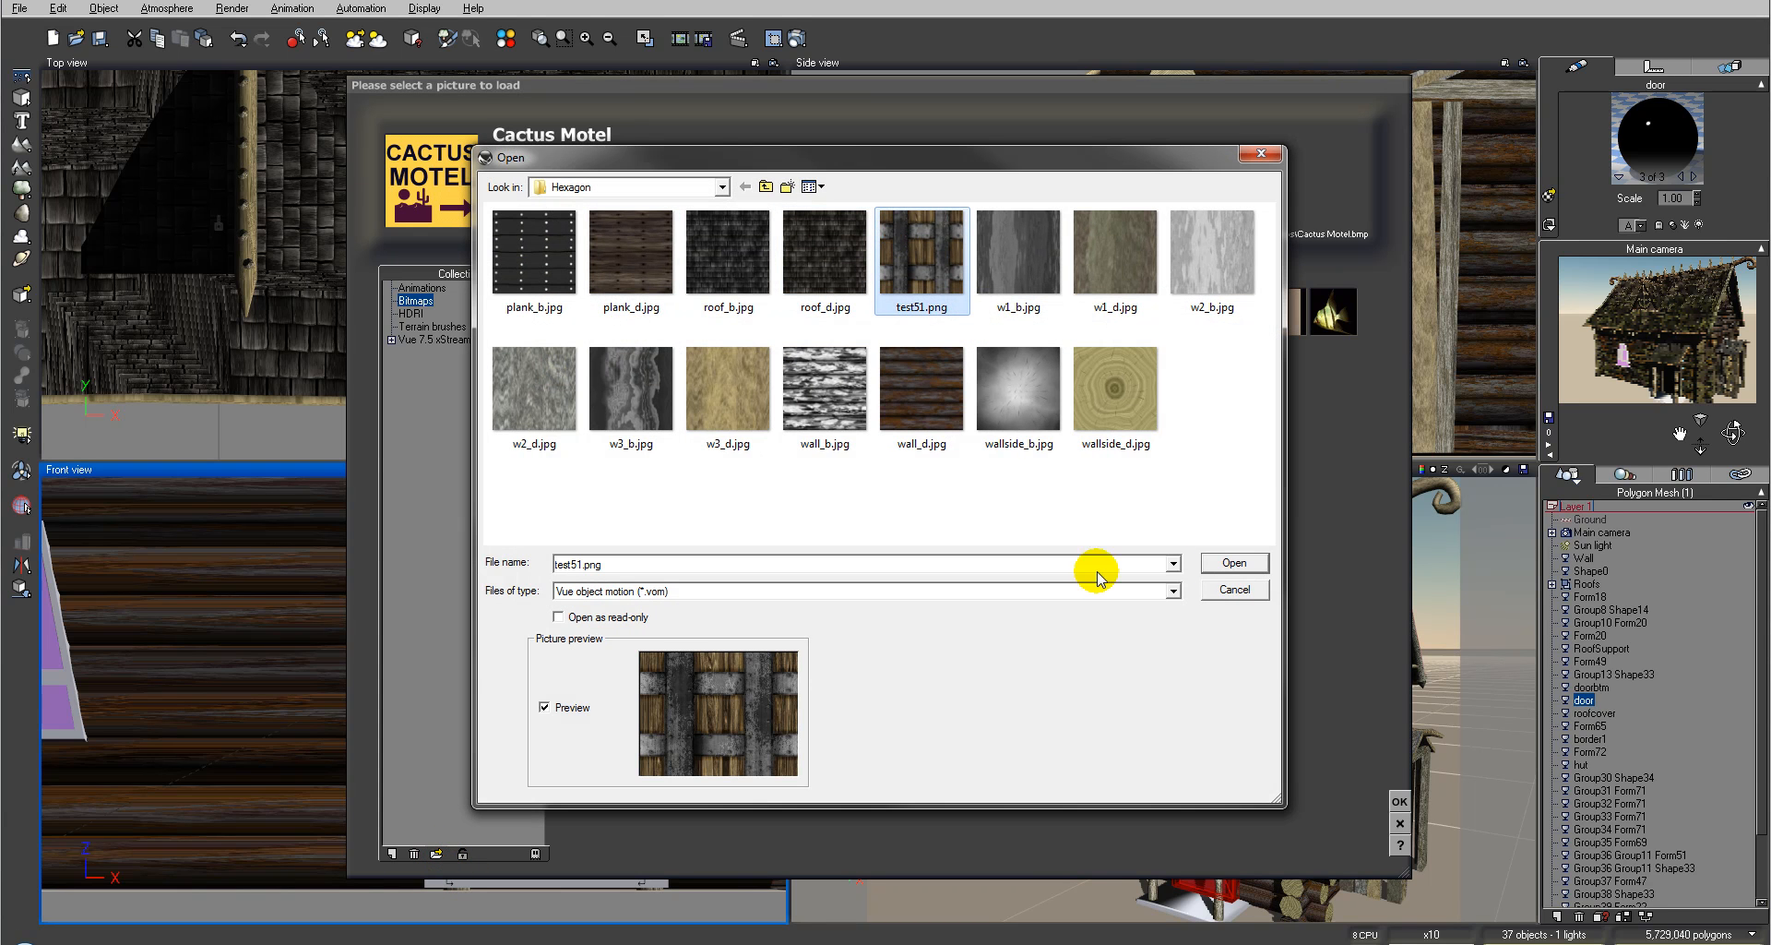
{"action": "left_click", "coordinate": [1242, 563]}
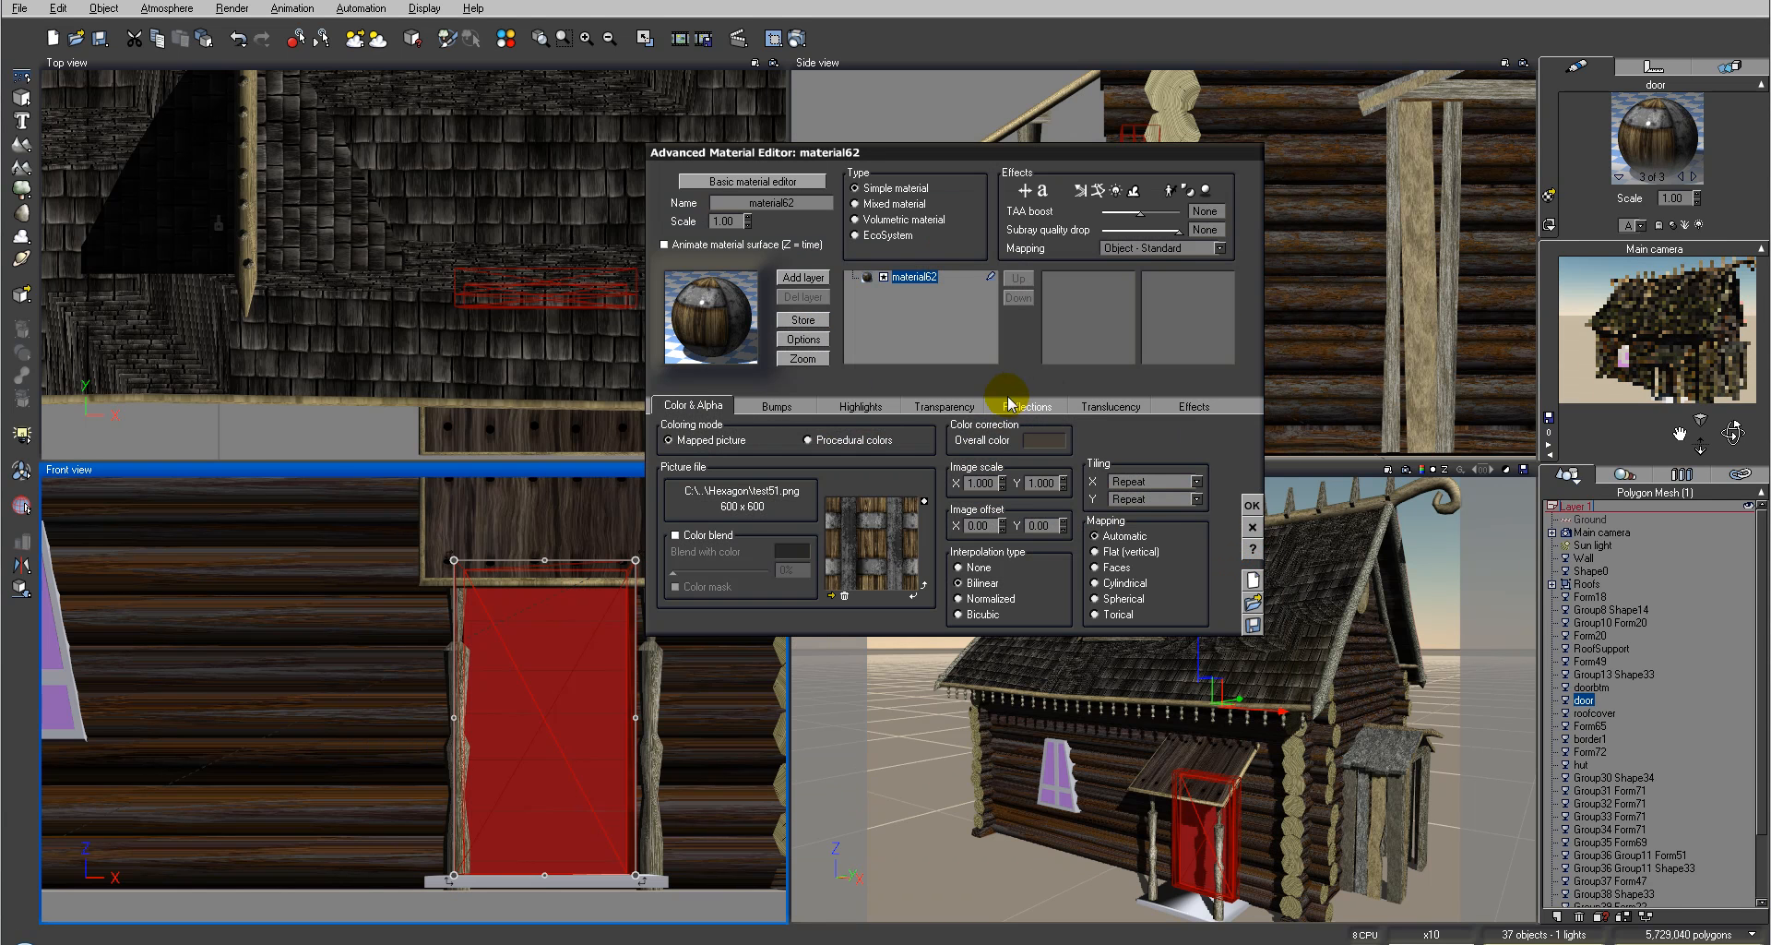
Step: In the color function graph, delete the unused node and connect the test51 texture's grayscale output to Bump
{"action": "left_click", "coordinate": [929, 532]}
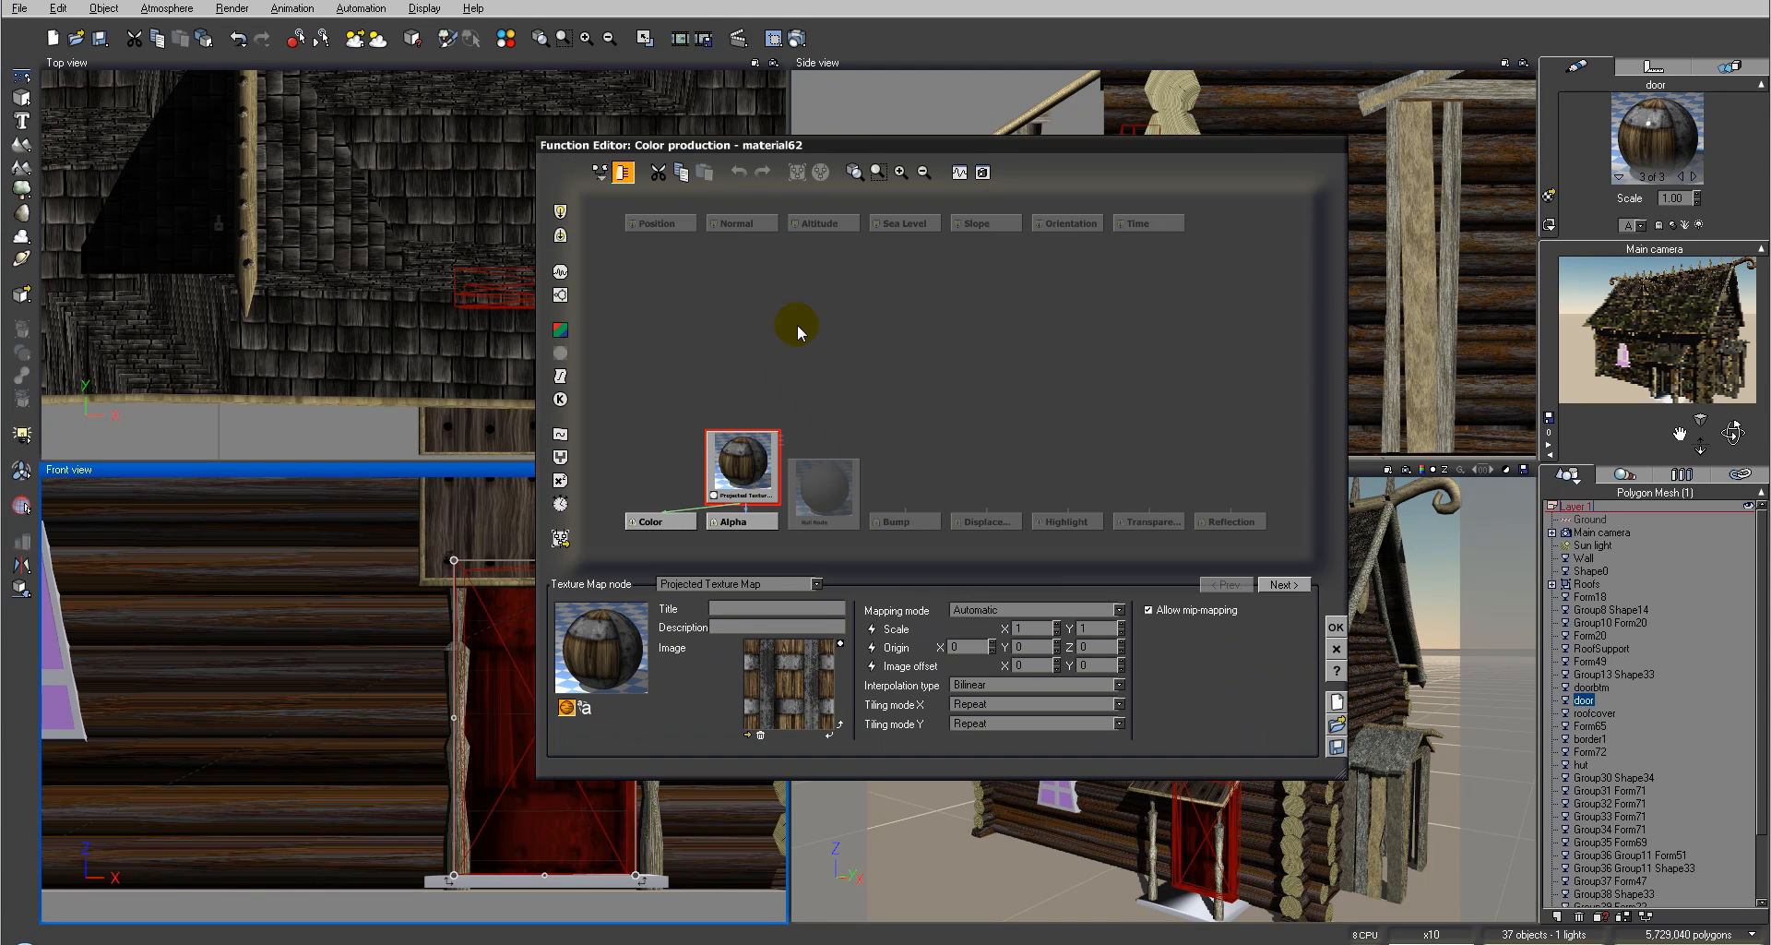
{"action": "left_click", "coordinate": [833, 490]}
{"action": "key", "text": "Delete"}
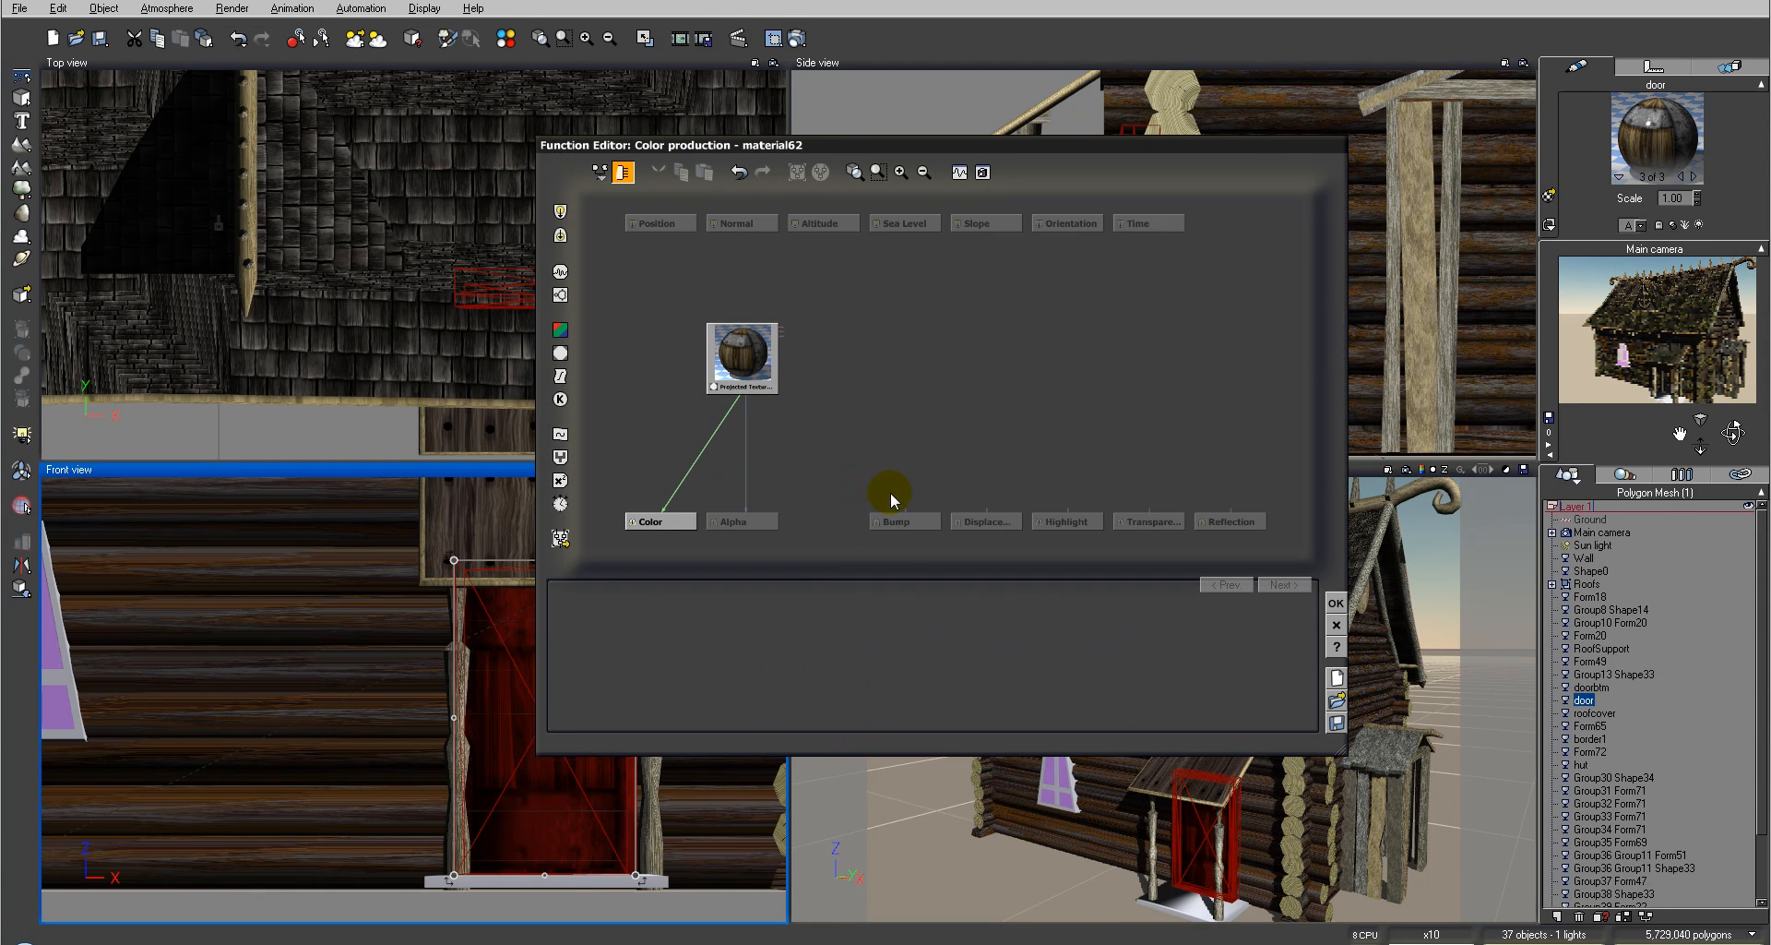
{"action": "left_click", "coordinate": [908, 519]}
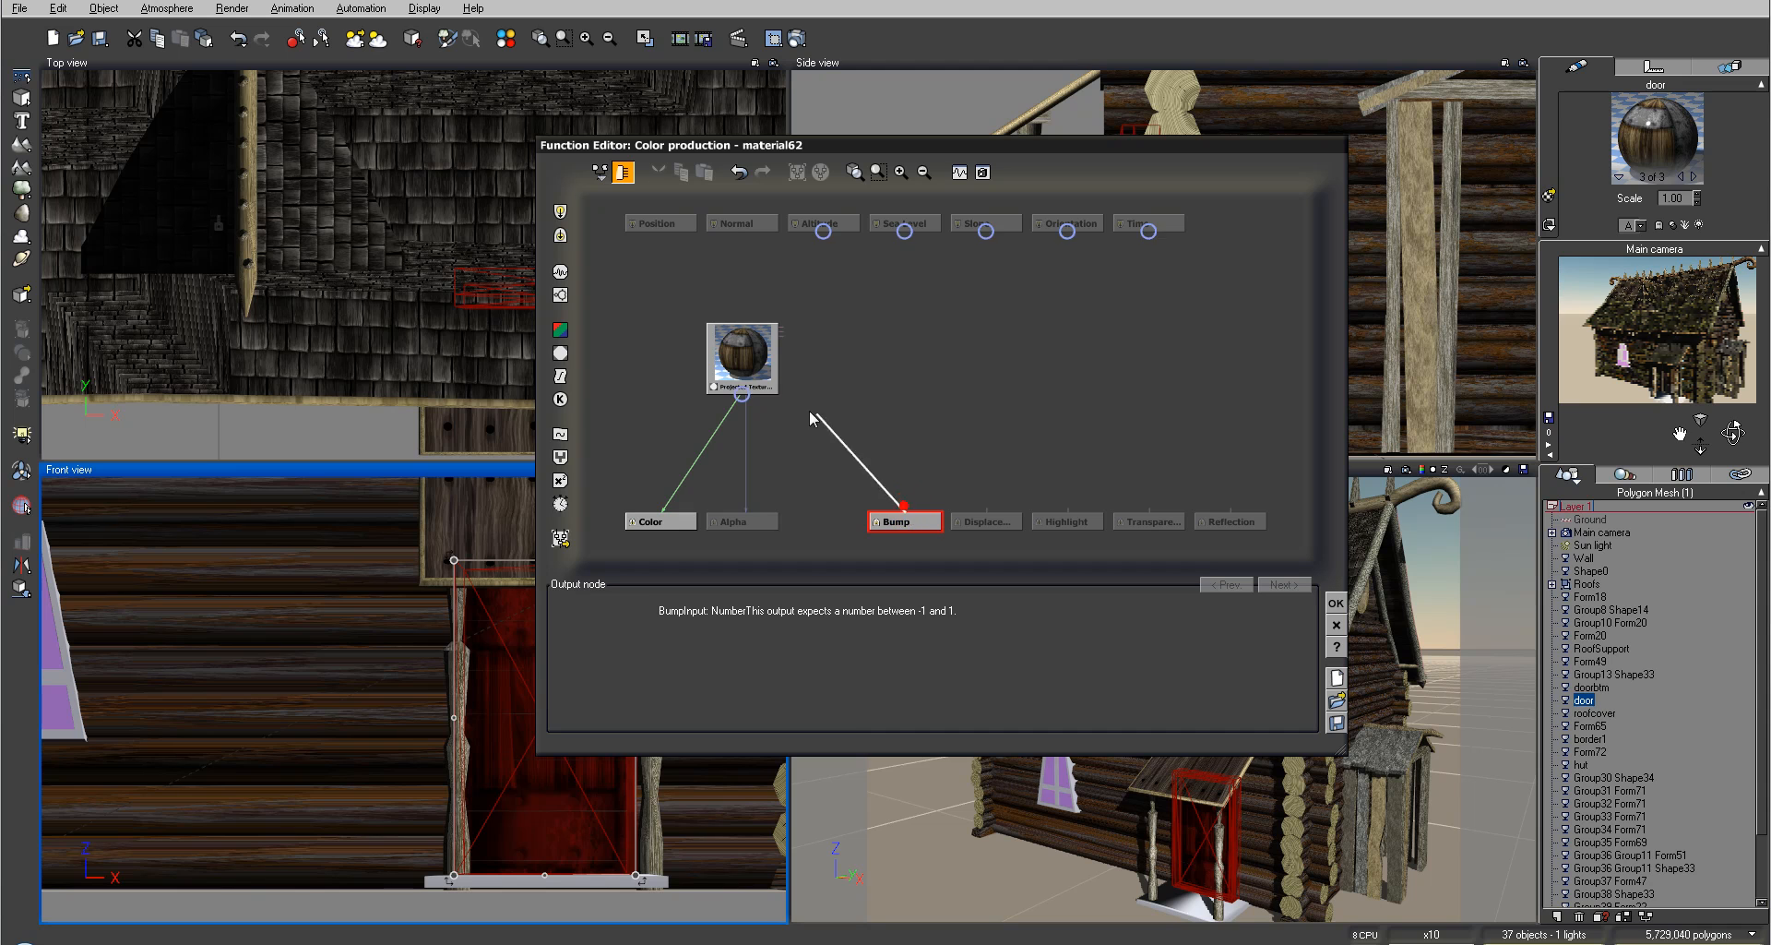
{"action": "left_click", "coordinate": [745, 391]}
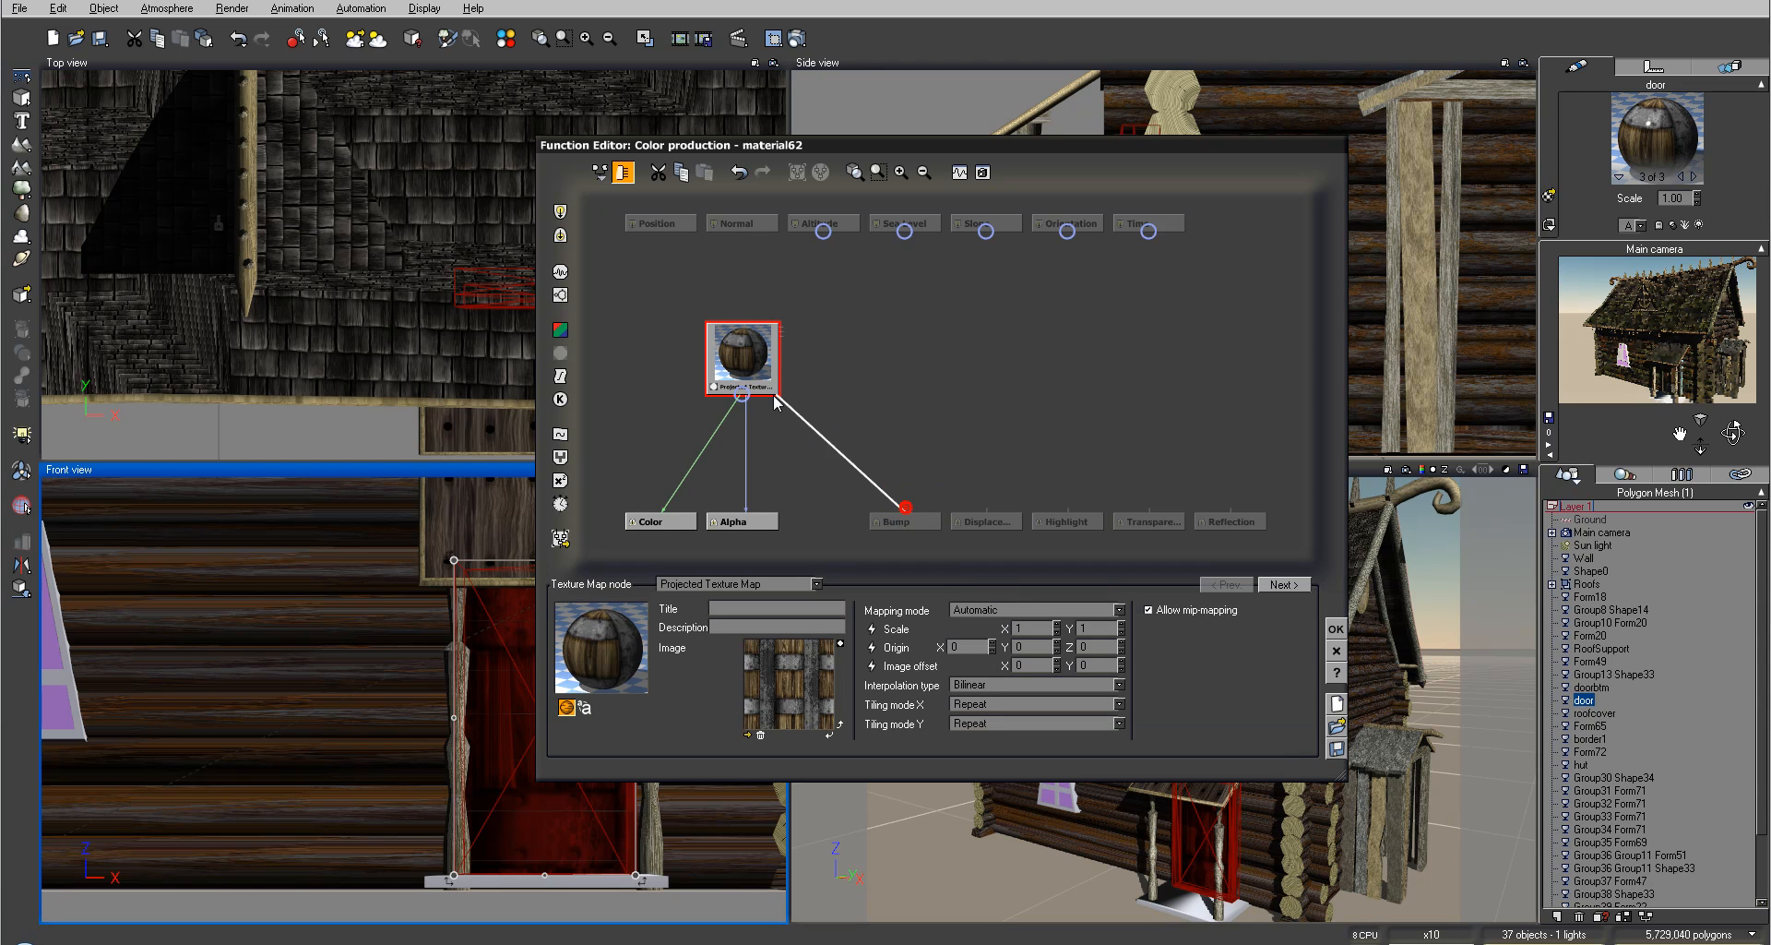
{"action": "left_click", "coordinate": [739, 395]}
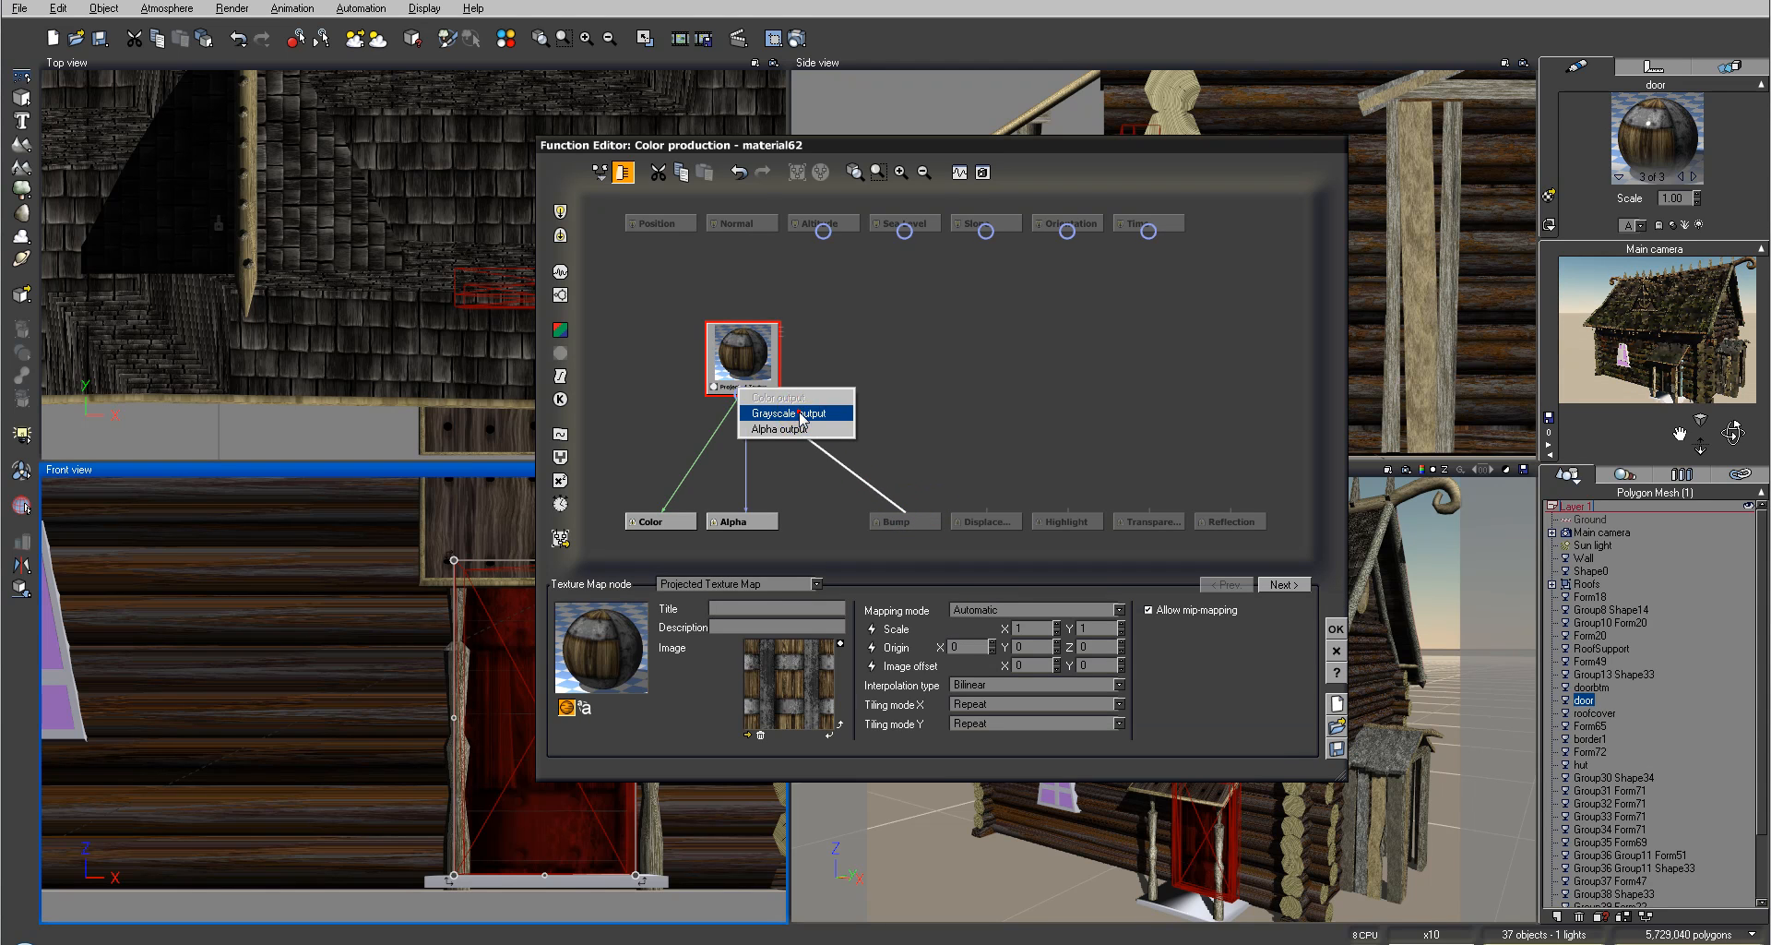
{"action": "left_click", "coordinate": [793, 412]}
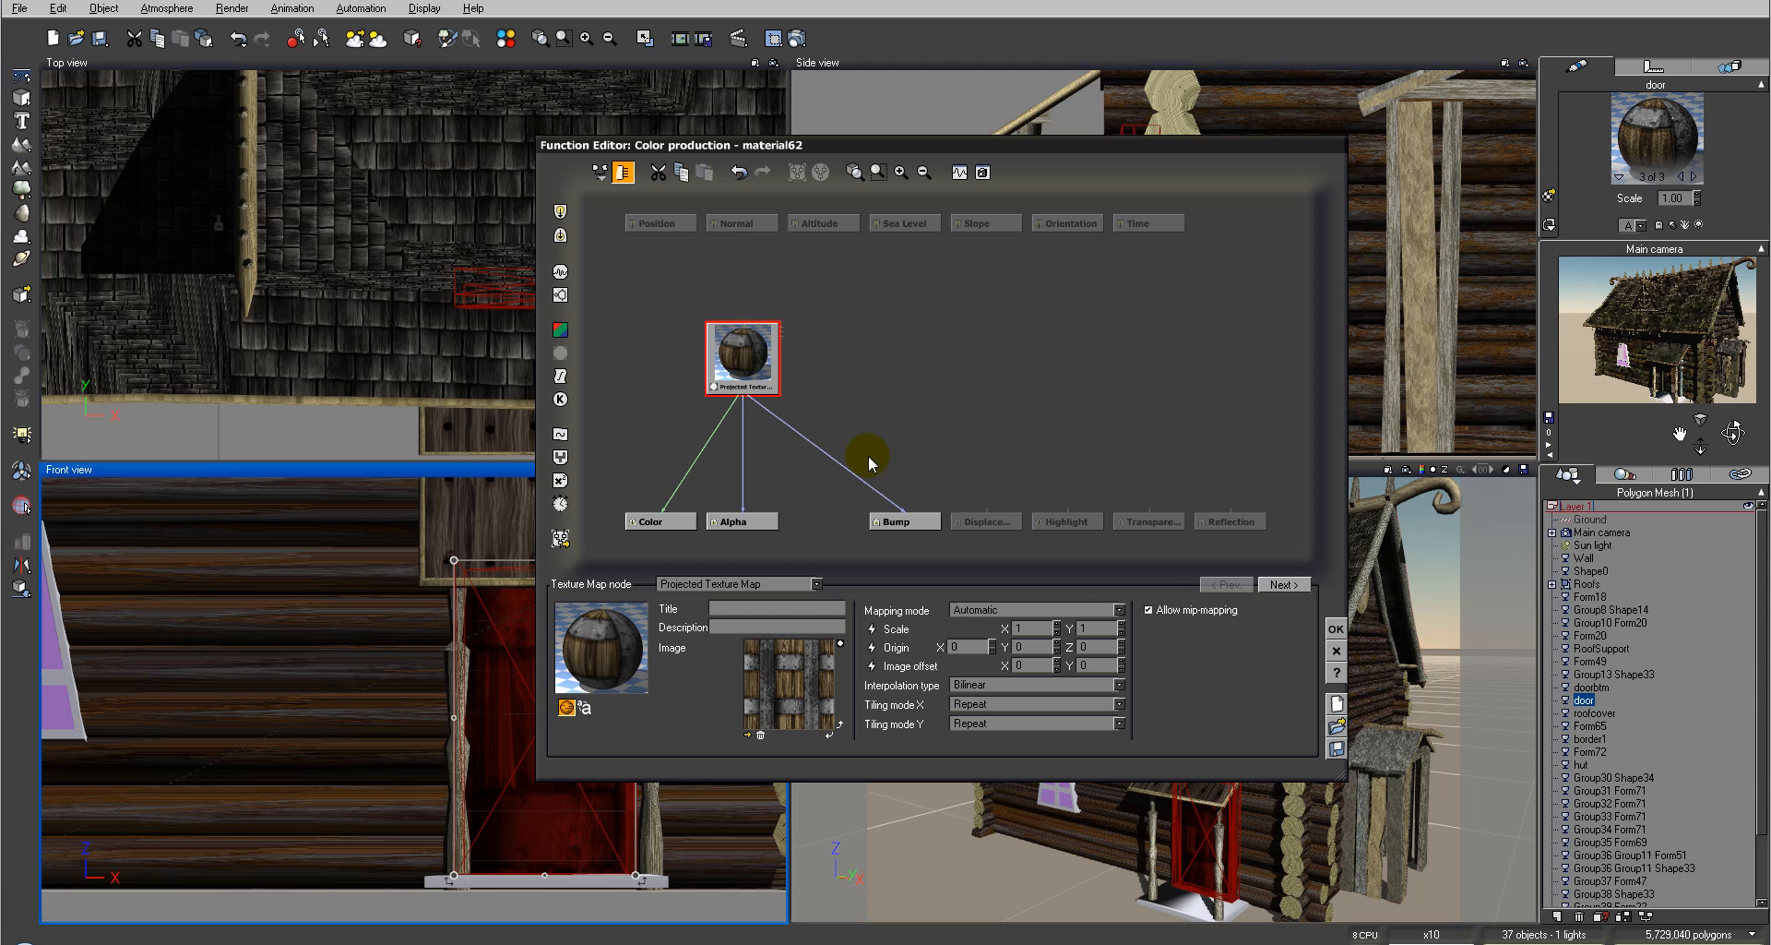
{"action": "left_click", "coordinate": [1334, 631]}
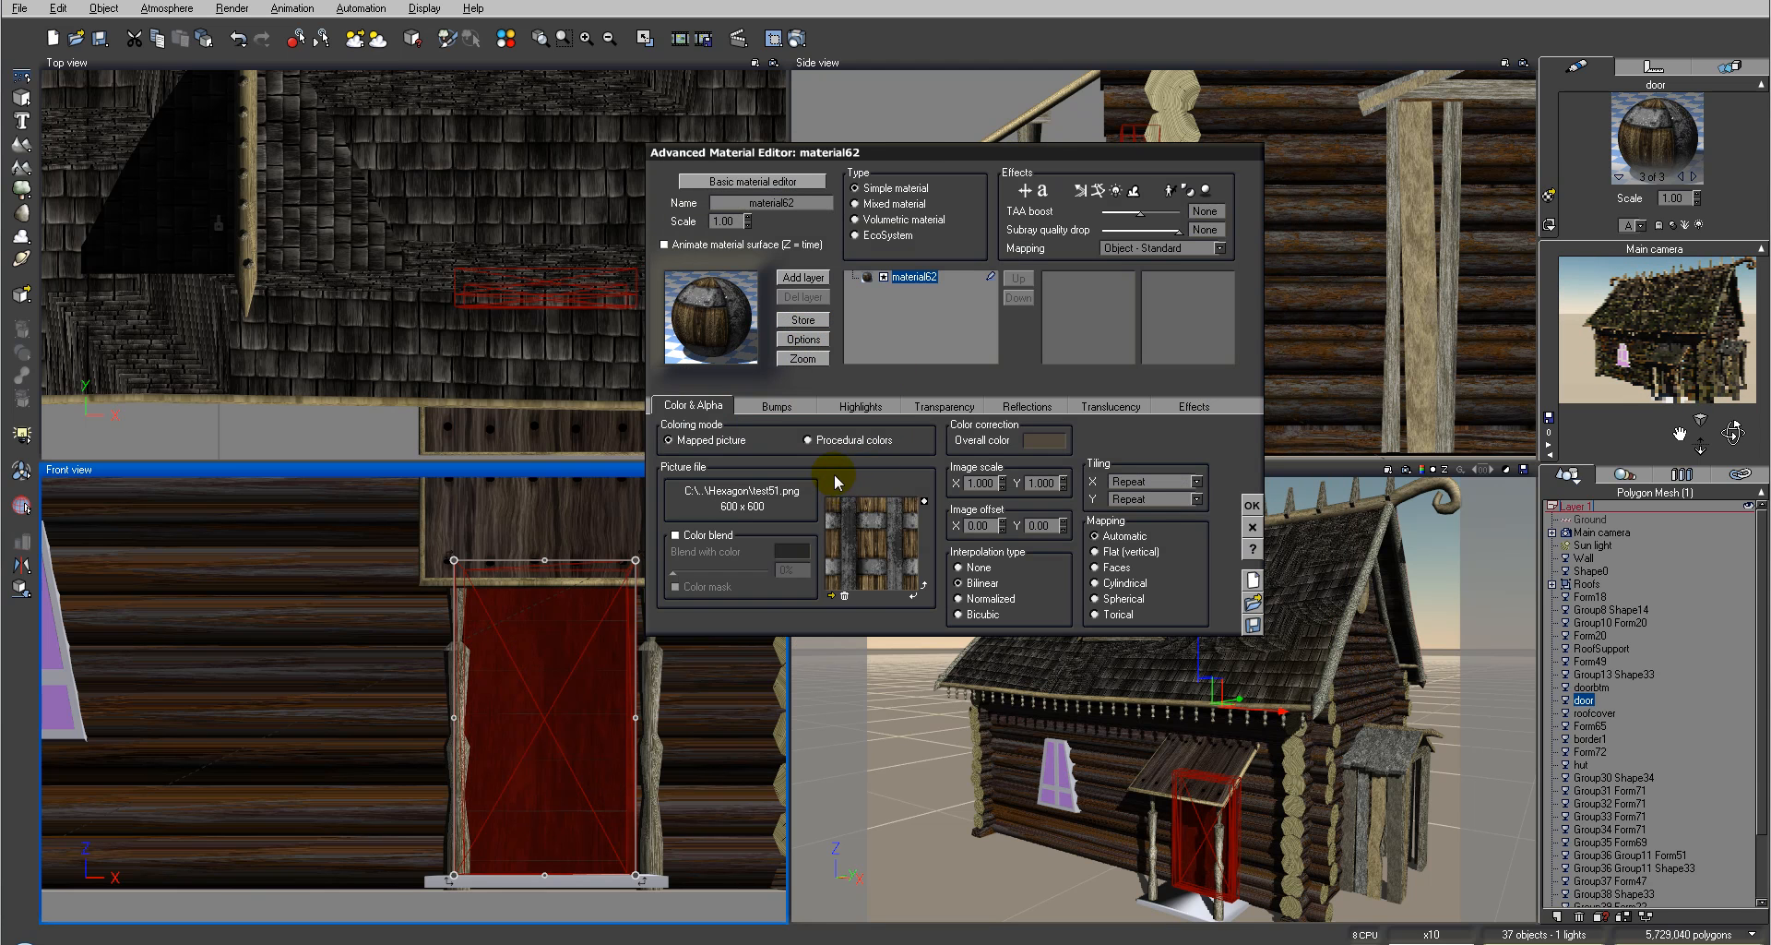
Step: Lower the material's highlight global intensity to 31%
{"action": "left_click", "coordinate": [853, 406]}
{"action": "left_click_drag", "start_coordinate": [784, 486], "coordinate": [714, 486]}
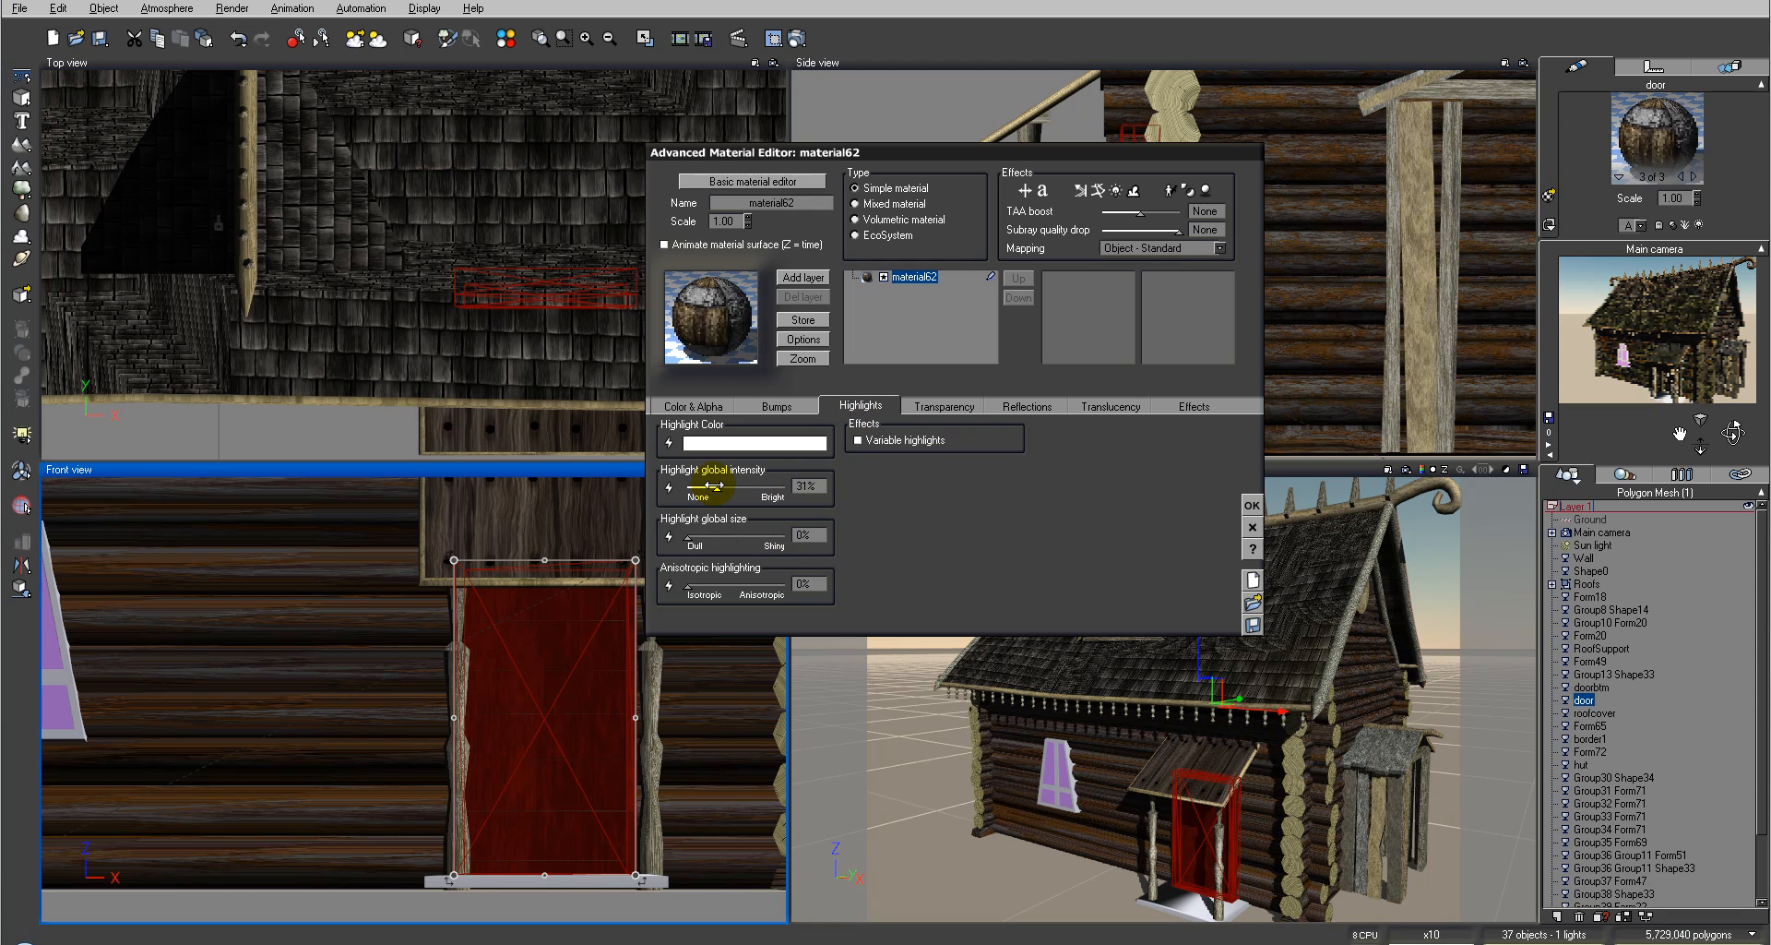
Step: Set the bump depth to 0.400 and the material mapping to Object - Parametric
{"action": "left_click", "coordinate": [773, 405]}
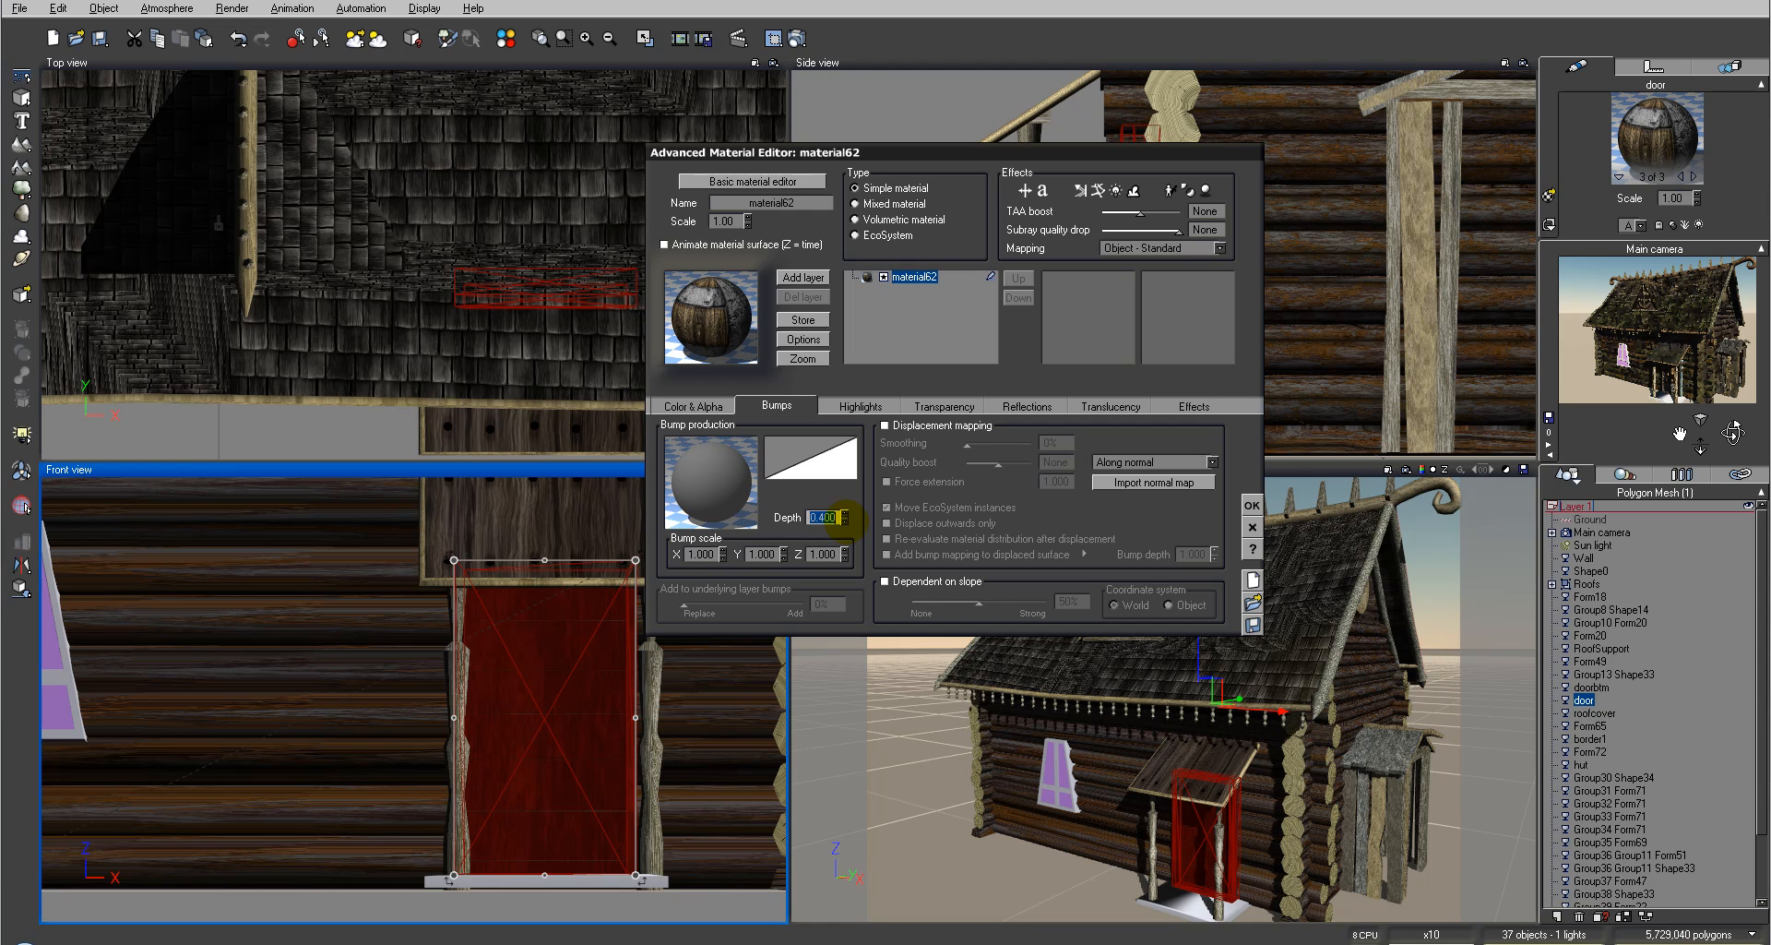
{"action": "left_click", "coordinate": [1161, 248]}
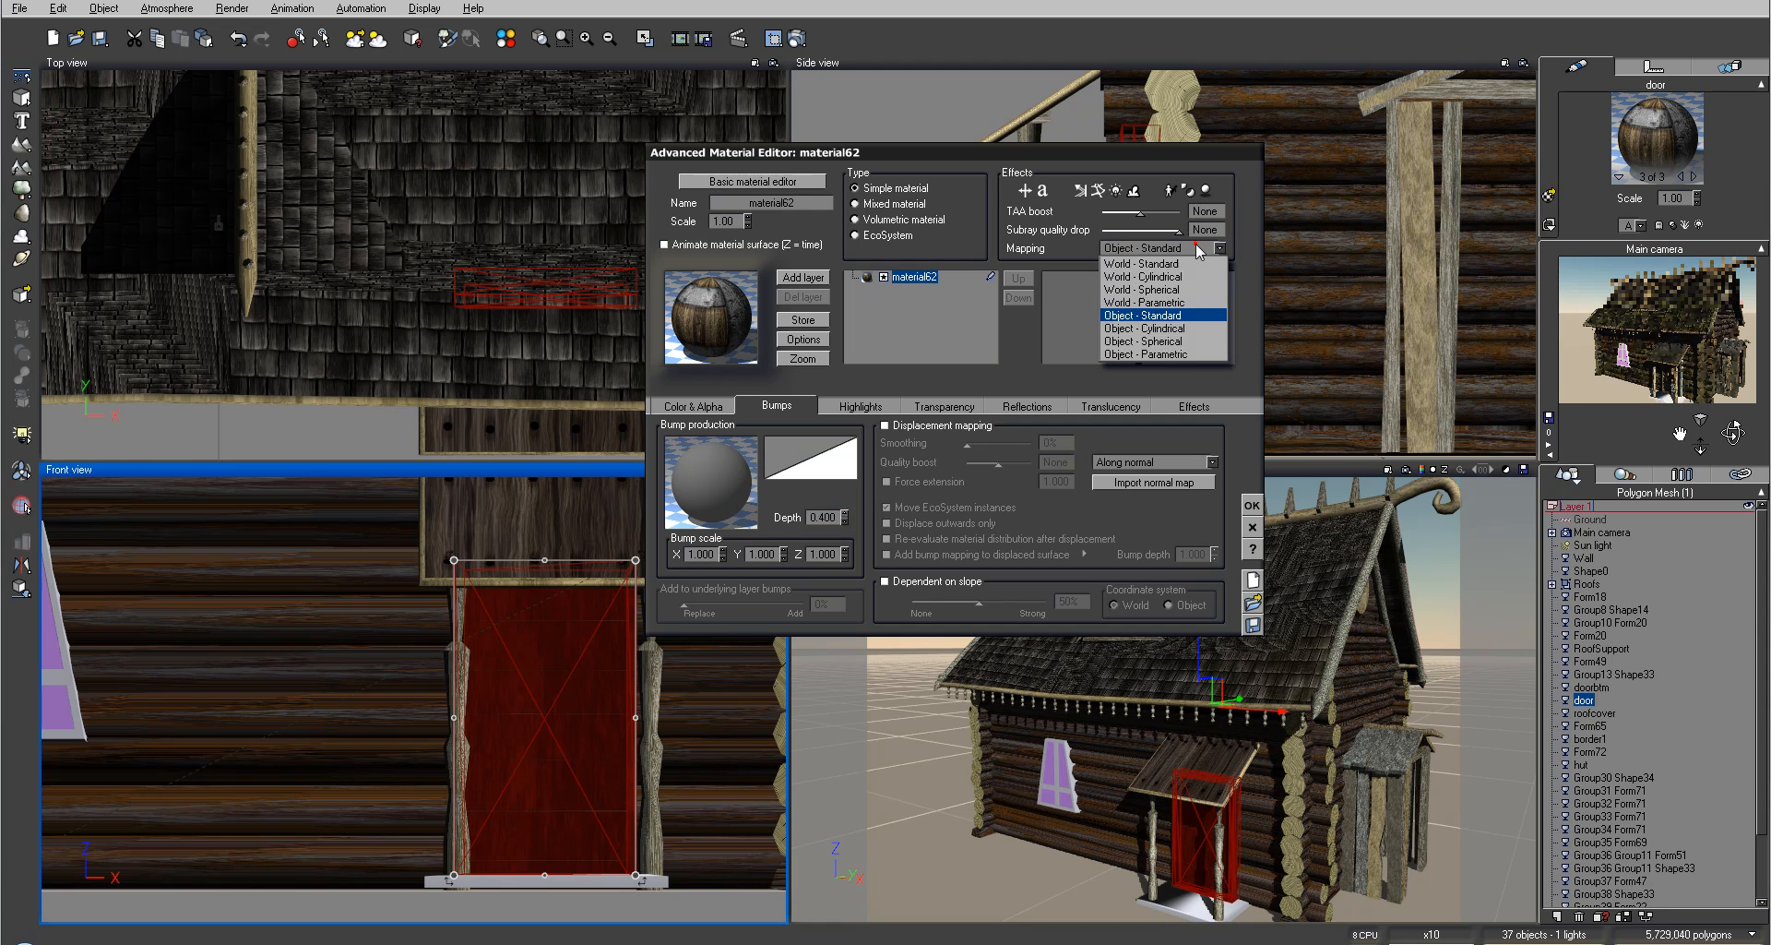
{"action": "left_click", "coordinate": [1180, 350]}
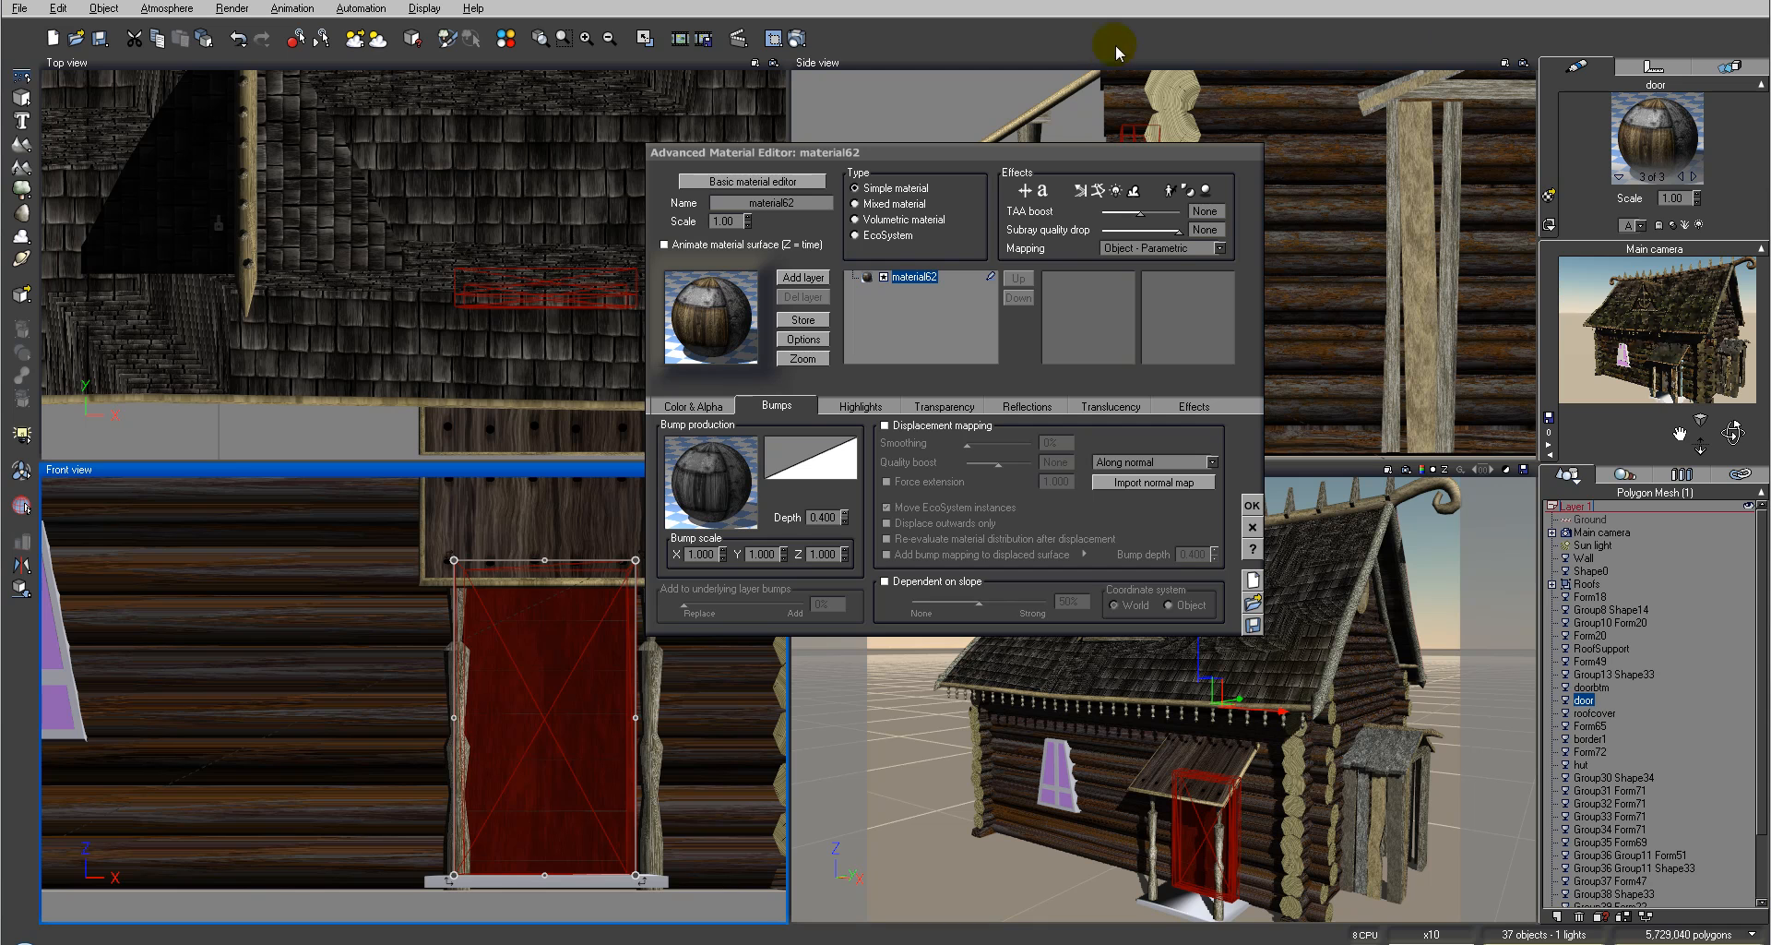
Step: Render the camera view to check the door texture, then close the render display
{"action": "left_click", "coordinate": [803, 37]}
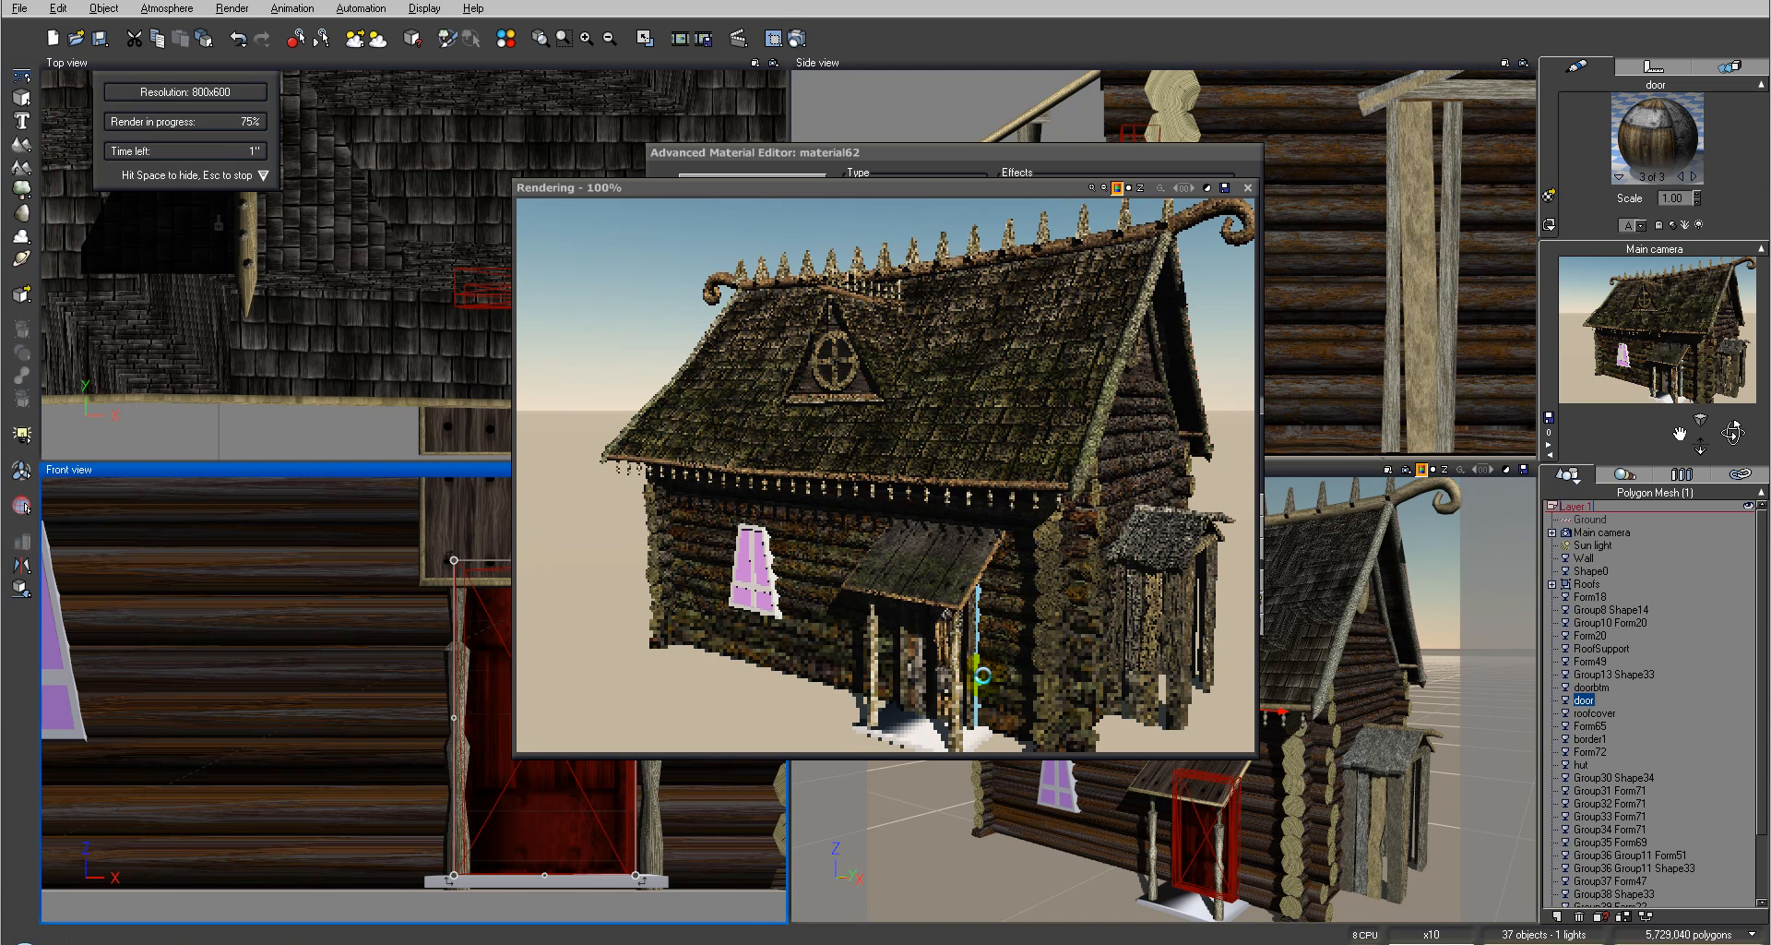
{"action": "left_click", "coordinate": [1248, 189]}
Step: Edit the bump production function, set the texture map's scale to 0.6, and close the editors
{"action": "right_click", "coordinate": [722, 472]}
{"action": "left_click", "coordinate": [761, 483]}
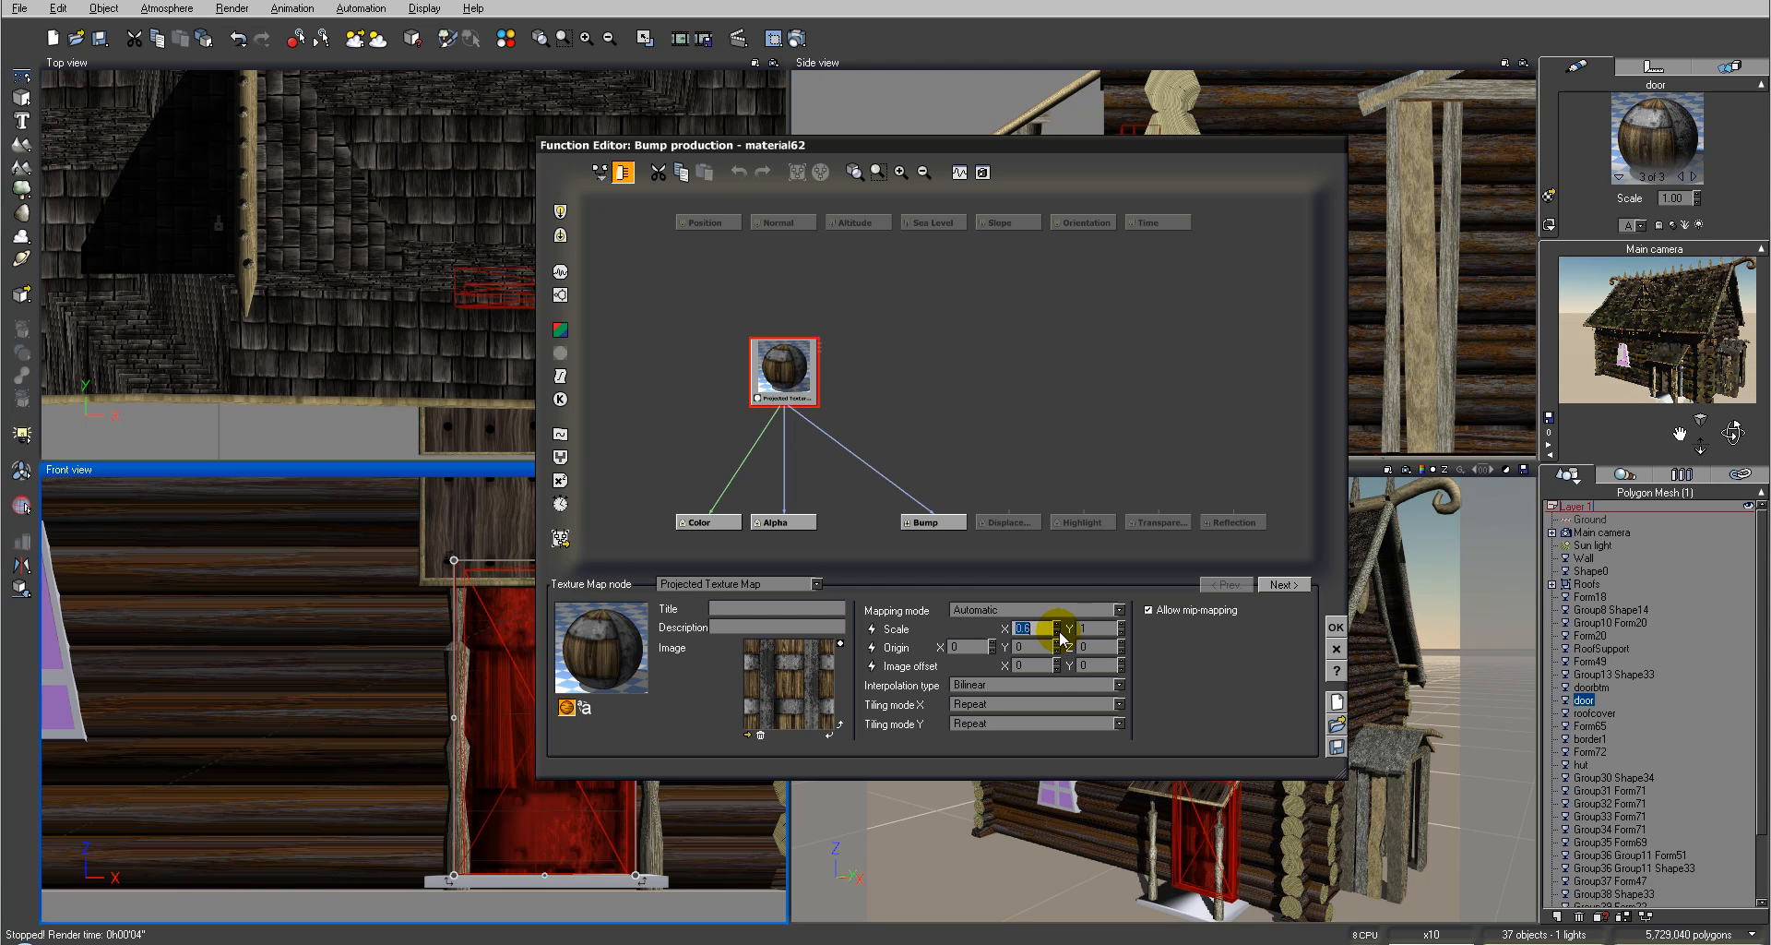
{"action": "left_click", "coordinate": [1120, 631]}
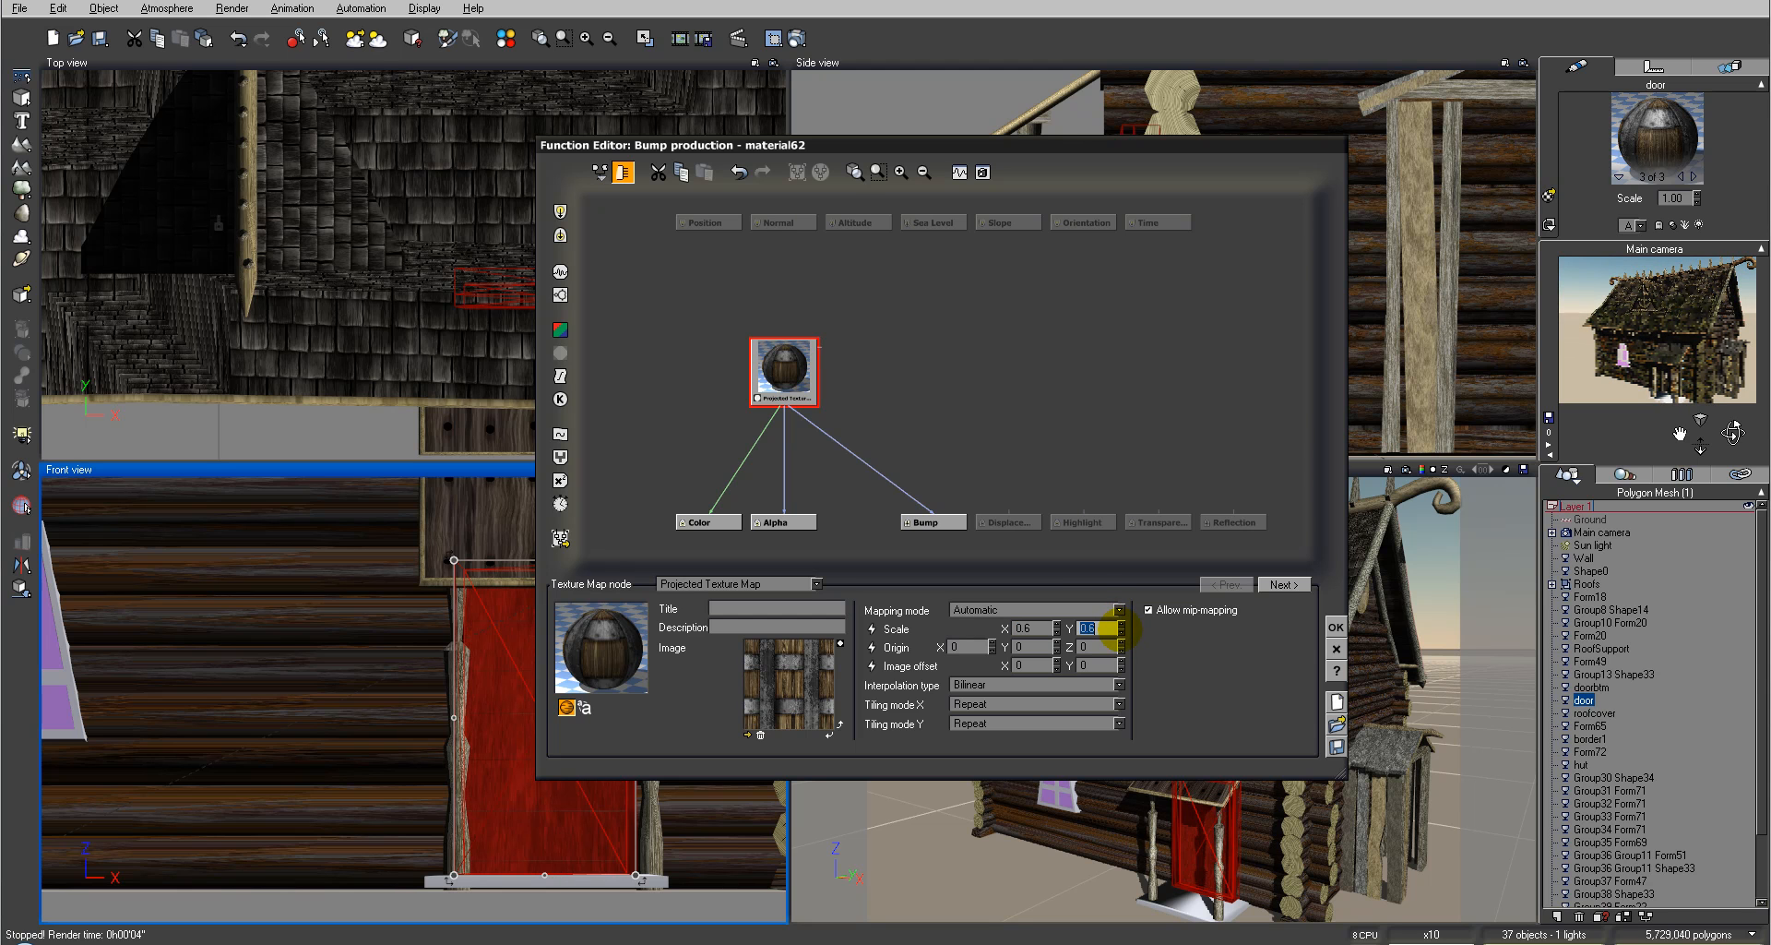
{"action": "left_click", "coordinate": [1335, 628]}
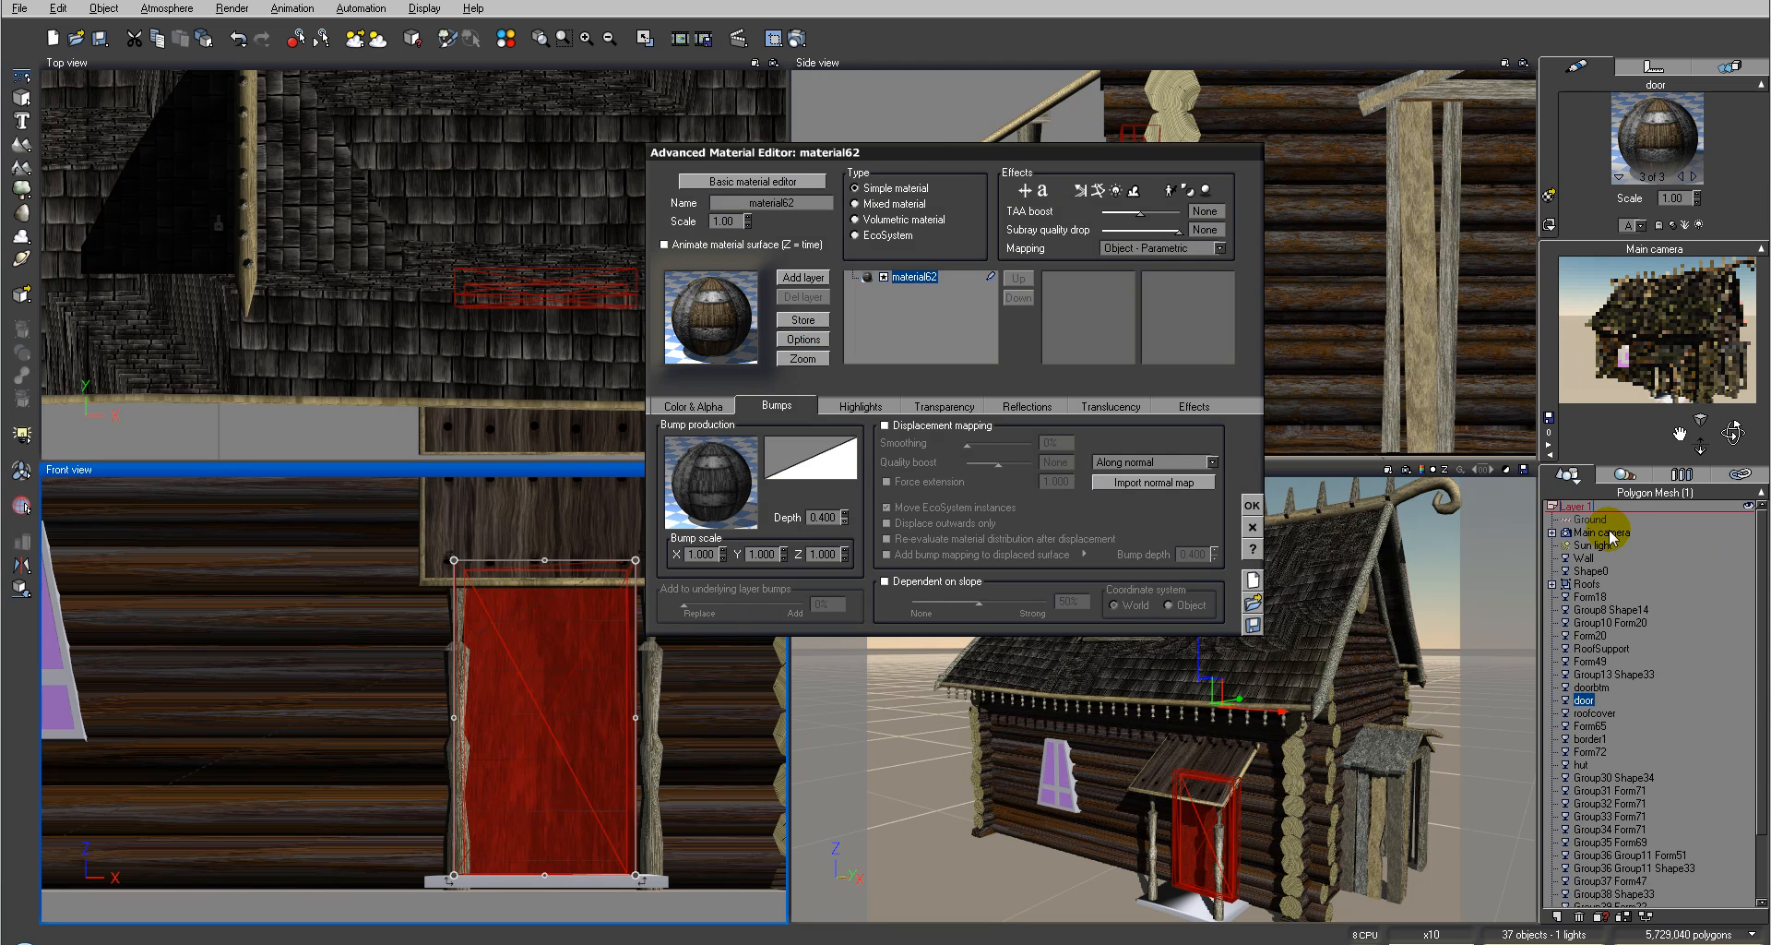
{"action": "left_click", "coordinate": [1252, 505]}
Step: Reposition the main camera for a close-up of the porch and door
{"action": "left_click", "coordinate": [1582, 533]}
{"action": "left_click_drag", "start_coordinate": [1182, 253], "coordinate": [1242, 371]}
{"action": "right_click_drag", "start_coordinate": [388, 230], "coordinate": [609, 345]}
{"action": "left_click_drag", "start_coordinate": [608, 271], "coordinate": [403, 186]}
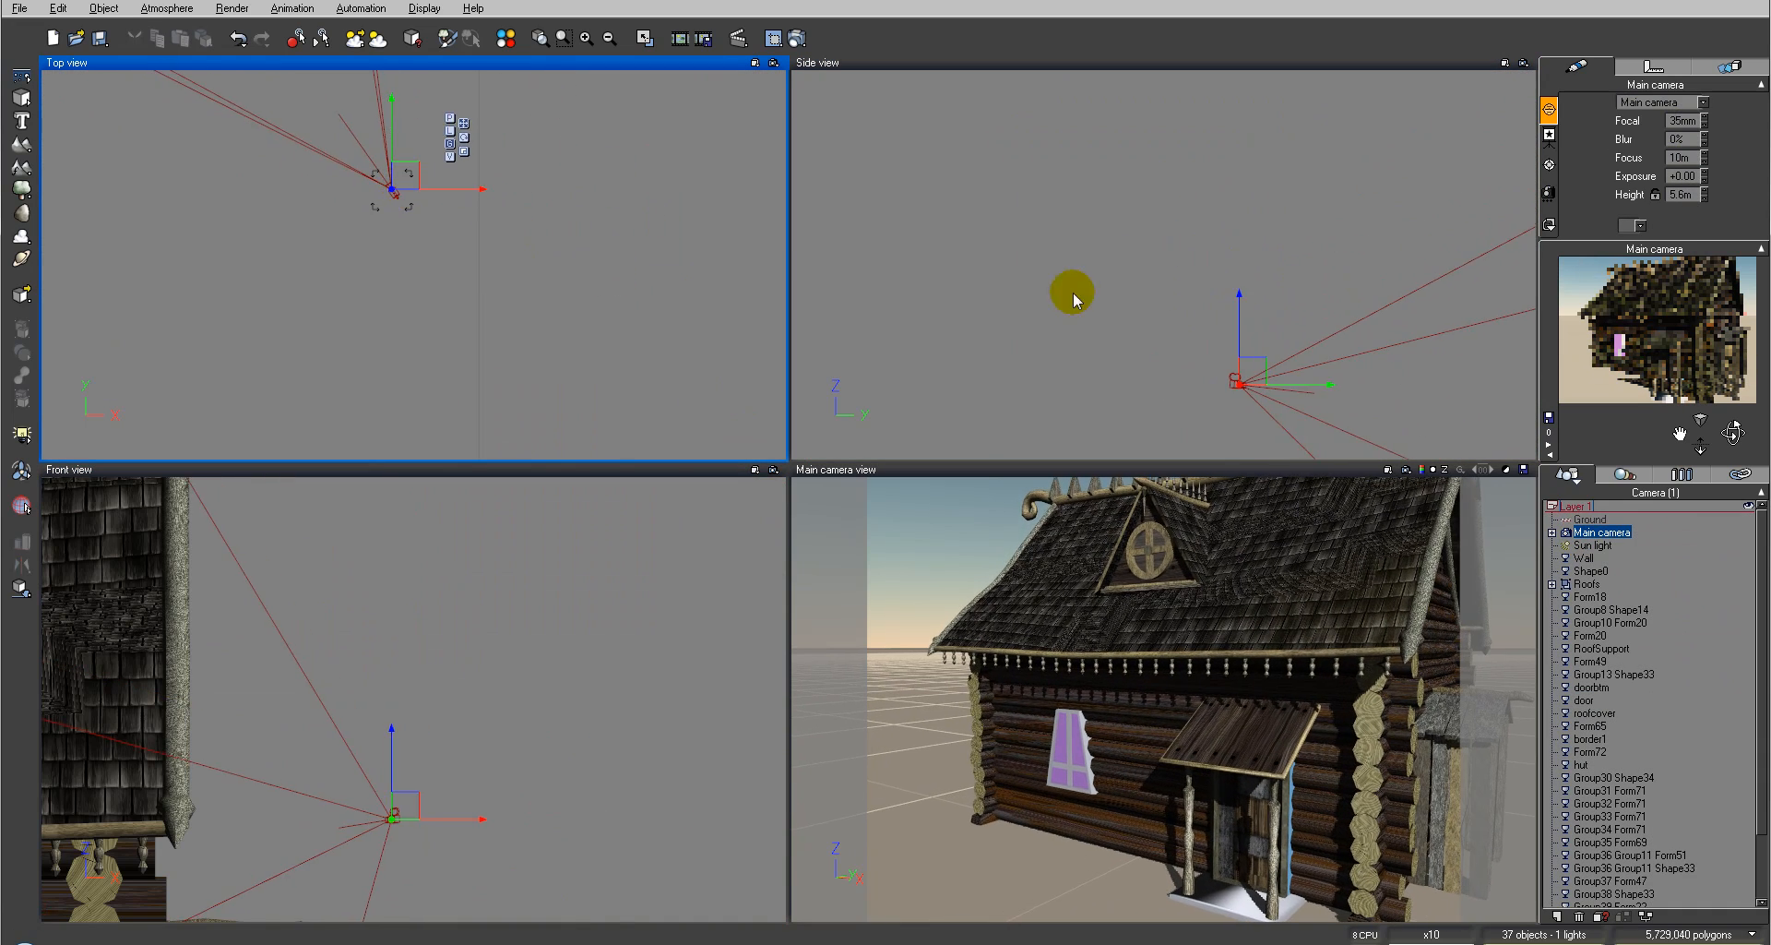
{"action": "right_click_drag", "start_coordinate": [1170, 324], "coordinate": [851, 104]}
{"action": "scroll", "coordinate": [1032, 225], "scroll_direction": "down", "scroll_amount": 6}
{"action": "left_click_drag", "start_coordinate": [1101, 221], "coordinate": [1174, 318]}
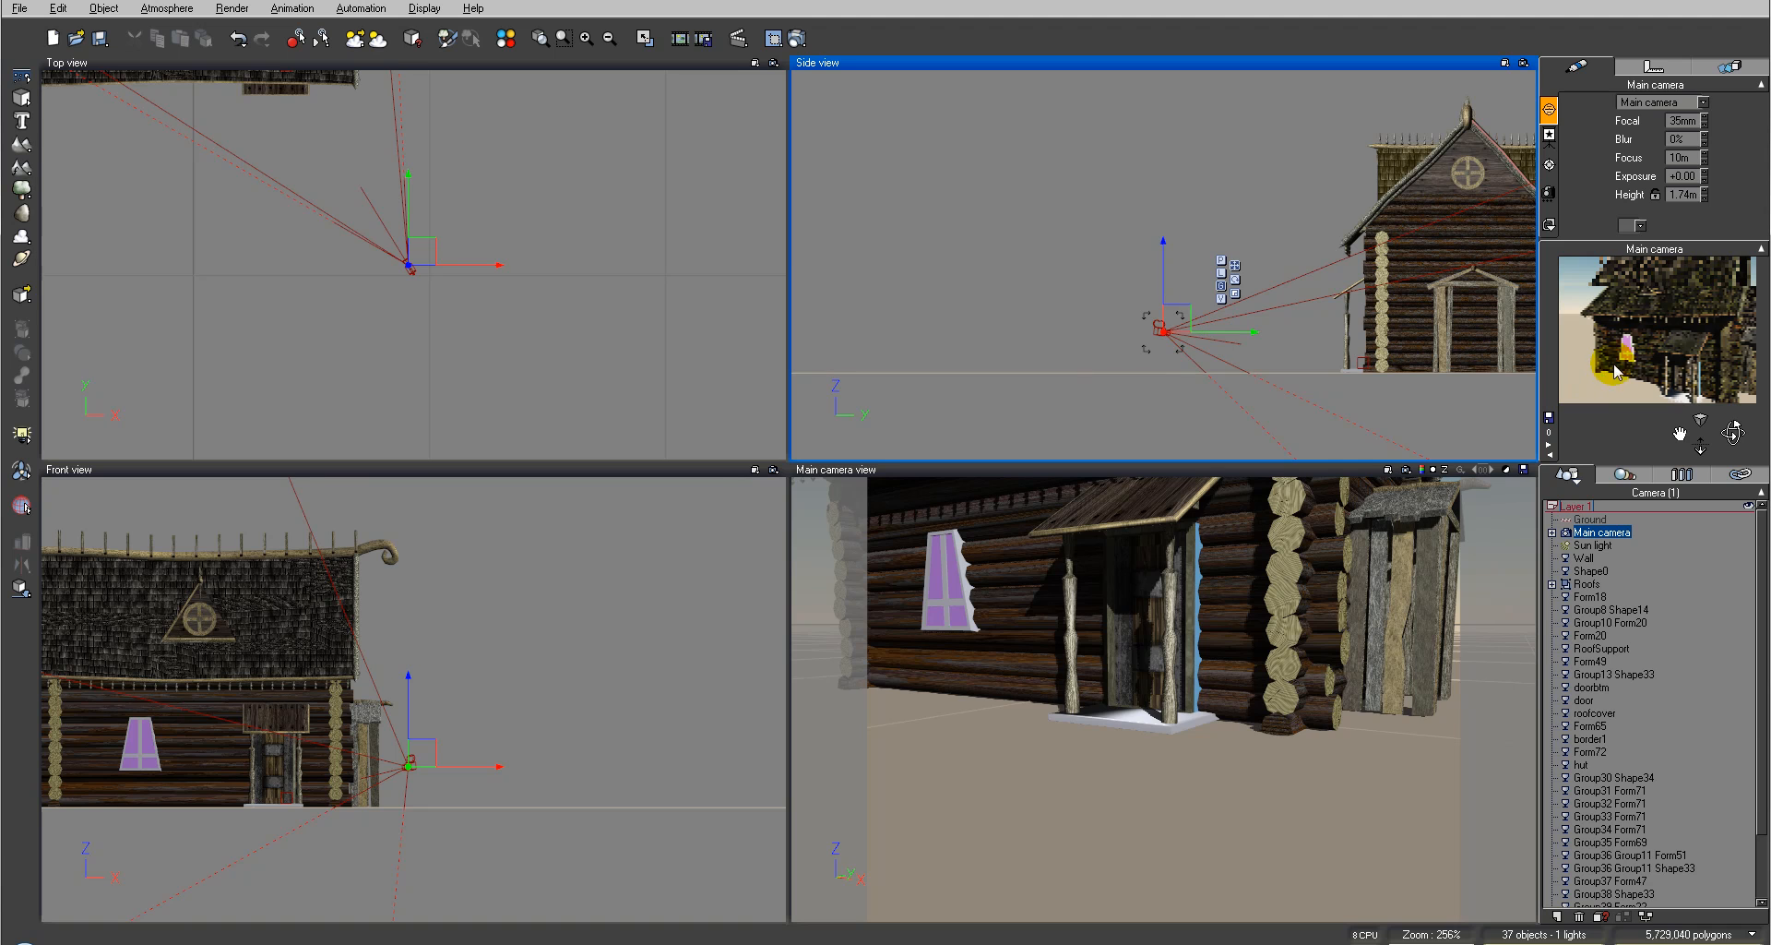
{"action": "left_click_drag", "start_coordinate": [1733, 431], "coordinate": [1730, 383]}
{"action": "right_click_drag", "start_coordinate": [256, 298], "coordinate": [409, 297]}
{"action": "left_click", "coordinate": [582, 246]}
{"action": "left_click_drag", "start_coordinate": [580, 251], "coordinate": [429, 258]}
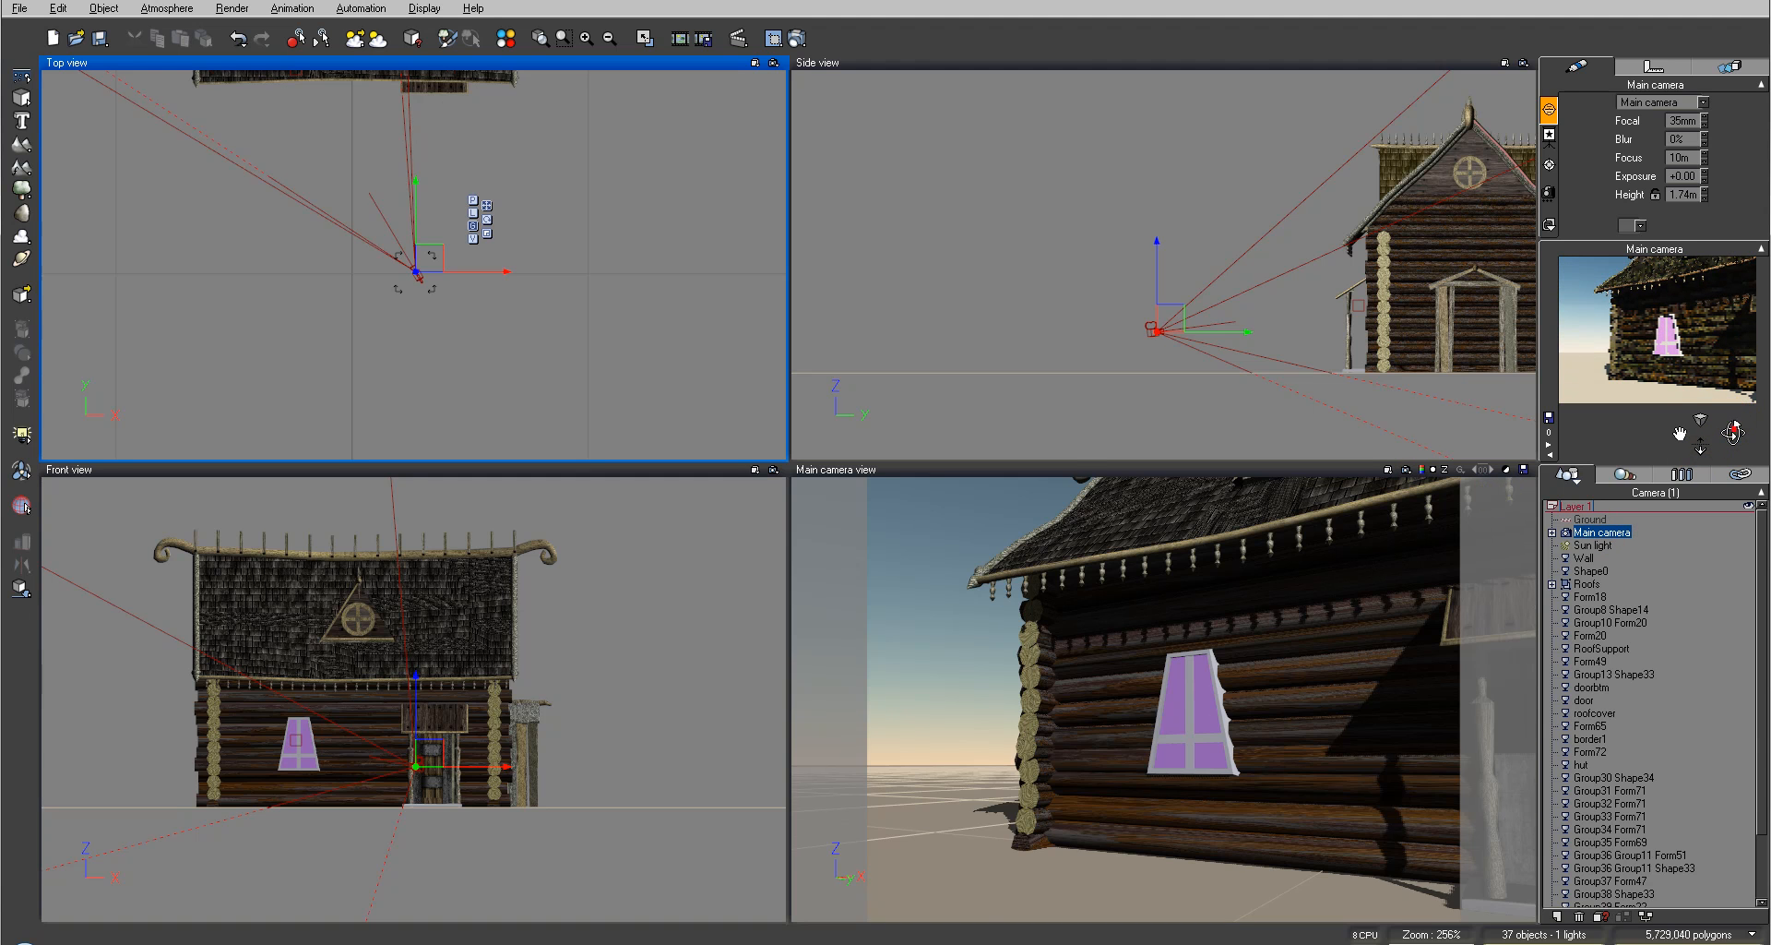
{"action": "left_click_drag", "start_coordinate": [1733, 431], "coordinate": [1728, 417]}
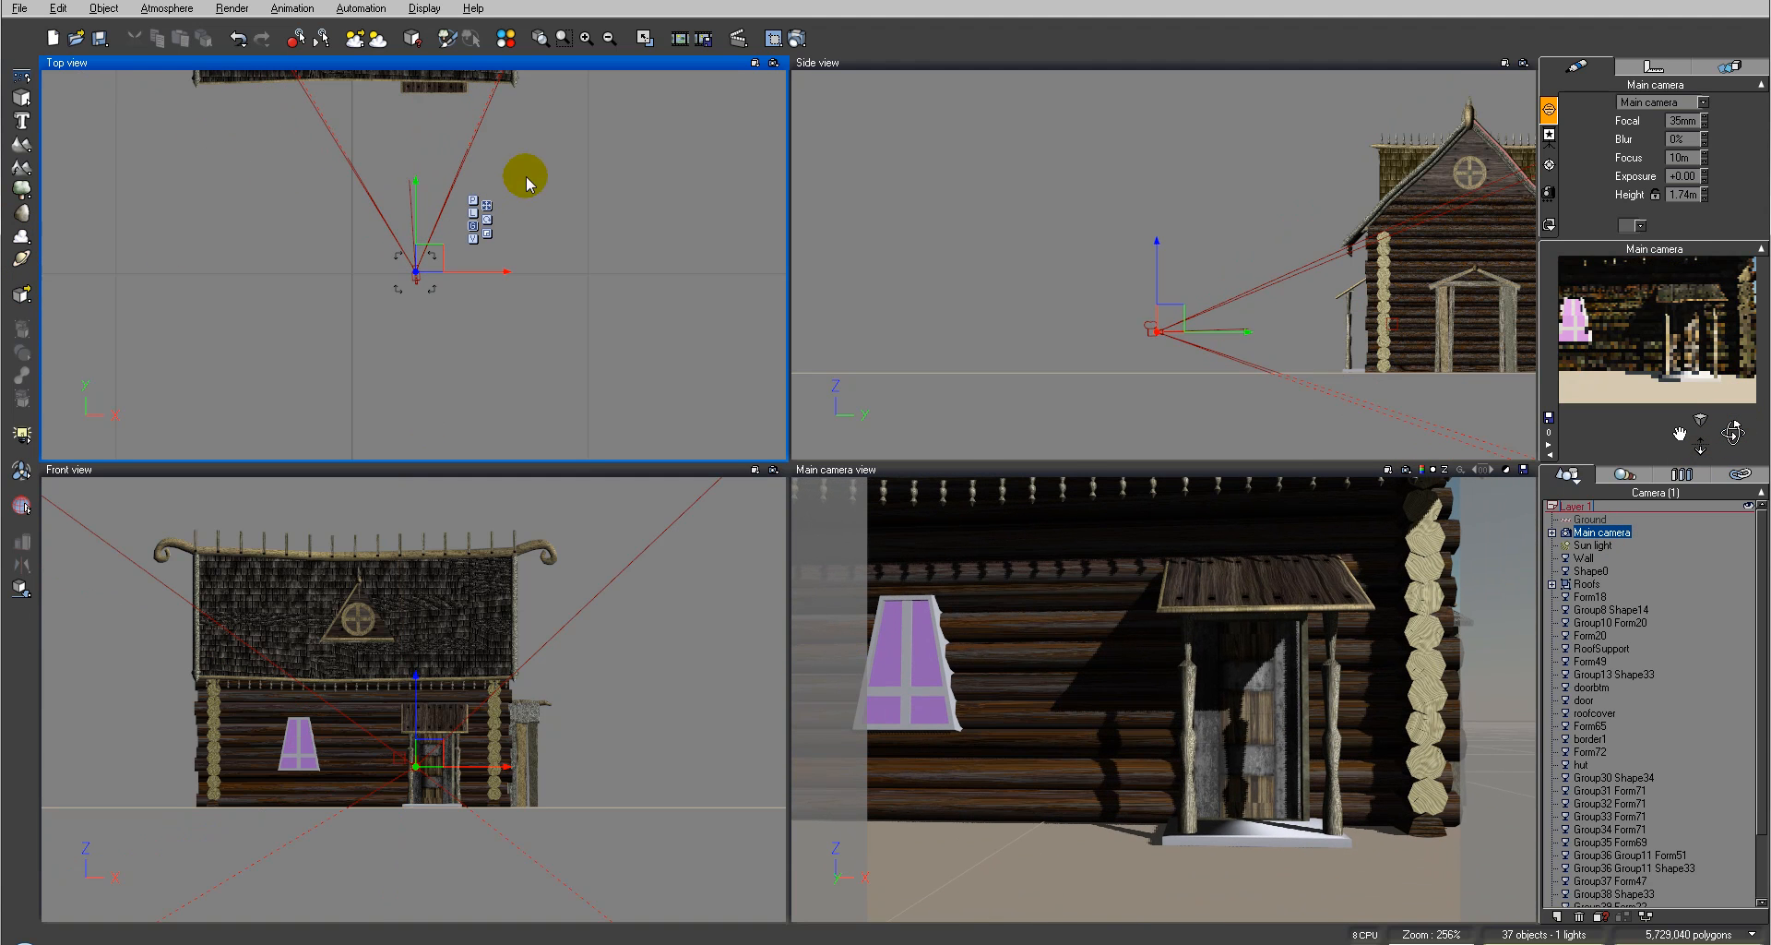
Step: Render the close-up camera view of the porch and door, then close the render display
{"action": "left_click", "coordinate": [811, 38]}
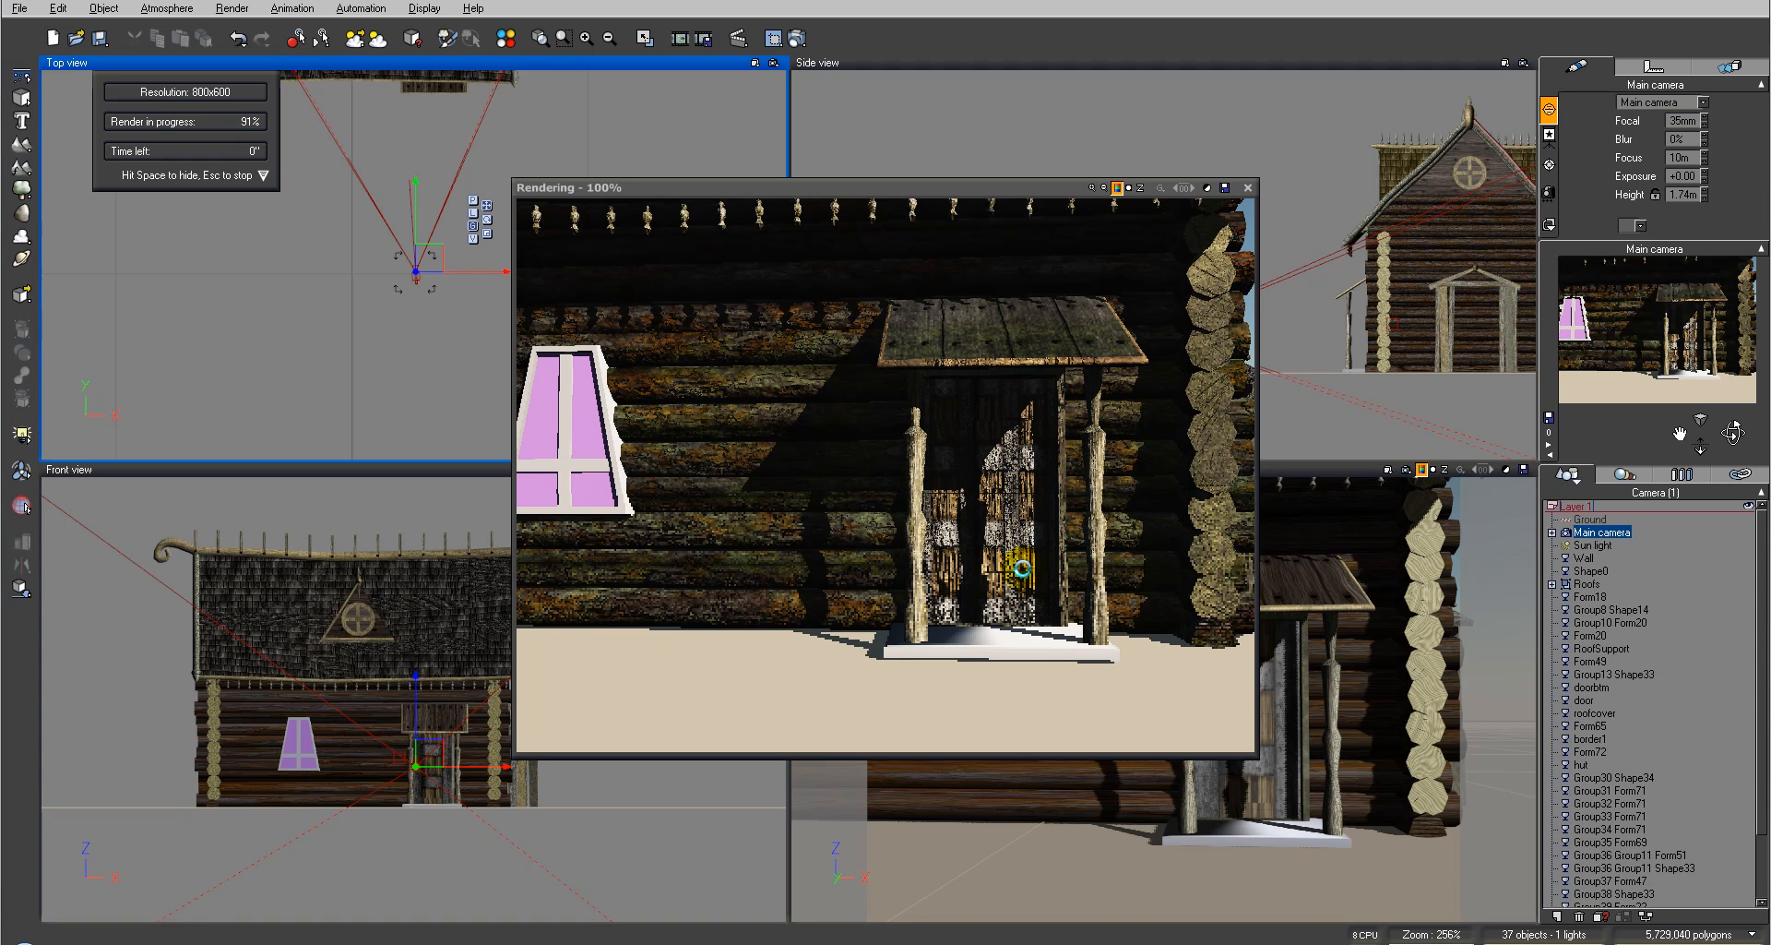
{"action": "left_click", "coordinate": [1248, 188]}
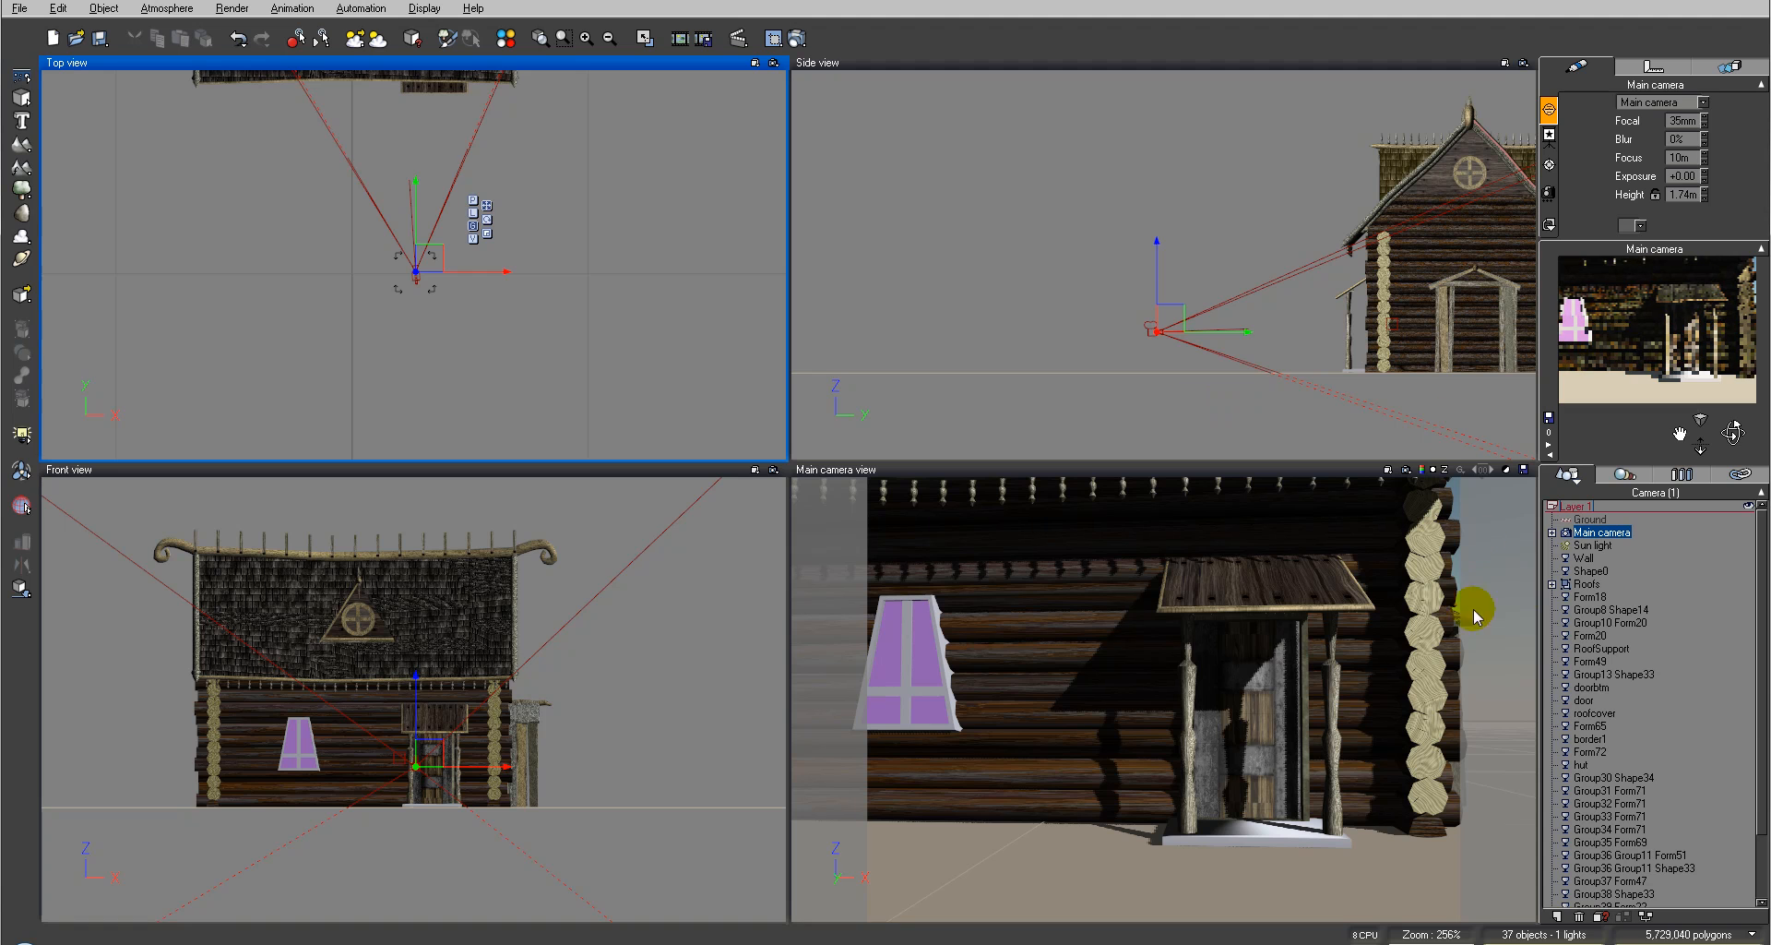
{"action": "left_click", "coordinate": [1255, 731]}
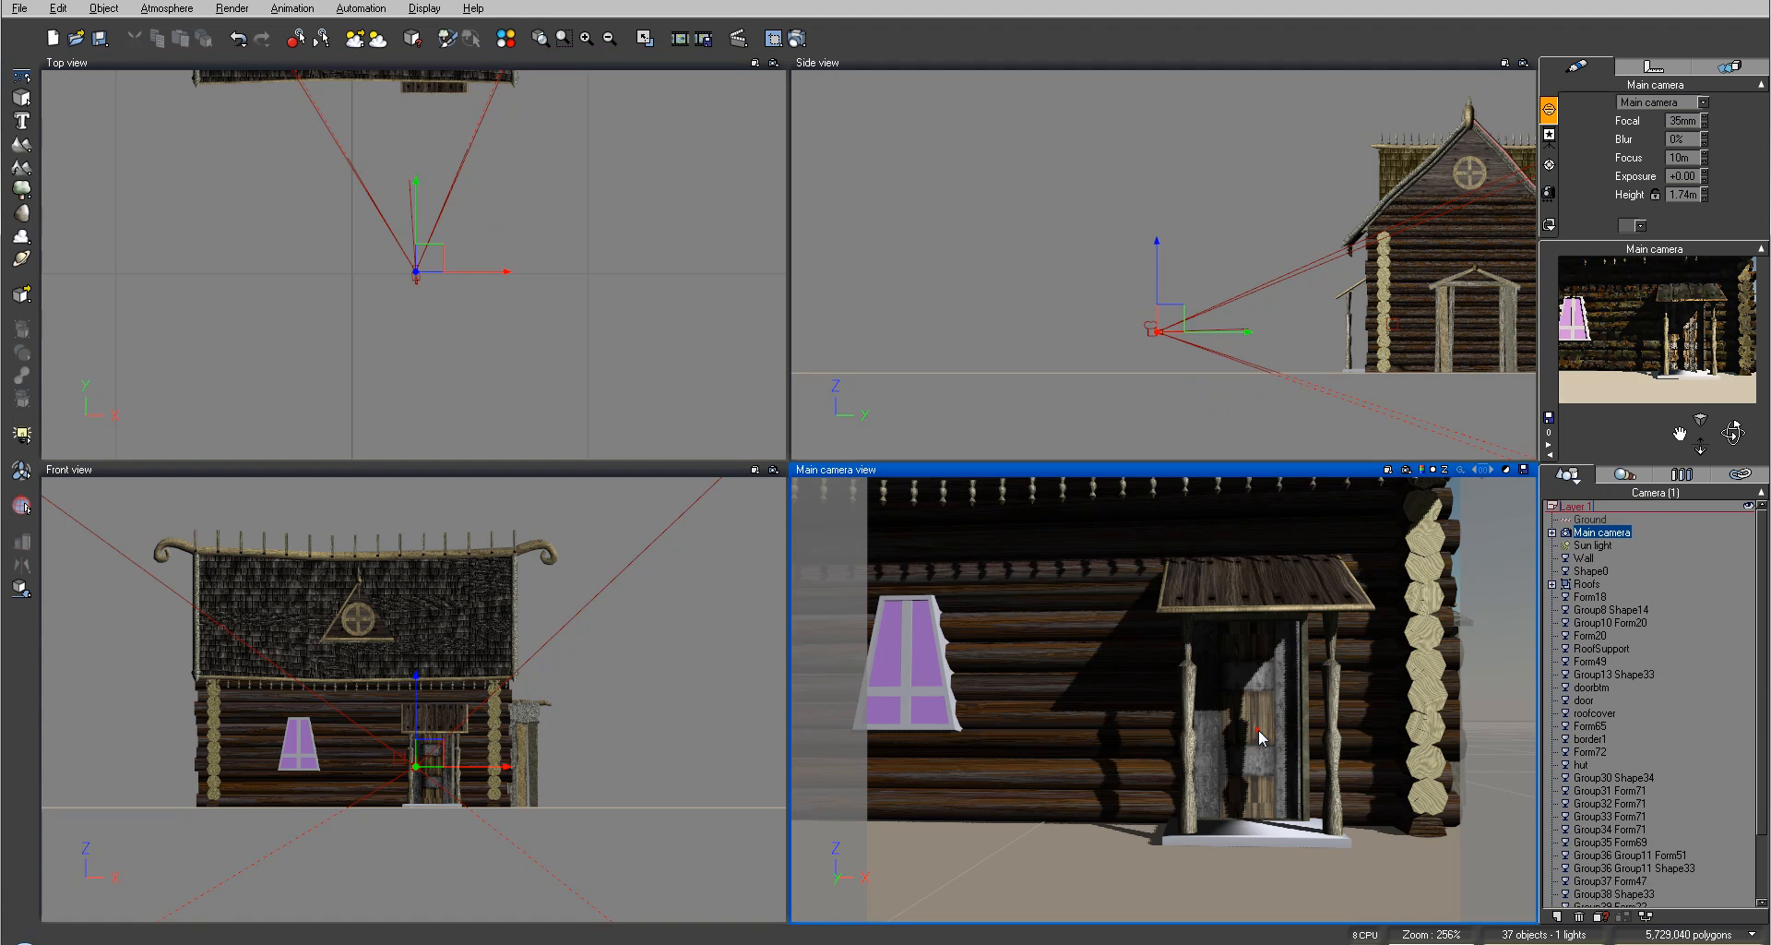
Step: Open the door's material editor and set its highlight color to a golden yellow
{"action": "double_click", "coordinate": [1688, 172]}
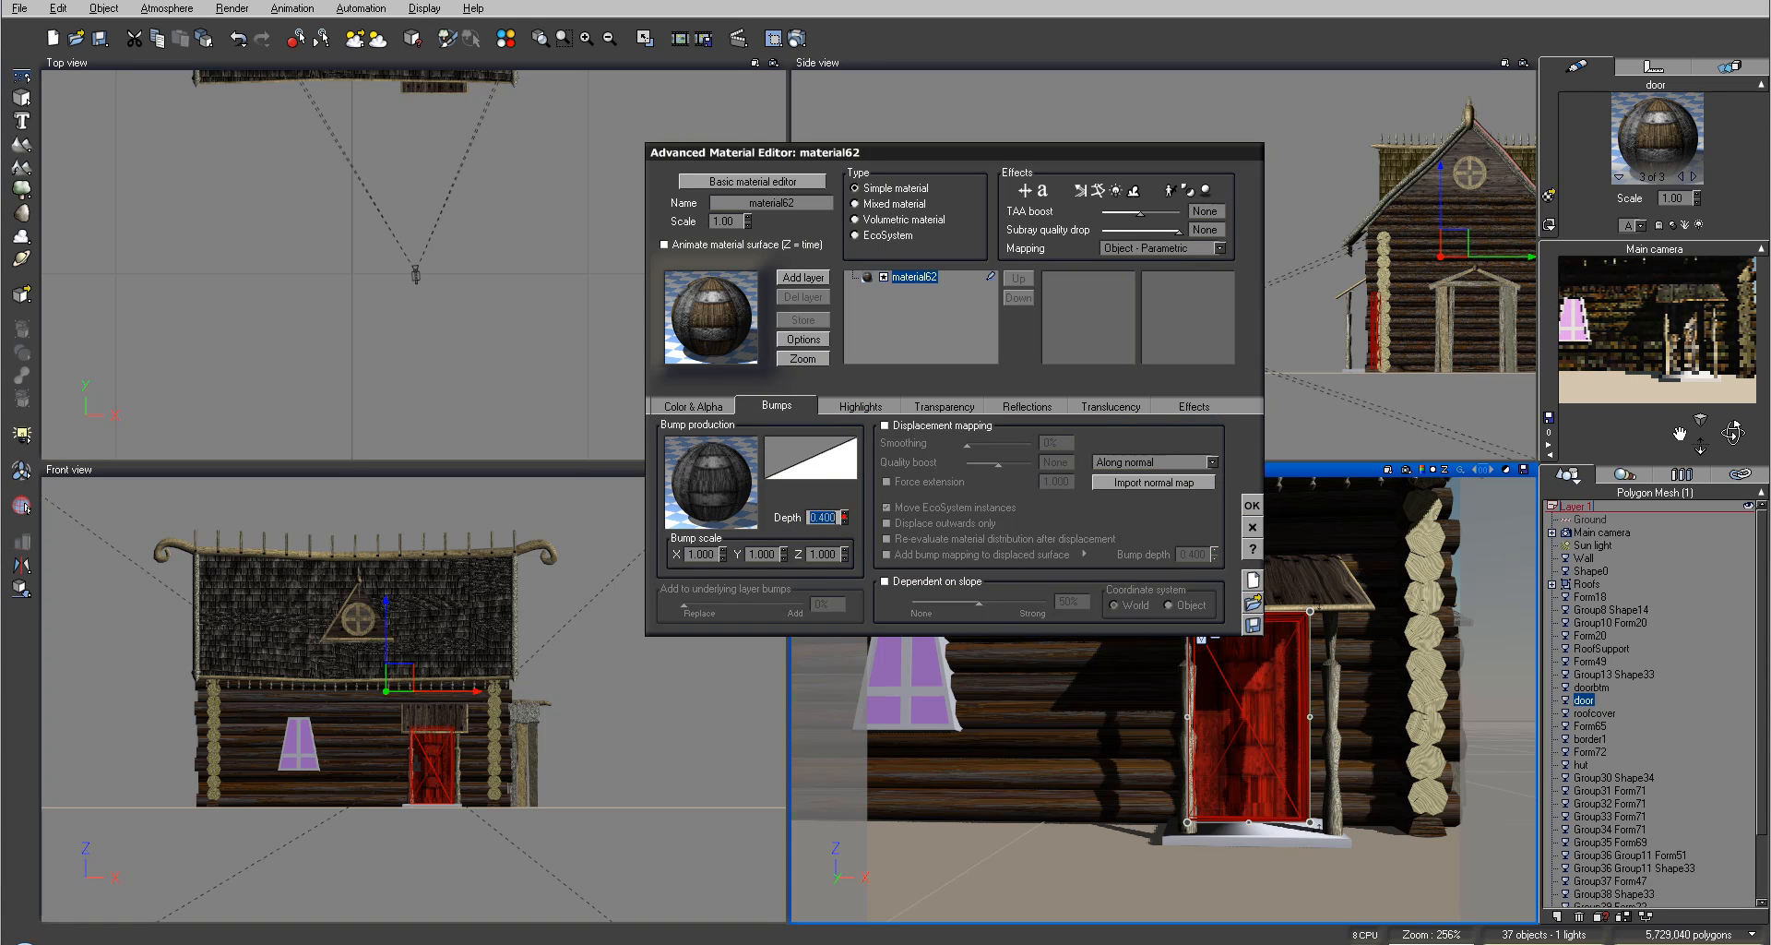
{"action": "left_click_drag", "start_coordinate": [844, 518], "coordinate": [843, 522]}
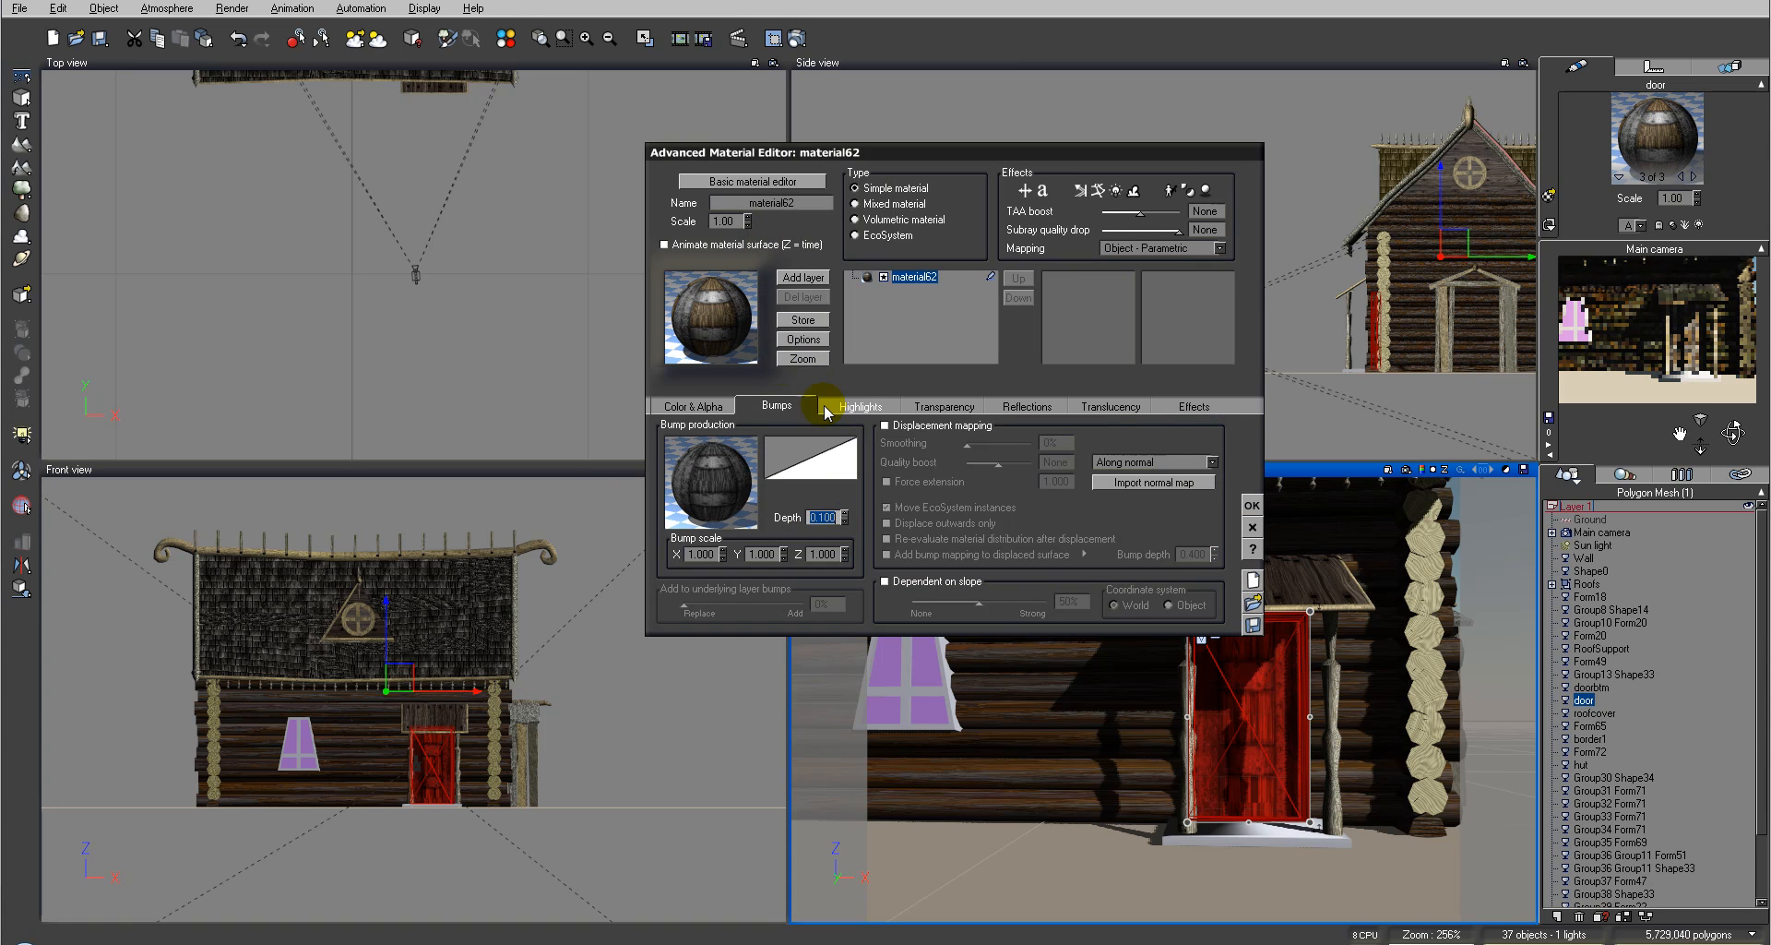
{"action": "left_click", "coordinate": [857, 405]}
{"action": "right_click", "coordinate": [774, 444]}
{"action": "left_click", "coordinate": [795, 454]}
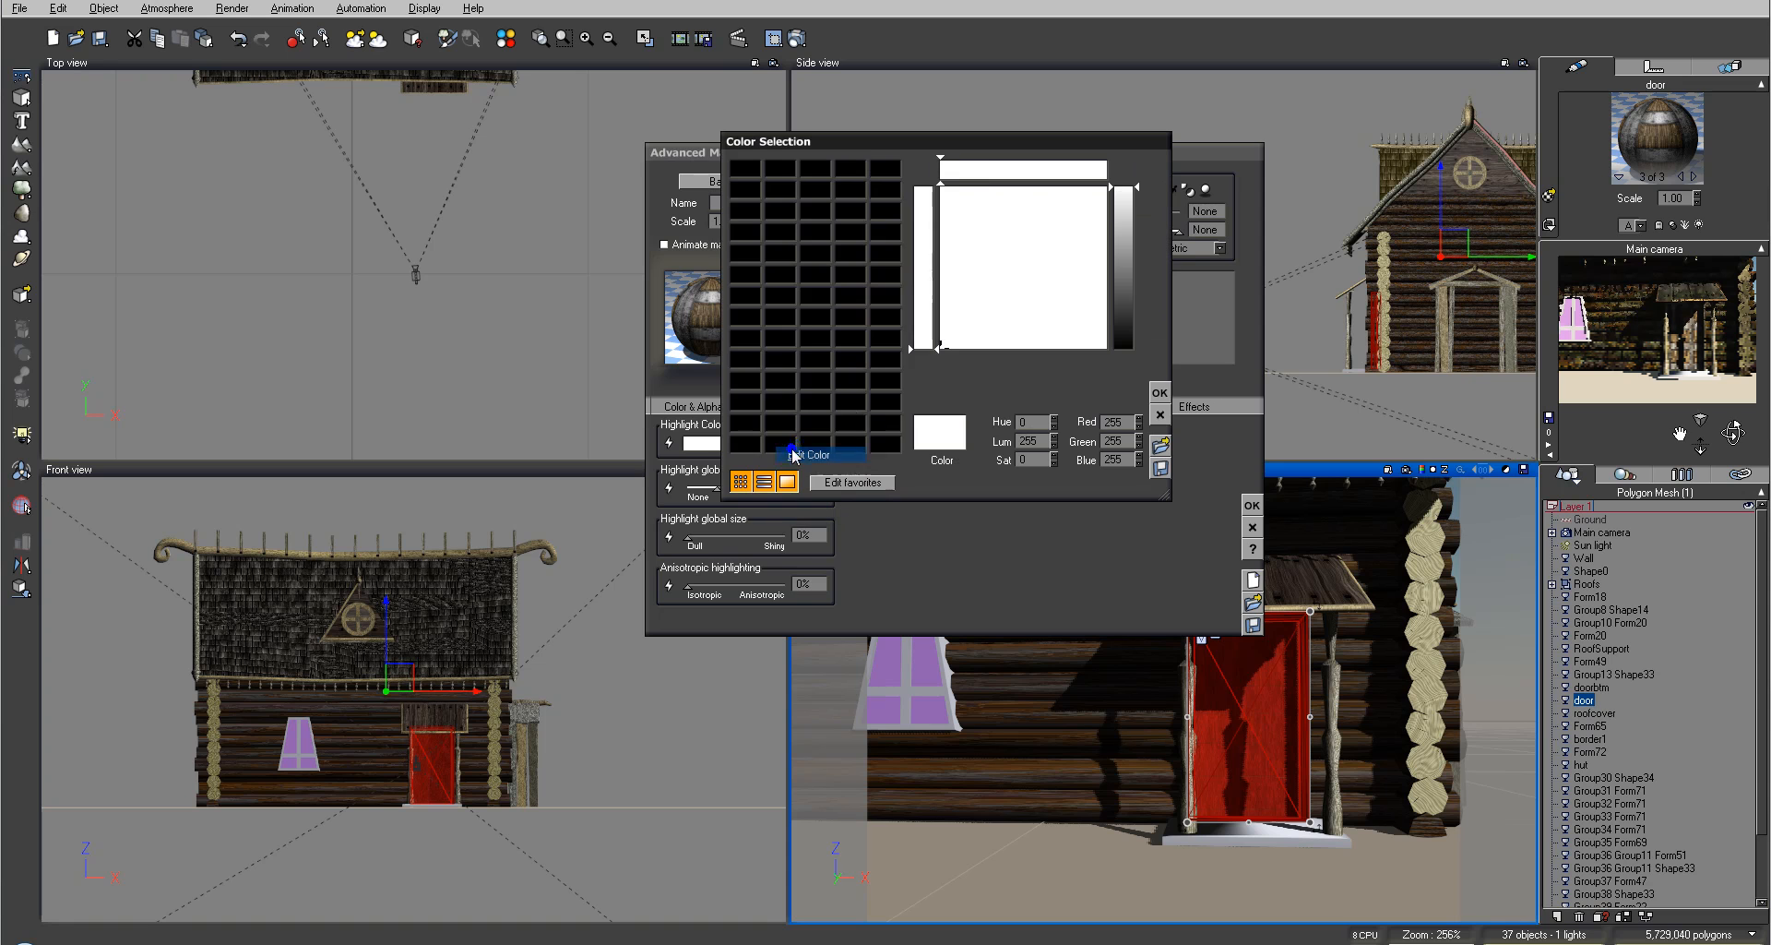
{"action": "mouse_move", "coordinate": [1002, 260]}
{"action": "left_mouse_down"}
{"action": "mouse_move", "coordinate": [981, 290]}
{"action": "mouse_move", "coordinate": [961, 242]}
{"action": "left_mouse_up"}
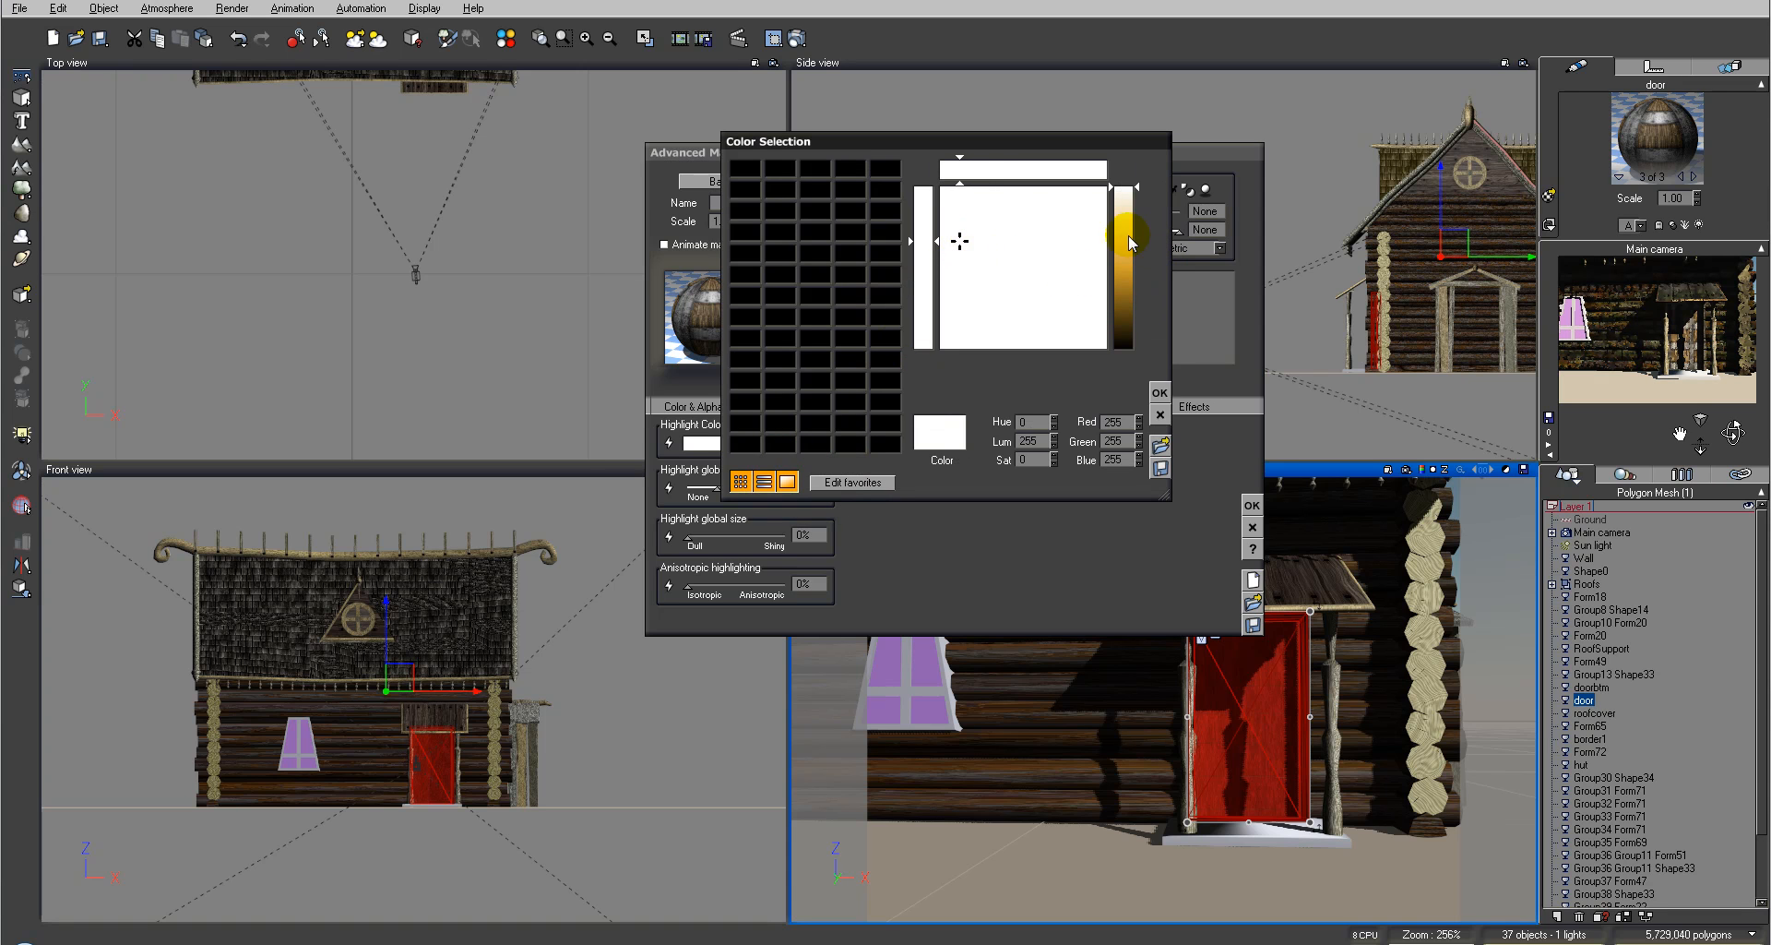
{"action": "left_click_drag", "start_coordinate": [1130, 242], "coordinate": [1127, 286]}
{"action": "left_click", "coordinate": [1160, 390]}
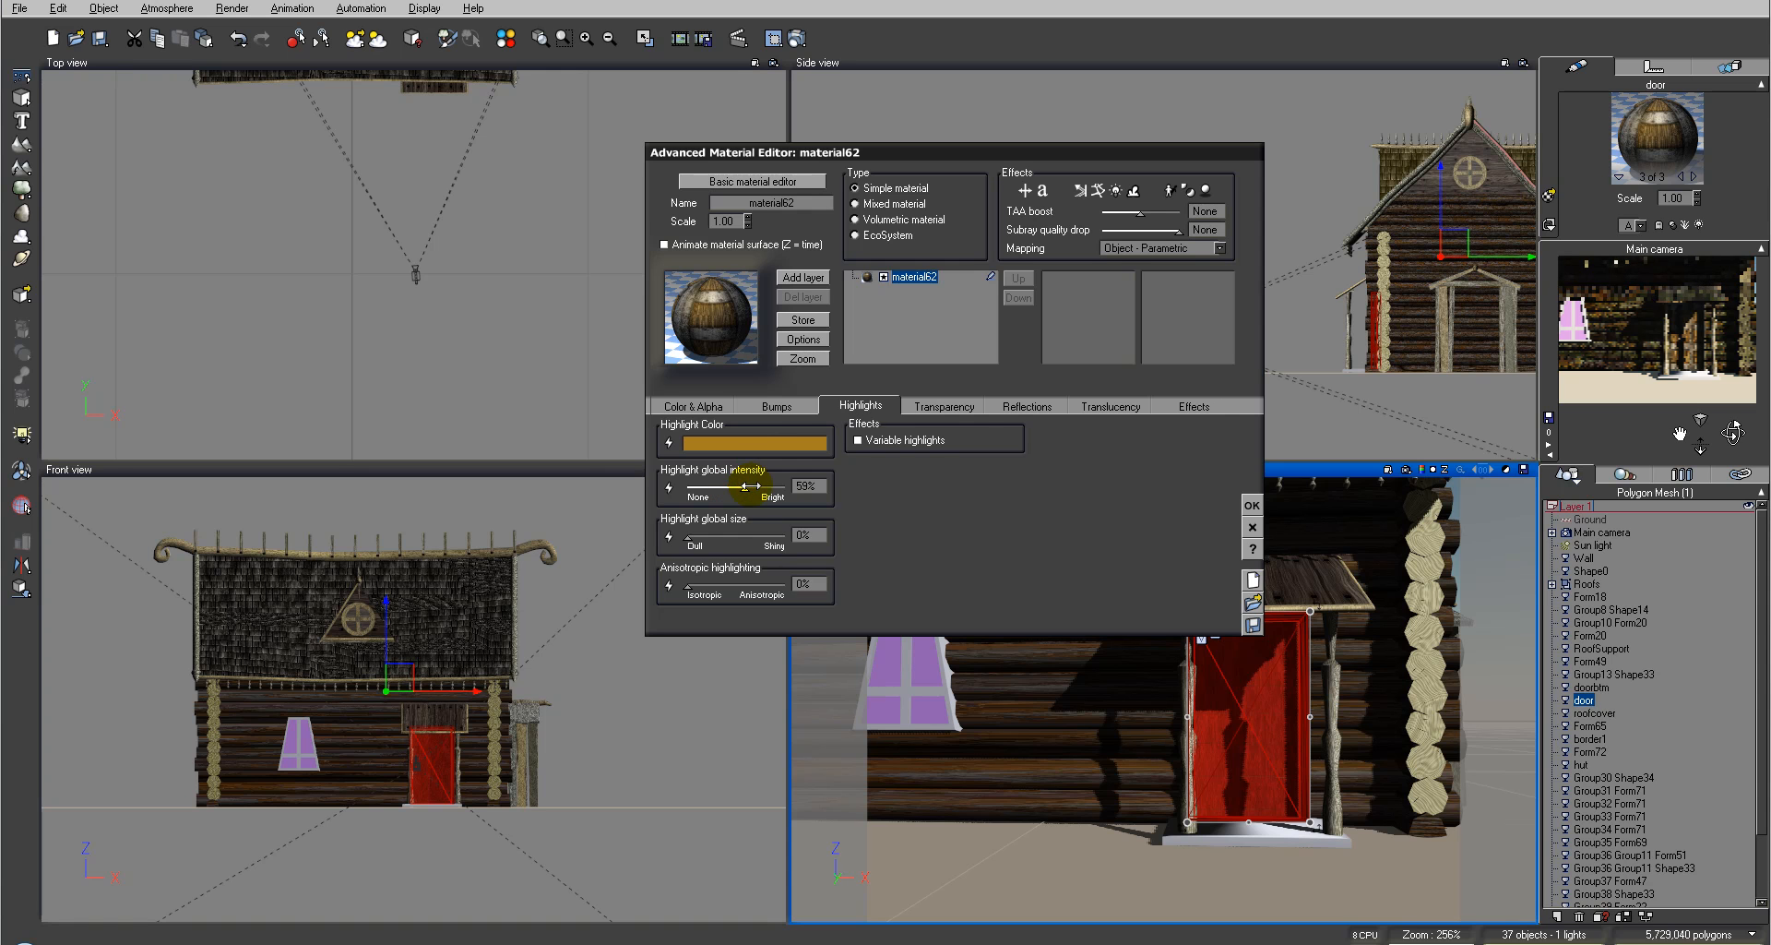
Step: Add a new layer to the door material loaded from moss.mat, then close the editor
{"action": "left_click", "coordinate": [688, 406]}
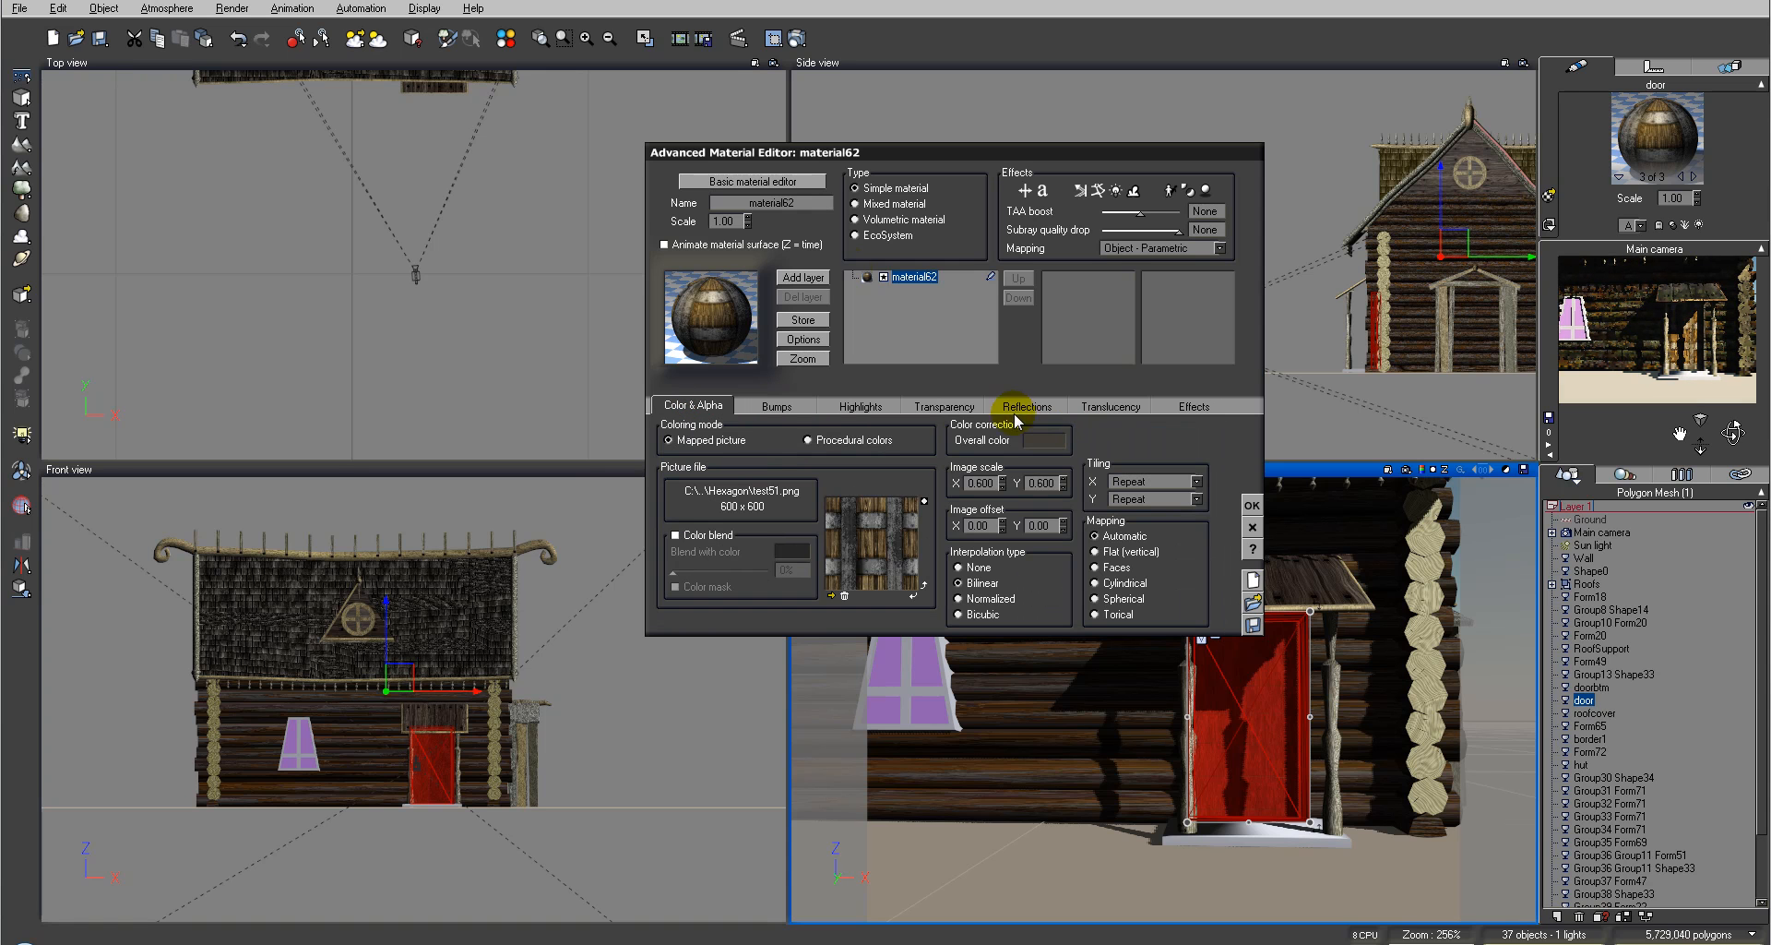
{"action": "left_click", "coordinate": [803, 277]}
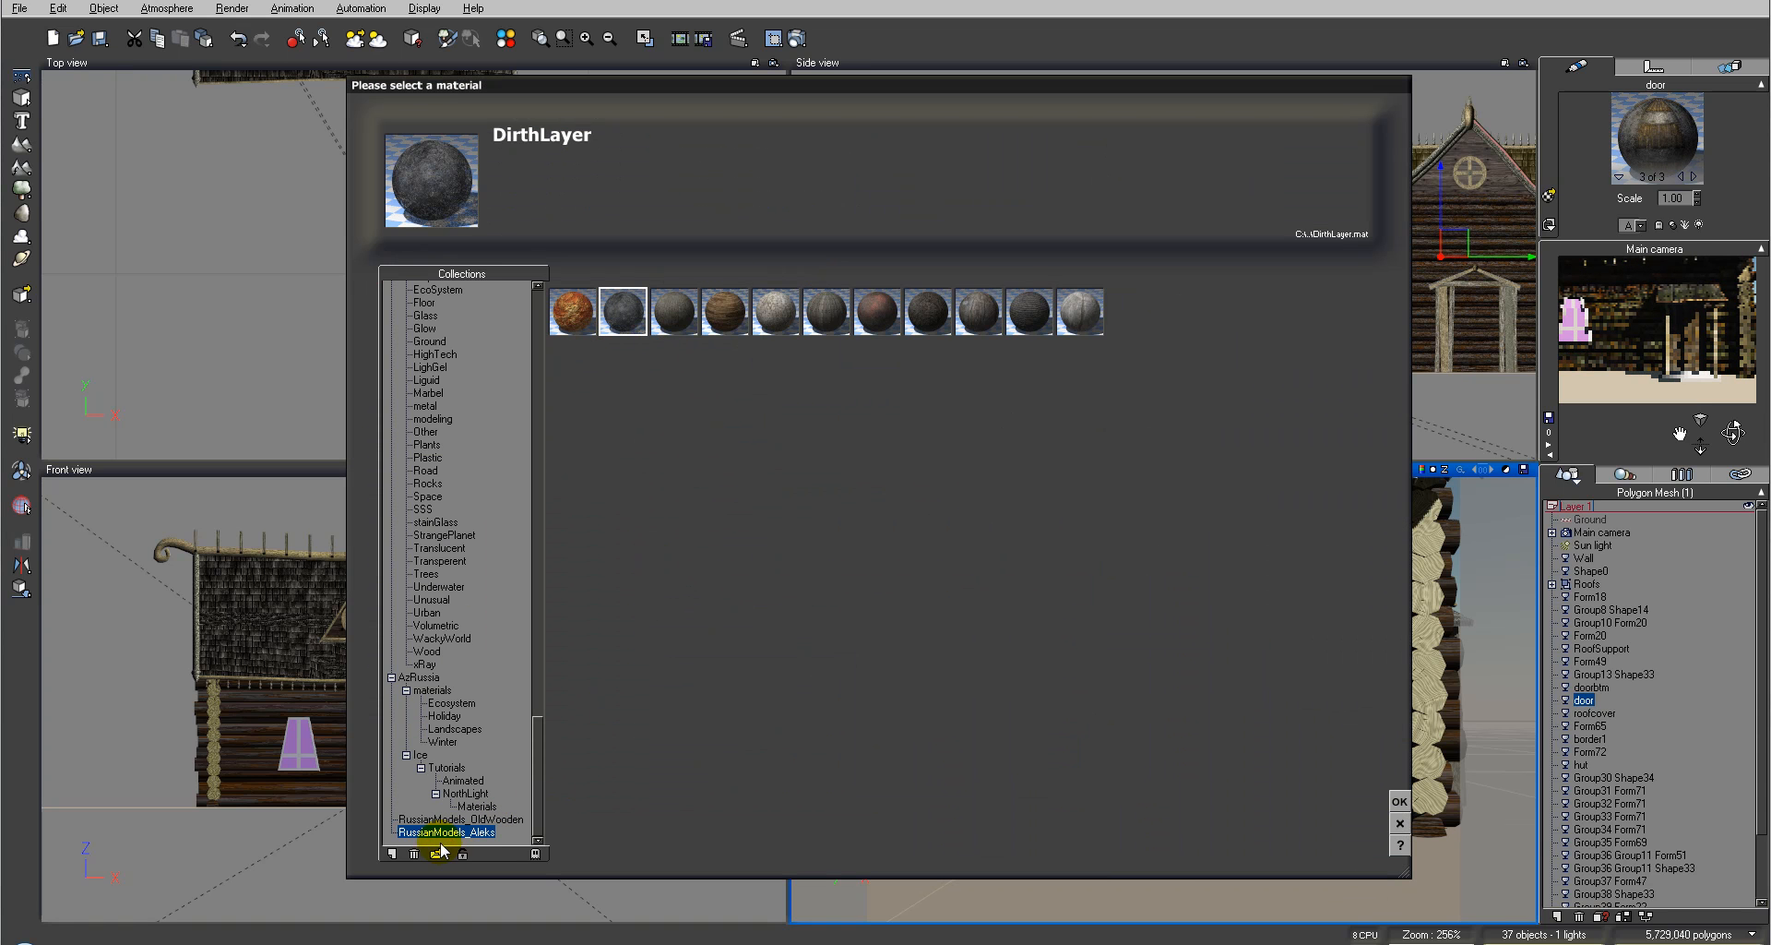
{"action": "left_click", "coordinate": [439, 852]}
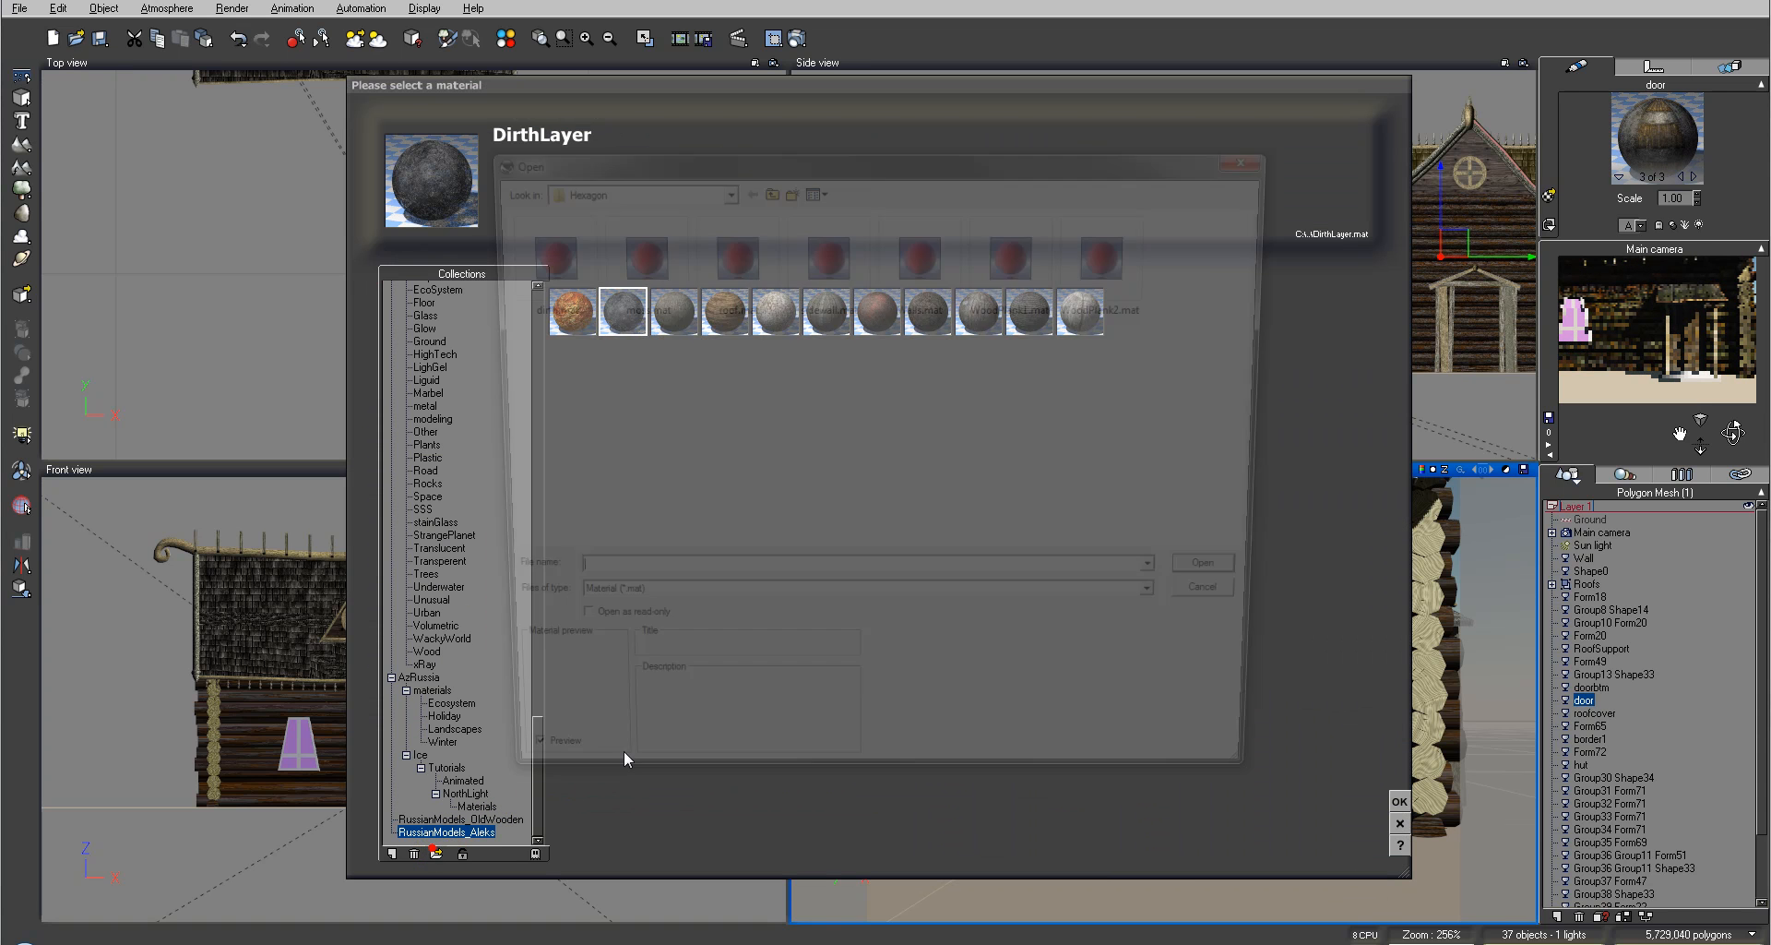
{"action": "left_click", "coordinate": [627, 263]}
{"action": "left_click", "coordinate": [1234, 579]}
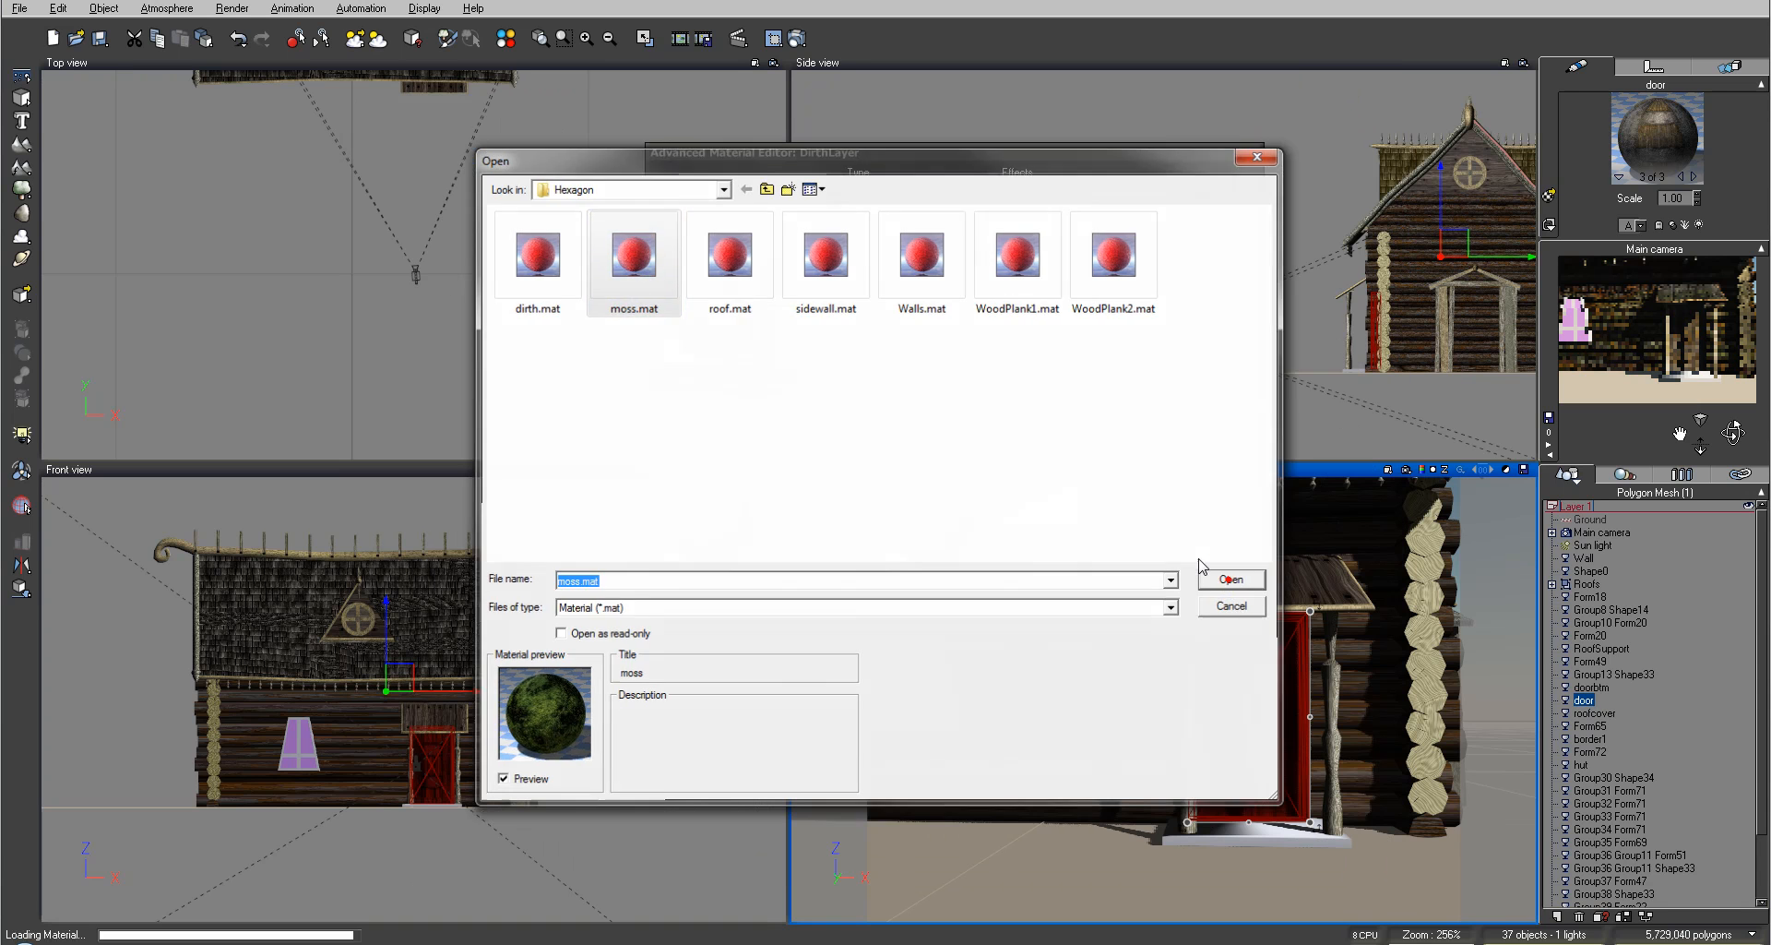
{"action": "left_click", "coordinate": [1252, 504]}
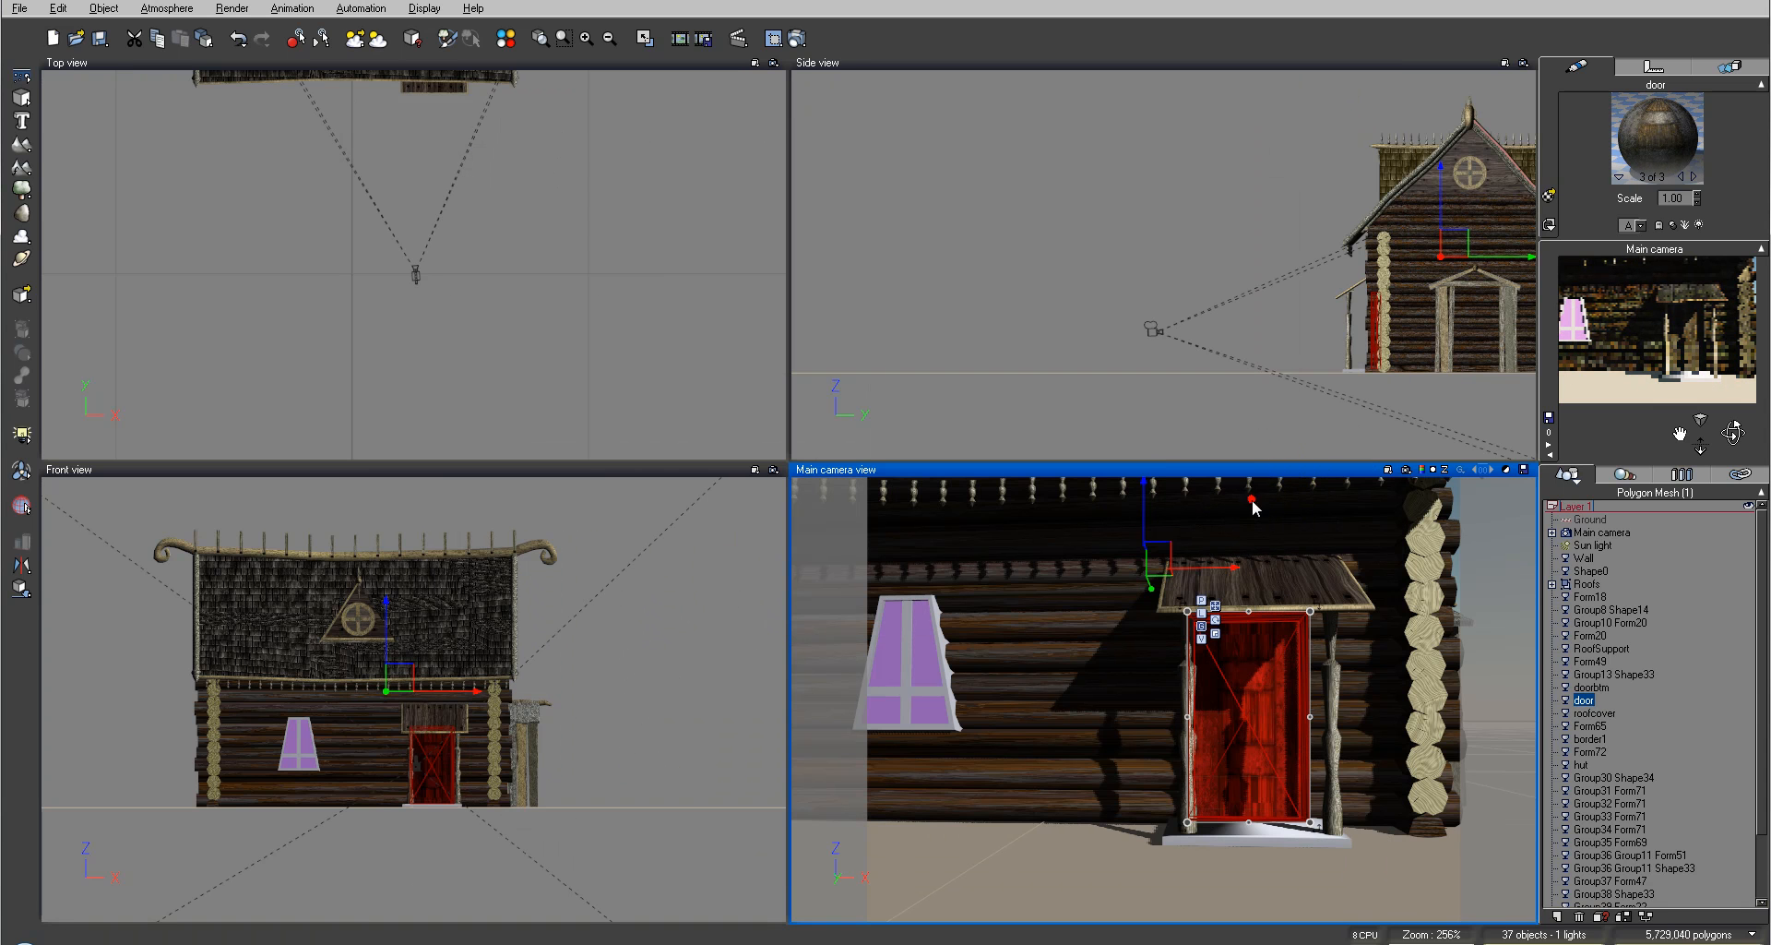
Step: Switch to the door's next material slot and load WoodPlank1.mat into it
{"action": "left_click", "coordinate": [1695, 176]}
{"action": "left_click", "coordinate": [1695, 176]}
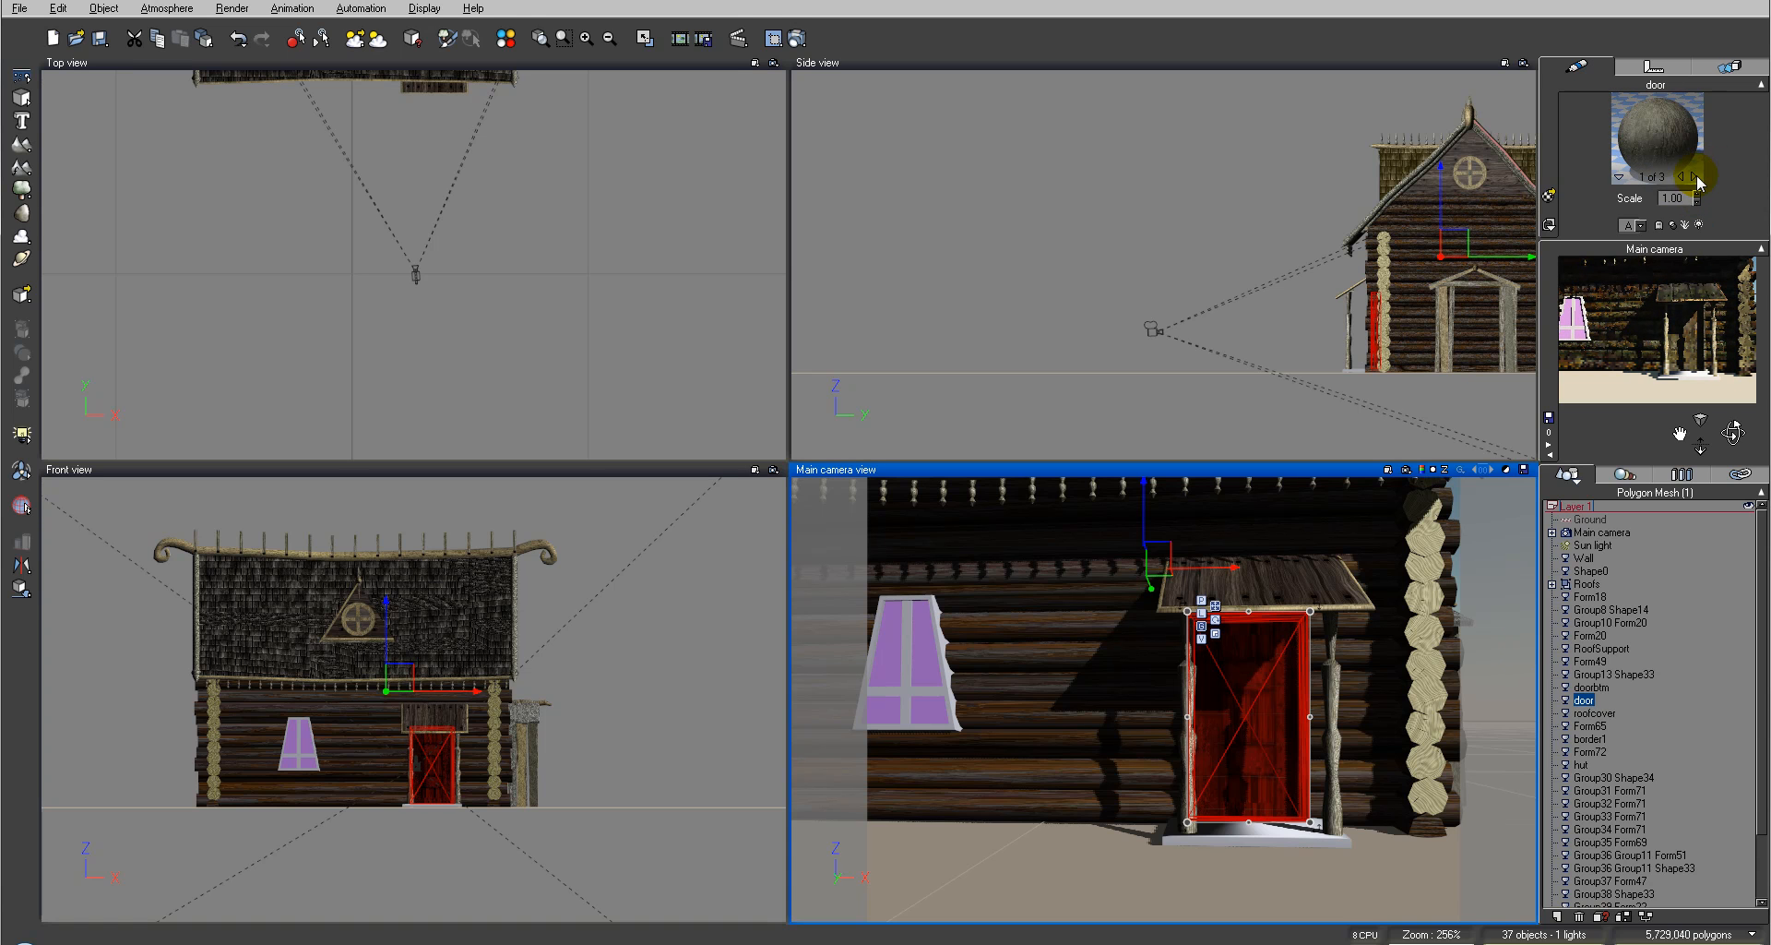
{"action": "left_click", "coordinate": [1694, 176]}
{"action": "left_click", "coordinate": [1549, 196]}
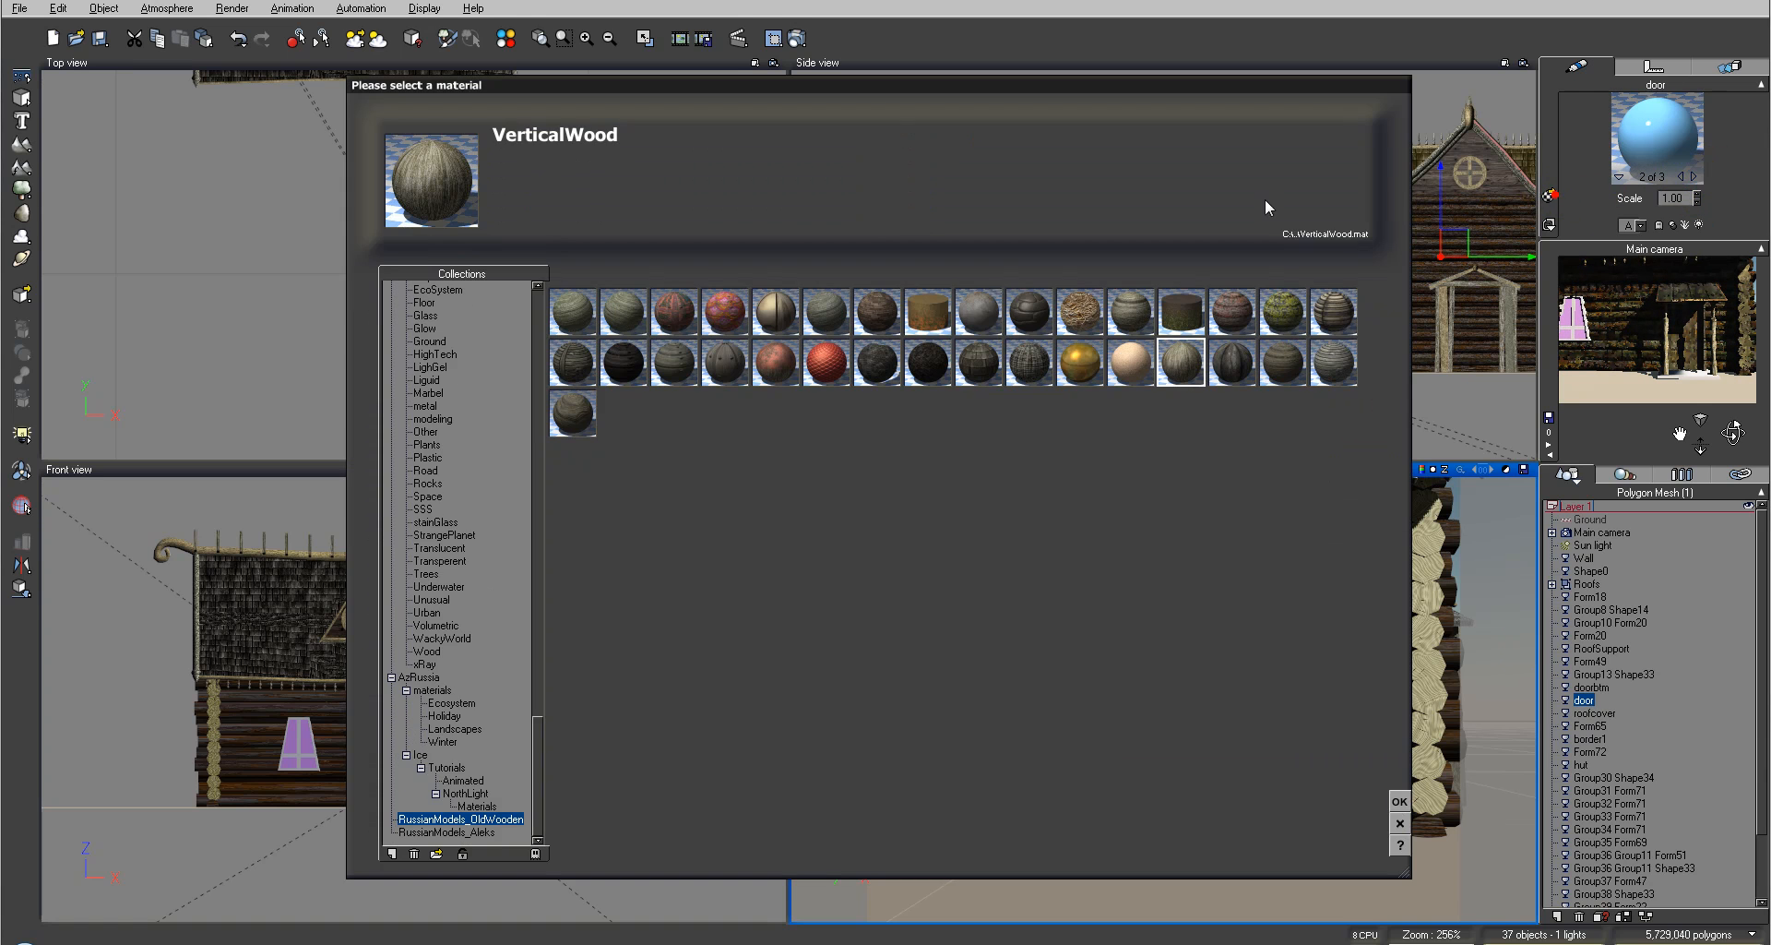
{"action": "left_click", "coordinate": [436, 854]}
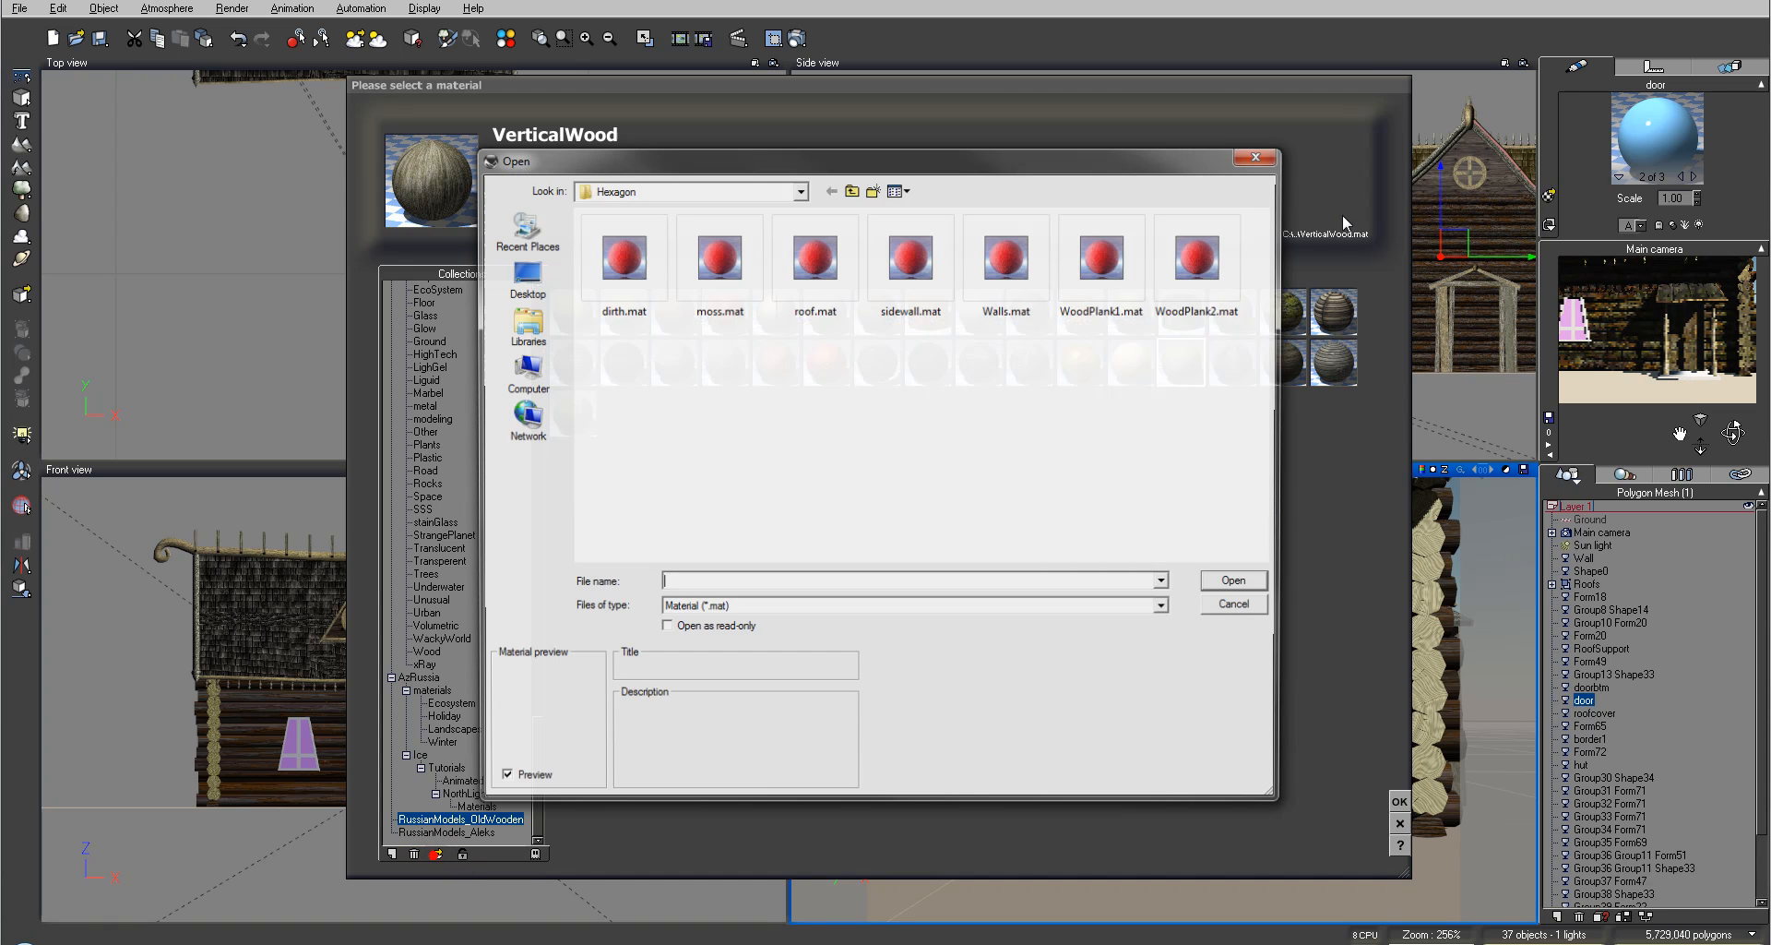
{"action": "left_click", "coordinate": [1089, 263]}
{"action": "left_click", "coordinate": [1236, 581]}
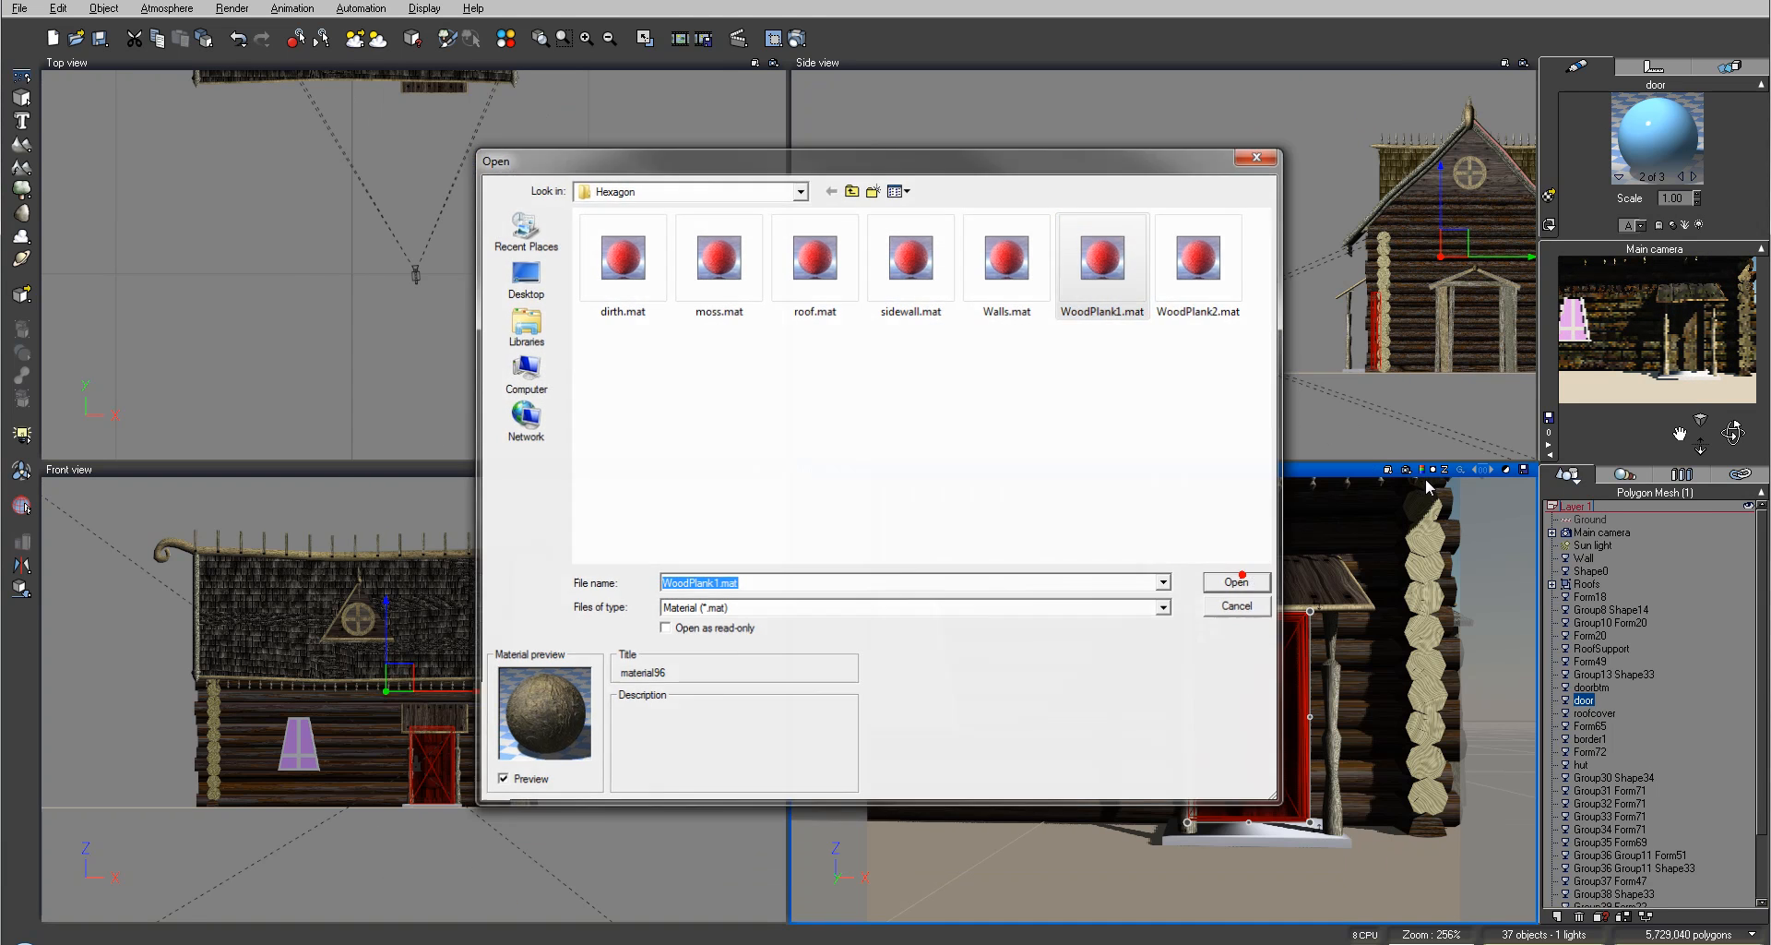
Step: Open the door plank material and adjust the dirt layer's alpha boost, then close the editor
{"action": "double_click", "coordinate": [1685, 127]}
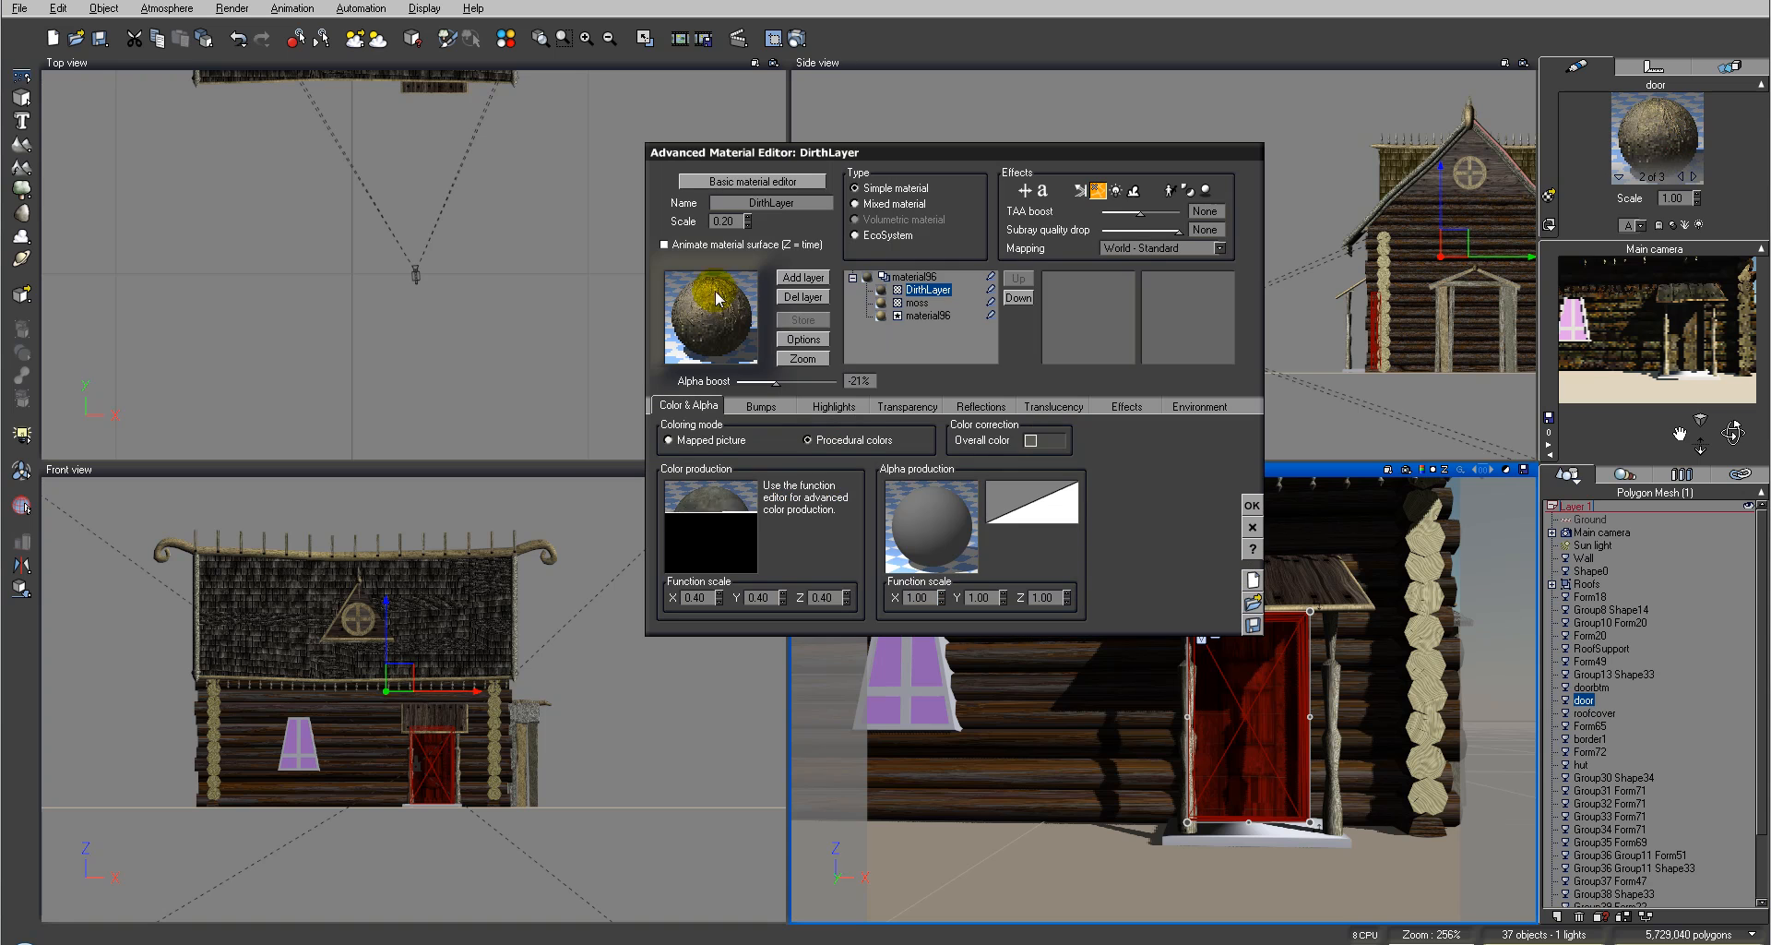
{"action": "left_click", "coordinate": [921, 291]}
{"action": "left_click_drag", "start_coordinate": [777, 381], "coordinate": [794, 385]}
{"action": "left_click", "coordinate": [921, 303]}
{"action": "left_click", "coordinate": [1256, 505]}
Step: Render the camera view to check the door textures, then close the render display
{"action": "left_click", "coordinate": [803, 35]}
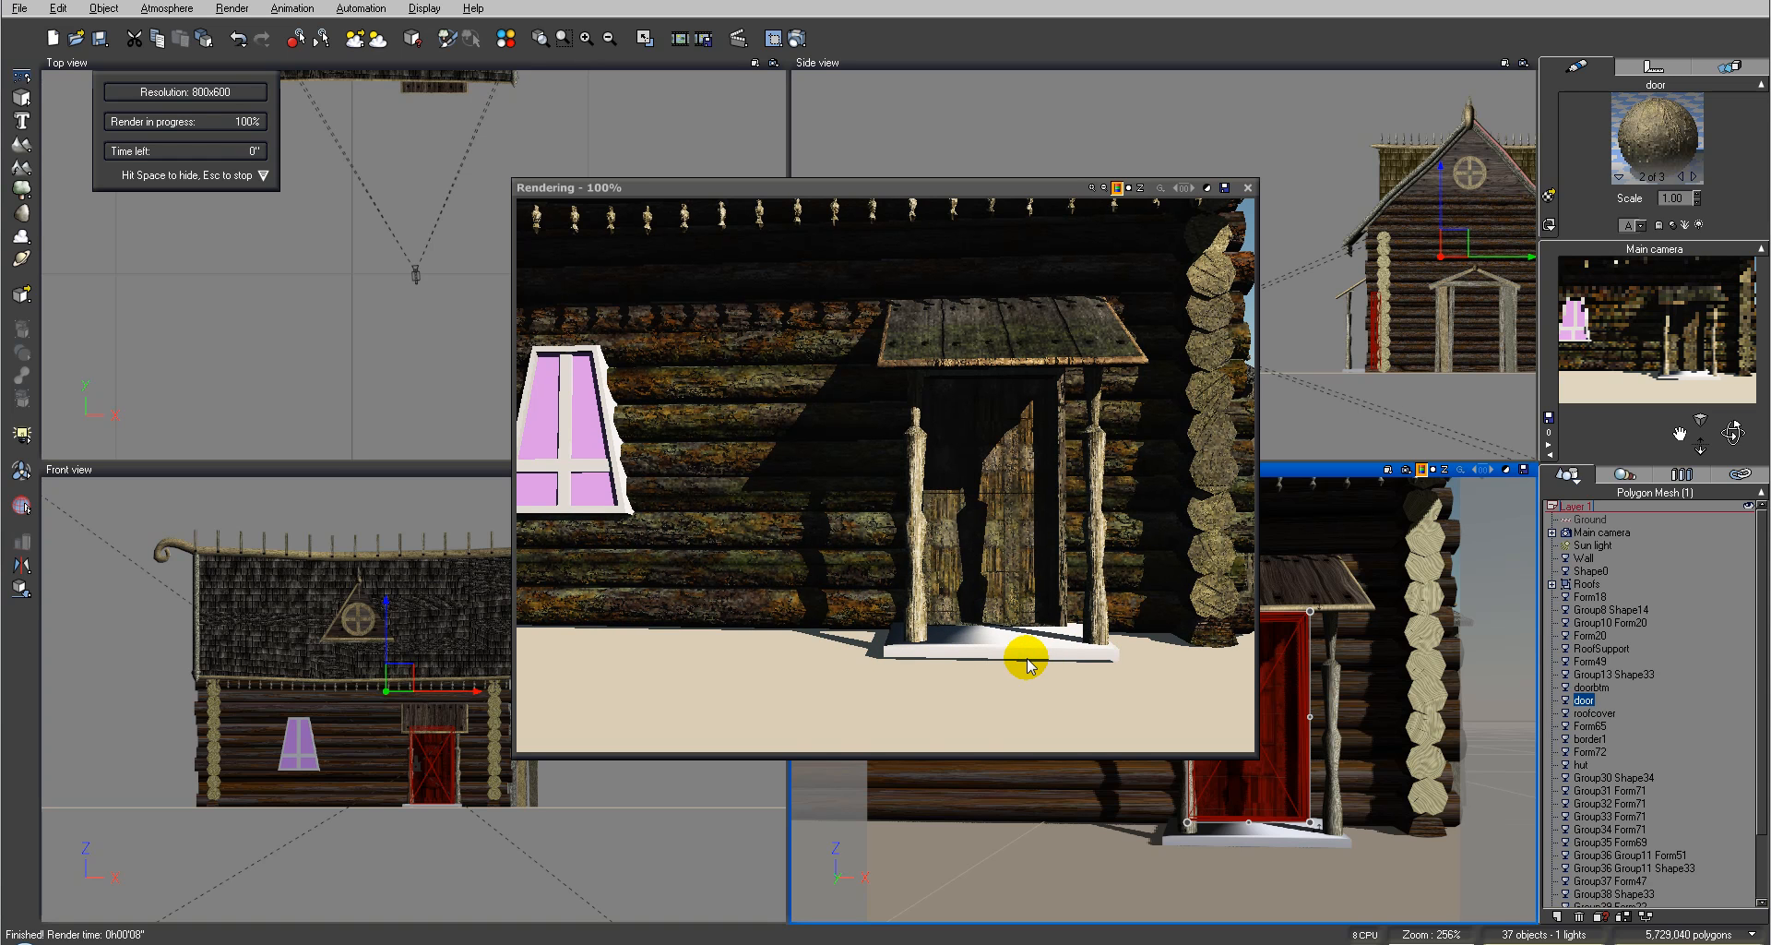
{"action": "left_click", "coordinate": [1247, 187]}
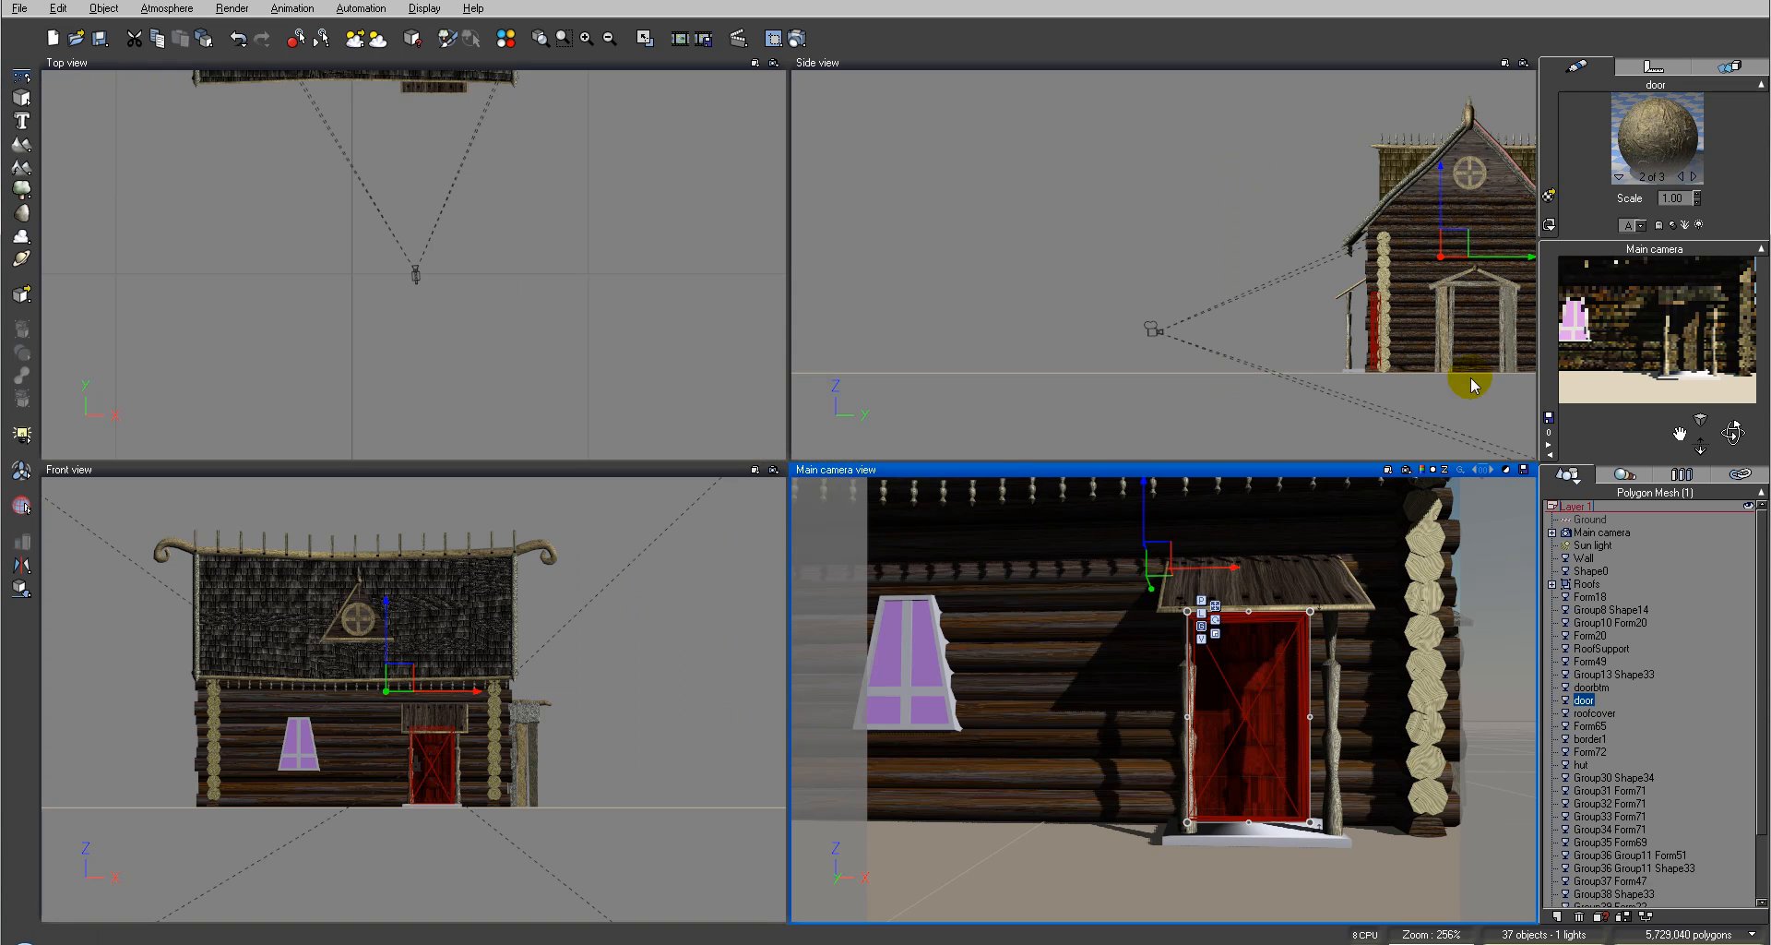
Step: Inspect the porch floor board beneath the door, selecting it in the side view
{"action": "left_click", "coordinate": [1177, 162]}
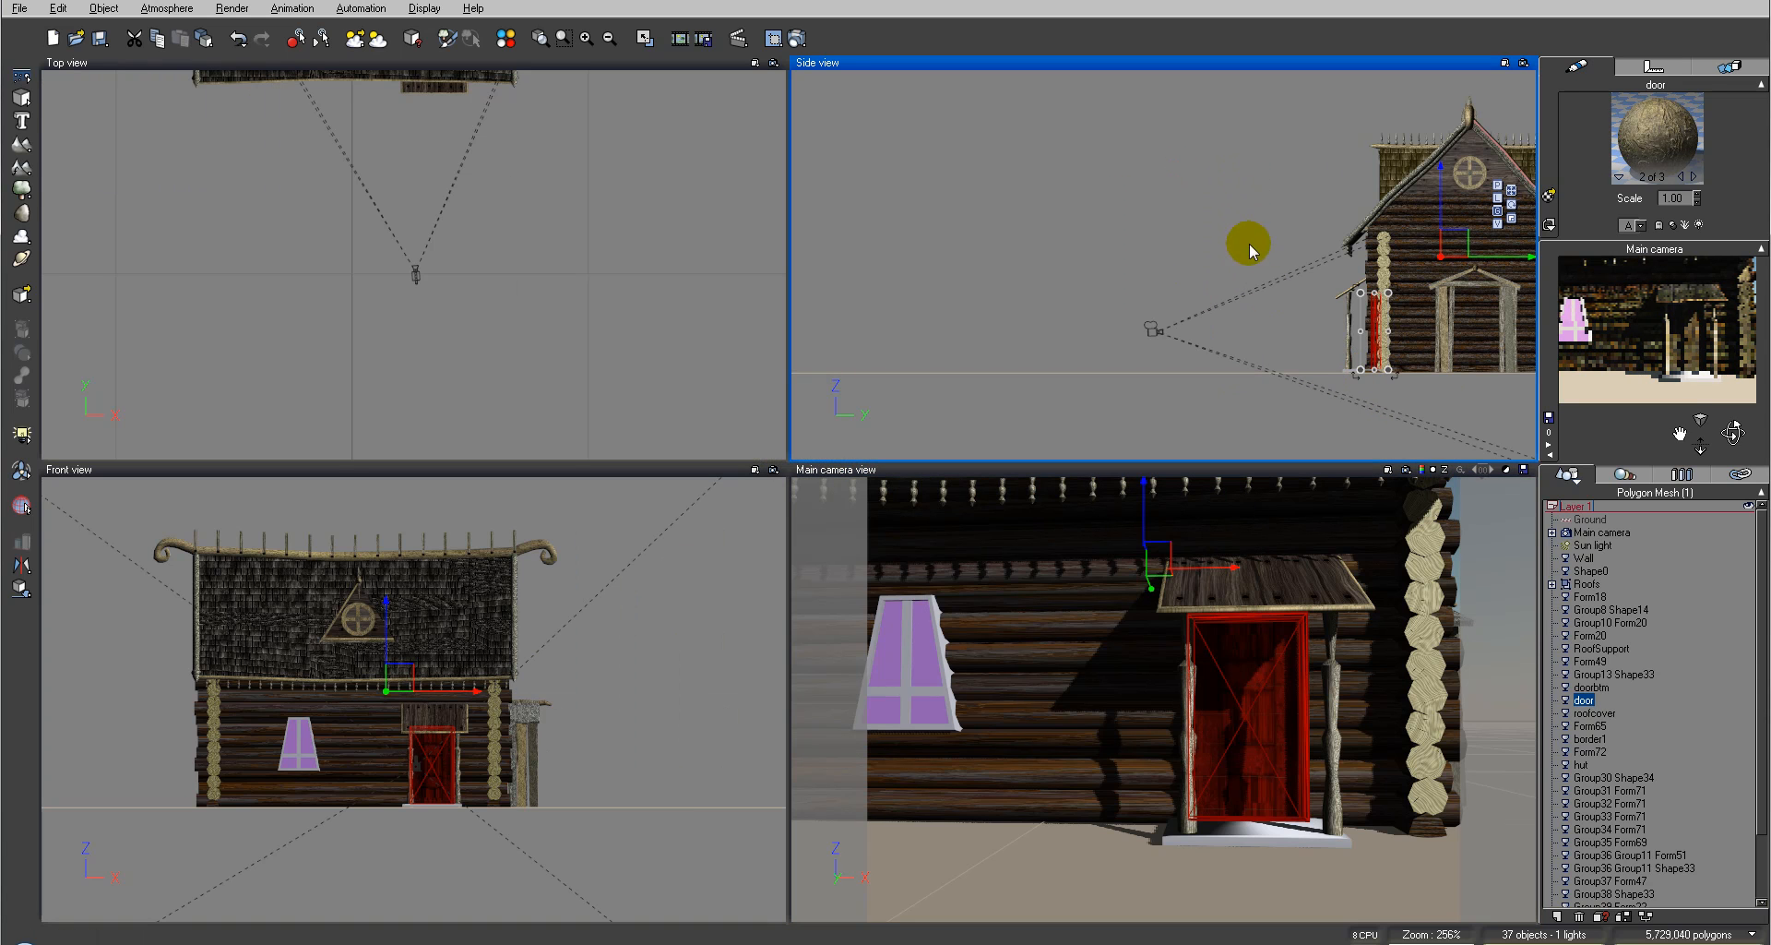
{"action": "left_click", "coordinate": [1249, 245]}
{"action": "left_click", "coordinate": [1349, 369]}
{"action": "left_click", "coordinate": [1190, 363]}
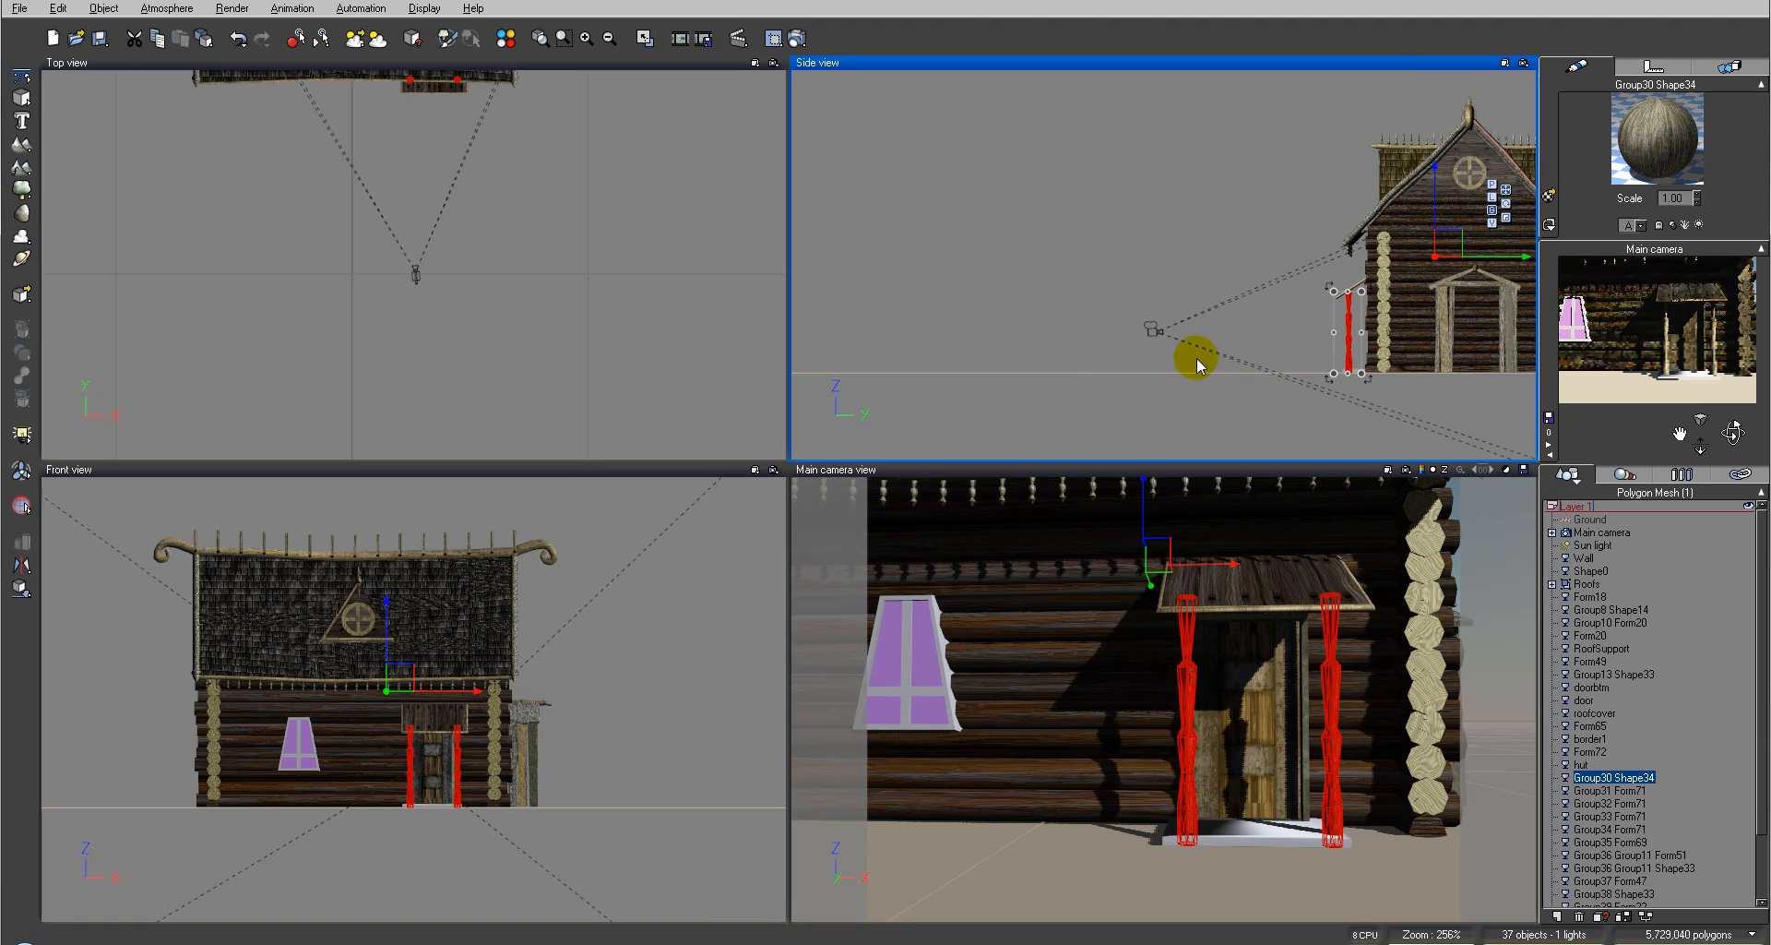
{"action": "scroll", "coordinate": [1257, 348], "scroll_direction": "up", "scroll_amount": 5}
{"action": "left_click", "coordinate": [1070, 146]}
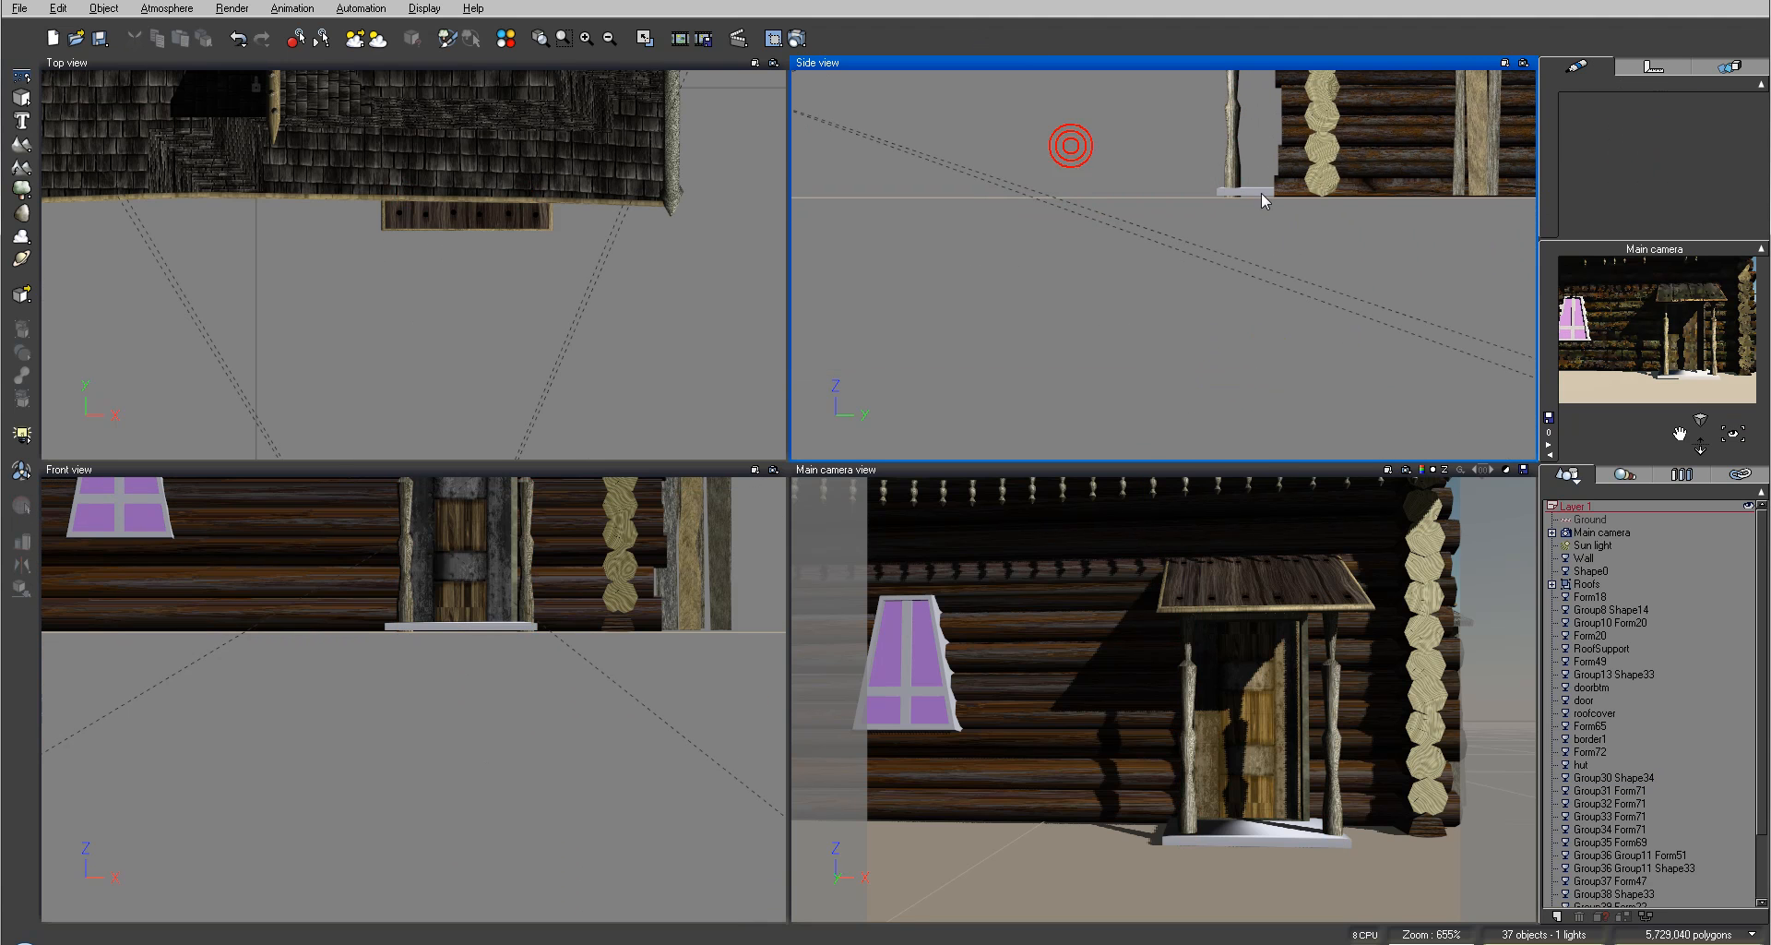
{"action": "left_click", "coordinate": [1260, 192]}
{"action": "scroll", "coordinate": [1337, 238], "scroll_direction": "up", "scroll_amount": 2}
{"action": "scroll", "coordinate": [1336, 238], "scroll_direction": "up", "scroll_amount": 3}
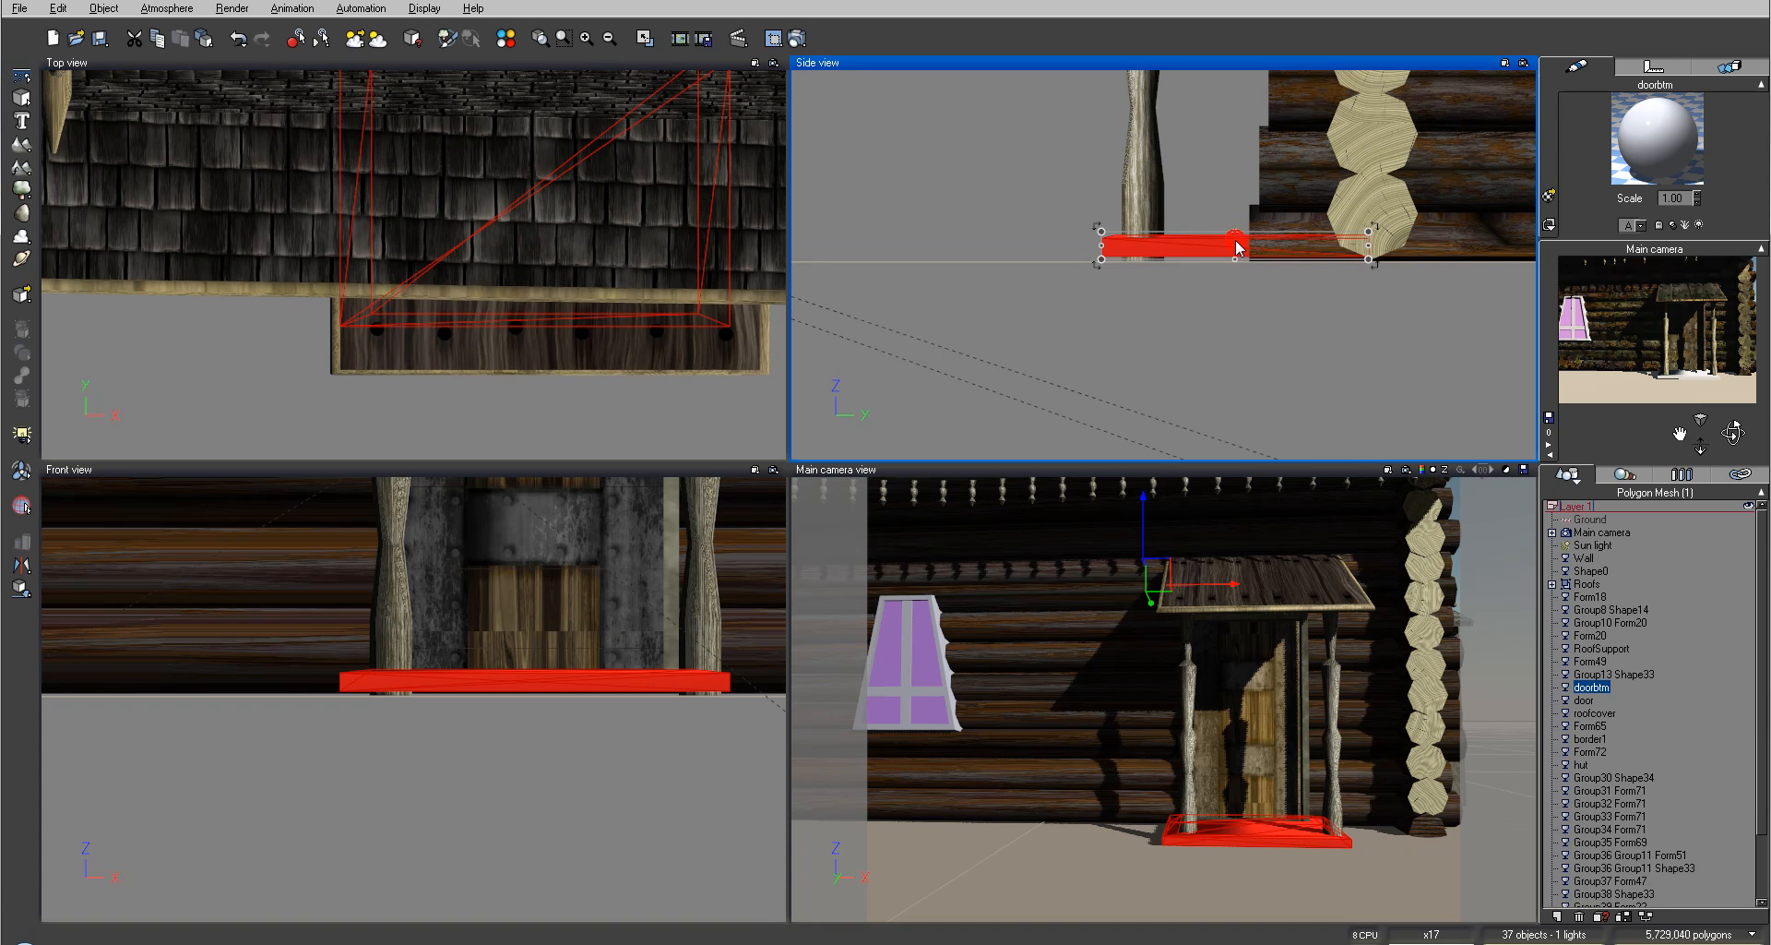
{"action": "scroll", "coordinate": [1236, 246], "scroll_direction": "down", "scroll_amount": 5}
{"action": "scroll", "coordinate": [1236, 245], "scroll_direction": "up", "scroll_amount": 6}
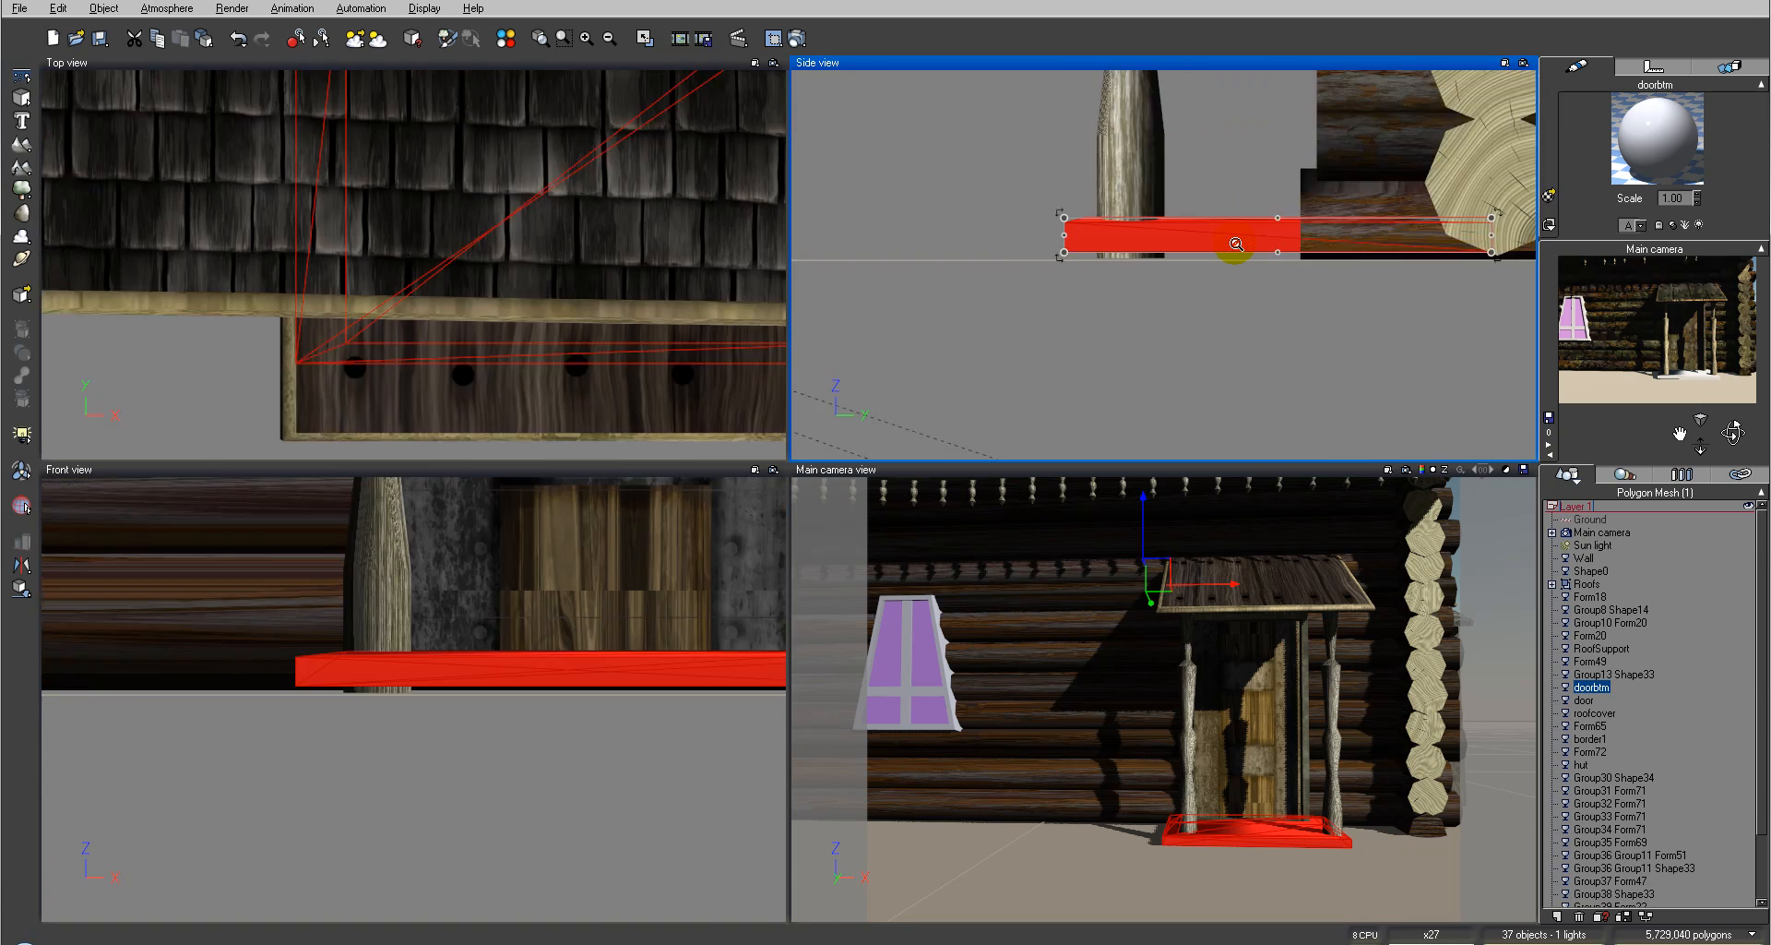
{"action": "scroll", "coordinate": [1236, 245], "scroll_direction": "up", "scroll_amount": 3}
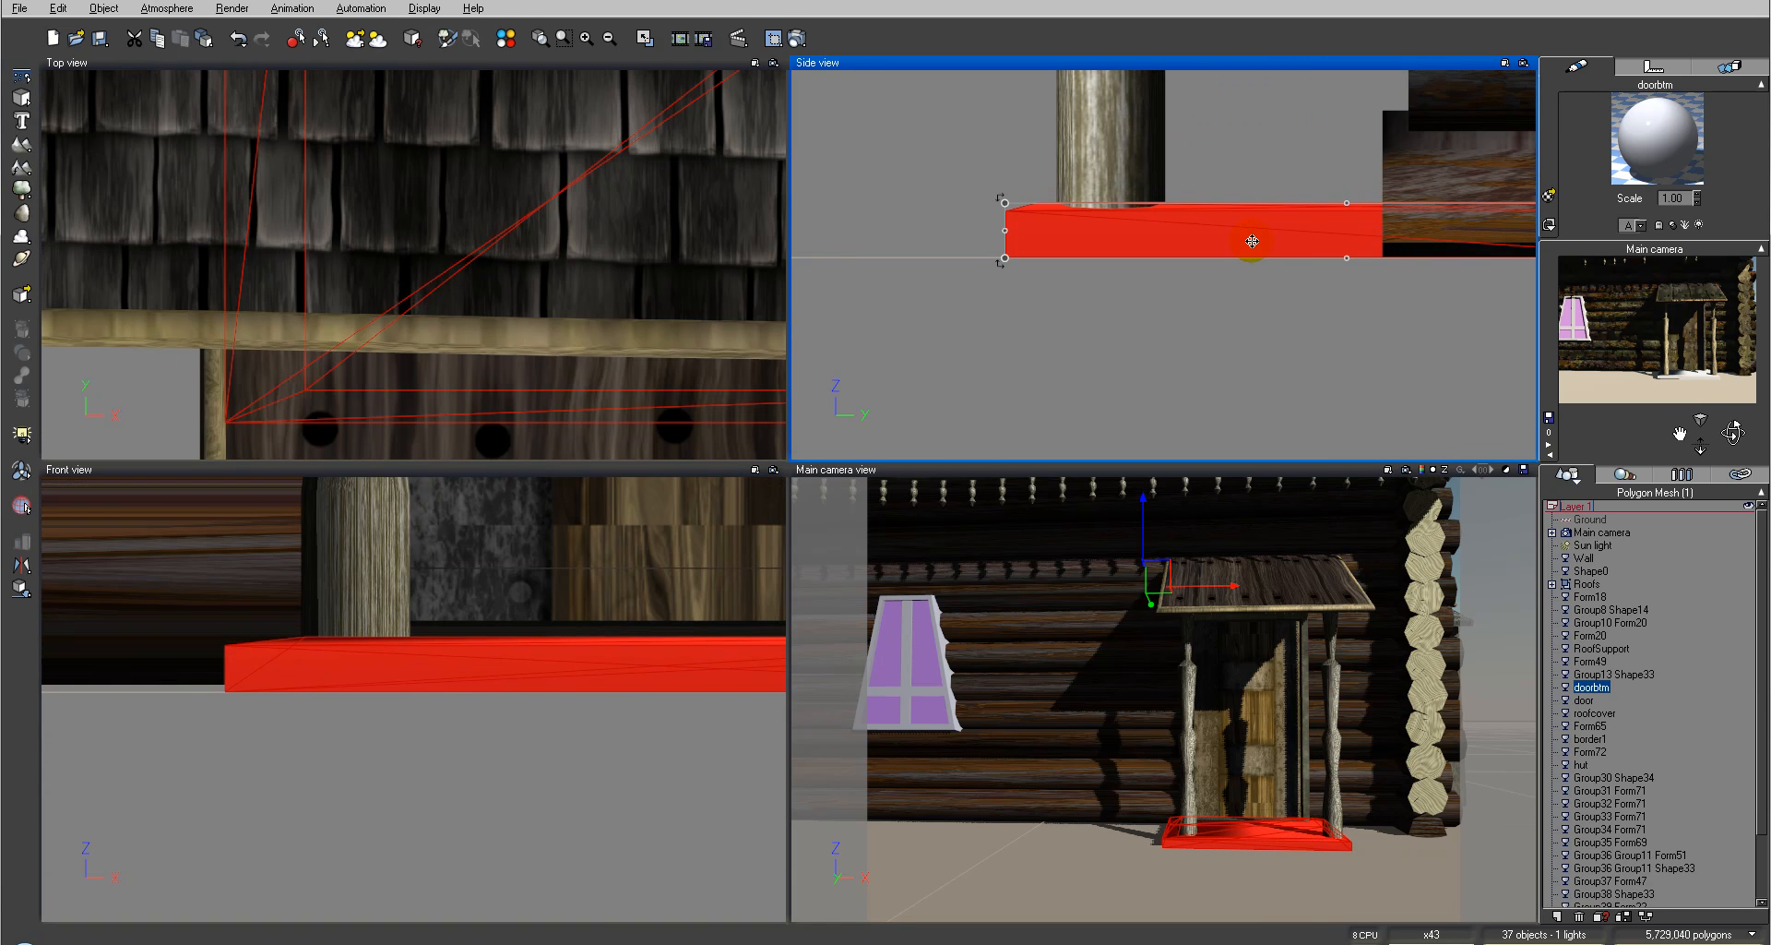
{"action": "scroll", "coordinate": [1253, 240], "scroll_direction": "down", "scroll_amount": 4}
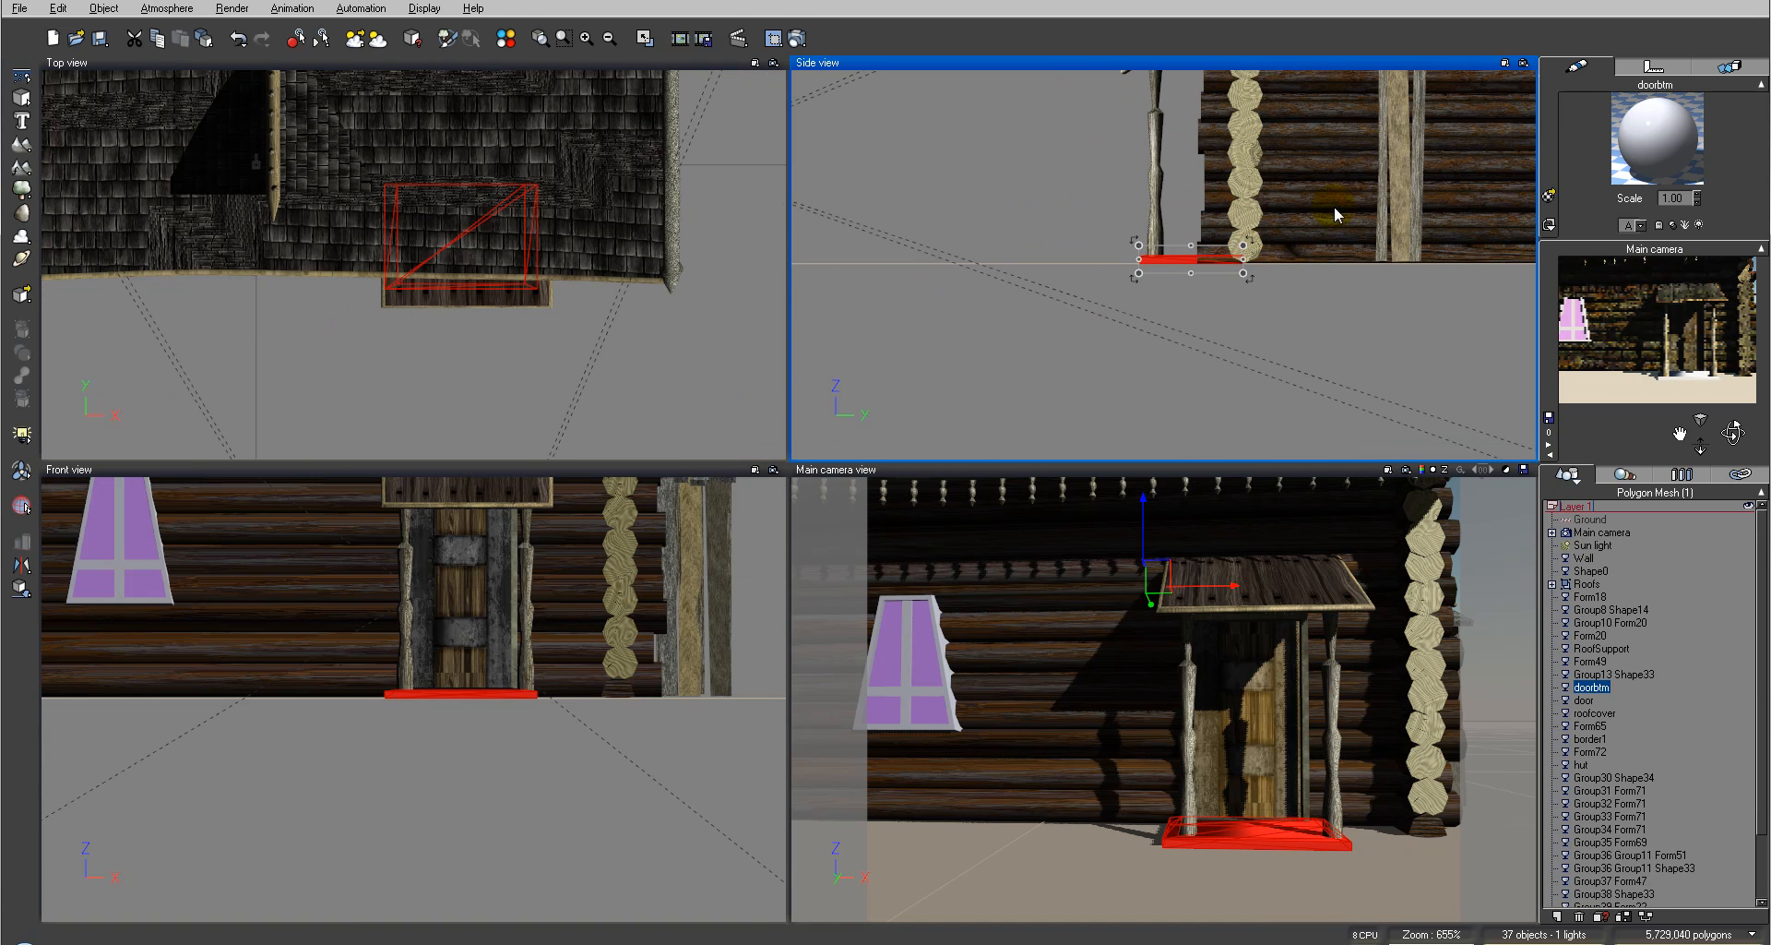
{"action": "left_click", "coordinate": [1549, 197]}
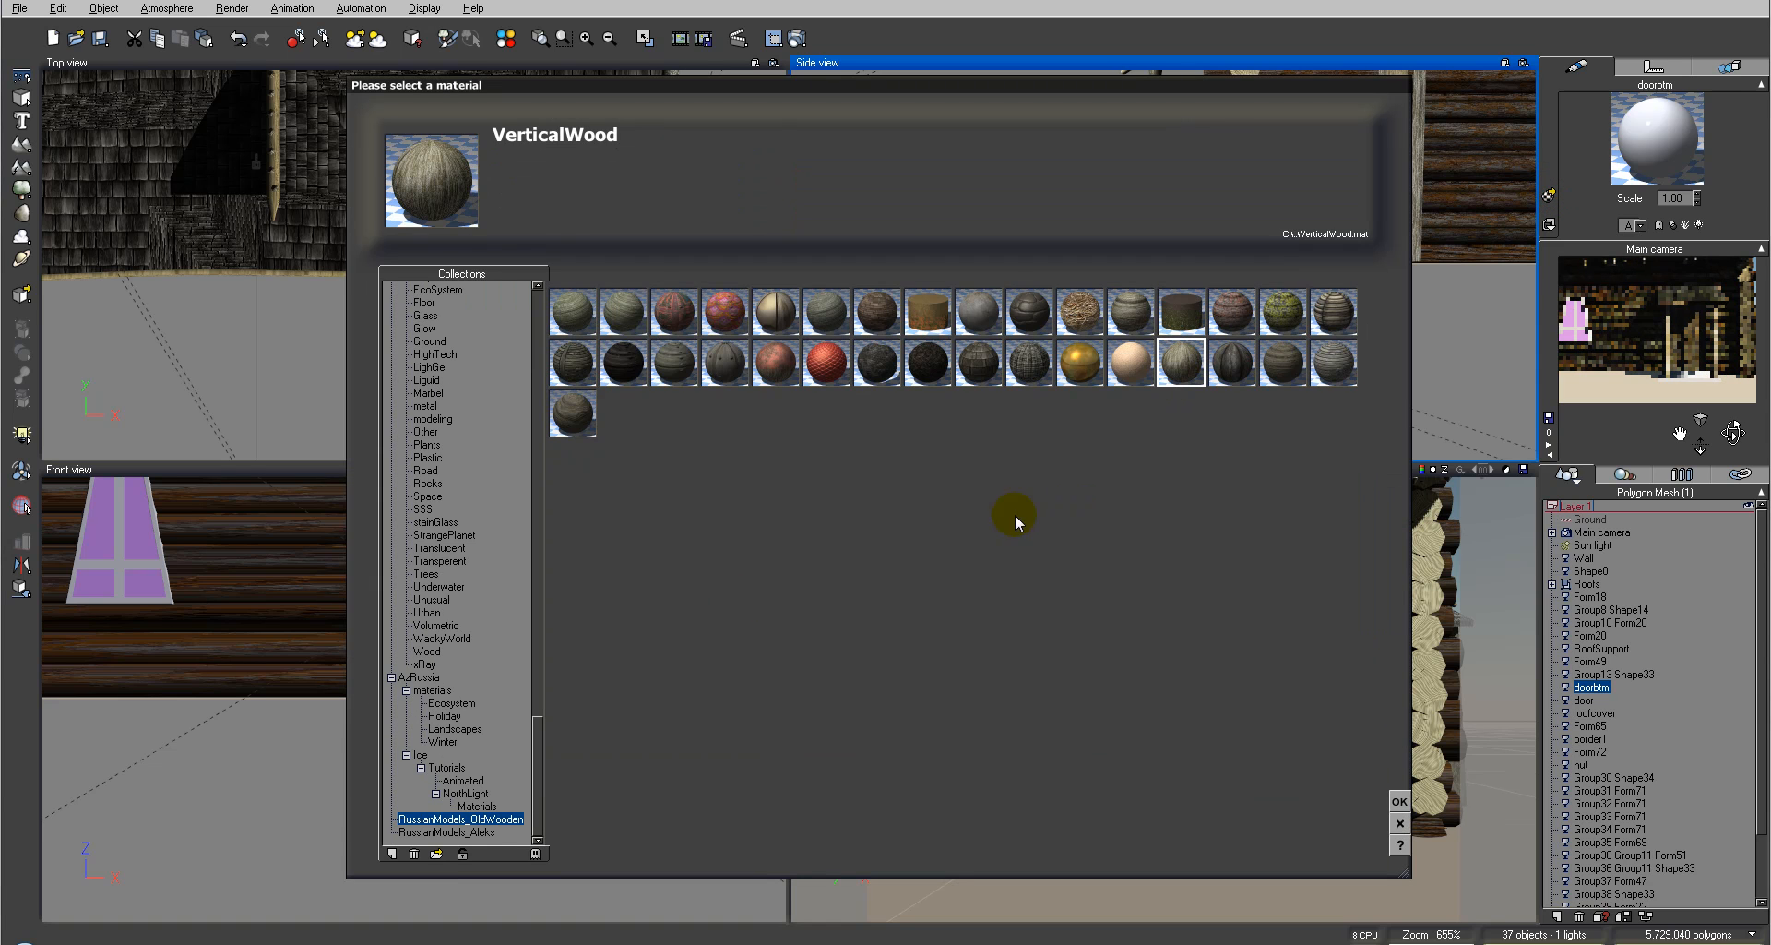
{"action": "left_click", "coordinate": [437, 853]}
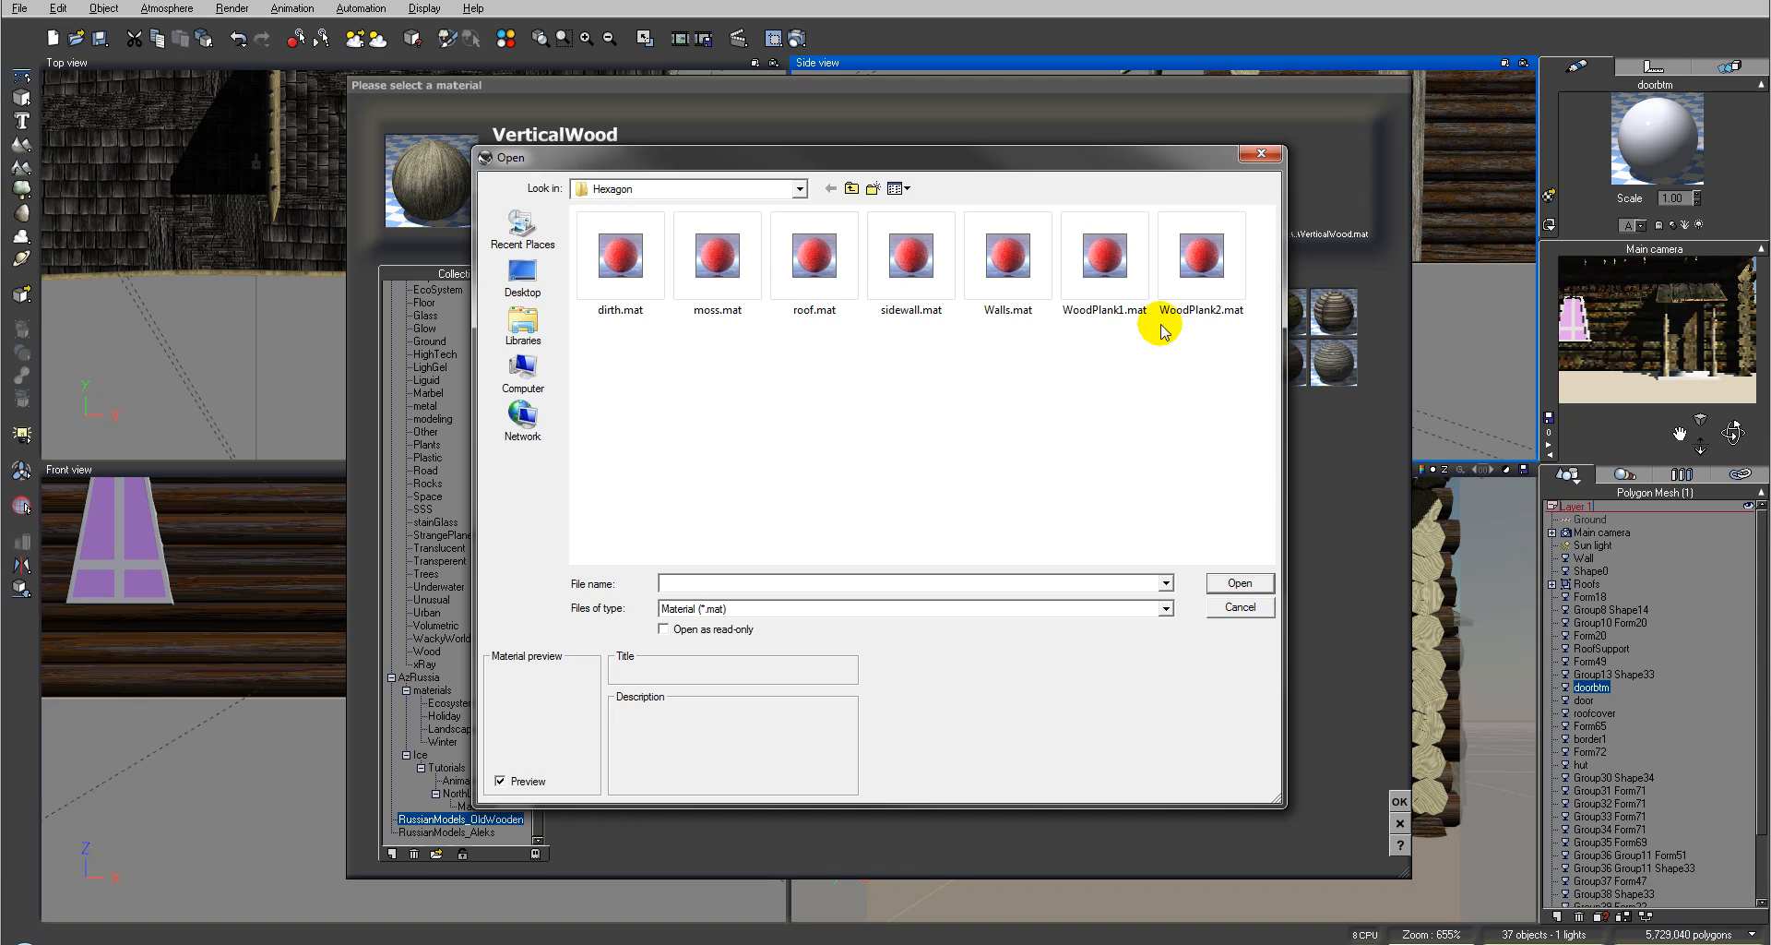
{"action": "left_click", "coordinate": [1239, 606]}
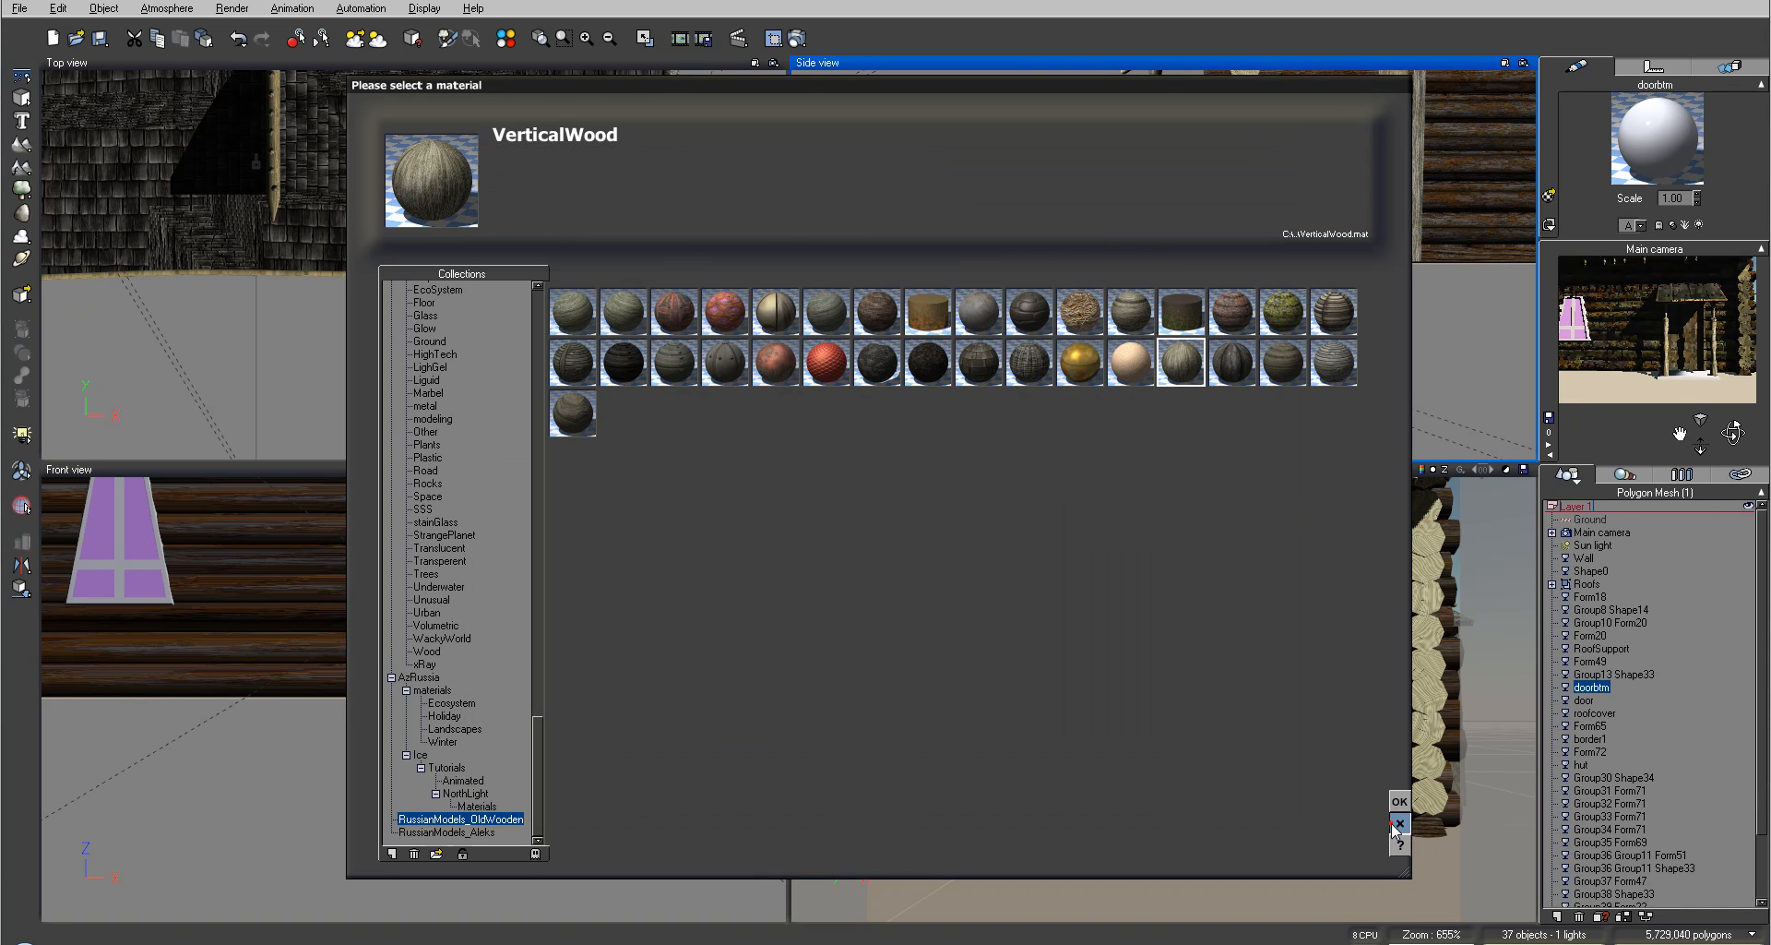
{"action": "left_click", "coordinate": [1400, 821]}
Step: Select the hut and copy its VerticalWood material
{"action": "right_click_drag", "start_coordinate": [1253, 198], "coordinate": [842, 411]}
{"action": "left_click", "coordinate": [1072, 256]}
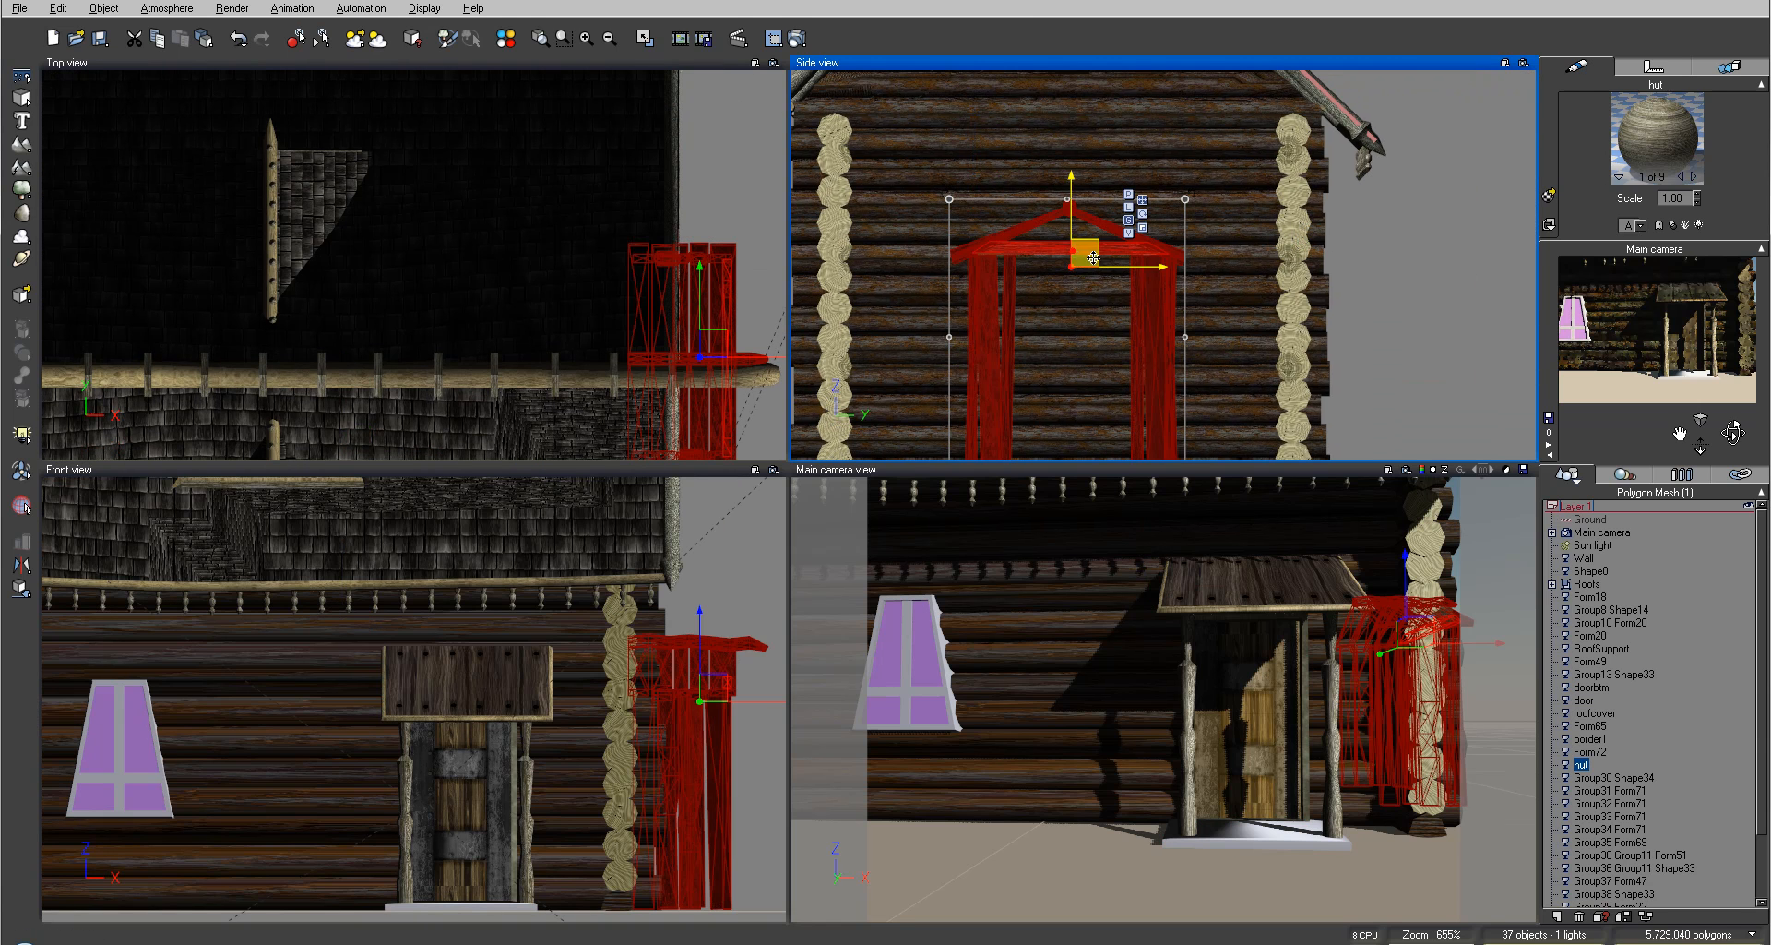
{"action": "right_click", "coordinate": [1657, 137]}
{"action": "mouse_move", "coordinate": [1656, 133]}
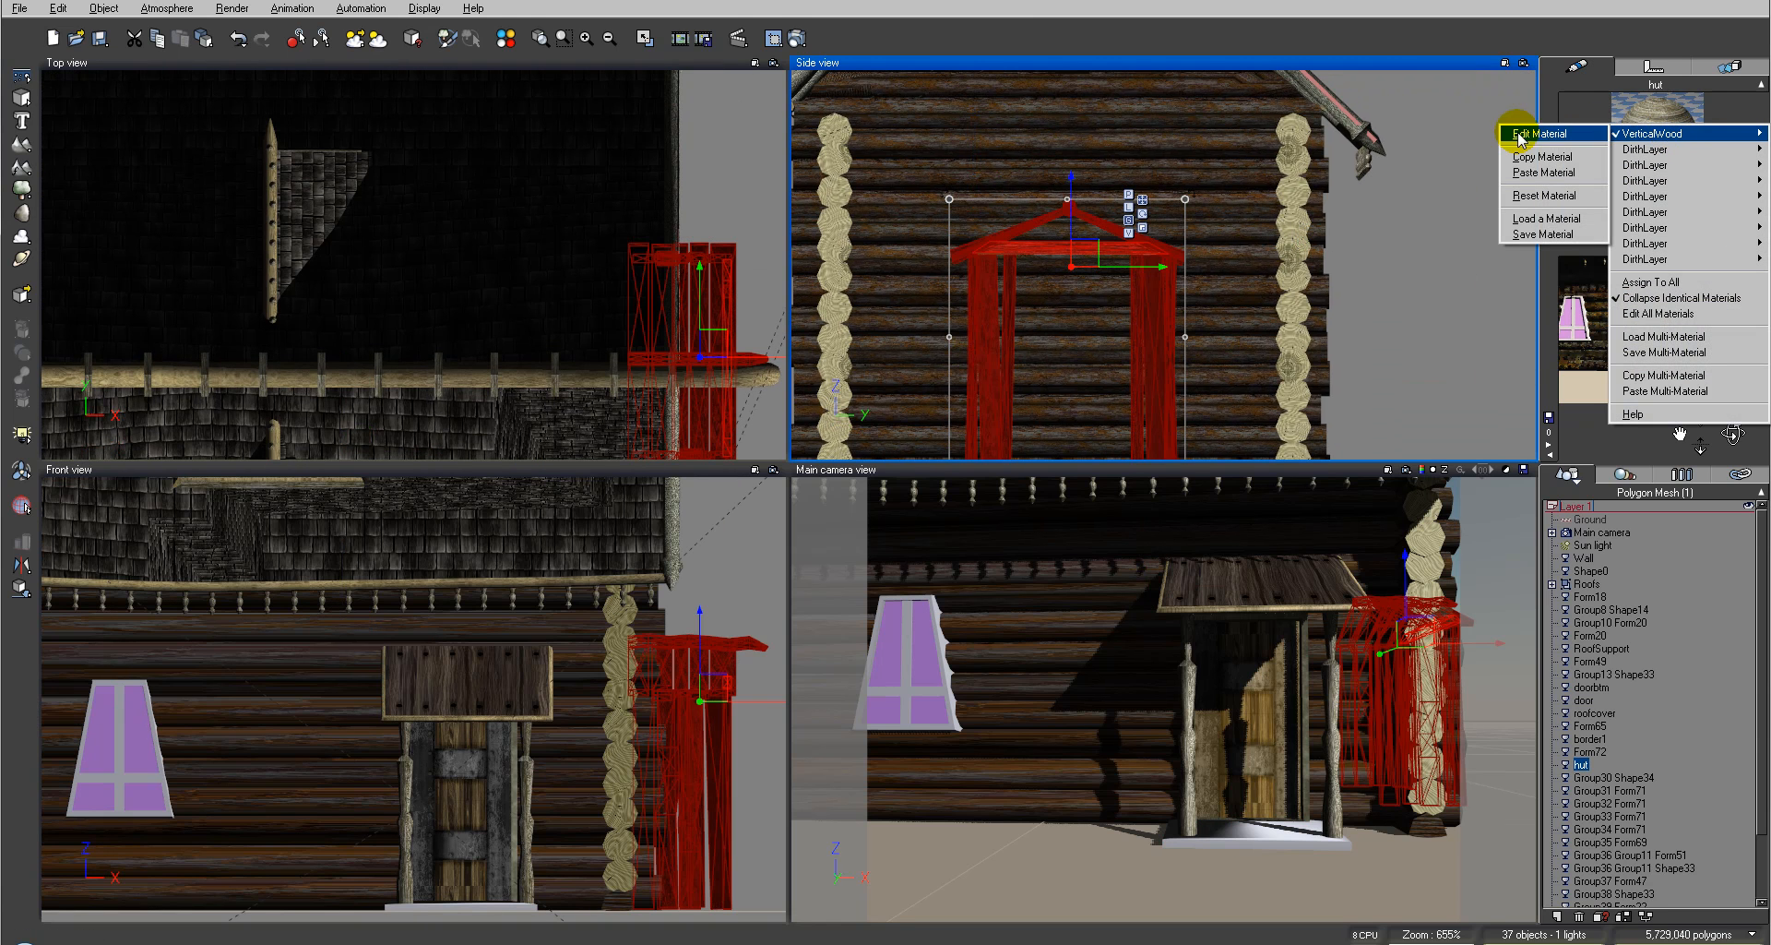
{"action": "left_click", "coordinate": [1541, 155]}
Step: Select the door bottom board and paste the copied VerticalWood material onto it
{"action": "right_click_drag", "start_coordinate": [821, 445], "coordinate": [1163, 206]}
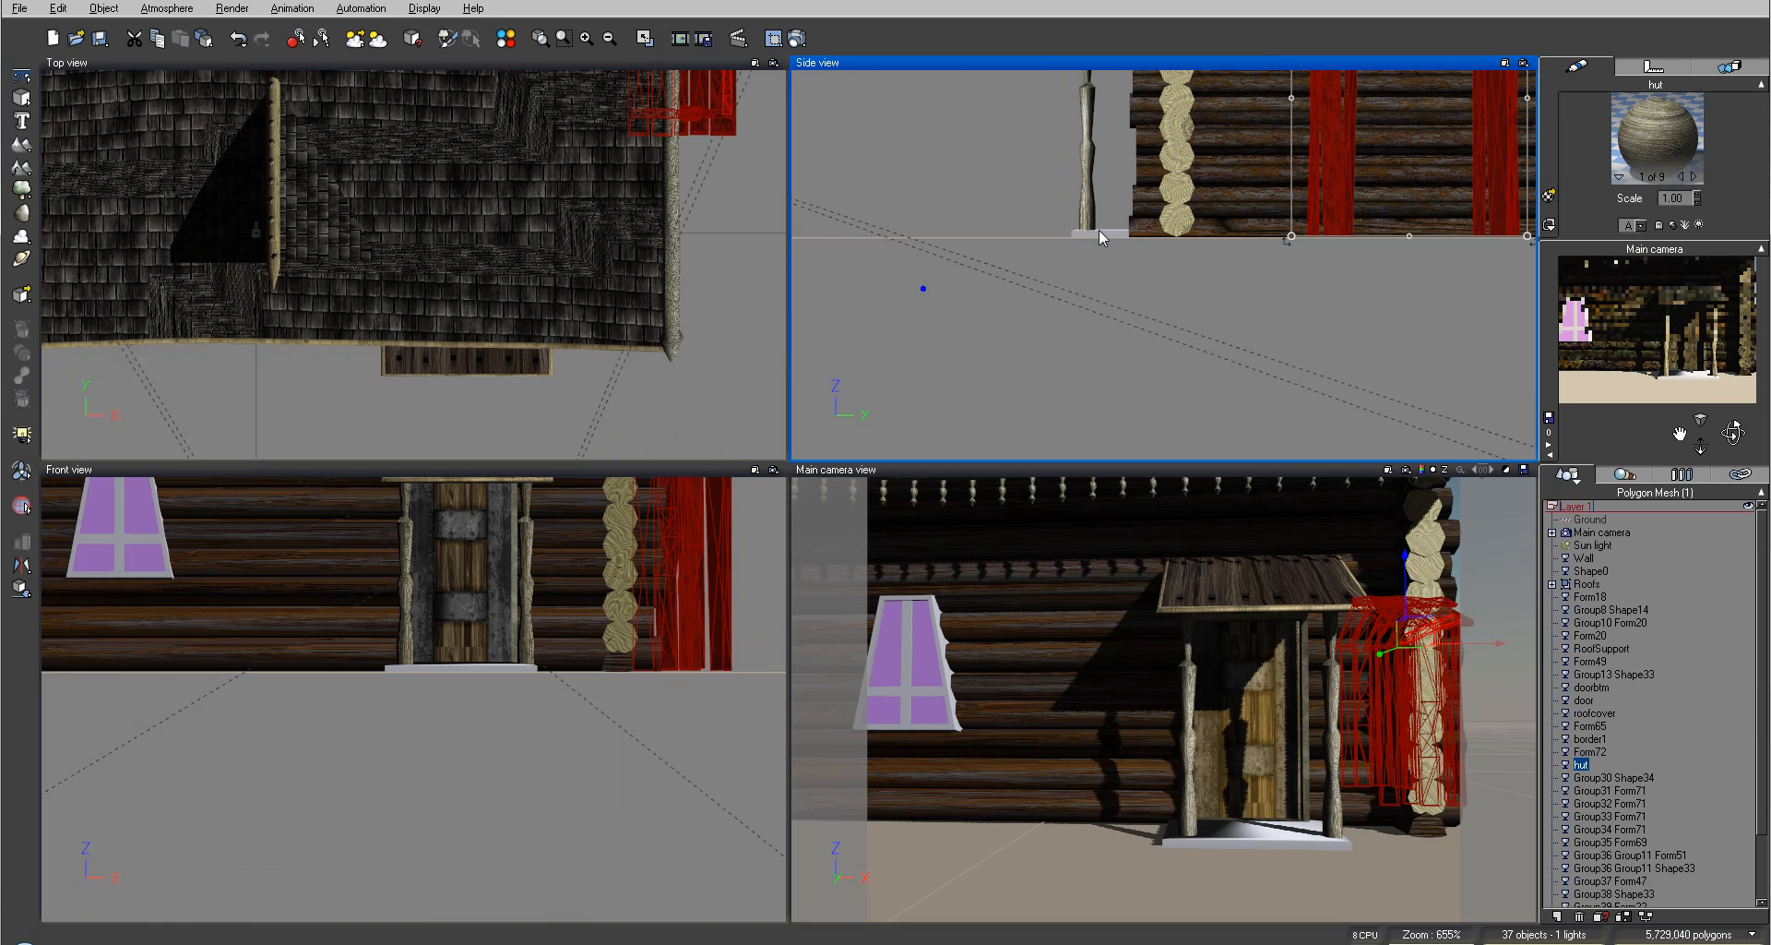
{"action": "left_click", "coordinate": [1098, 235]}
{"action": "scroll", "coordinate": [1166, 288], "scroll_direction": "up", "scroll_amount": 5}
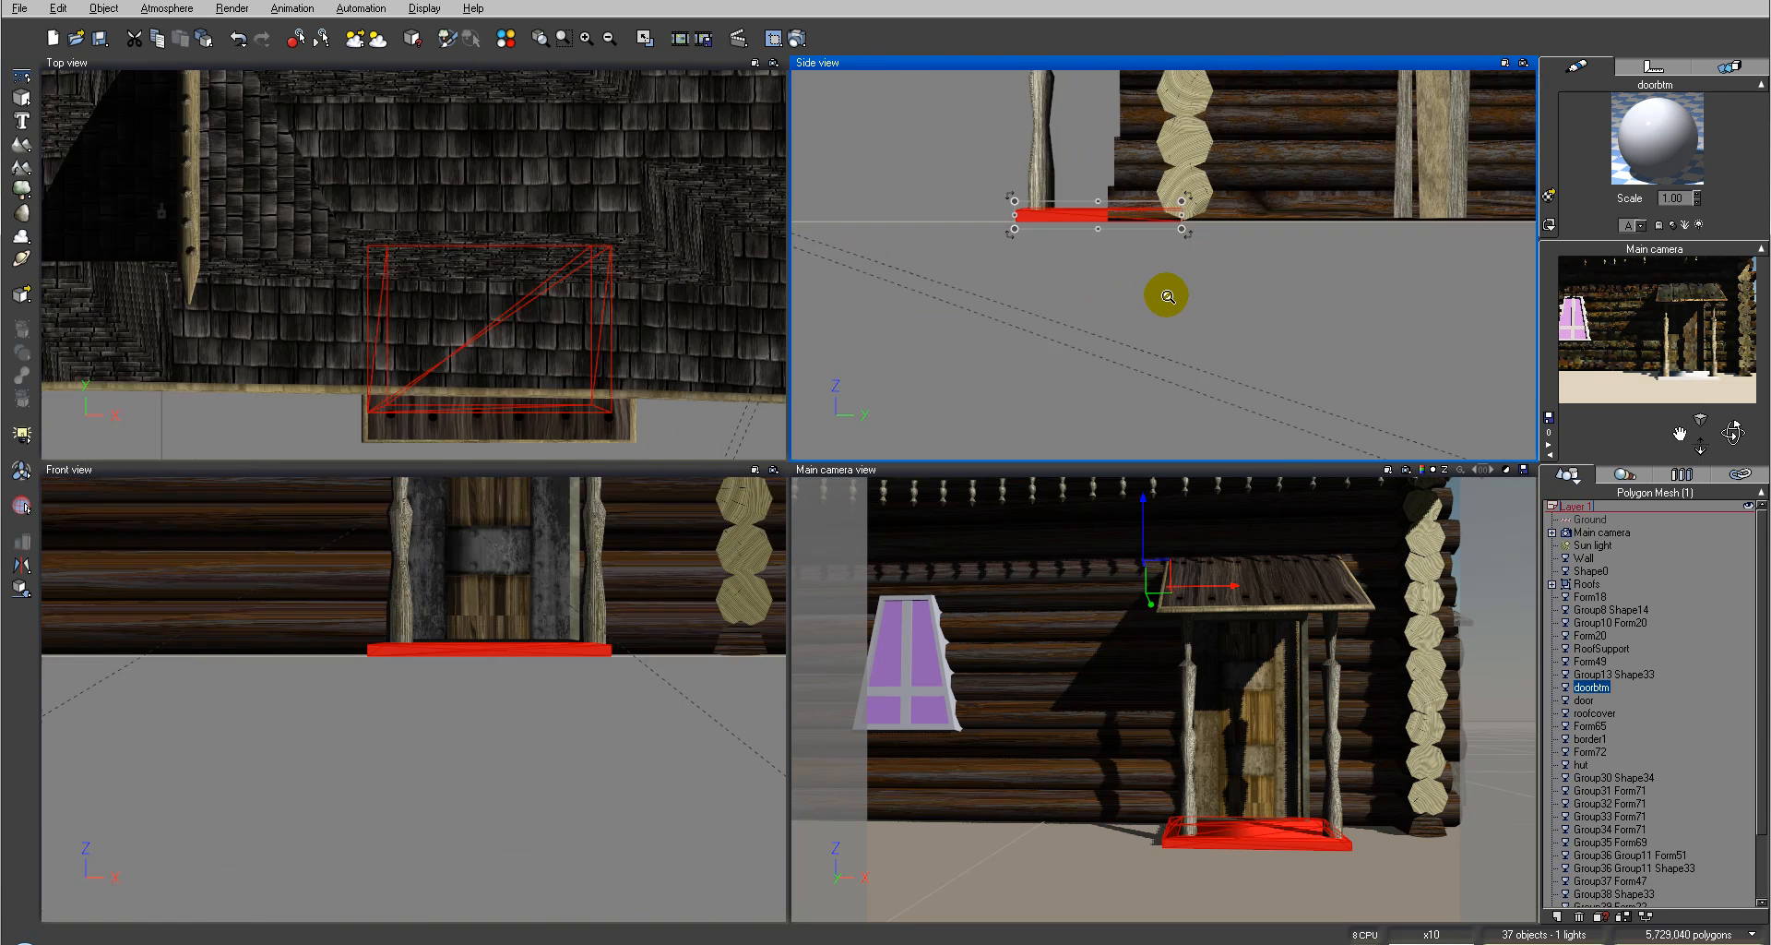
{"action": "right_click", "coordinate": [1651, 129]}
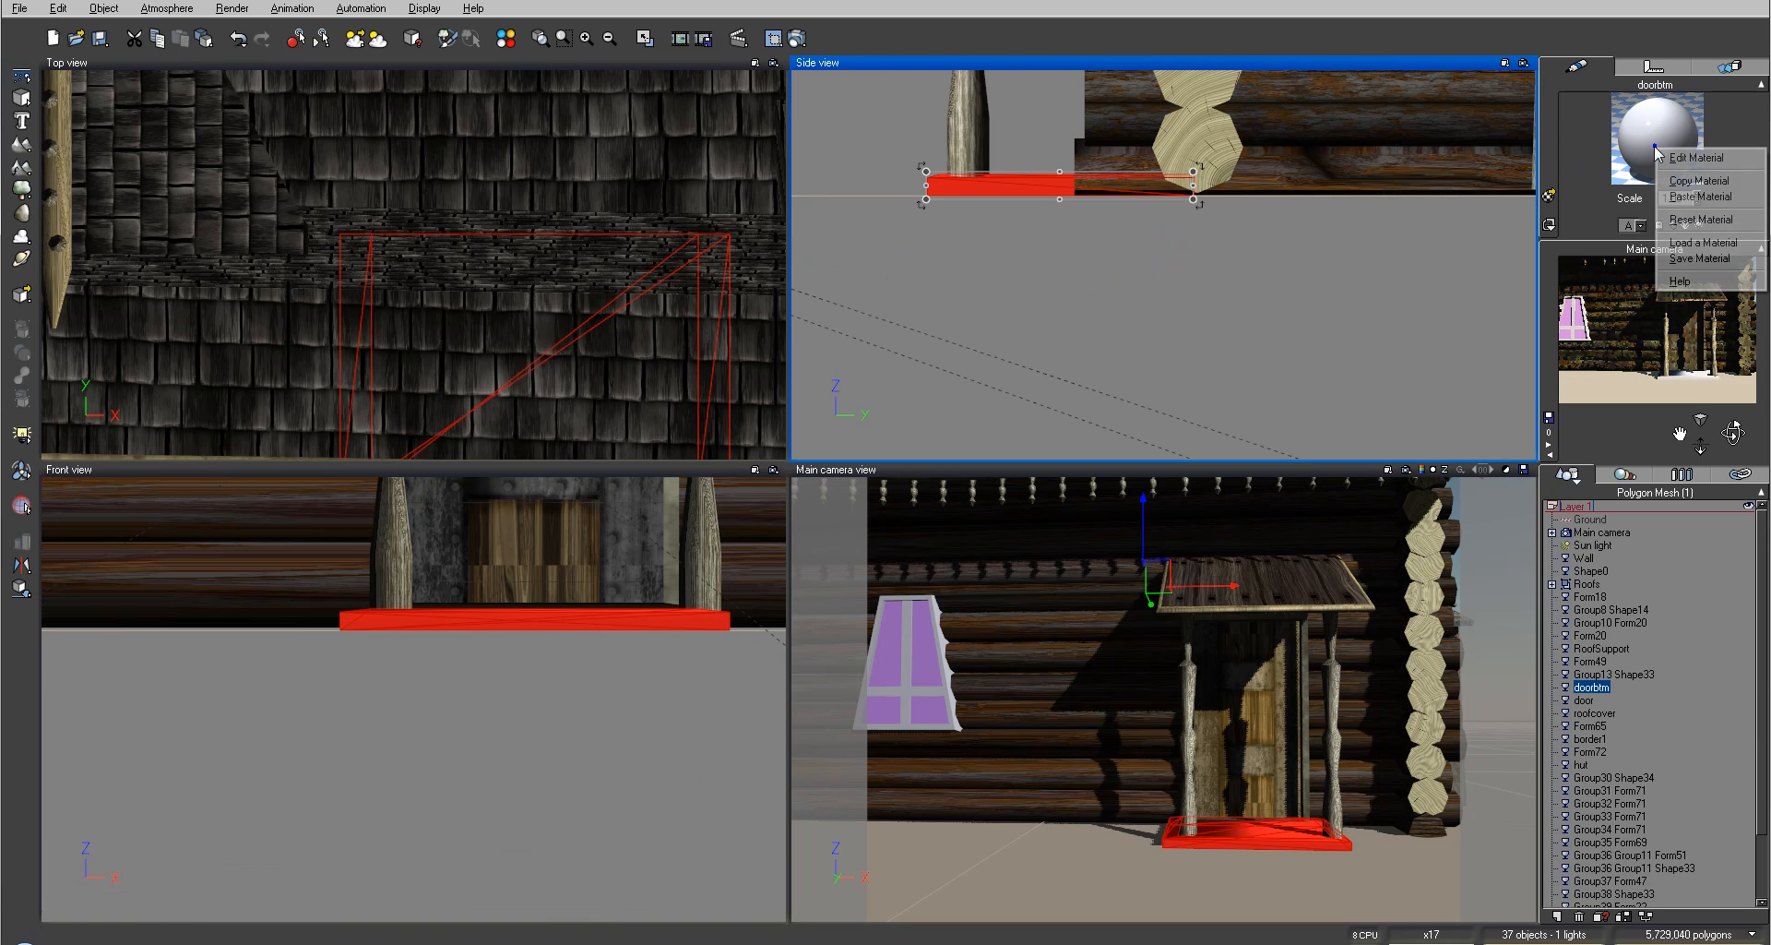
{"action": "left_click", "coordinate": [1691, 182]}
Step: Open the door bottom's material editor and add a DirthLayer layer to it
{"action": "double_click", "coordinate": [1654, 135]}
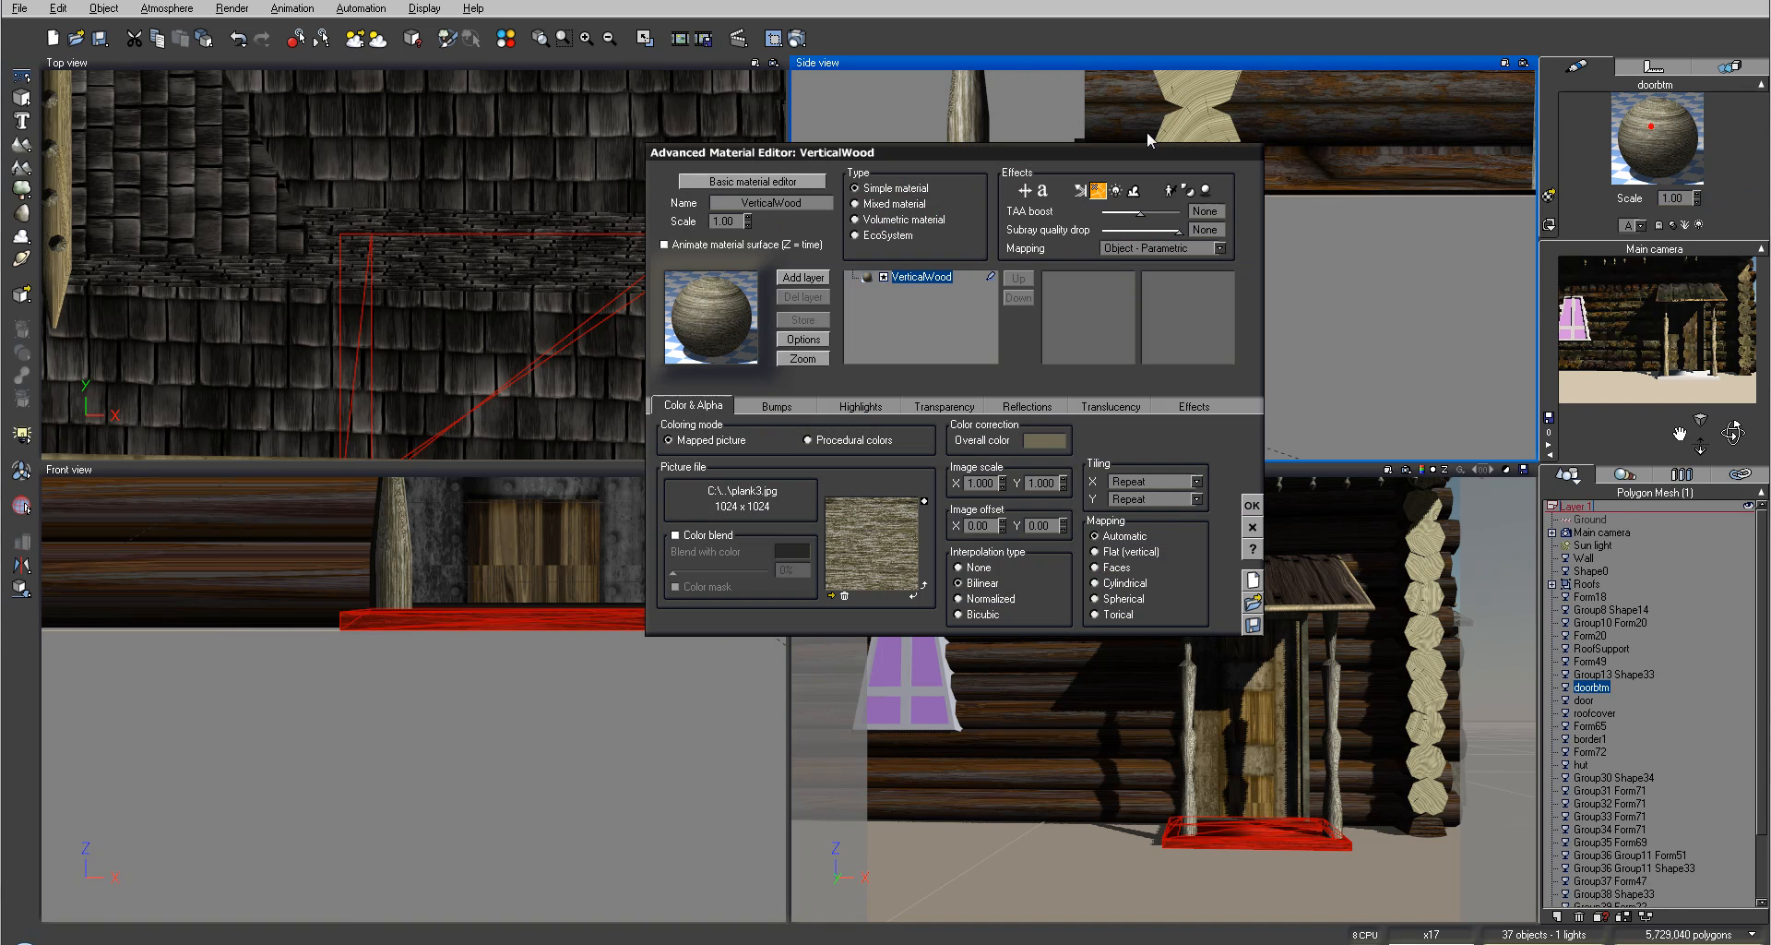
{"action": "left_click", "coordinate": [809, 276]}
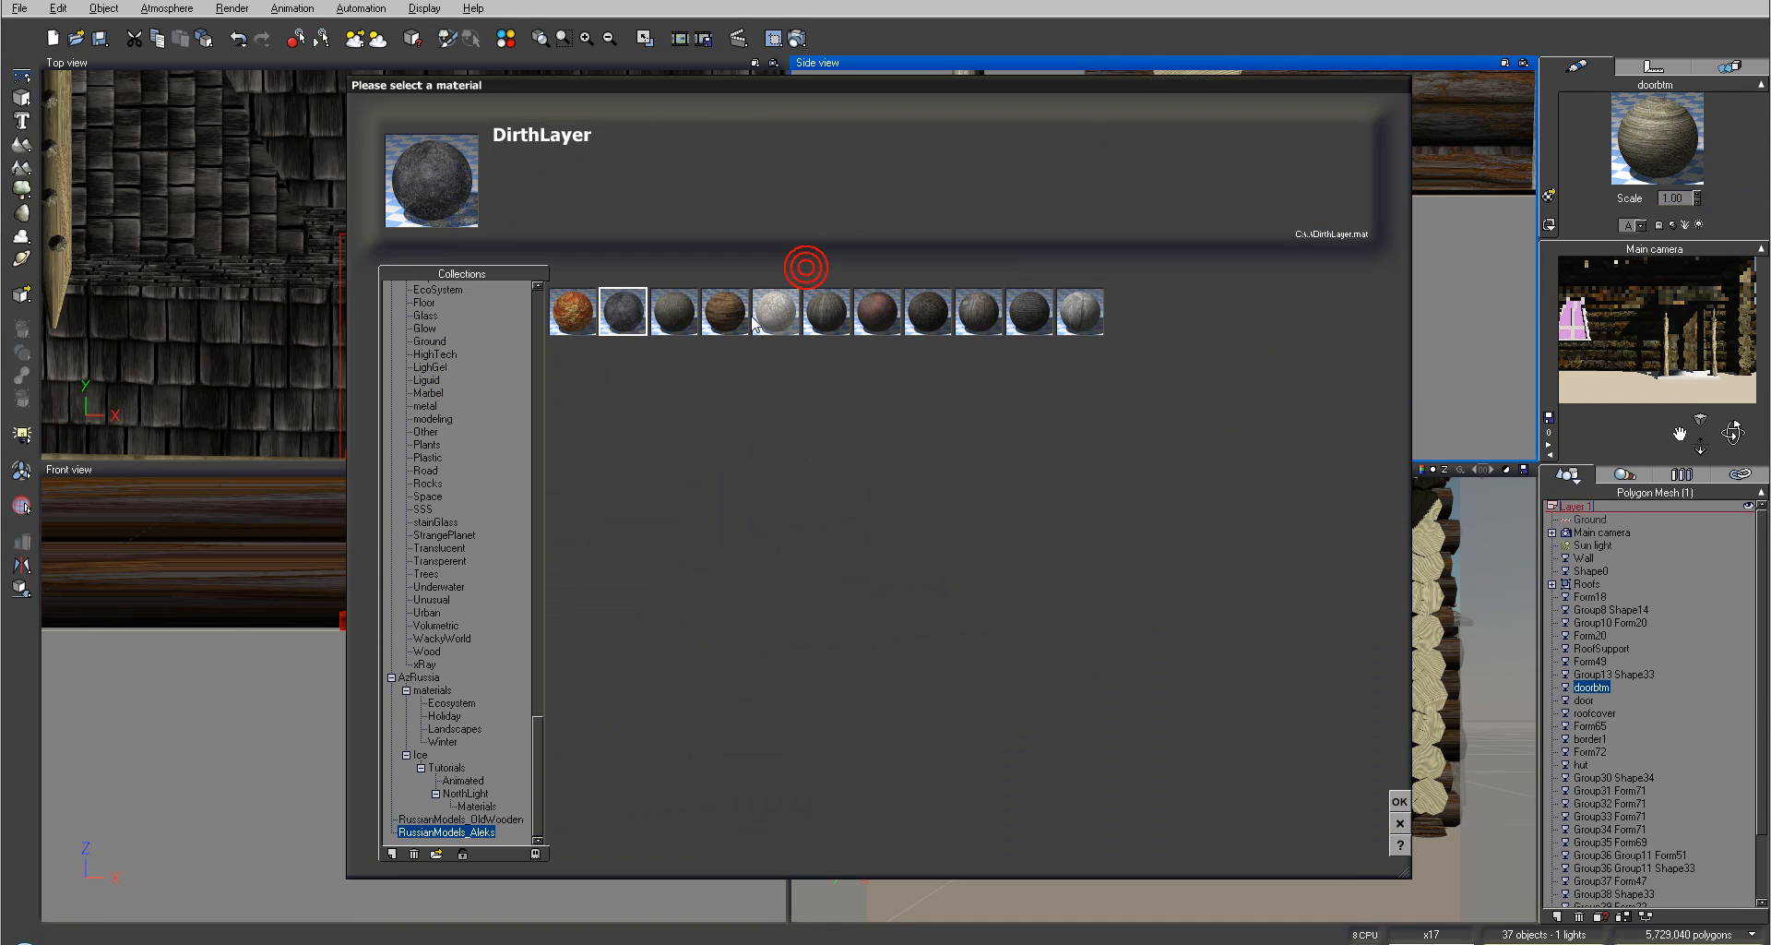
{"action": "left_click", "coordinate": [1399, 799]}
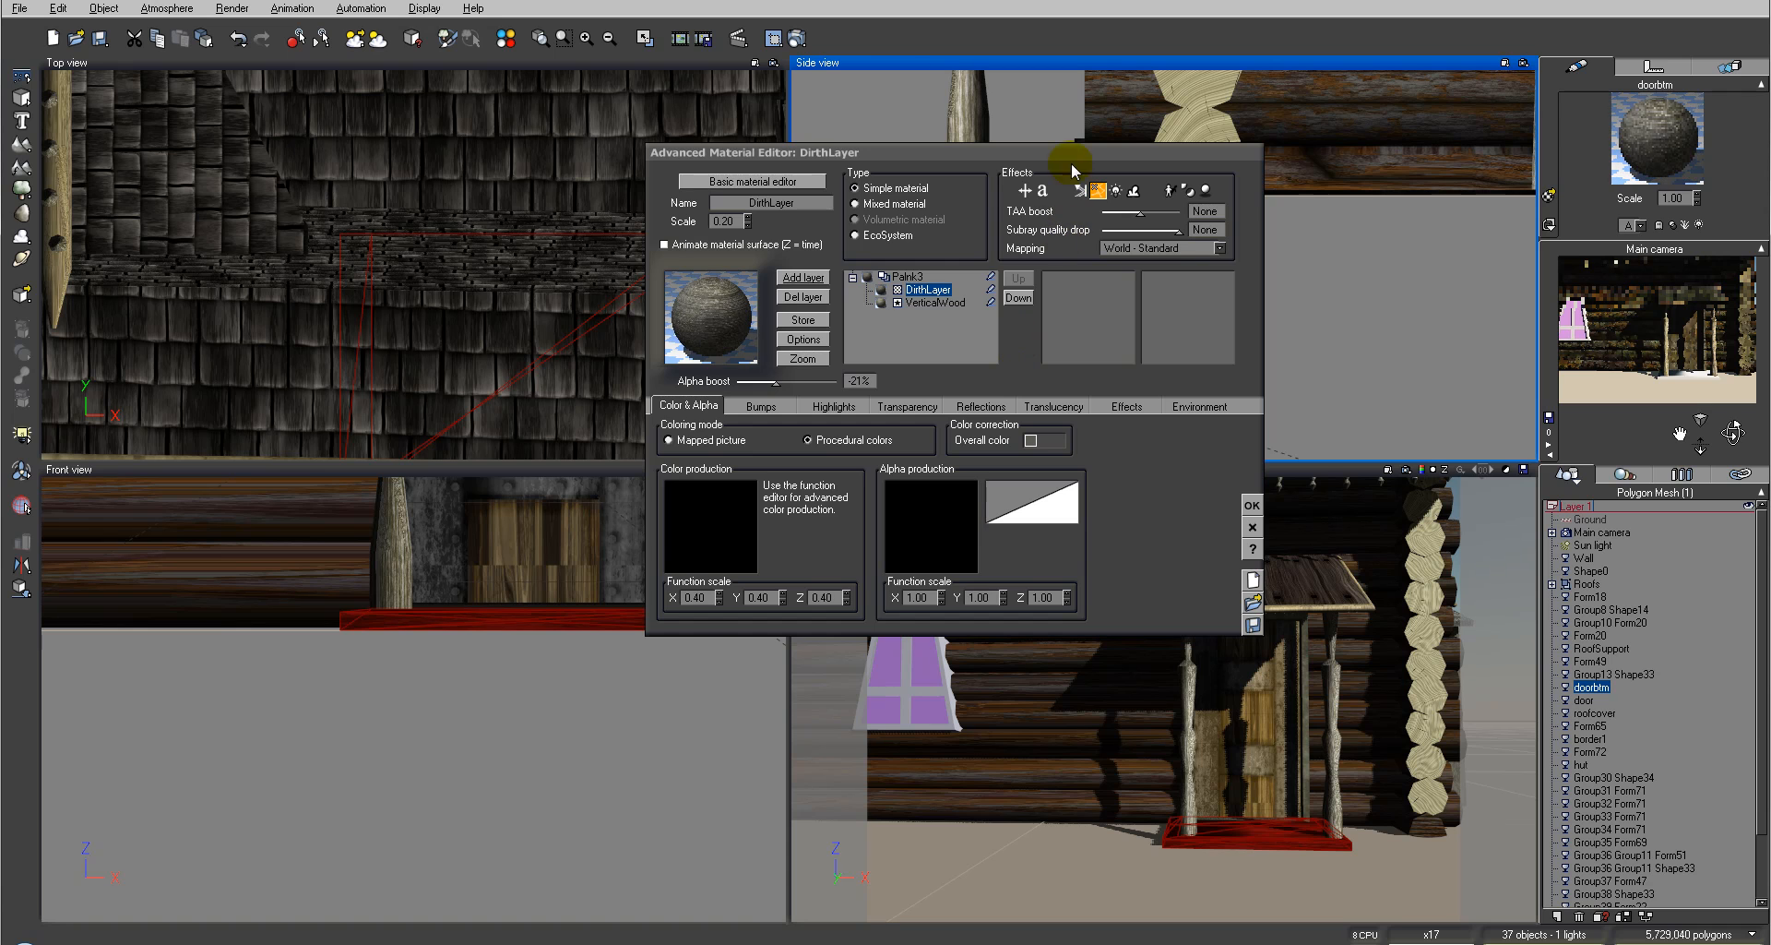
Step: Close the door bottom's material editor and render a test image of the camera view
{"action": "left_click", "coordinate": [1253, 504]}
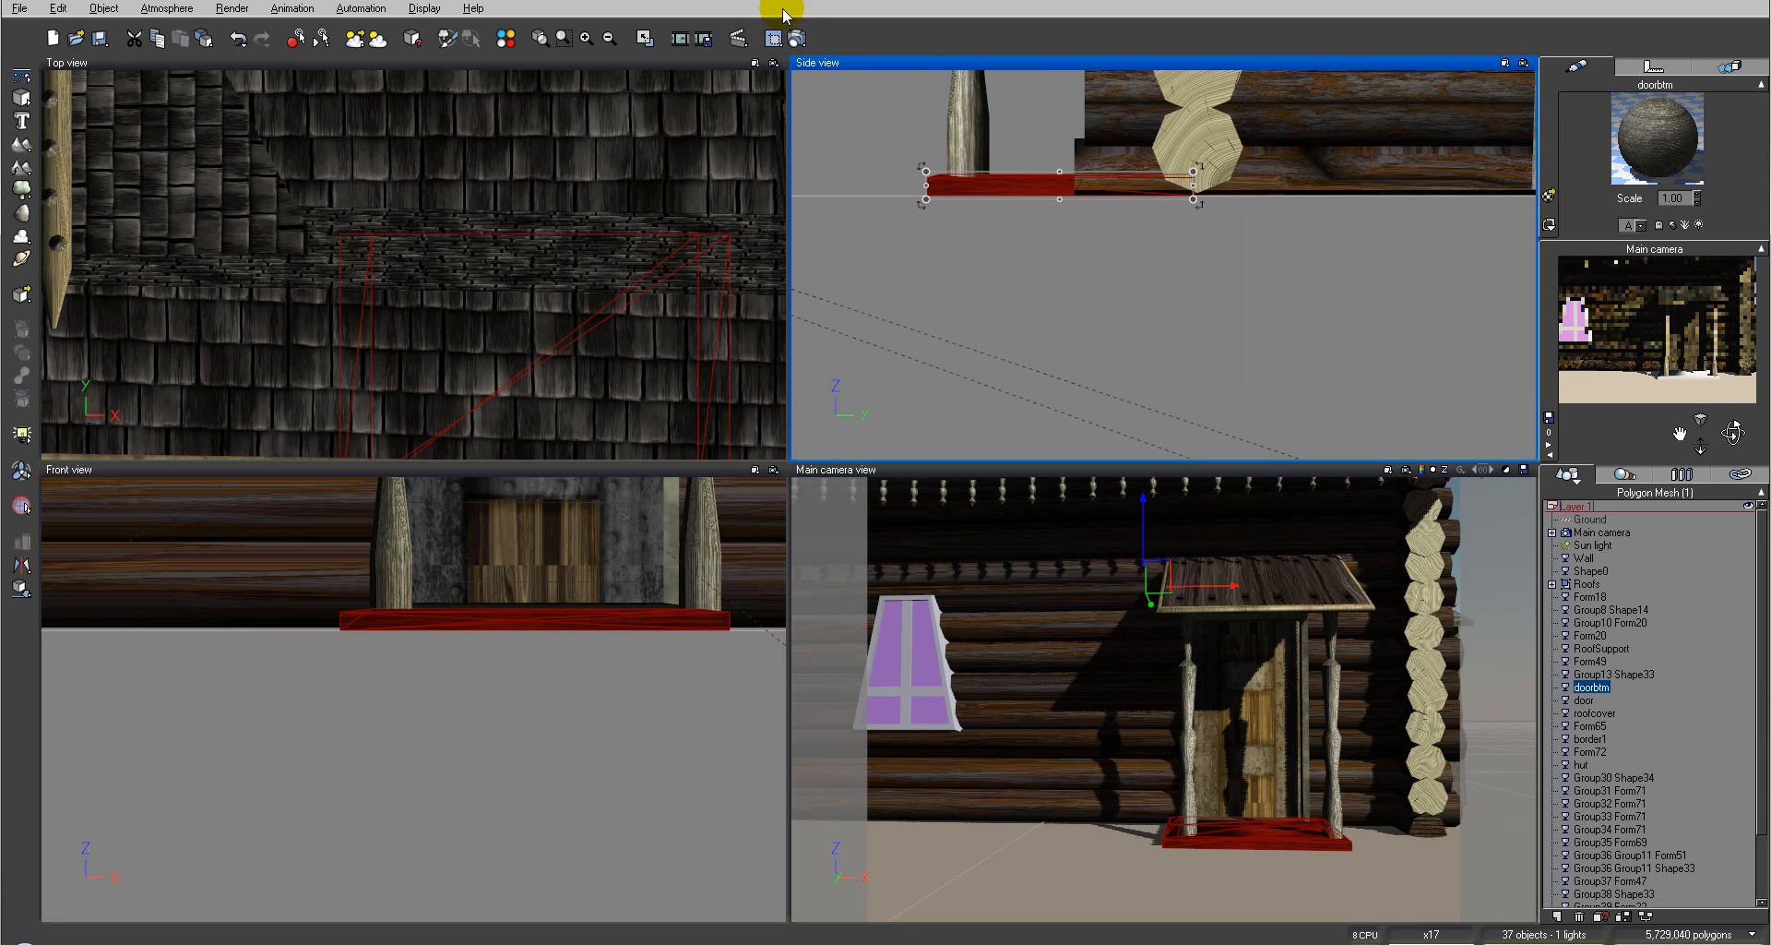
{"action": "key", "text": "ctrl+F9"}
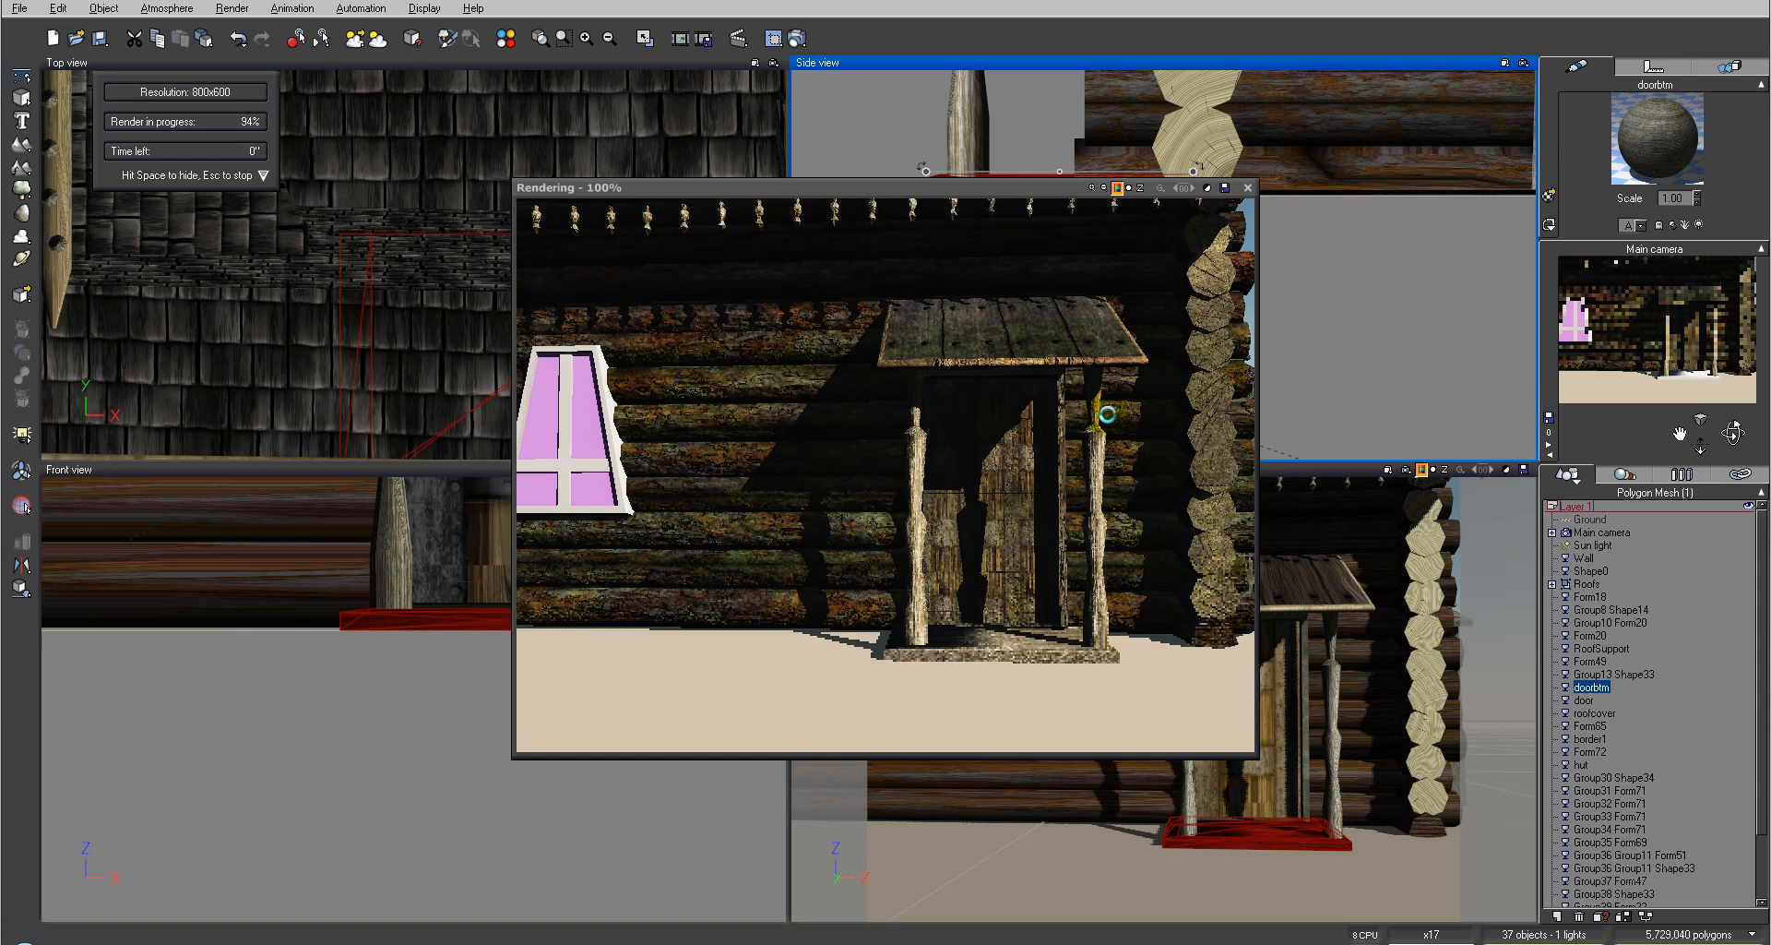
{"action": "left_click", "coordinate": [1246, 188]}
Step: Select the four window cross objects Group31 to Group34 Form71 and group them together
{"action": "right_click_drag", "start_coordinate": [926, 225], "coordinate": [1185, 289]}
{"action": "right_click_drag", "start_coordinate": [507, 586], "coordinate": [835, 790]}
{"action": "right_click_drag", "start_coordinate": [473, 553], "coordinate": [624, 639]}
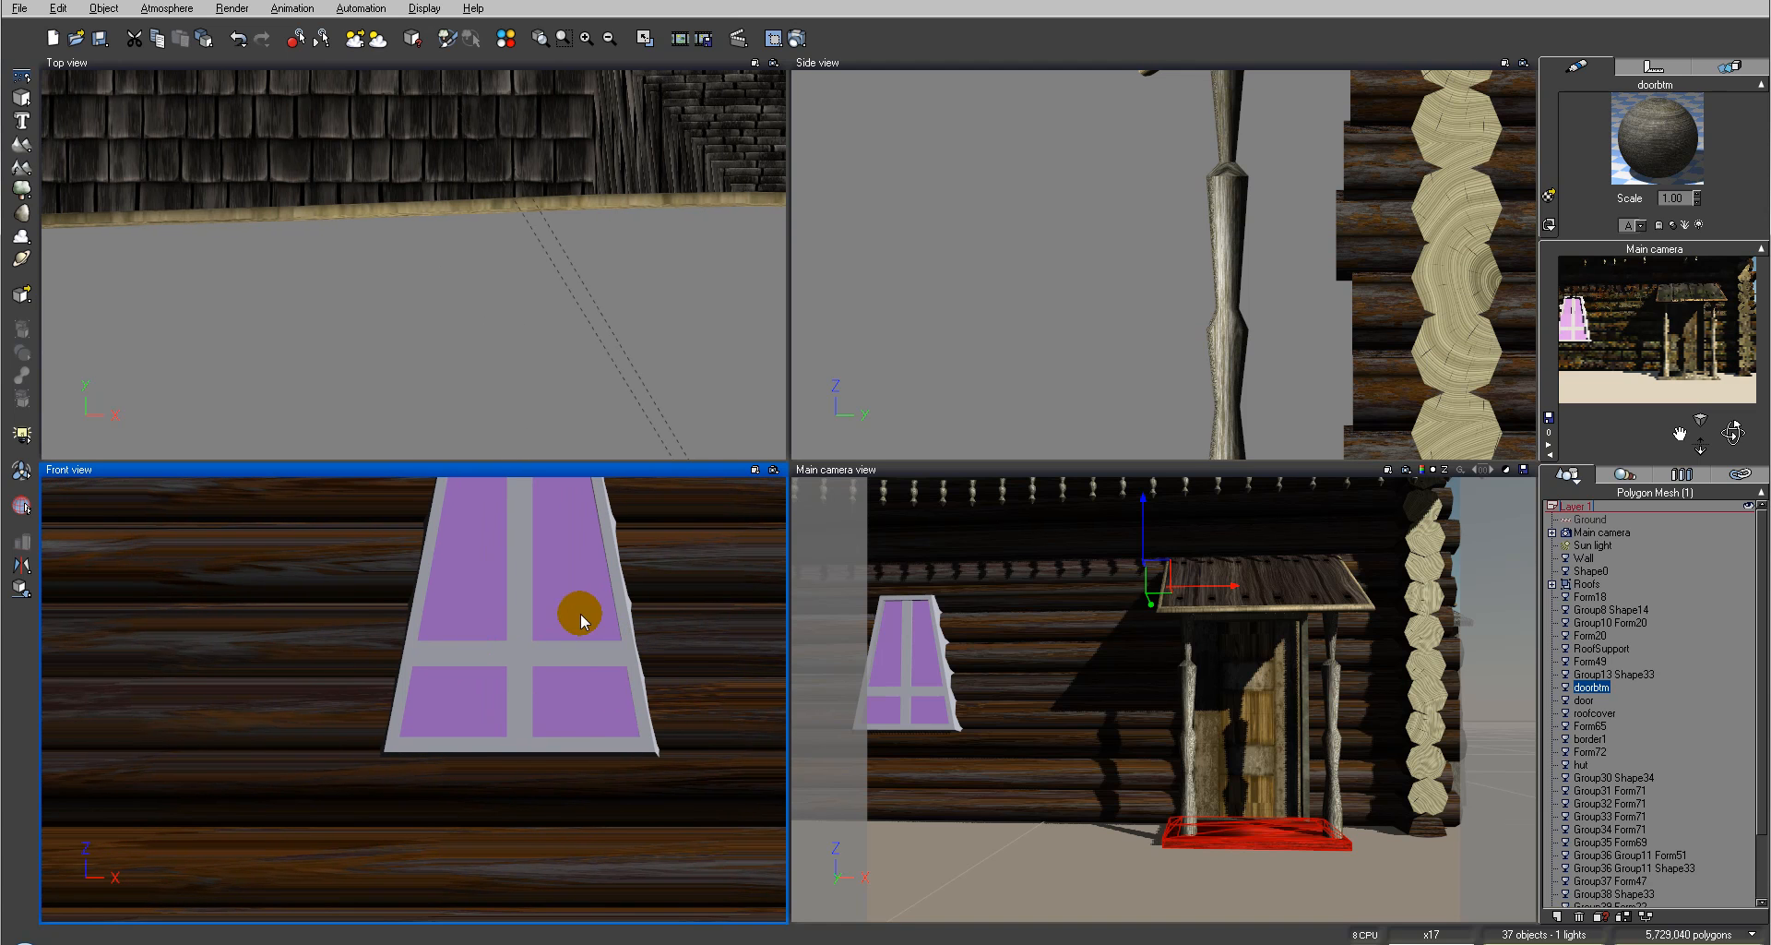
{"action": "left_click", "coordinate": [513, 588]}
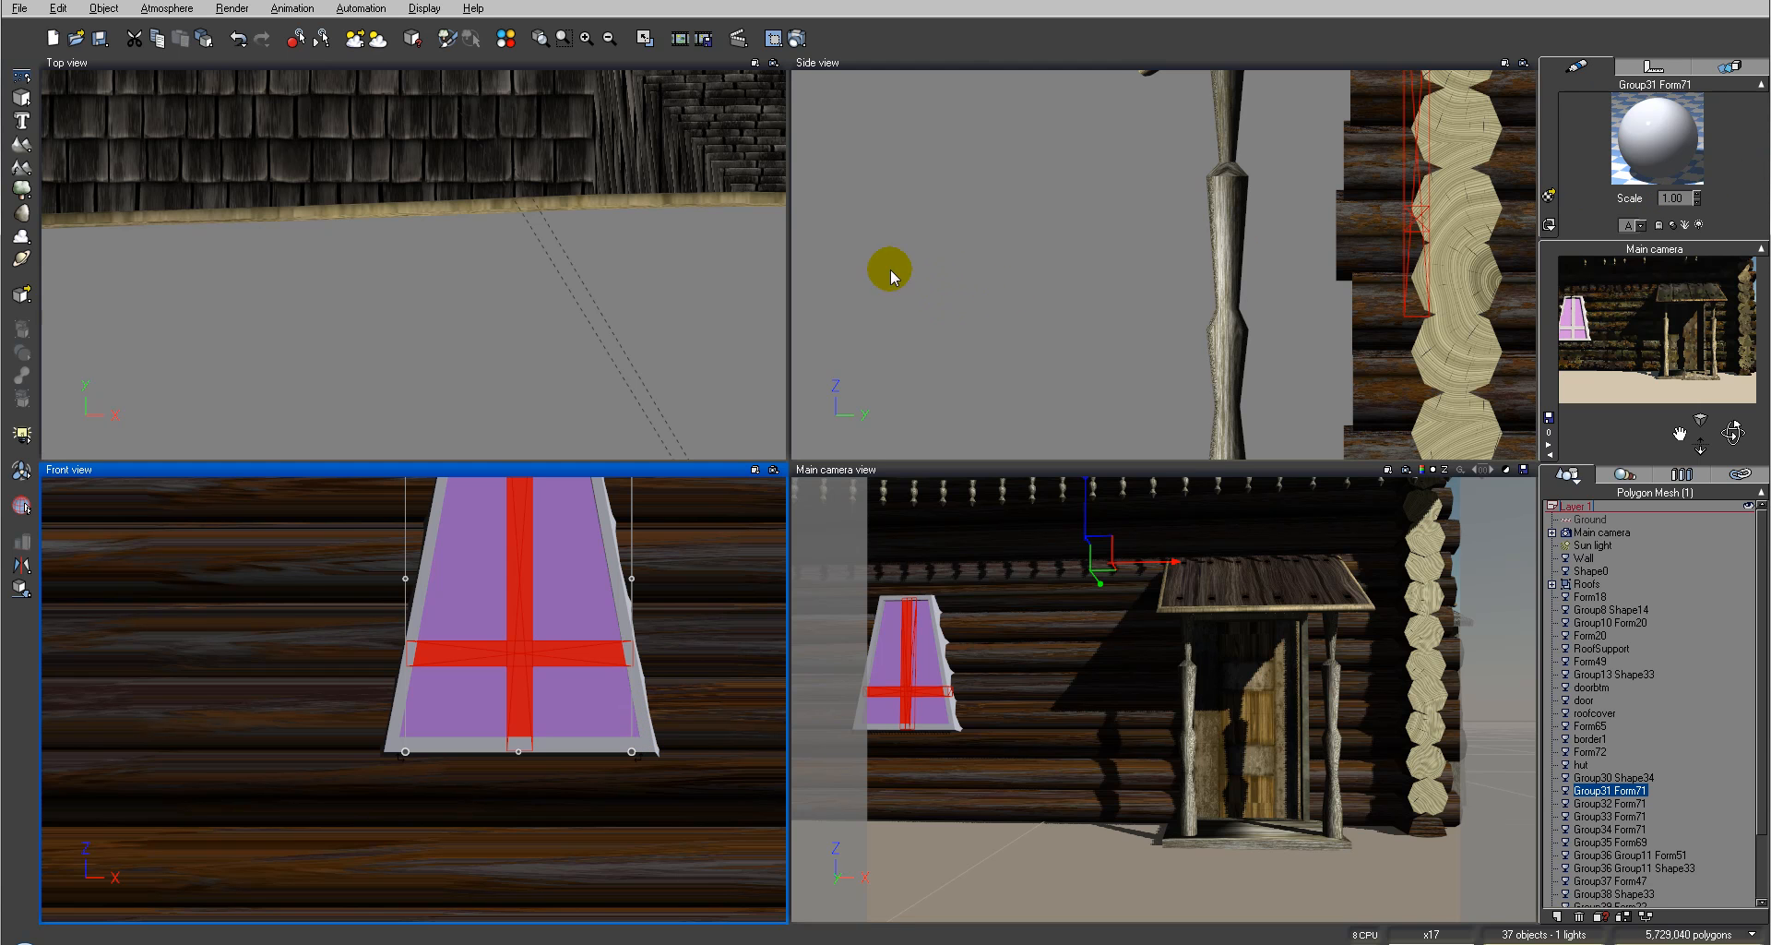
{"action": "scroll", "coordinate": [609, 265], "scroll_direction": "down", "scroll_amount": 5}
{"action": "scroll", "coordinate": [609, 265], "scroll_direction": "up", "scroll_amount": 2}
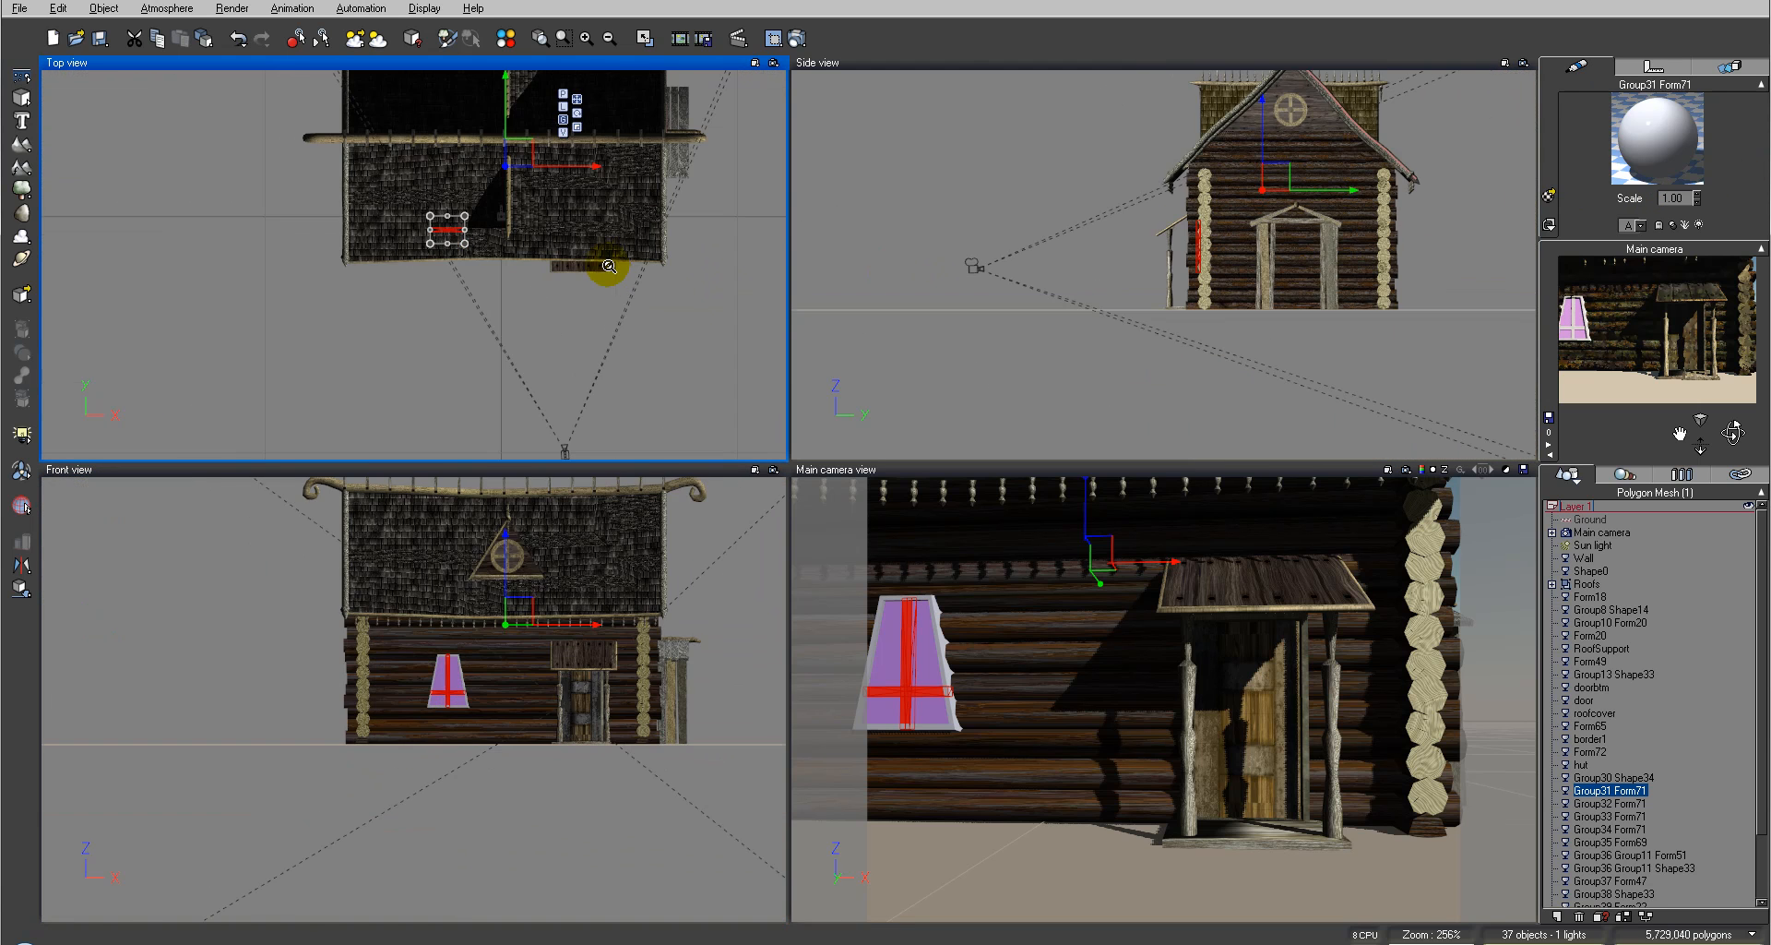
{"action": "left_click", "coordinate": [1616, 804]}
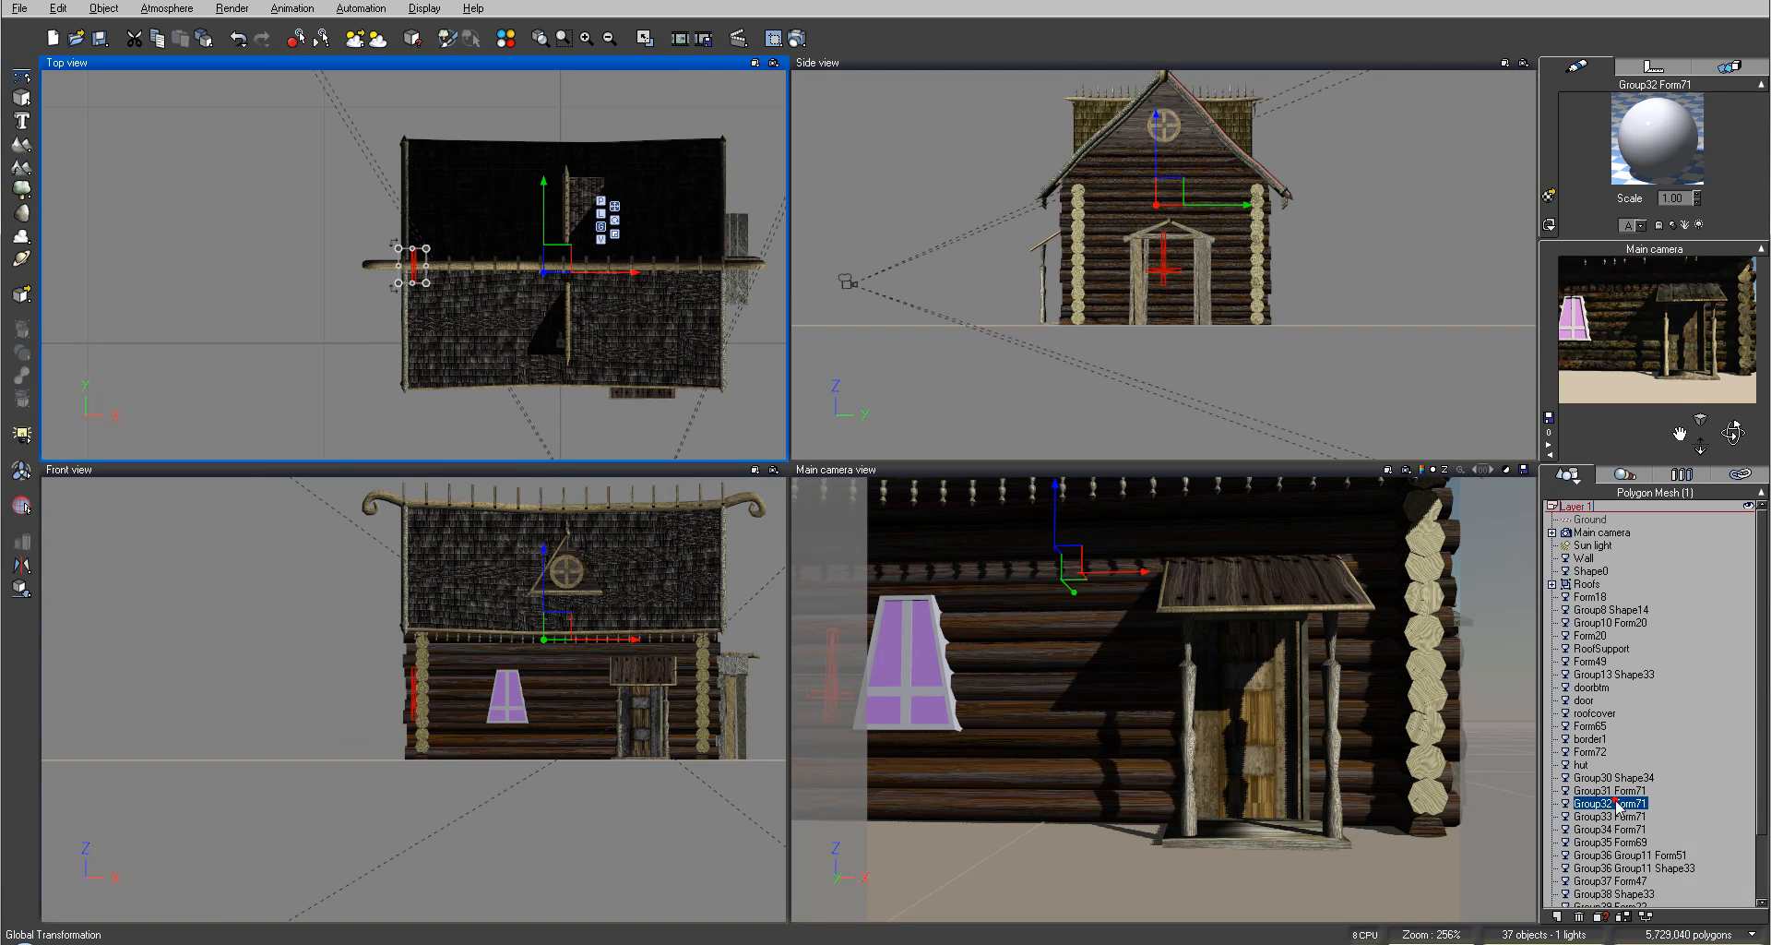
{"action": "left_click", "coordinate": [1621, 790]}
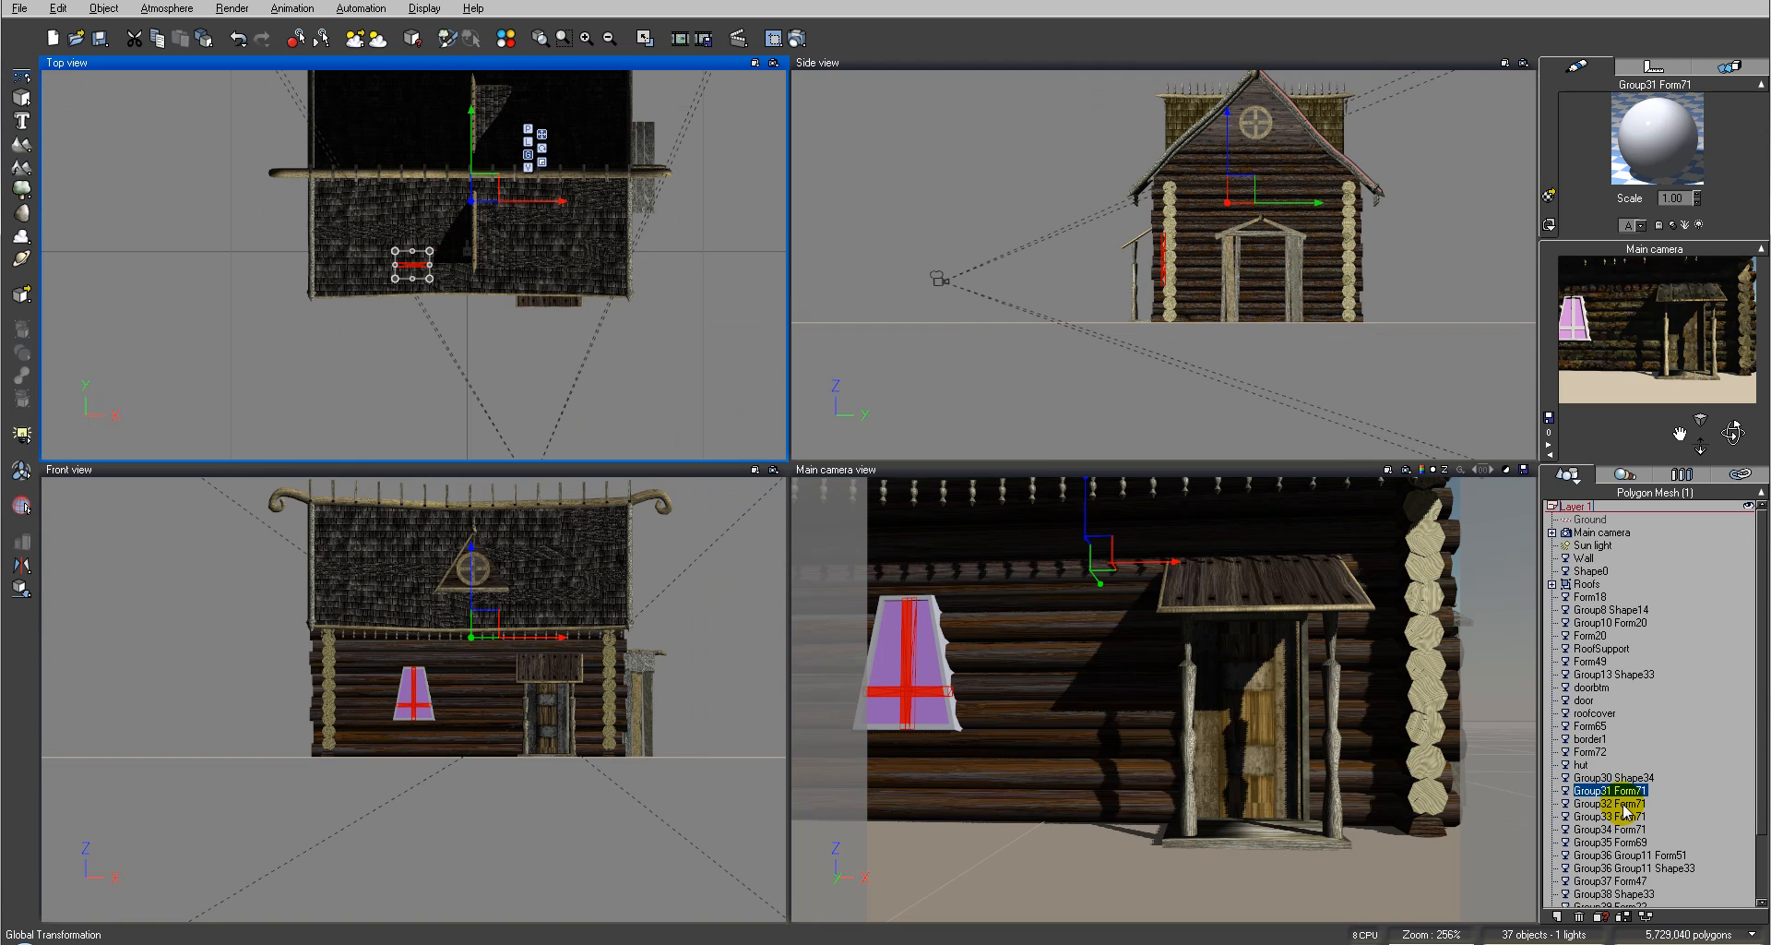
{"action": "left_click", "coordinate": [1623, 805], "text": "ctrl"}
{"action": "left_click", "coordinate": [1626, 817], "text": "ctrl"}
{"action": "left_click", "coordinate": [1630, 830], "text": "ctrl"}
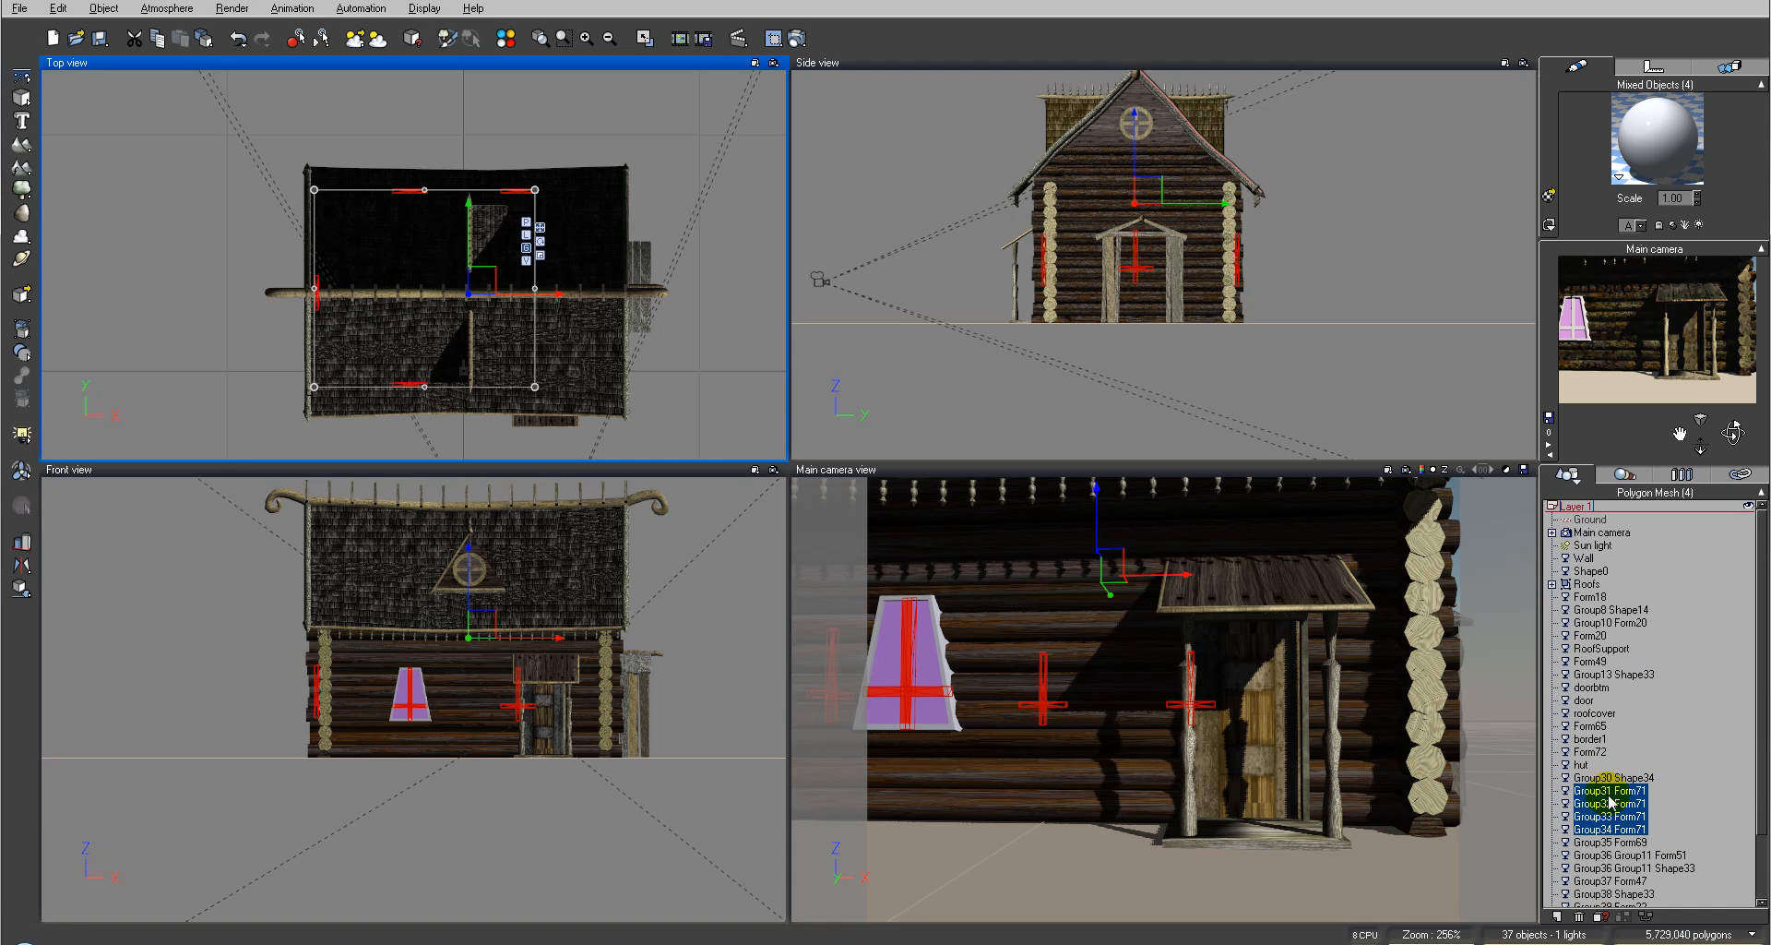
{"action": "key", "text": "ctrl+g"}
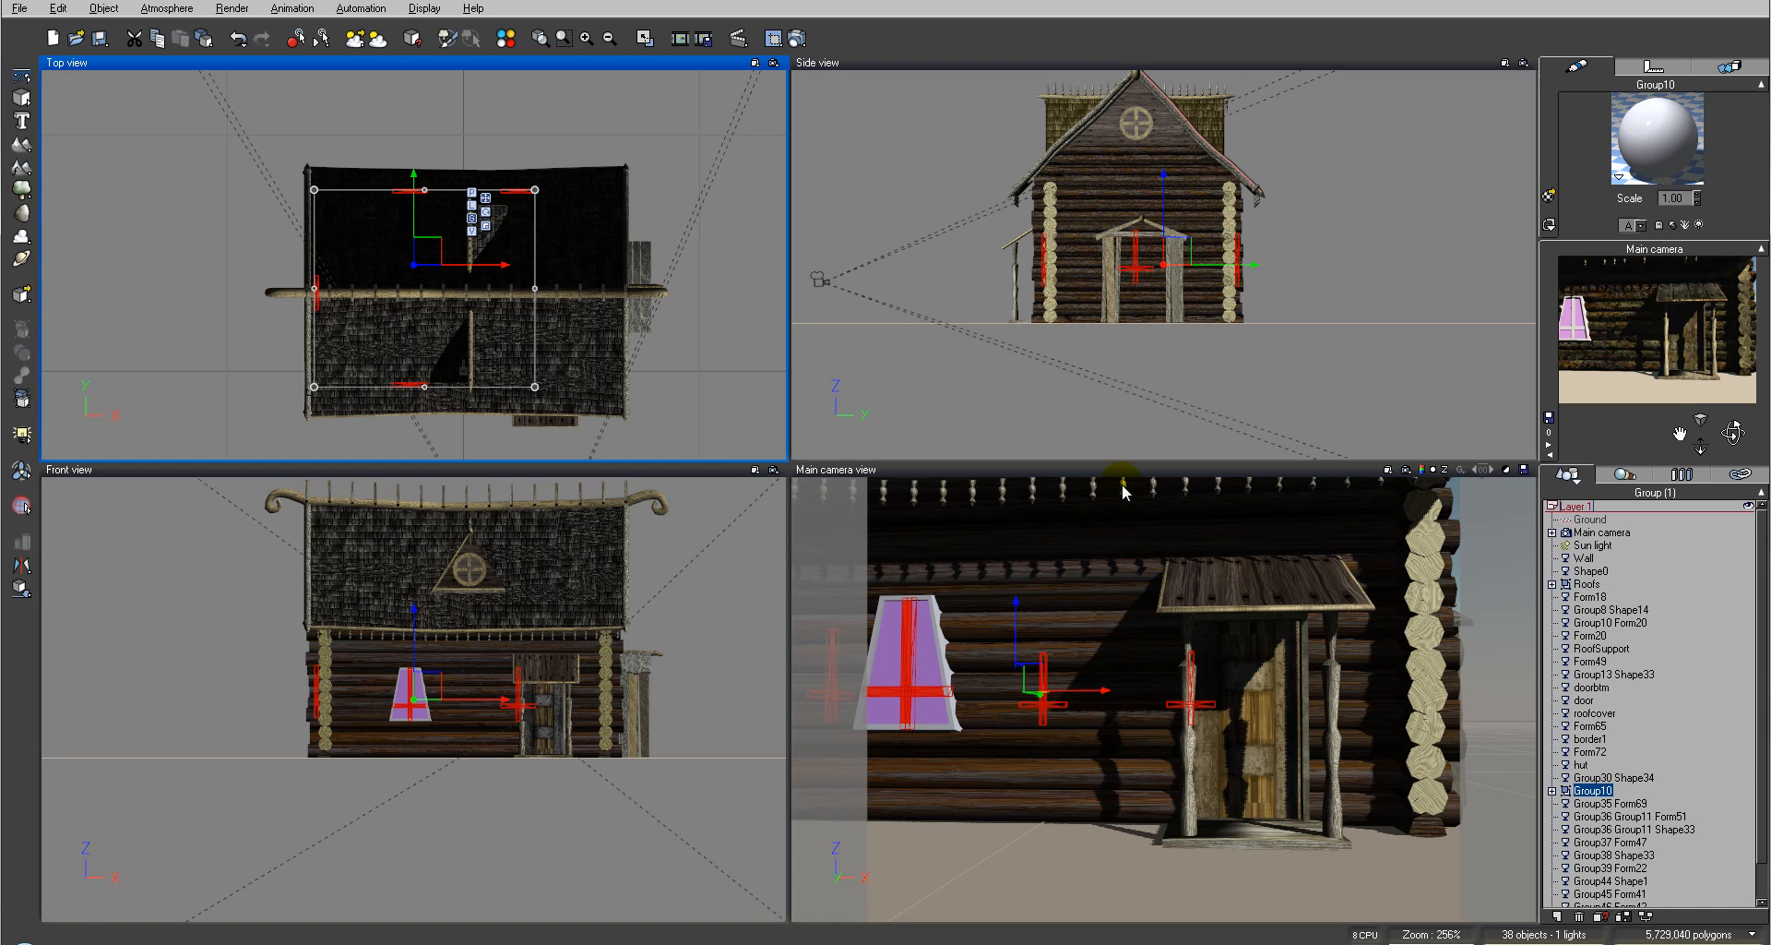
Step: Select the two Group36 Group11 gable ornament parts and group them together
{"action": "left_click", "coordinate": [1614, 778]}
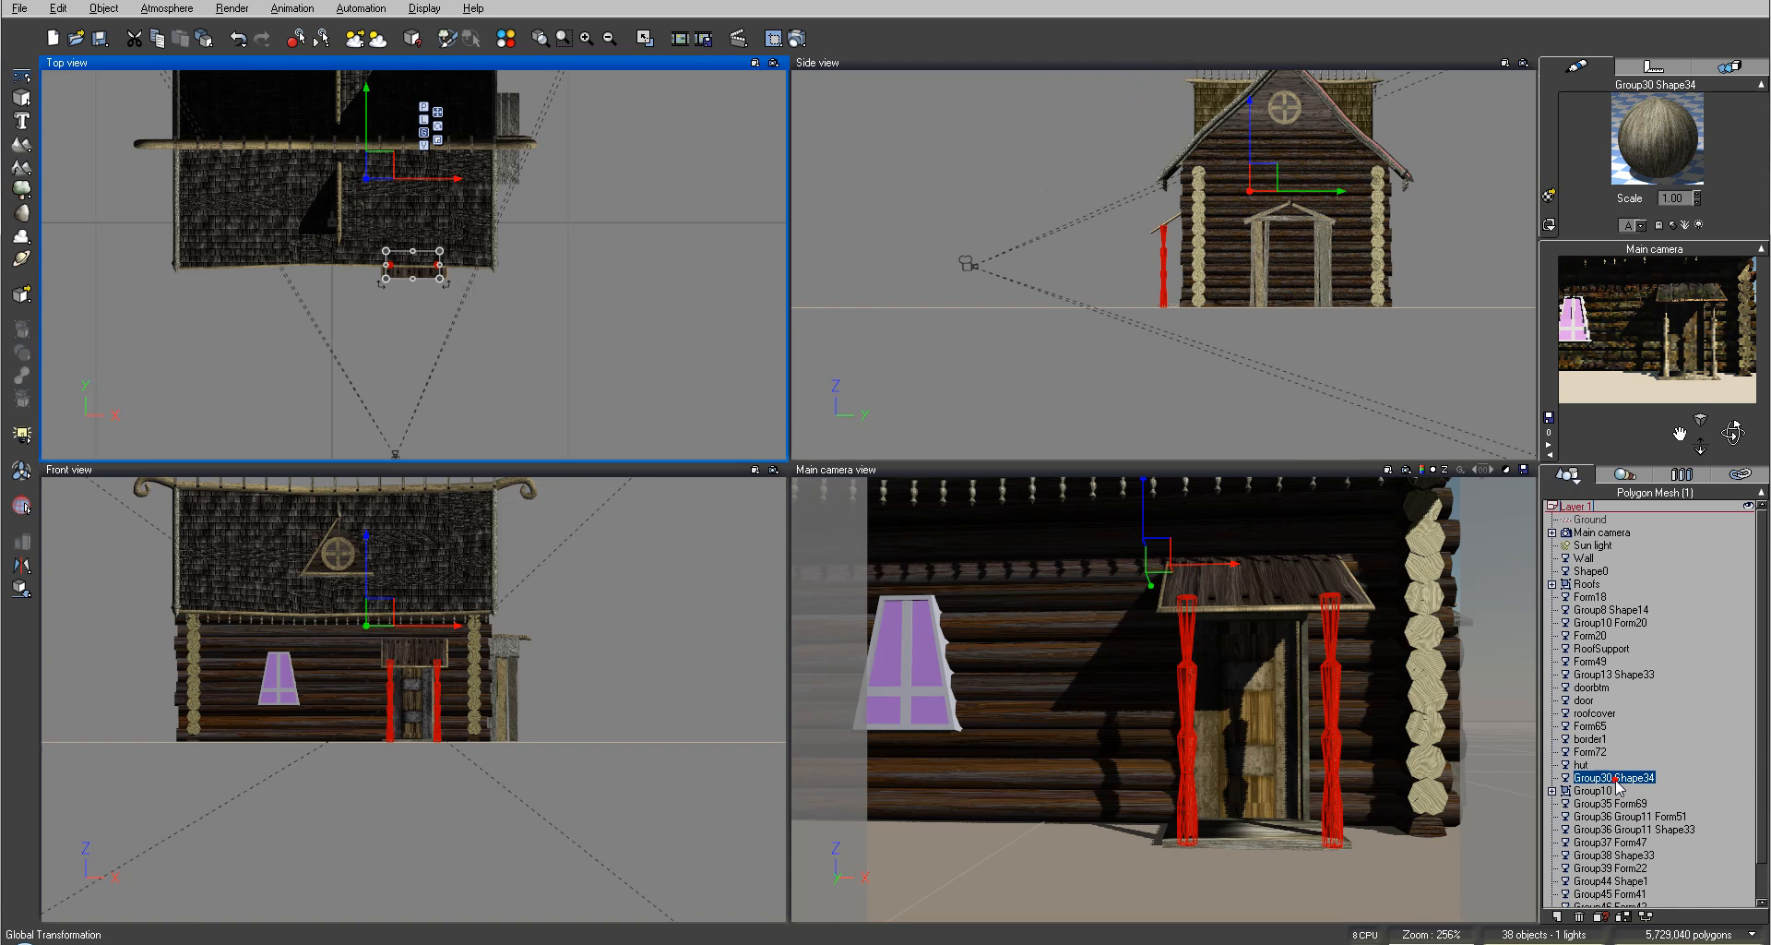
{"action": "left_click", "coordinate": [1622, 803]}
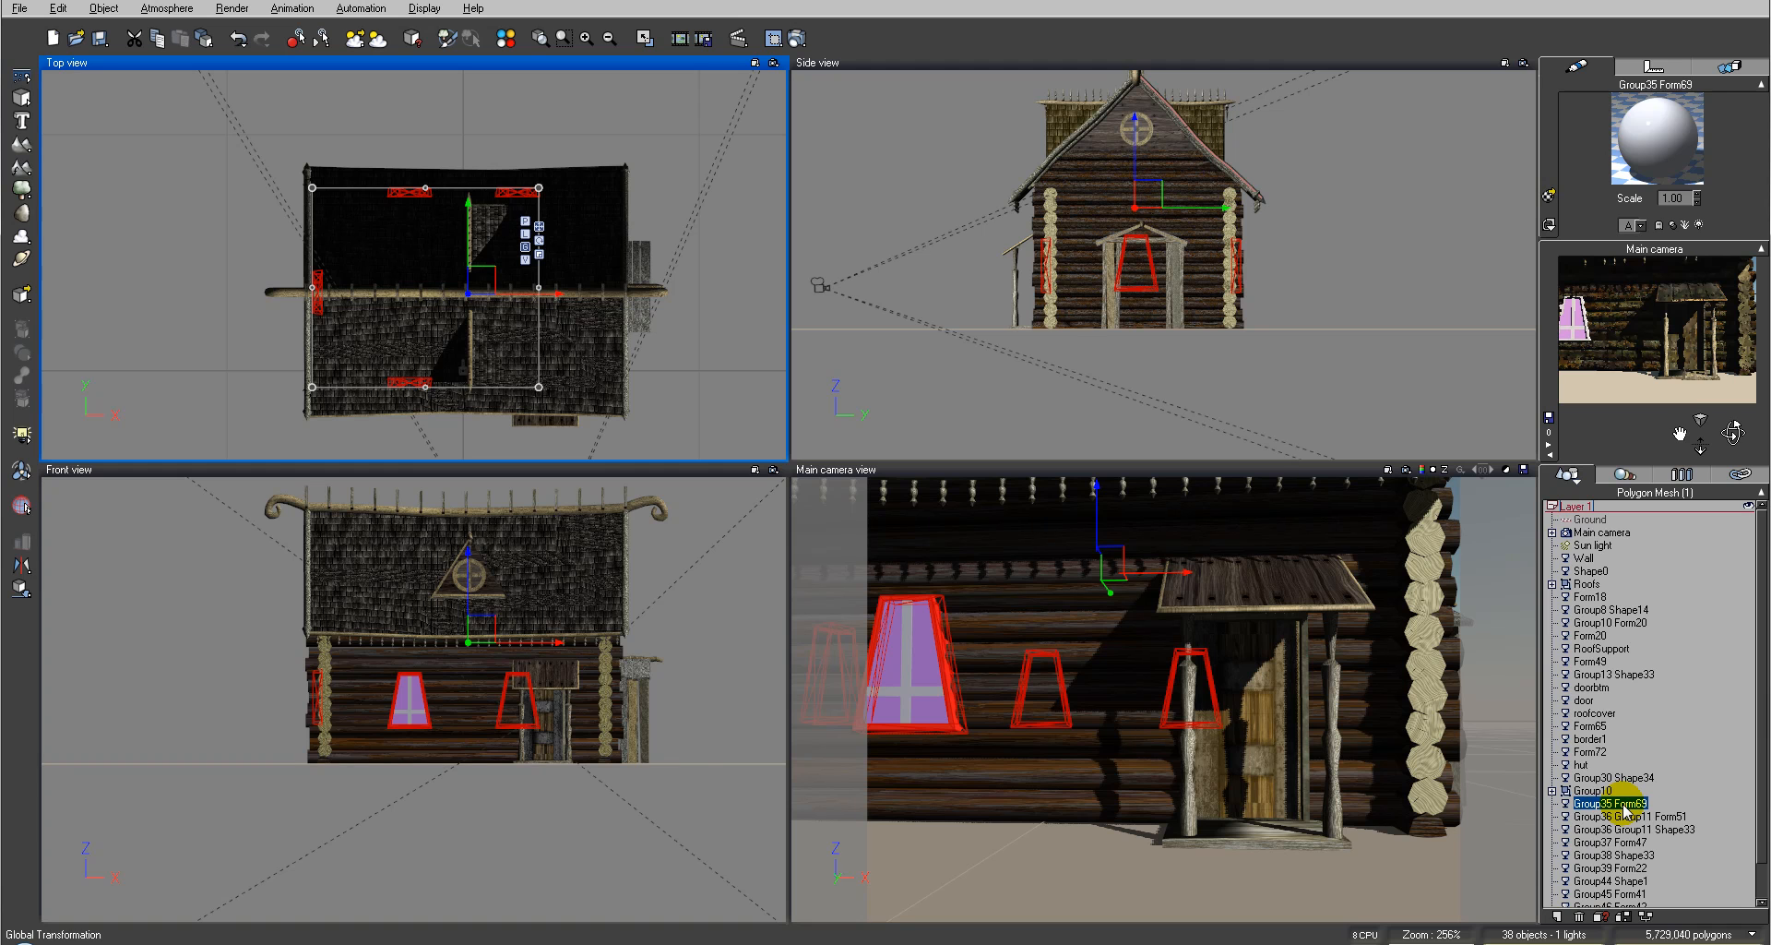
{"action": "left_click", "coordinate": [1621, 817]}
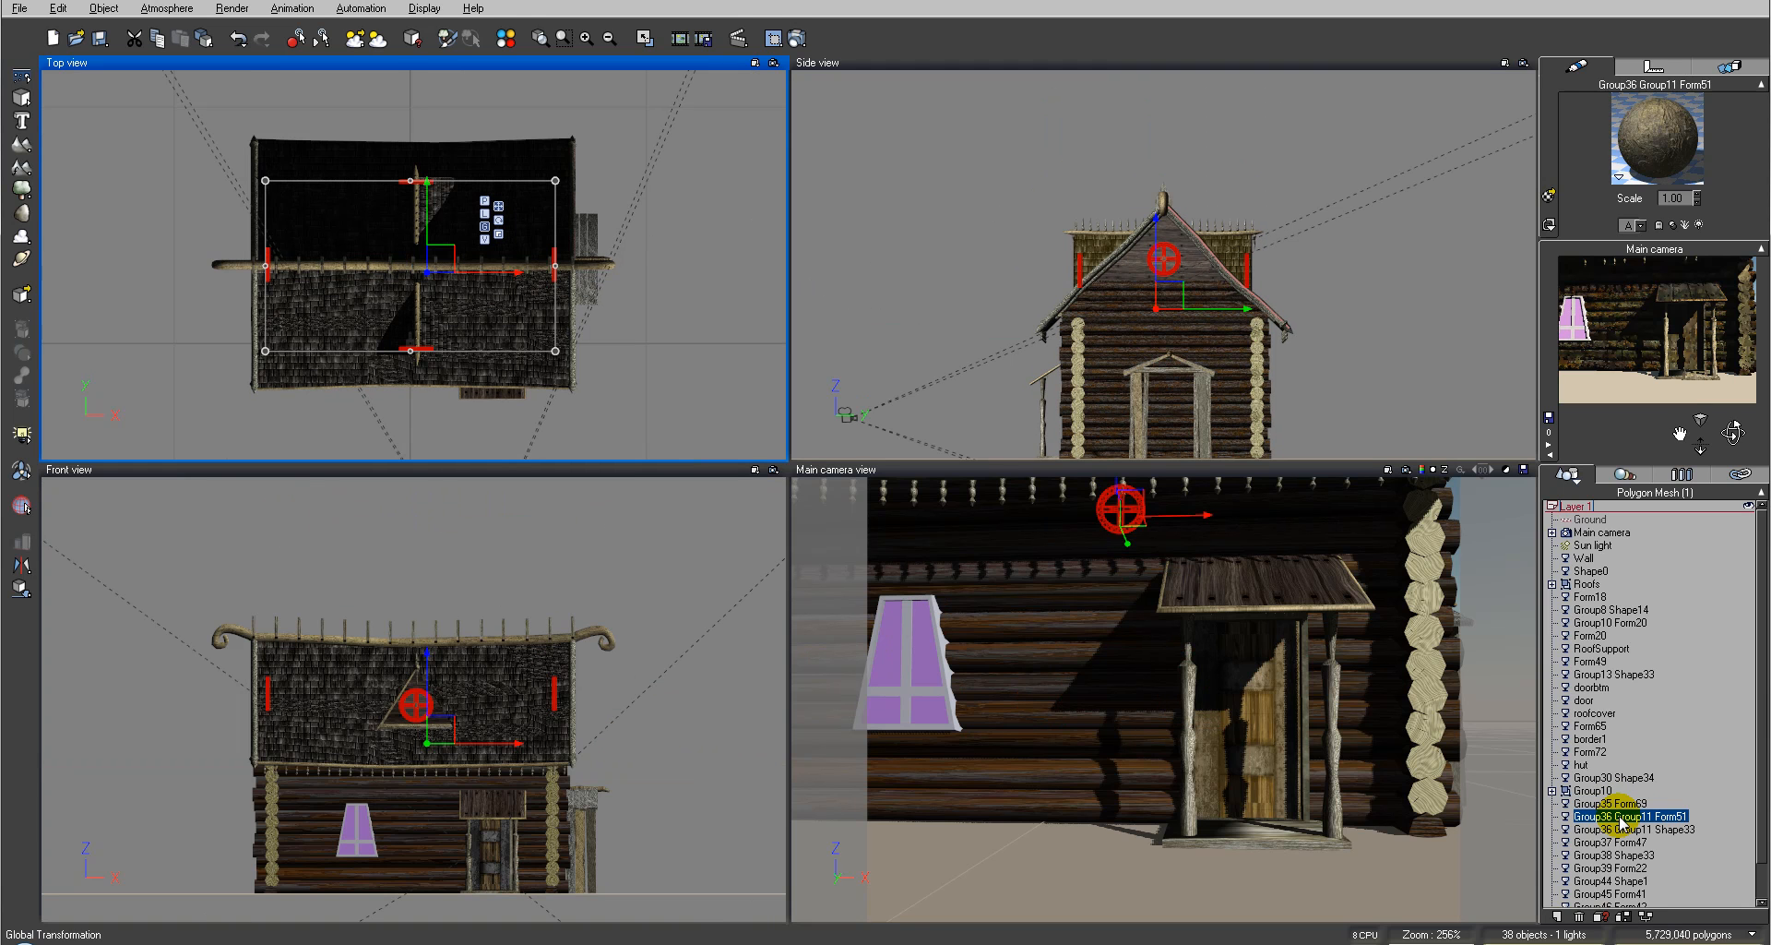
{"action": "left_click", "coordinate": [1620, 829]}
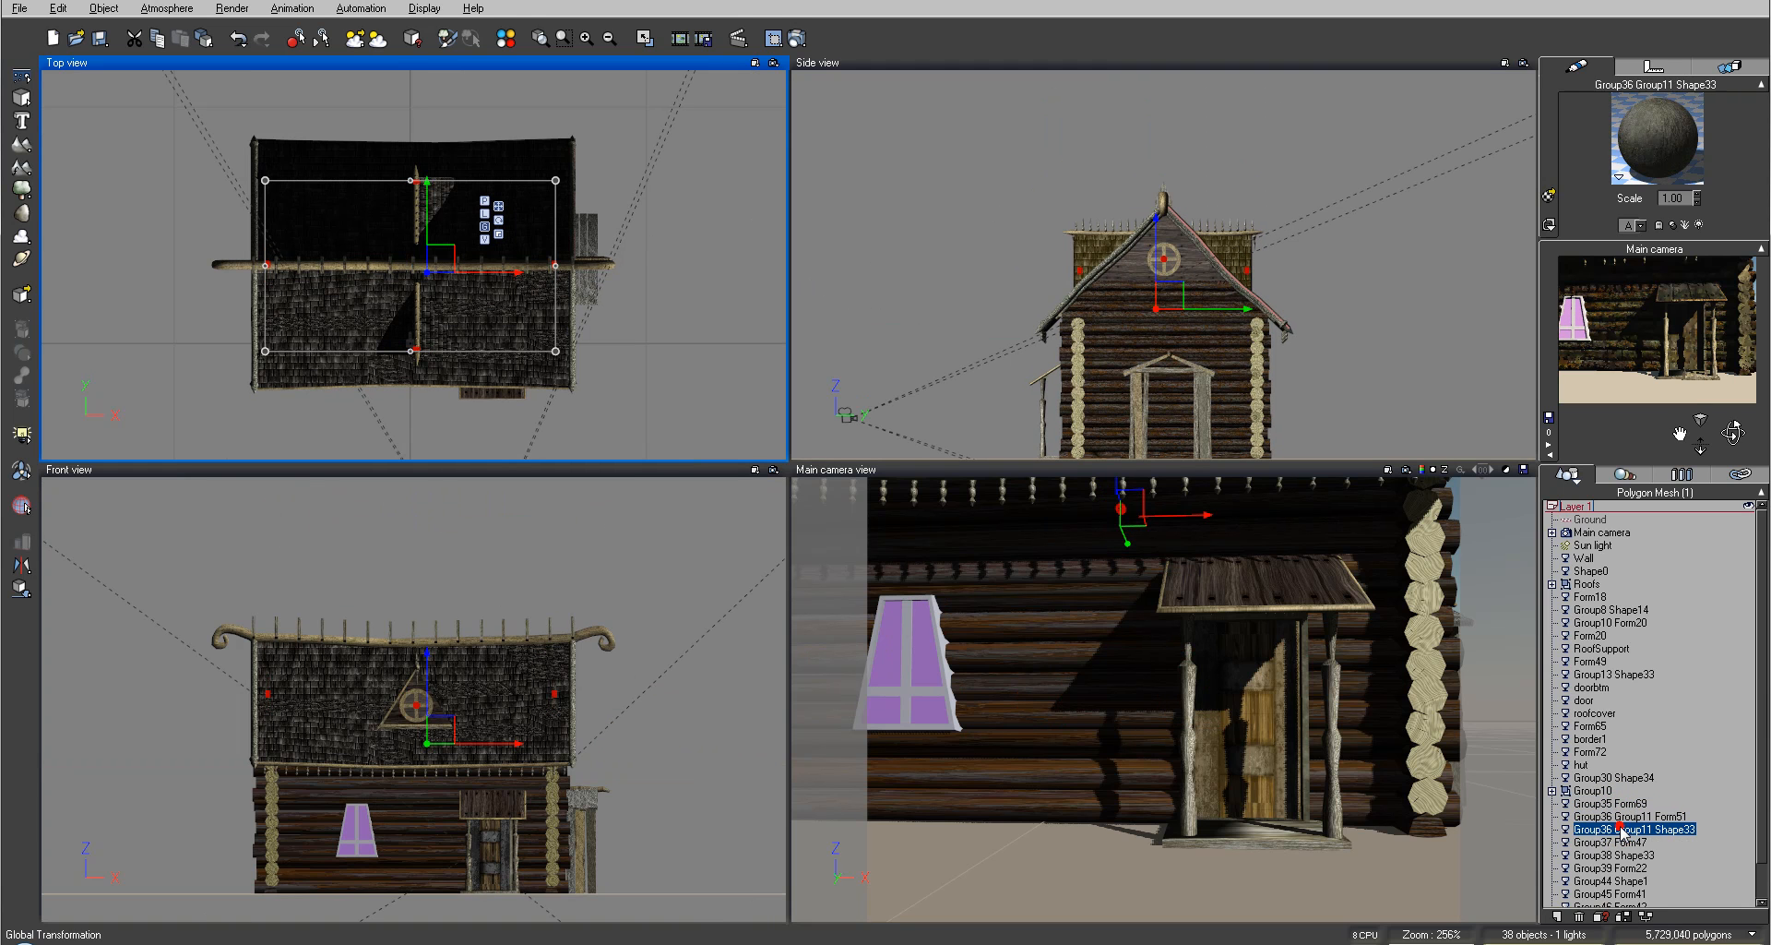
{"action": "left_click", "coordinate": [1616, 842]}
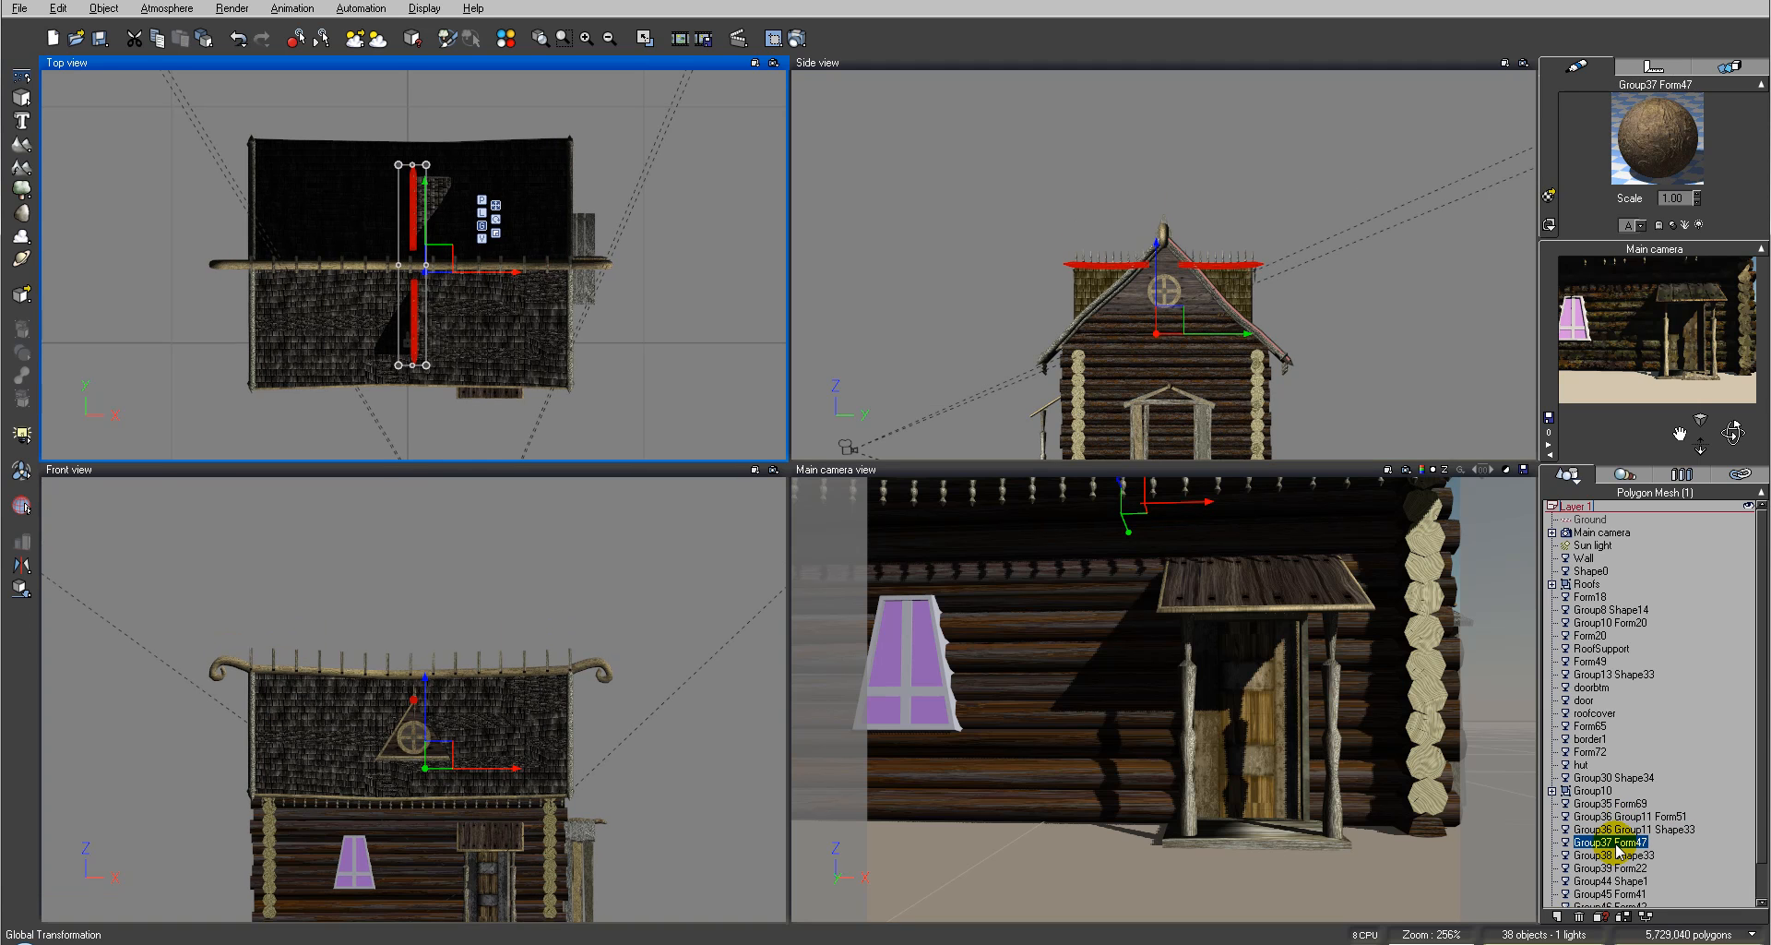
{"action": "left_click", "coordinate": [1629, 829]}
{"action": "left_click", "coordinate": [1628, 817], "text": "ctrl"}
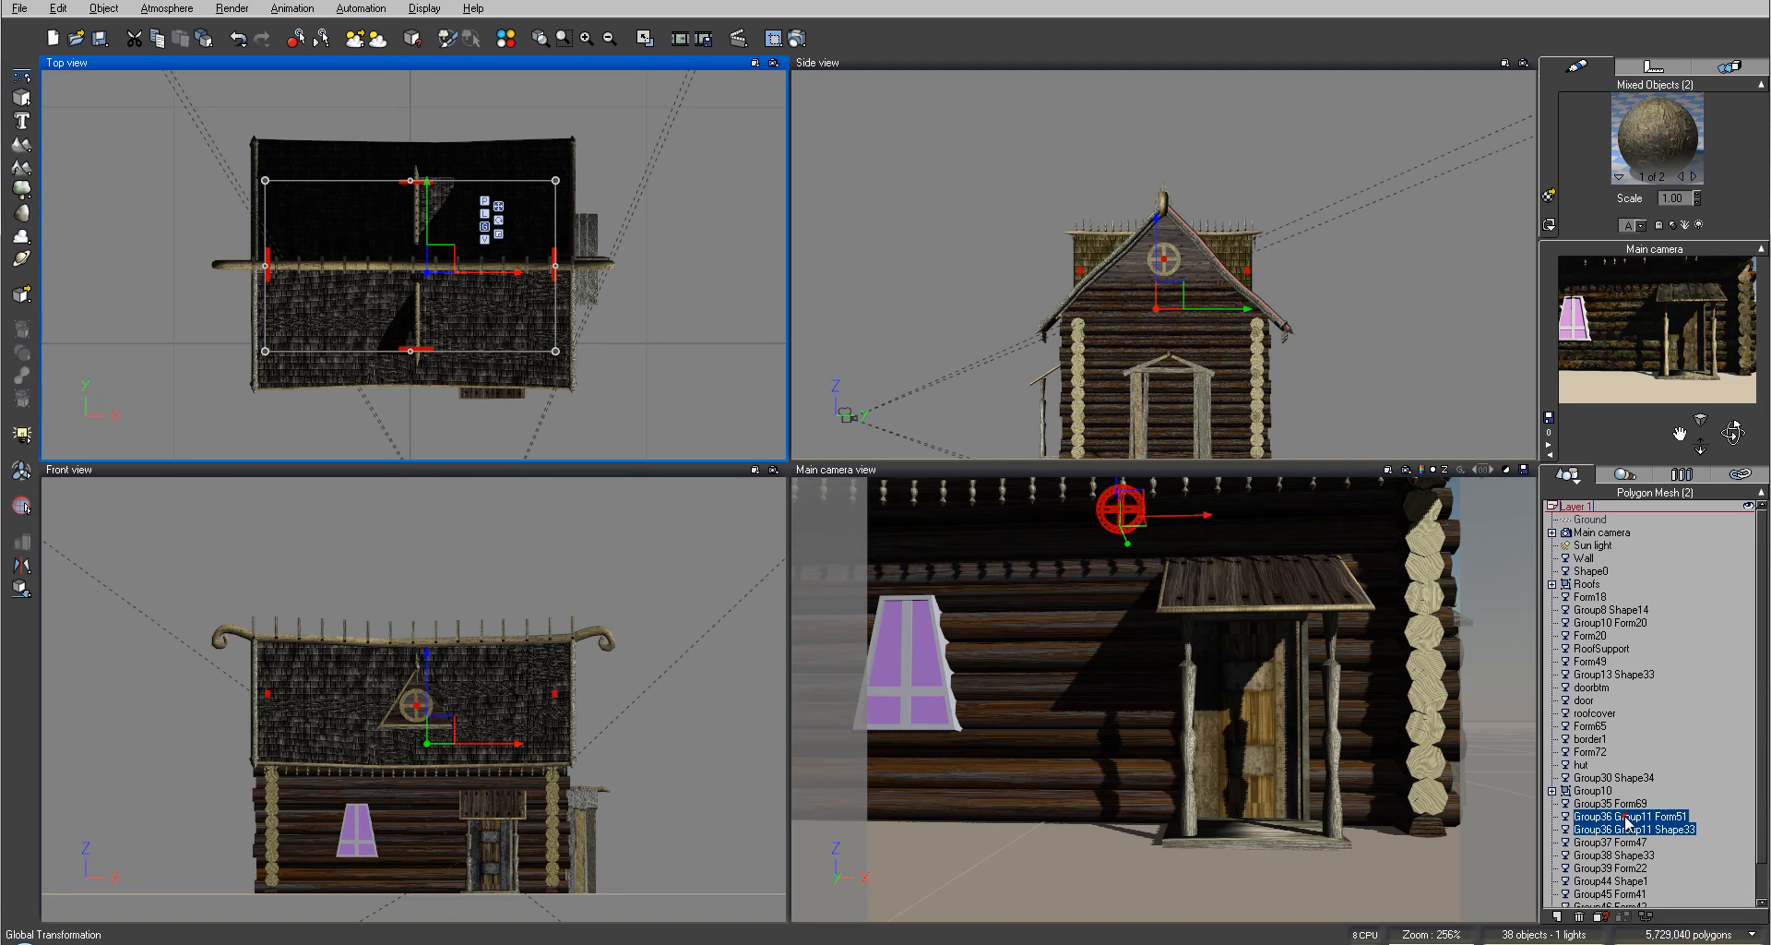
{"action": "key", "text": "ctrl+g"}
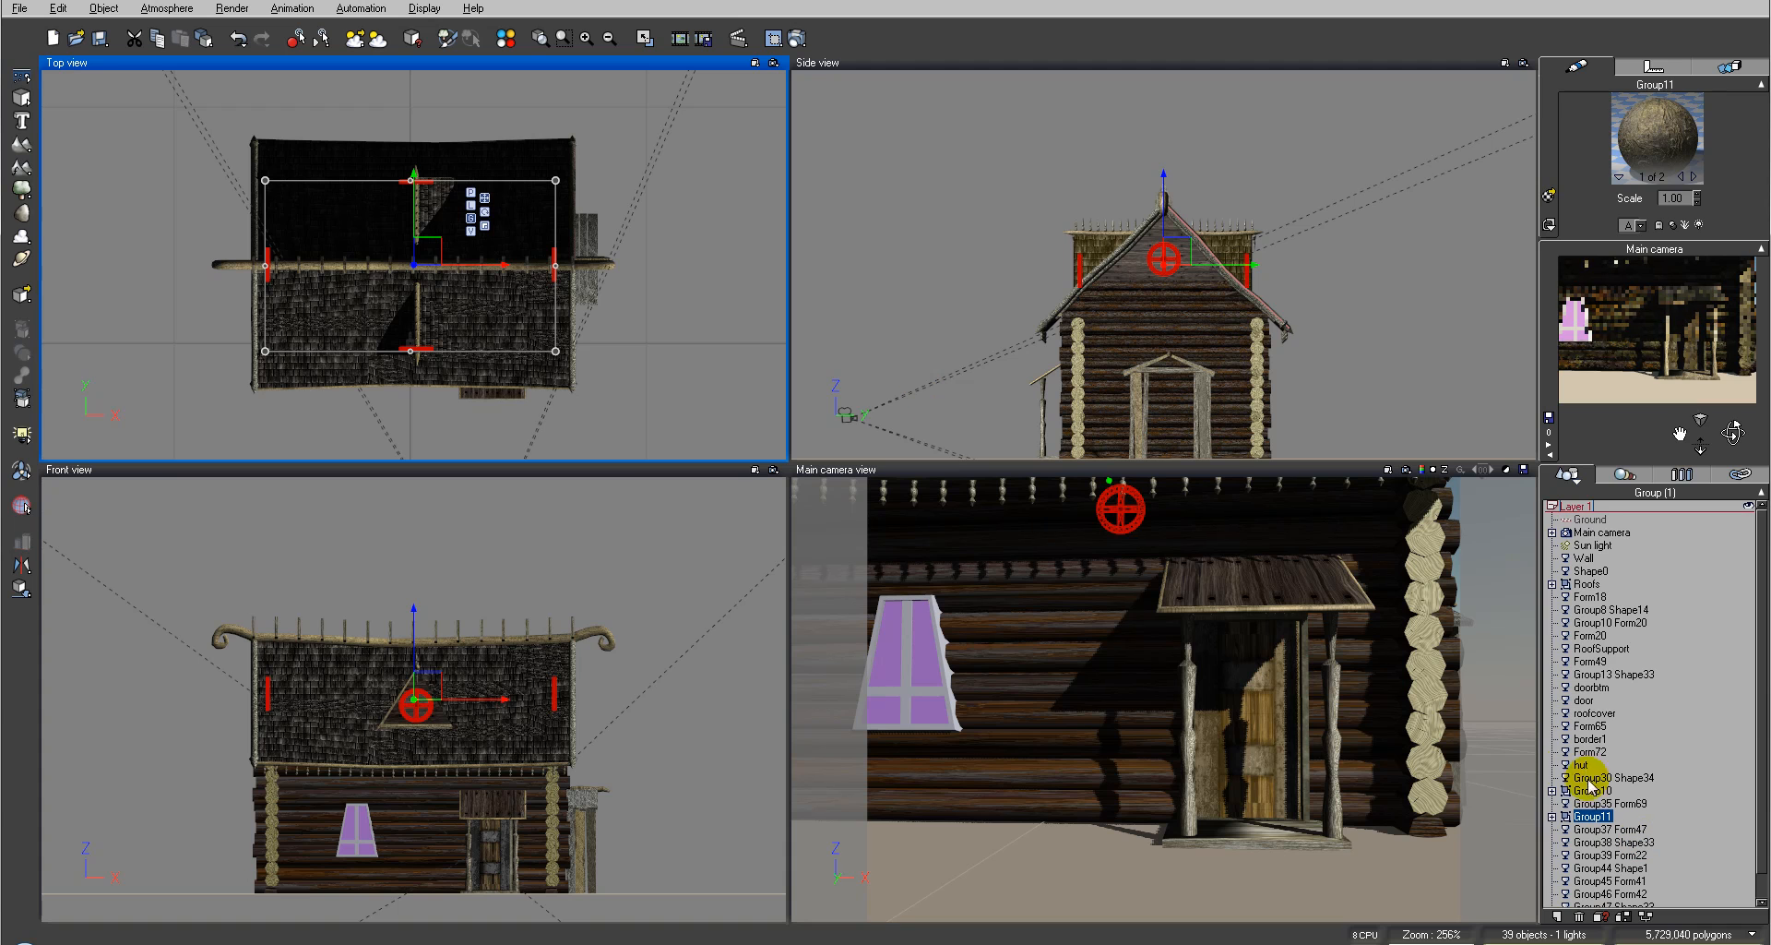
Step: Bake the new Group11 gable ornament group to polygons
{"action": "right_click", "coordinate": [1589, 817]}
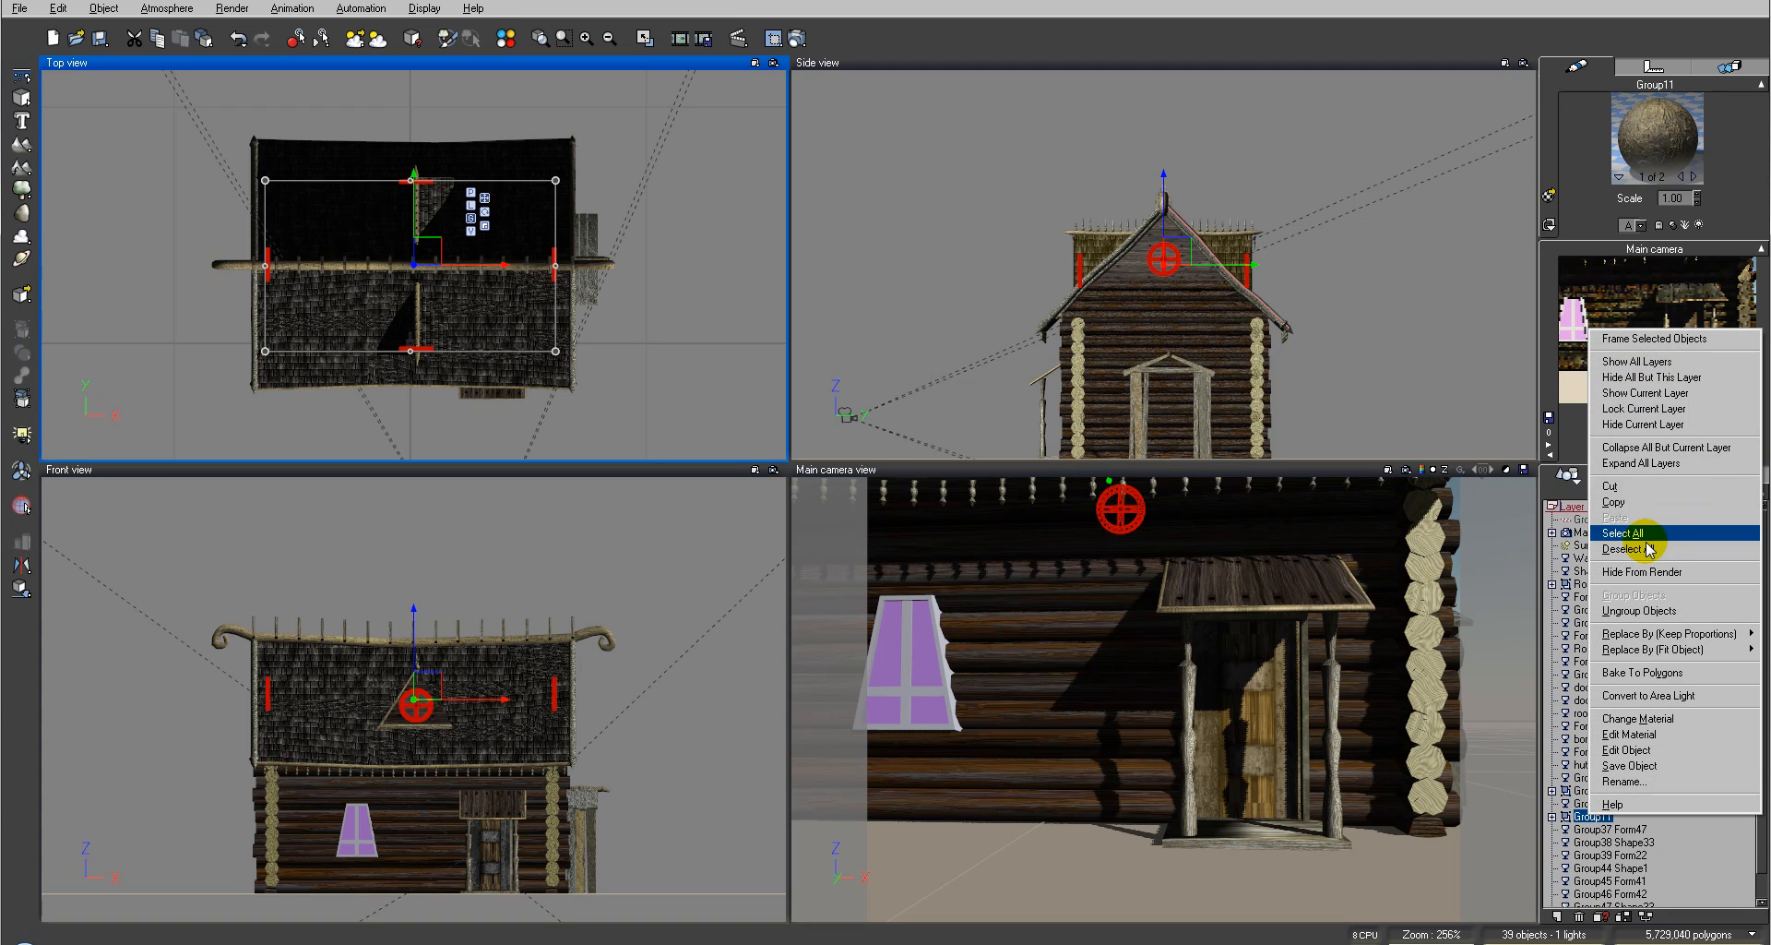
{"action": "left_click", "coordinate": [1639, 672]}
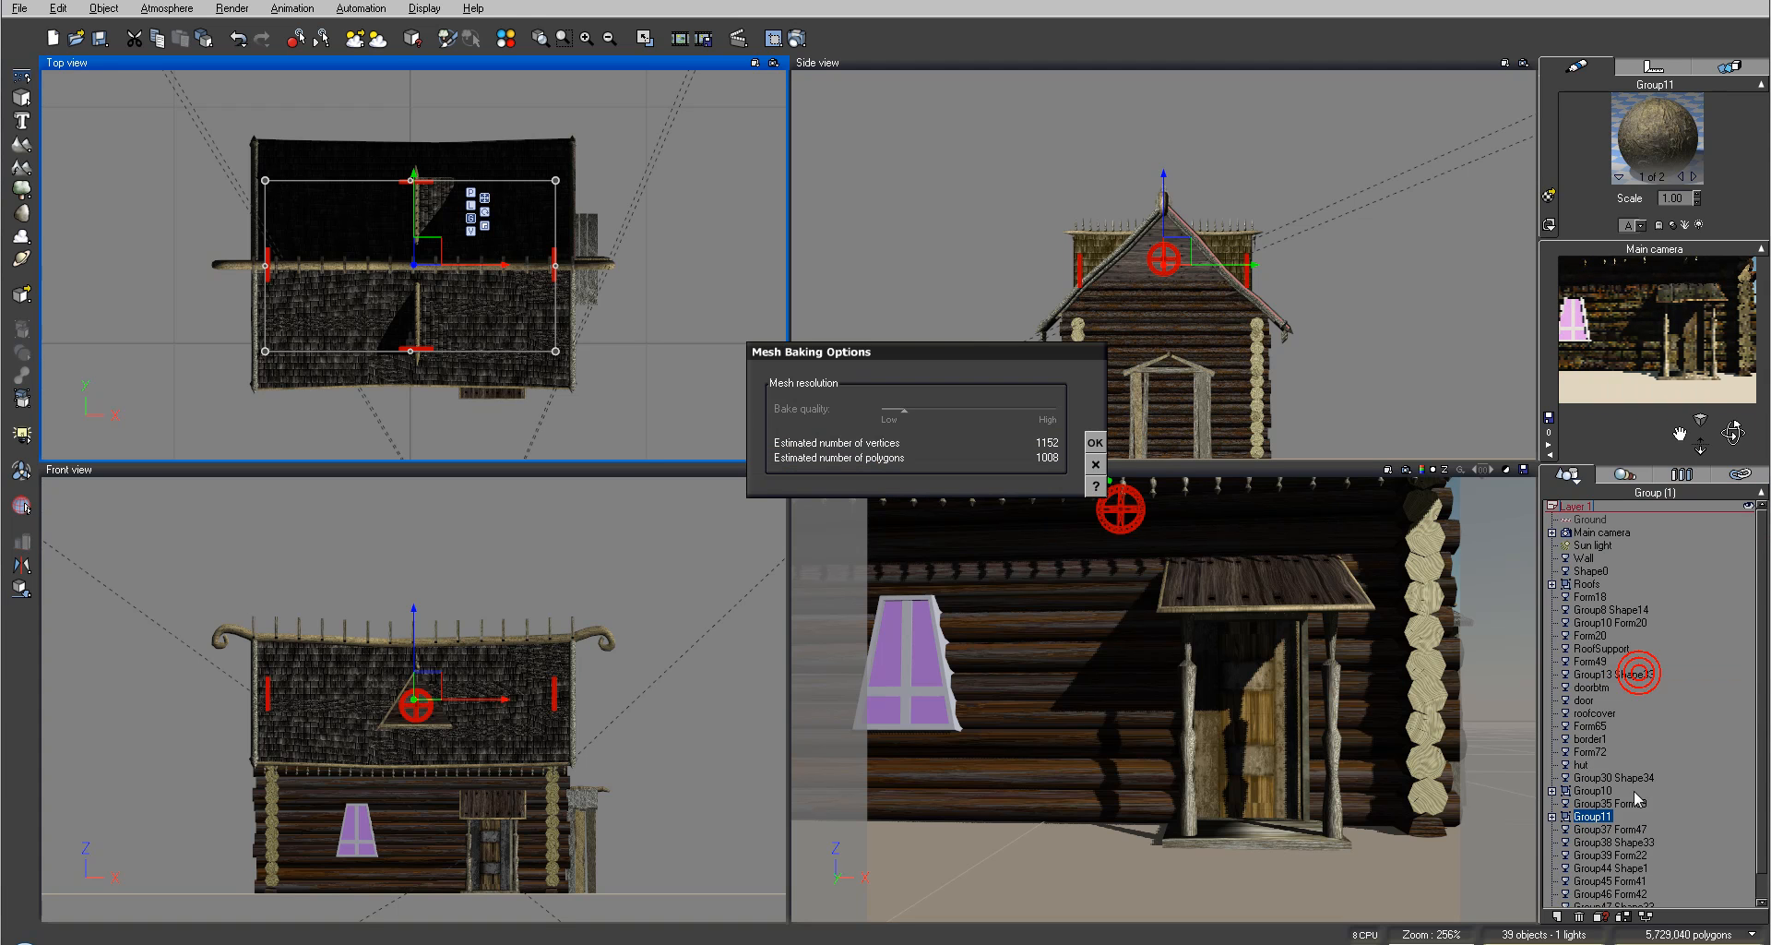
{"action": "left_click", "coordinate": [1096, 444]}
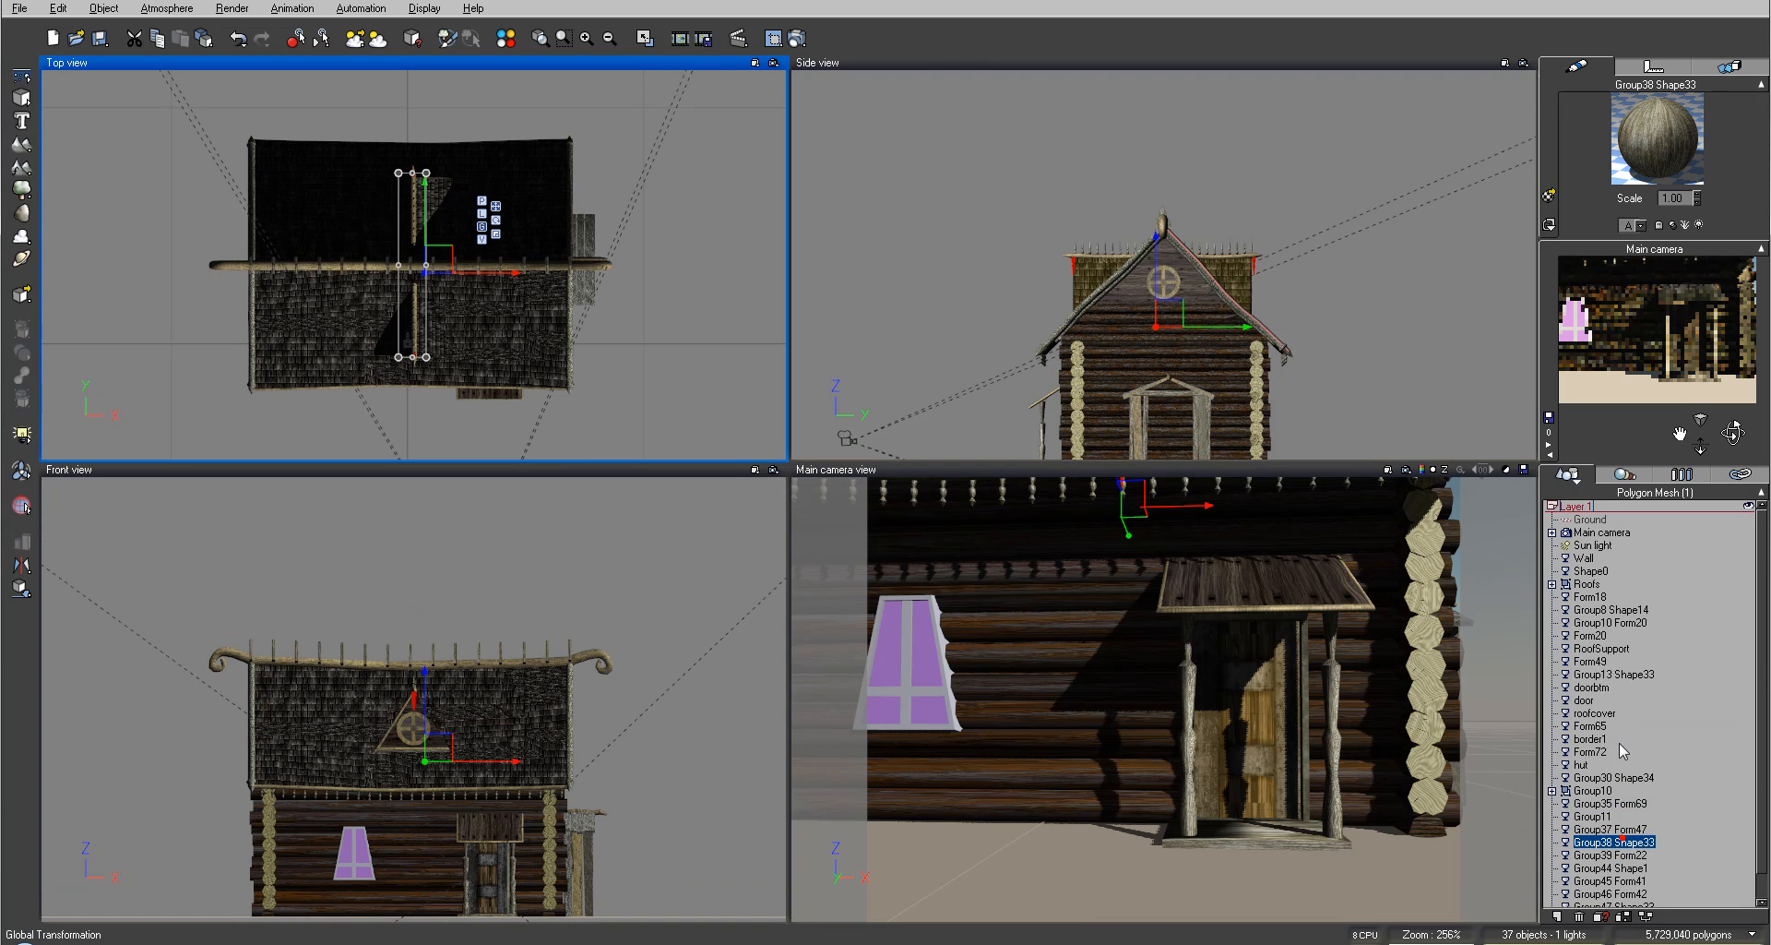
Step: Select the Group39 Form22 roof edge boards and copy their material
{"action": "left_click", "coordinate": [1606, 887]}
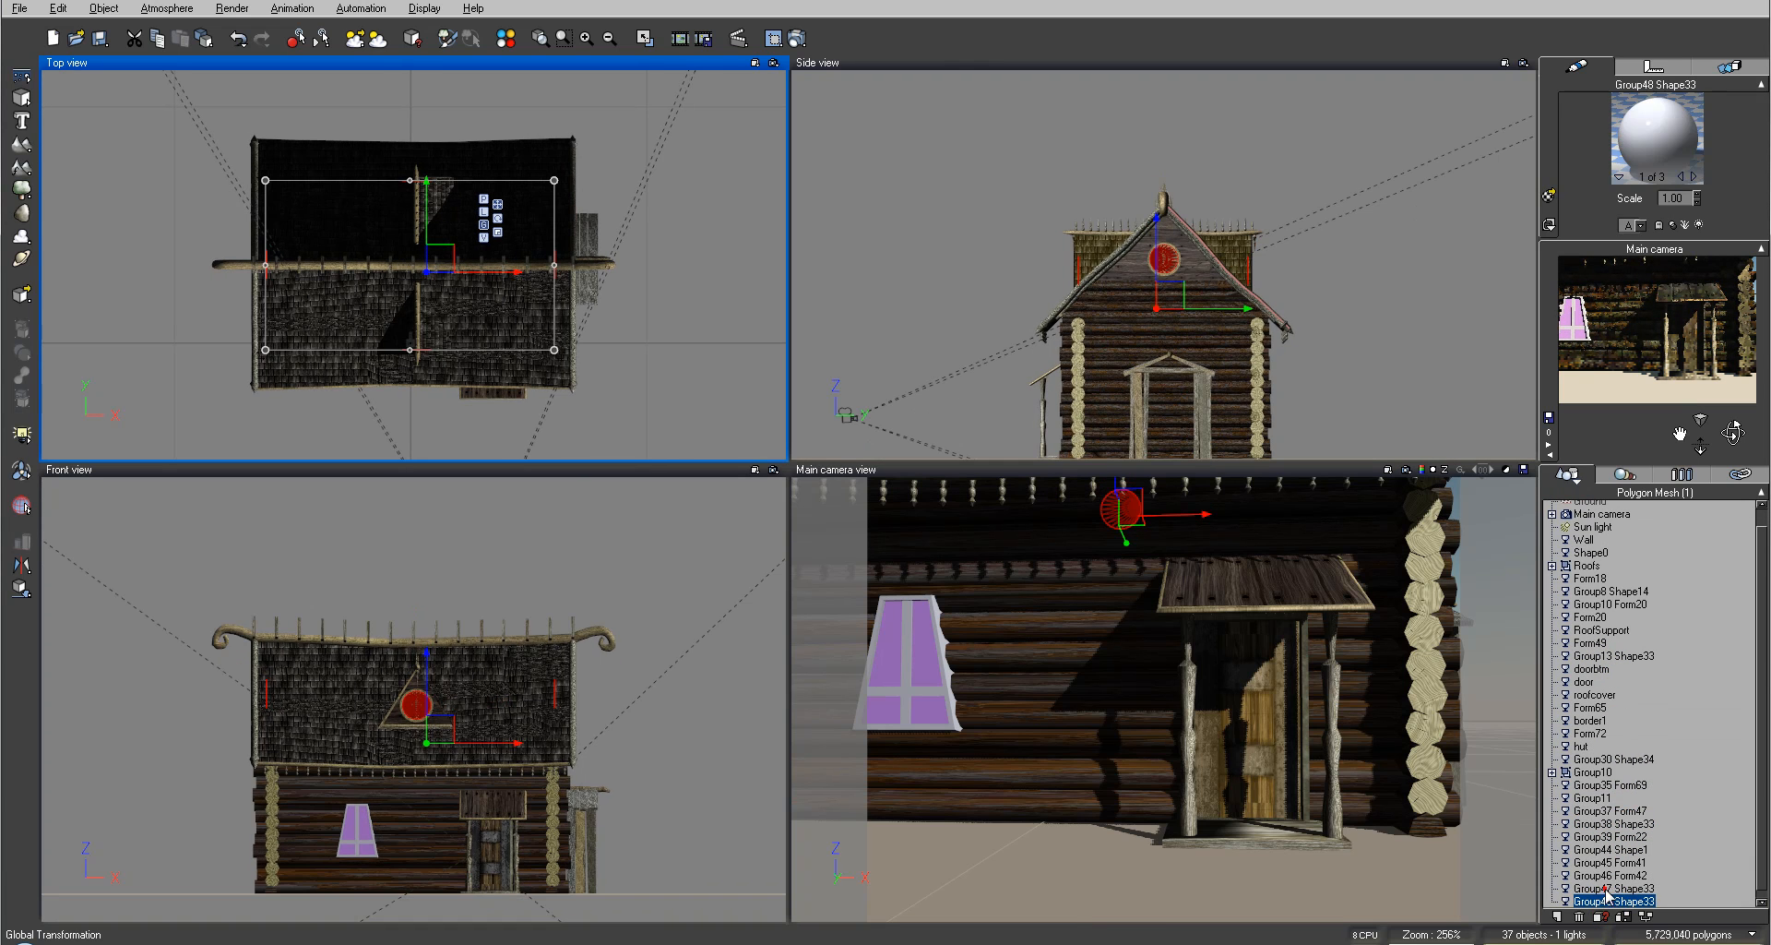
{"action": "left_click", "coordinate": [1604, 863]}
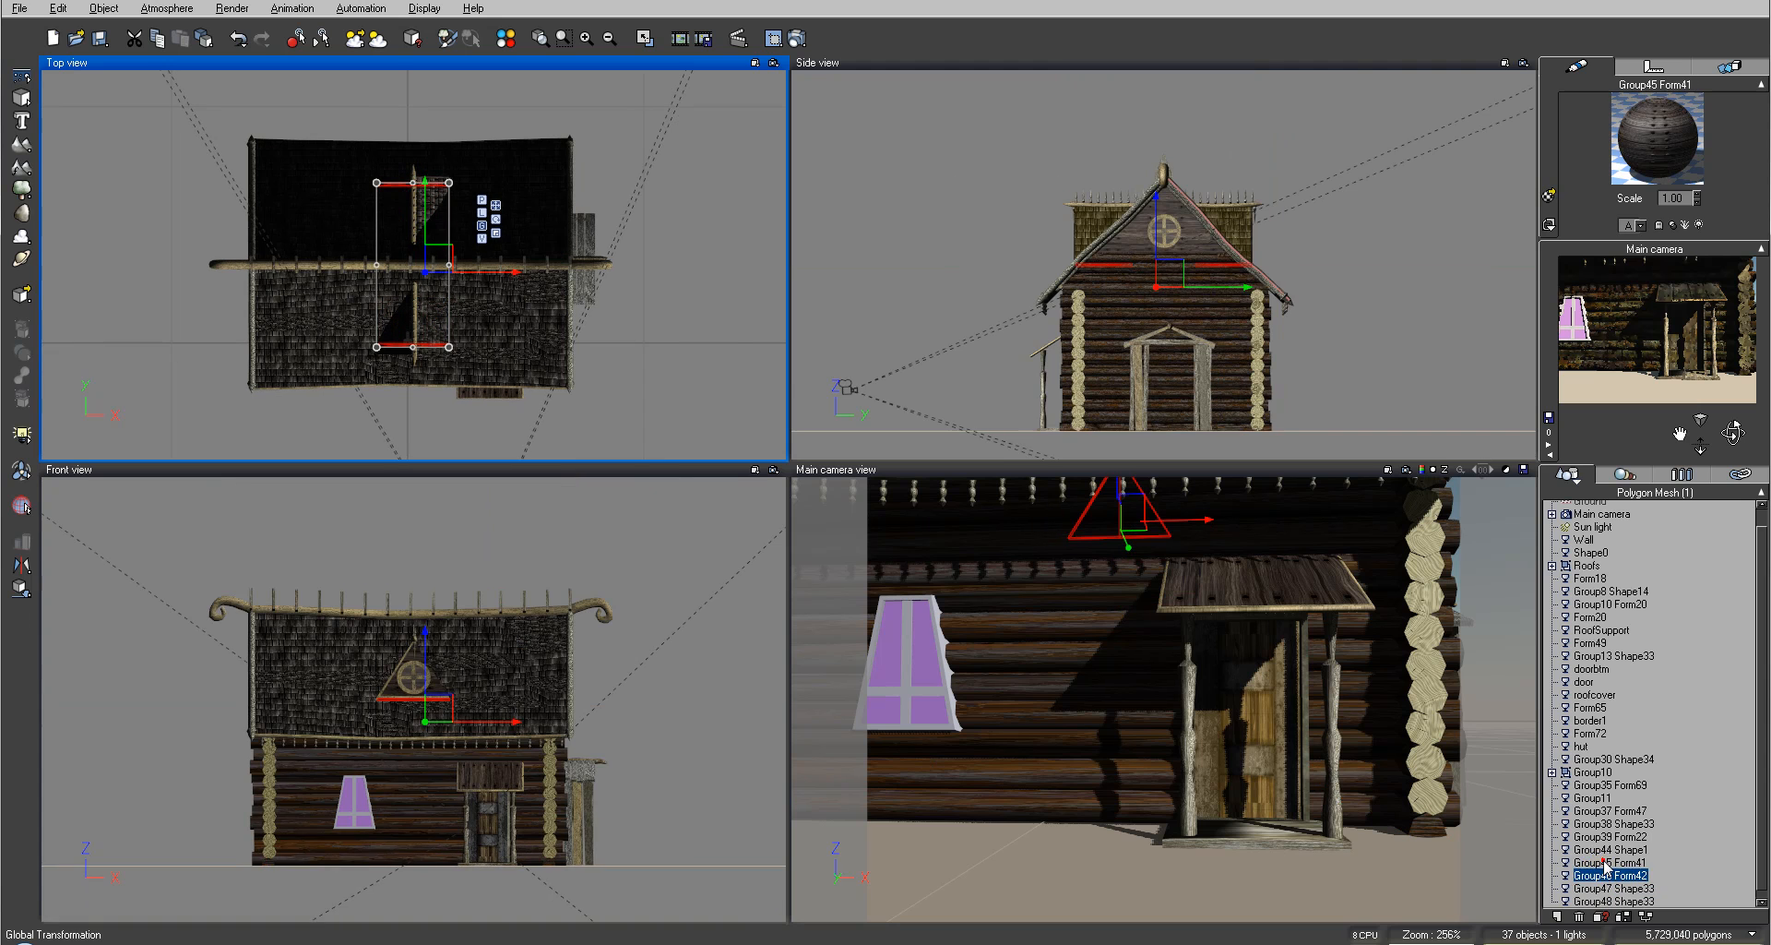
{"action": "left_click", "coordinate": [1606, 876]}
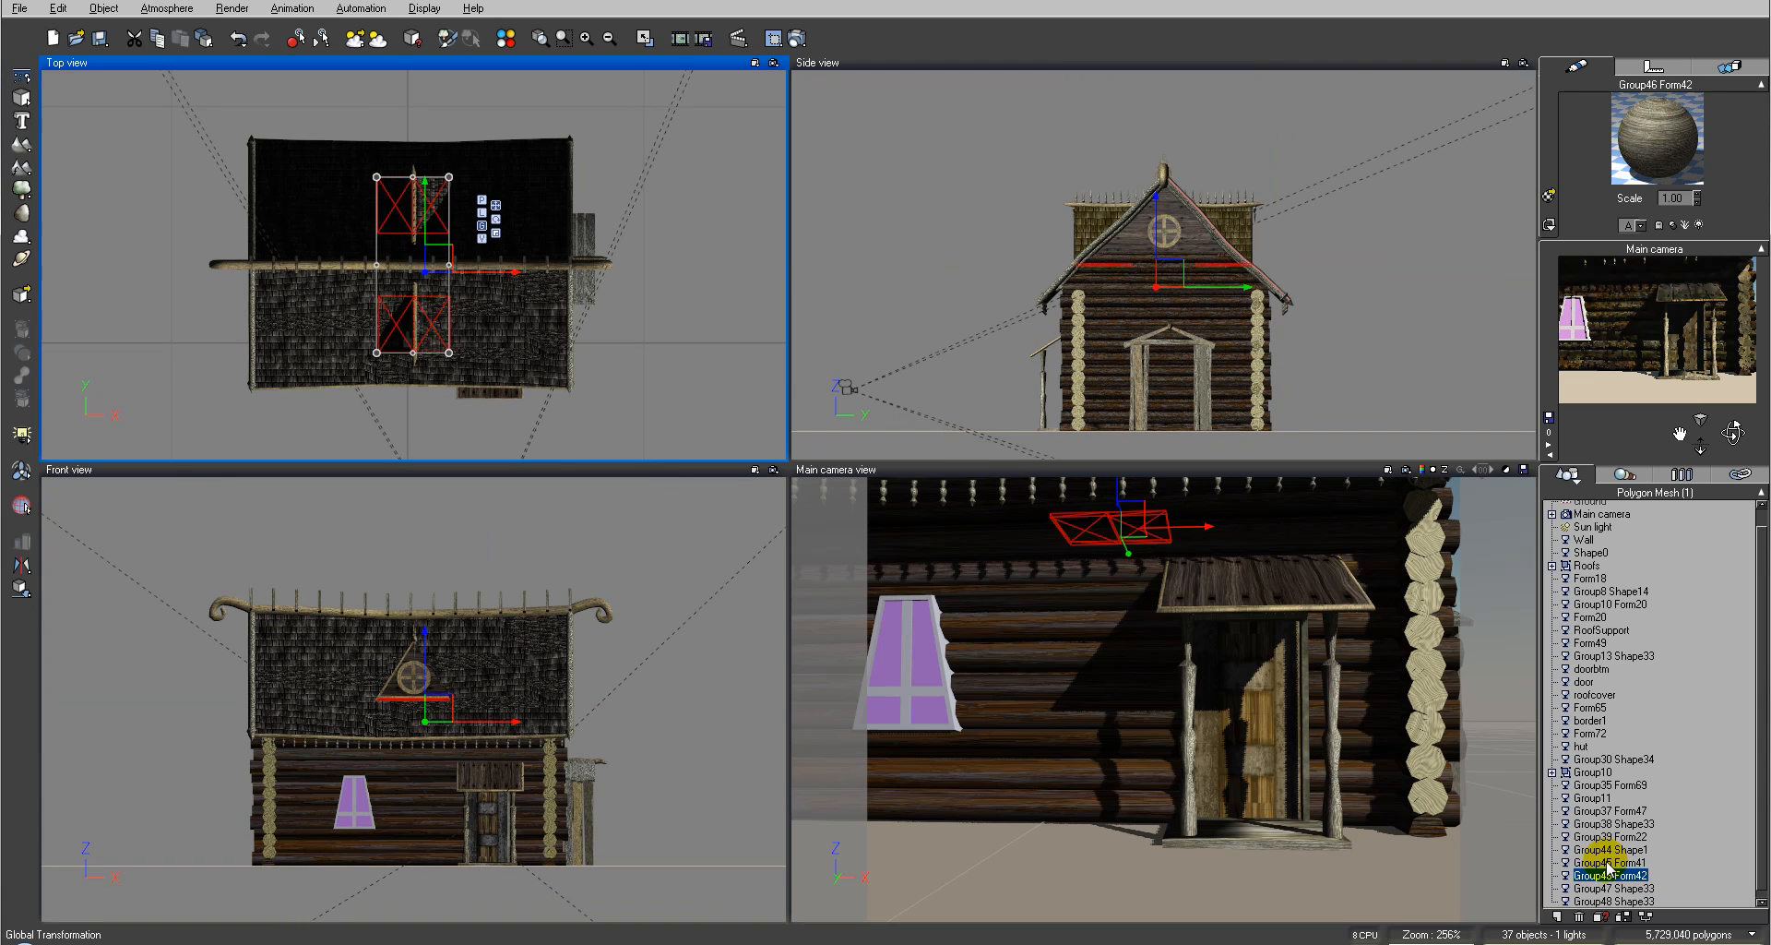
{"action": "left_click", "coordinate": [1605, 862]}
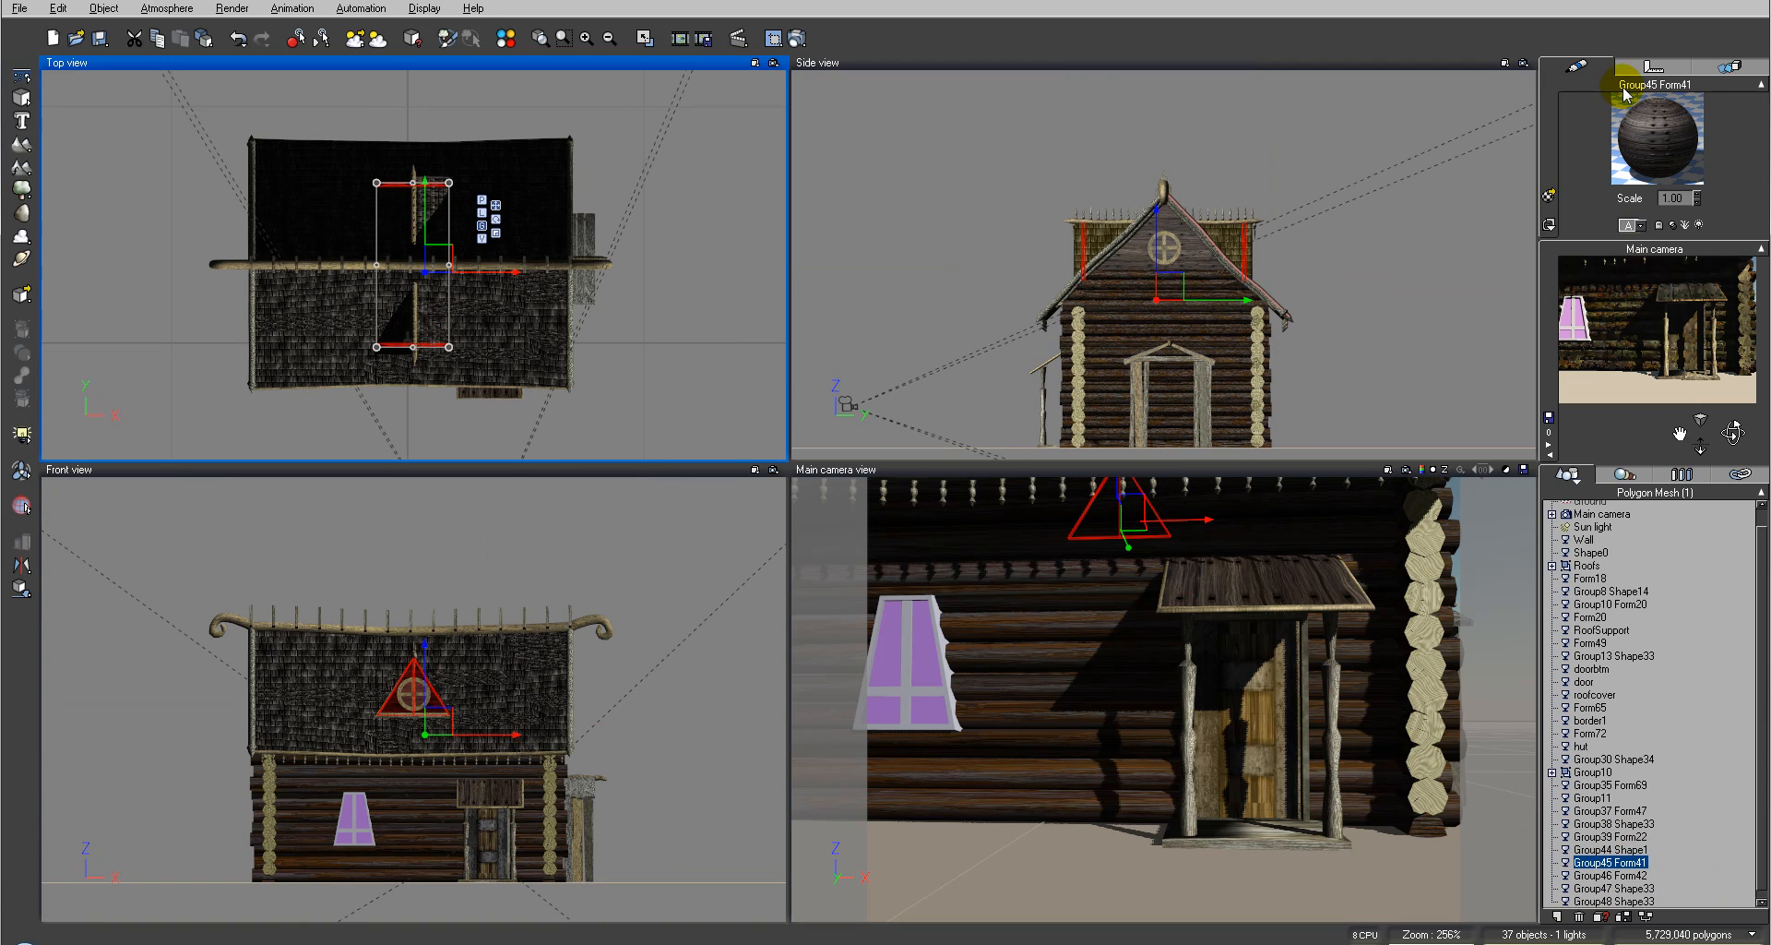
{"action": "right_click", "coordinate": [1647, 134]}
{"action": "left_click", "coordinate": [1682, 165]}
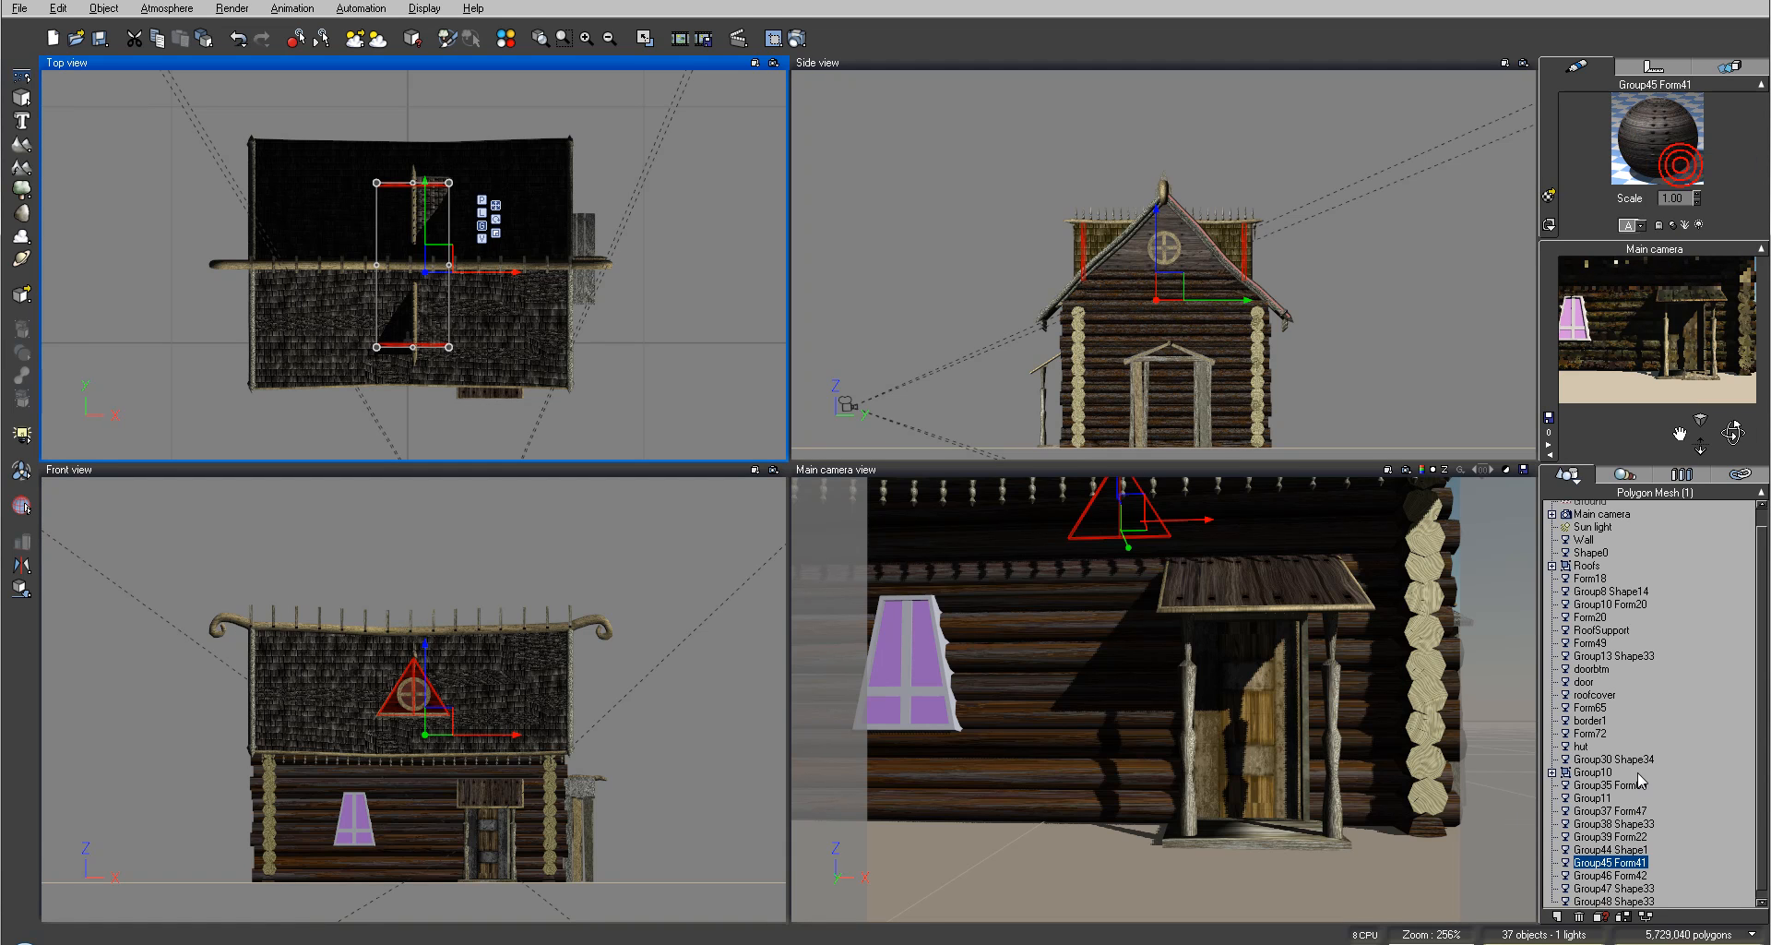
{"action": "left_click", "coordinate": [1629, 836]}
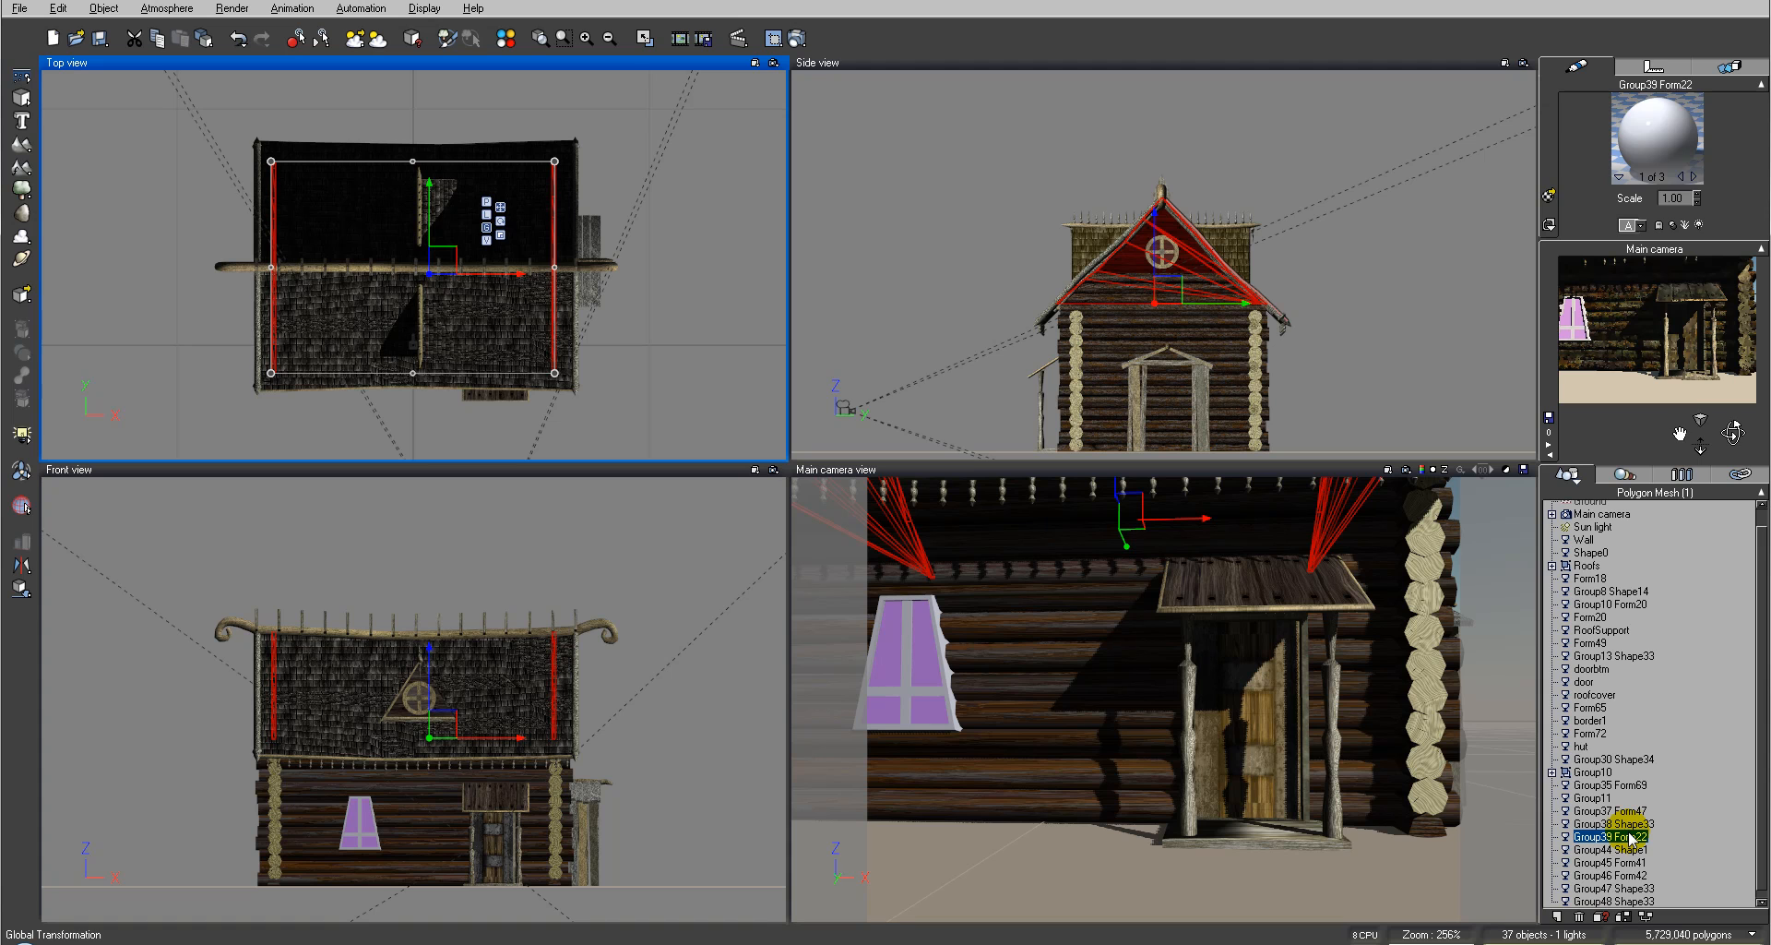
{"action": "right_click", "coordinate": [1656, 141]}
{"action": "mouse_move", "coordinate": [1653, 151]}
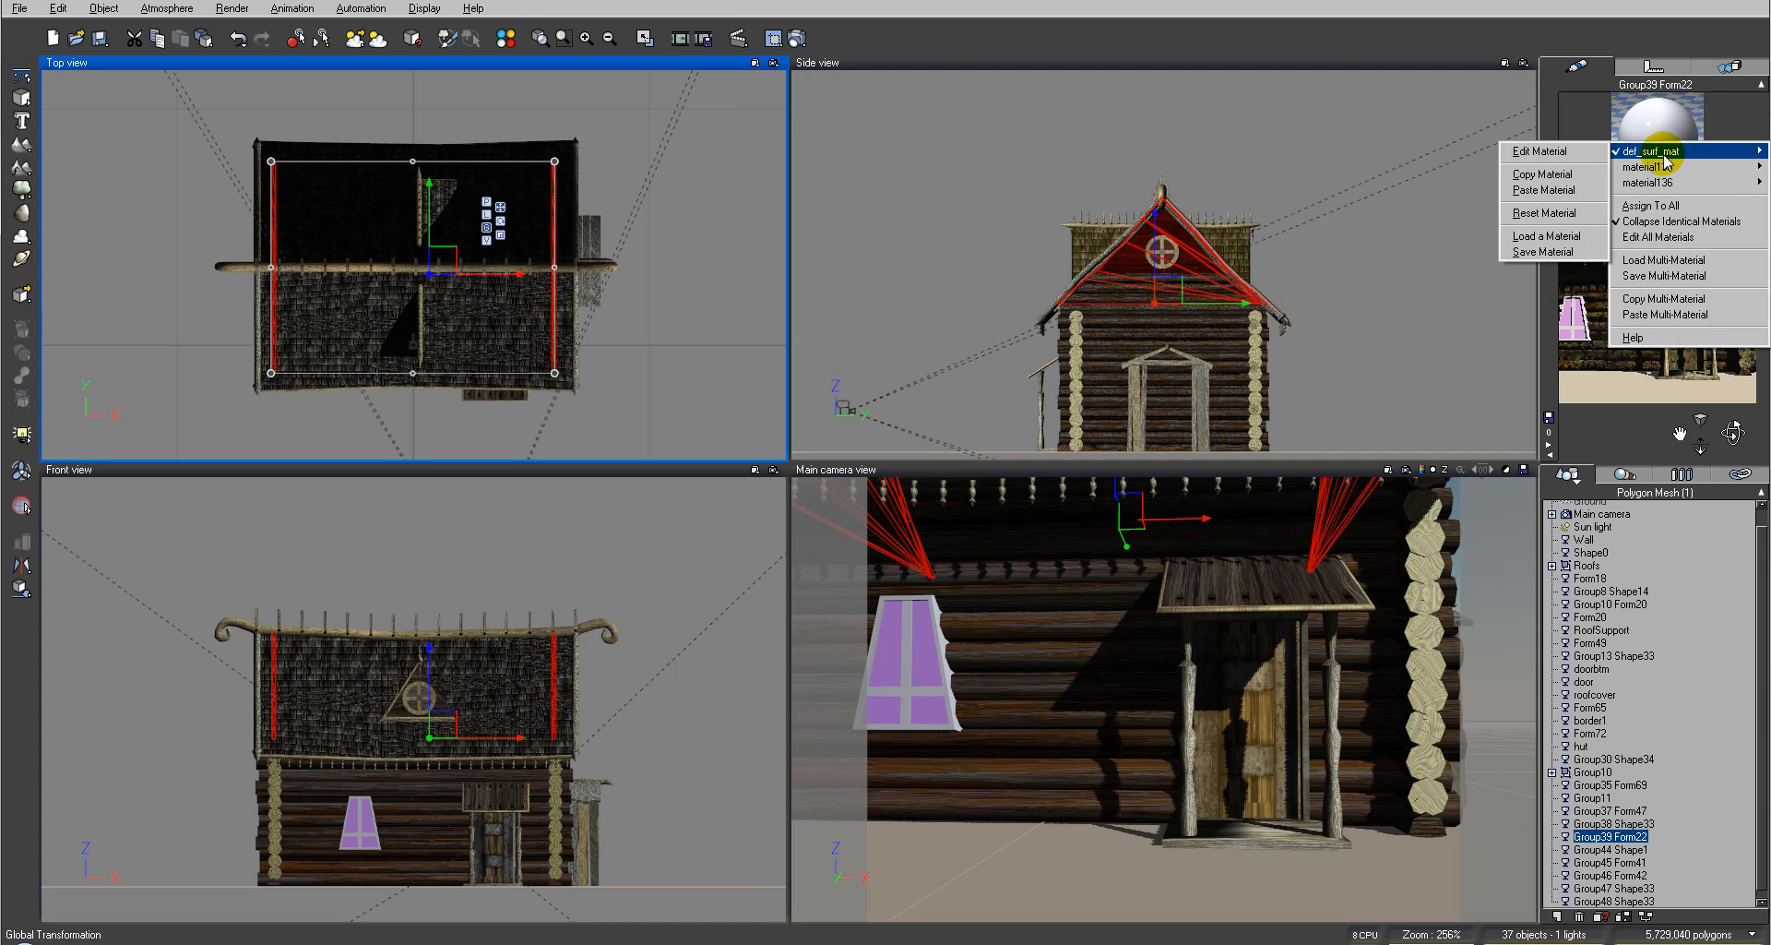
{"action": "left_click", "coordinate": [1569, 175]}
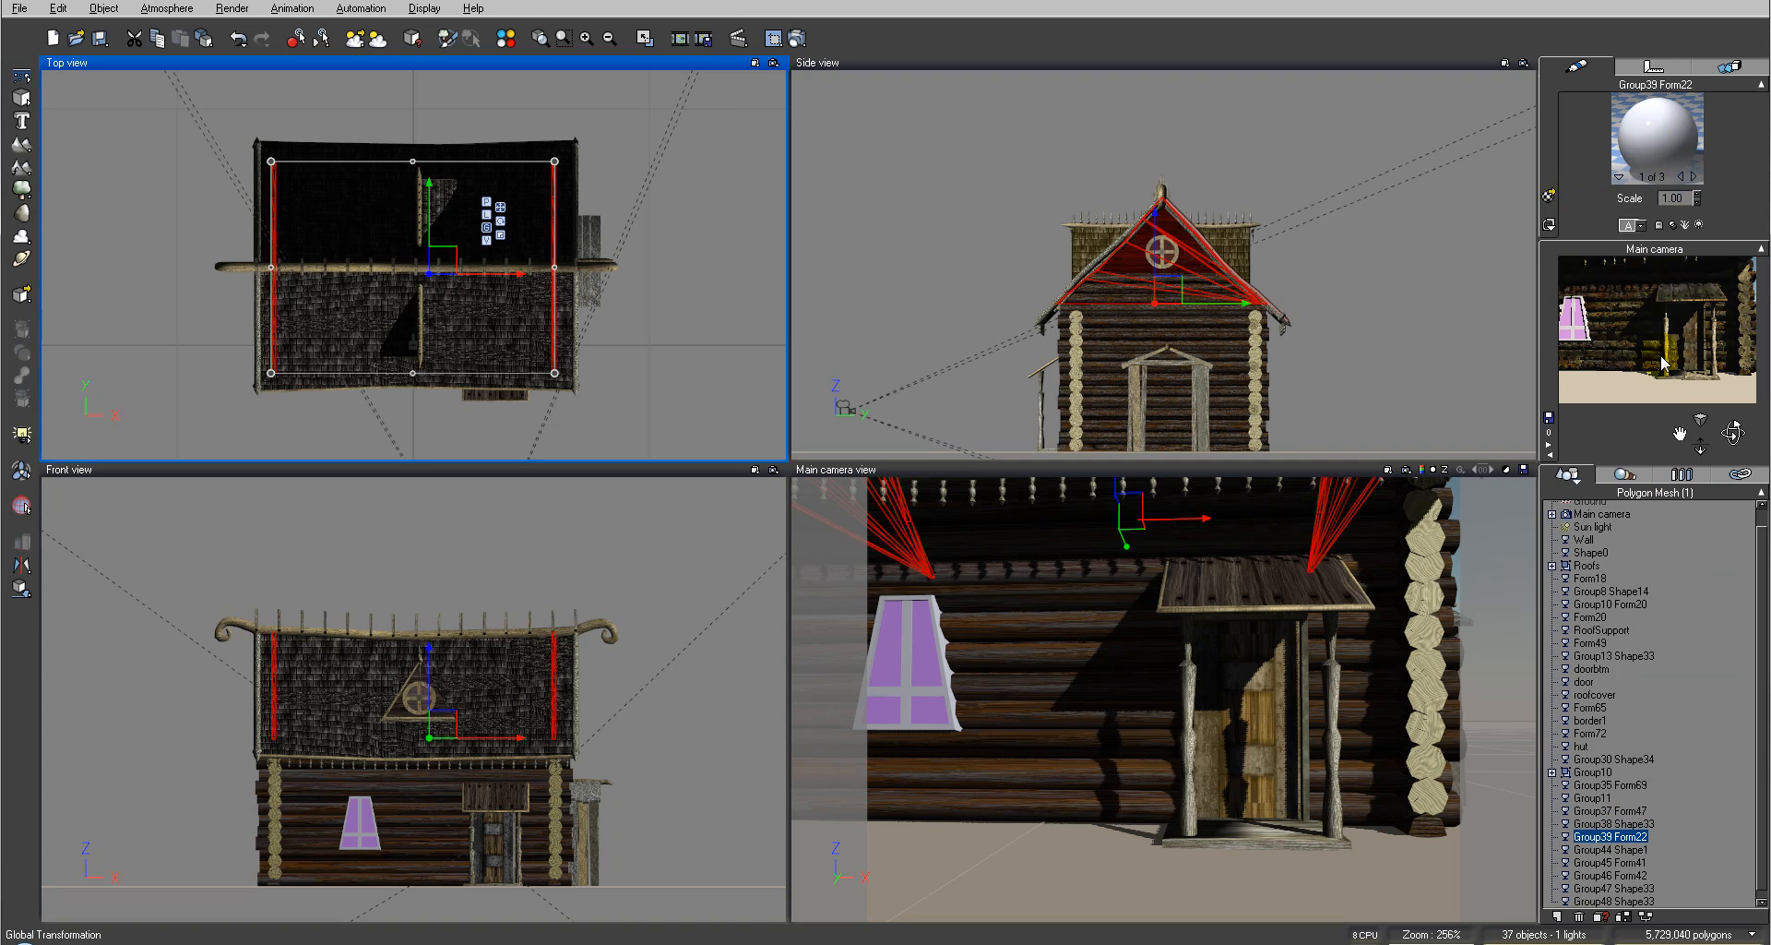
Step: Step through the objects in the scene list one by one to inspect which parts they select, ending on Form20
{"action": "left_click", "coordinate": [1596, 809]}
{"action": "left_click", "coordinate": [1593, 799]}
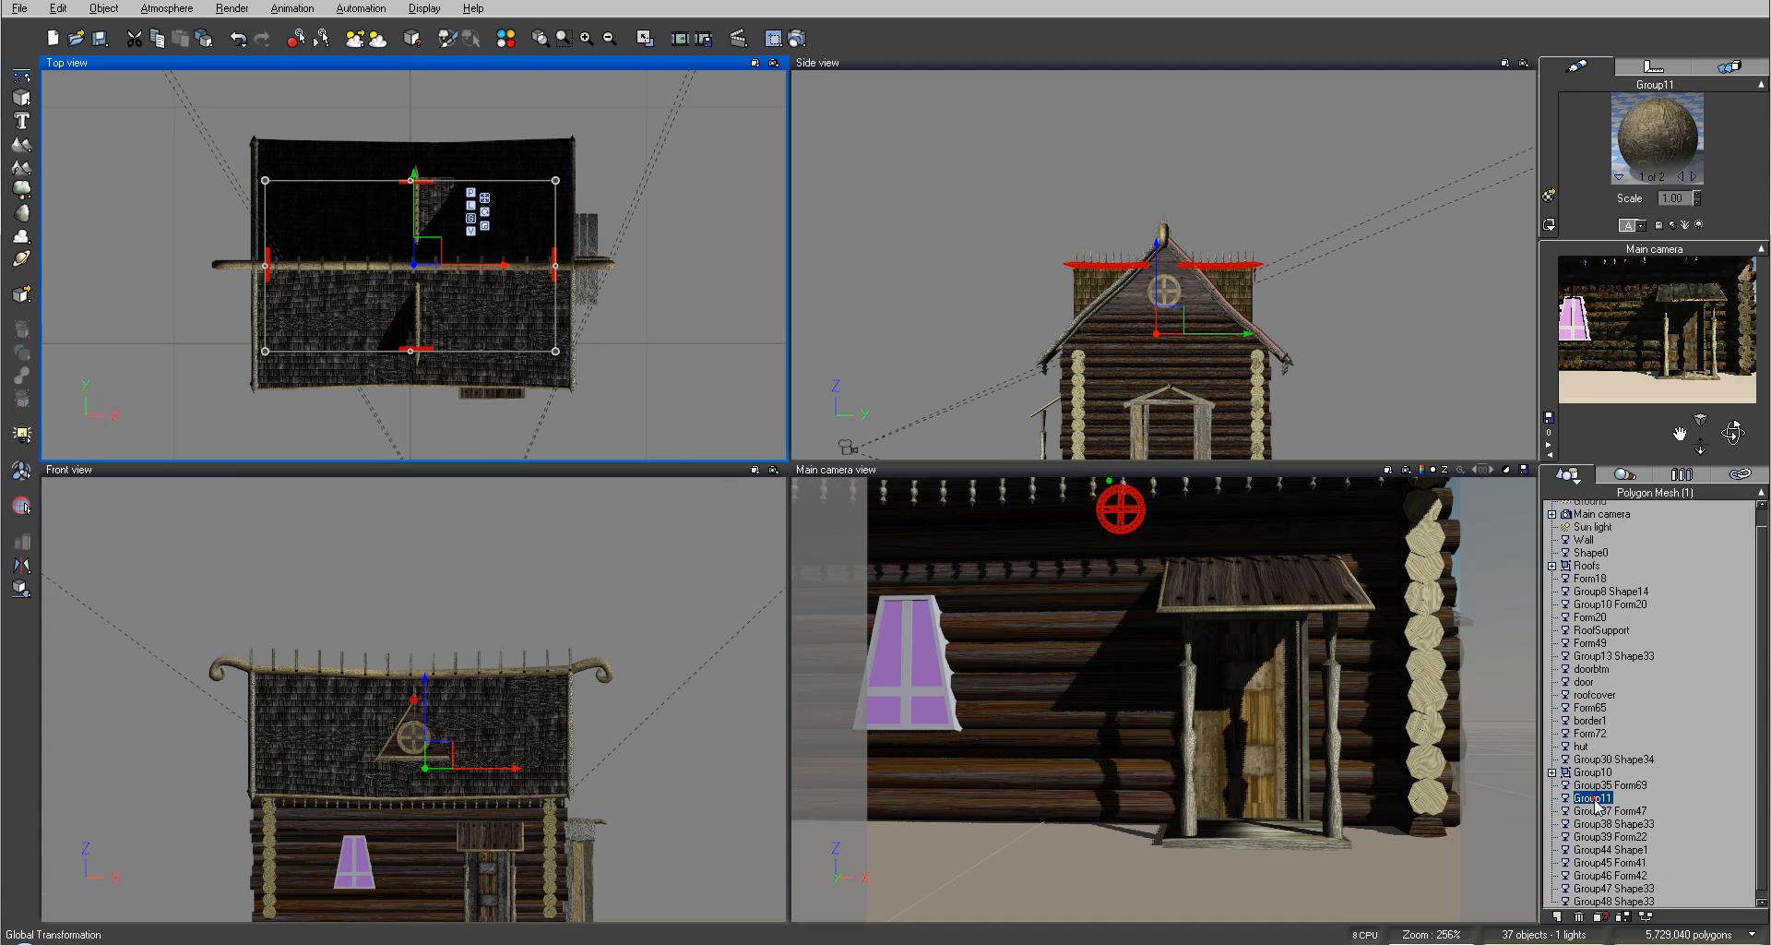
{"action": "left_click", "coordinate": [1600, 784]}
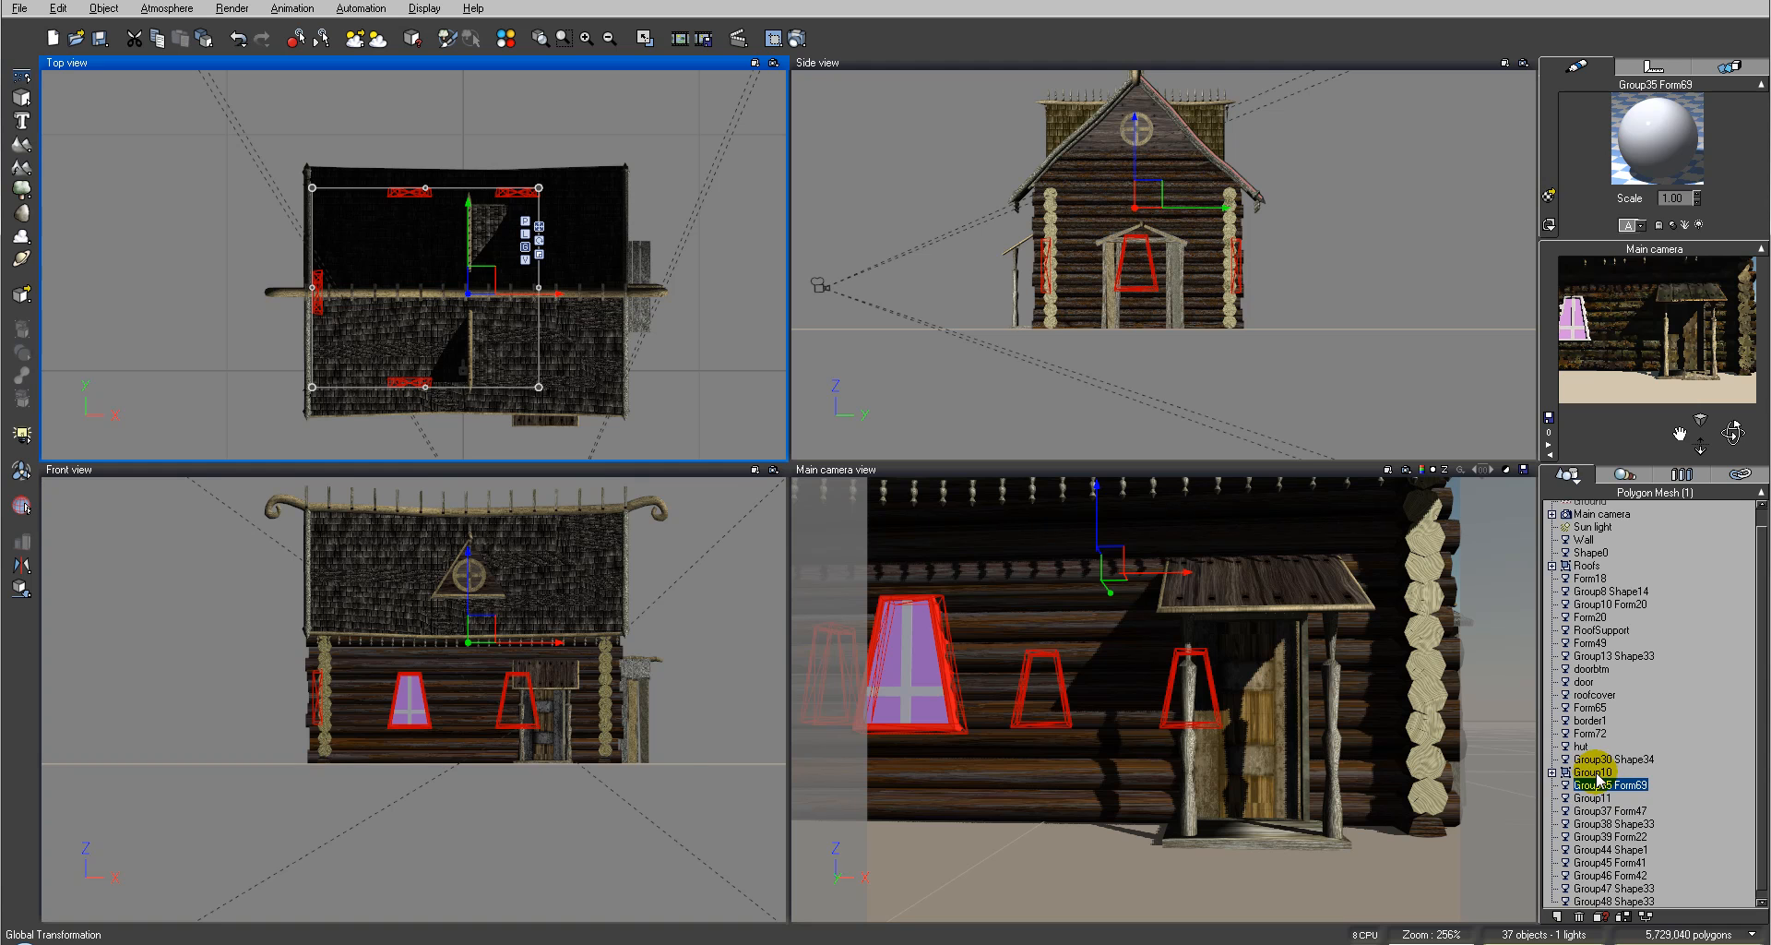
{"action": "left_click", "coordinate": [1594, 772]}
{"action": "left_click", "coordinate": [1621, 758]}
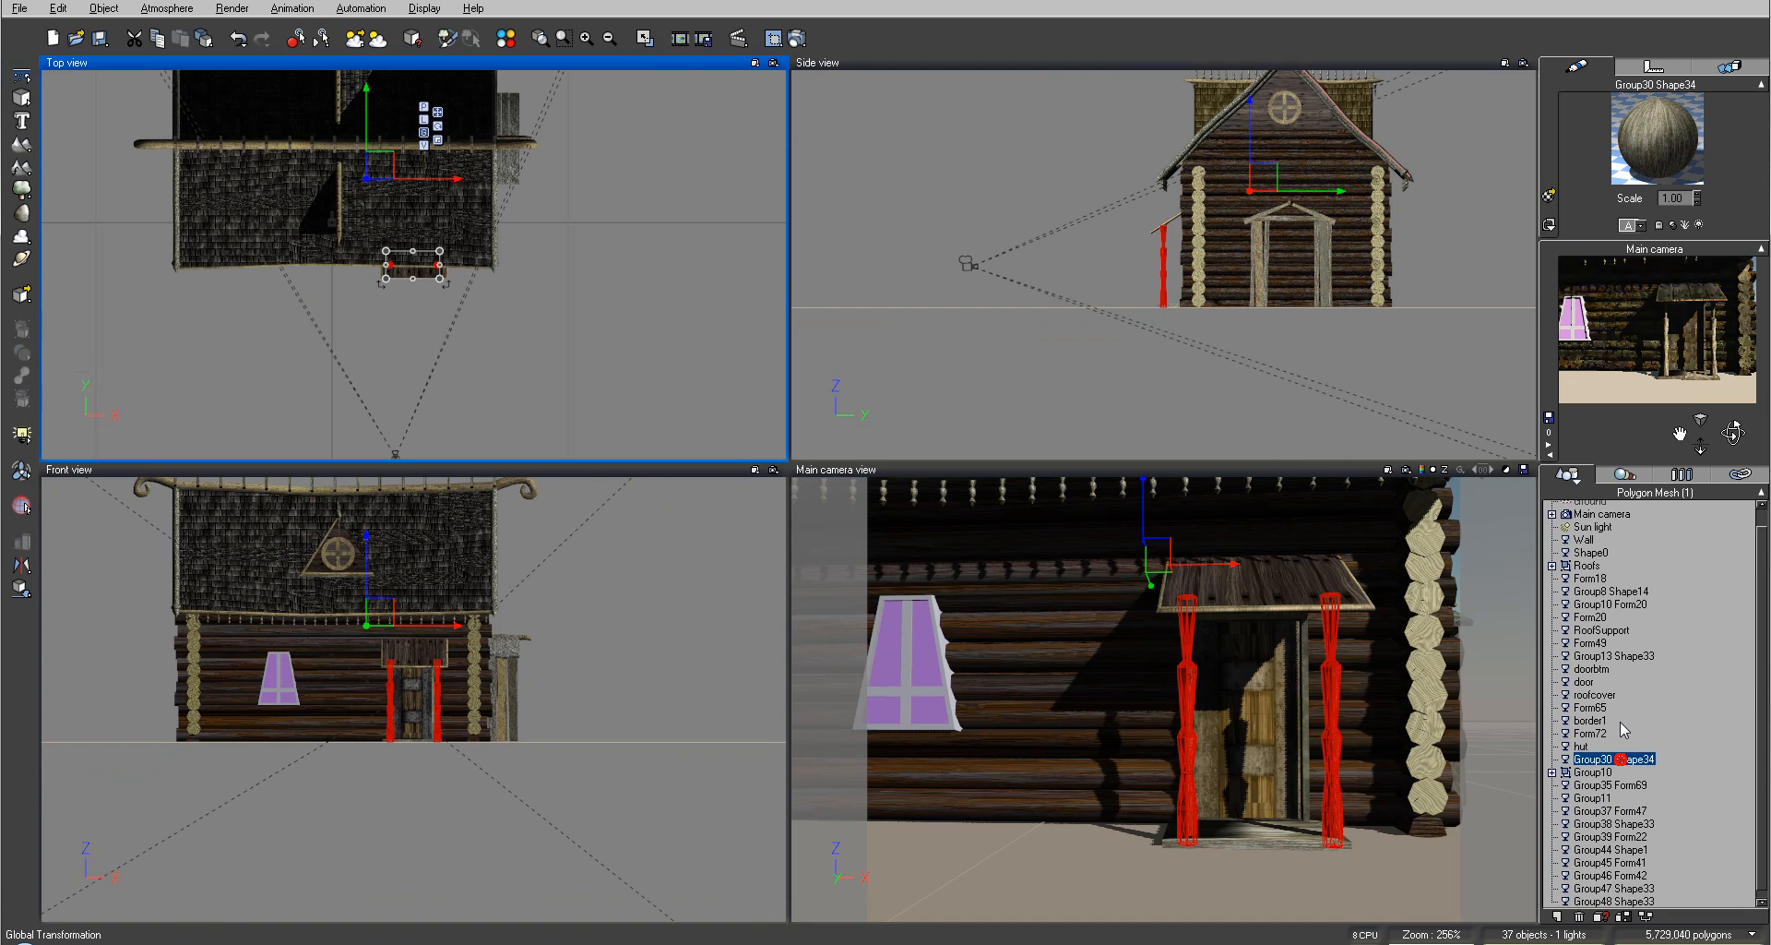
{"action": "left_click", "coordinate": [1586, 745]}
{"action": "left_click", "coordinate": [1590, 733]}
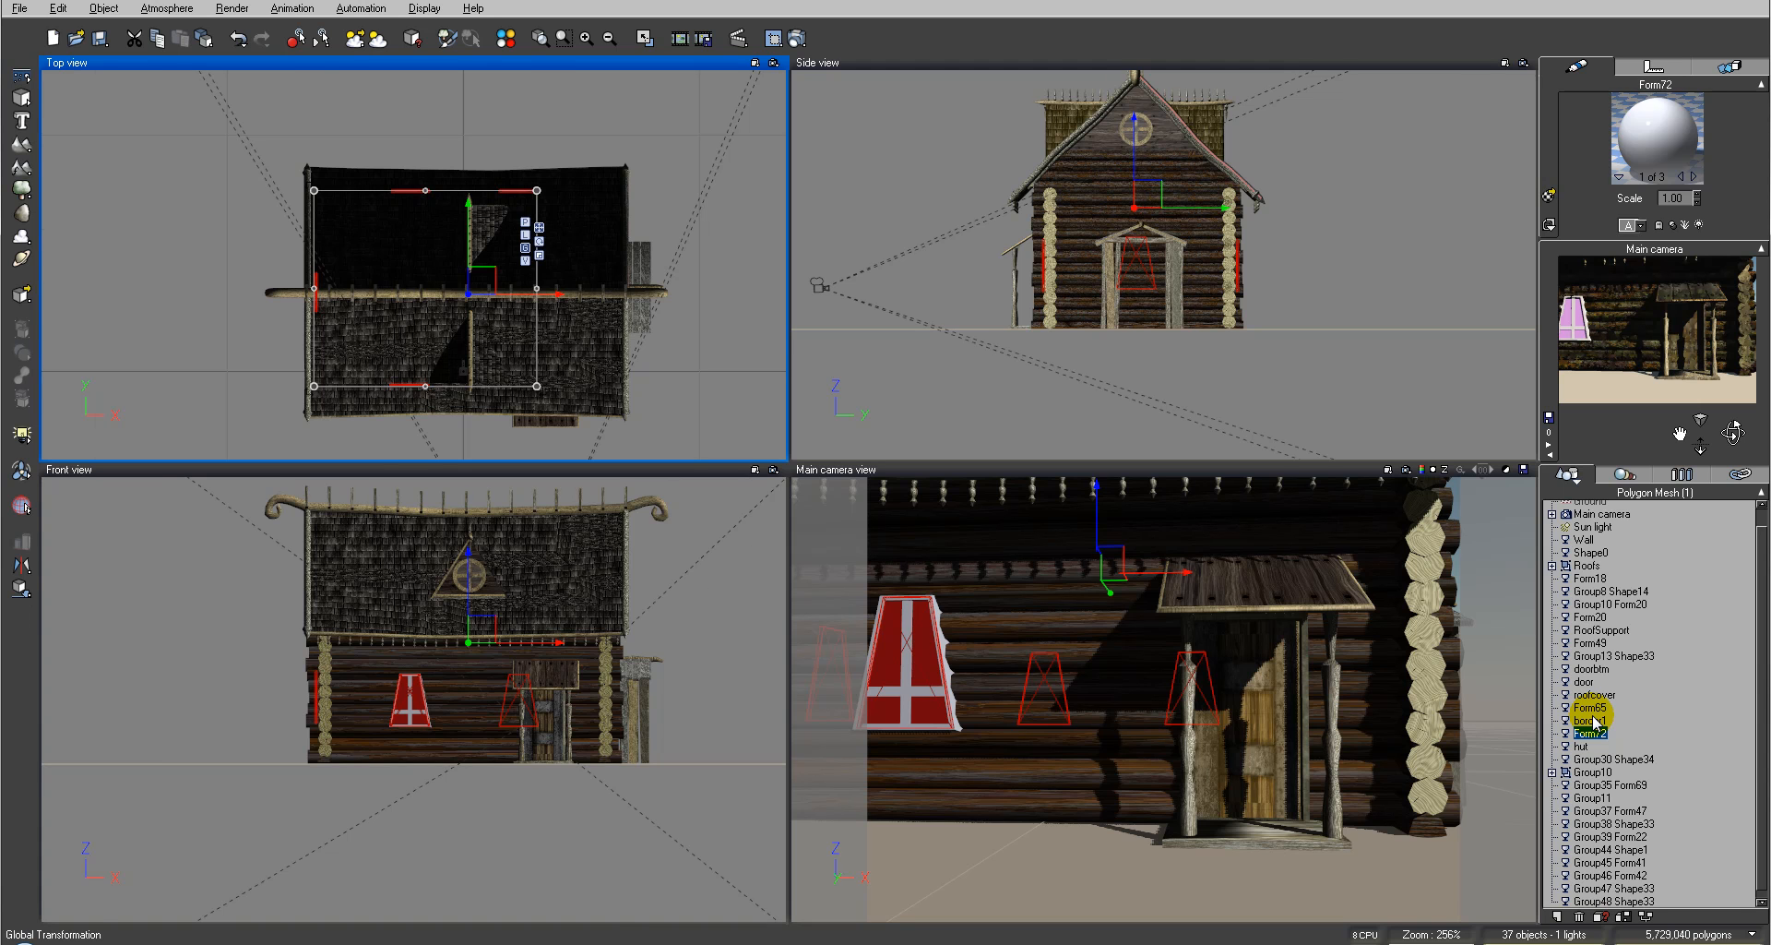
{"action": "left_click", "coordinate": [1590, 720]}
{"action": "left_click", "coordinate": [1594, 707]}
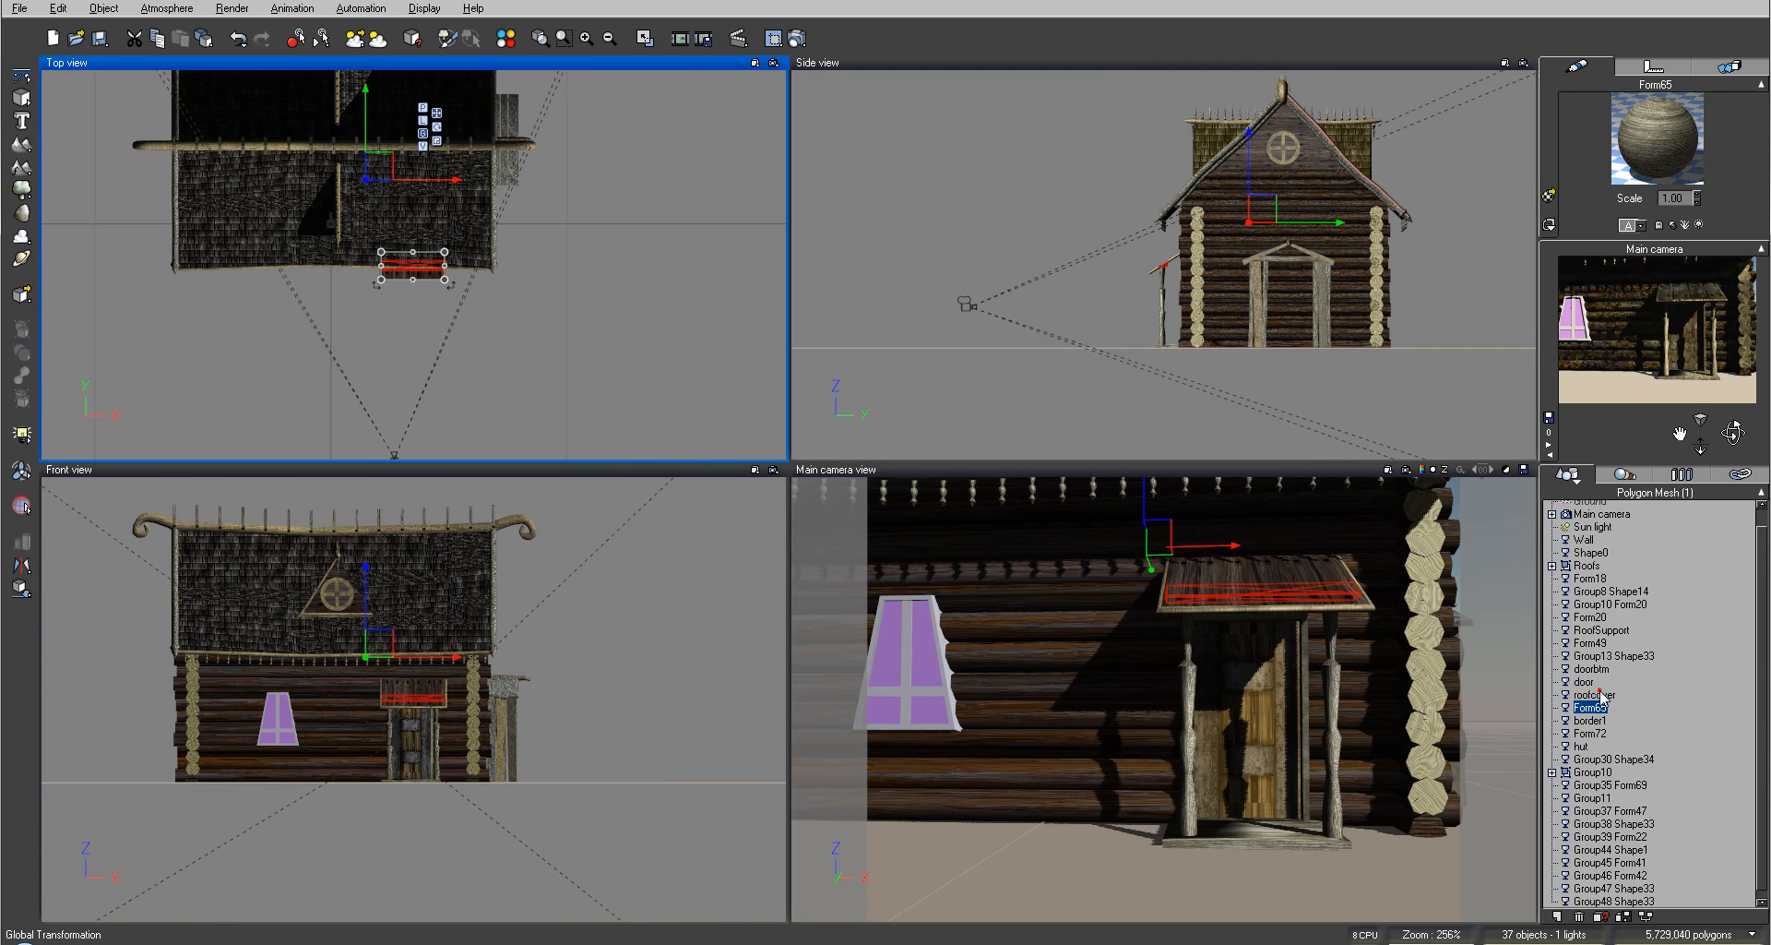
{"action": "left_click", "coordinate": [1594, 695]}
{"action": "left_click", "coordinate": [1585, 681]}
{"action": "left_click", "coordinate": [1596, 657]}
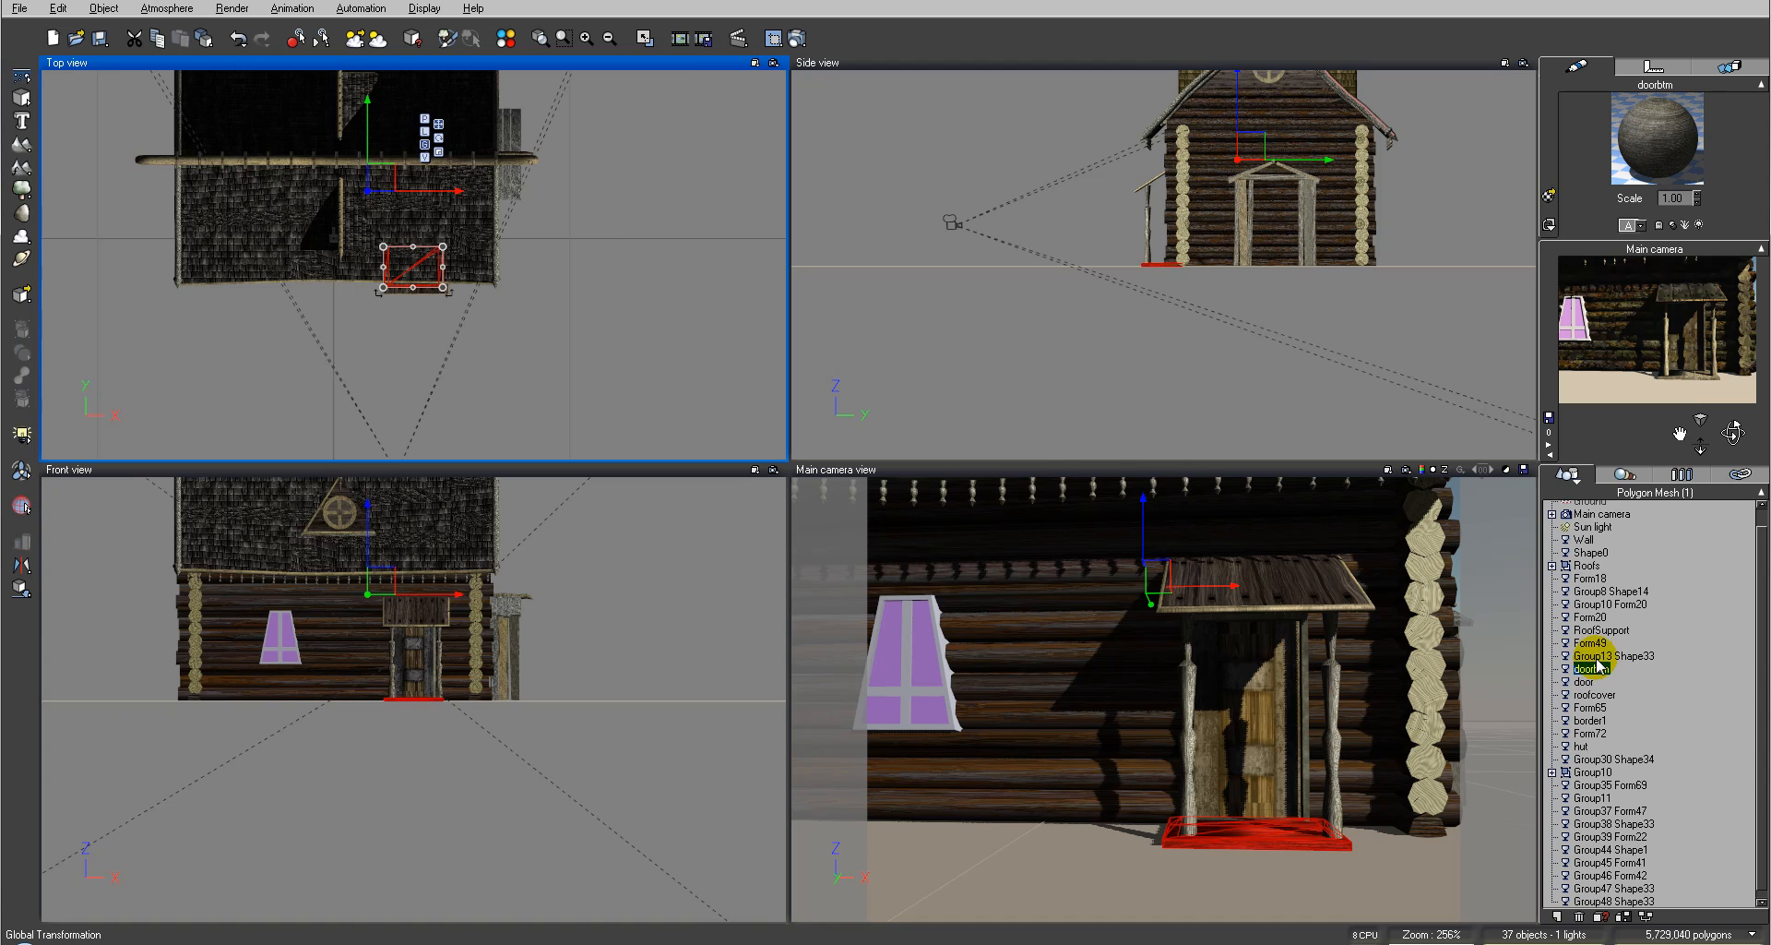
{"action": "left_click", "coordinate": [1599, 631]}
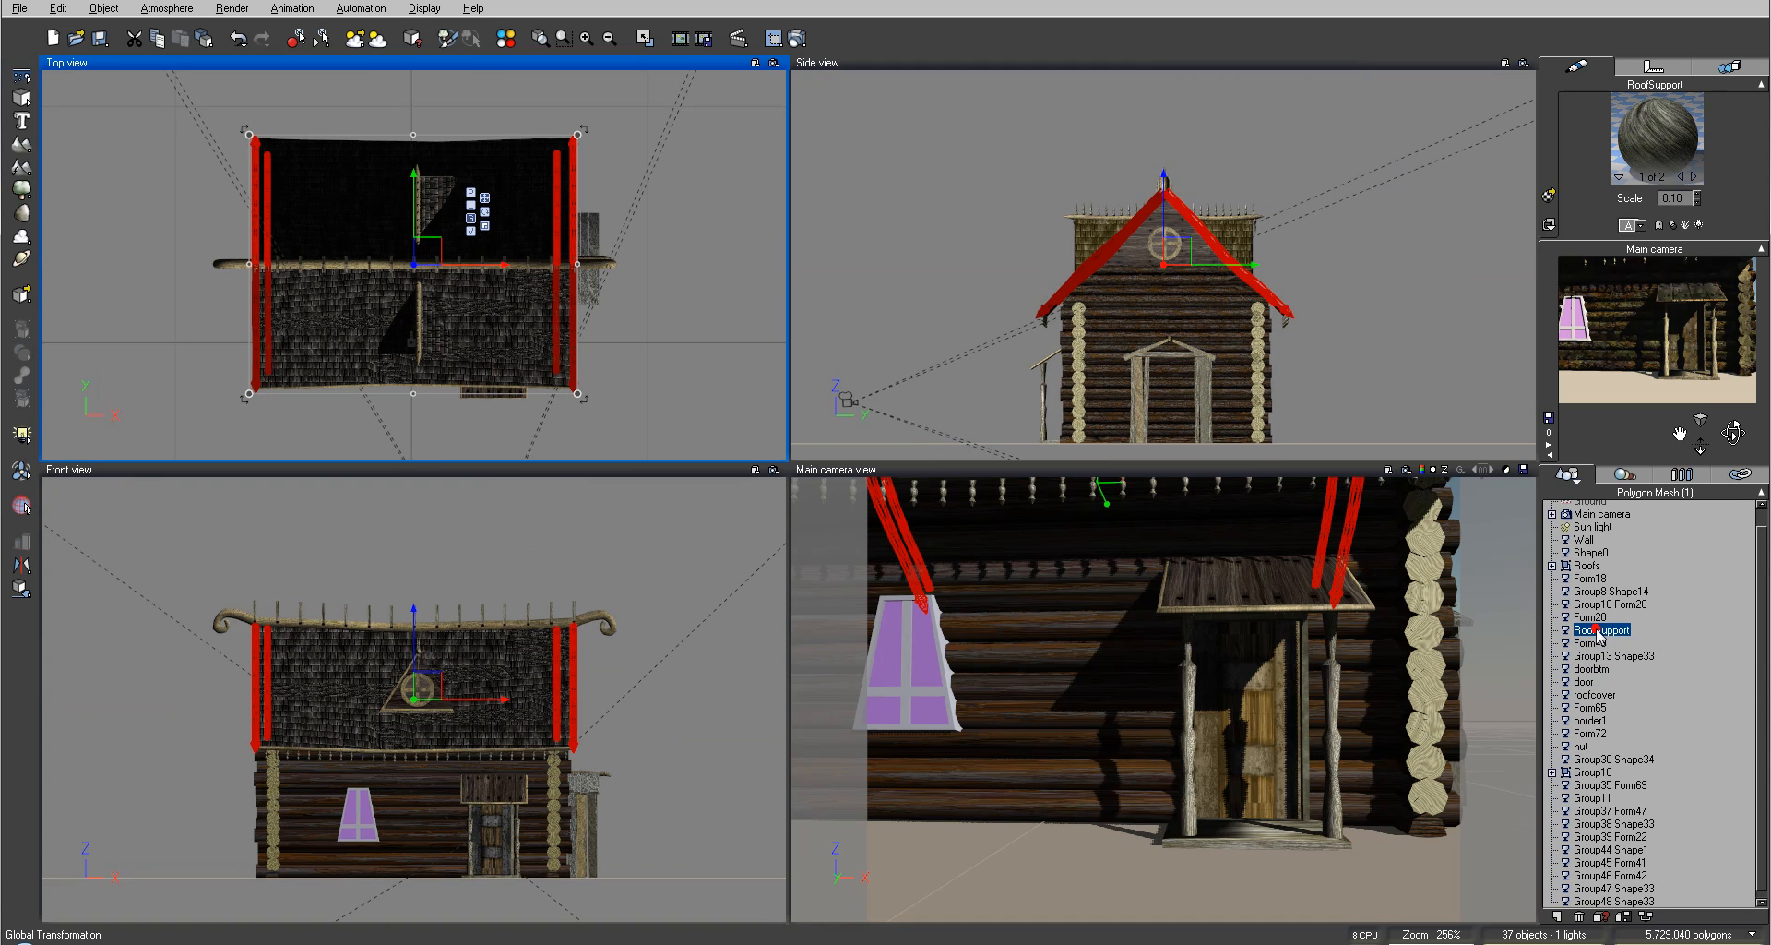
{"action": "left_click", "coordinate": [1591, 616]}
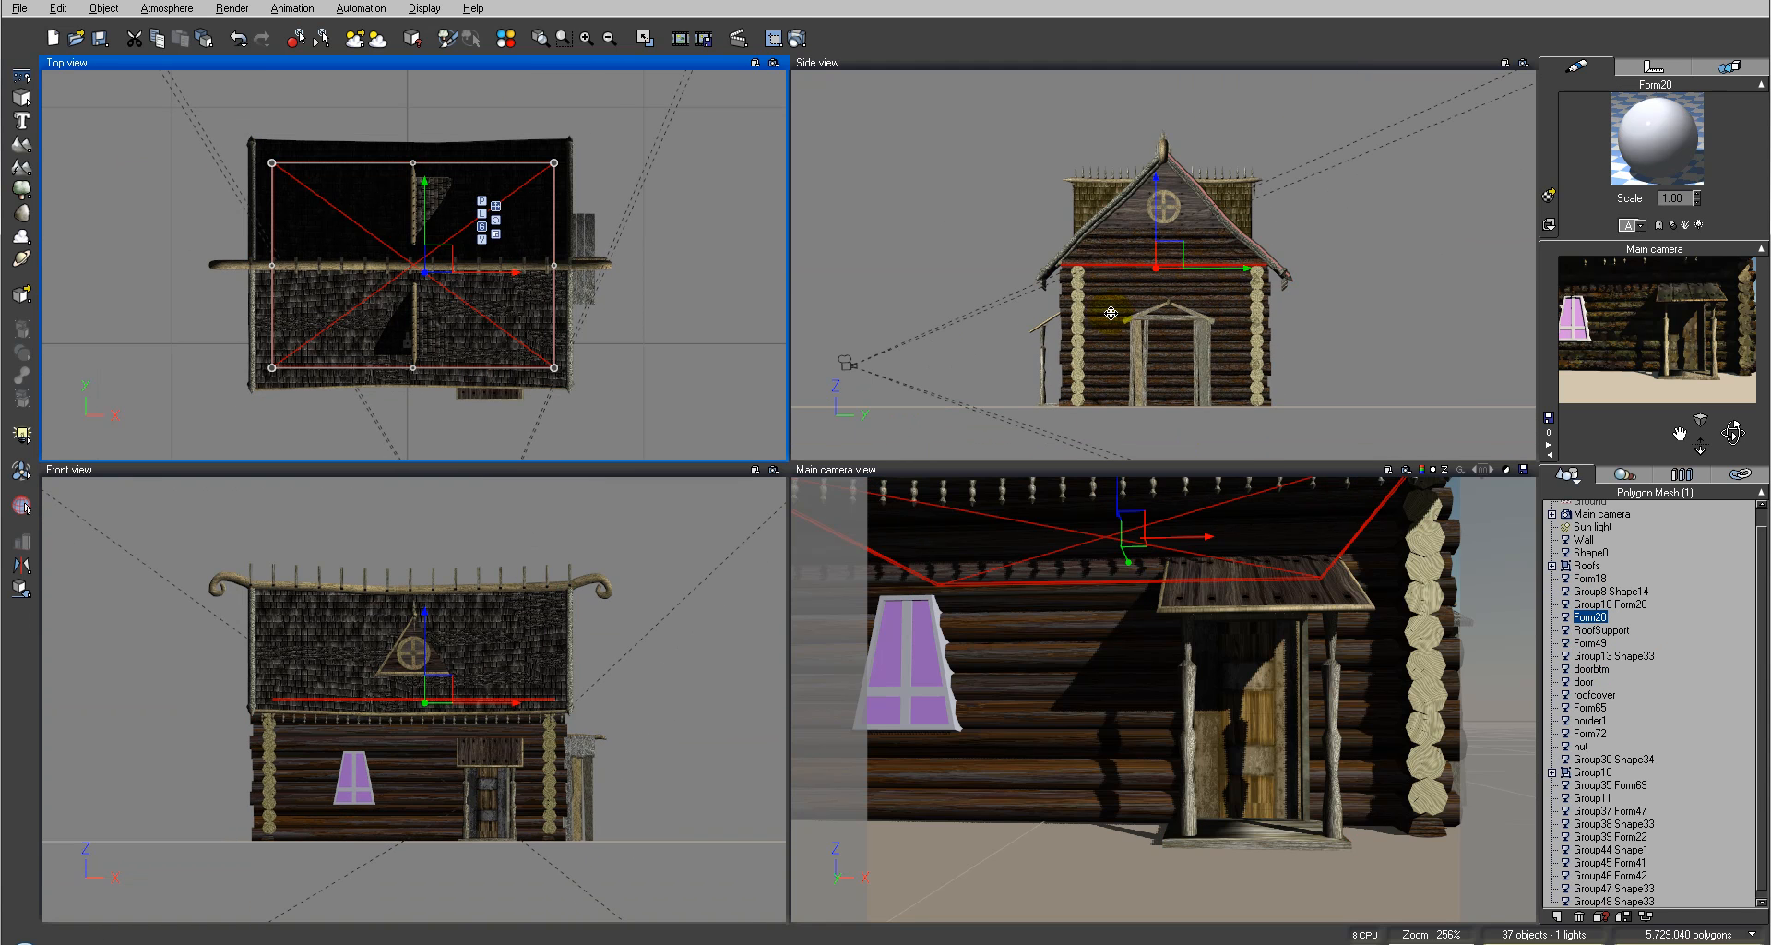
Step: Paste the copied roof edge board plank material onto Form20 and open it in the Advanced Material Editor
{"action": "right_click", "coordinate": [1661, 119]}
{"action": "left_click", "coordinate": [1725, 150]}
{"action": "double_click", "coordinate": [1658, 157]}
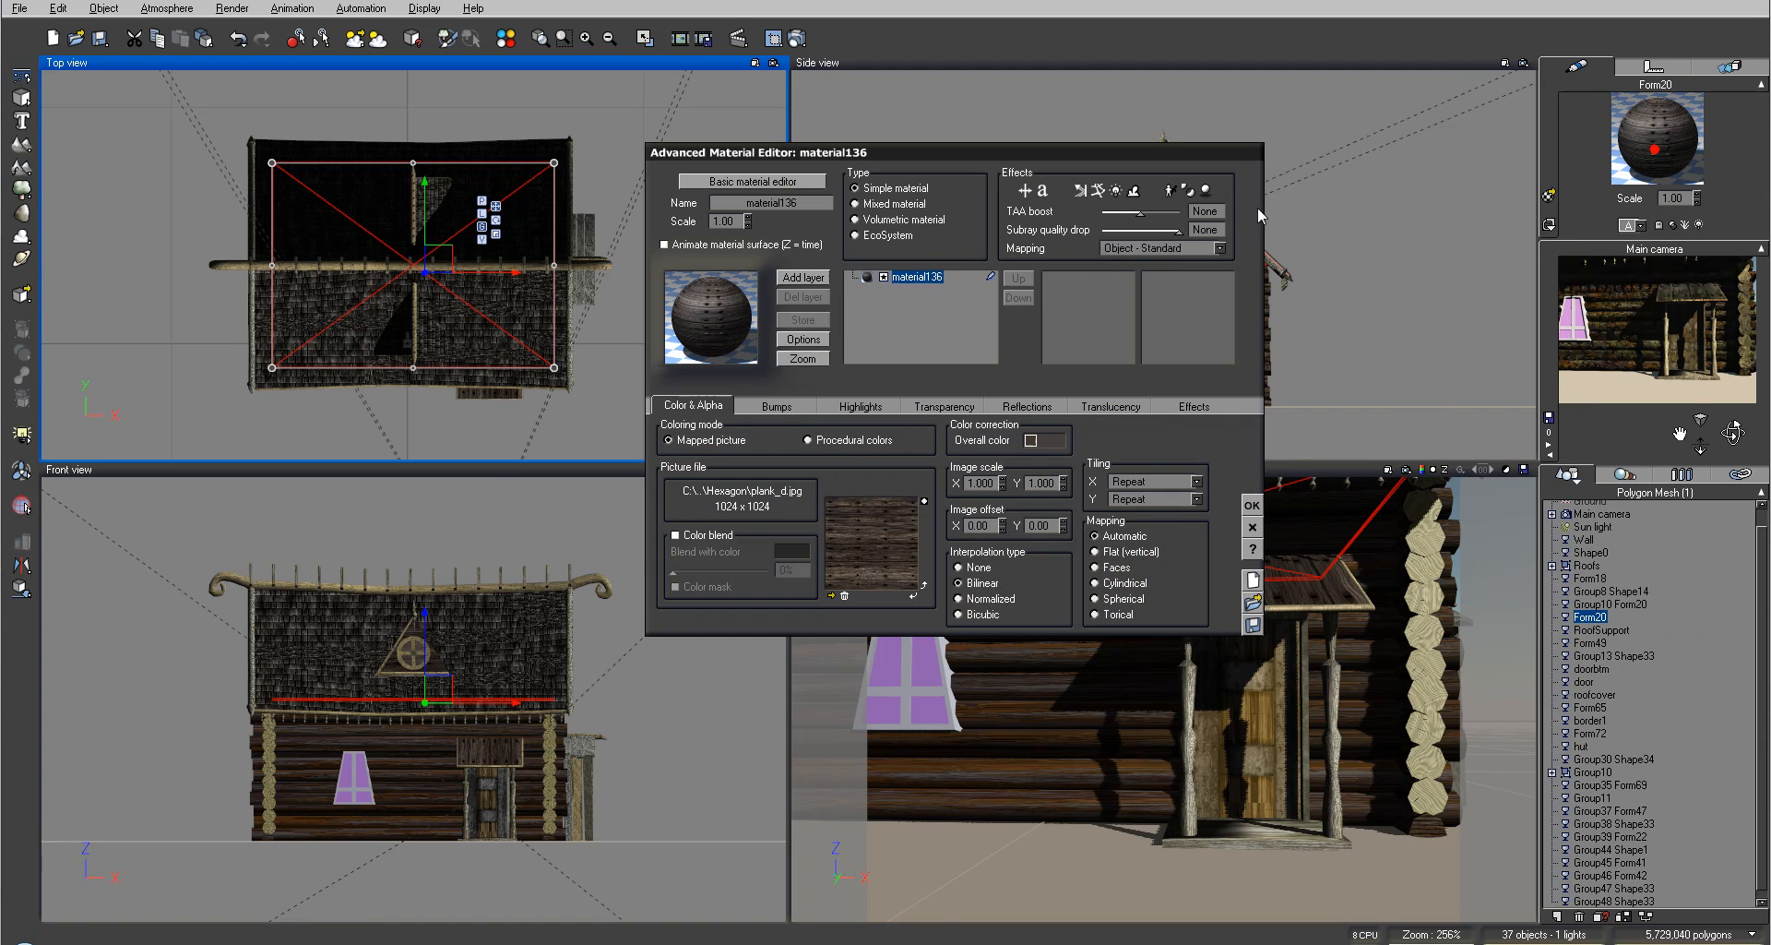
Step: Add the DirthLayer material as a new layer over Form20's plank material and close the editor
{"action": "left_click", "coordinate": [884, 363]}
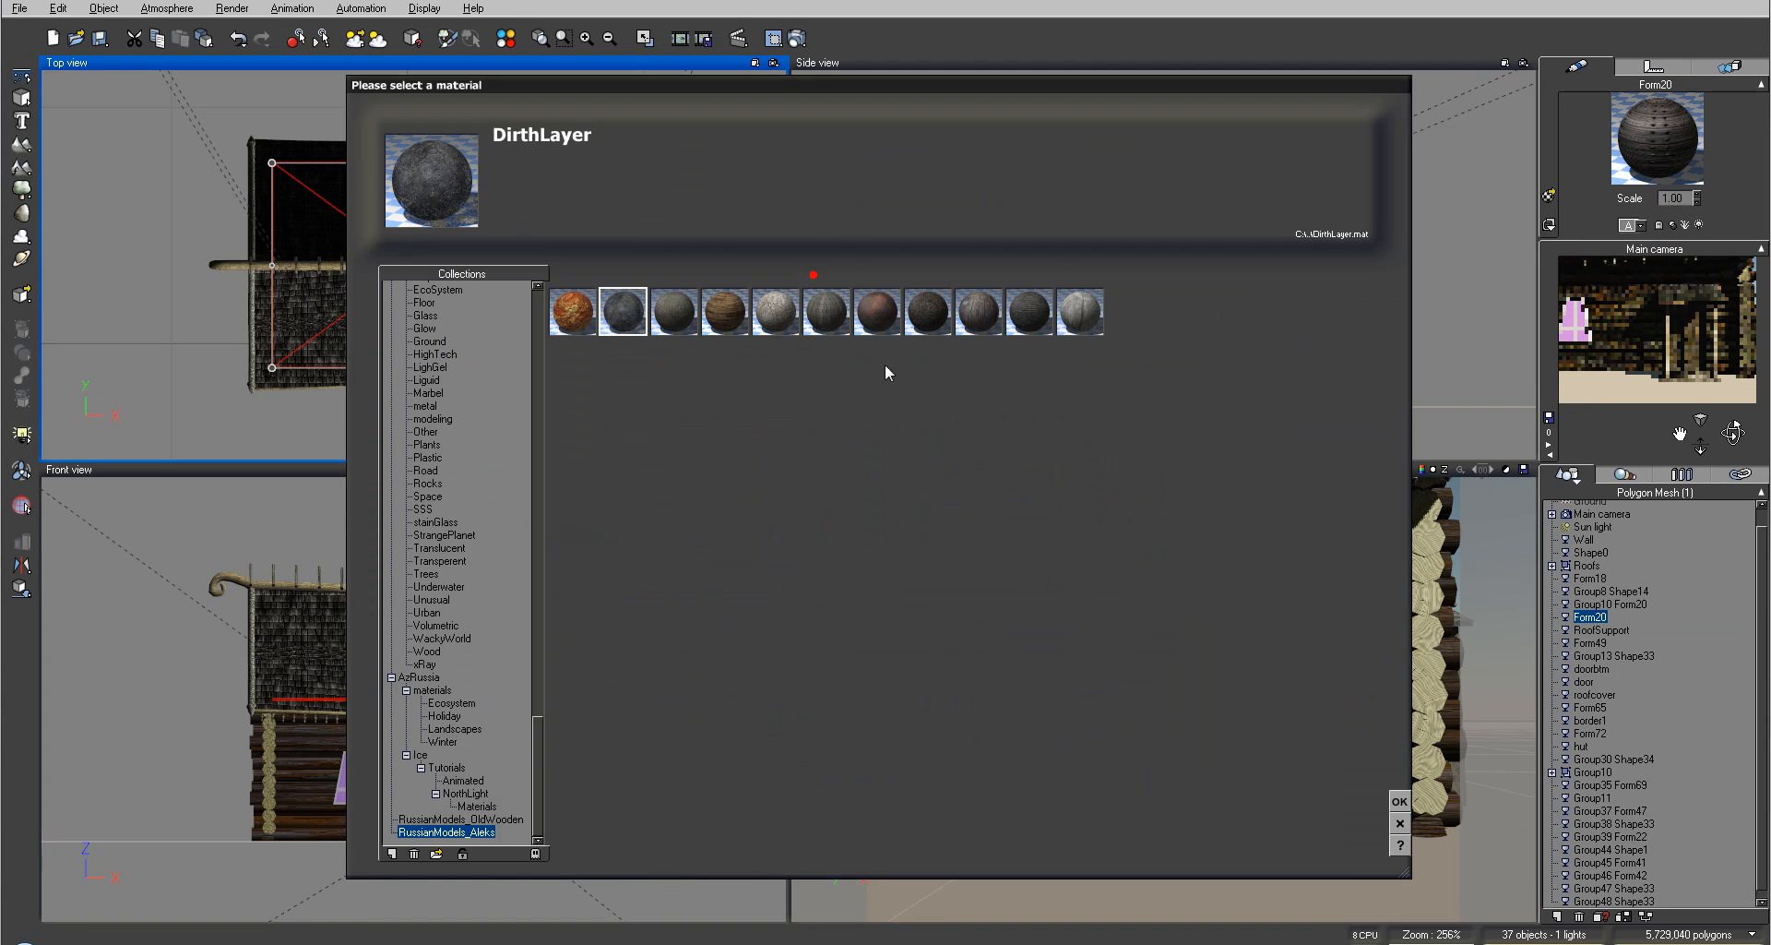
{"action": "left_click", "coordinate": [1399, 801]}
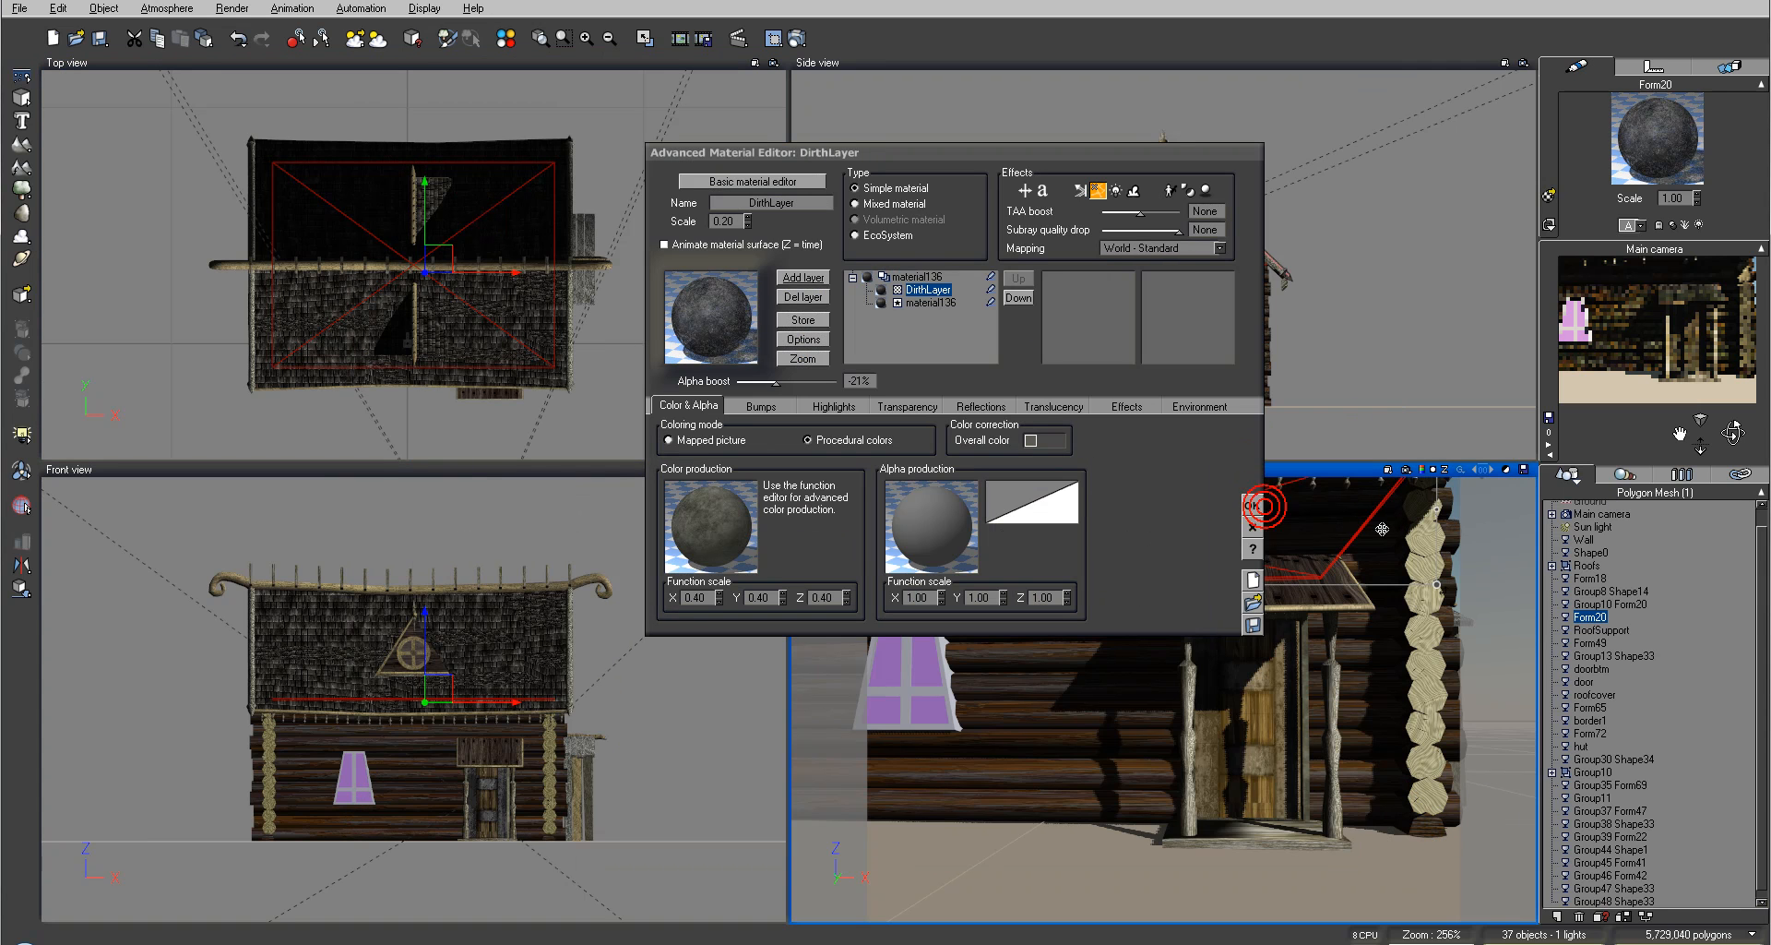
{"action": "left_click", "coordinate": [1255, 504]}
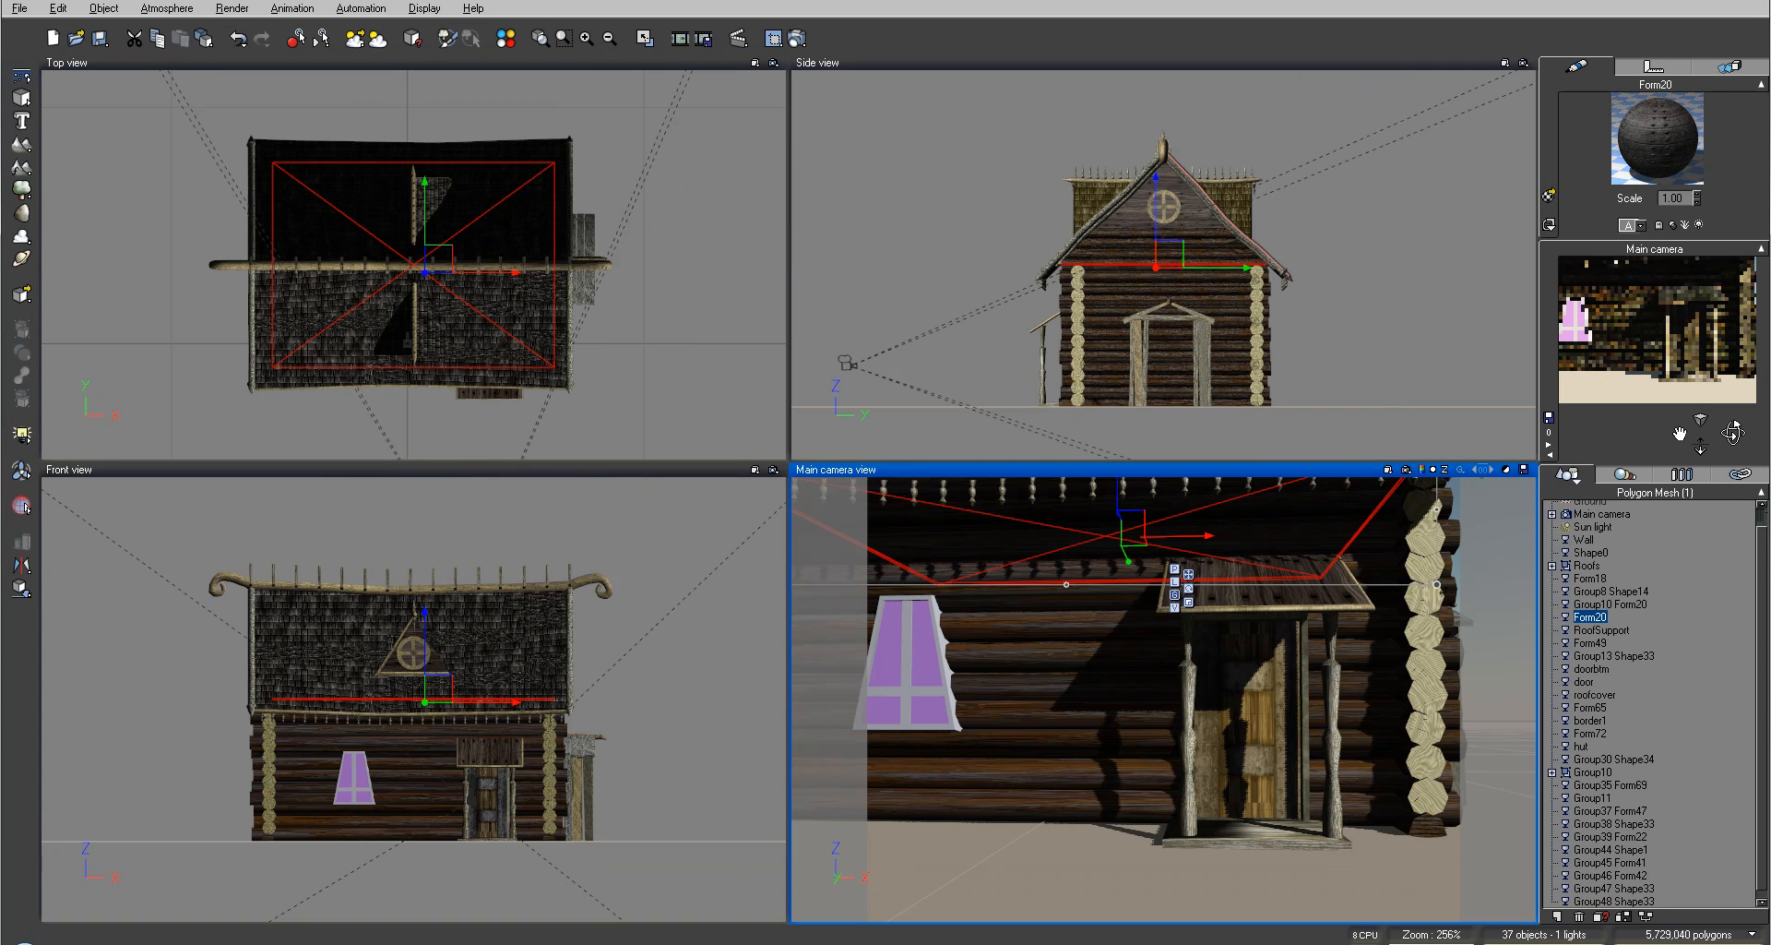
{"action": "right_click_drag", "start_coordinate": [972, 318], "coordinate": [1091, 322]}
{"action": "left_click", "coordinate": [1448, 336]}
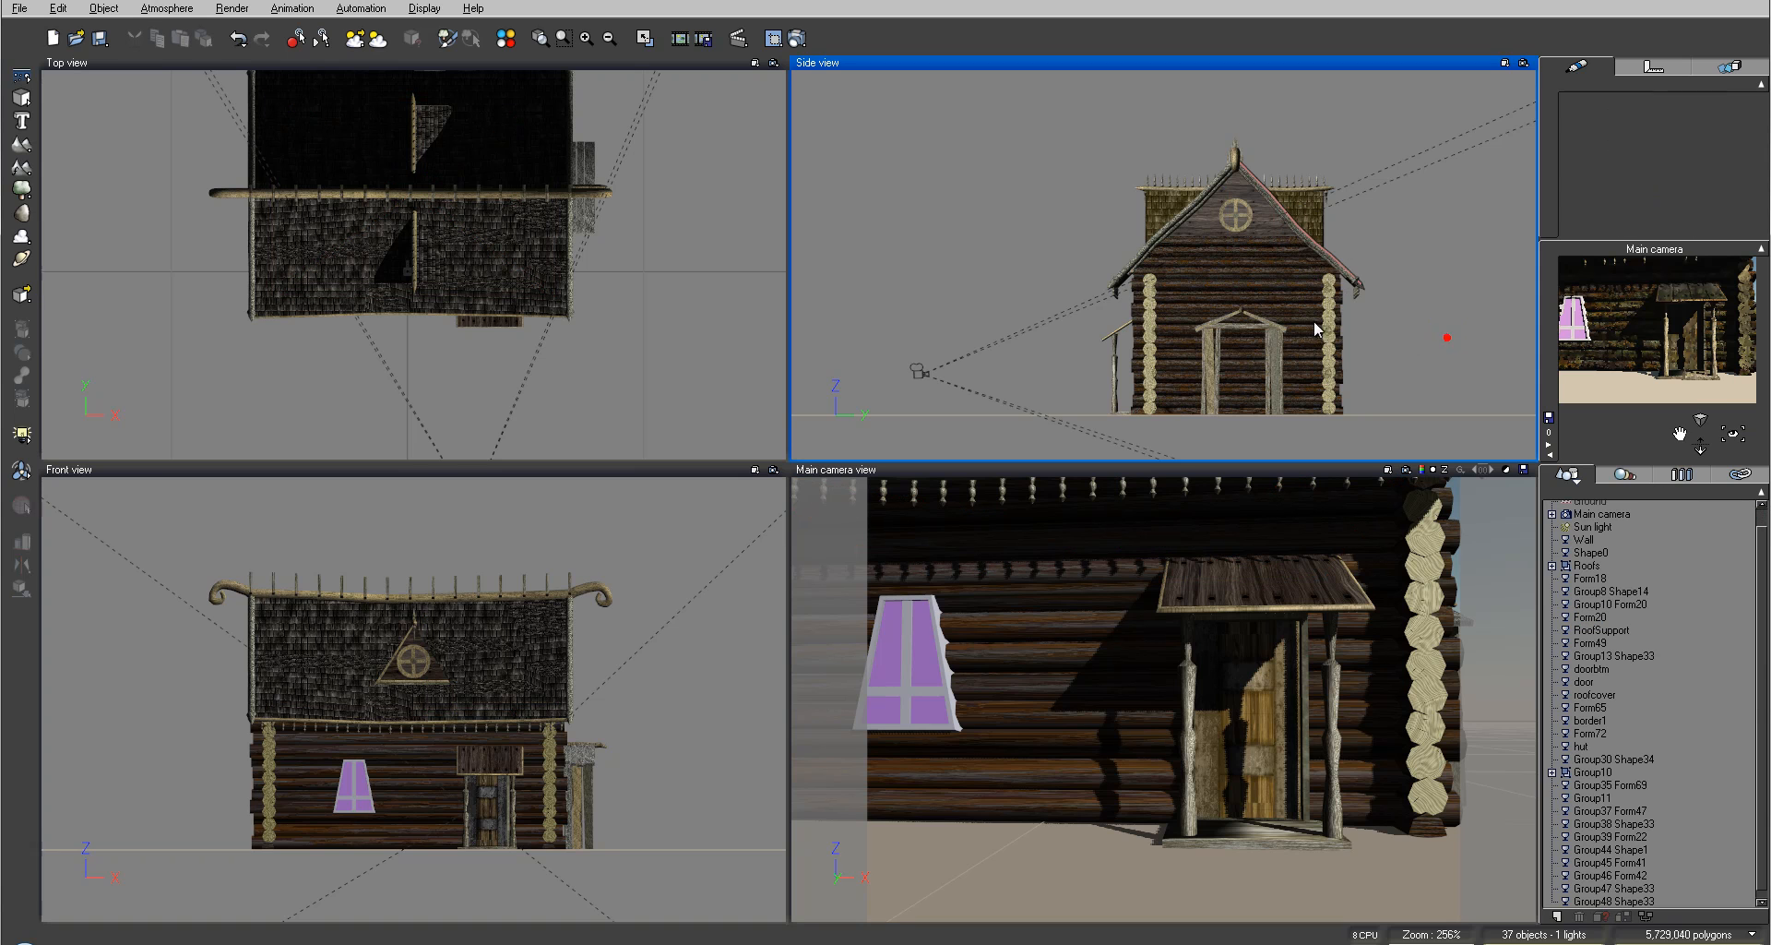
{"action": "right_click_drag", "start_coordinate": [509, 619], "coordinate": [626, 589]}
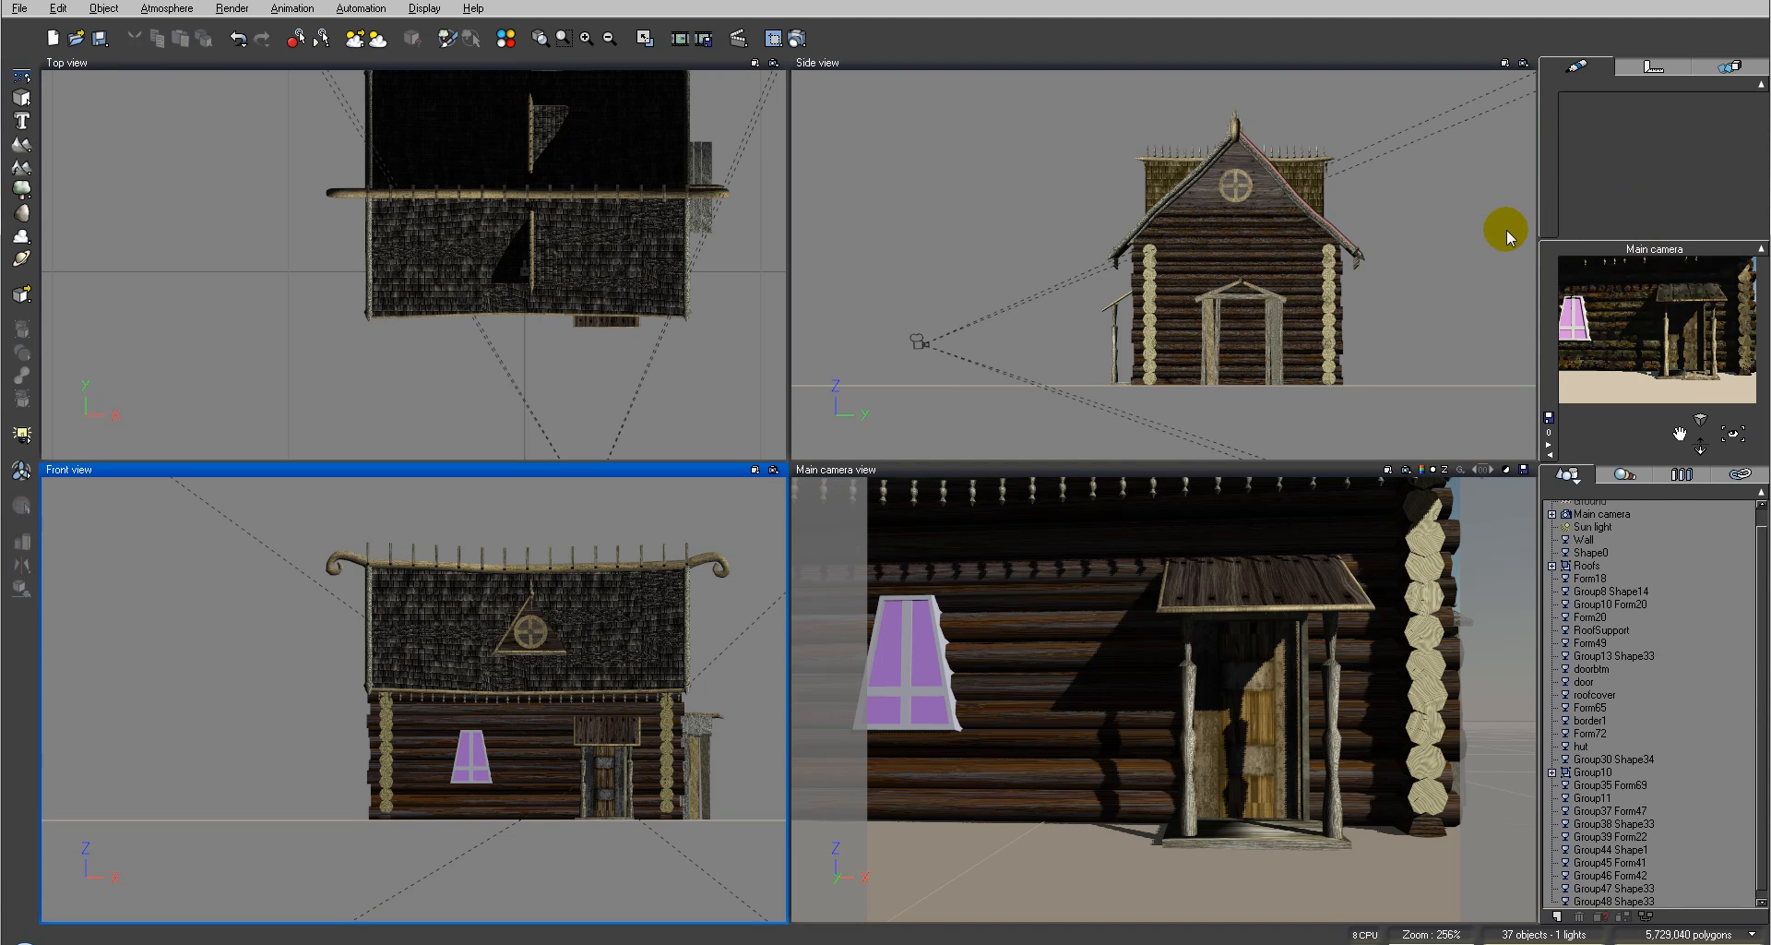